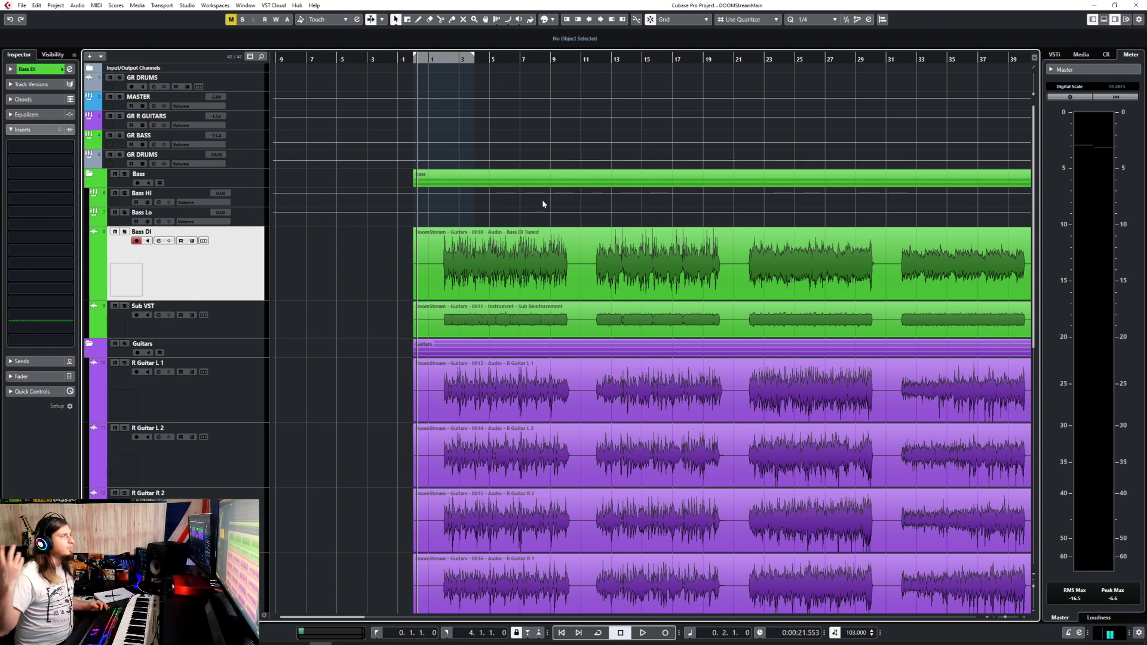
# Look over the track list, then collapse the Bass, Guitars and Drums folder tracks.
pyautogui.scroll(-6, 558, 209)
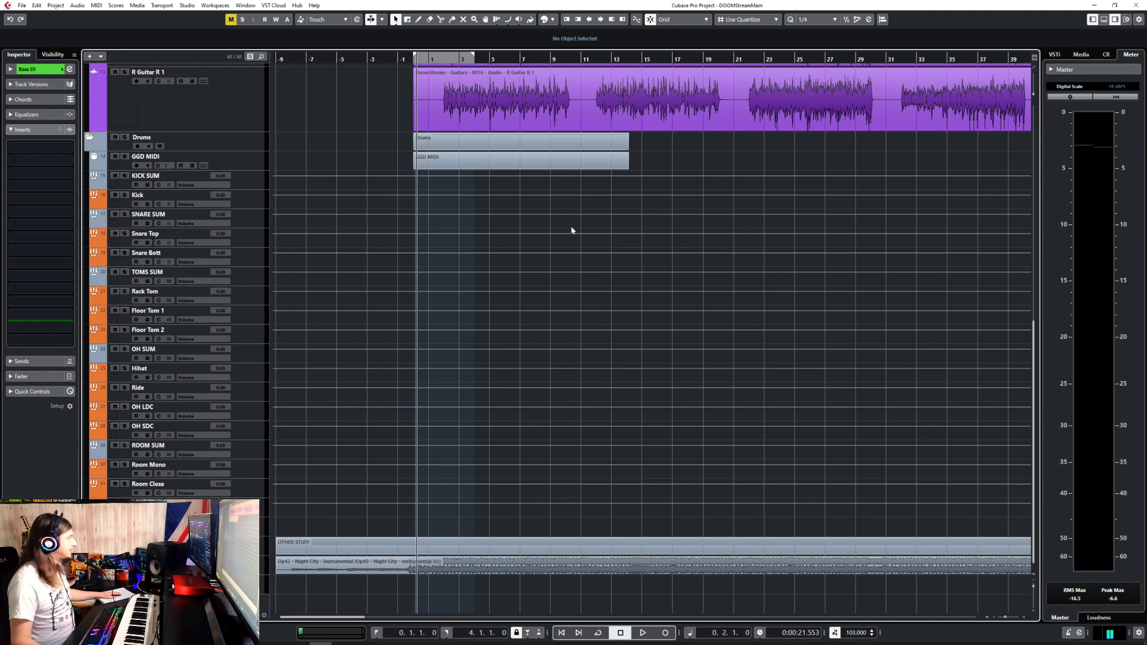
pyautogui.scroll(8, 561, 226)
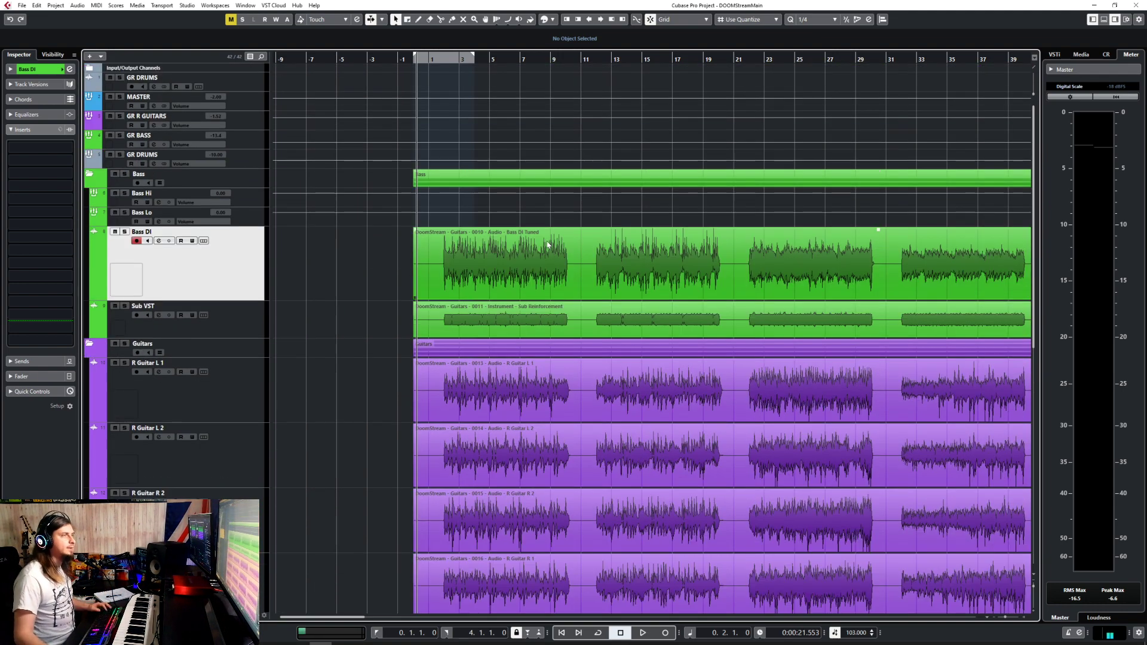
pyautogui.scroll(-7, 281, 352)
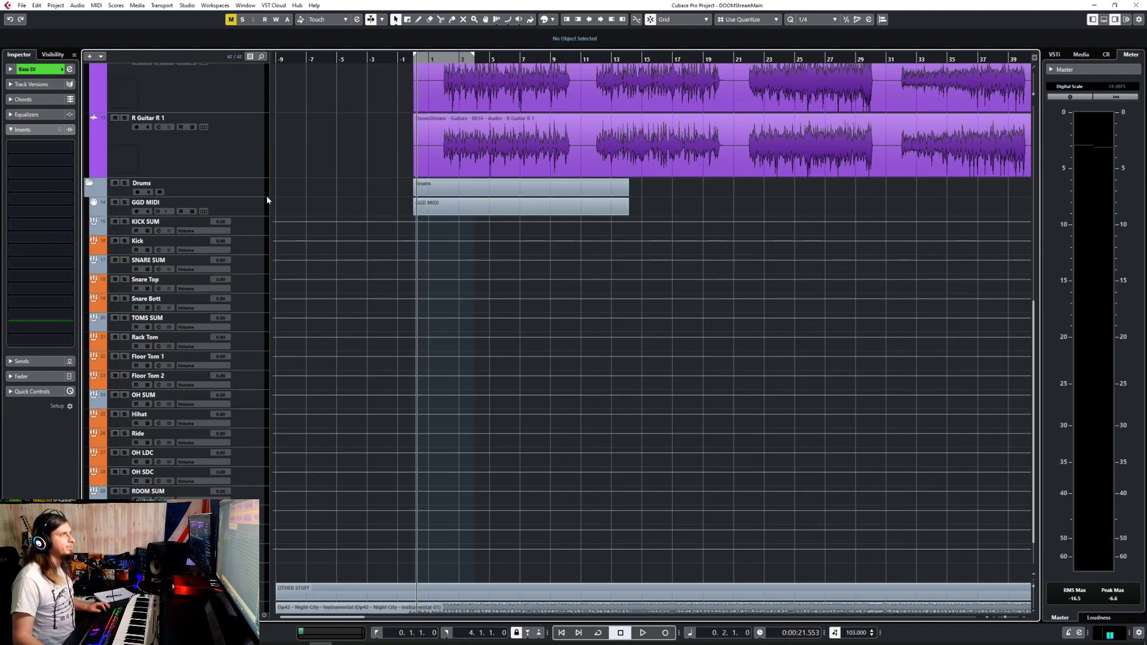
pyautogui.scroll(8, 409, 271)
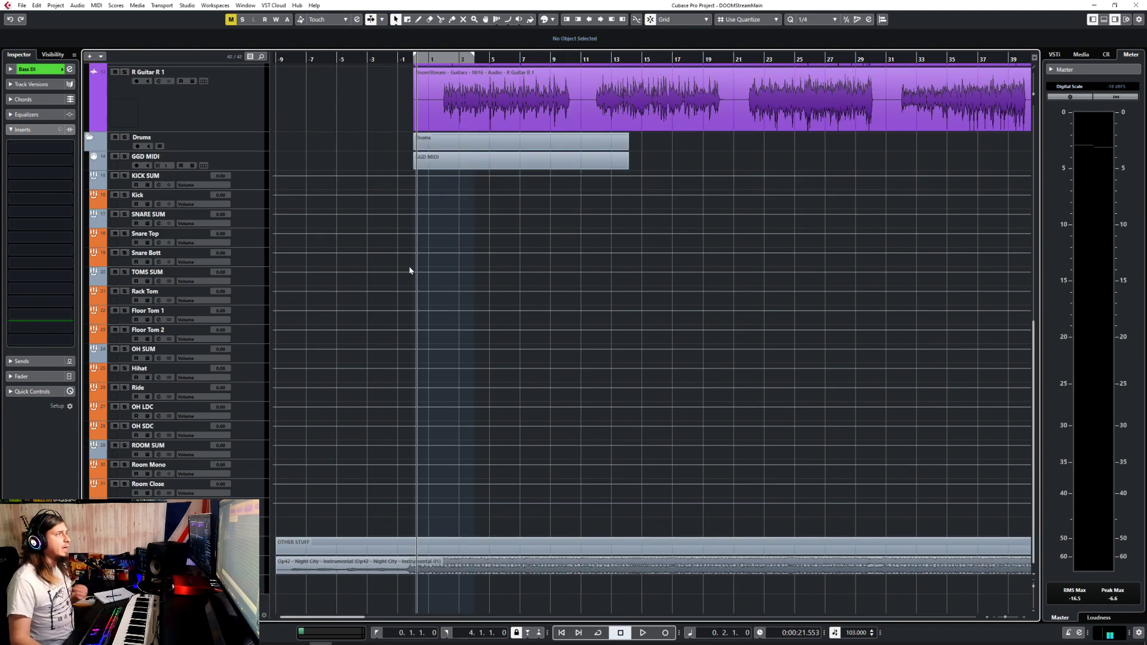
pyautogui.click(89, 174)
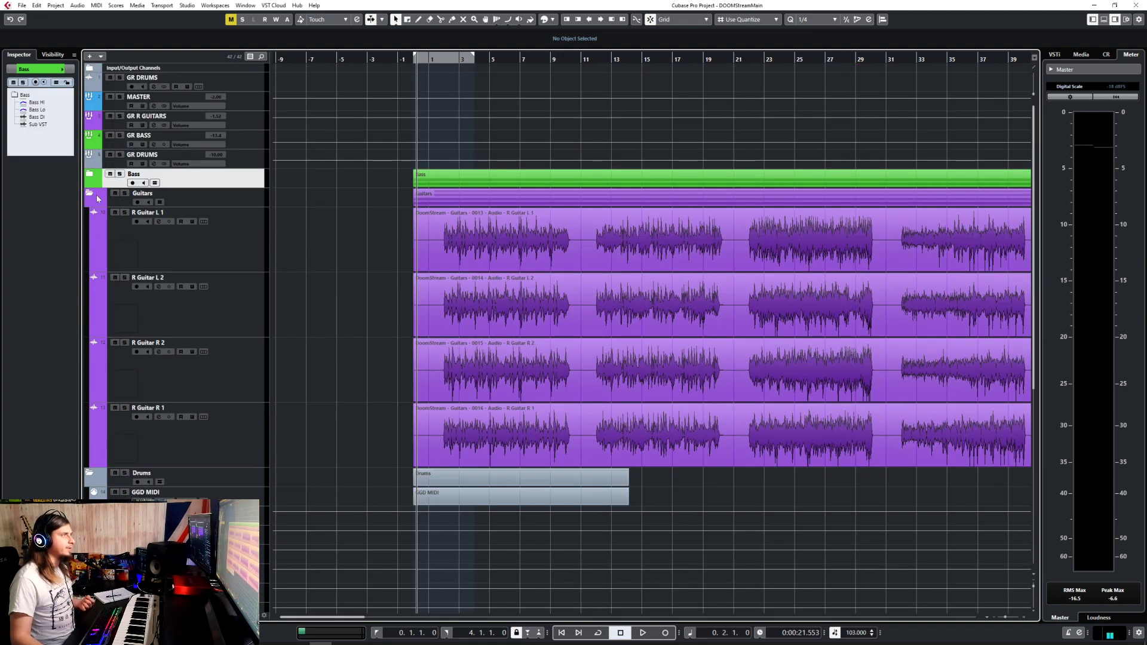
pyautogui.click(90, 193)
pyautogui.click(161, 222)
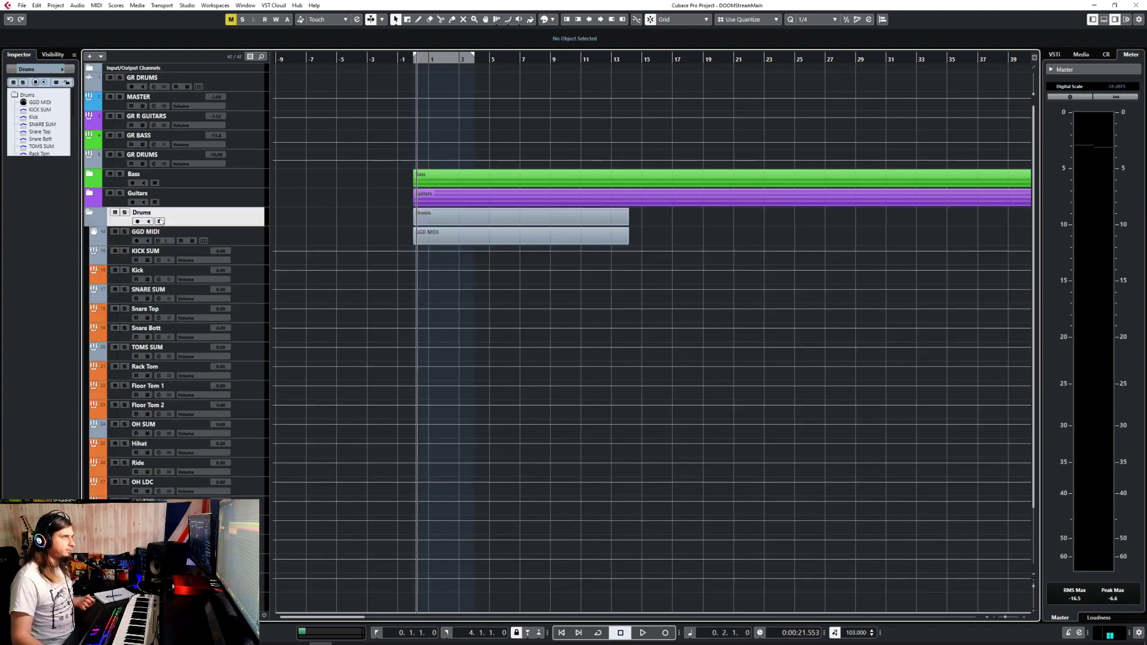
pyautogui.click(89, 214)
pyautogui.click(217, 178)
pyautogui.click(253, 161)
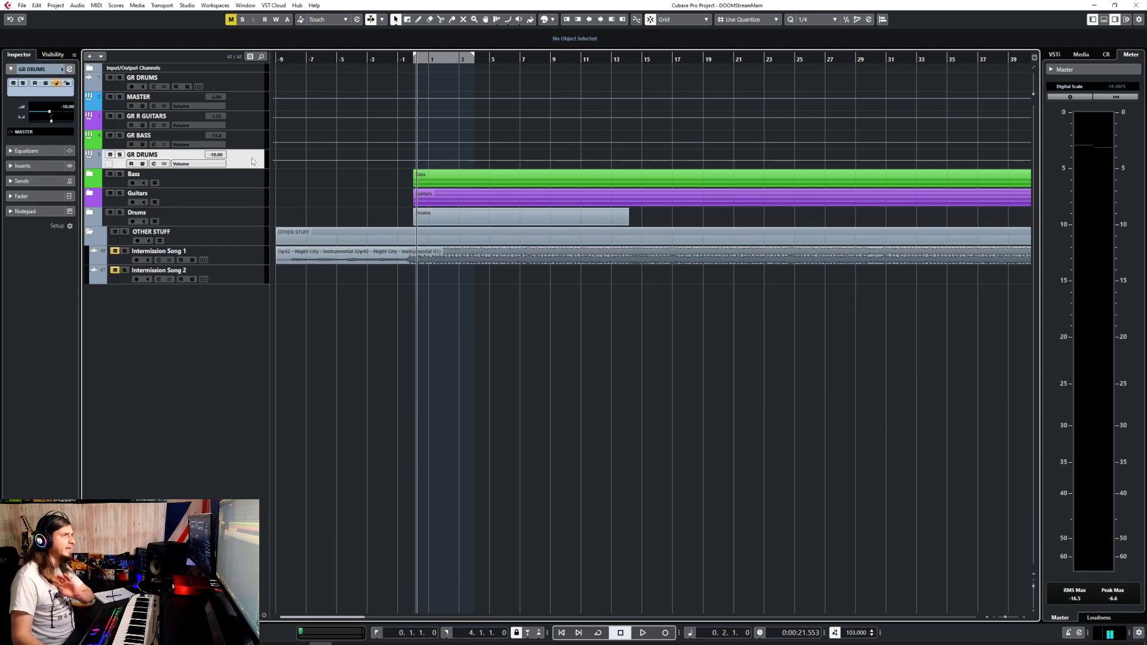
pyautogui.rightClick(253, 162)
pyautogui.moveTo(335, 166)
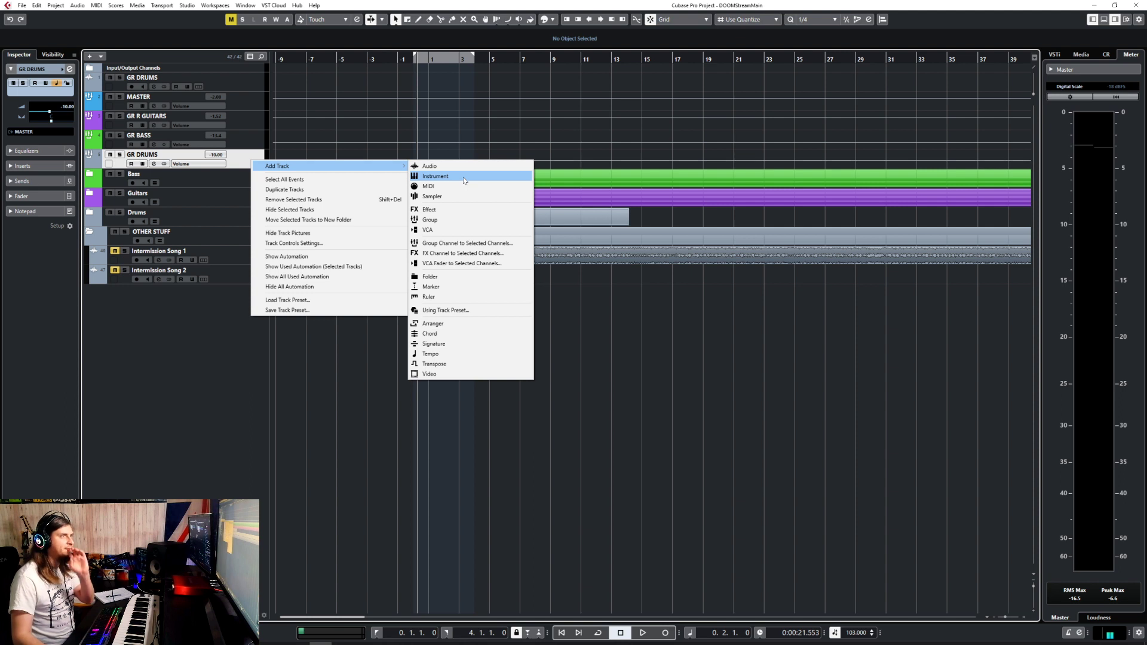
pyautogui.click(228, 116)
# Set the volume of the GR R GUITARS group track to -5.
pyautogui.click(218, 116)
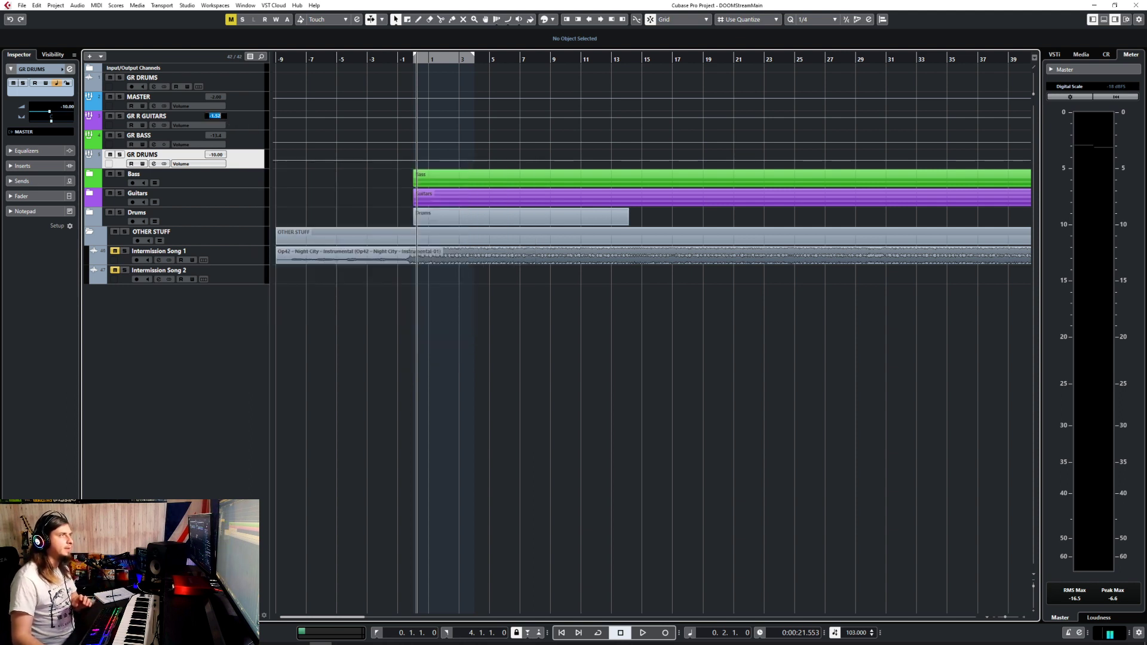
pyautogui.write('-5')
pyautogui.press('Return')
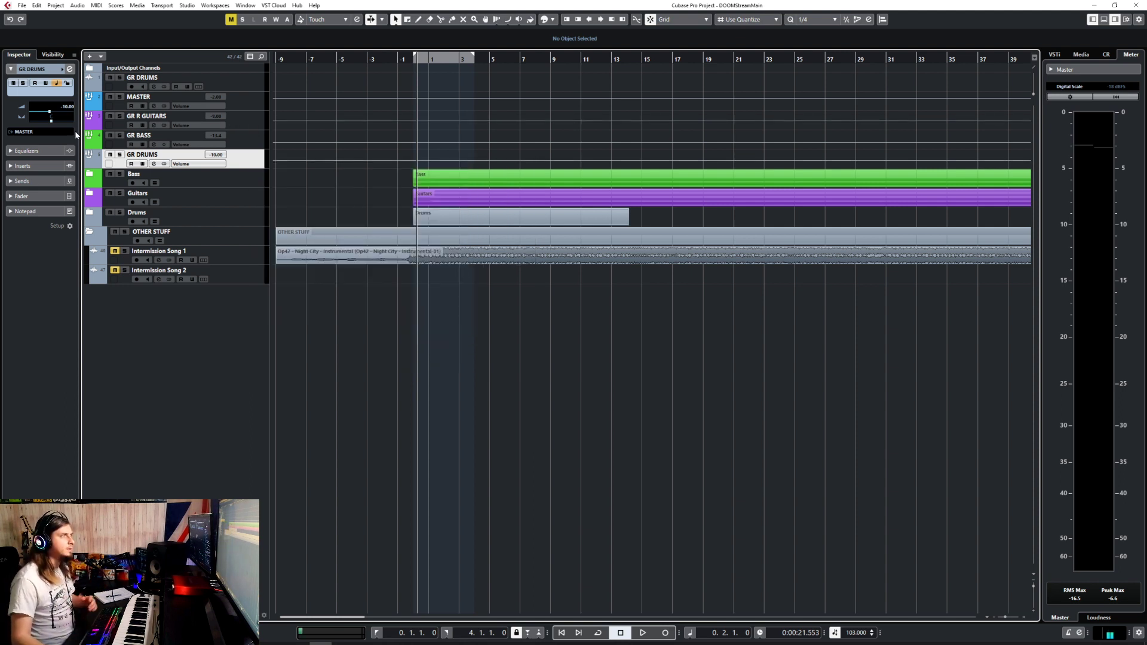
# Mute the Bass DI track inside the Bass folder and collapse the folder again.
pyautogui.click(91, 174)
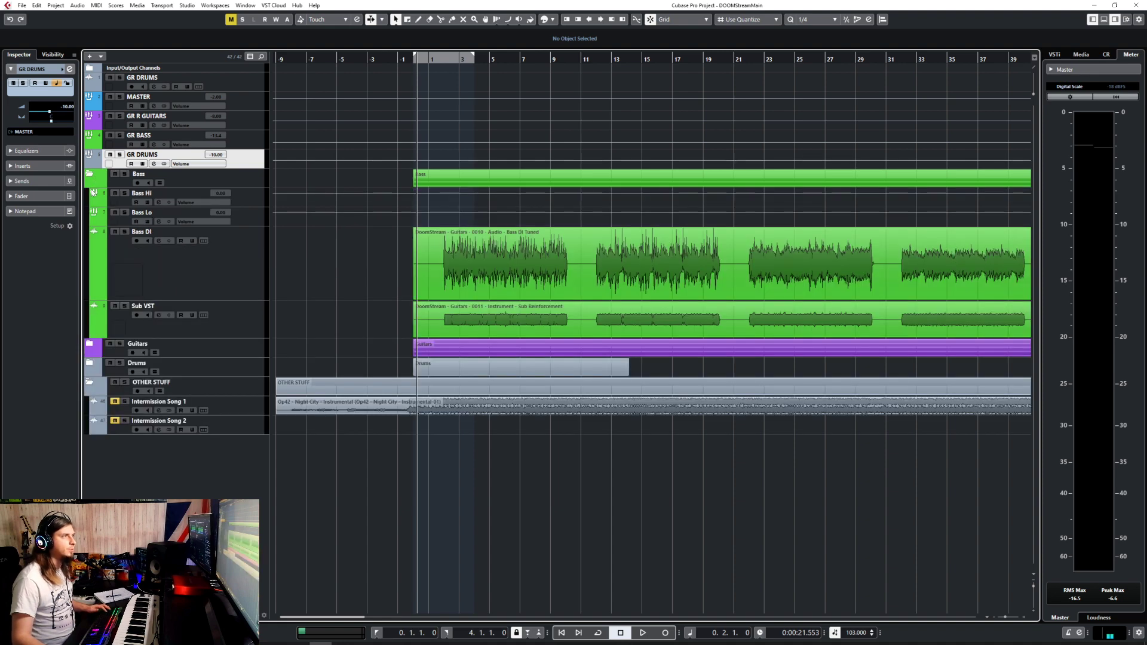
pyautogui.click(91, 174)
pyautogui.click(91, 174)
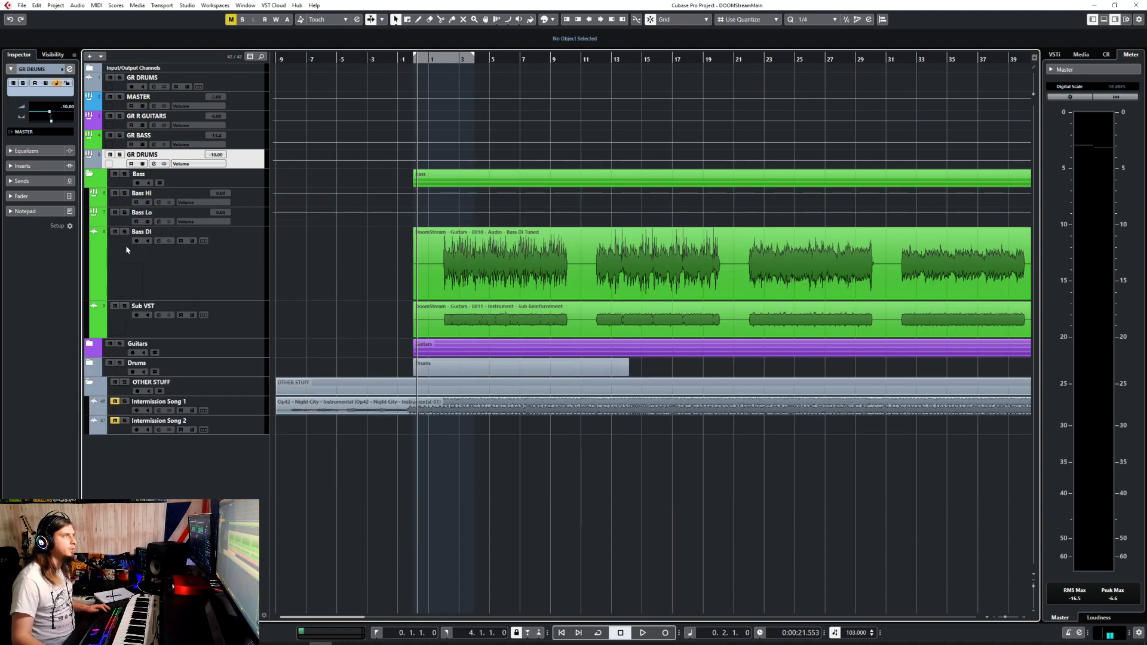
pyautogui.click(184, 270)
pyautogui.keyDown('ctrl'); pyautogui.click(249, 315); pyautogui.keyUp('ctrl')
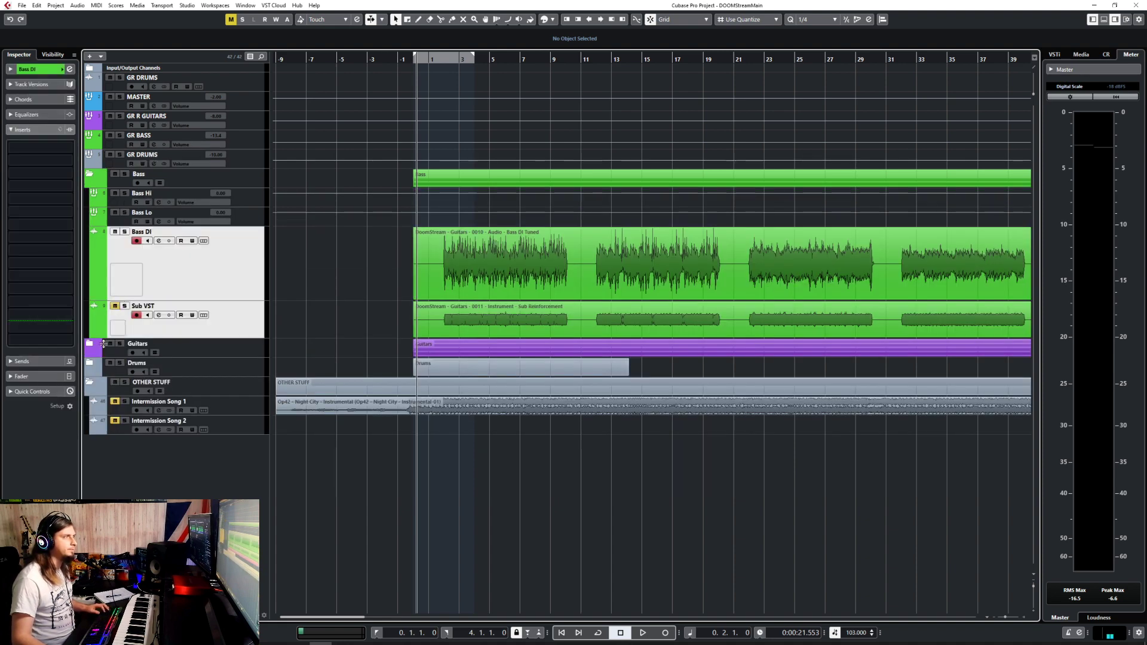
pyautogui.click(115, 231)
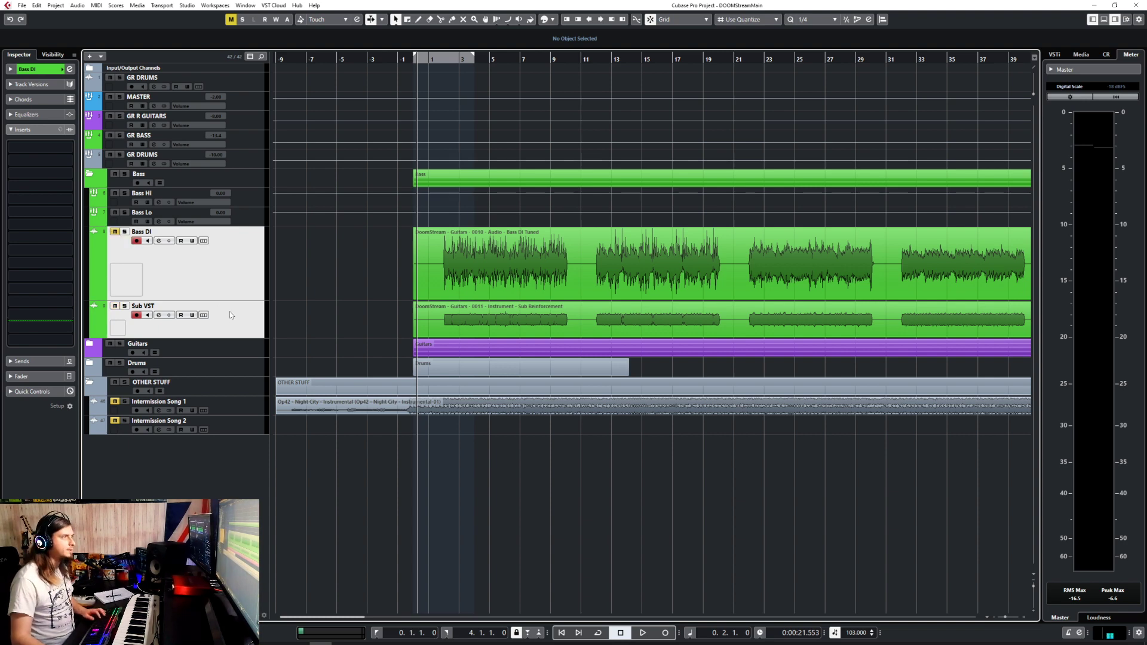
pyautogui.click(232, 315)
pyautogui.click(90, 177)
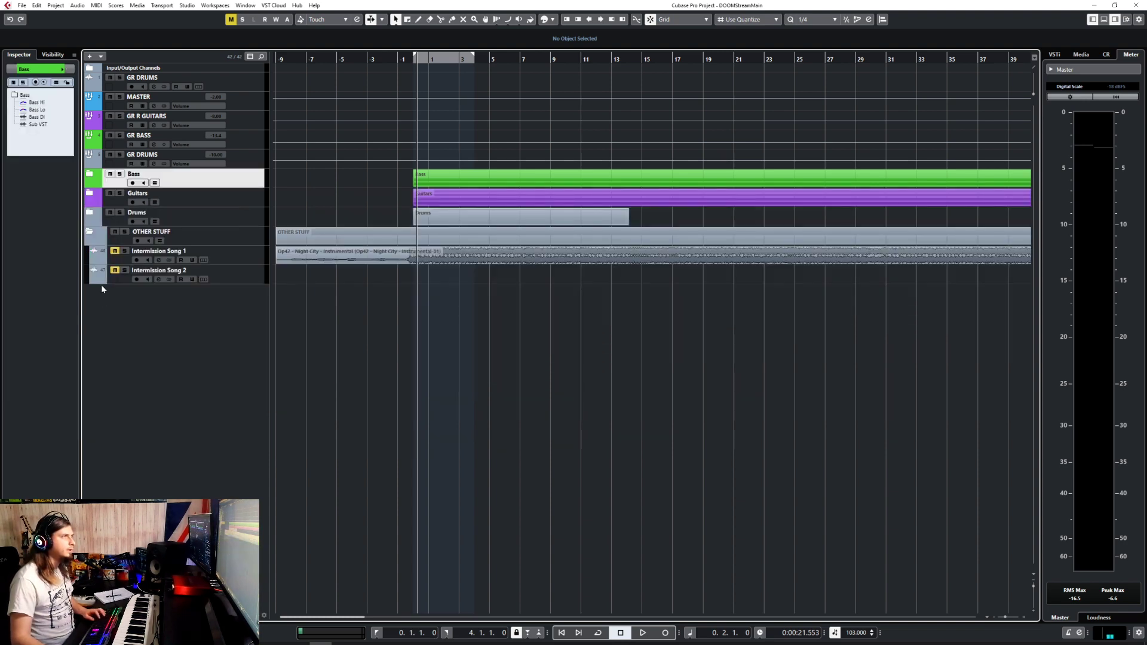
# Expand the Guitars folder, select its four R Guitar tracks and collapse the folder again.
pyautogui.click(90, 195)
pyautogui.click(251, 257)
pyautogui.keyDown('shift'); pyautogui.click(242, 442); pyautogui.keyUp('shift')
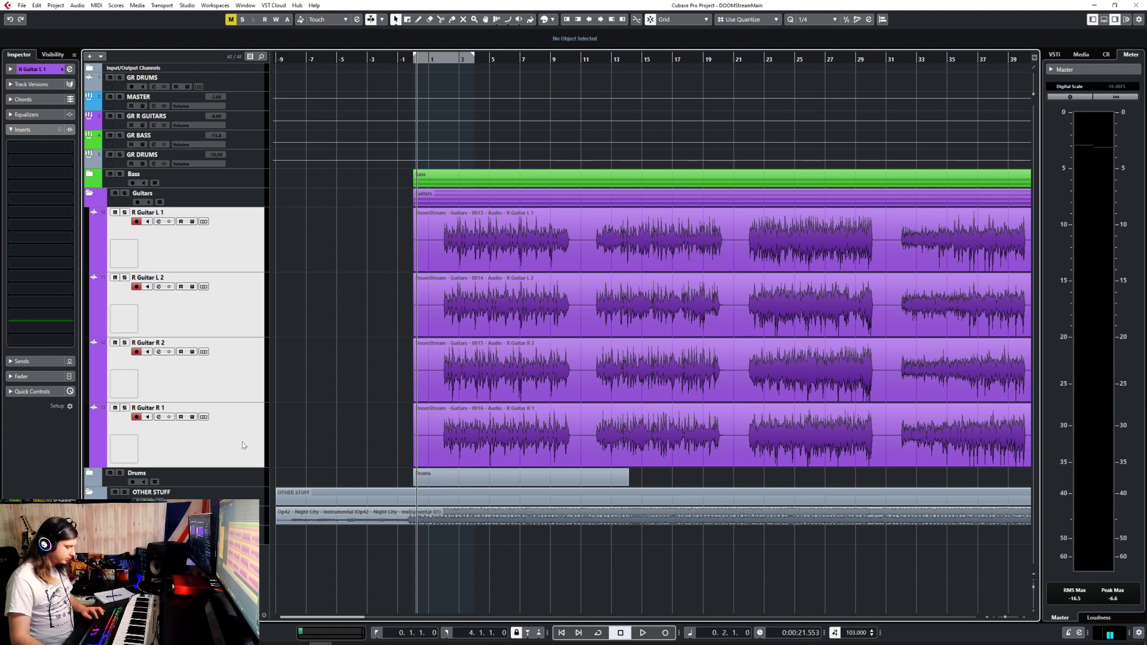
pyautogui.click(89, 194)
# Mute the GR R GUITARS, GR BASS and GR DRUMS groups and the Drums folder, and collapse OTHER STUFF.
pyautogui.click(110, 115)
pyautogui.click(110, 135)
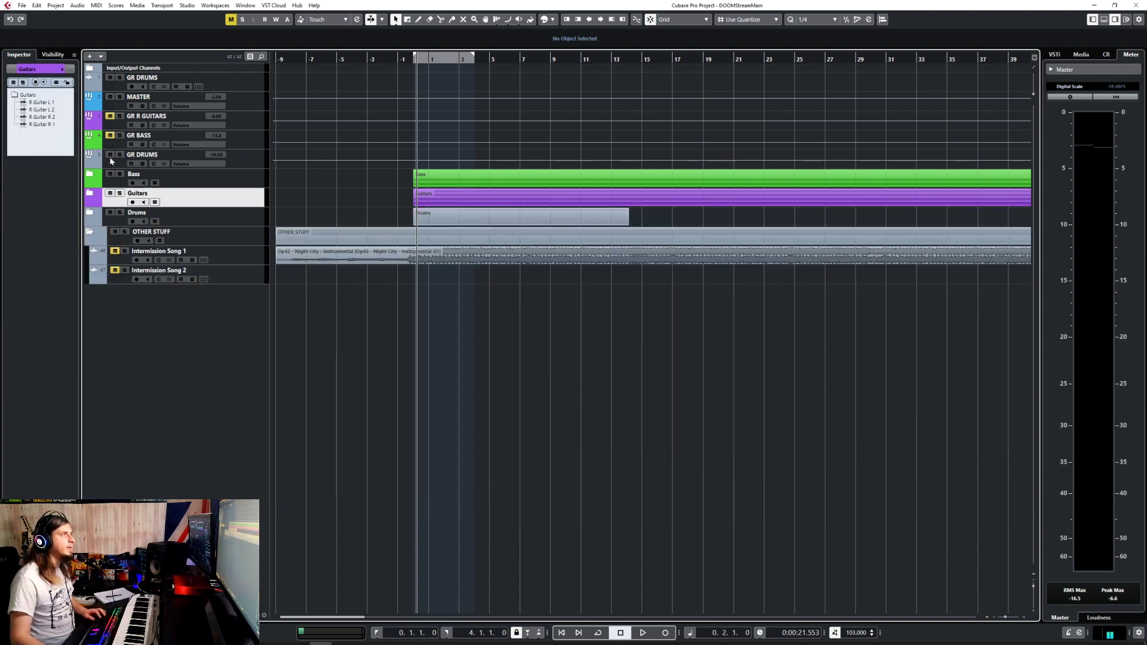
pyautogui.click(110, 155)
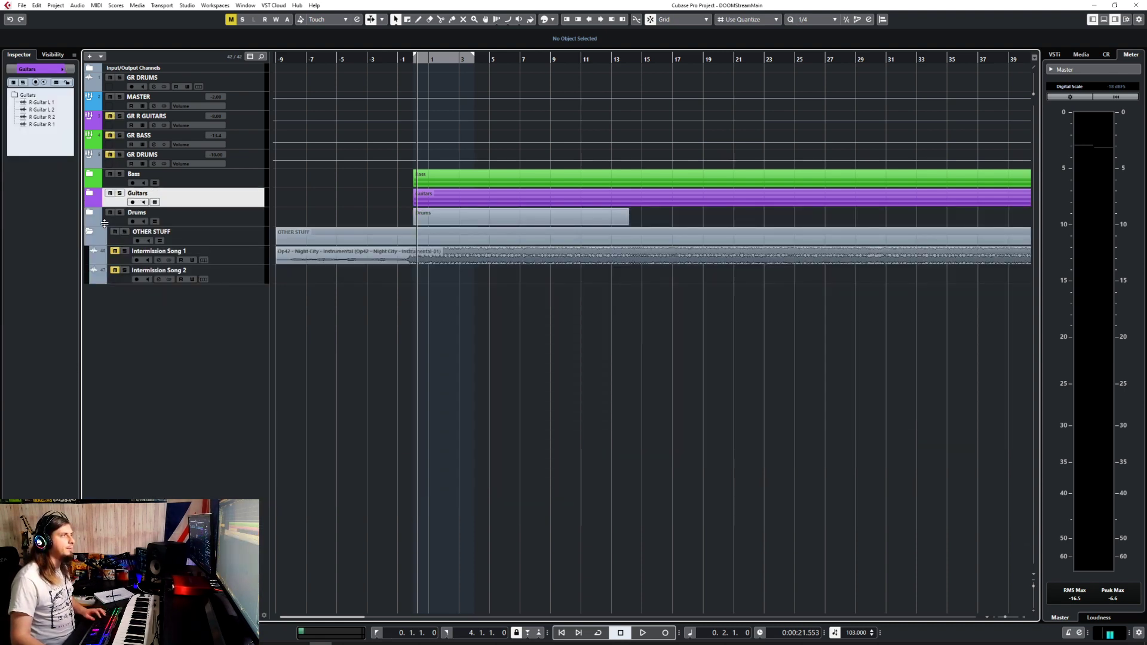
pyautogui.click(110, 213)
pyautogui.click(90, 232)
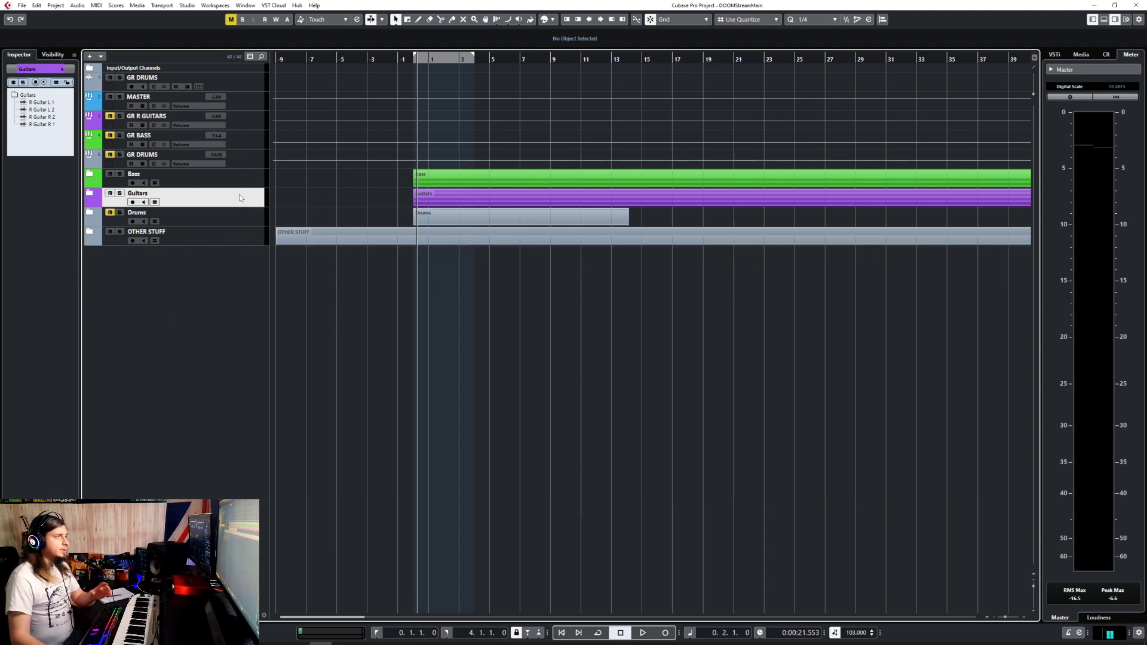
pyautogui.click(239, 225)
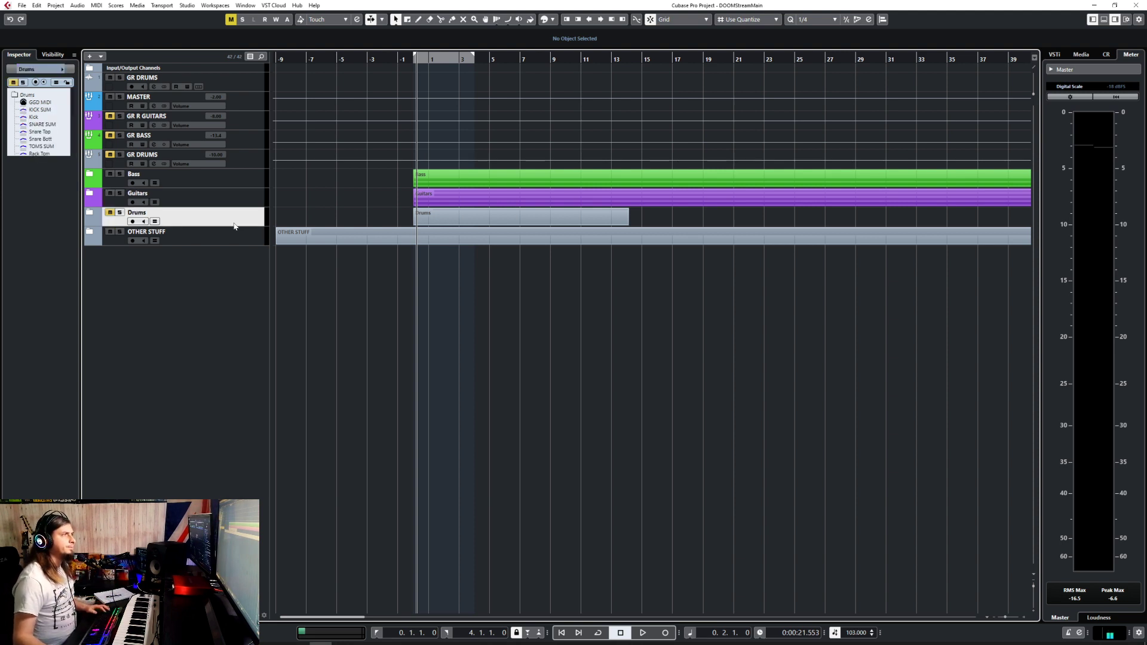
pyautogui.rightClick(234, 224)
pyautogui.moveTo(245, 229)
pyautogui.click(883, 389)
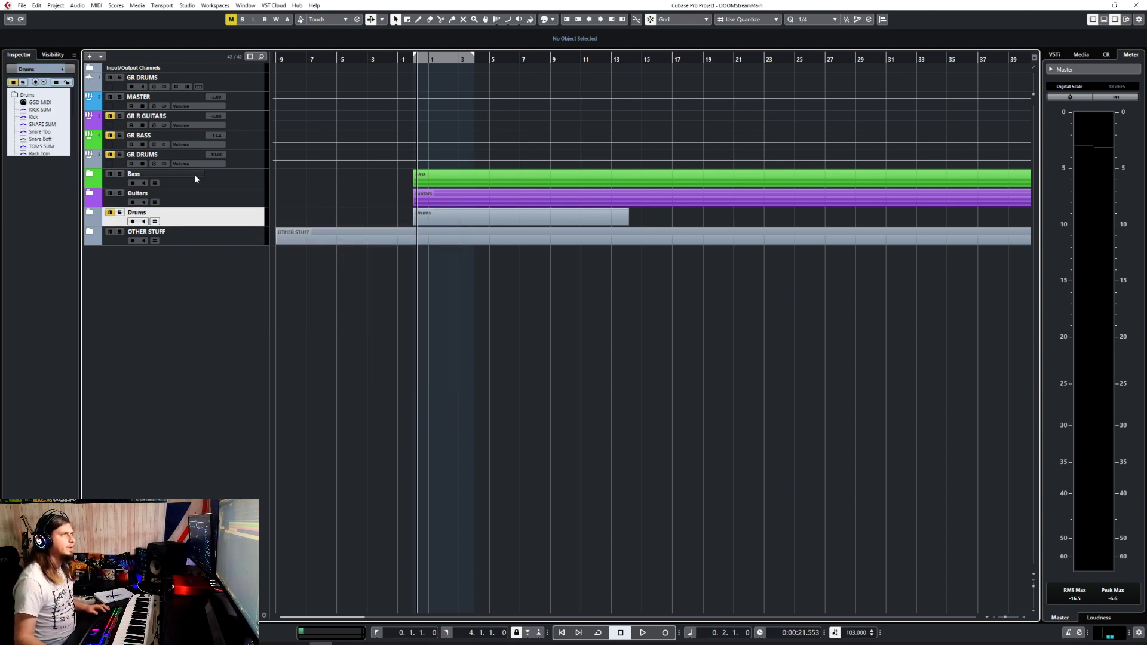
# Add 10 new folder tracks directly below the Guitars folder.
pyautogui.click(244, 195)
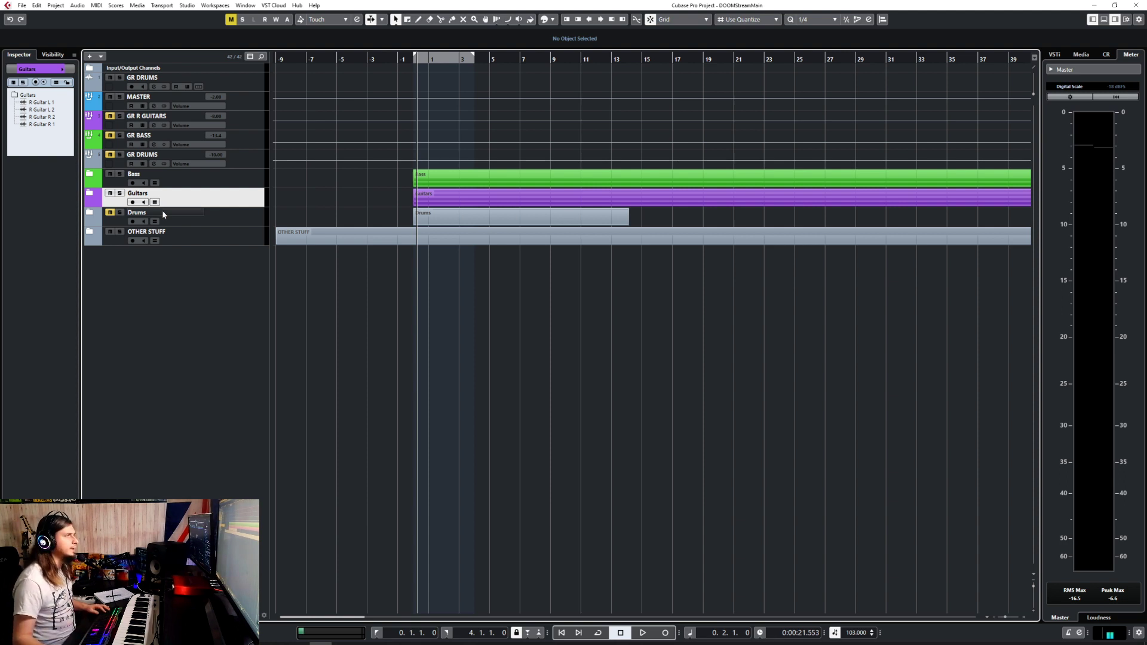
pyautogui.rightClick(250, 203)
pyautogui.moveTo(269, 206)
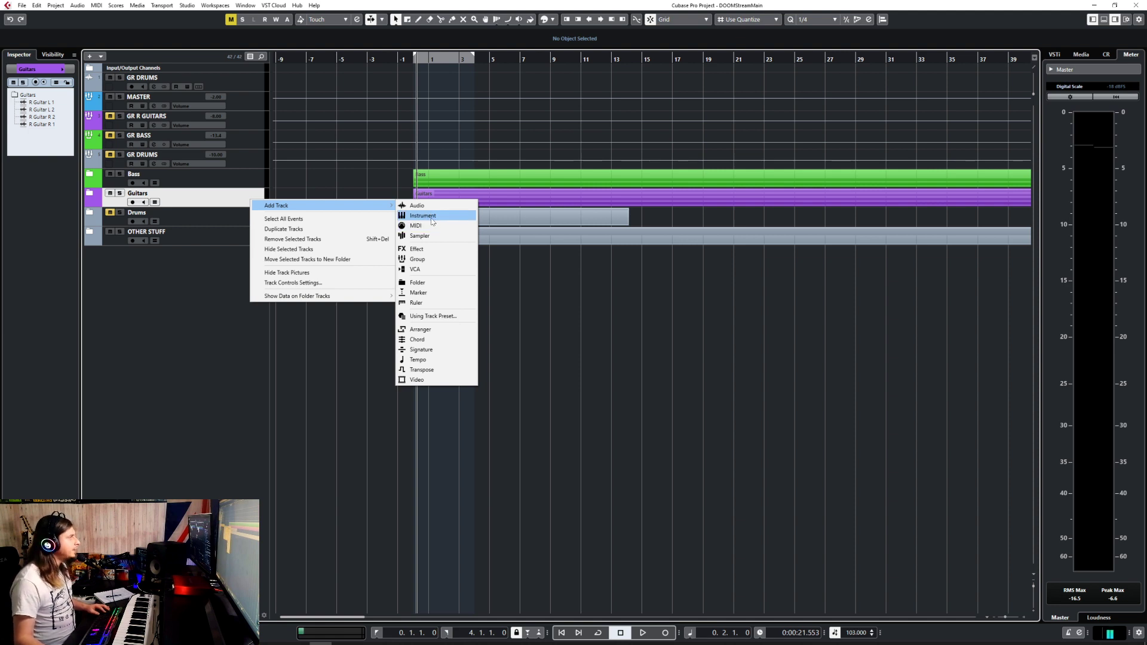
pyautogui.click(439, 282)
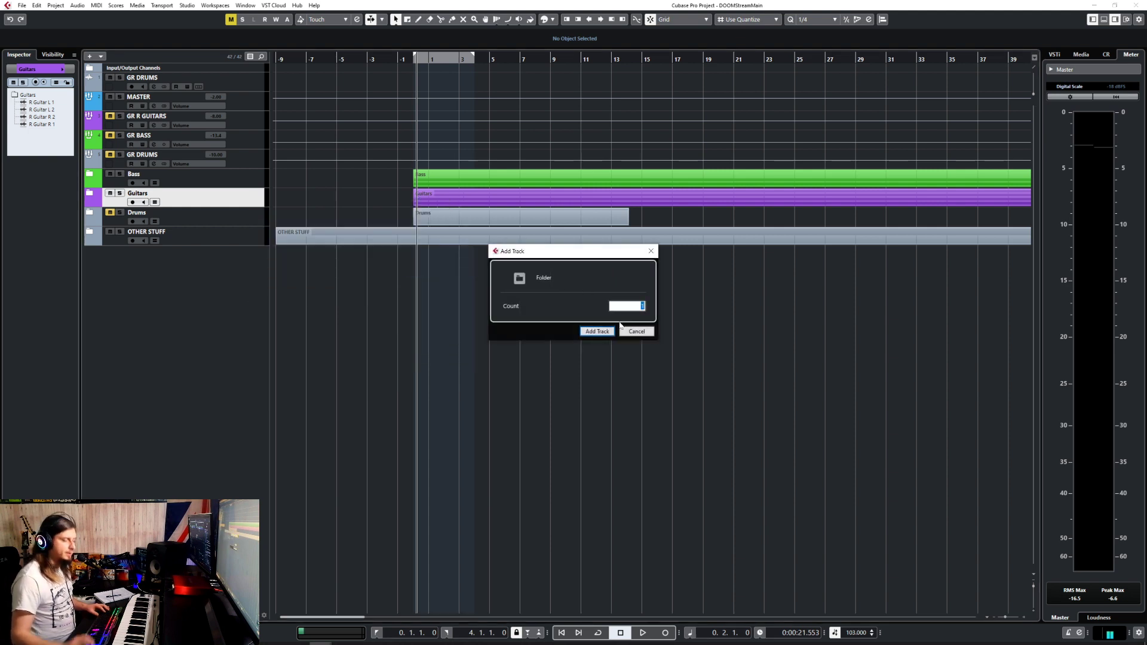
pyautogui.write('10')
pyautogui.press('Return')
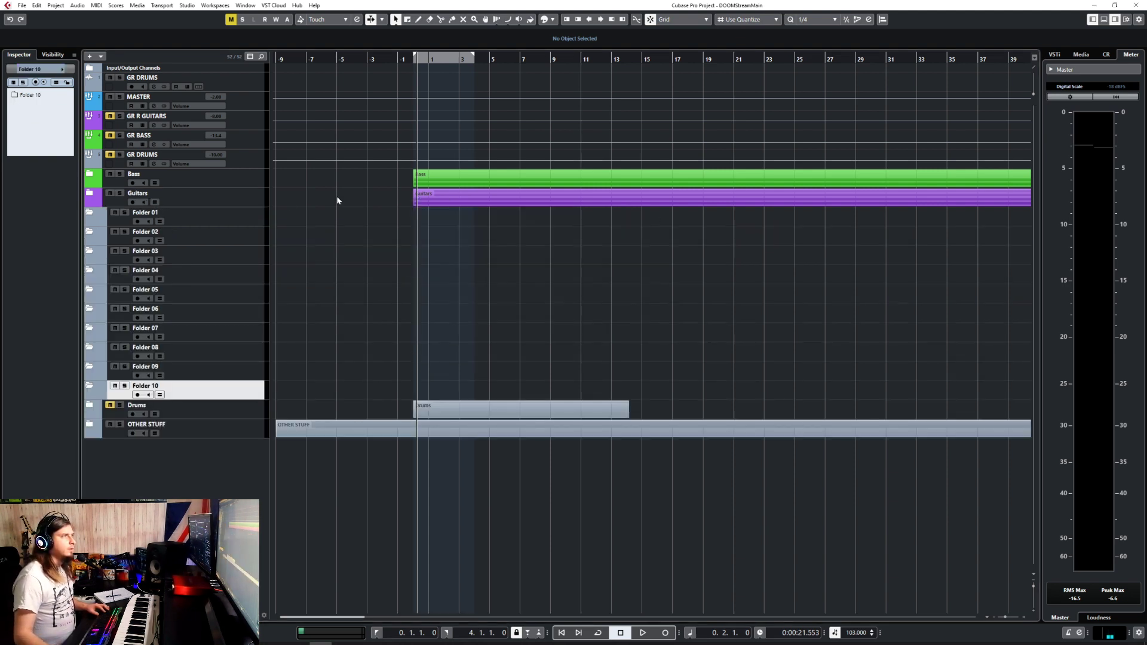
# Move all ten new folder tracks, Folder 01 to Folder 10, into the OTHER STUFF folder.
pyautogui.click(230, 212)
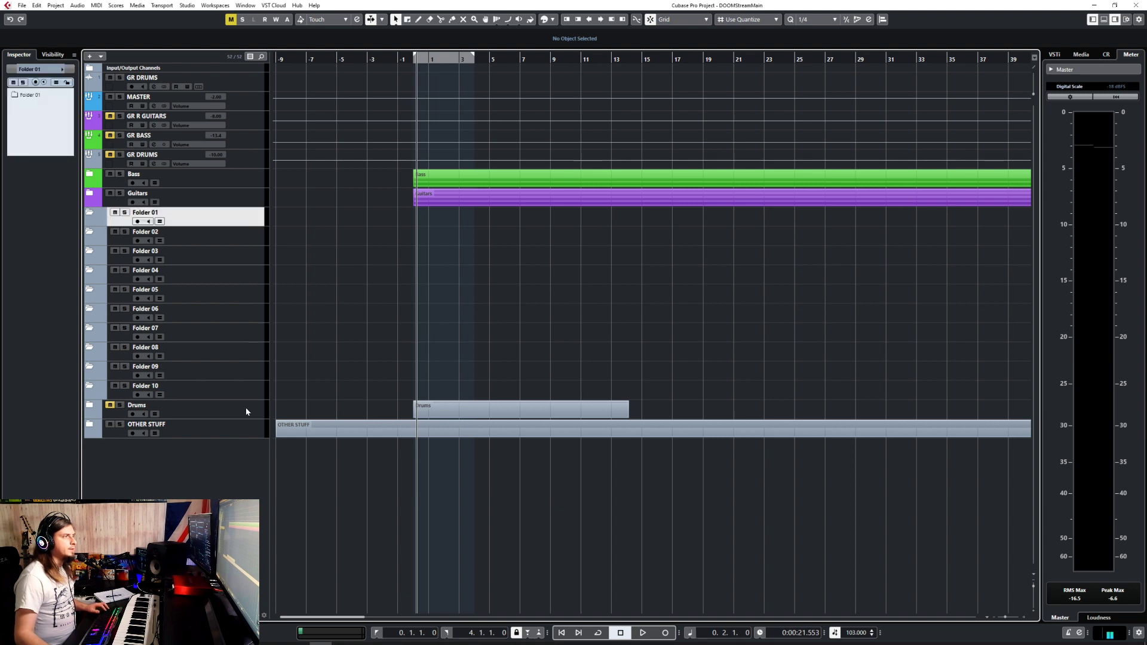
pyautogui.keyDown('shift'); pyautogui.click(246, 392); pyautogui.keyUp('shift')
pyautogui.press('Delete')
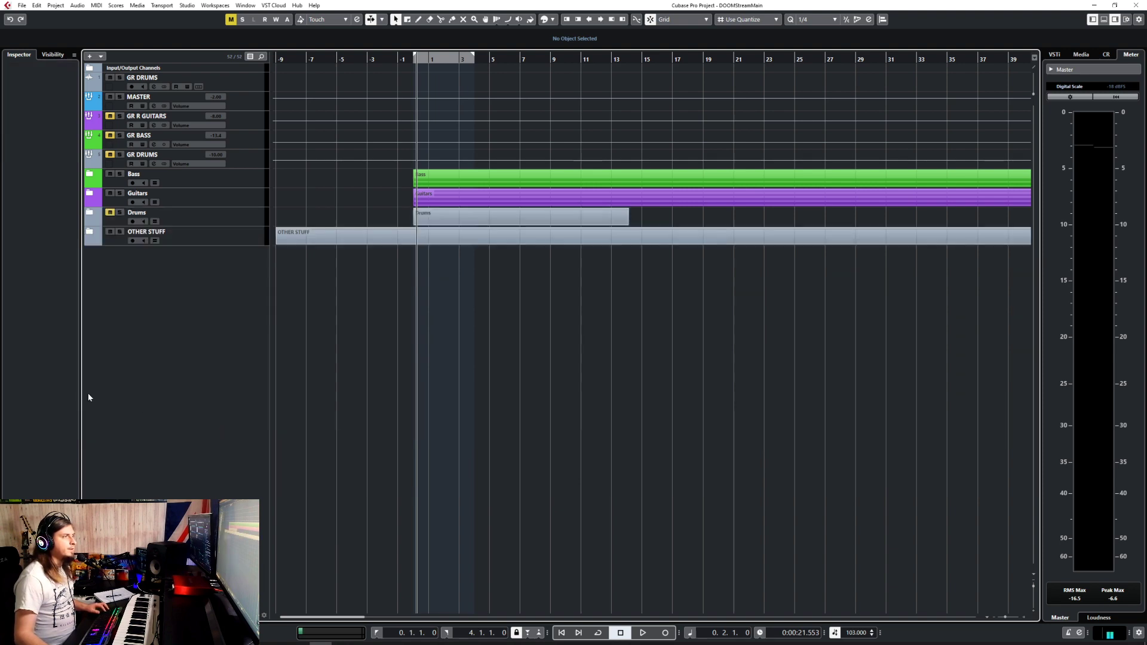
pyautogui.click(243, 204)
pyautogui.click(93, 235)
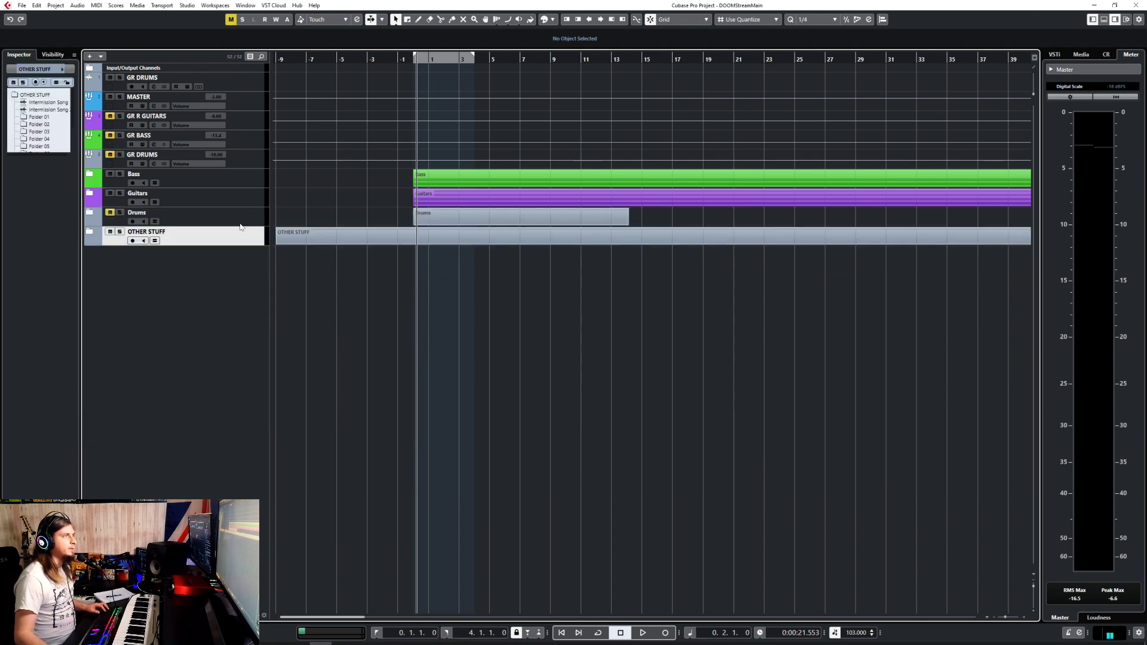
# Add 10 stereo group tracks routed to Stereo Out, created outside any folder.
pyautogui.rightClick(245, 318)
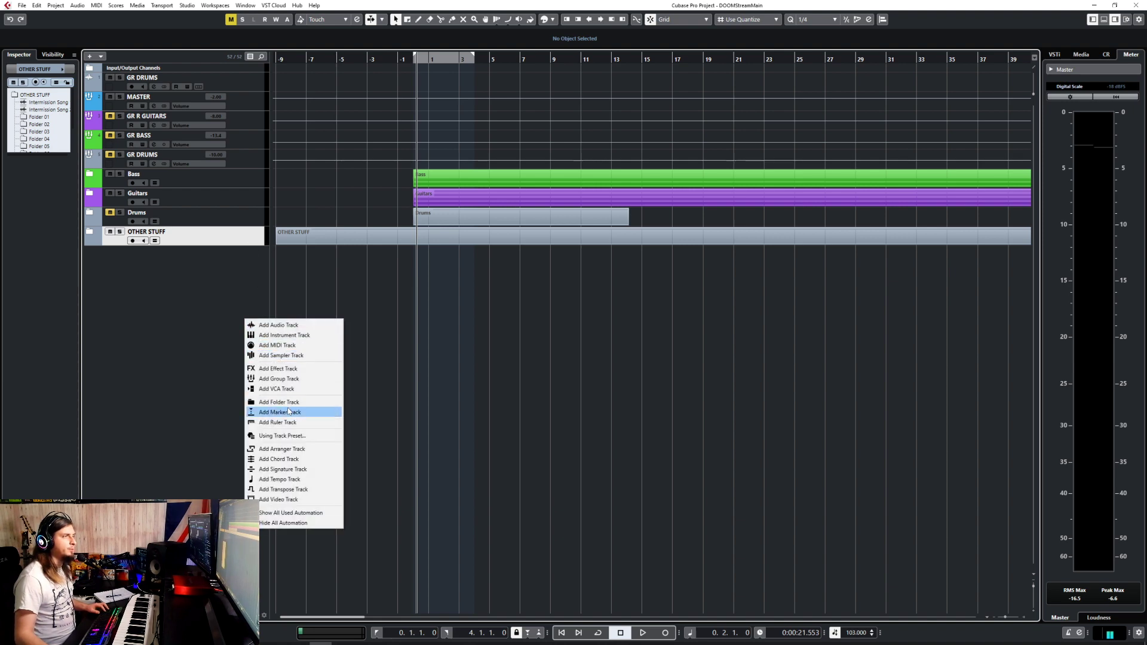
pyautogui.click(289, 379)
pyautogui.click(585, 306)
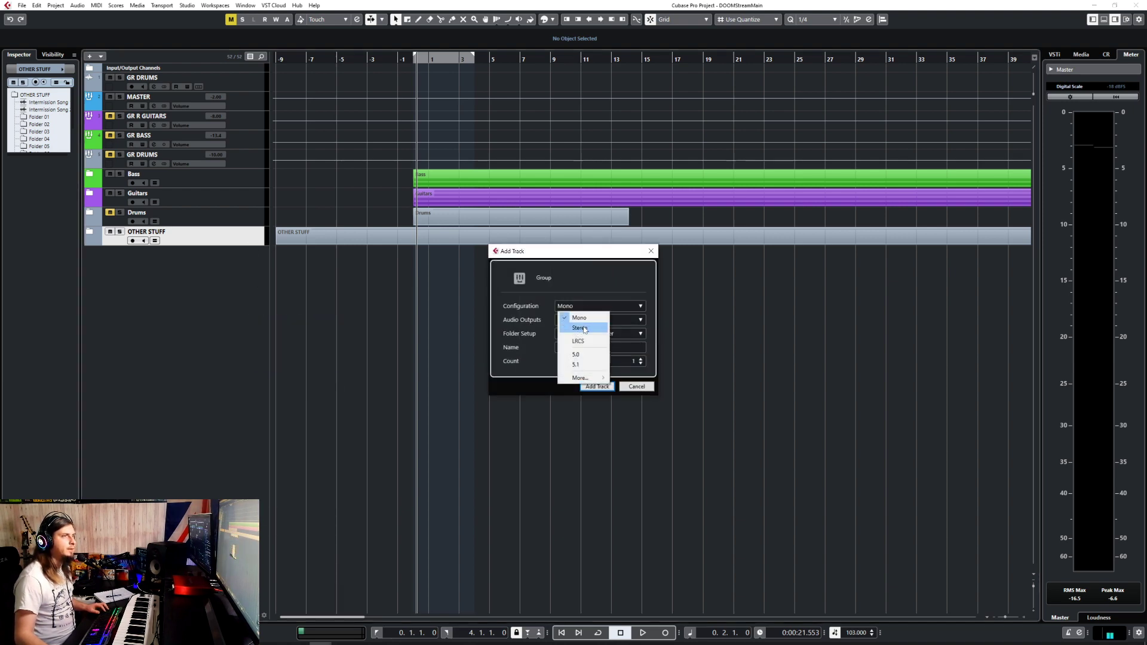
pyautogui.click(583, 327)
pyautogui.click(627, 360)
pyautogui.click(634, 361)
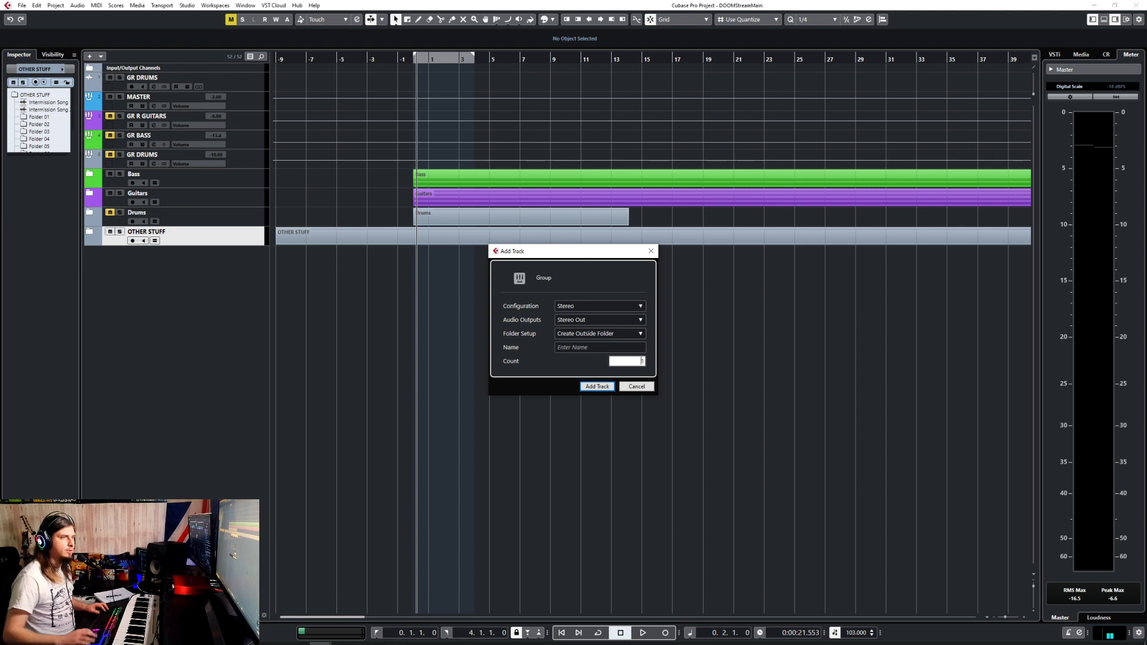
pyautogui.write('0')
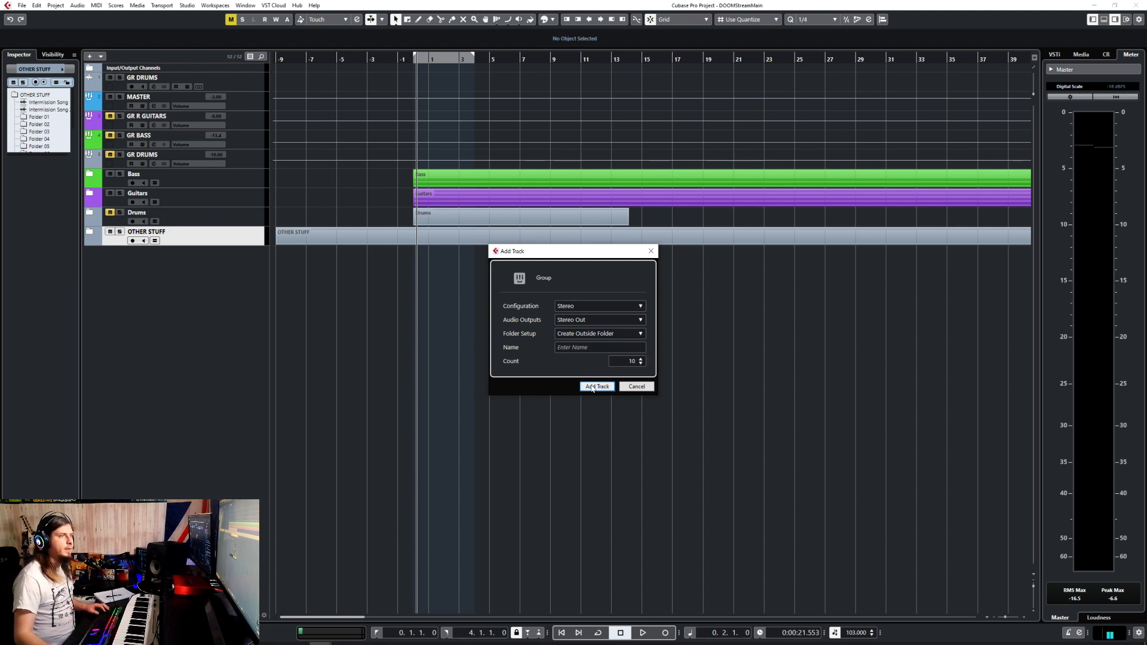
pyautogui.click(597, 386)
# Move all ten new group tracks, Group 25 to Group 34, into the OTHER STUFF folder.
pyautogui.click(241, 260)
pyautogui.keyDown('shift'); pyautogui.click(251, 428); pyautogui.keyUp('shift')
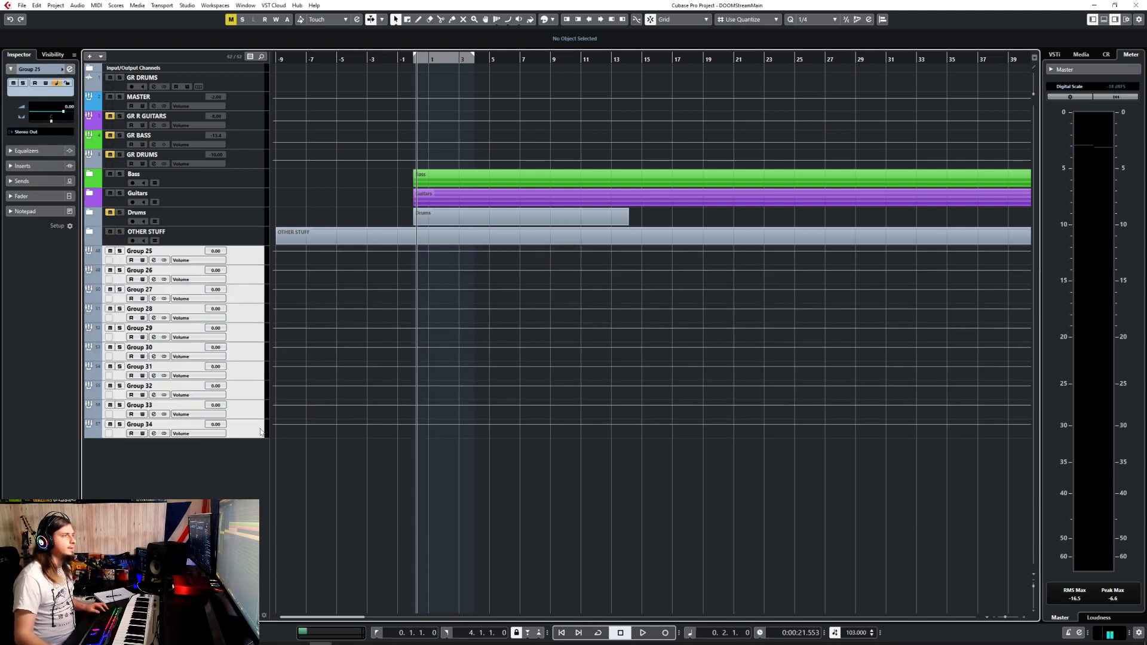
pyautogui.hotkey('shift', 'Delete')
# Move Folder 01 out of the OTHER STUFF folder to between the Guitars and Drums folders.
pyautogui.click(251, 242)
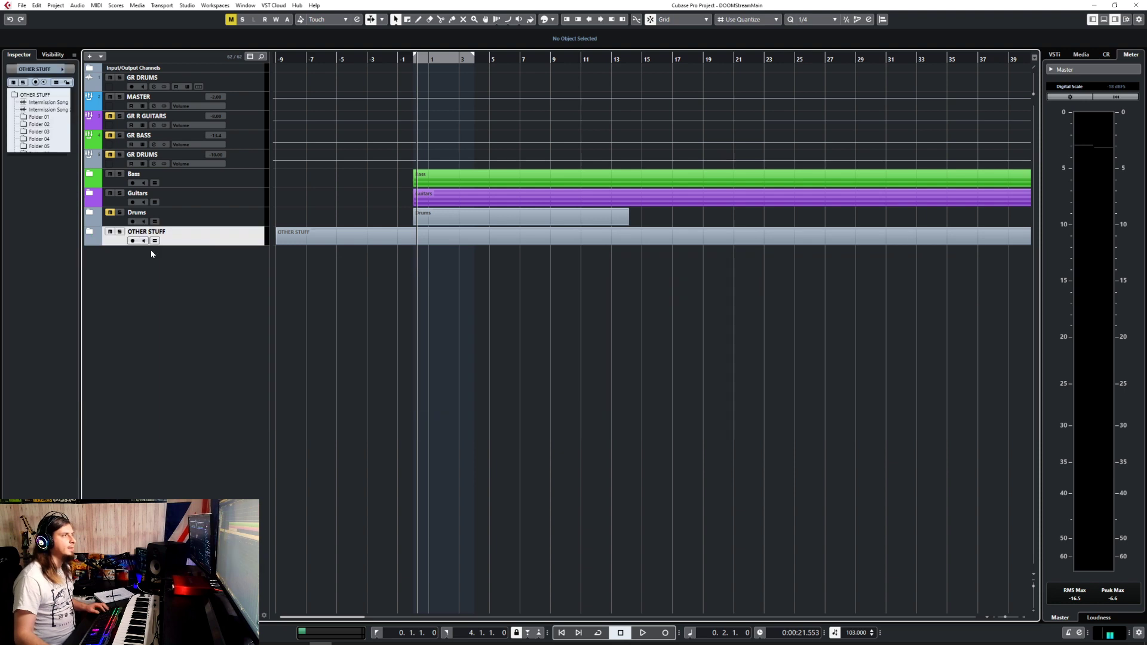
pyautogui.click(88, 235)
pyautogui.click(246, 292)
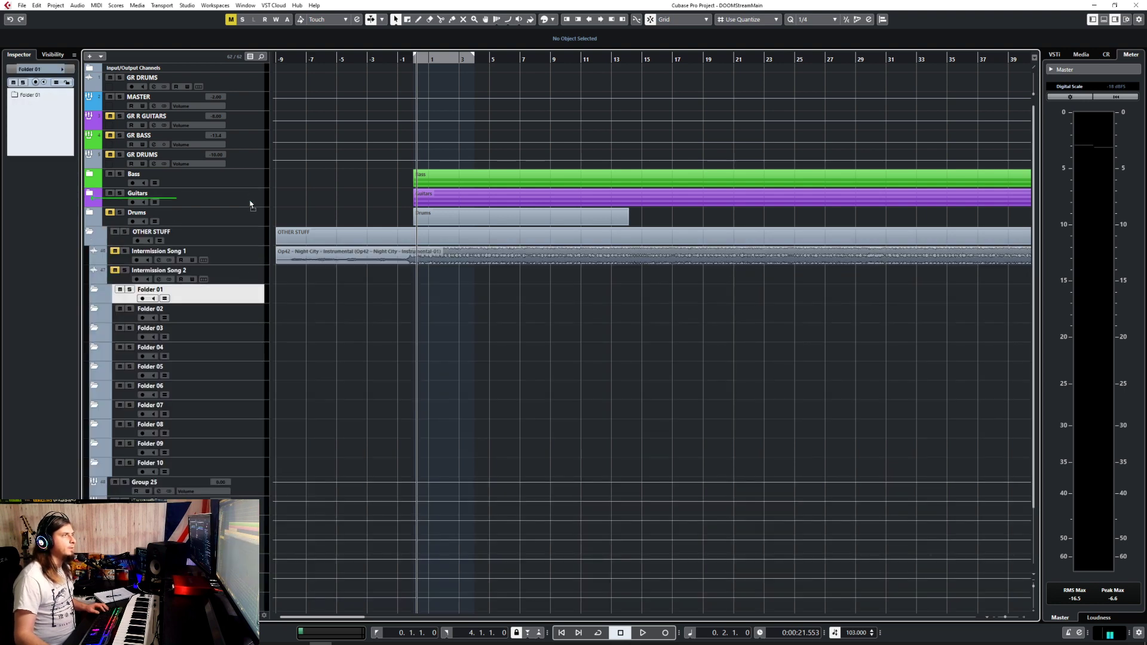
pyautogui.moveTo(251, 204); pyautogui.dragTo(234, 227)
# Rename Folder 01 as Synths and colour the folder track blue-violet.
pyautogui.doubleClick(149, 173)
pyautogui.doubleClick(167, 213)
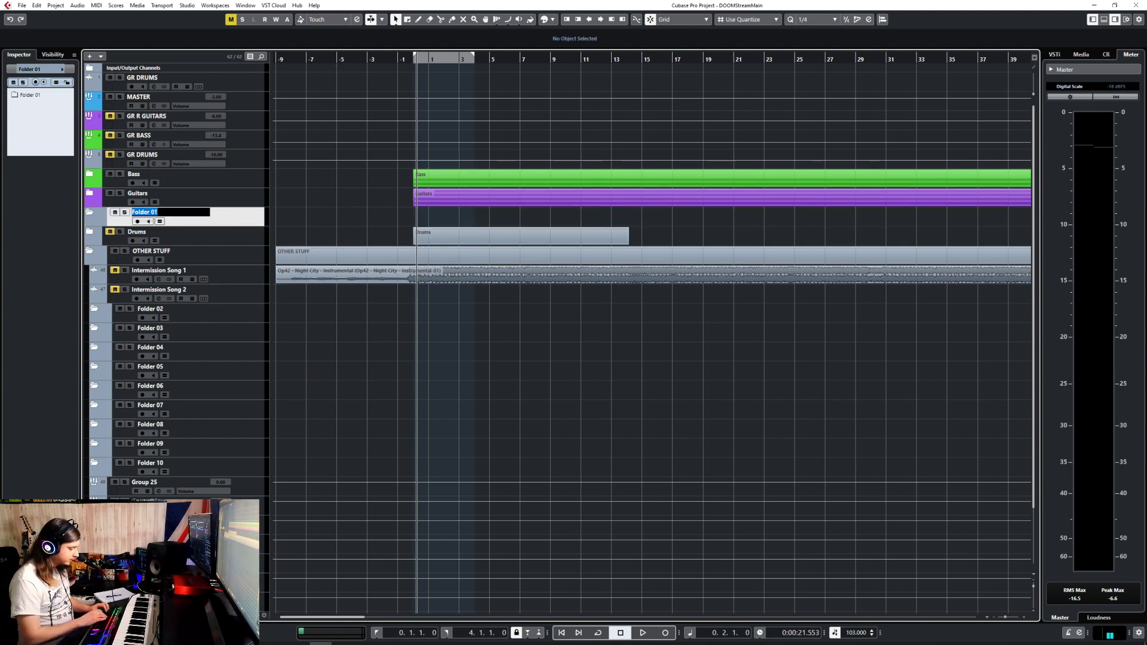
pyautogui.write('Synths')
pyautogui.press('Return')
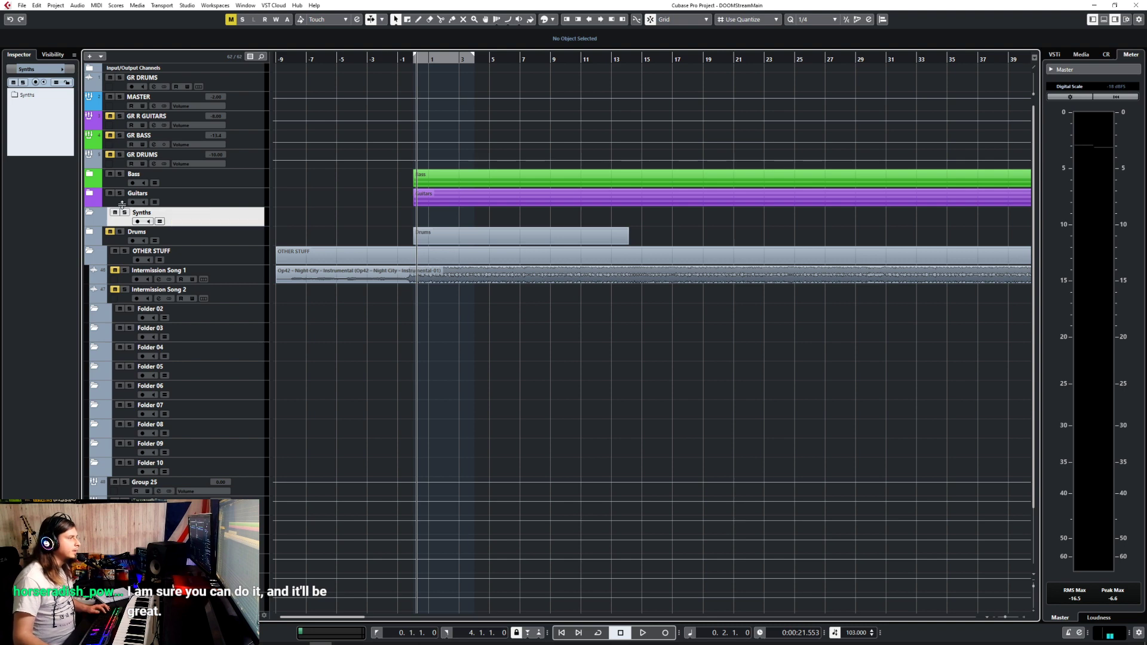
pyautogui.click(91, 222)
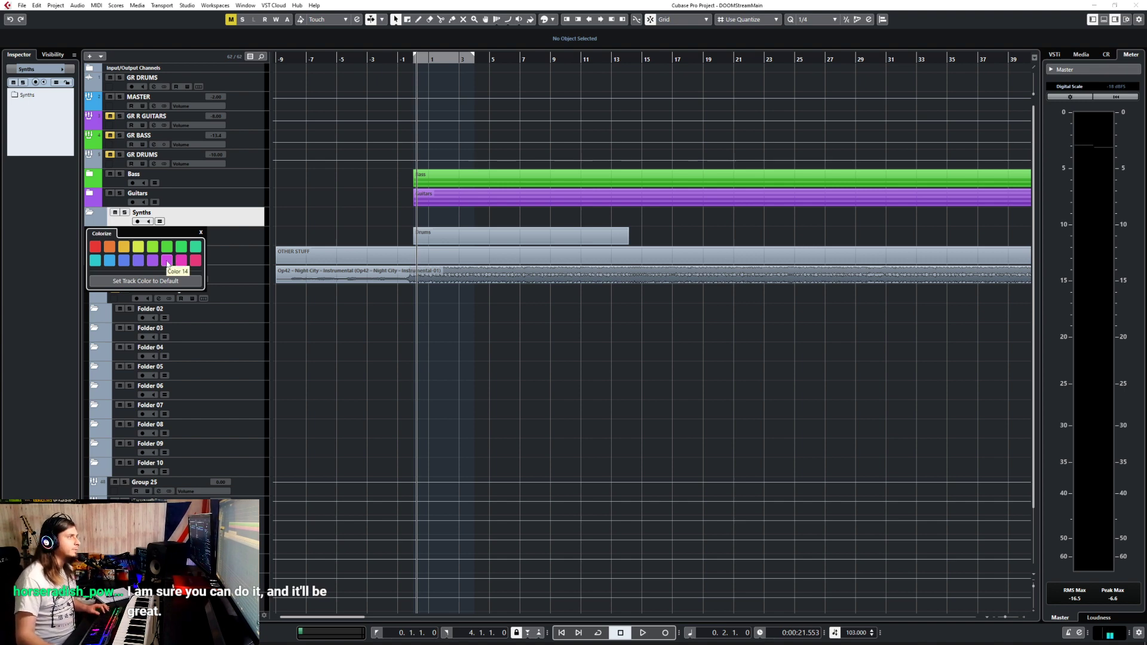
pyautogui.click(173, 261)
pyautogui.click(139, 261)
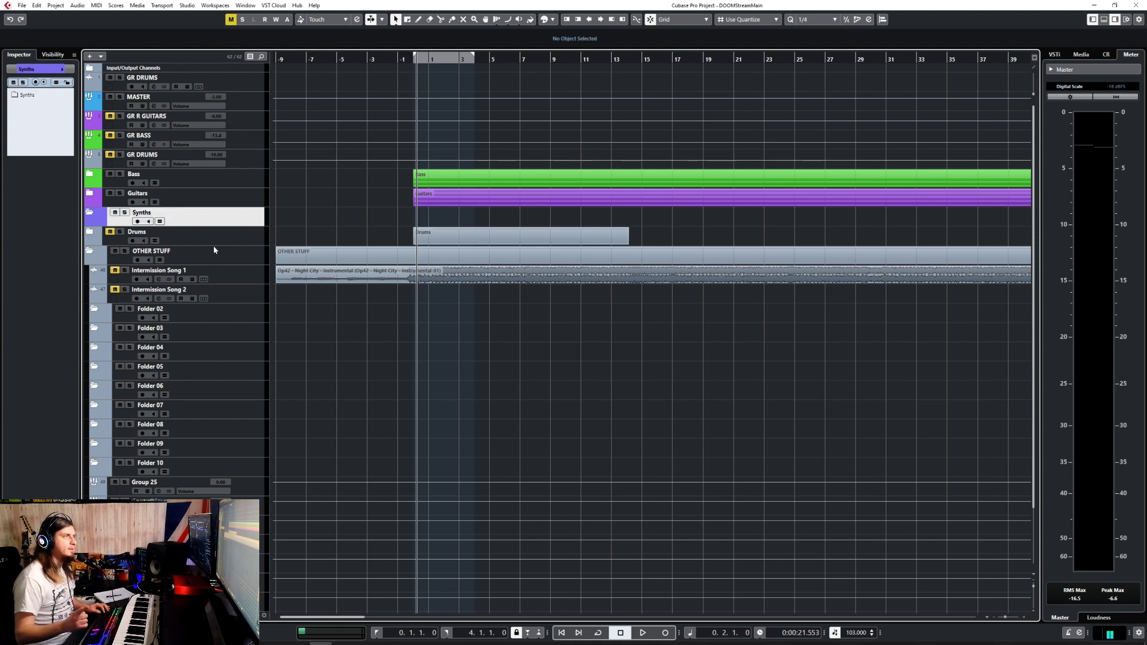
# Move Folder 02 into the Synths folder and colour it the same blue-violet.
pyautogui.moveTo(213, 319); pyautogui.dragTo(212, 223)
pyautogui.click(96, 233)
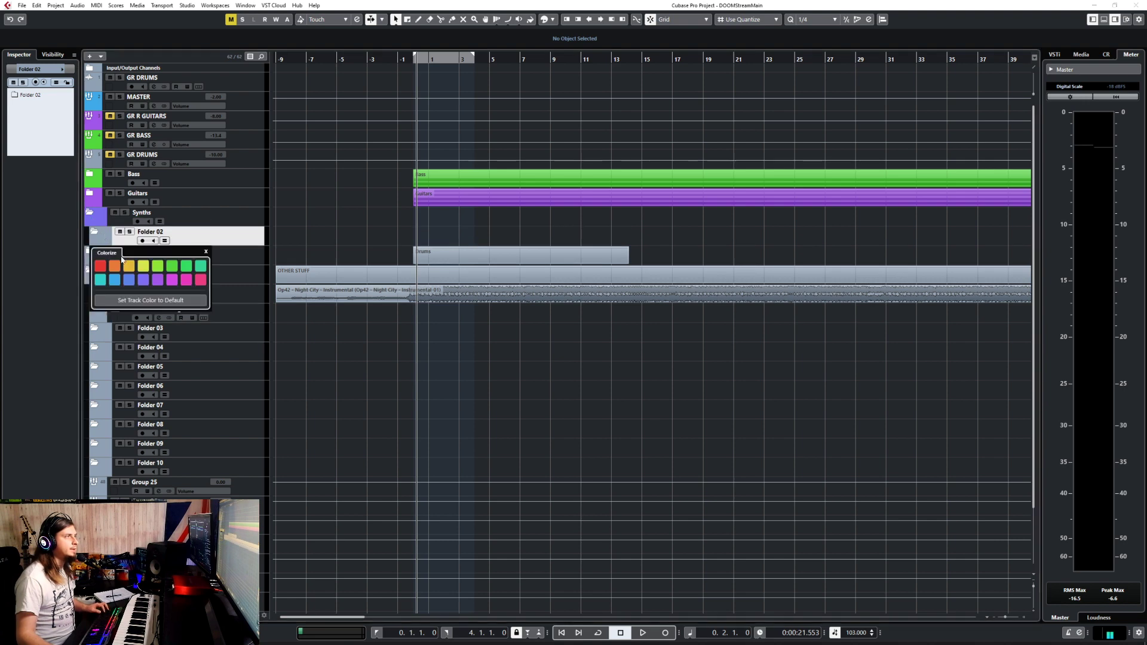
pyautogui.click(143, 280)
# Rename Folder 02 inside the Synths folder as Lead Synths.
pyautogui.doubleClick(152, 232)
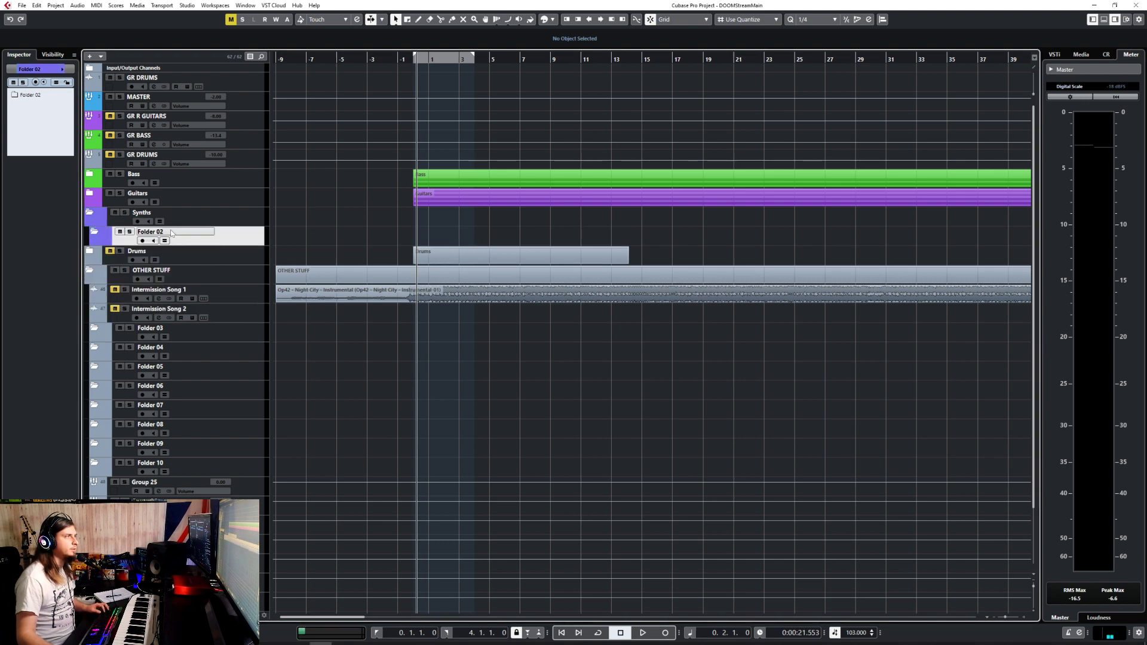
pyautogui.write('Lead Synths')
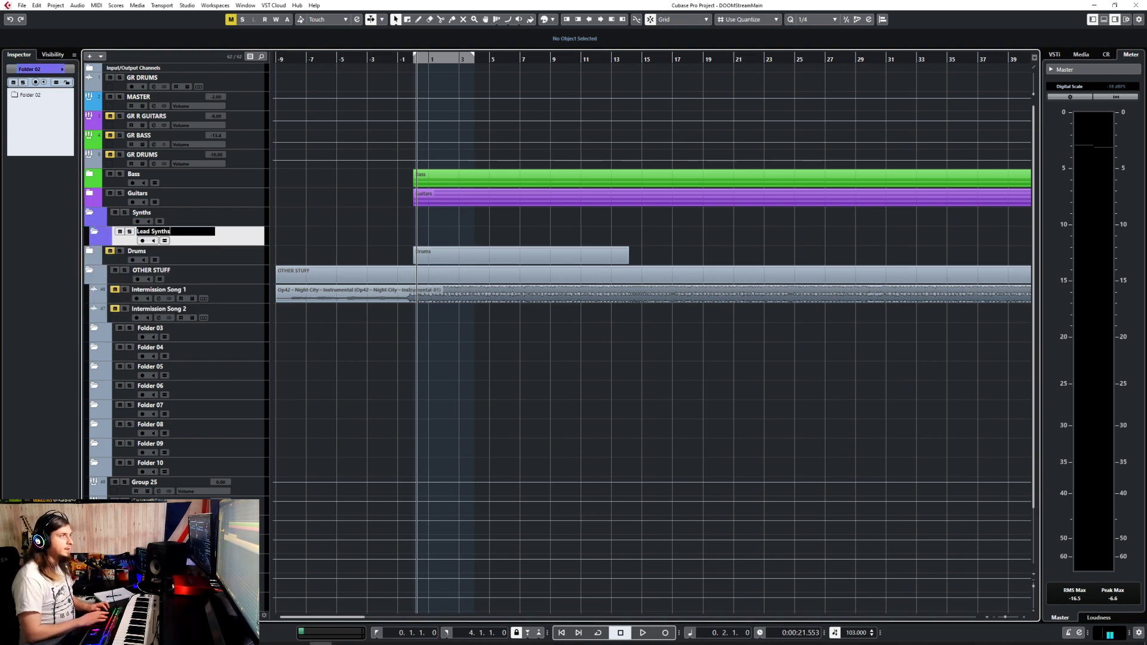
pyautogui.press('Return')
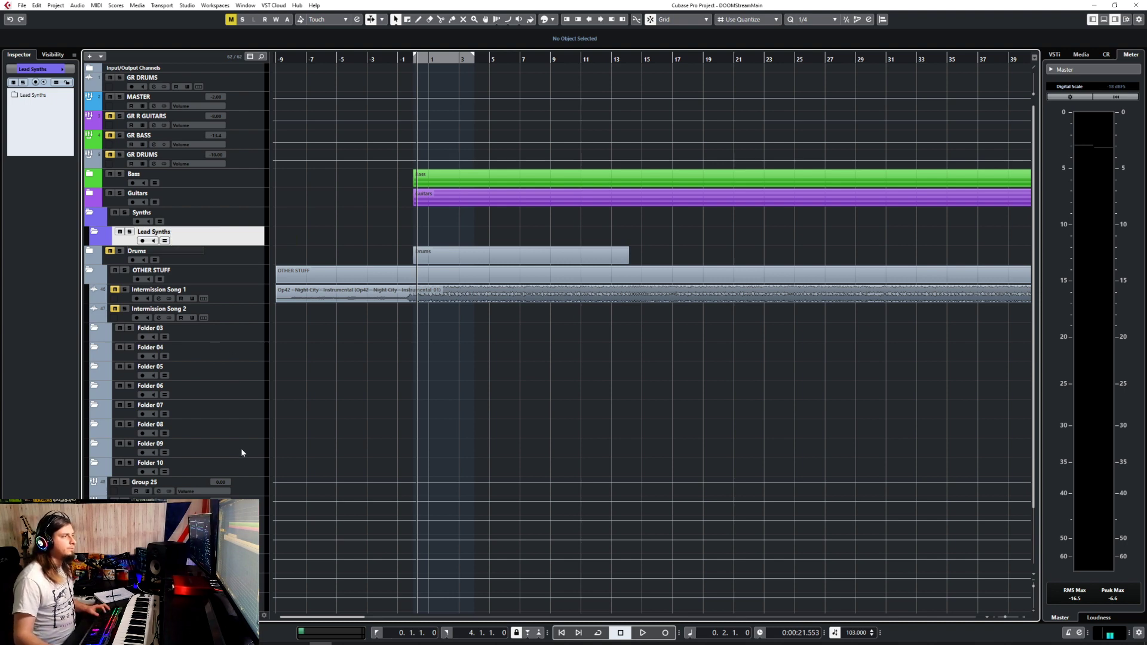
# Move the Group 25 track out of the OTHER STUFF folder to directly below MASTER.
pyautogui.moveTo(247, 481); pyautogui.dragTo(252, 252)
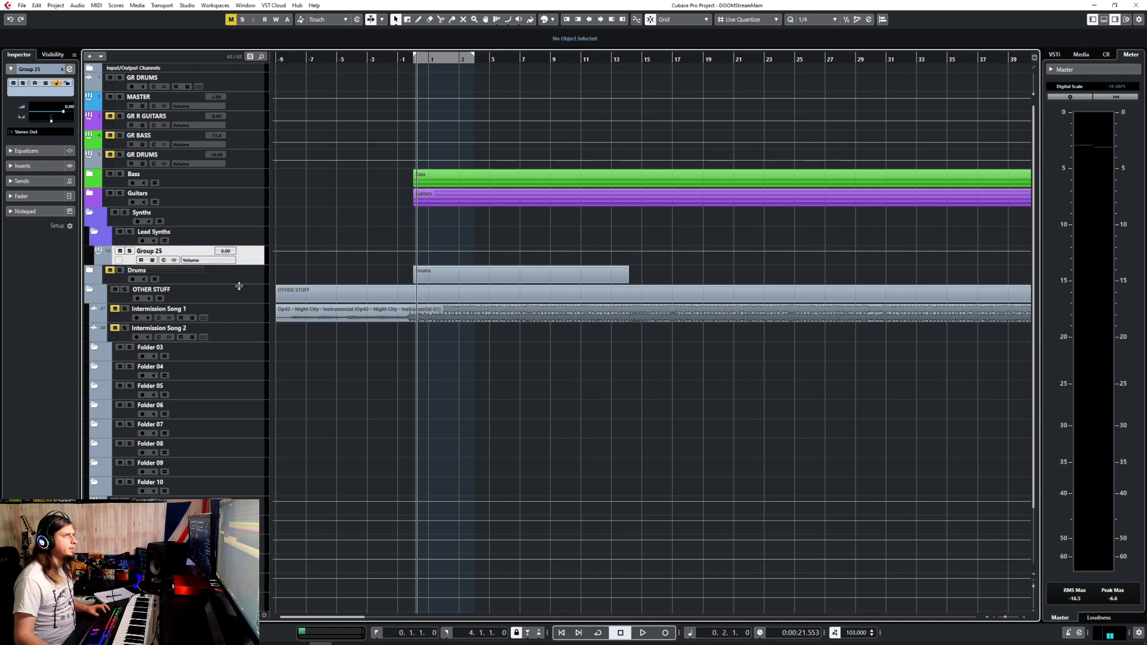
pyautogui.moveTo(245, 498); pyautogui.dragTo(248, 119)
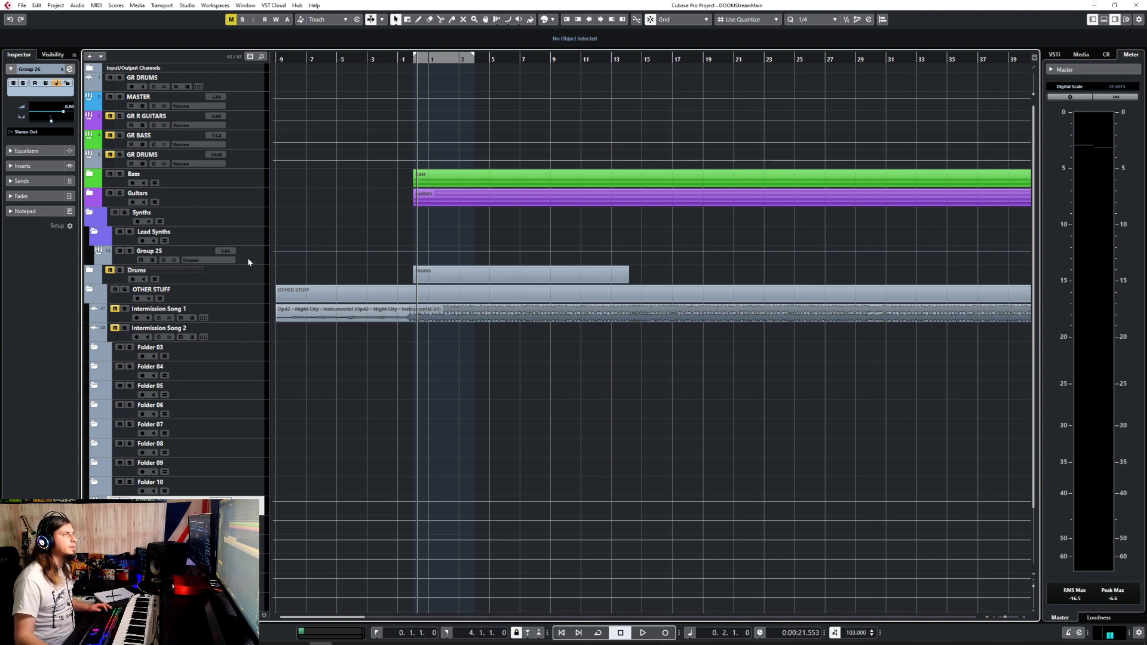
pyautogui.moveTo(249, 261); pyautogui.dragTo(240, 122)
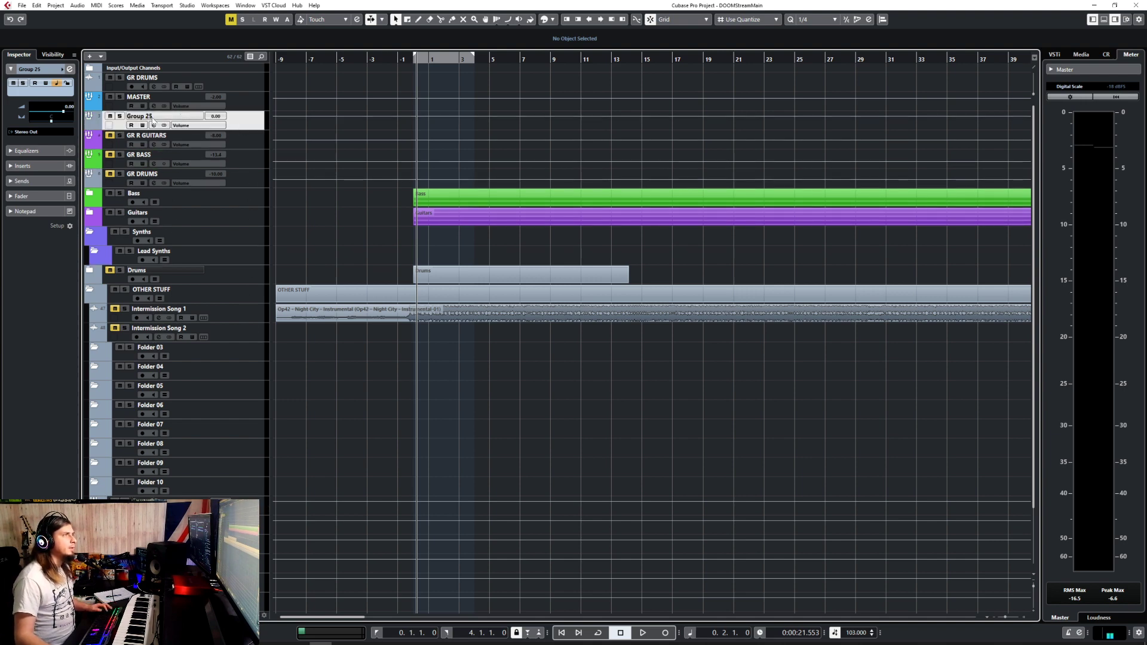
# Rename the Group 25 track as Lead Guitars.
pyautogui.write('Lead Gu')
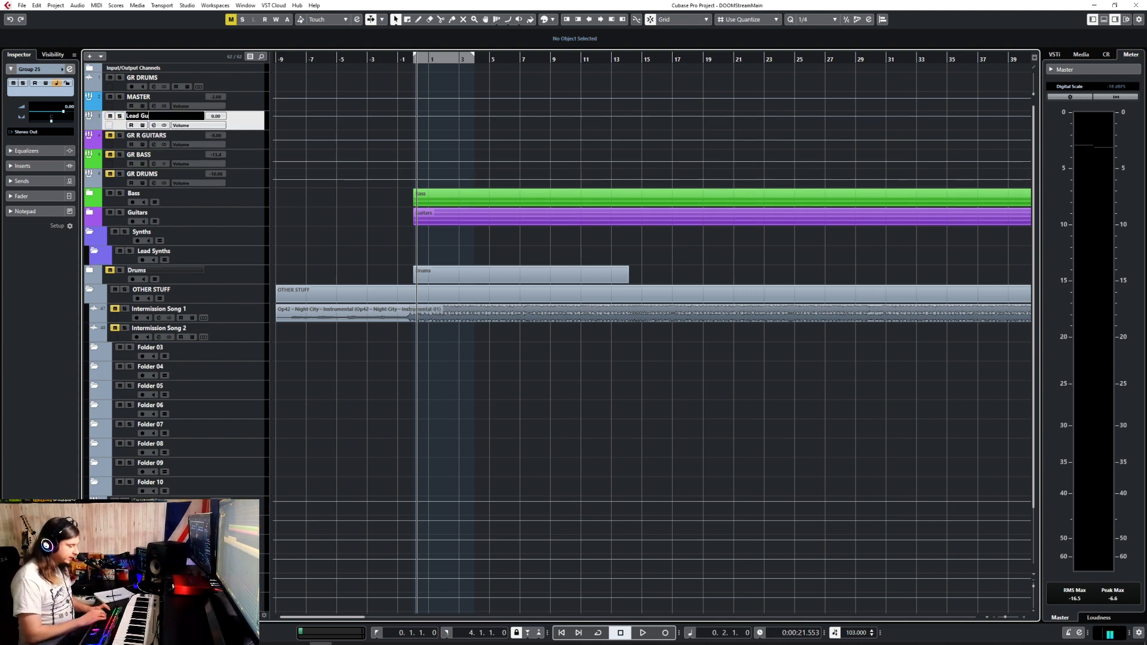
pyautogui.write('itaLead Guitars')
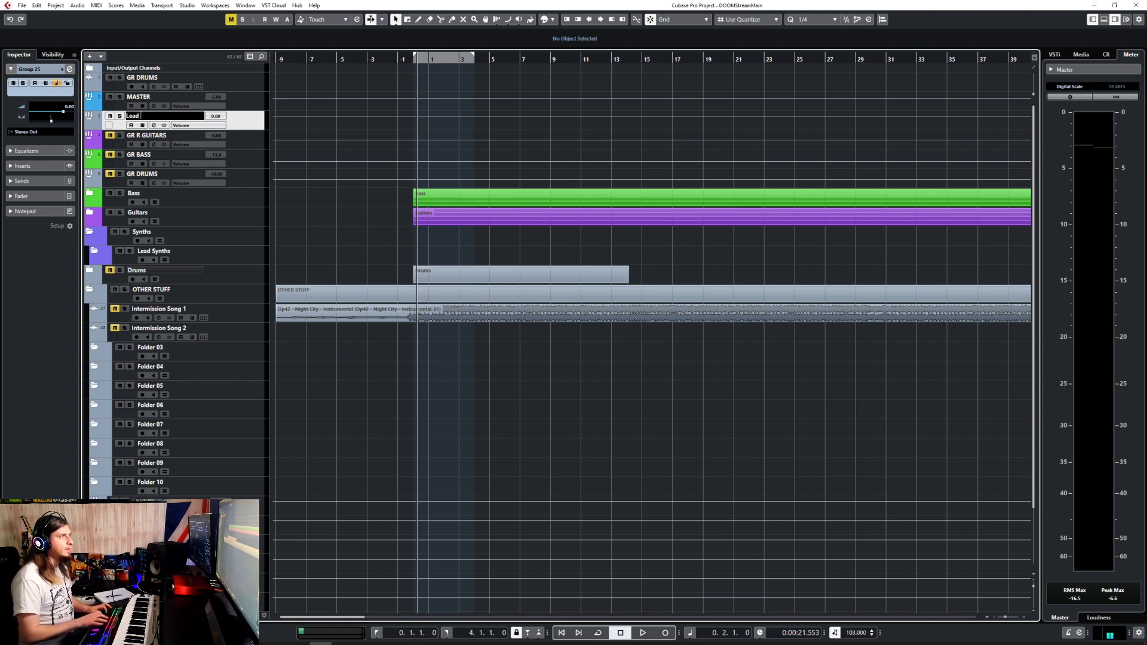
pyautogui.press('Return')
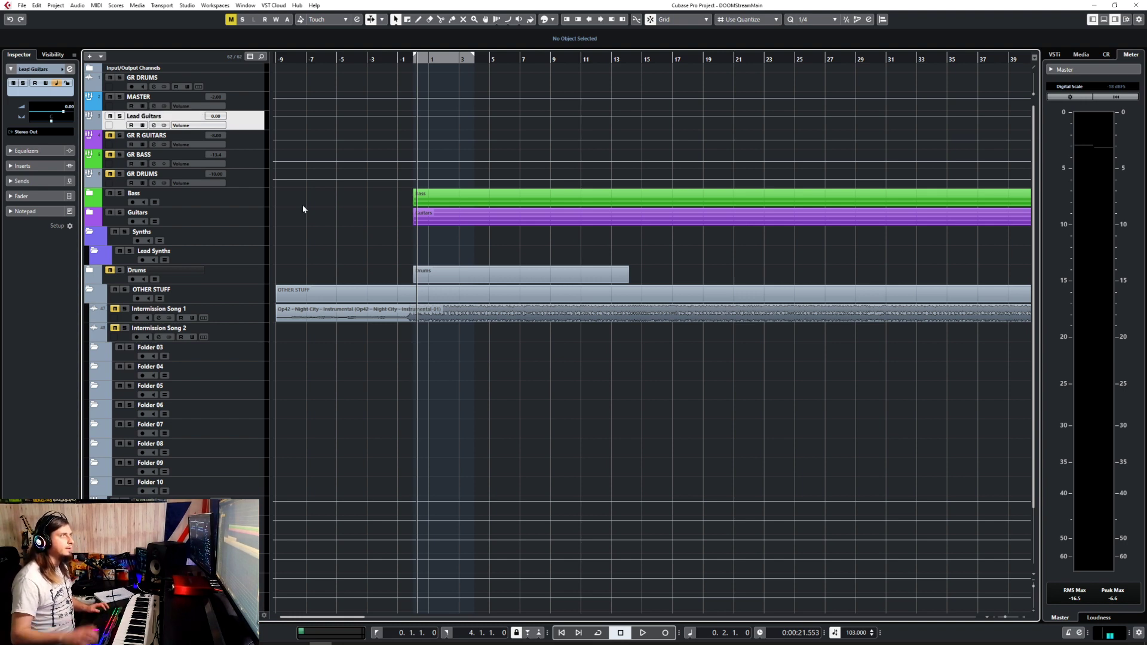
# Rename the group track directly below MASTER as GR LEAD SYNTHS.
pyautogui.doubleClick(139, 117)
pyautogui.write('GR LEAD SY')
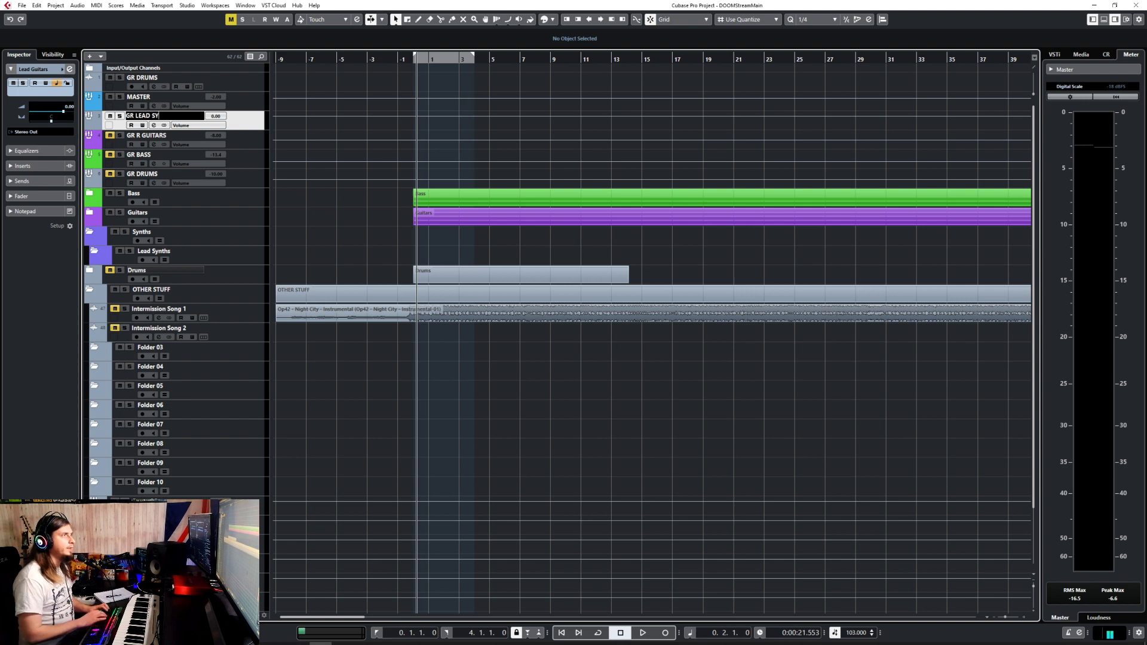
pyautogui.write('NTHS')
pyautogui.press('Return')
# Colour the GR LEAD SYNTHS track blue-violet and move it between GR BASS and GR DRUMS.
pyautogui.click(92, 125)
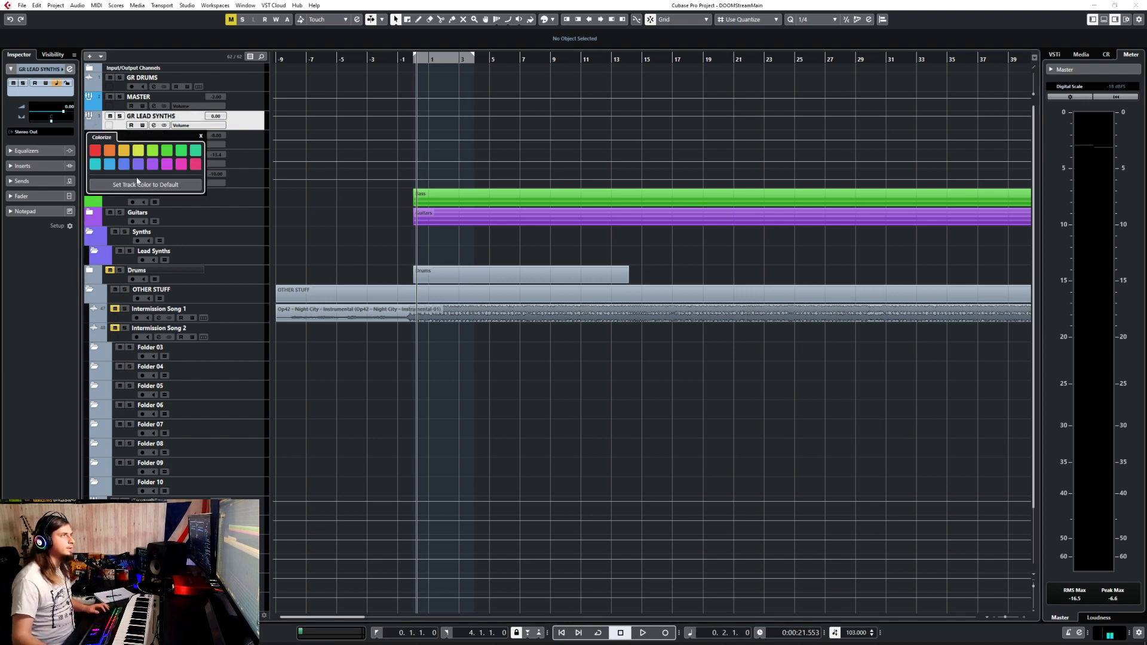
pyautogui.click(138, 165)
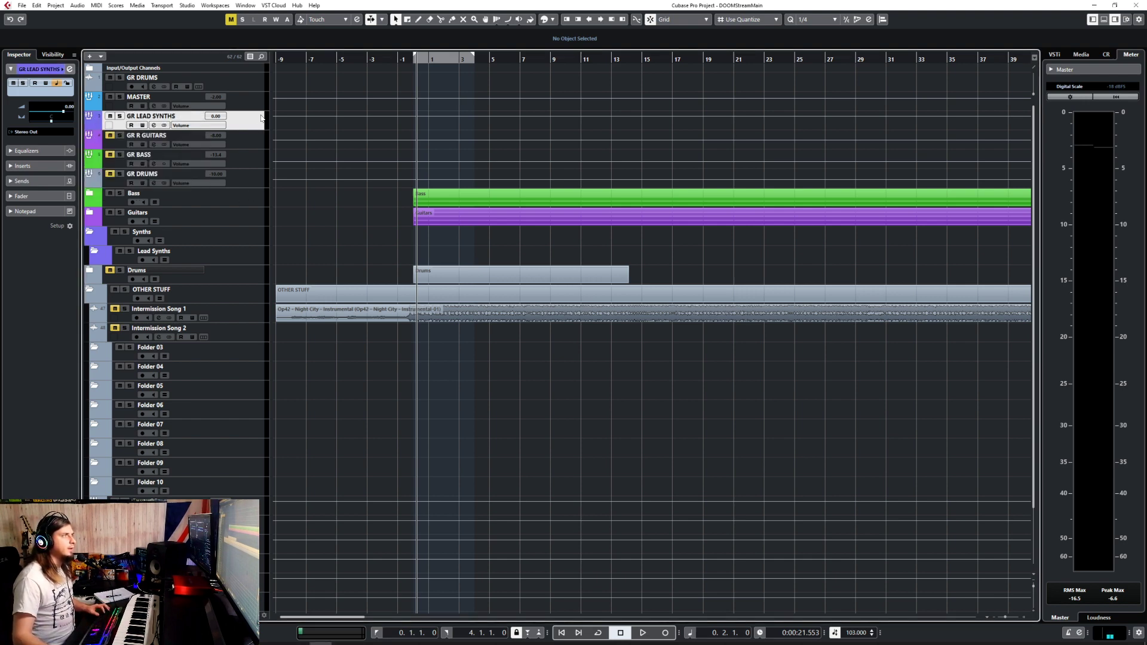
pyautogui.moveTo(251, 129); pyautogui.dragTo(258, 169)
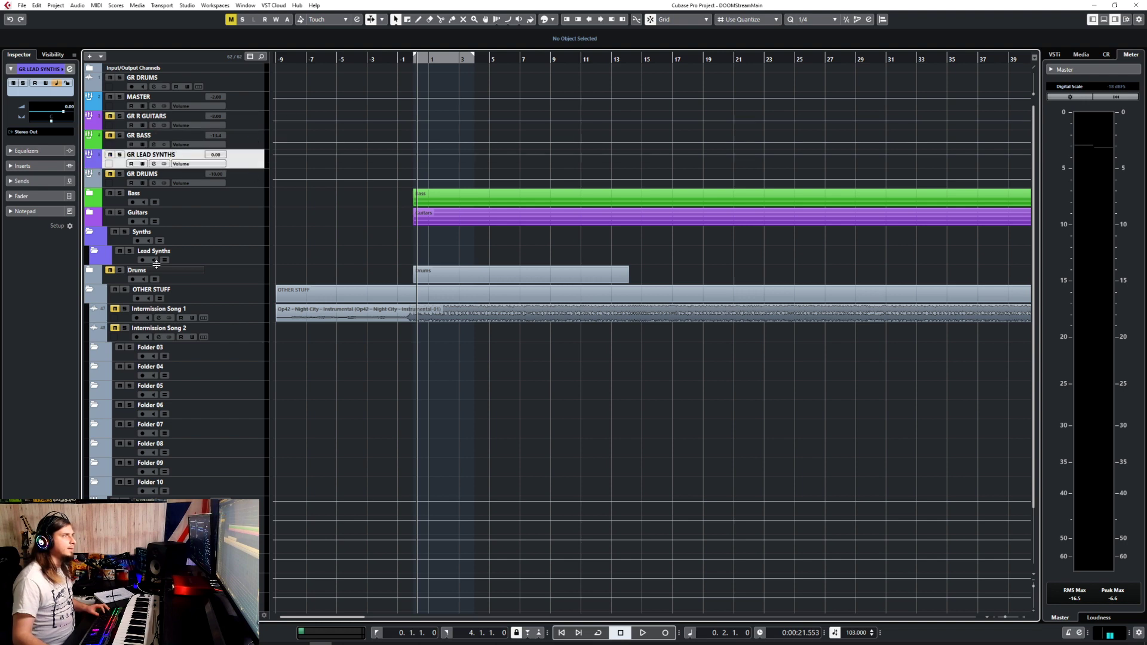
# Collapse the OTHER STUFF folder and set up a new instrument track below Lead Synths with LABS as its instrument.
pyautogui.click(90, 291)
pyautogui.click(227, 258)
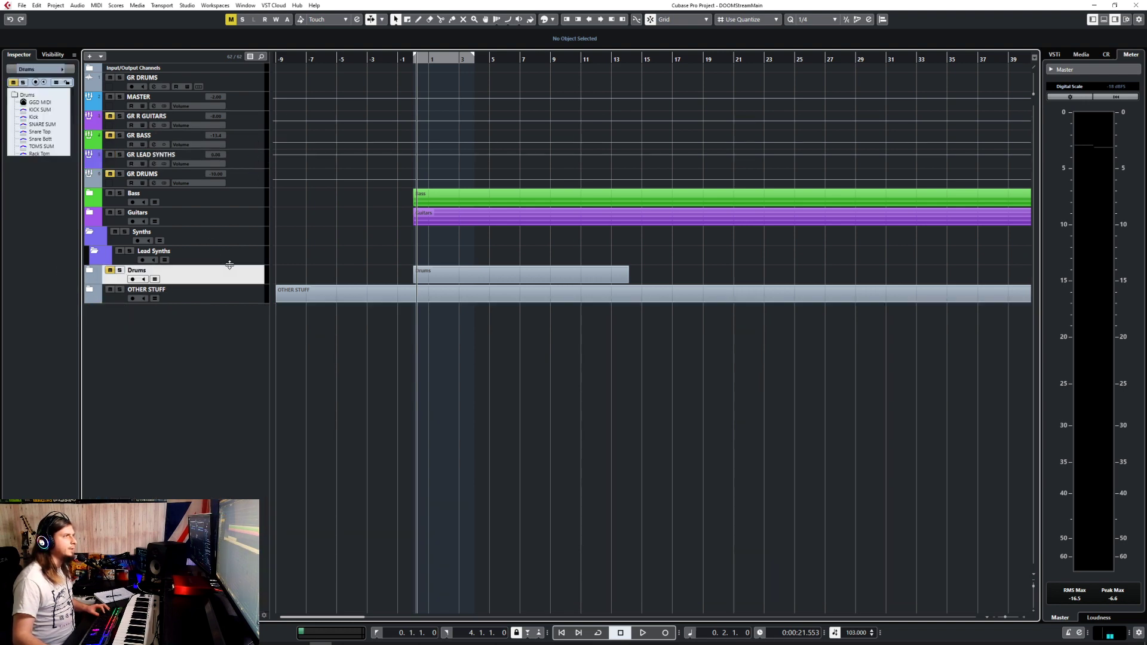
pyautogui.rightClick(238, 257)
pyautogui.moveTo(260, 264)
pyautogui.click(407, 273)
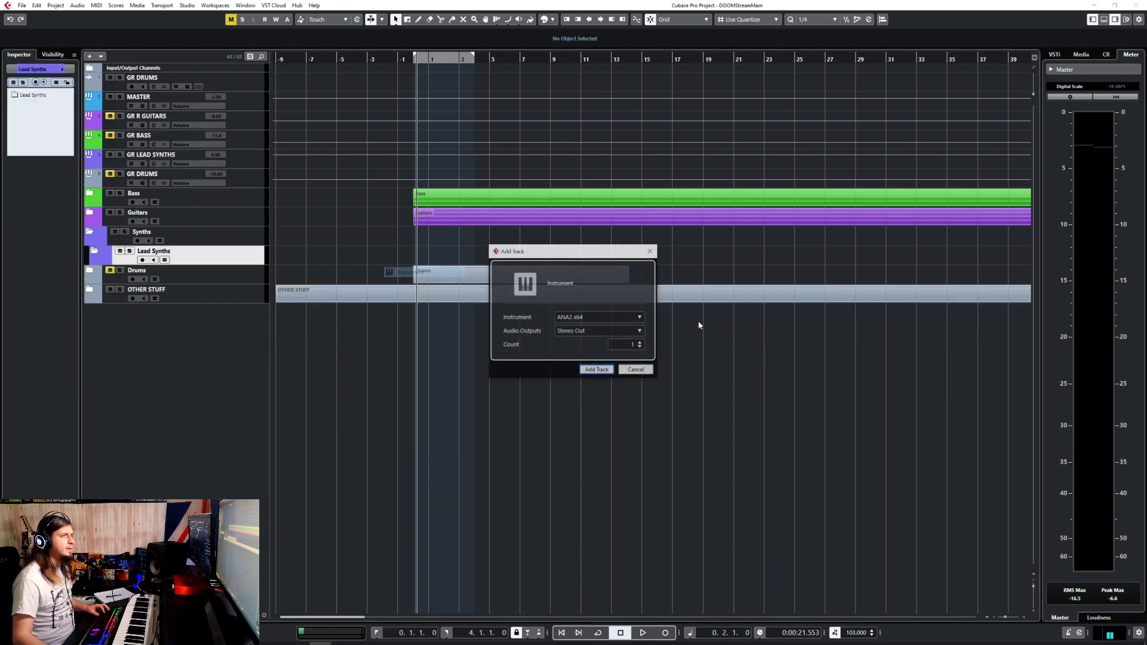
pyautogui.click(599, 317)
pyautogui.write('kontakt')
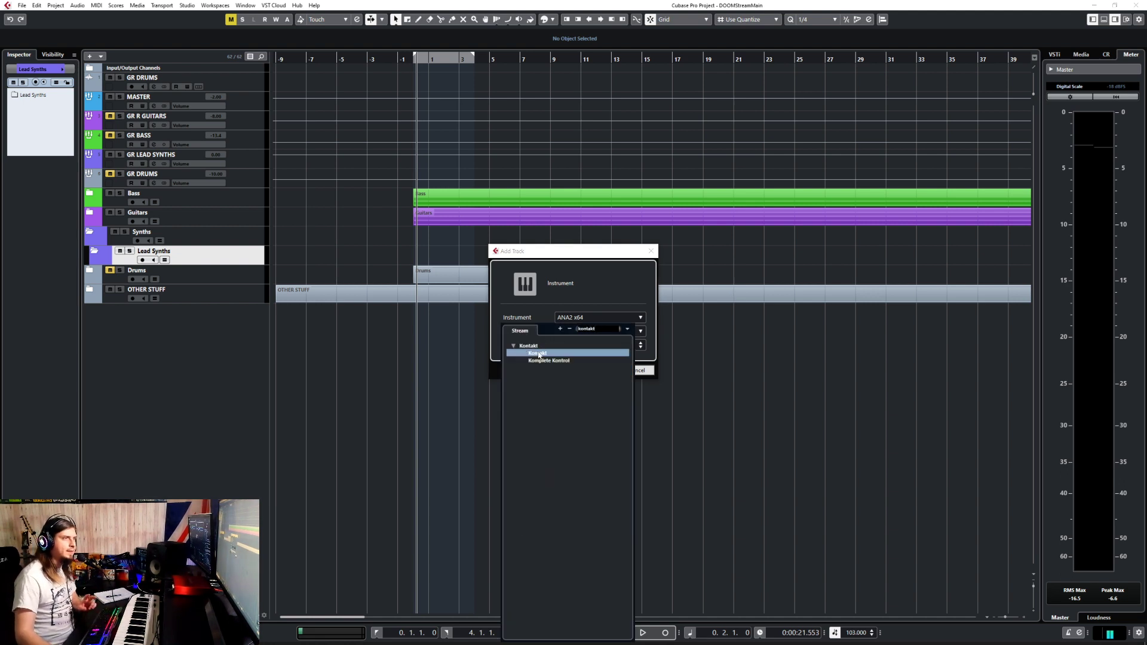
pyautogui.hotkey('ctrl', 'a')
pyautogui.write('labs')
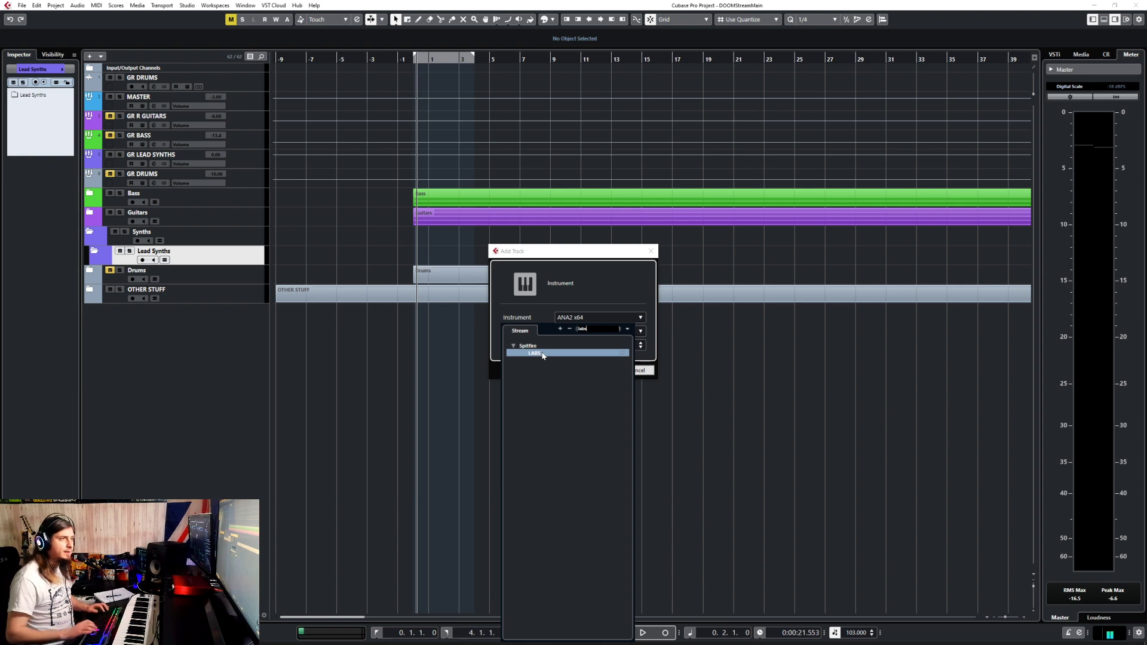
pyautogui.click(541, 353)
# Route the new instrument track's audio output to GR LEAD SYNTHS and add the track.
pyautogui.click(570, 336)
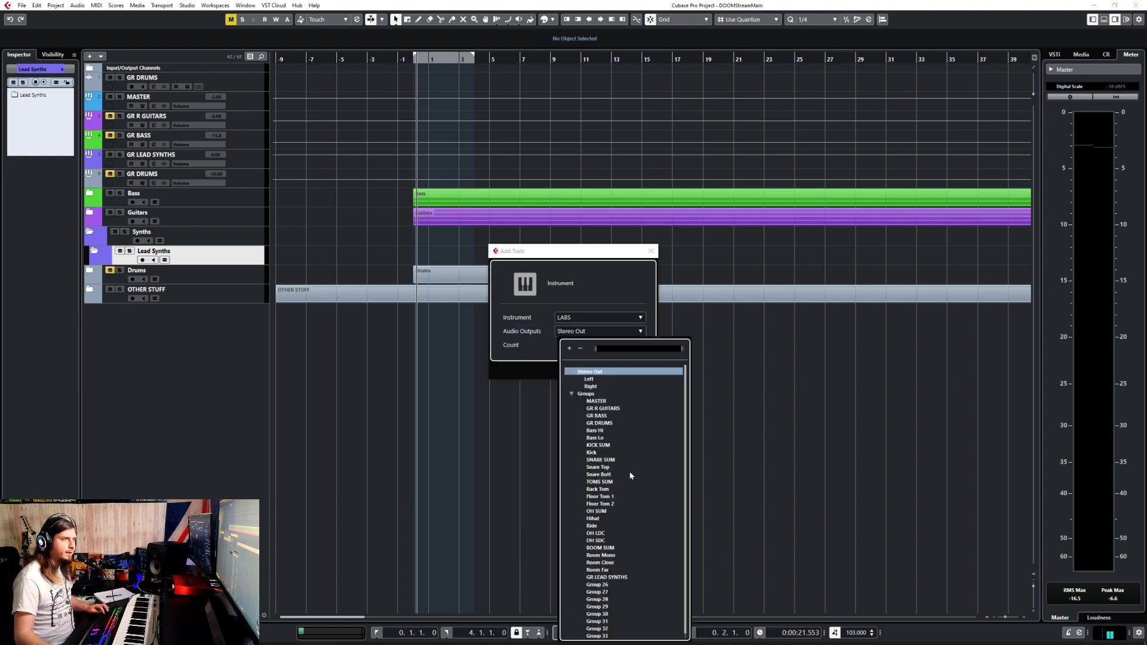
pyautogui.write('lead')
pyautogui.click(611, 379)
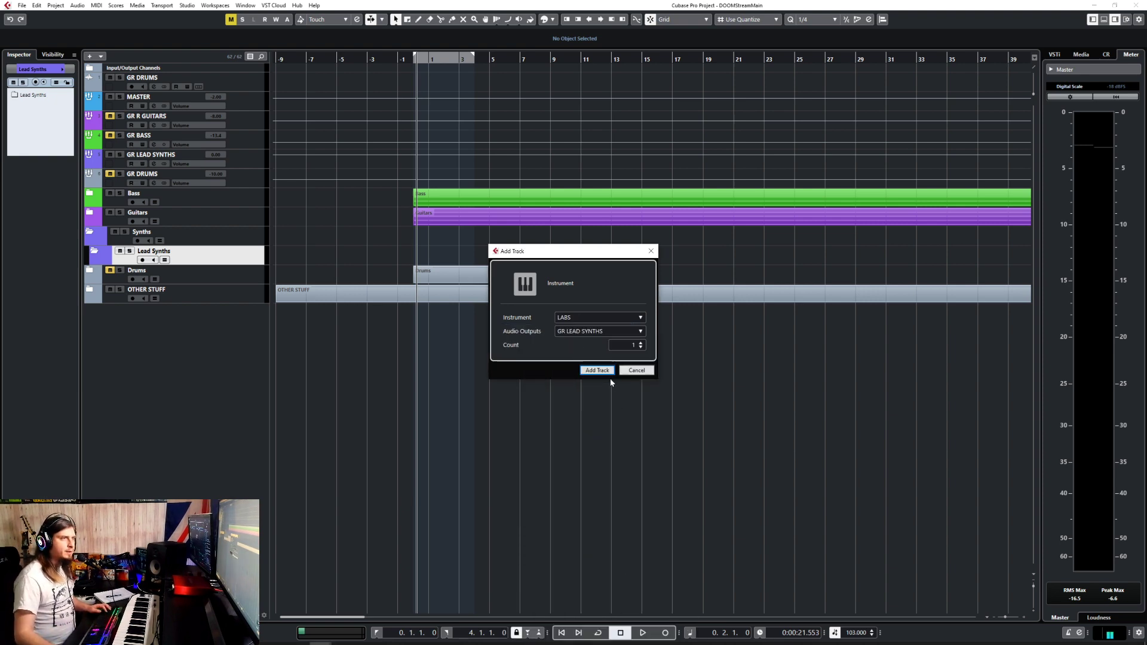
pyautogui.click(600, 373)
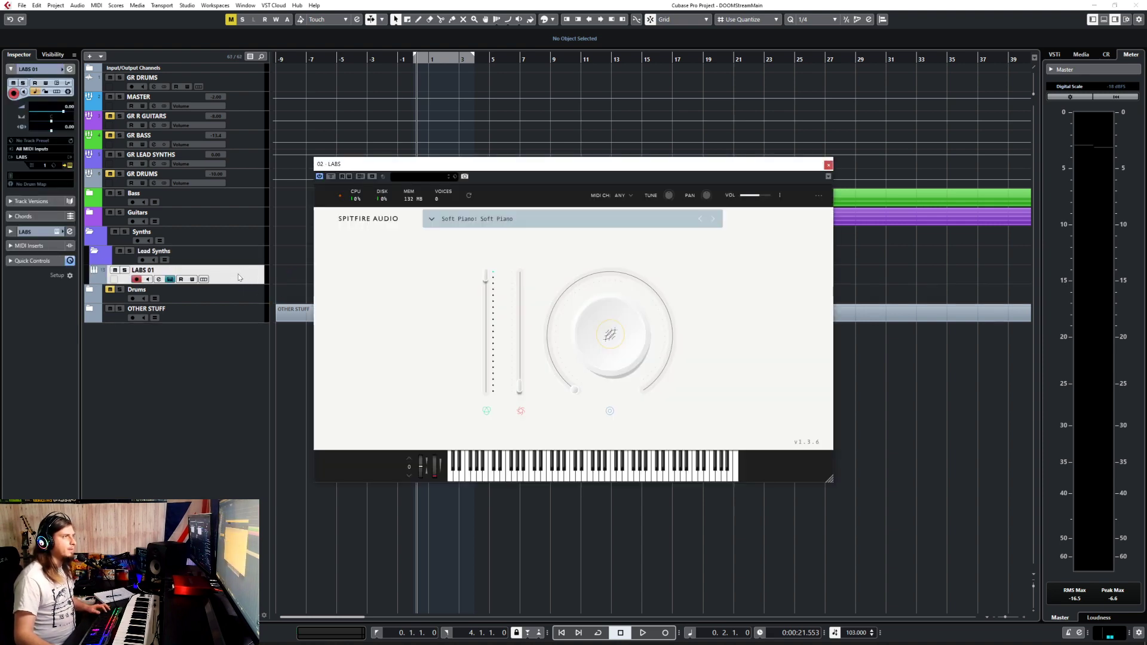
# Move the LABS 01 track into the Lead Synths folder and colour it pink.
pyautogui.moveTo(242, 257); pyautogui.dragTo(223, 265)
pyautogui.click(108, 279)
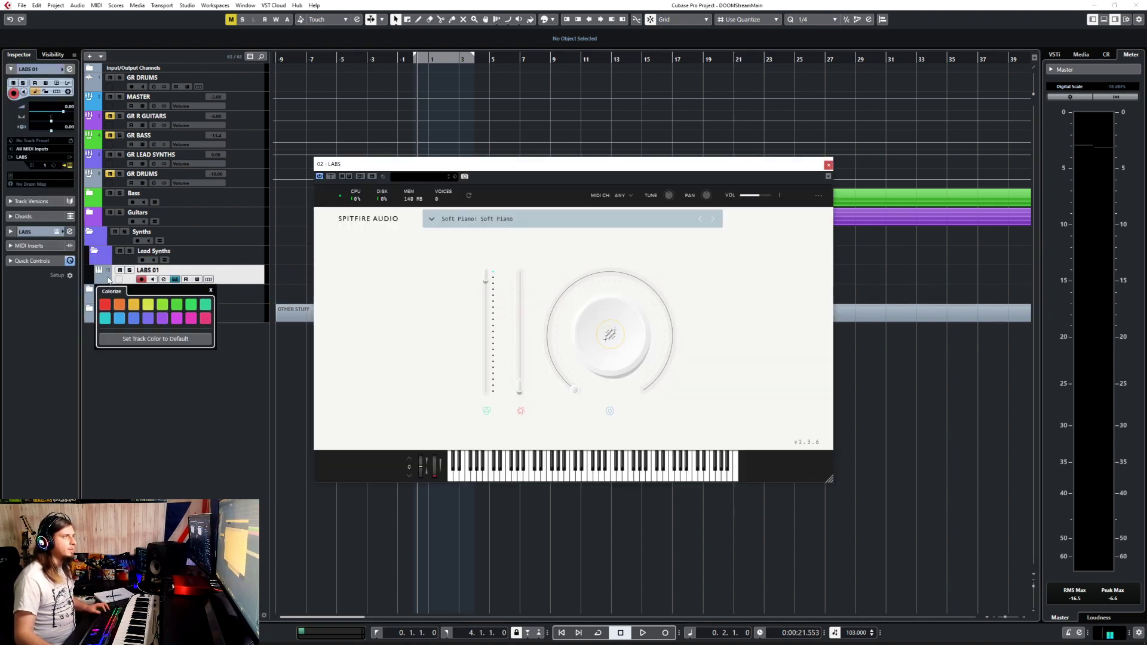
pyautogui.click(191, 318)
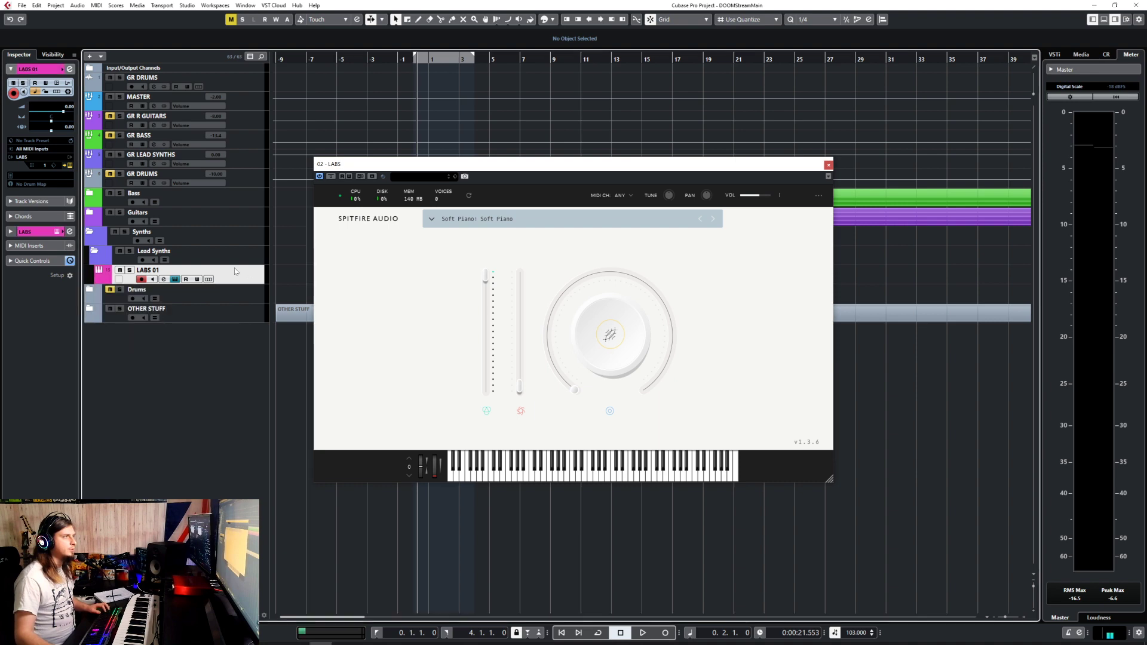
# Rename the LABS 01 instrument track as Choir 1.
pyautogui.doubleClick(171, 272)
pyautogui.write('Choir 1')
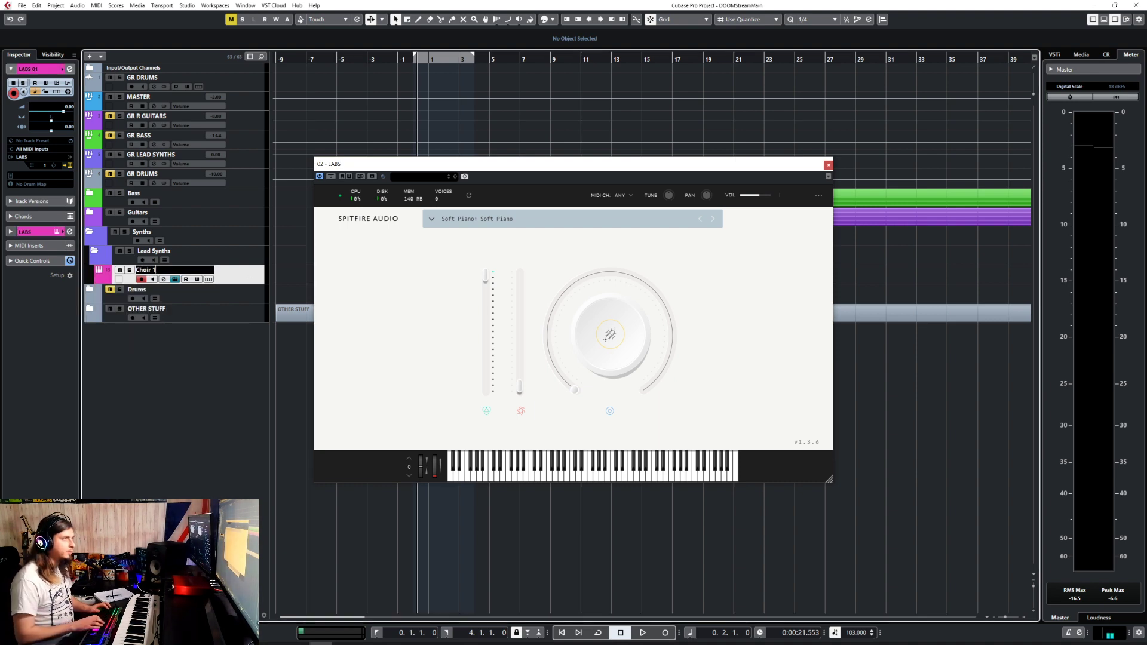
pyautogui.press('Return')
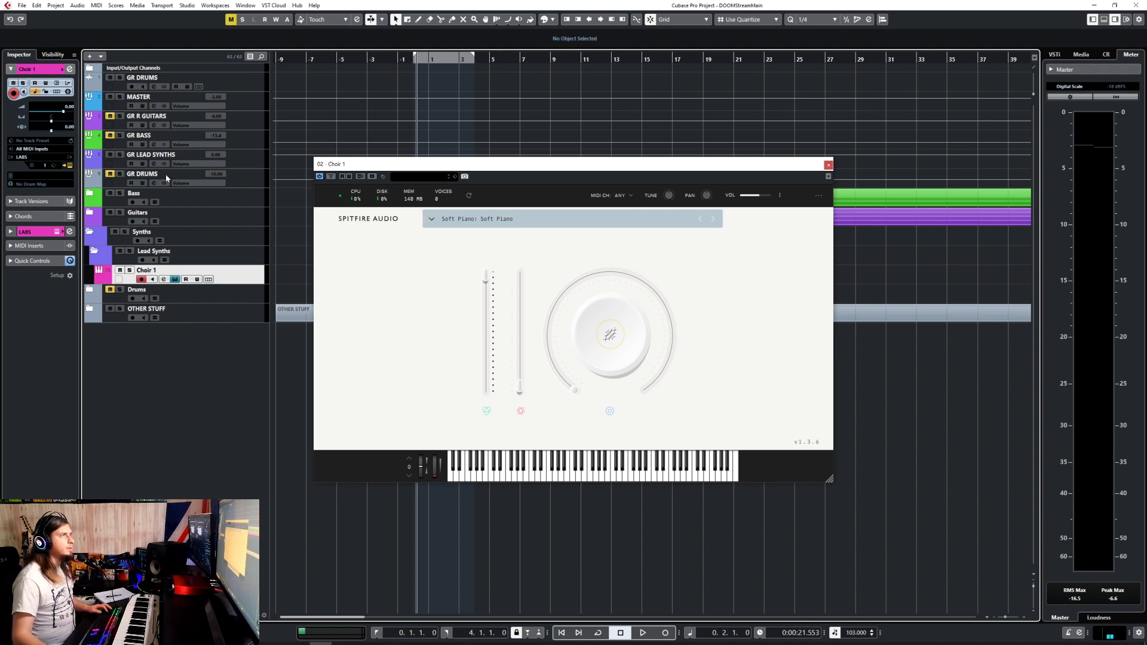
# Load the Choir: Long preset from the Vocals category into LABS on the Choir 1 track.
pyautogui.click(236, 156)
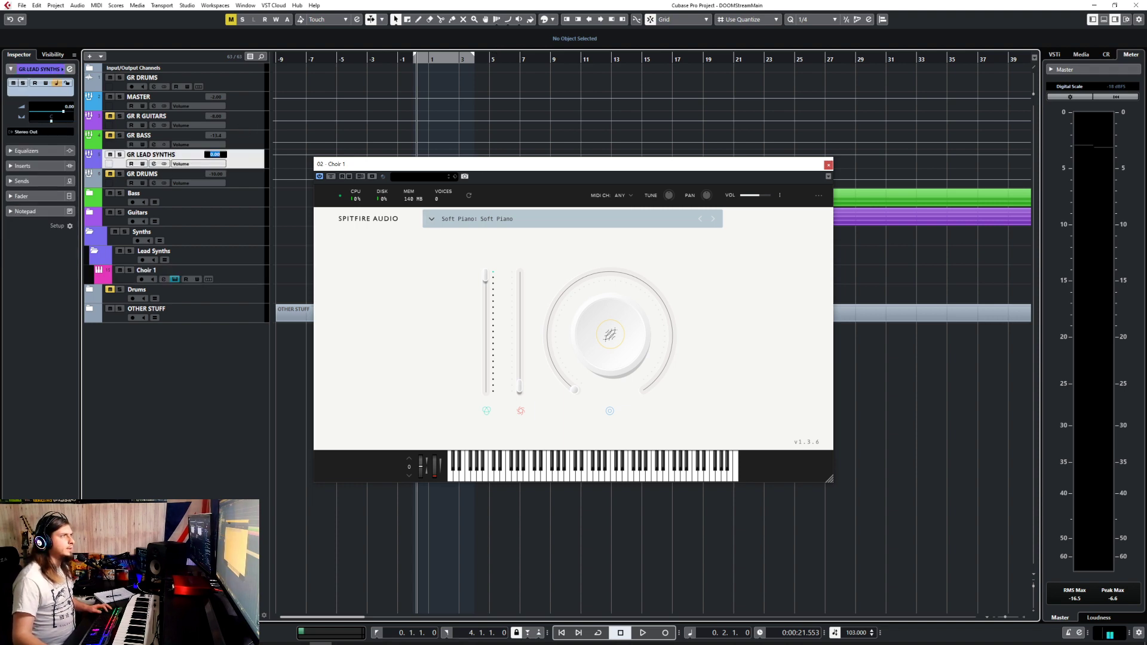
pyautogui.click(198, 280)
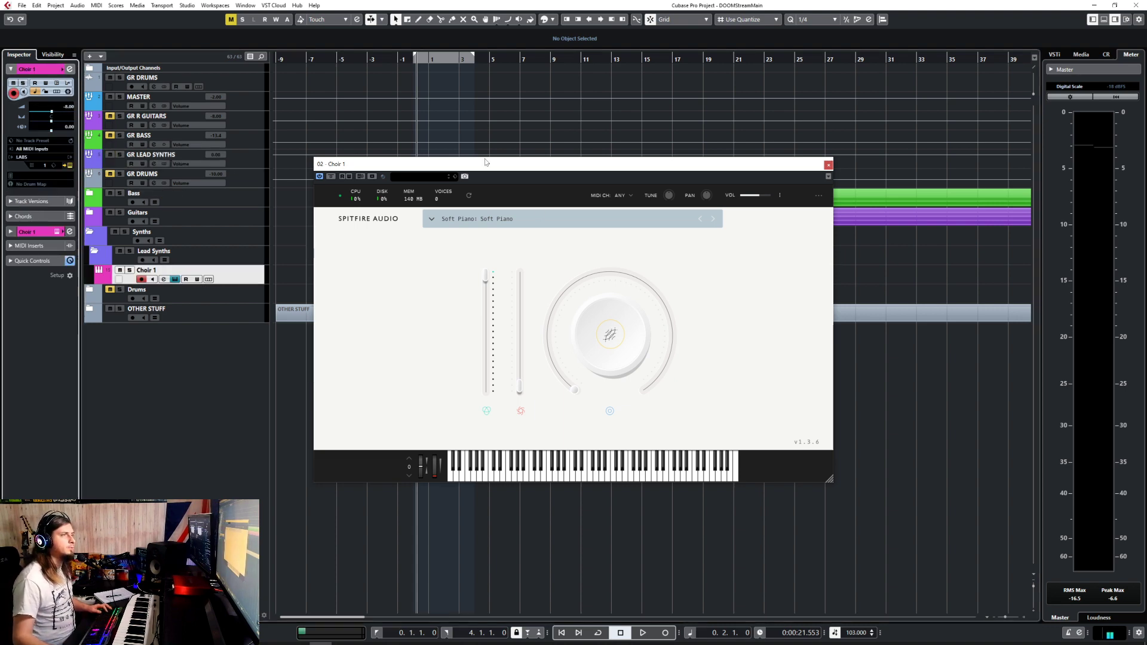
pyautogui.click(449, 223)
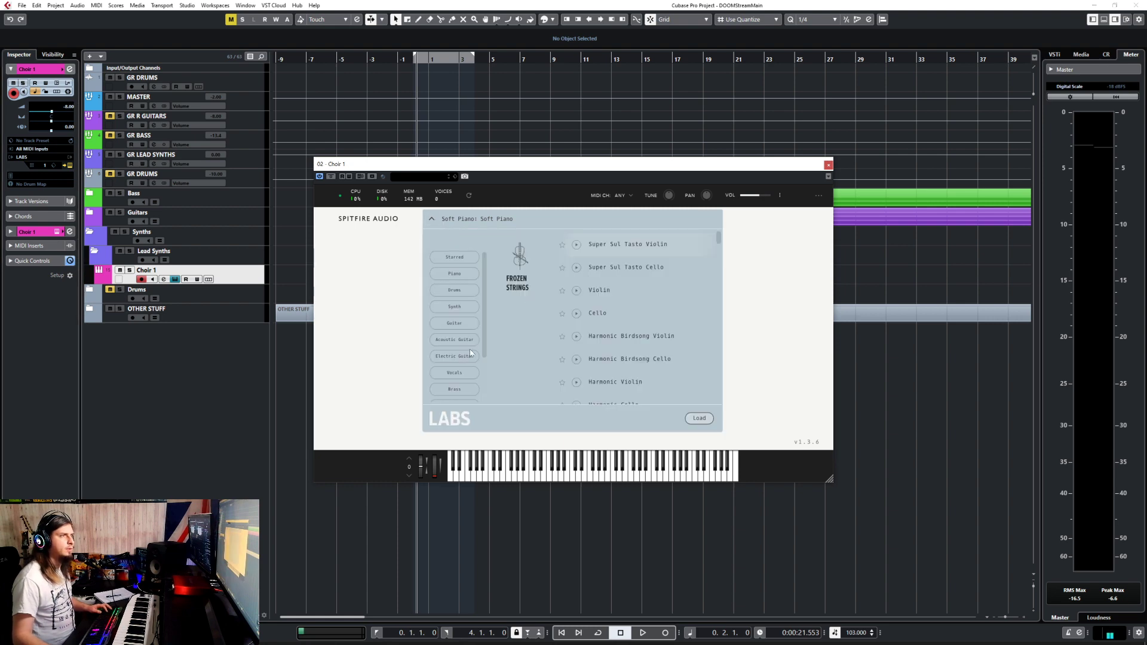
pyautogui.click(469, 378)
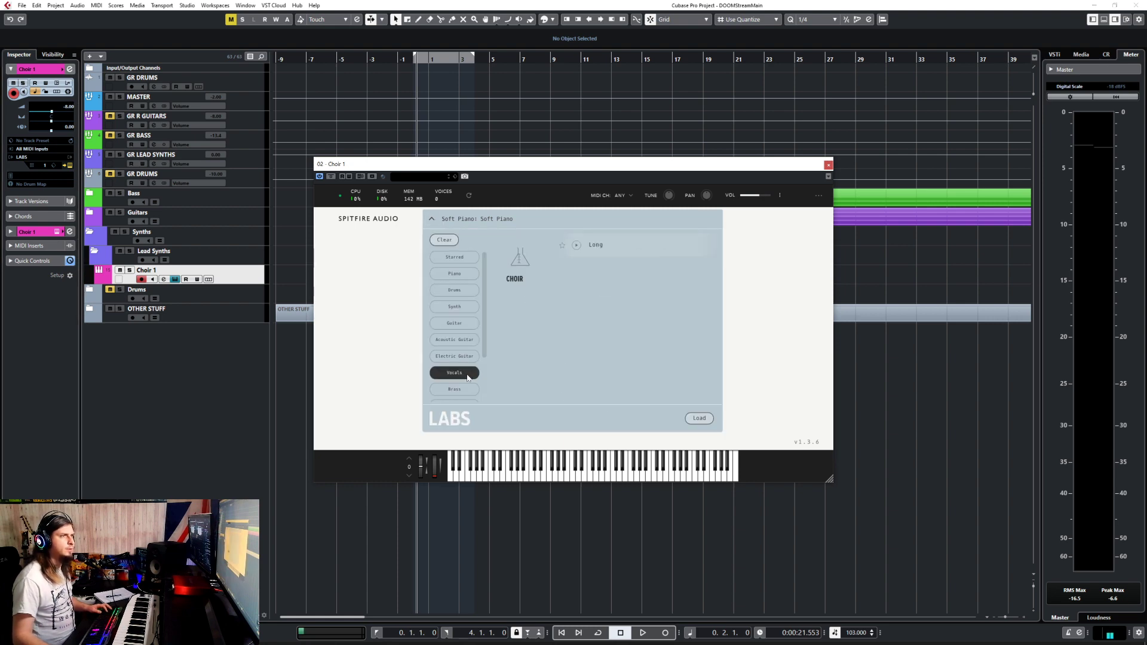
pyautogui.click(597, 245)
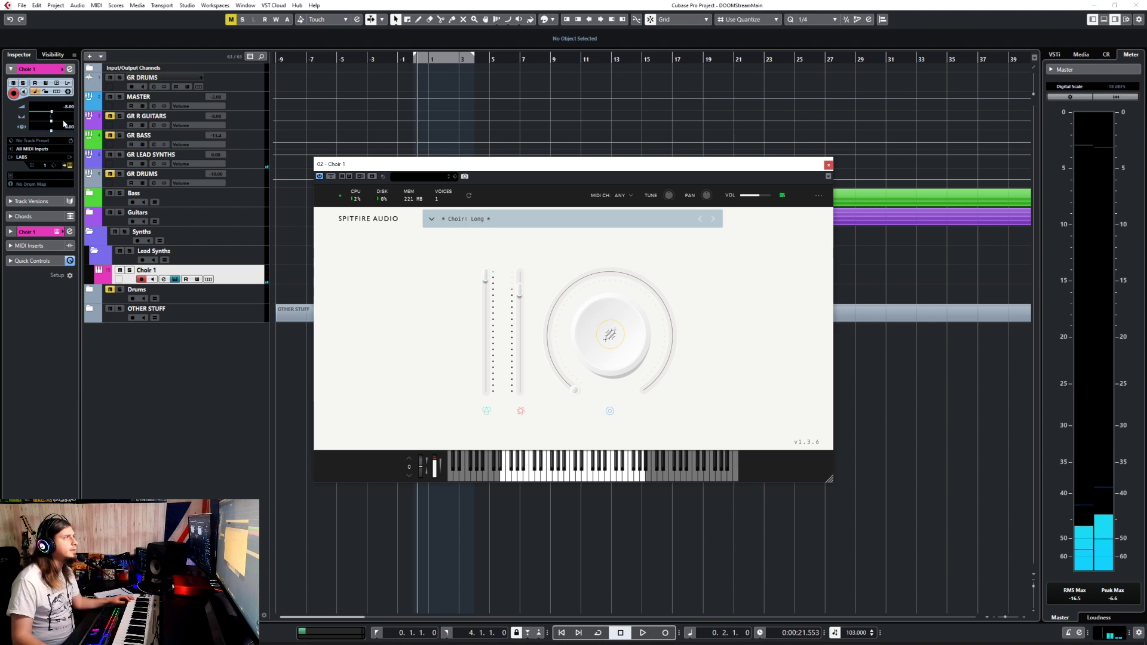
# Set the Choir 1 track volume to about -4.7 dB and close the LABS instrument window.
pyautogui.moveTo(50, 111); pyautogui.dragTo(53, 111)
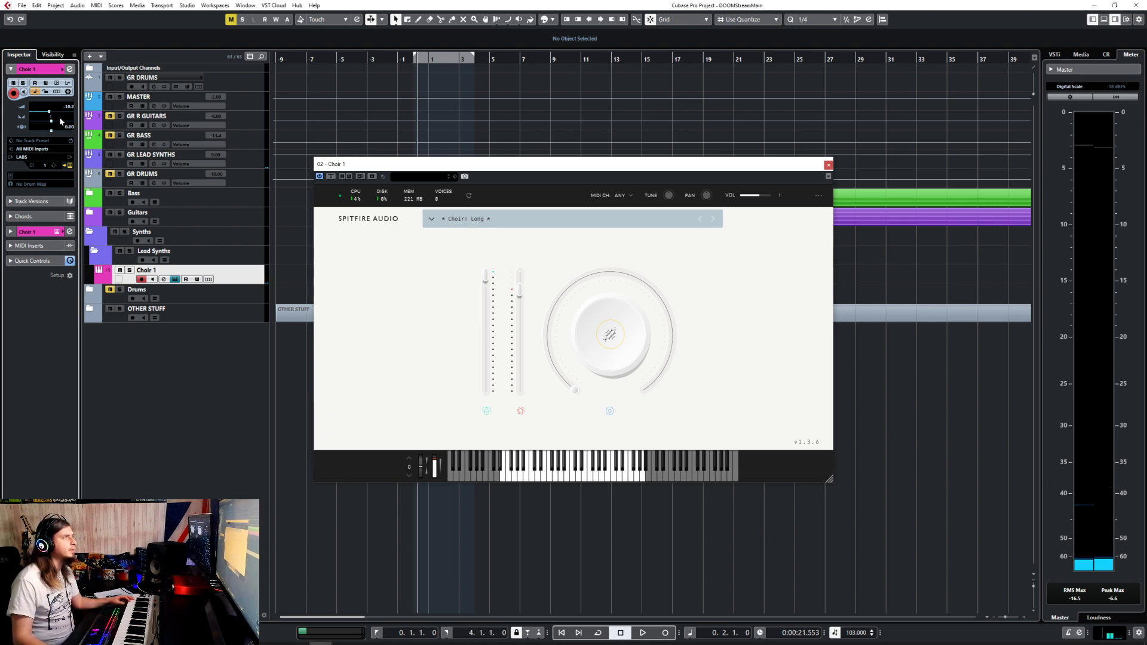
pyautogui.scroll(3, 67, 106)
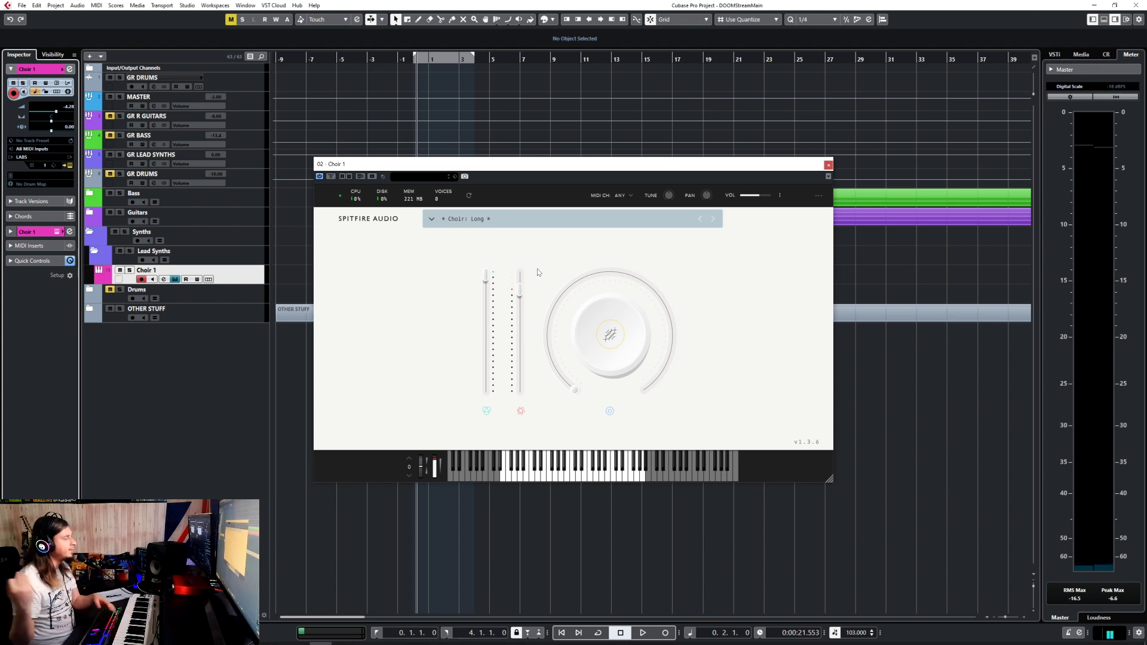
pyautogui.click(828, 166)
# Draw a 14-bar MIDI part on the Choir 1 track, starting at the first bar of the project.
pyautogui.rightClick(435, 272)
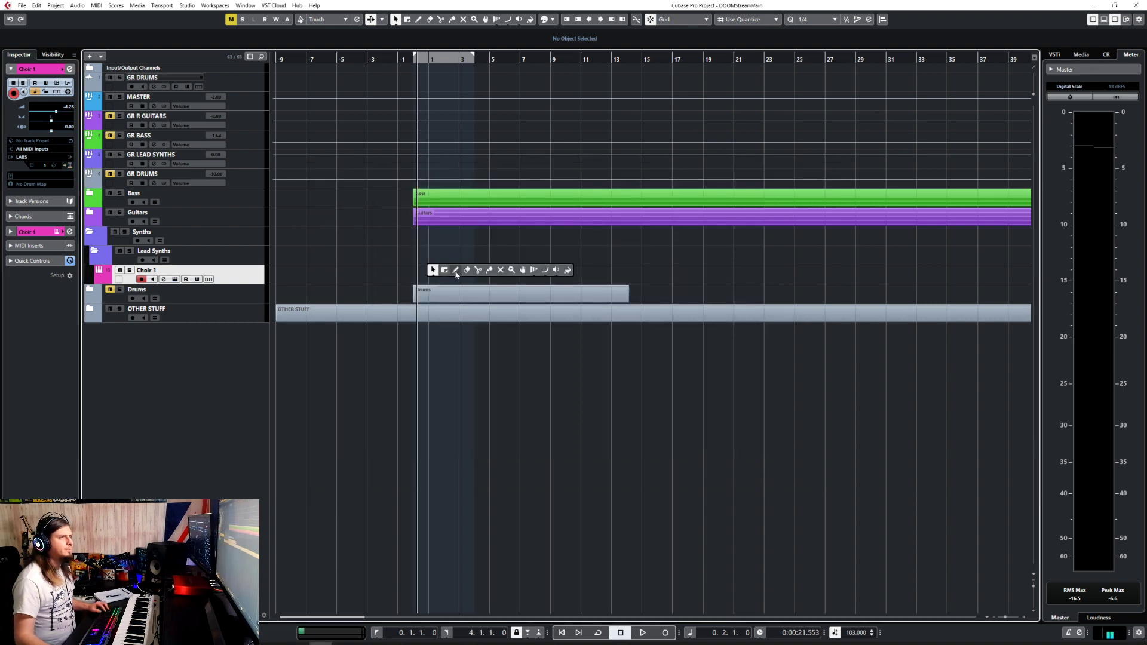
pyautogui.click(456, 270)
pyautogui.moveTo(420, 275)
pyautogui.mouseDown()
pyautogui.moveTo(656, 276)
pyautogui.moveTo(632, 274)
pyautogui.mouseUp()
pyautogui.press('1')
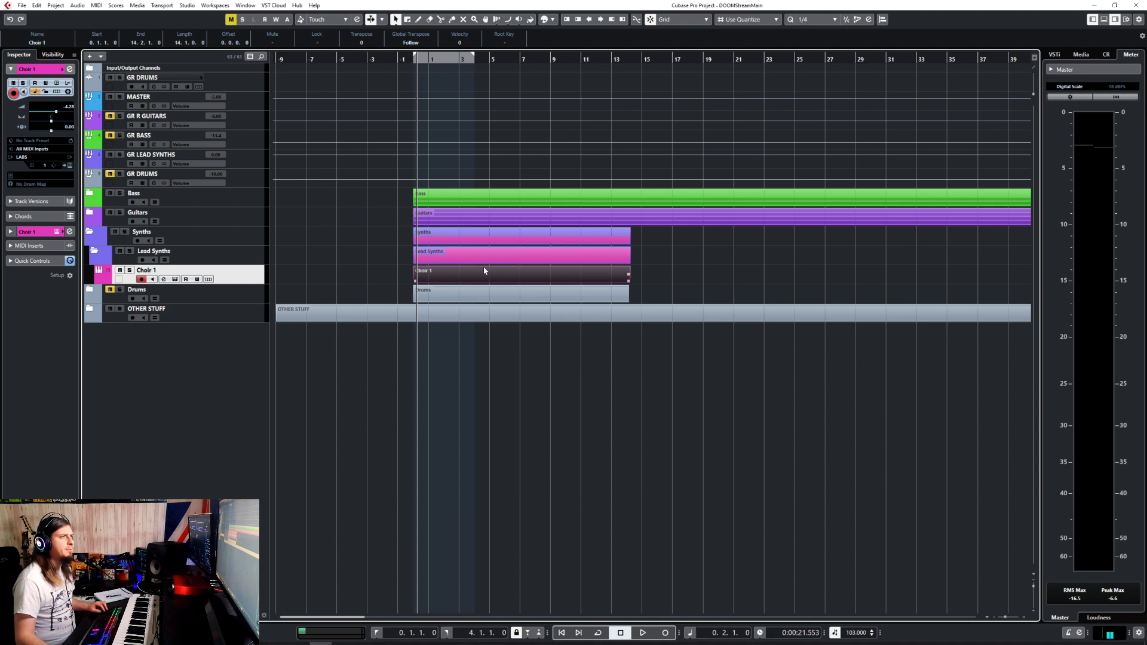
# Move the Choir 1 MIDI part to bar 19 and place the playhead at the part's start.
pyautogui.press('g')
pyautogui.moveTo(420, 276); pyautogui.dragTo(613, 277)
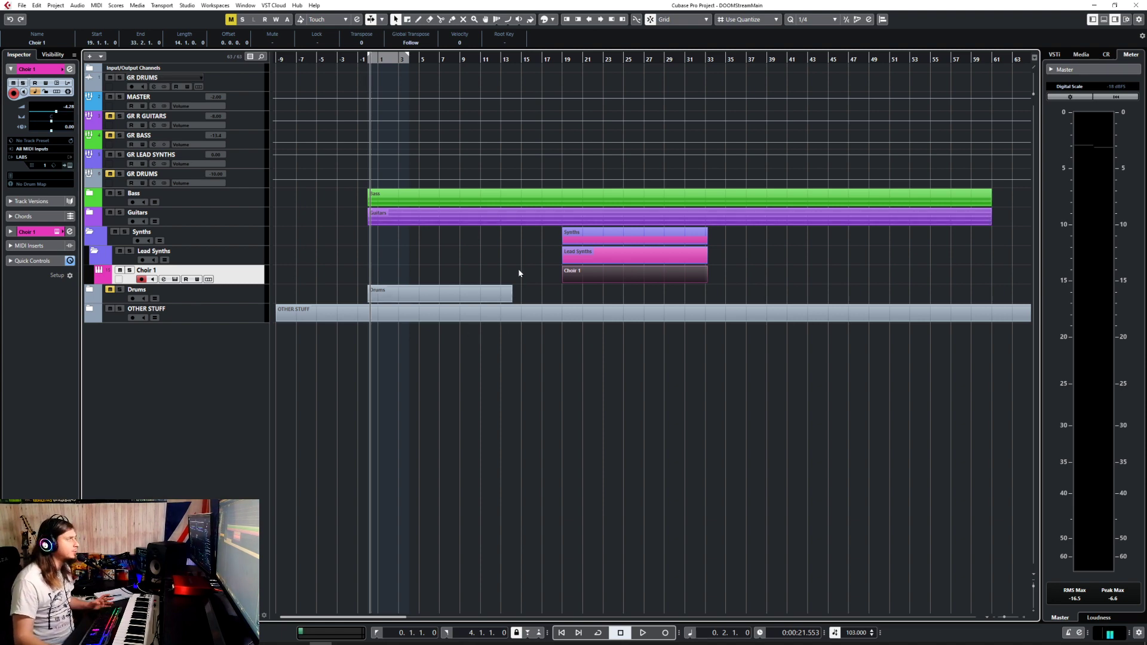
pyautogui.scroll(3, 551, 270)
pyautogui.hscroll(6, 550, 269)
pyautogui.hscroll(-4, 542, 266)
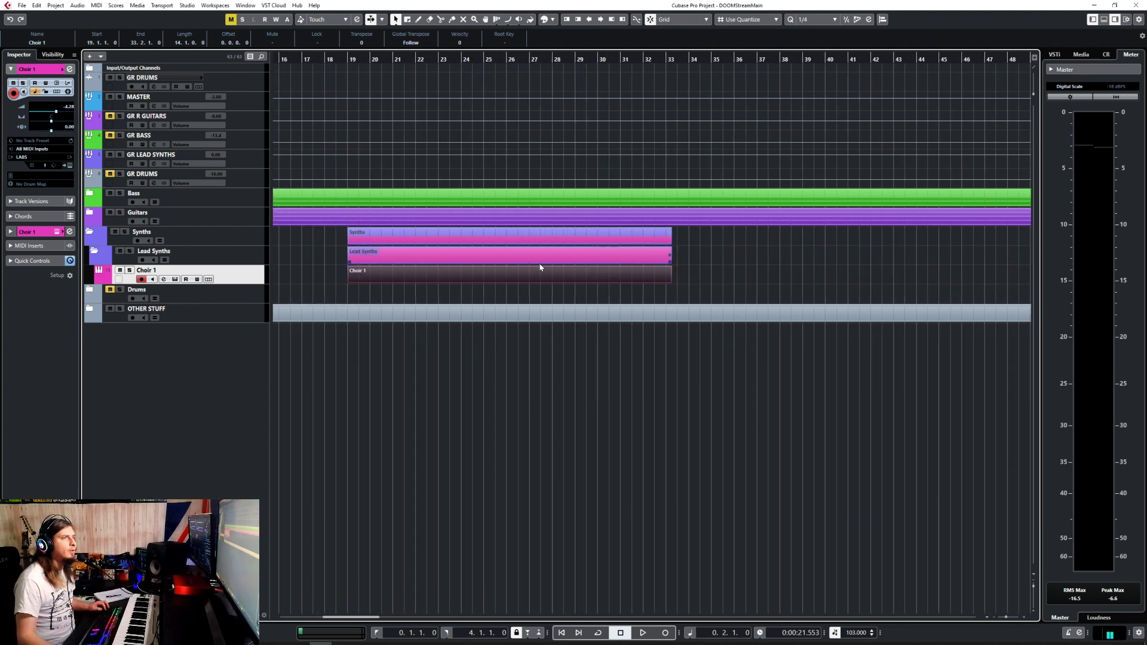
pyautogui.press('l')
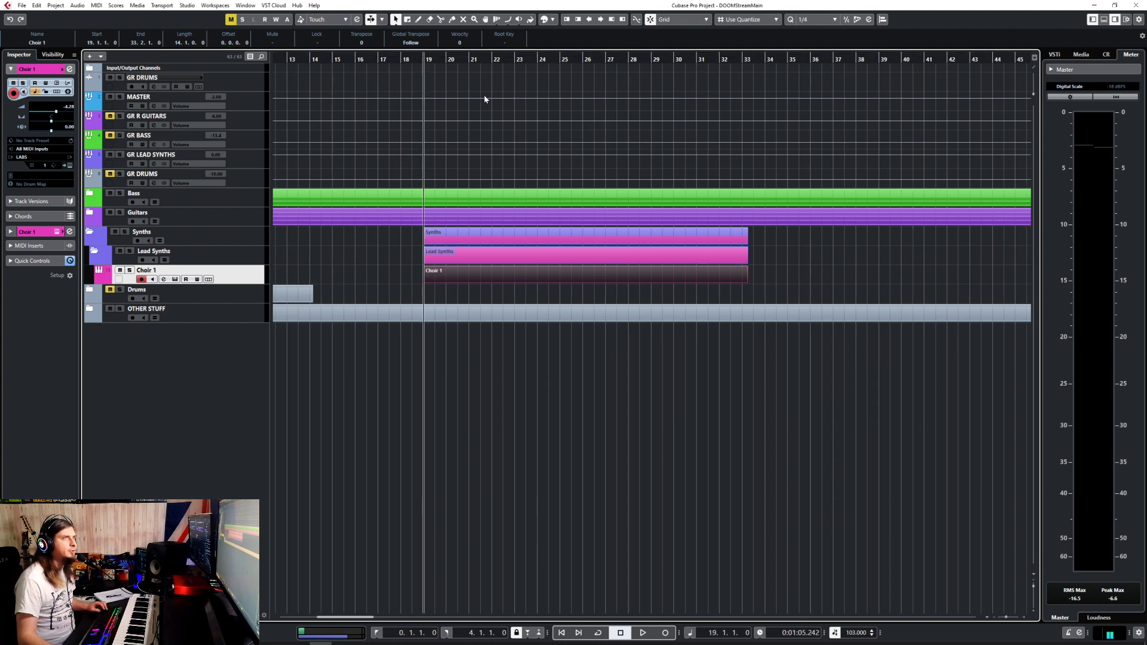
# Open the Choir 1 part for note editing and, with 1/1 quantize, draw F1, F2 and F#2 notes from bar 19 to 23.
pyautogui.doubleClick(450, 273)
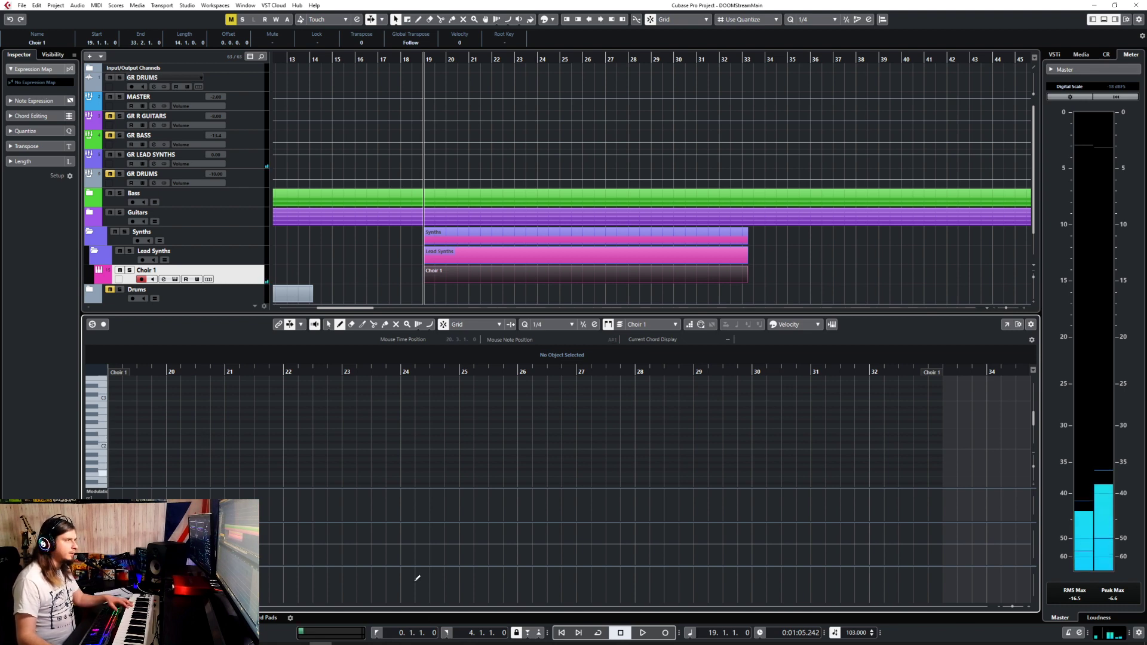
pyautogui.hscroll(-3, 207, 465)
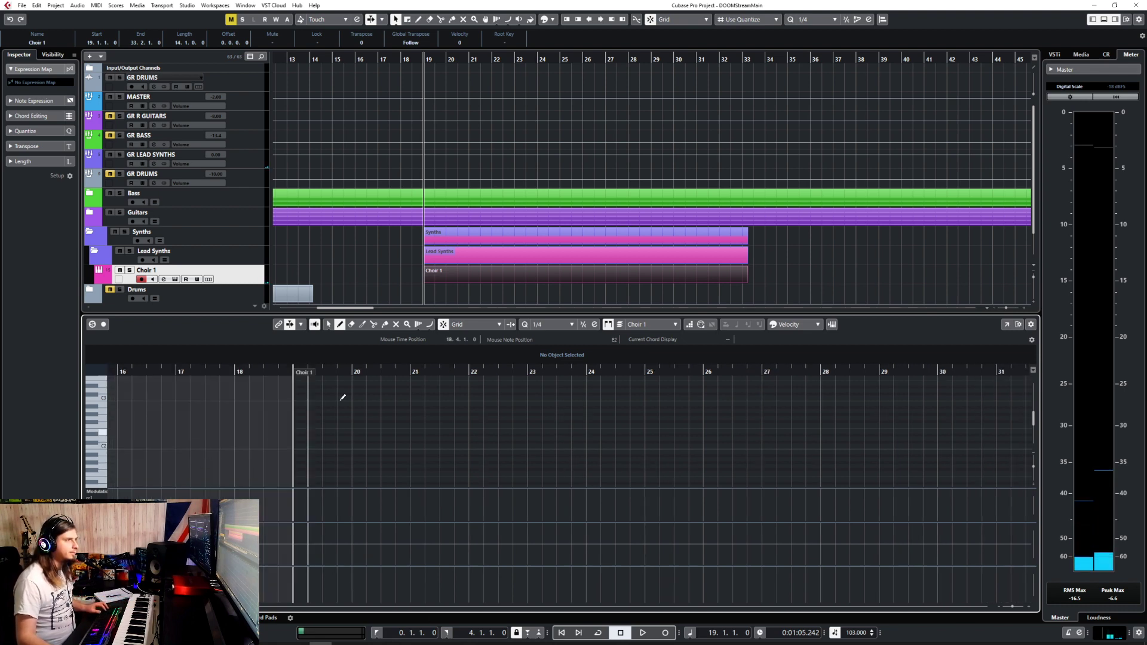
pyautogui.click(547, 324)
pyautogui.click(546, 334)
pyautogui.moveTo(299, 473); pyautogui.dragTo(509, 466)
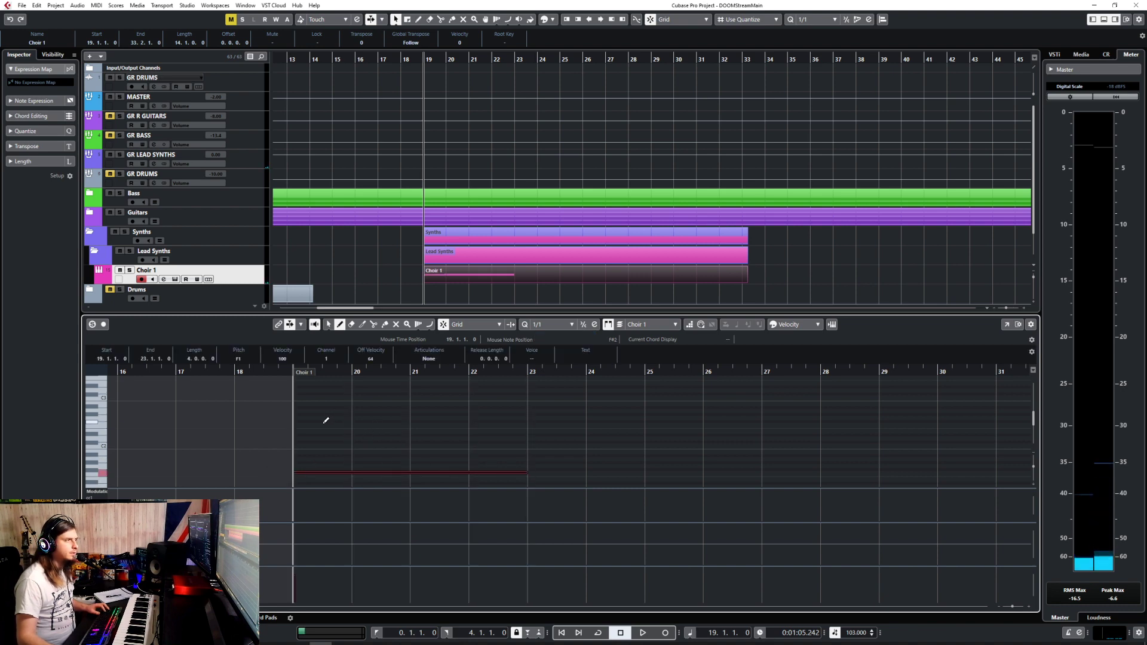
pyautogui.moveTo(323, 422); pyautogui.dragTo(512, 417)
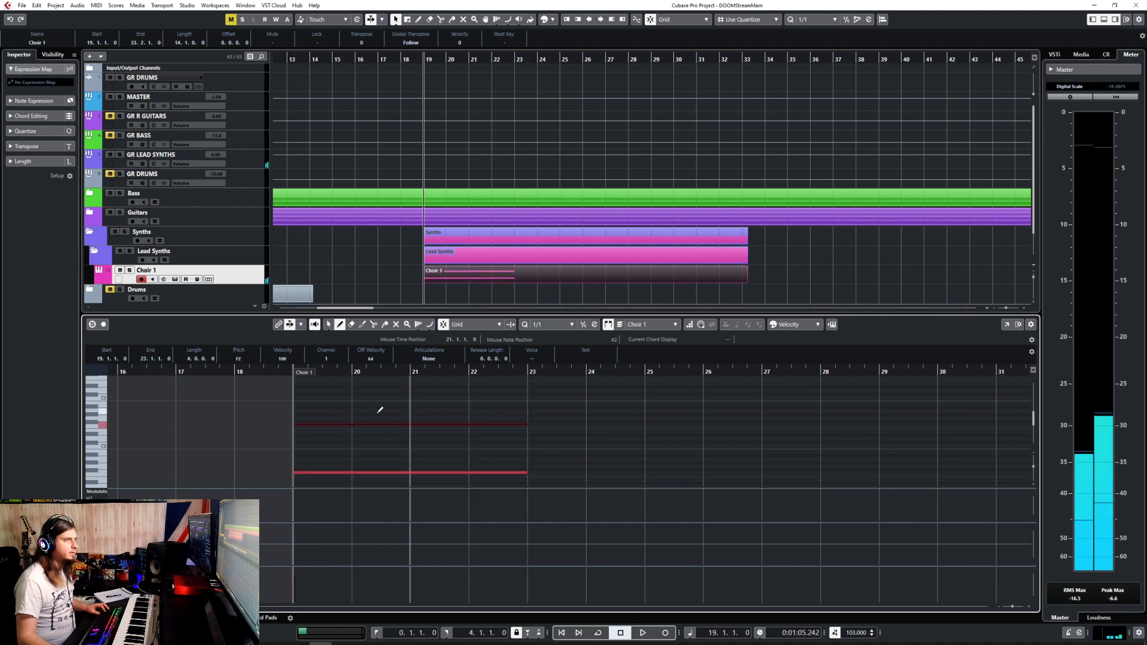
pyautogui.moveTo(330, 420); pyautogui.dragTo(529, 418)
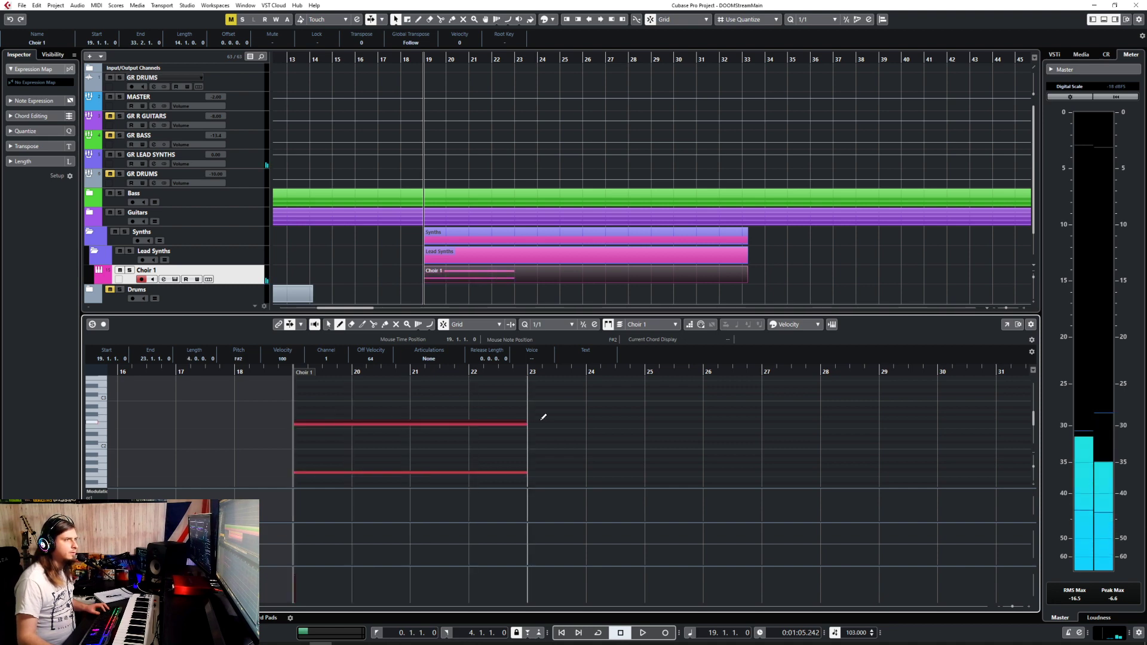
# Draw a melody of one-bar D#3 at bar 21, one-bar F#3 at bar 22 and four-bar F3 at bar 23.
pyautogui.click(421, 385)
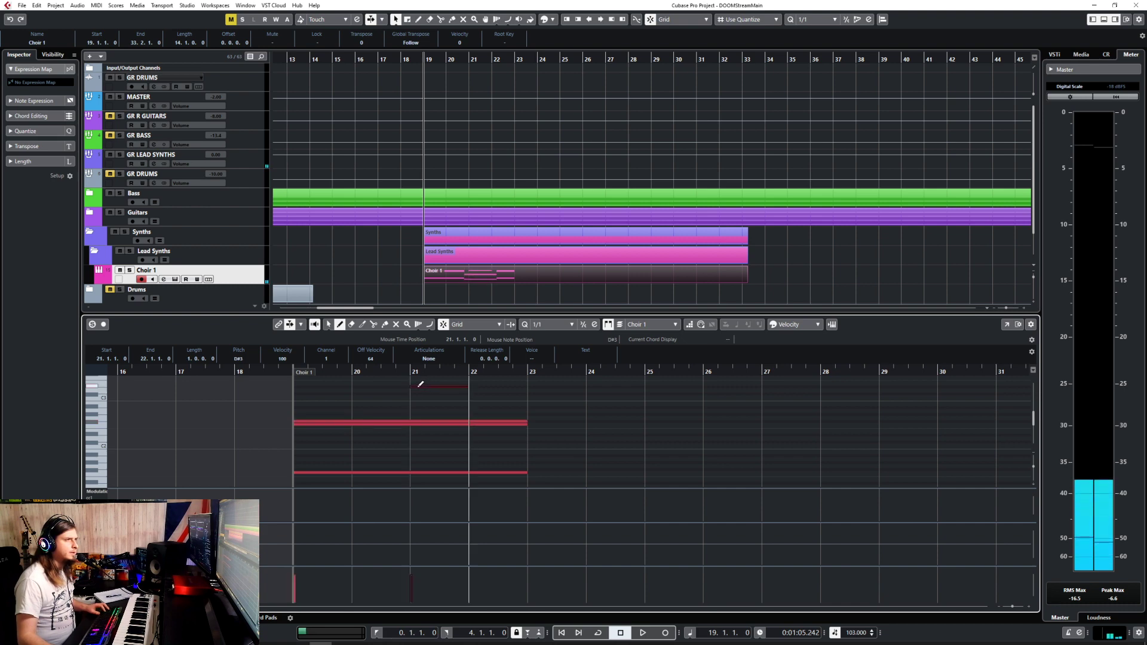
pyautogui.scroll(1, 472, 384)
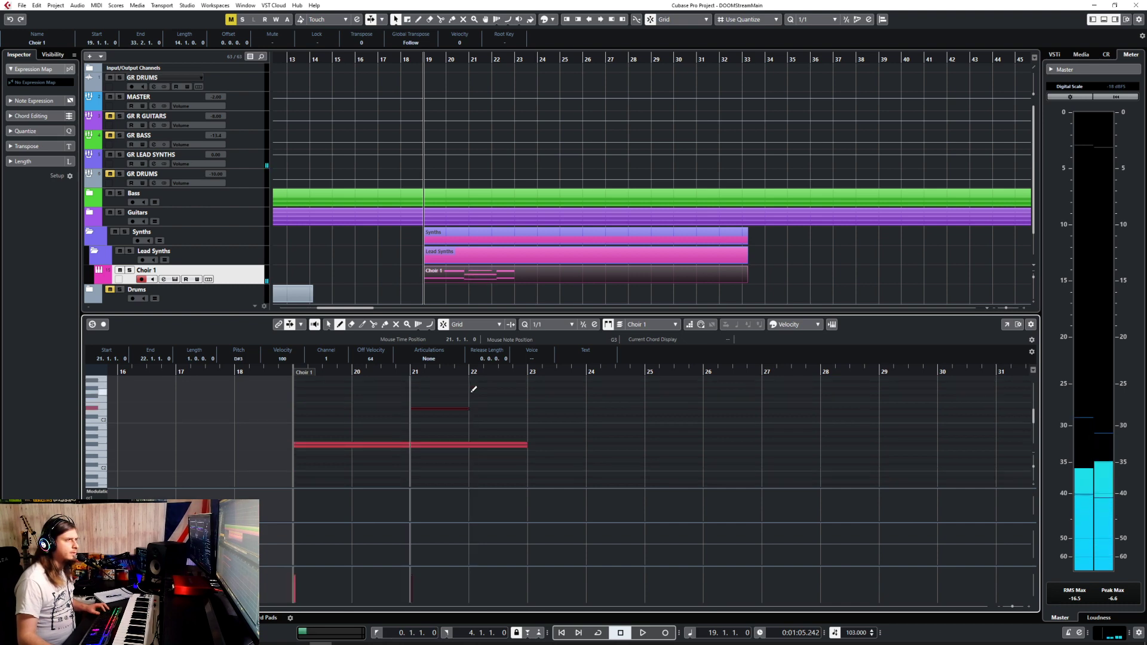
pyautogui.click(491, 393)
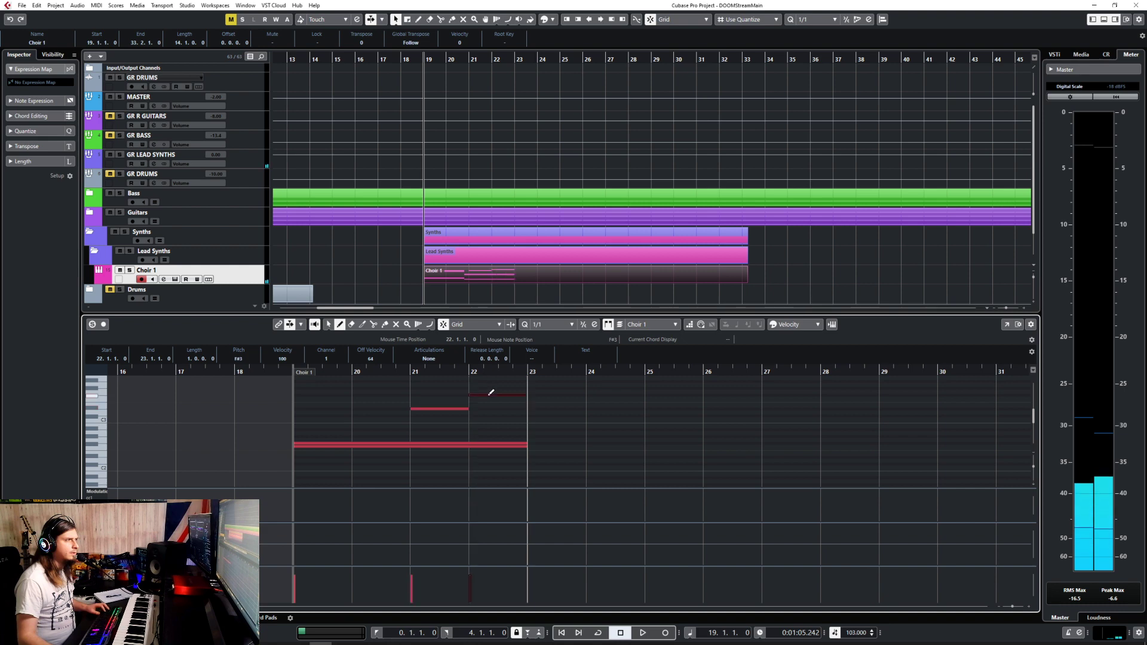
pyautogui.moveTo(535, 398); pyautogui.dragTo(750, 402)
pyautogui.press('1')
# Copy the three sustained low notes from bar 19 to bar 23.
pyautogui.scroll(-2, 555, 424)
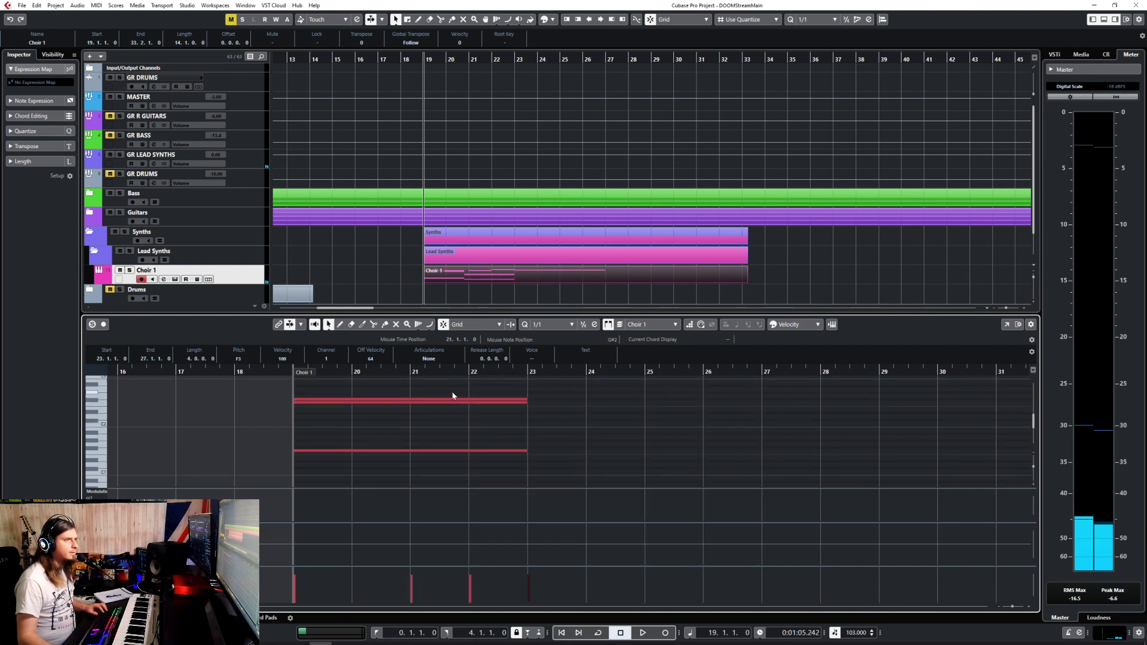
pyautogui.moveTo(453, 392); pyautogui.dragTo(542, 389)
pyautogui.scroll(-3, 538, 392)
pyautogui.click(529, 373)
pyautogui.hotkey('ctrl', 'v')
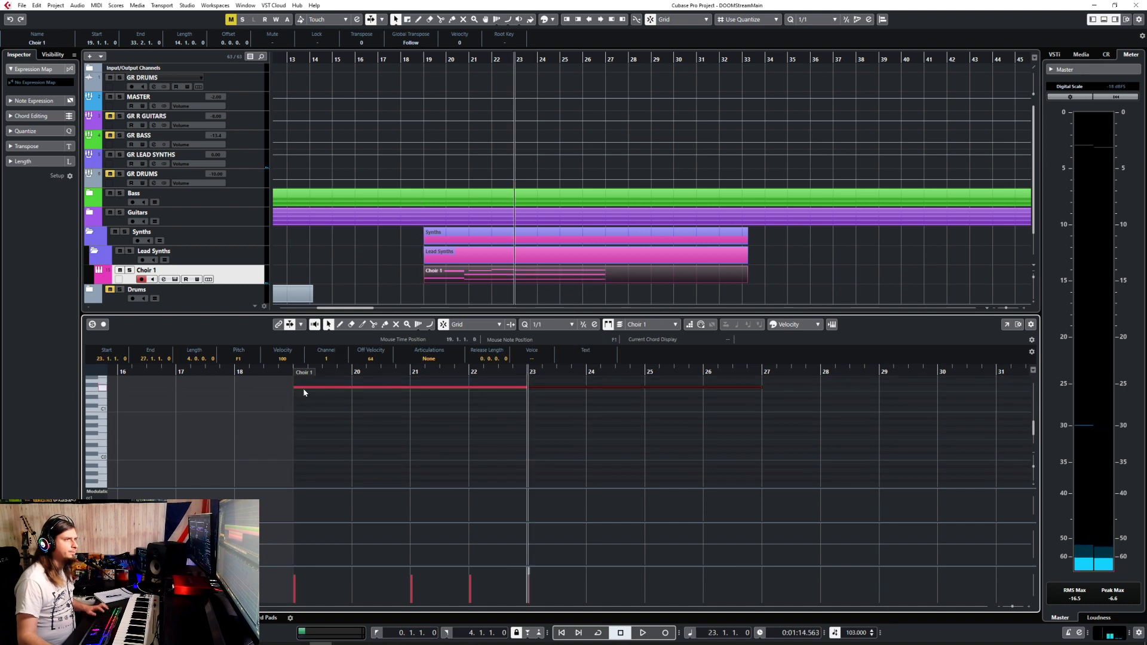
# Play the choir part from bar 18 and check how the copied low notes sound with the melody.
pyautogui.click(236, 373)
pyautogui.press('space')
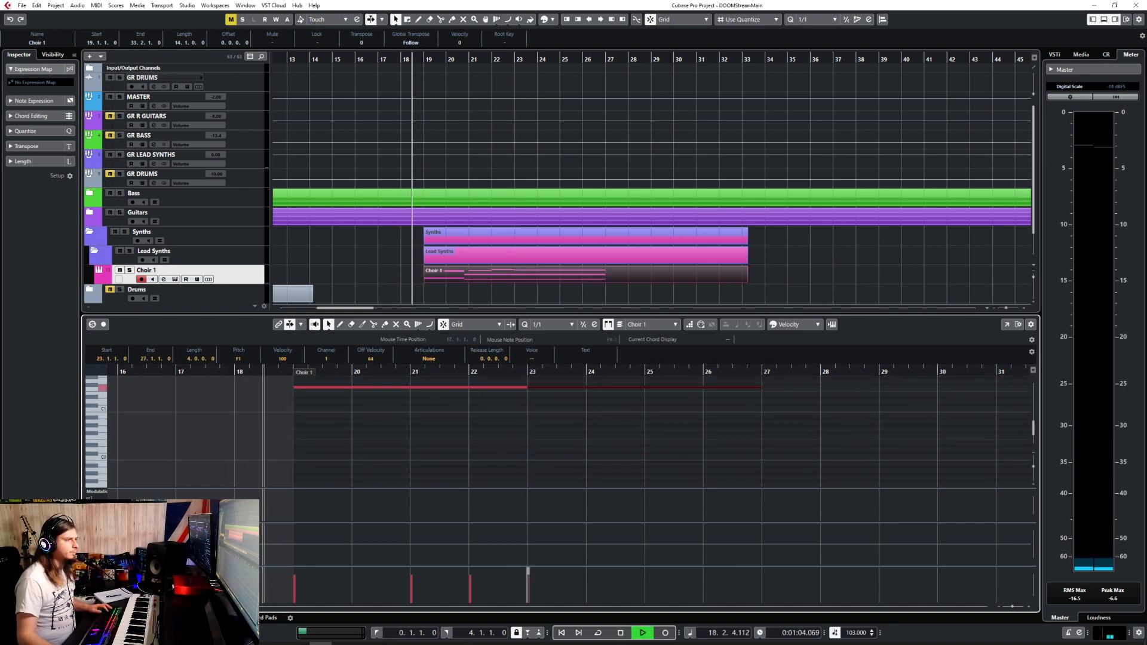
pyautogui.scroll(5, 479, 464)
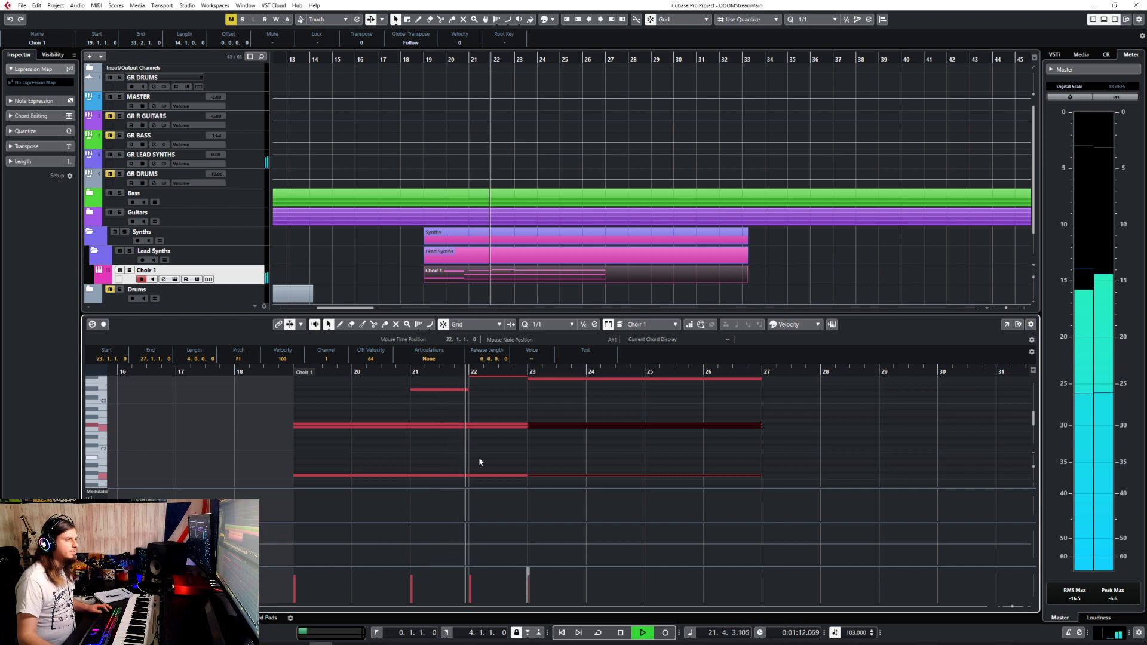
pyautogui.scroll(1, 478, 461)
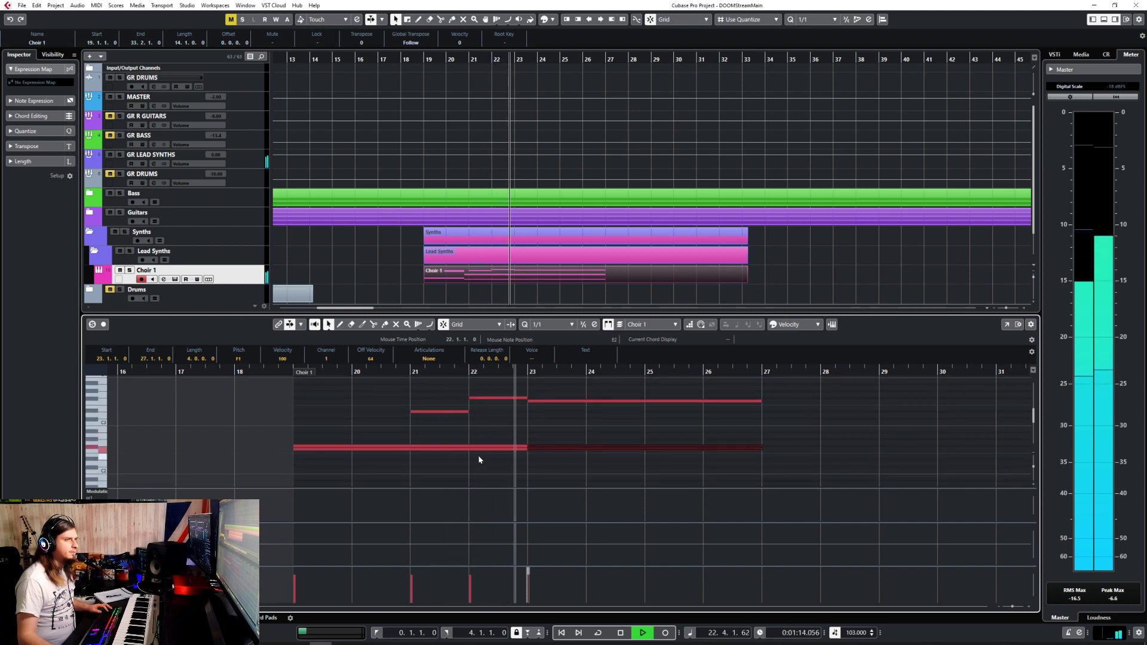
pyautogui.scroll(-1, 478, 460)
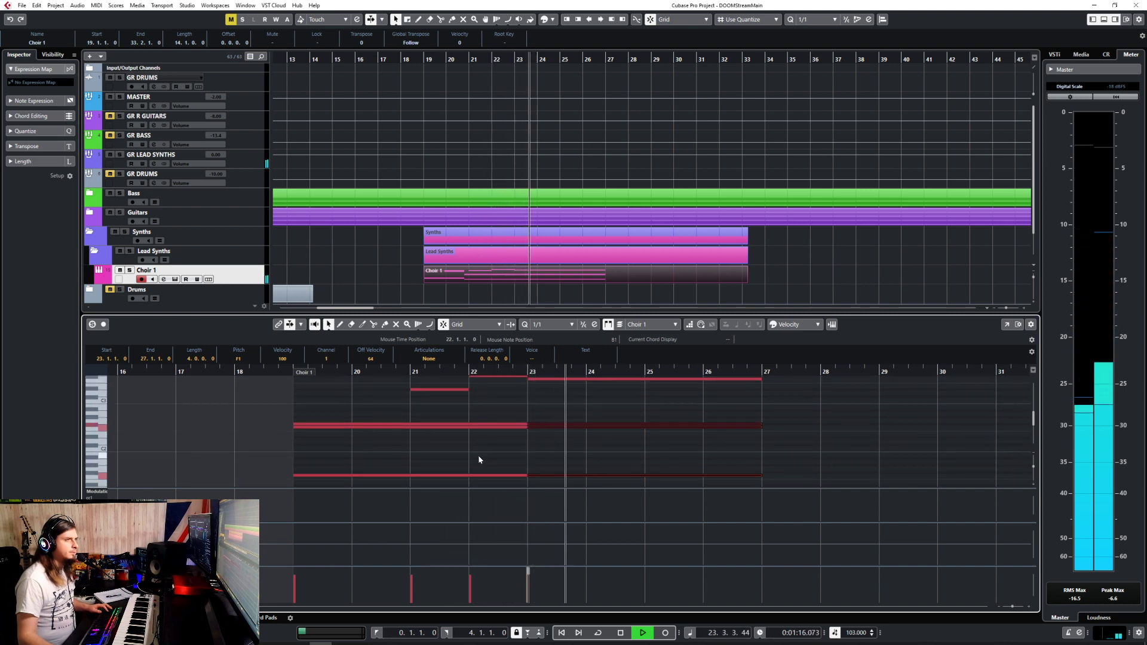
pyautogui.press('space')
# Delete the copied low notes at bar 23 and lengthen the three original low notes to end at bar 27.
pyautogui.moveTo(578, 411); pyautogui.dragTo(608, 487)
pyautogui.press('Delete')
pyautogui.moveTo(505, 412); pyautogui.dragTo(518, 488)
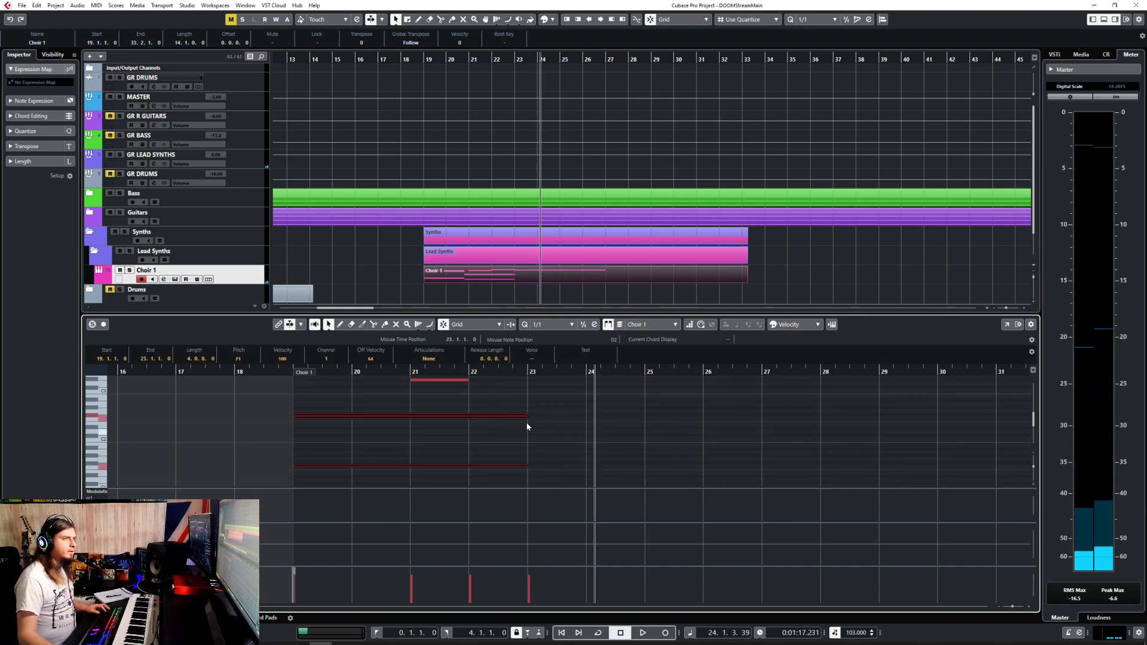
pyautogui.moveTo(527, 416); pyautogui.dragTo(762, 421)
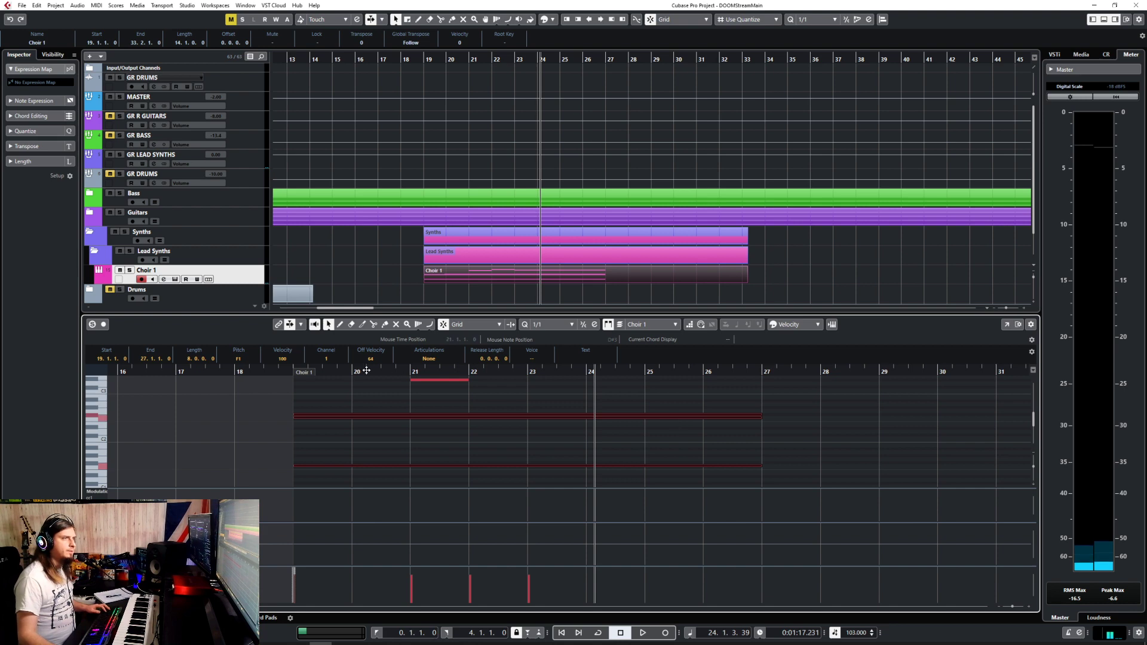
# Play the choir part from bar 19 to bar 27 and review the sustained low notes and melody.
pyautogui.click(288, 373)
pyautogui.press('space')
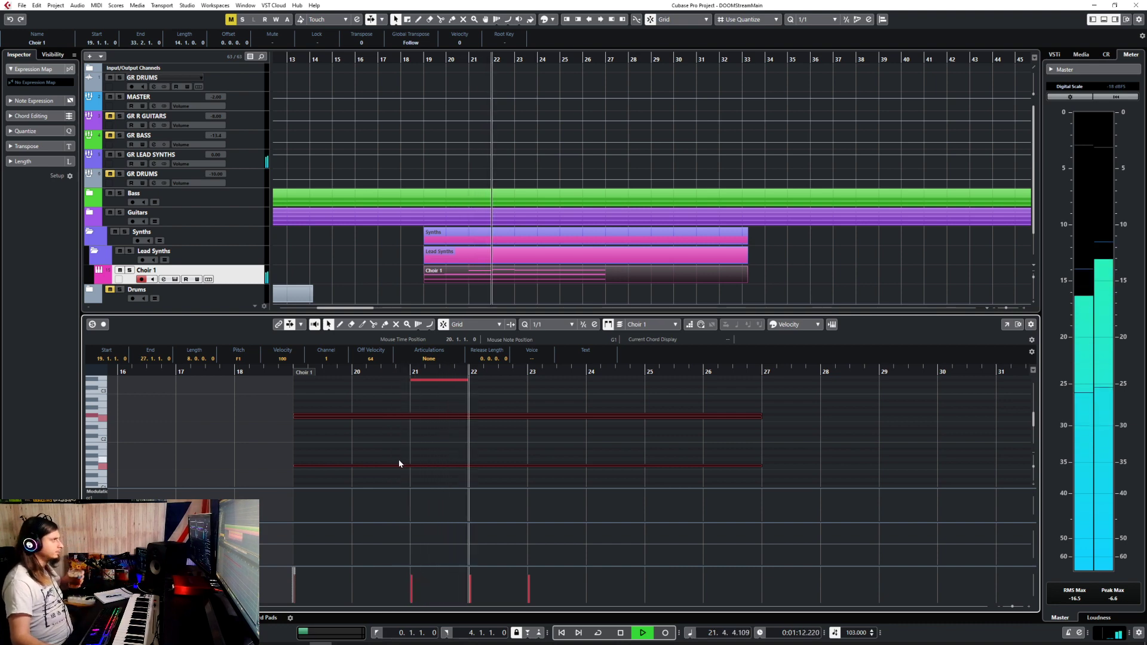
pyautogui.scroll(2, 386, 450)
pyautogui.scroll(1, 389, 447)
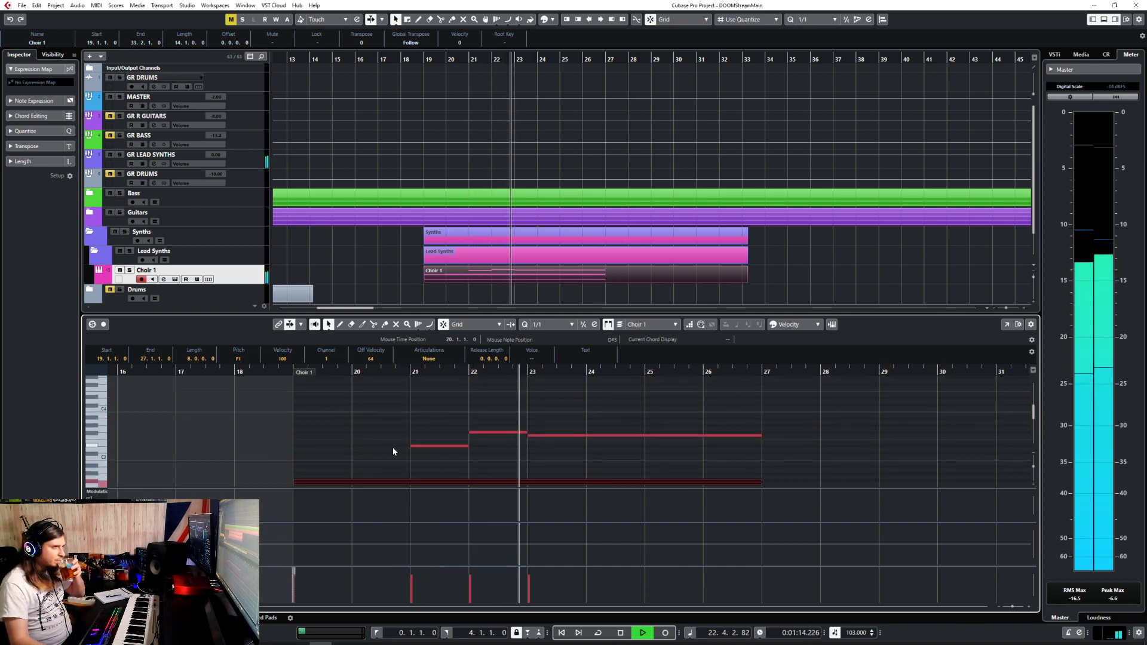
pyautogui.scroll(-1, 393, 447)
pyautogui.scroll(-2, 391, 442)
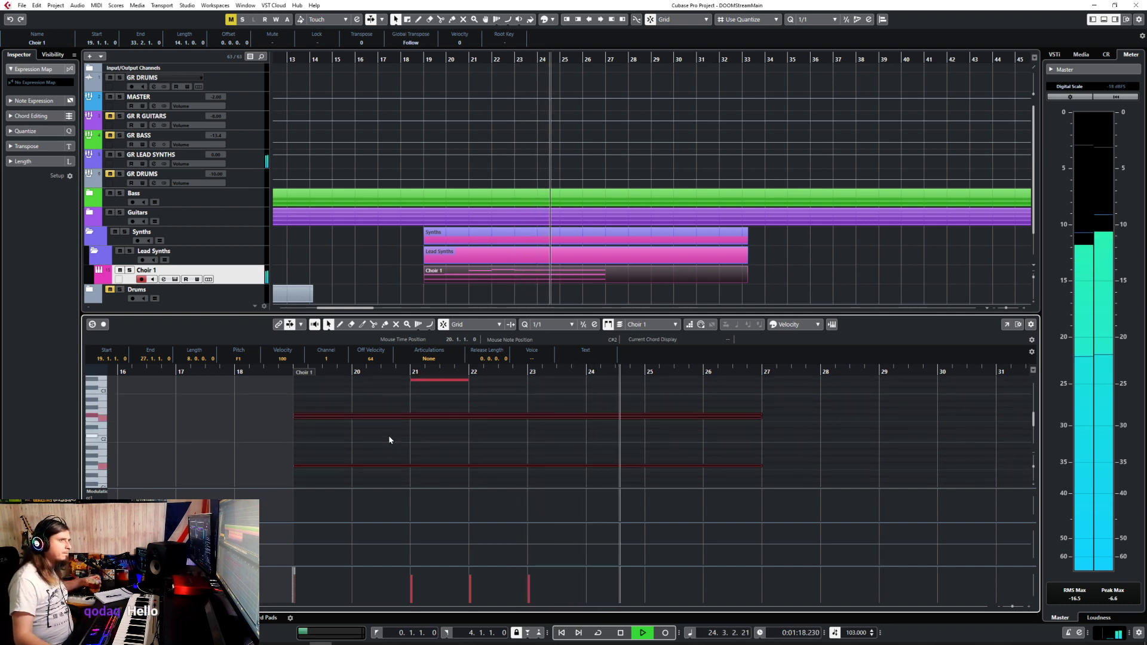
pyautogui.scroll(2, 389, 439)
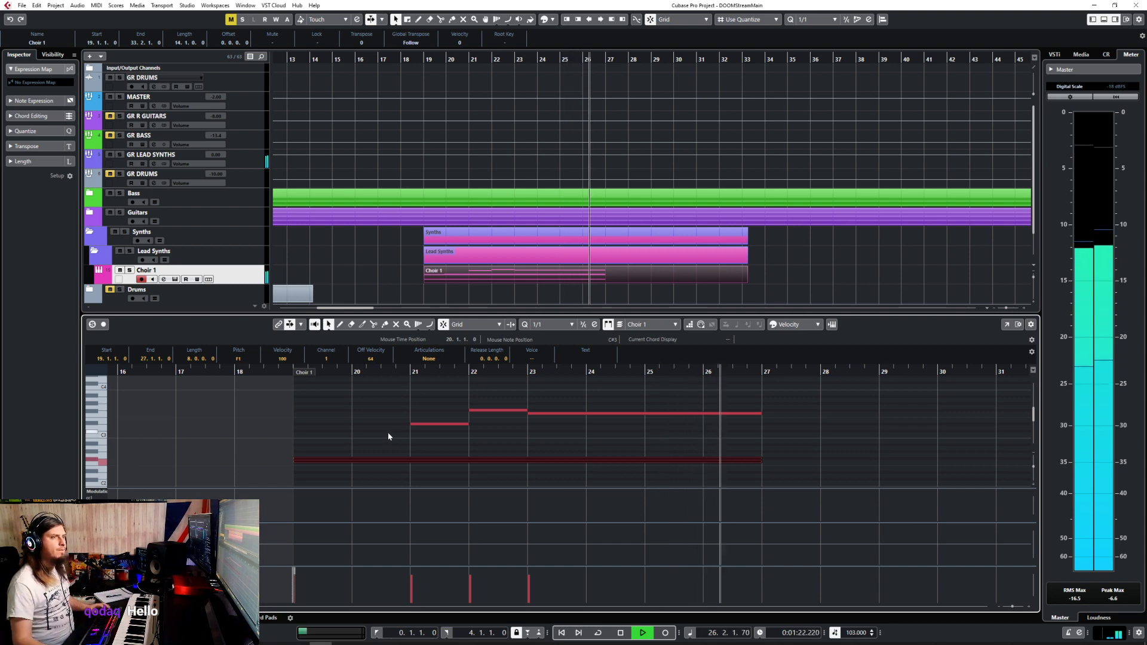
pyautogui.press('space')
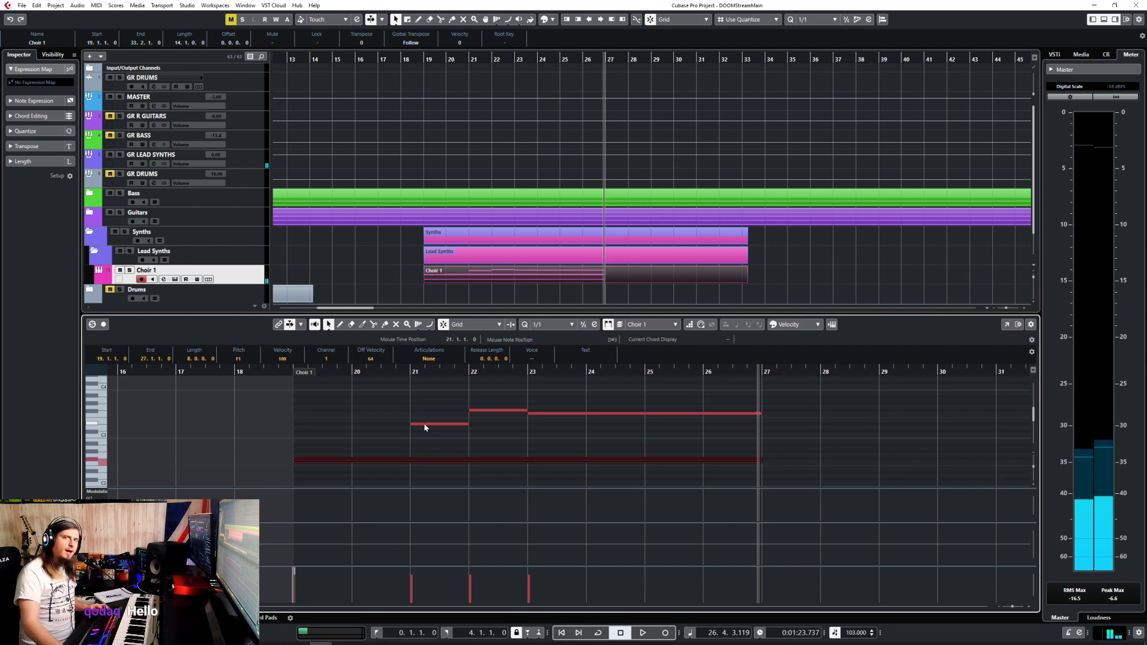
pyautogui.scroll(-3, 451, 416)
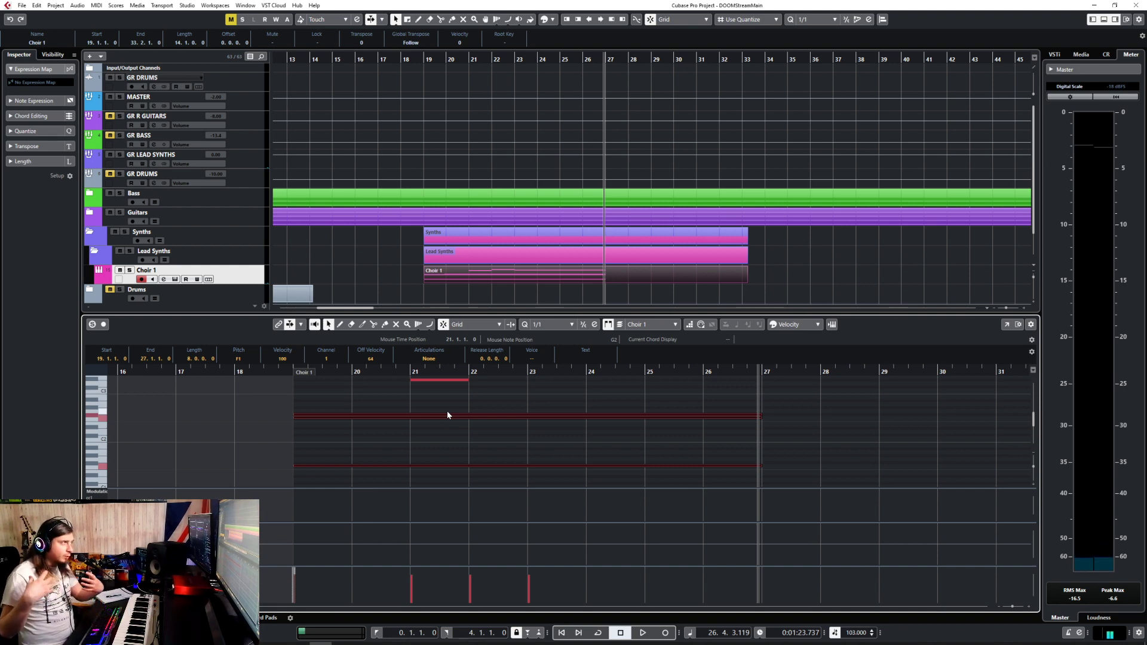
pyautogui.scroll(1, 446, 410)
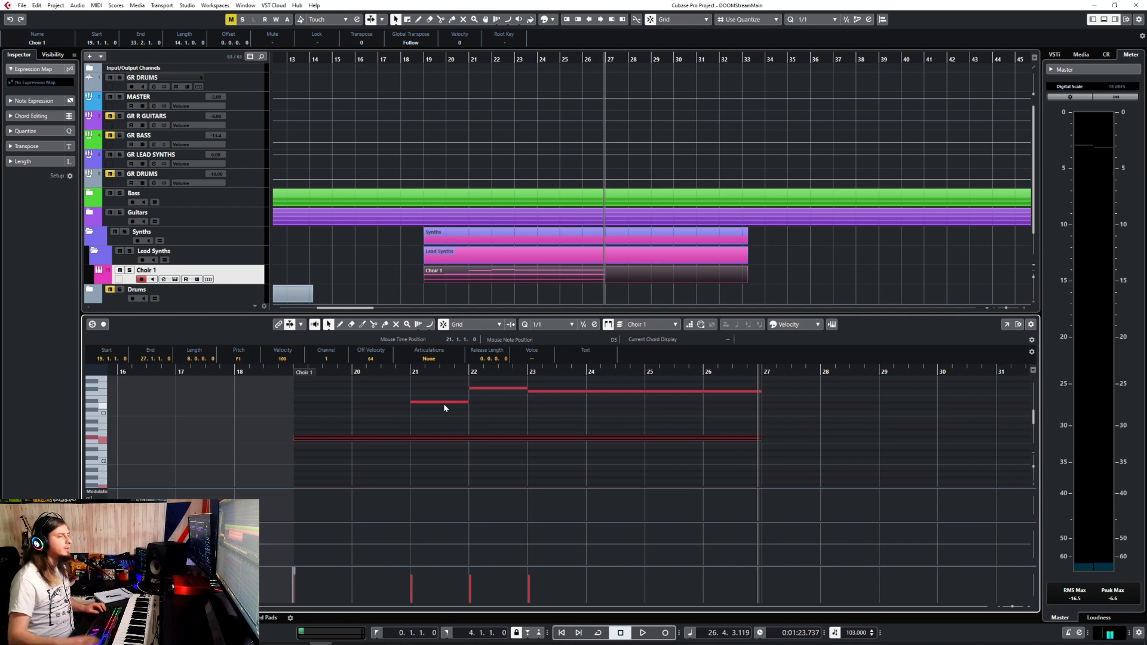
# Lower the velocity of the two upper sustained chord notes at bar 19 to 57.
pyautogui.keyDown('ctrl'); pyautogui.scroll(-1, 442, 404); pyautogui.keyUp('ctrl')
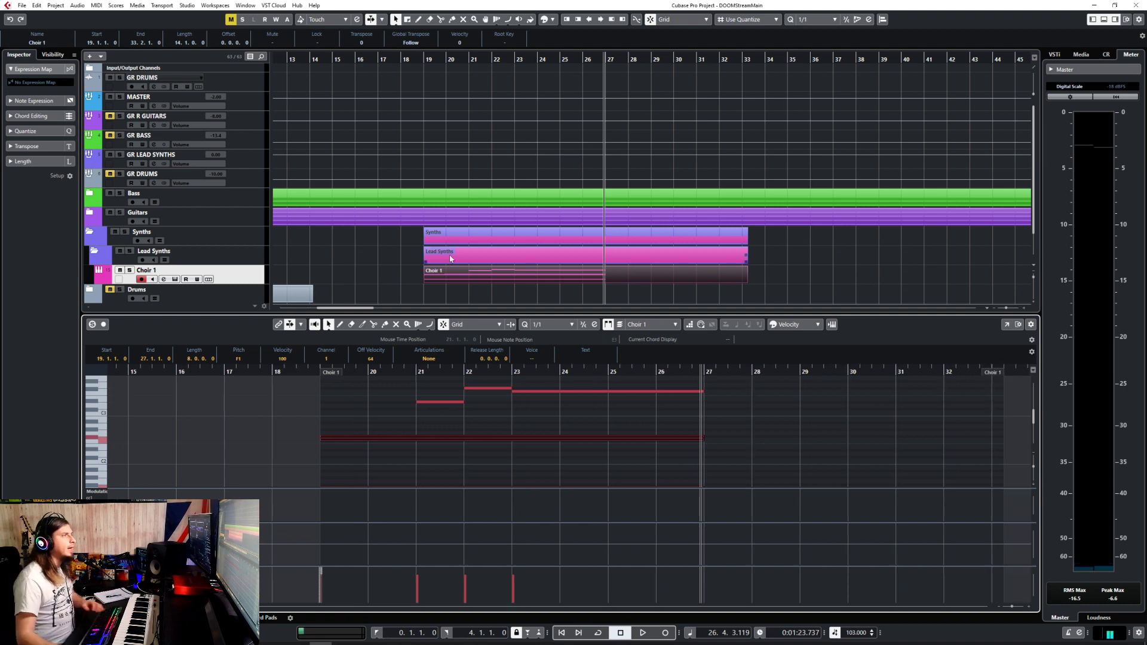
pyautogui.scroll(-2, 451, 259)
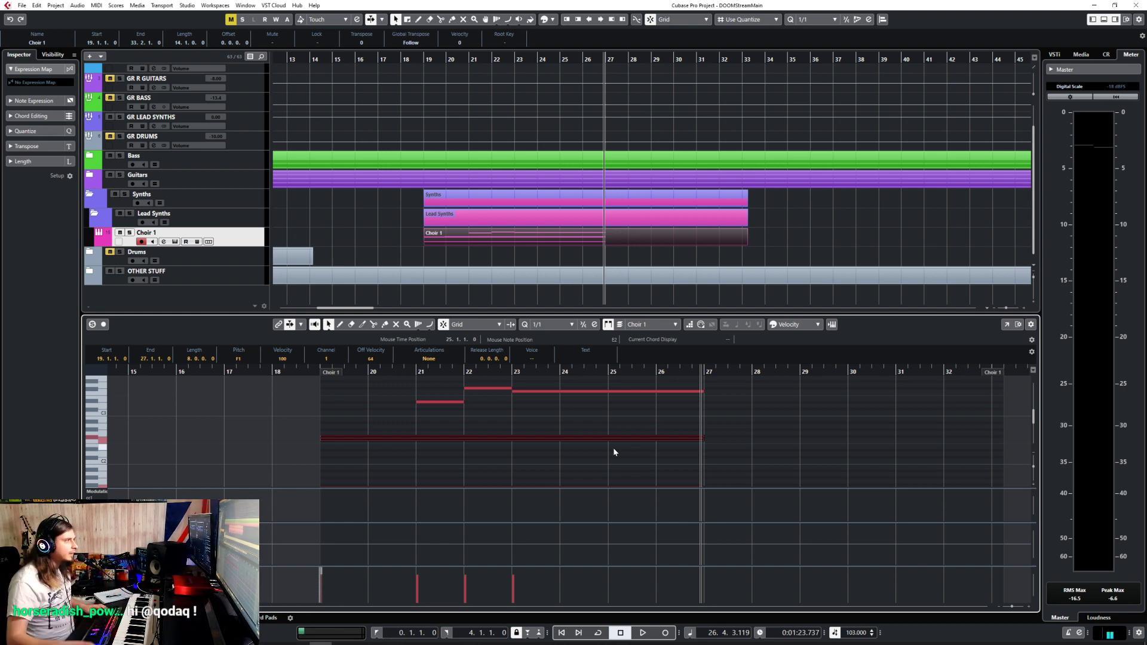
pyautogui.click(615, 478)
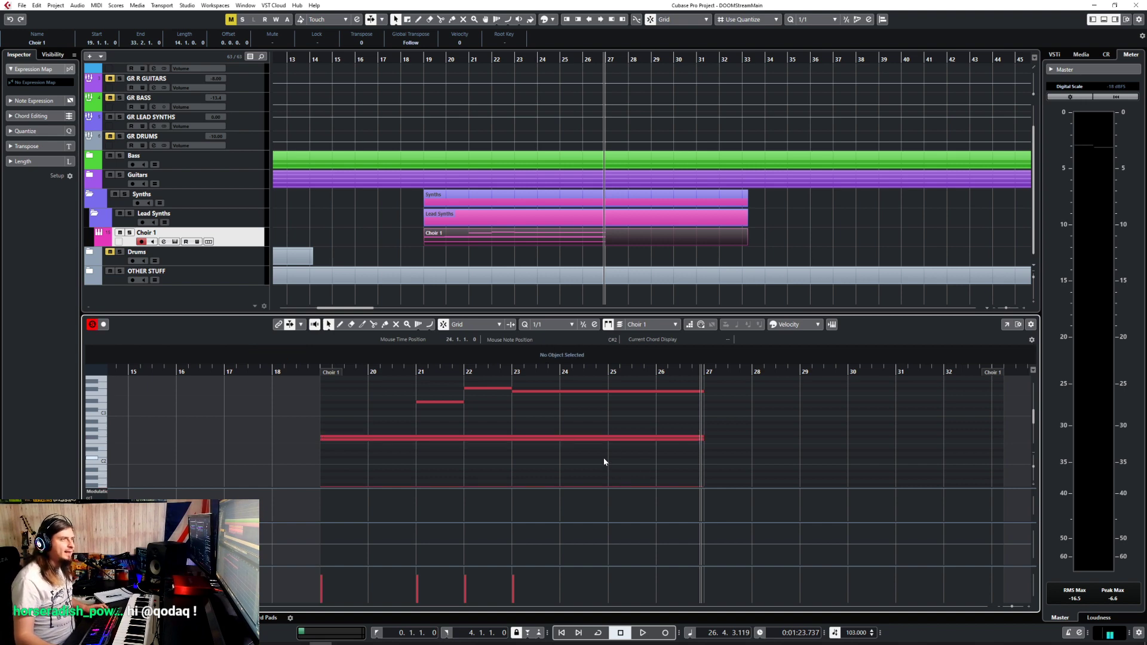
pyautogui.scroll(-1, 597, 459)
pyautogui.scroll(1, 584, 456)
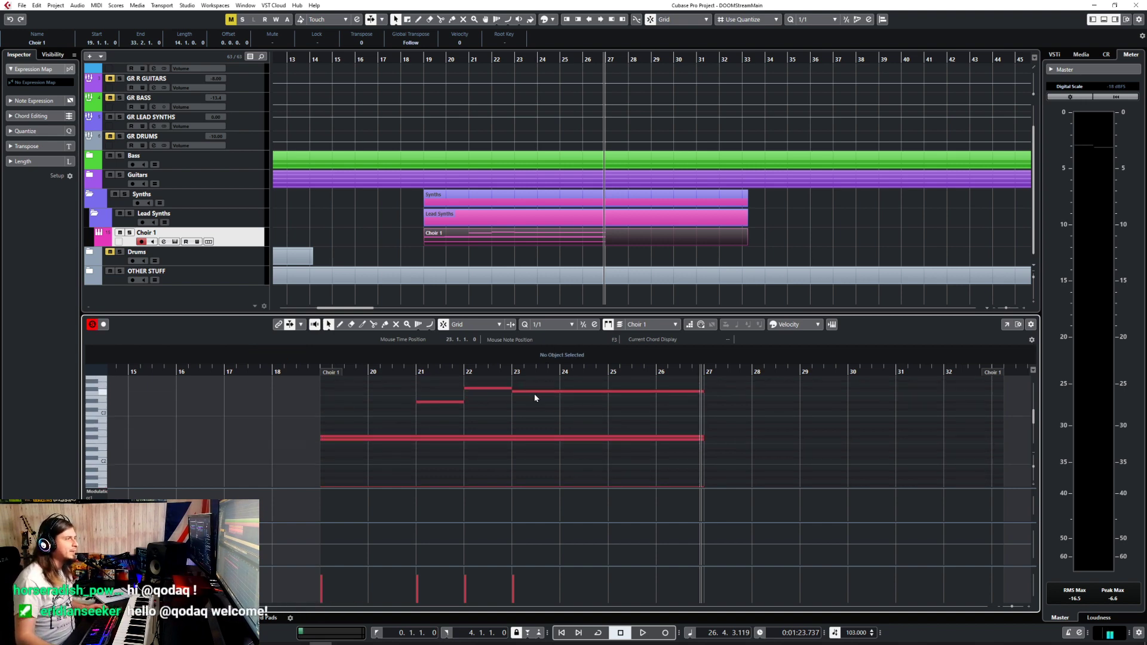
pyautogui.scroll(-1, 533, 395)
pyautogui.click(537, 416)
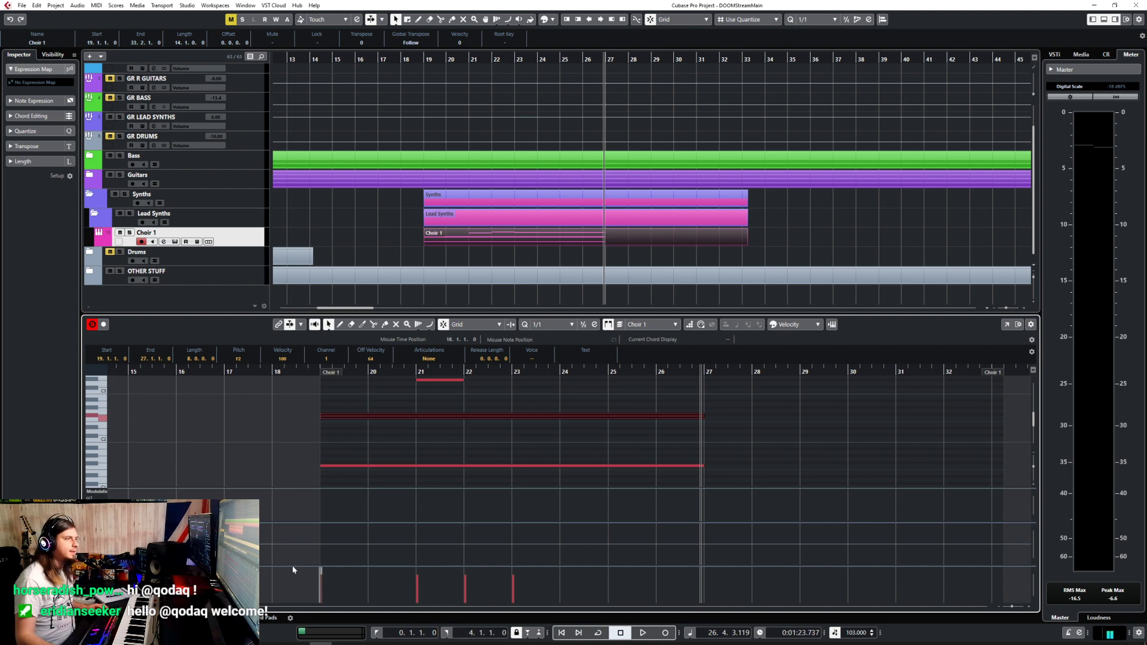
pyautogui.click(328, 582)
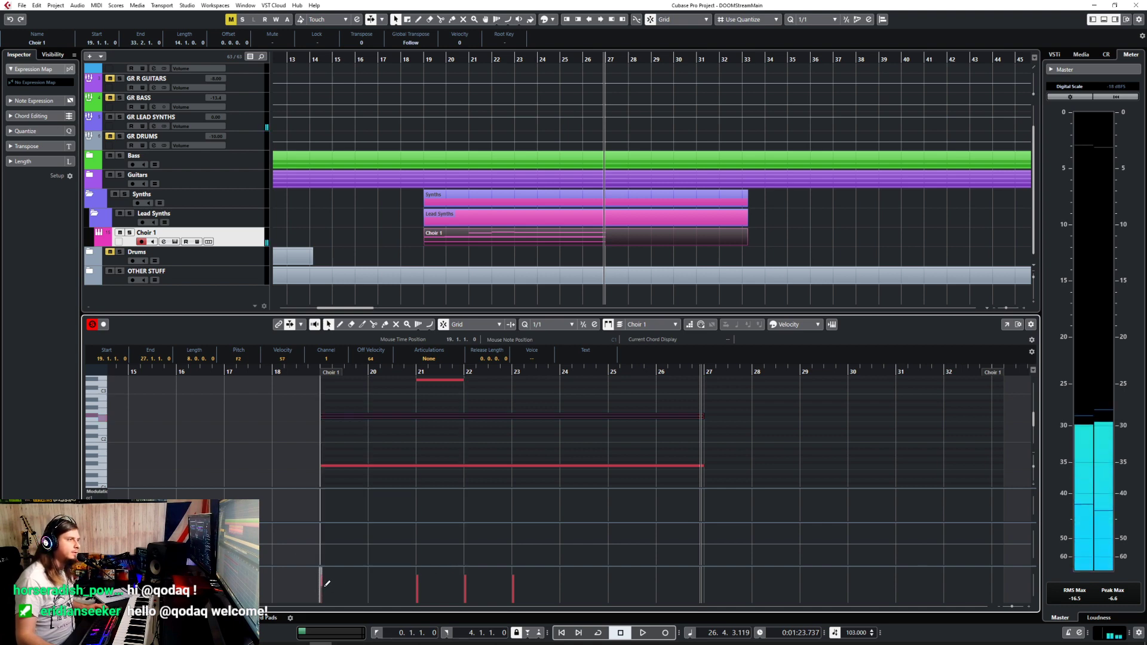
pyautogui.click(421, 466)
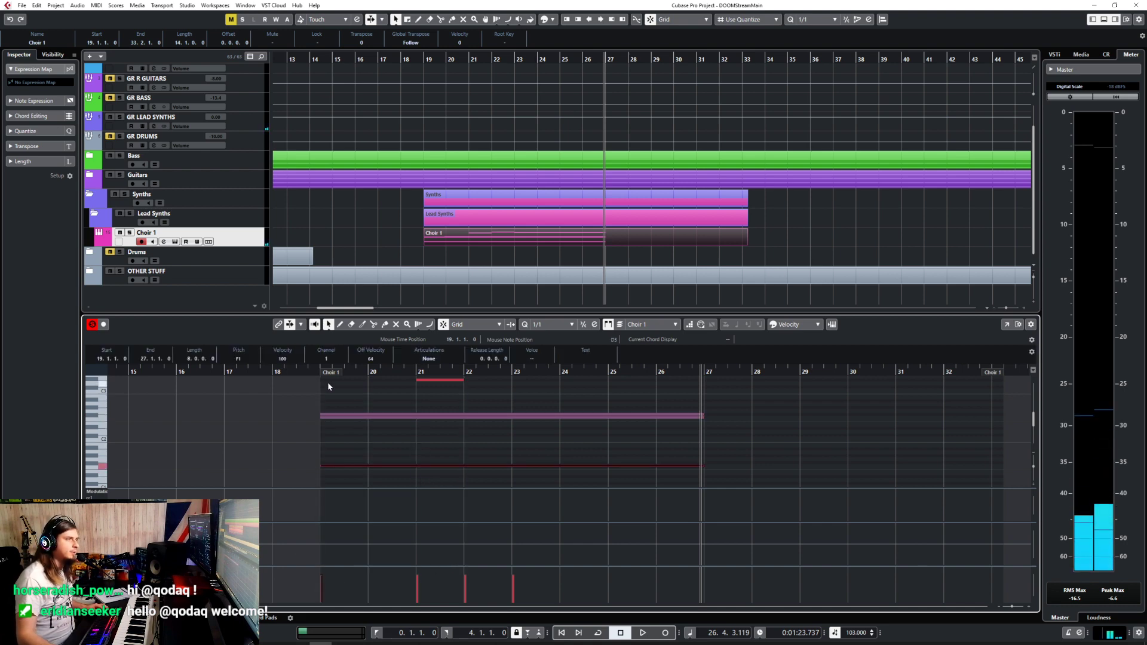
# Play the choir part from bar 19 to bar 27 and review the softened chord notes against the melody.
pyautogui.click(317, 372)
pyautogui.press('space')
pyautogui.click(443, 456)
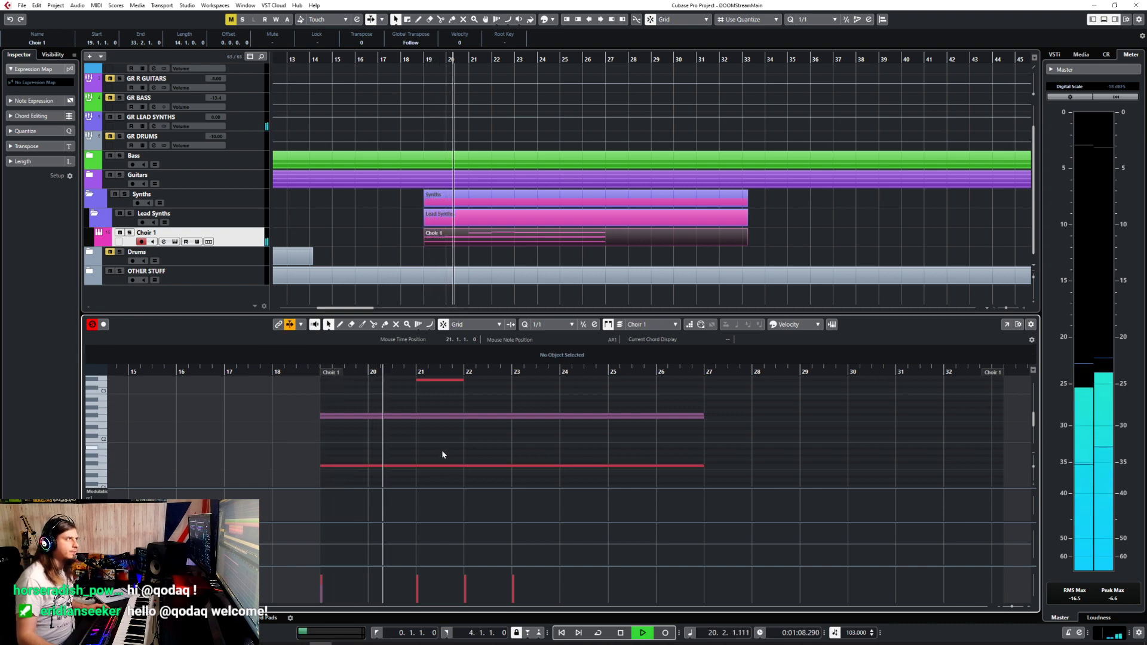
pyautogui.scroll(1, 443, 454)
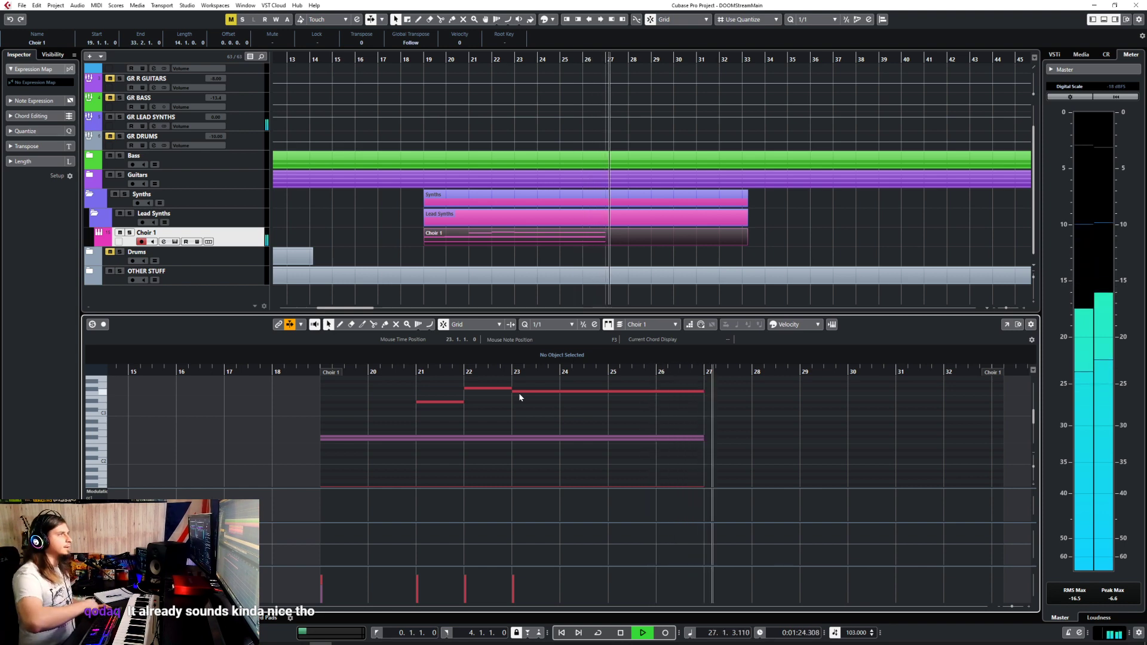
pyautogui.press('space')
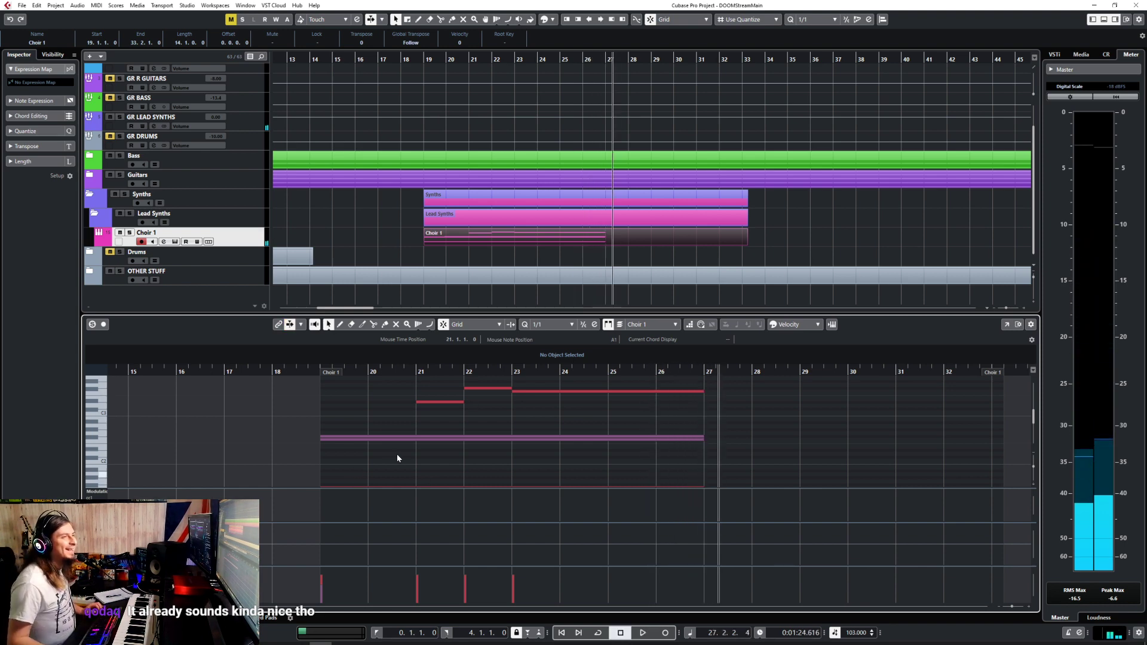
pyautogui.scroll(-1, 389, 448)
pyautogui.scroll(1, 382, 442)
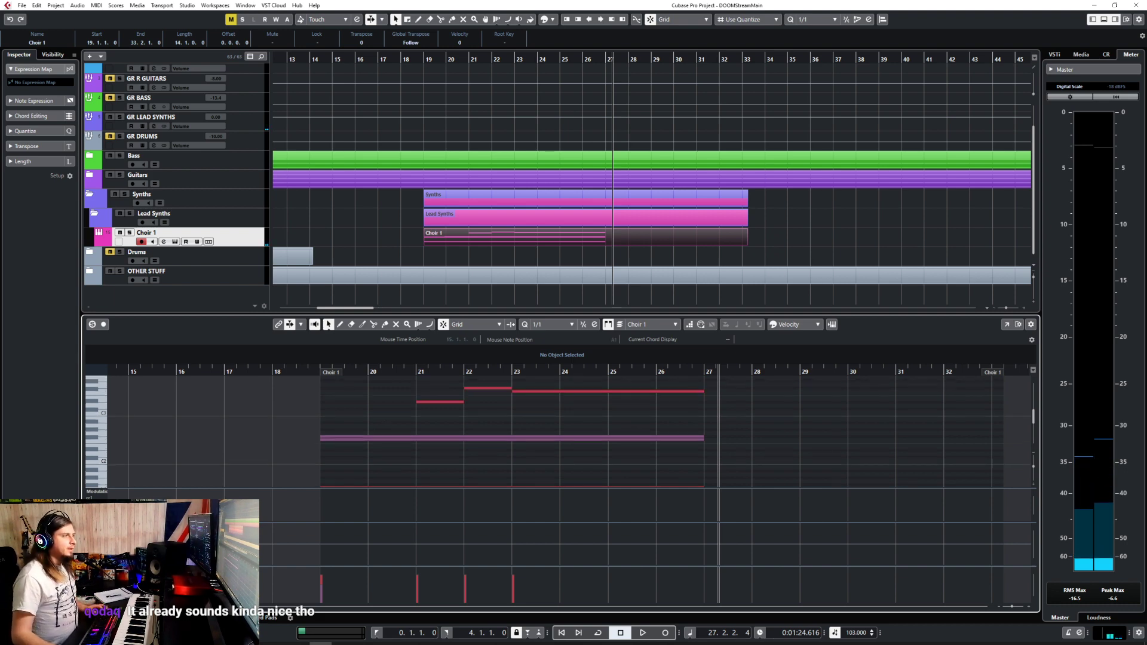
# Check the tracks in the Guitars folder and review the Choir 1 notes across the whole part.
pyautogui.hotkey('ctrl', 'e')
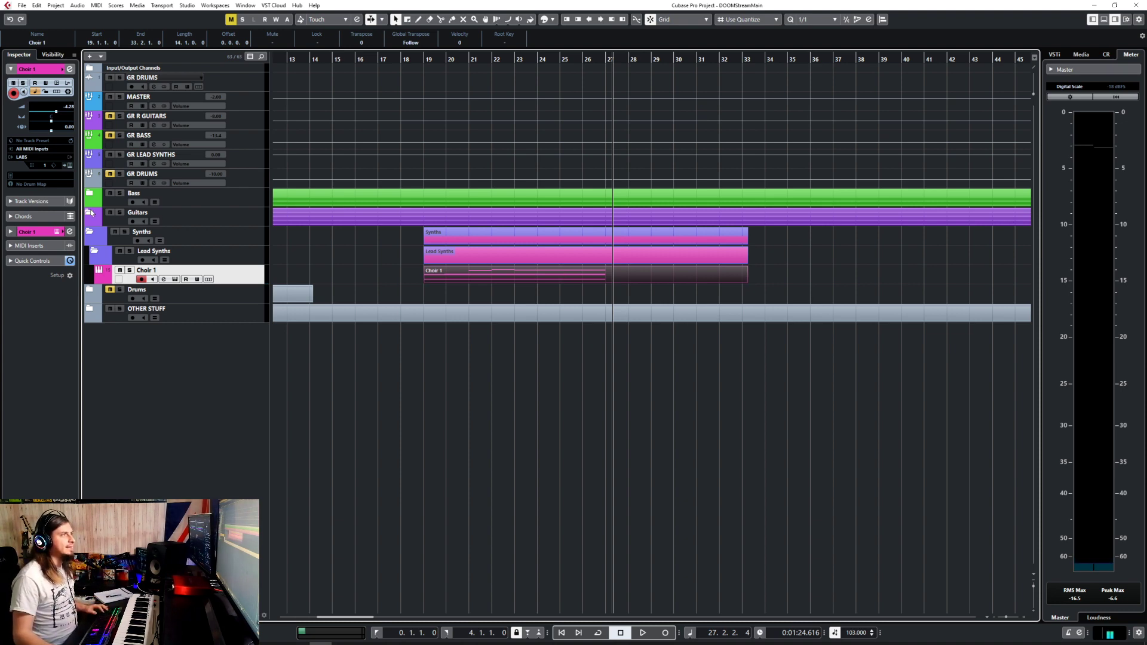
pyautogui.click(91, 212)
pyautogui.click(89, 212)
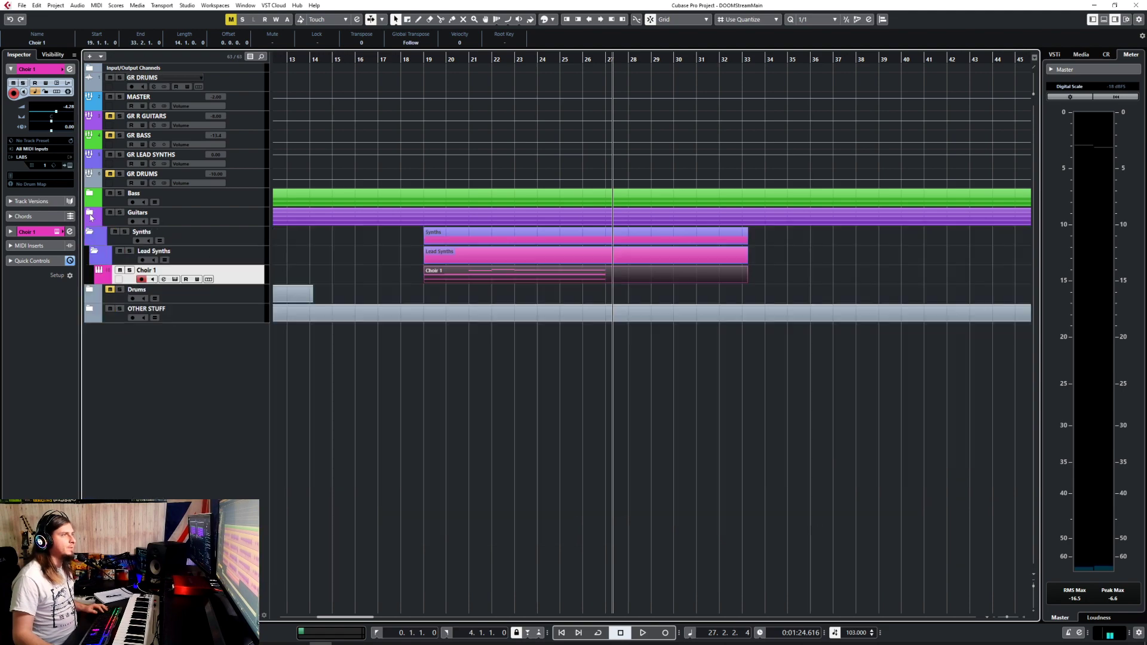
pyautogui.click(90, 212)
pyautogui.click(90, 214)
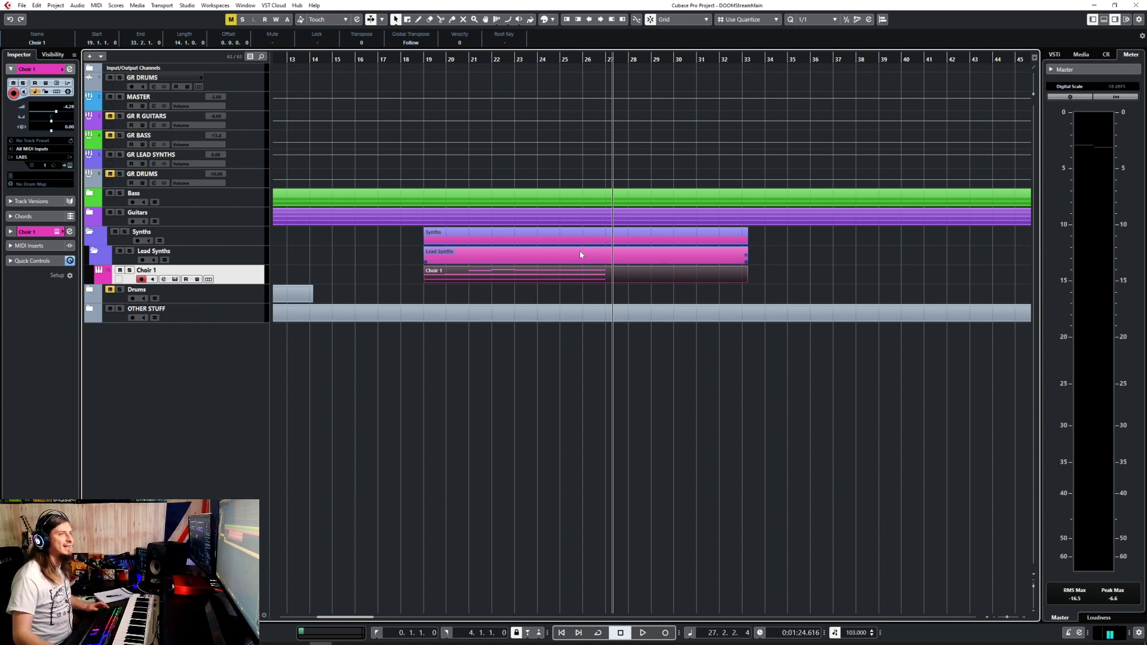
pyautogui.doubleClick(566, 281)
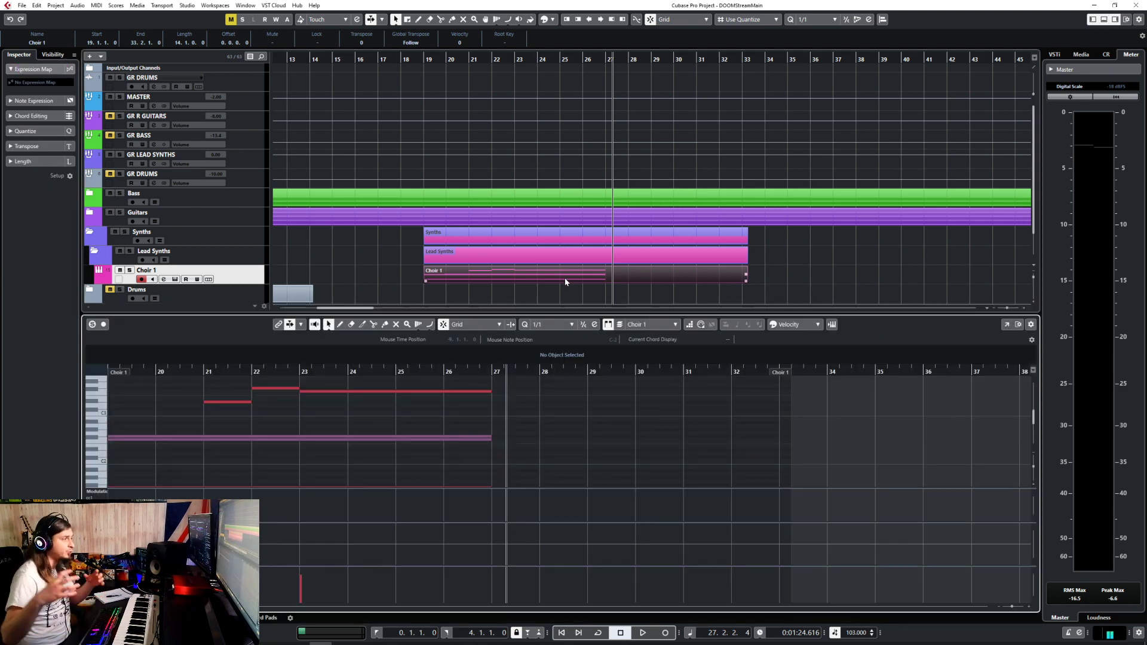
pyautogui.scroll(-3, 492, 417)
pyautogui.scroll(-1, 493, 417)
pyautogui.scroll(1, 493, 416)
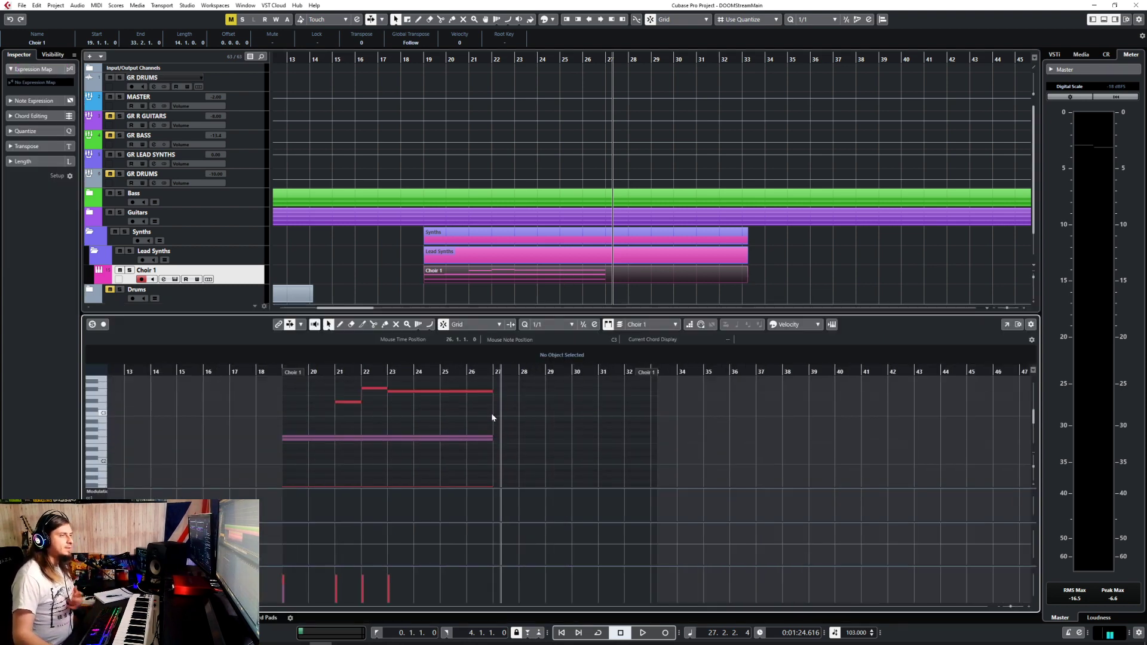
pyautogui.scroll(-1, 410, 407)
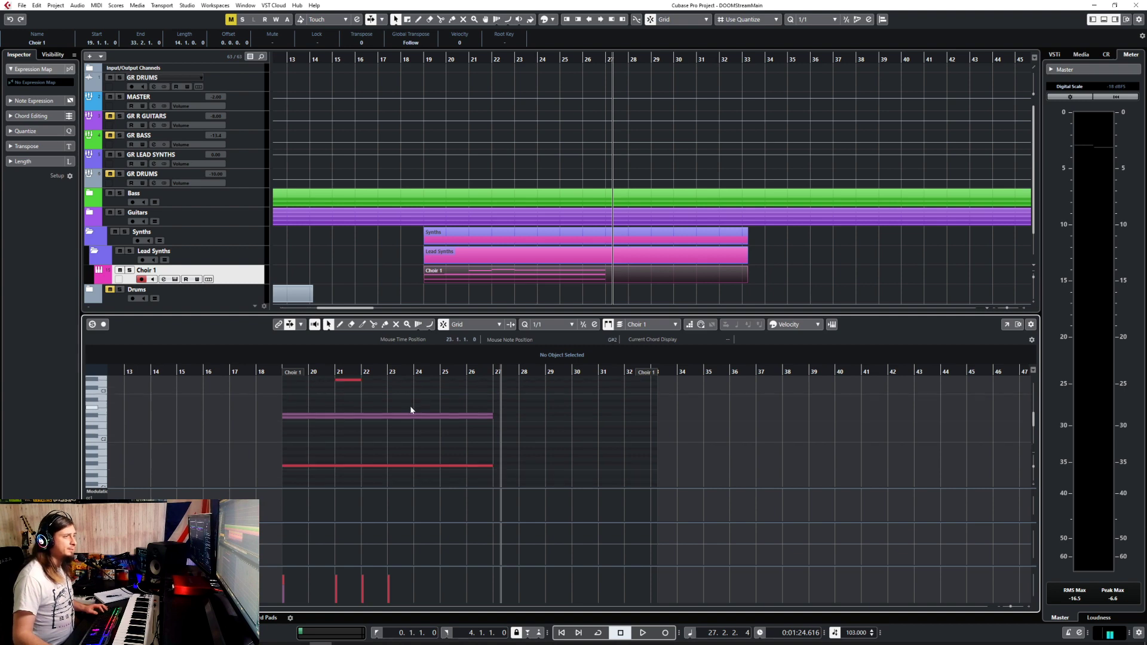
pyautogui.scroll(1, 409, 405)
# Return the cursor to bar 19, show the Choir 1 volume automation and set the volume to -8.
pyautogui.click(279, 370)
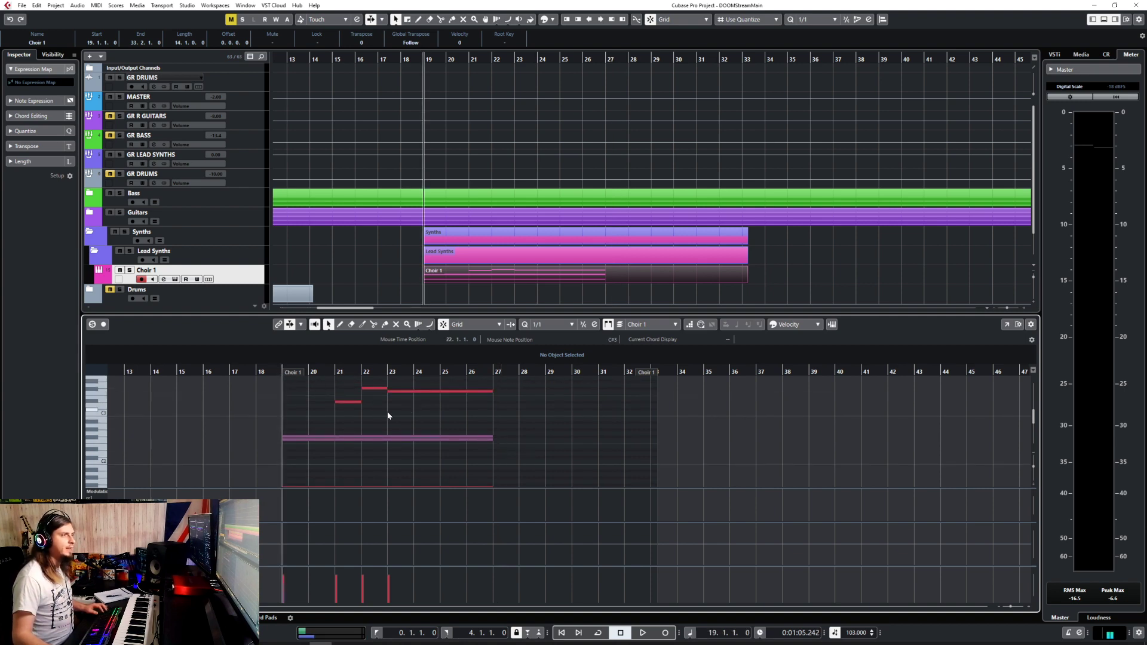
pyautogui.click(99, 281)
pyautogui.click(91, 617)
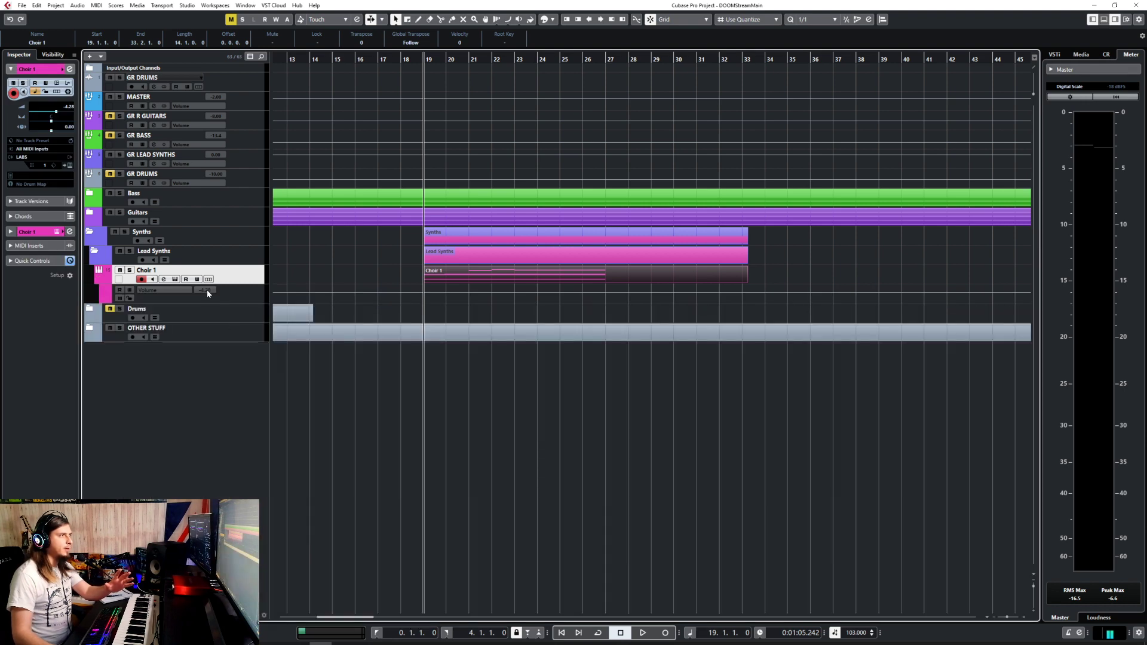
pyautogui.write('-8')
pyautogui.press('Return')
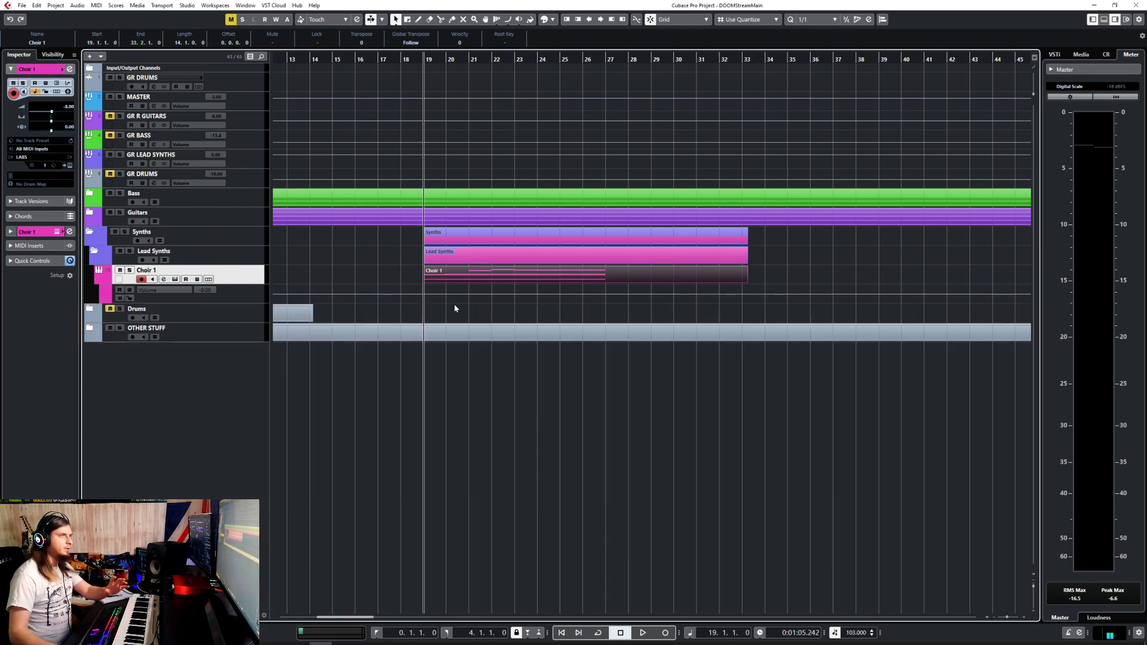
# Add a volume fade-in on Choir 1 rising from silence at bar 19 to bar 27, and play it back.
pyautogui.click(607, 294)
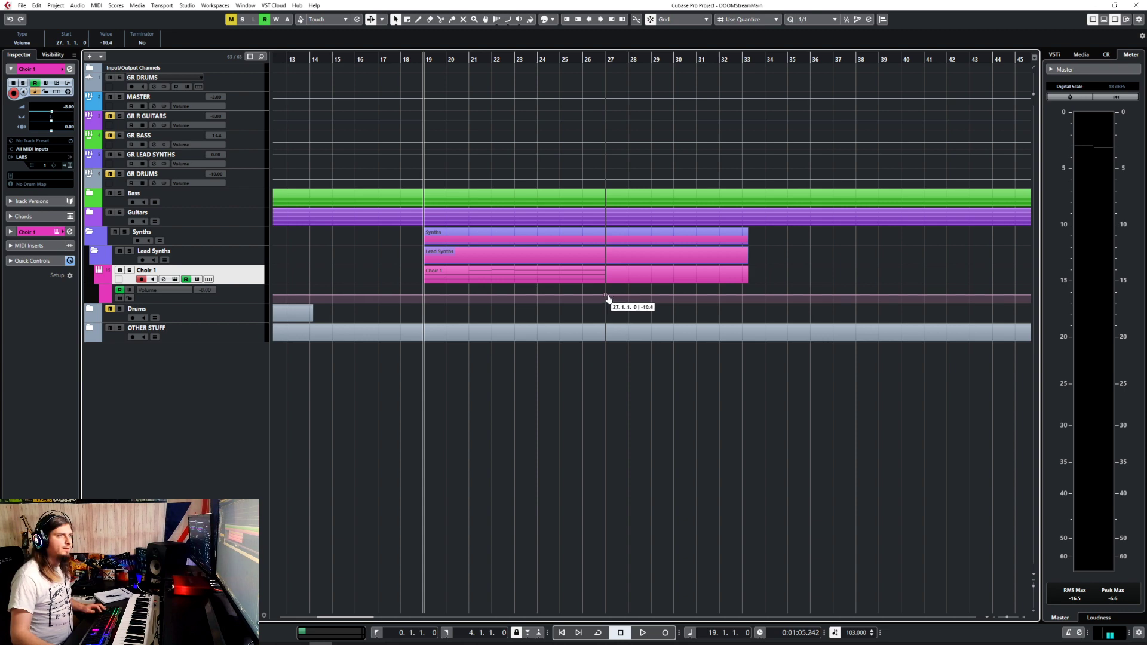
pyautogui.click(425, 297)
pyautogui.moveTo(425, 299); pyautogui.dragTo(425, 312)
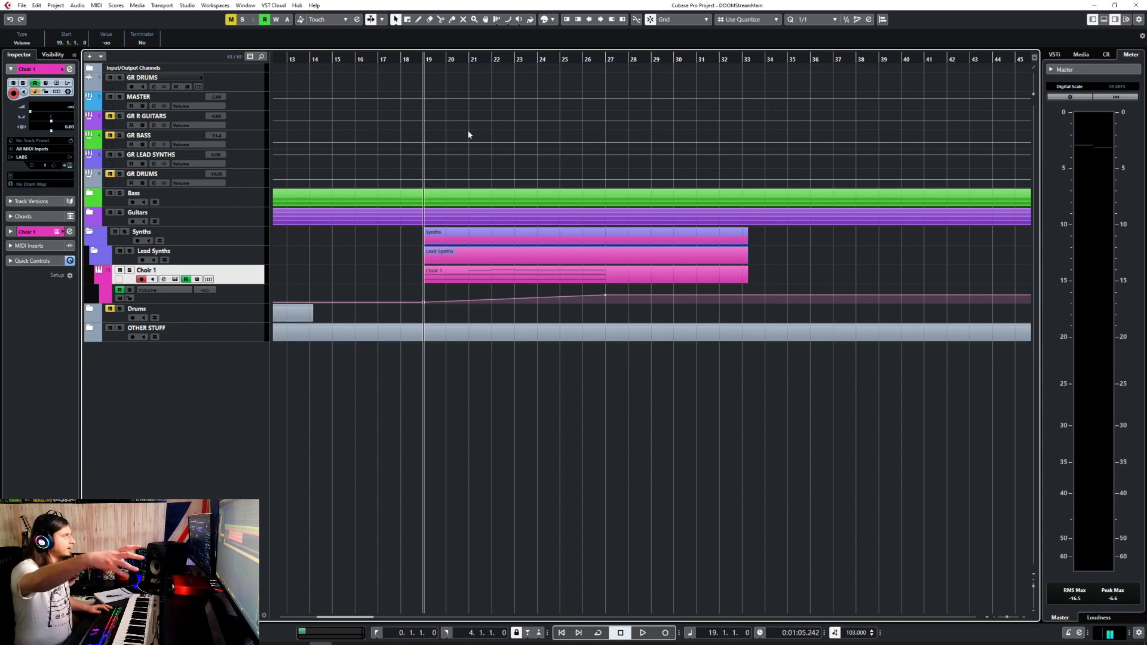
pyautogui.press('space')
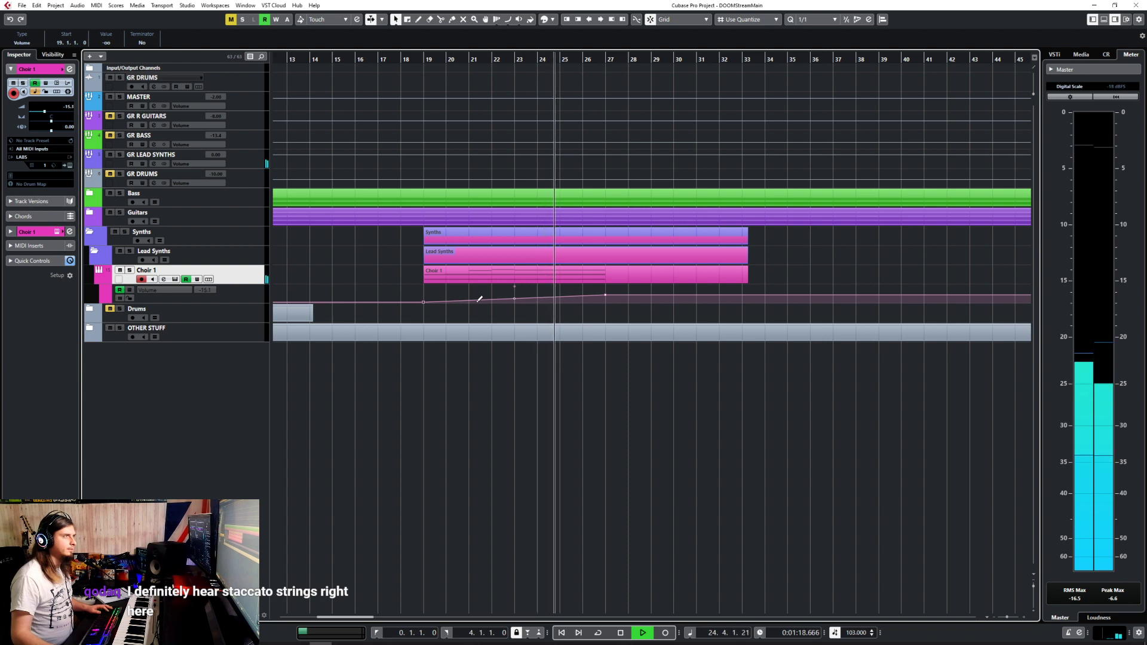
pyautogui.press('space')
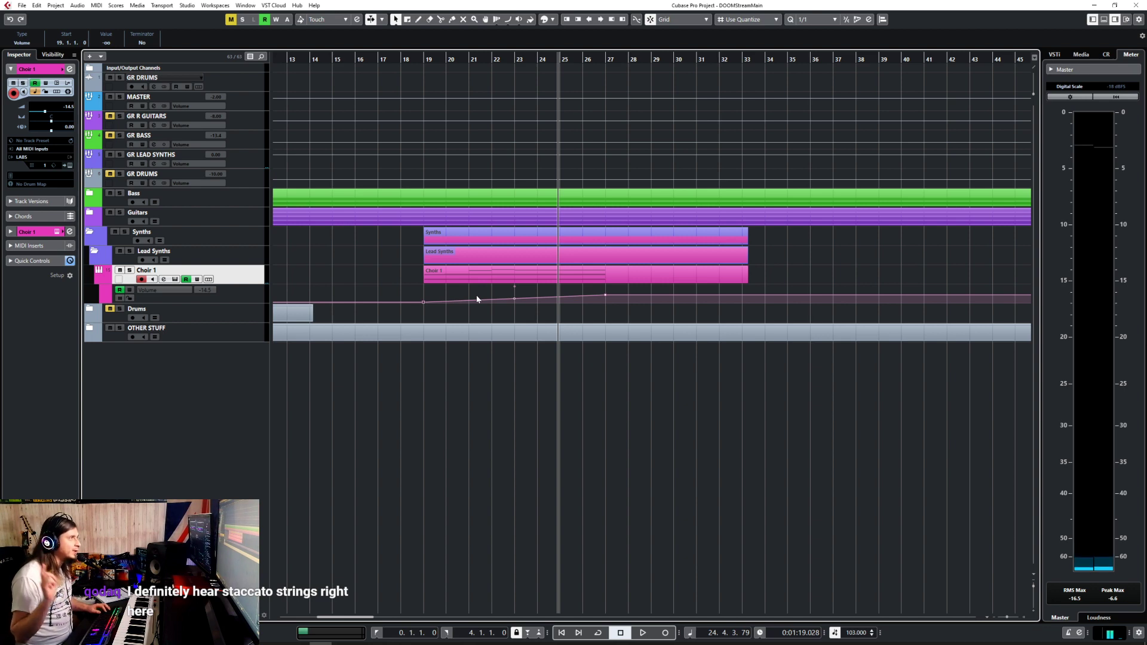
# Expand the Guitars folder and select the R Guitar L 1 event.
pyautogui.click(89, 213)
pyautogui.click(447, 263)
pyautogui.hscroll(-8, 446, 270)
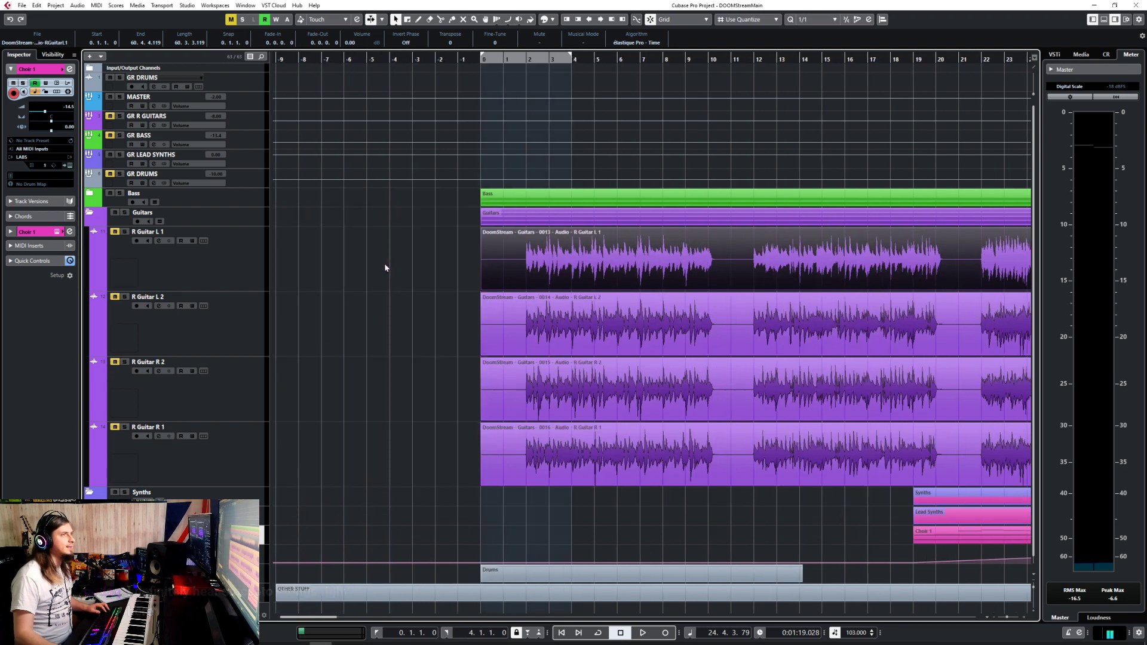
pyautogui.scroll(-1, 385, 264)
# Try splitting the R Guitar L 1 event at bar 2 and undo the split.
pyautogui.rightClick(555, 231)
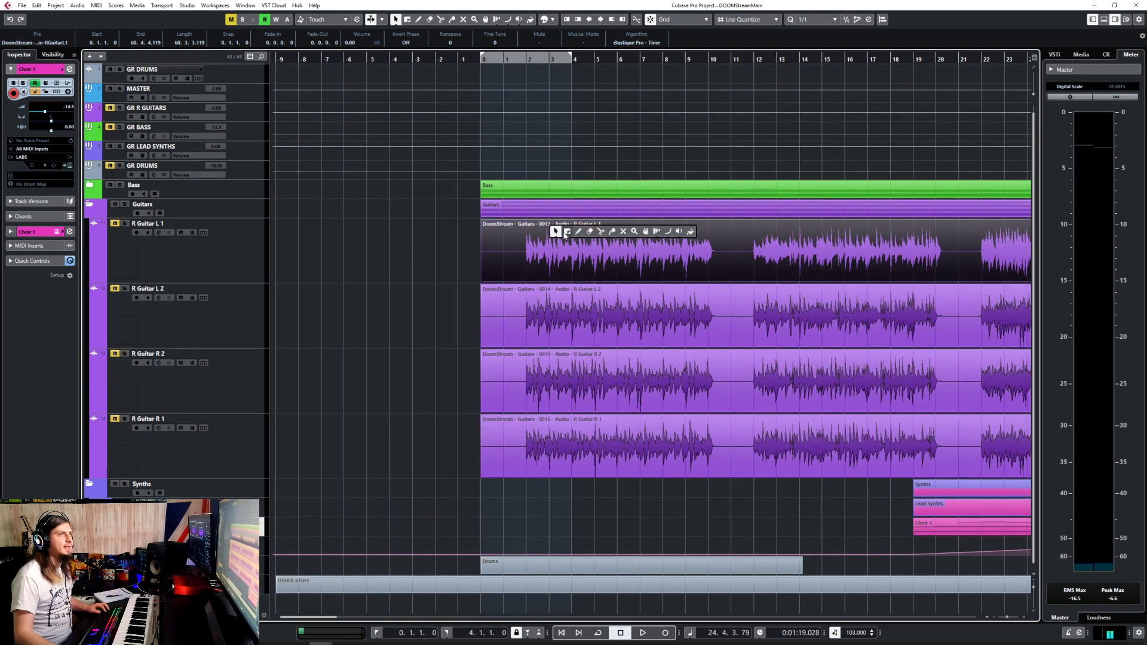
pyautogui.click(601, 232)
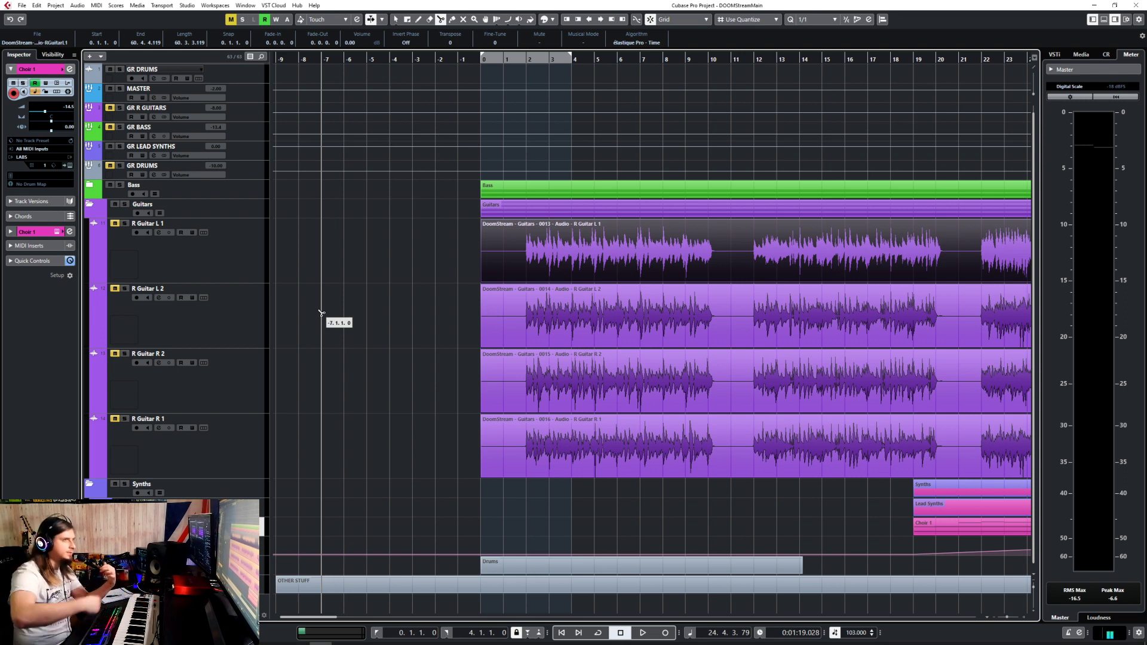
pyautogui.click(528, 253)
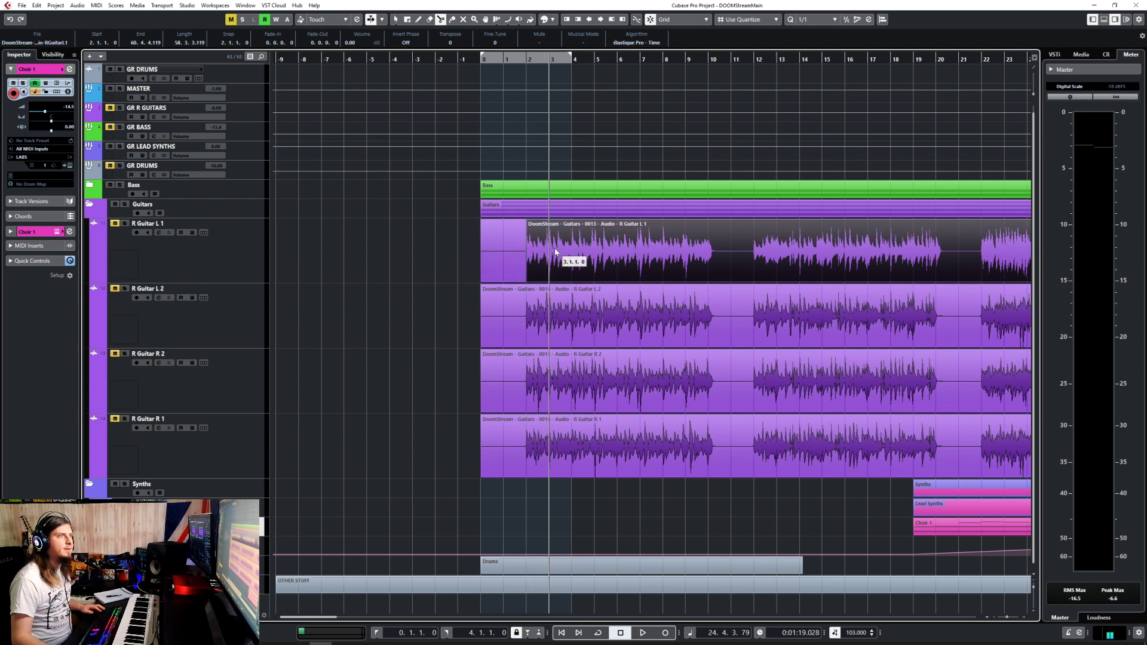
pyautogui.press('1')
pyautogui.hotkey('ctrl', 'z')
pyautogui.rightClick(525, 255)
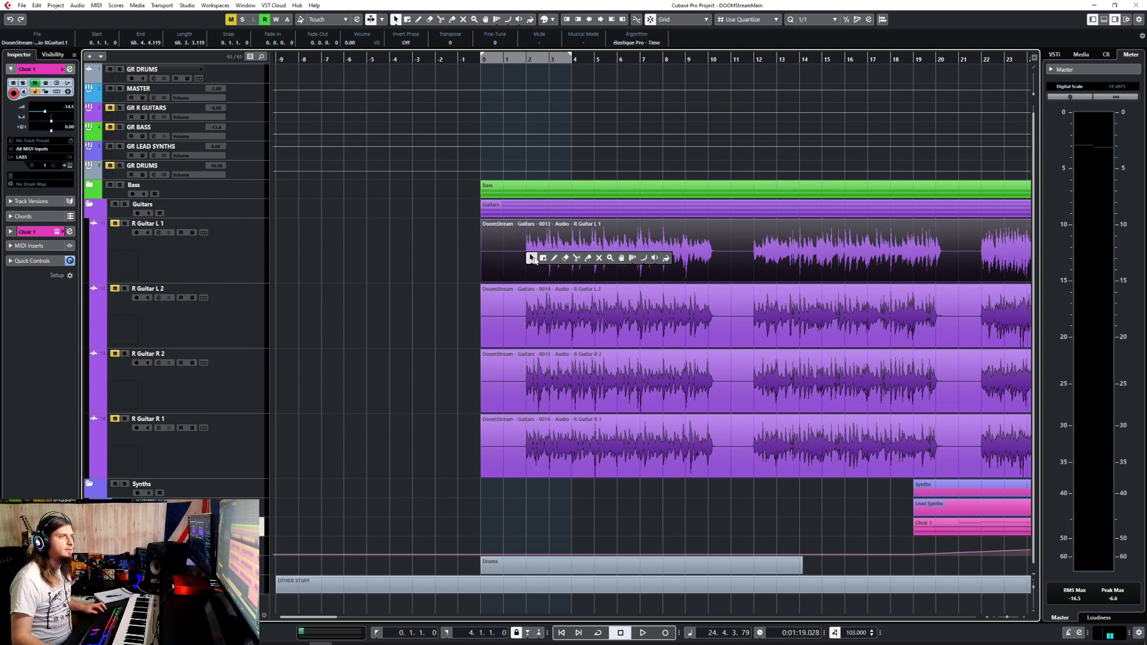
pyautogui.click(576, 260)
pyautogui.click(529, 254)
pyautogui.press('1')
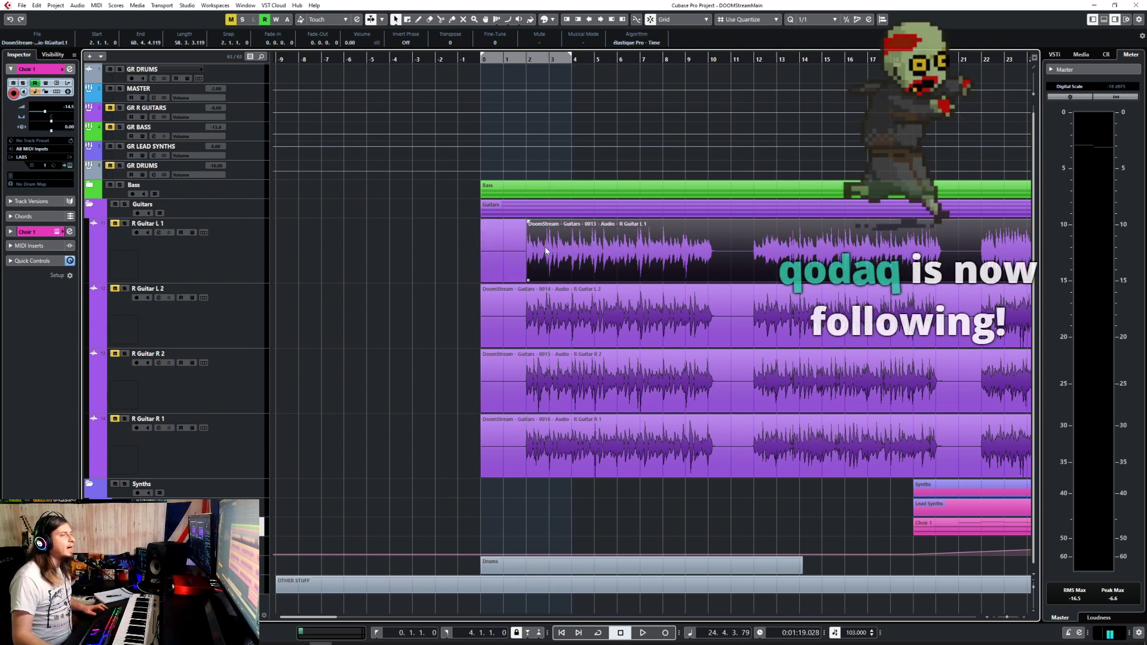
pyautogui.hotkey('ctrl', 'z')
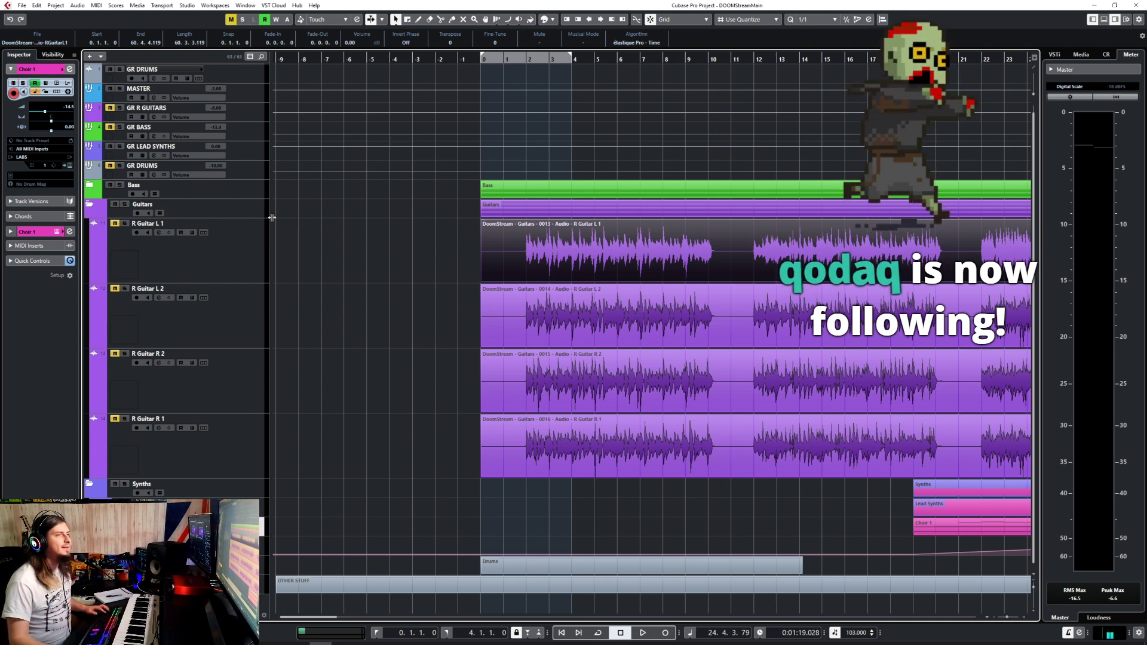
# Add a stereo audio track named R Guitar Intro below R Guitar R 1, routed to GR R GUITARS.
pyautogui.hscroll(8, 645, 399)
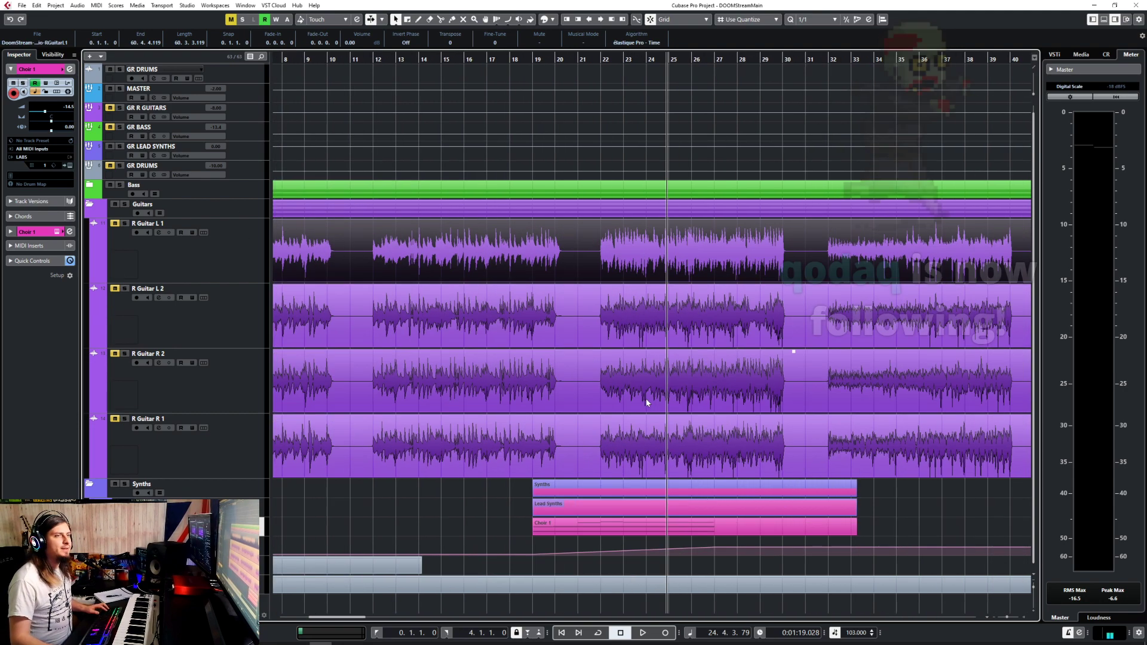
pyautogui.hscroll(-3, 644, 399)
pyautogui.rightClick(242, 443)
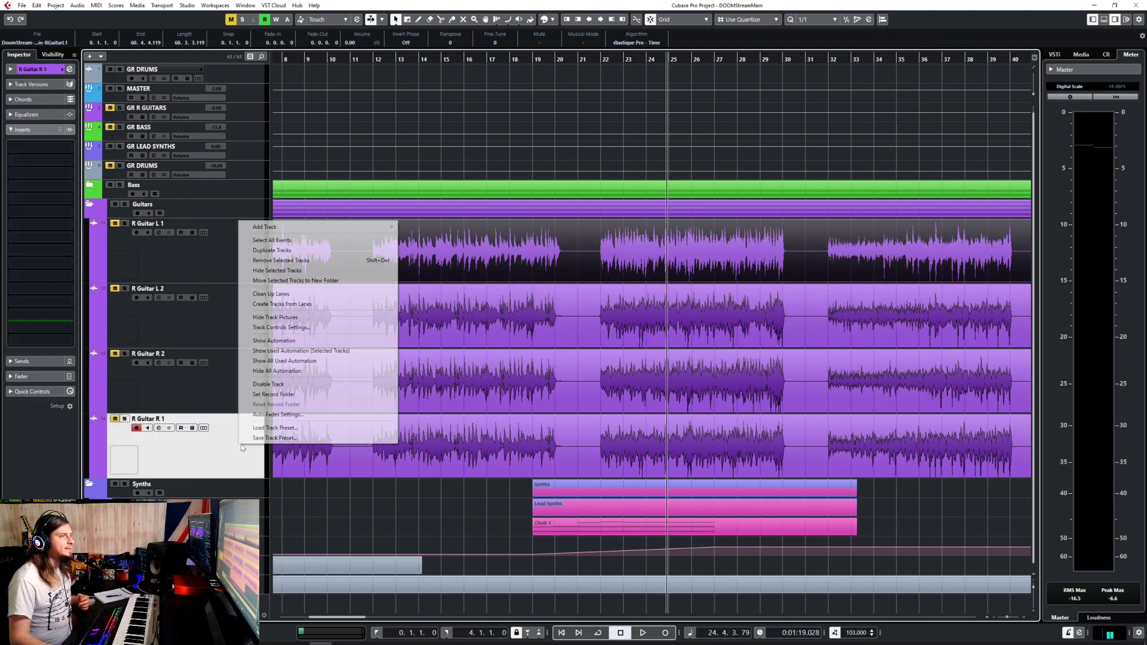
pyautogui.moveTo(269, 228)
pyautogui.click(414, 227)
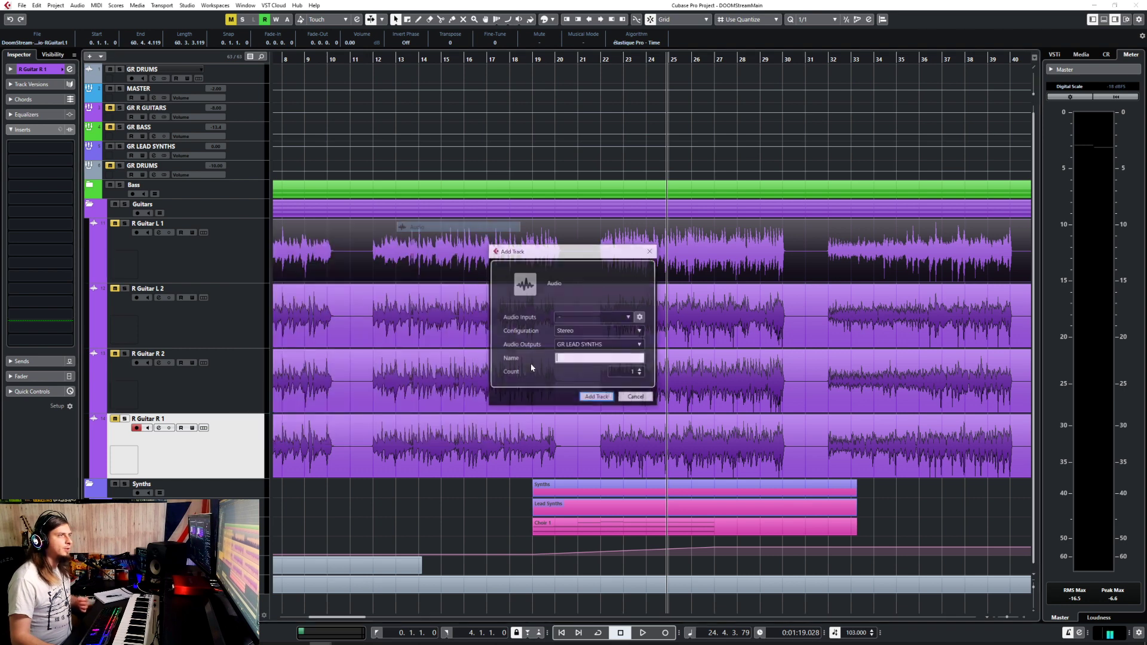
pyautogui.click(593, 347)
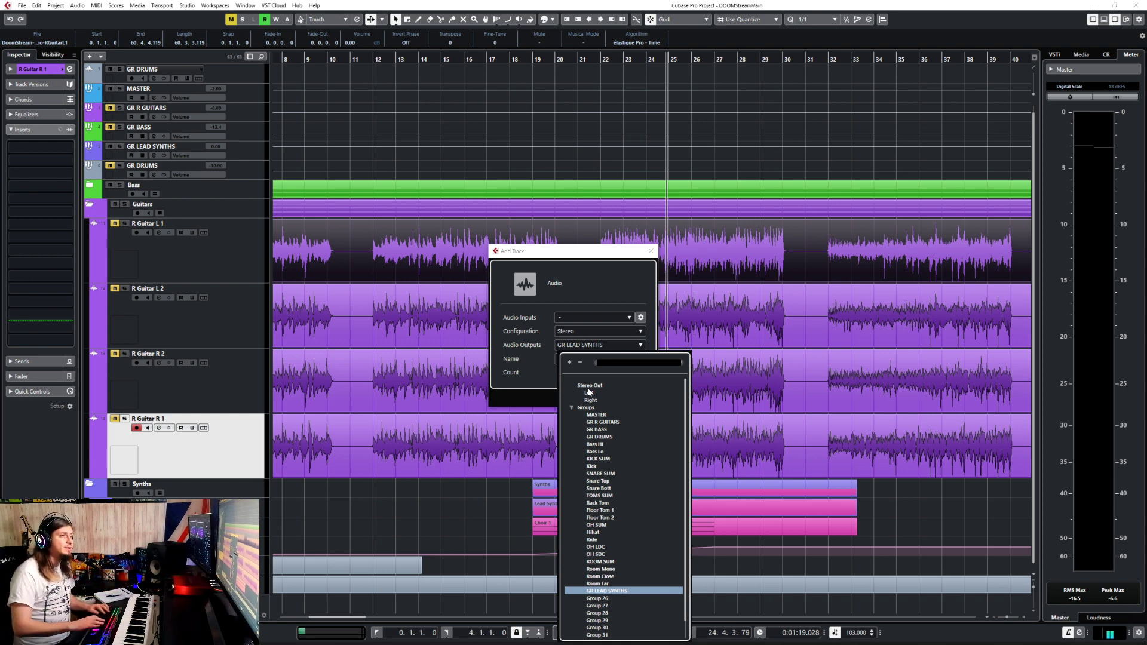
pyautogui.write('gr')
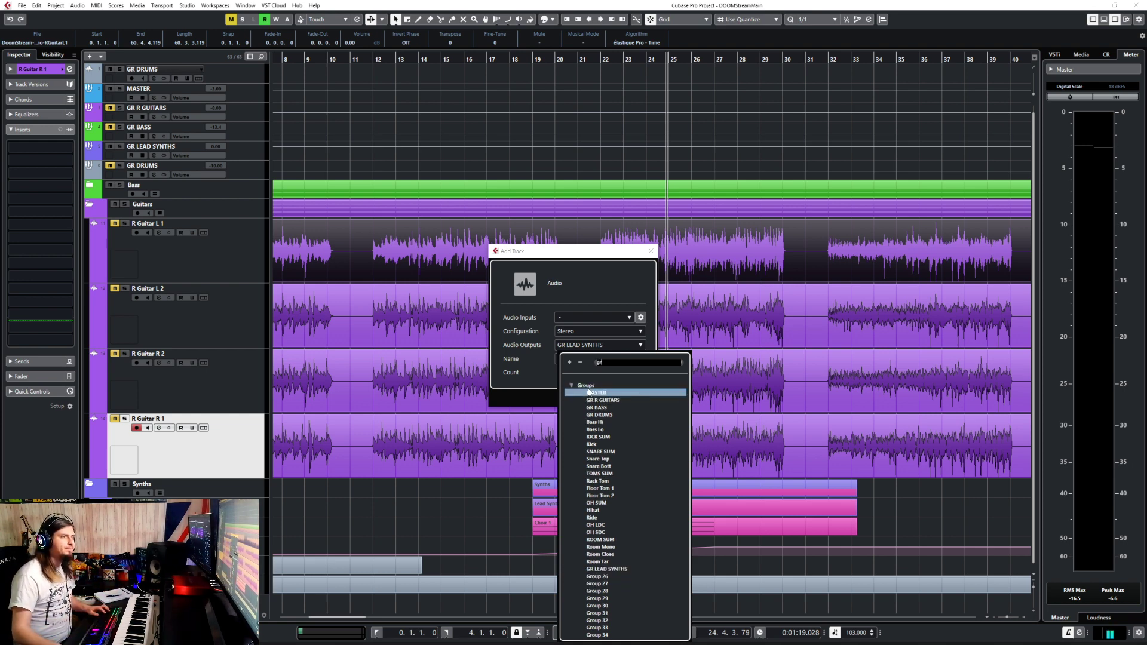
pyautogui.click(595, 400)
pyautogui.click(586, 359)
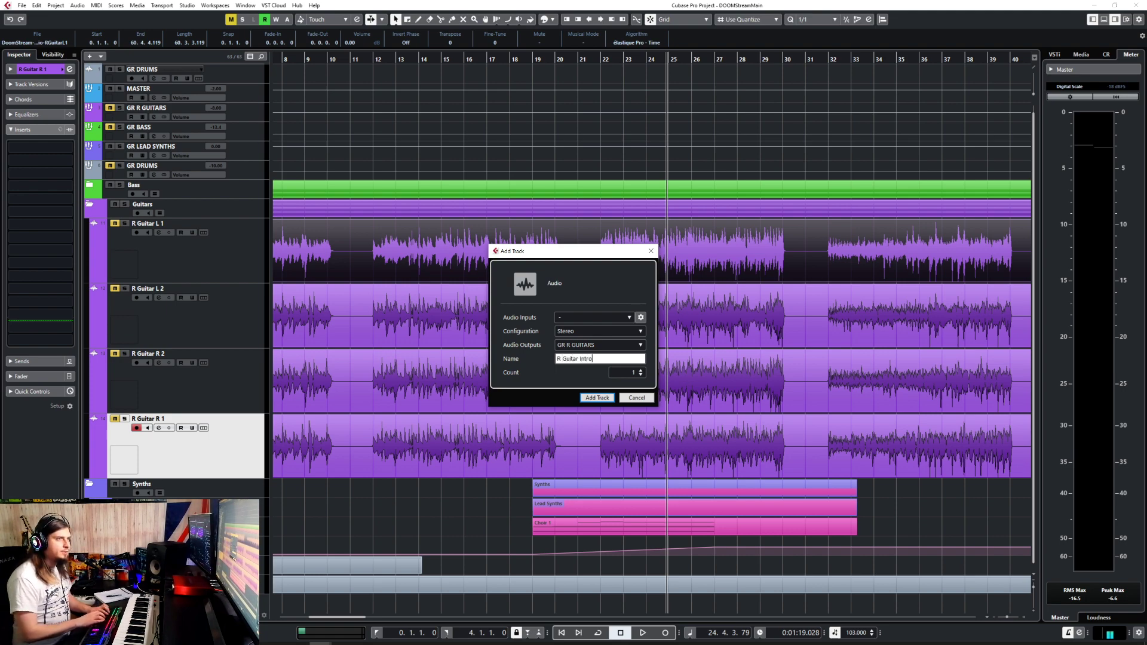
pyautogui.press('Return')
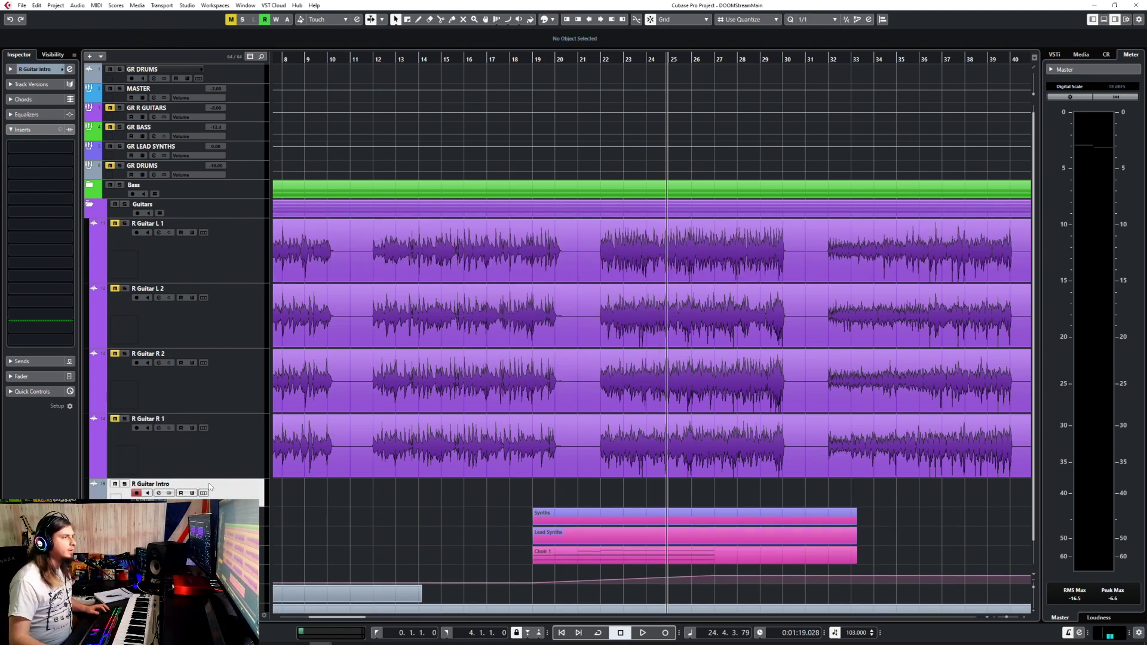
# Remove the stereo R Guitar Intro track from the project.
pyautogui.rightClick(247, 483)
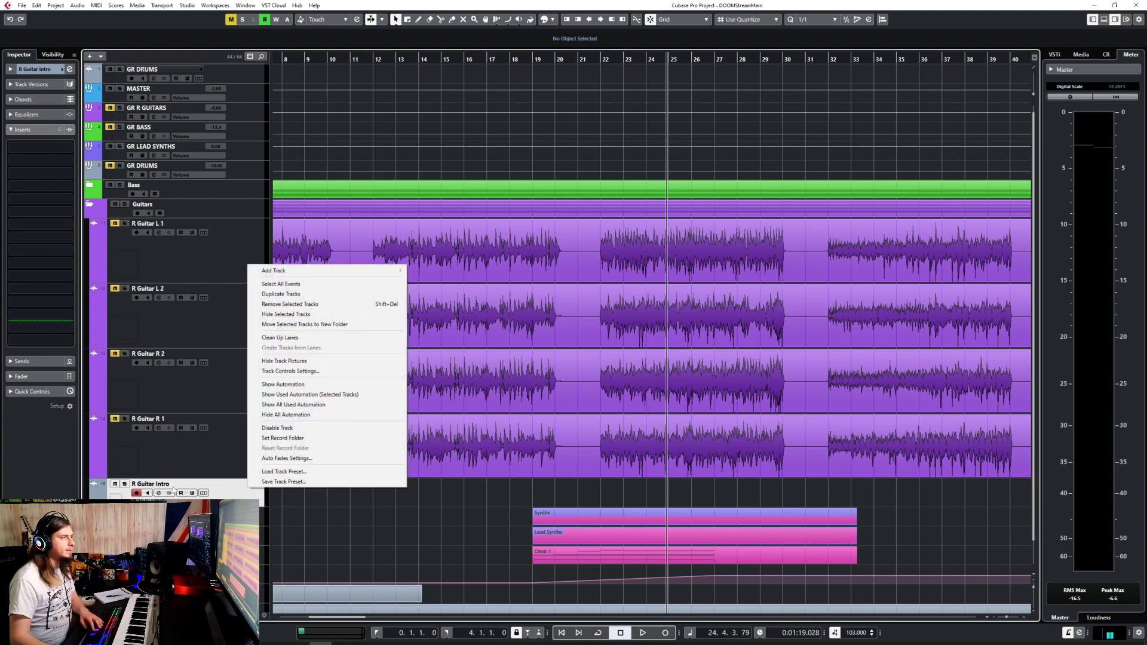
pyautogui.click(169, 493)
pyautogui.rightClick(251, 496)
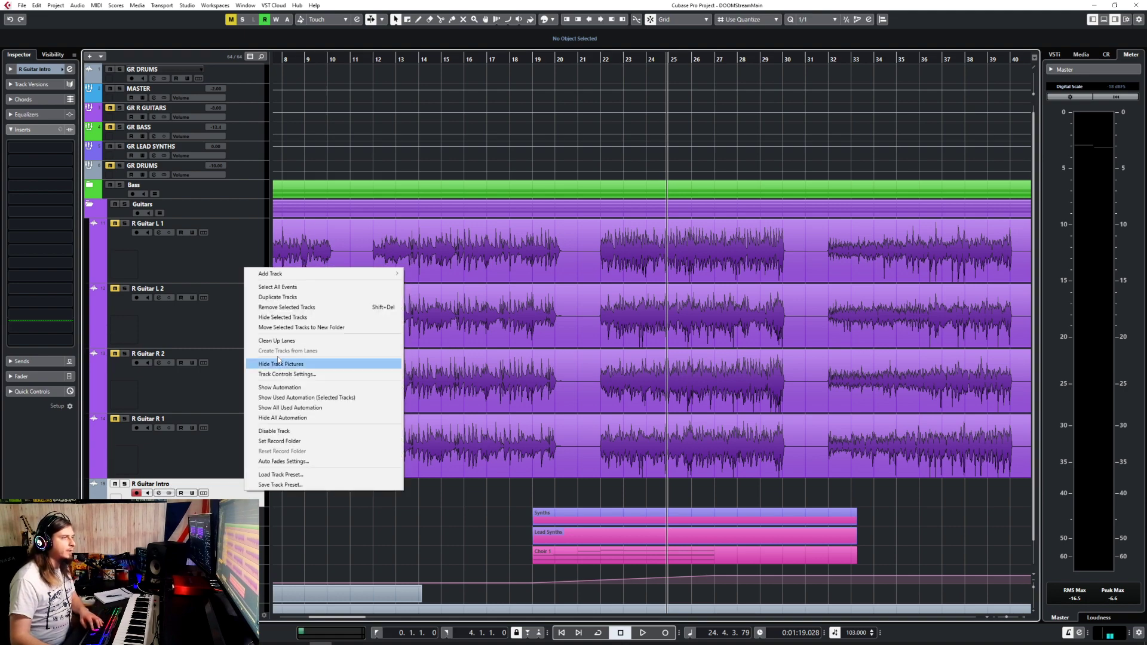
pyautogui.click(275, 306)
pyautogui.click(22, 7)
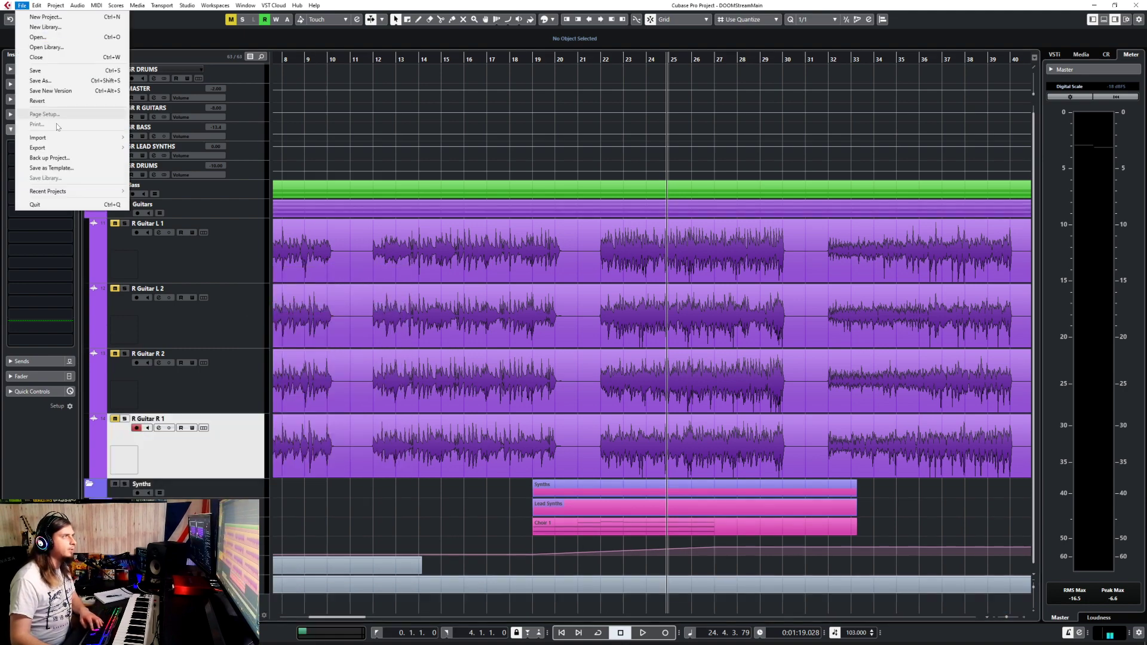
pyautogui.moveTo(60, 138)
pyautogui.click(157, 138)
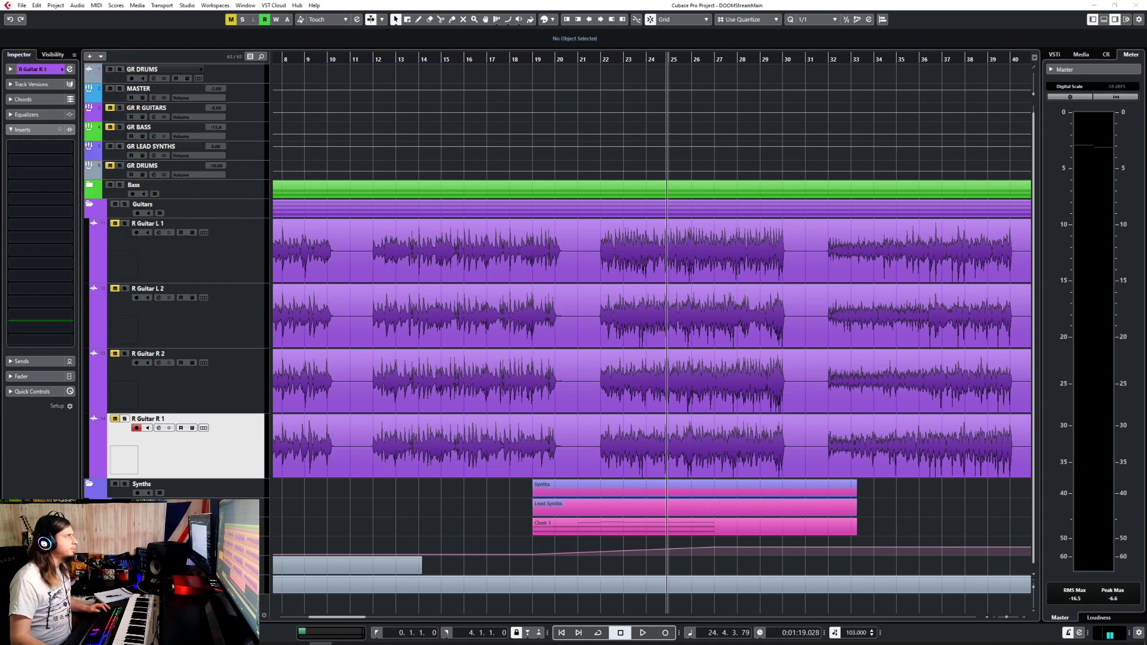
# Add a mono audio track named R Guitar Intro below R Guitar R 1, with its output routed to GR R GUITARS.
pyautogui.click(56, 5)
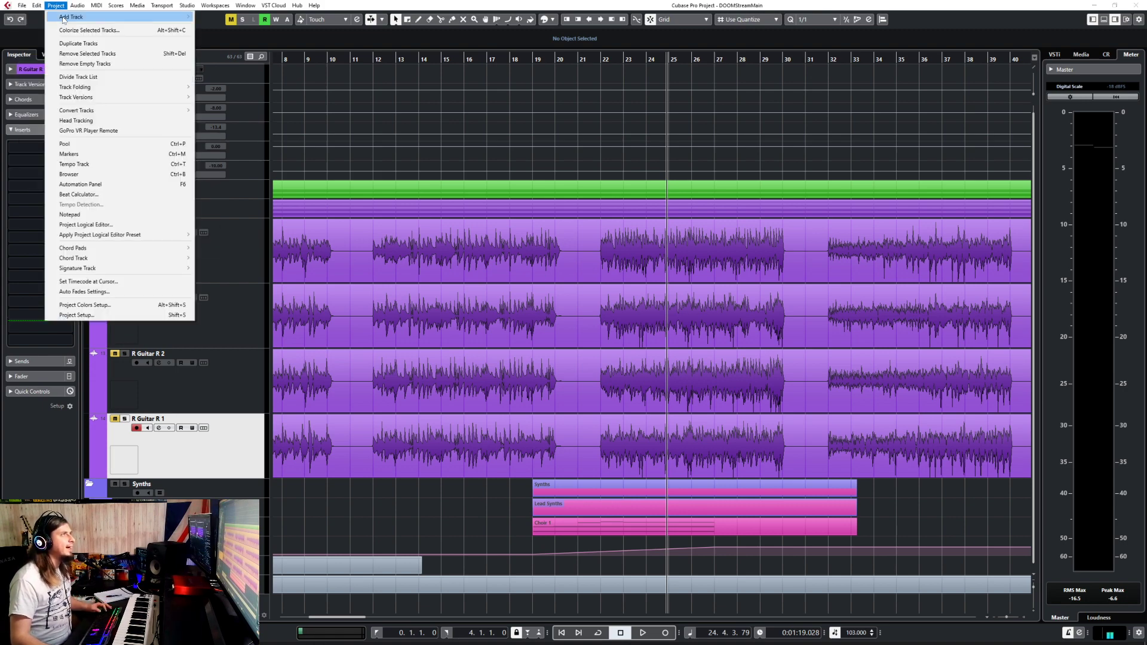
pyautogui.moveTo(119, 17)
pyautogui.click(251, 17)
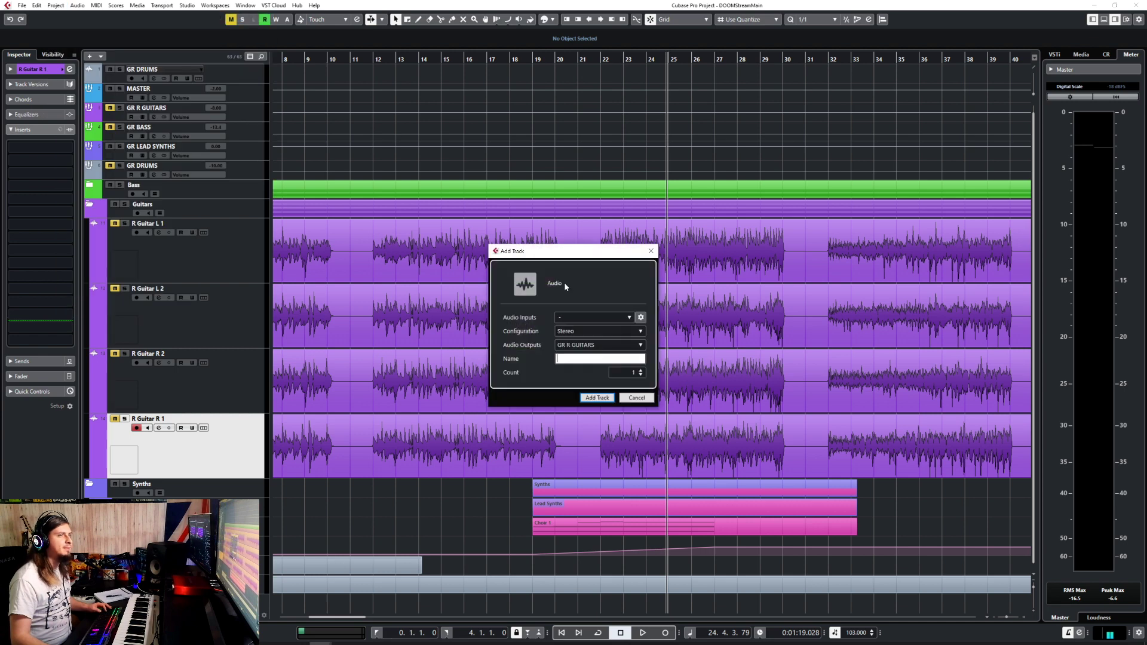
pyautogui.click(585, 331)
pyautogui.click(585, 343)
pyautogui.click(588, 359)
pyautogui.write('R Guitar Intro')
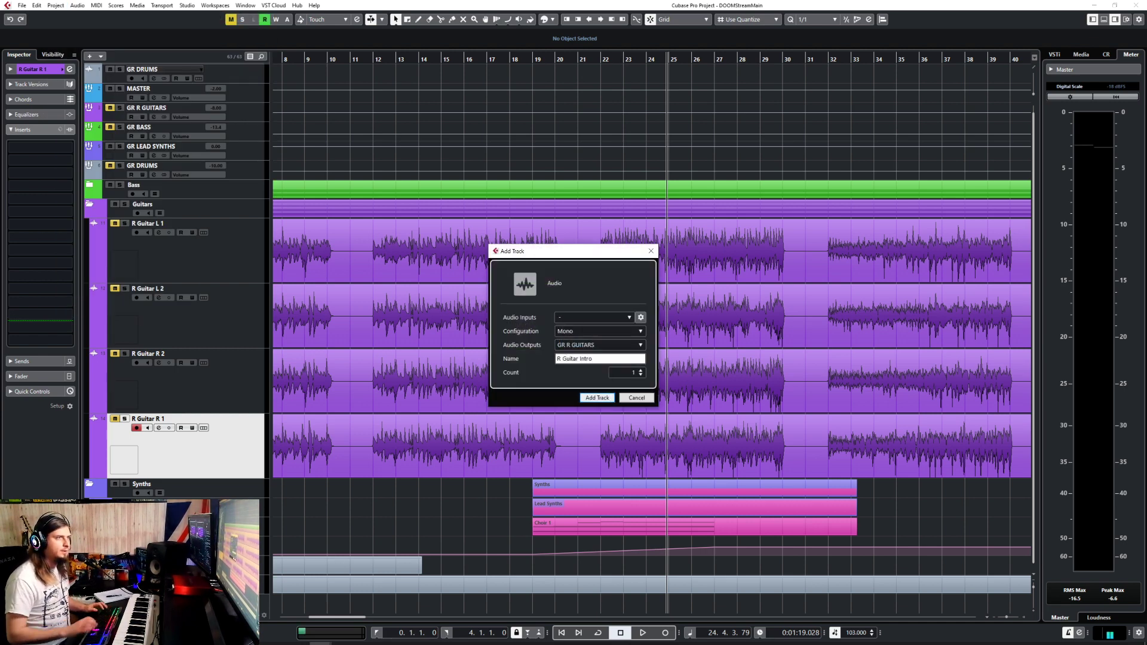
pyautogui.click(597, 398)
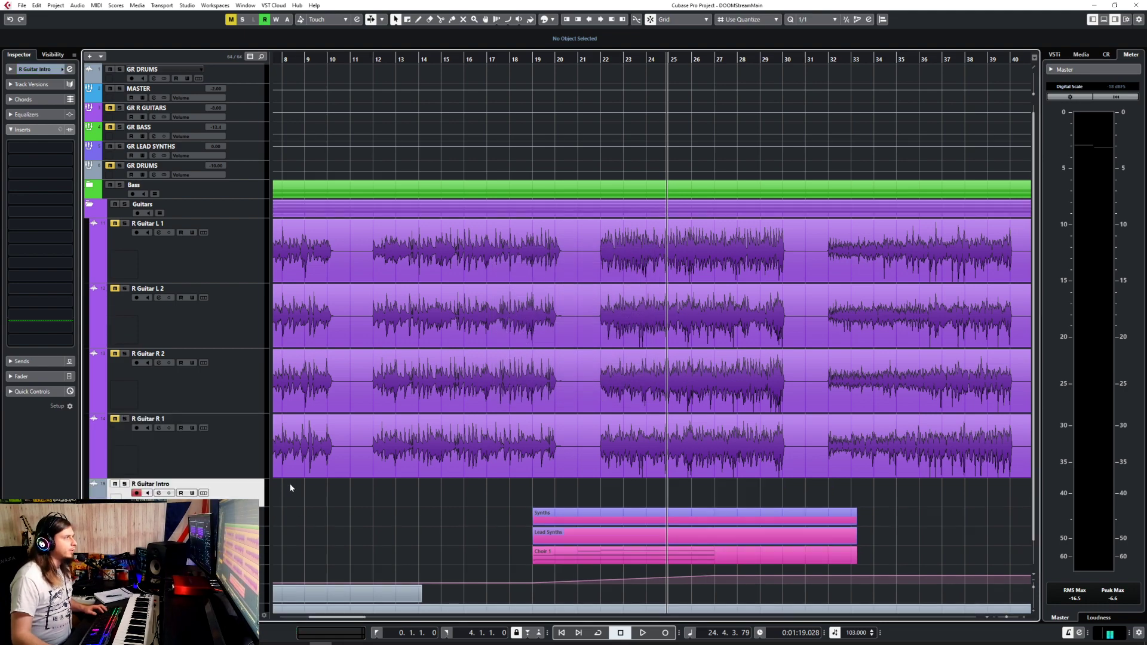
# Split the R Guitar L 1 event at bar 2, copy the portion from bar 2 onward, and undo the split.
pyautogui.scroll(-5, 567, 499)
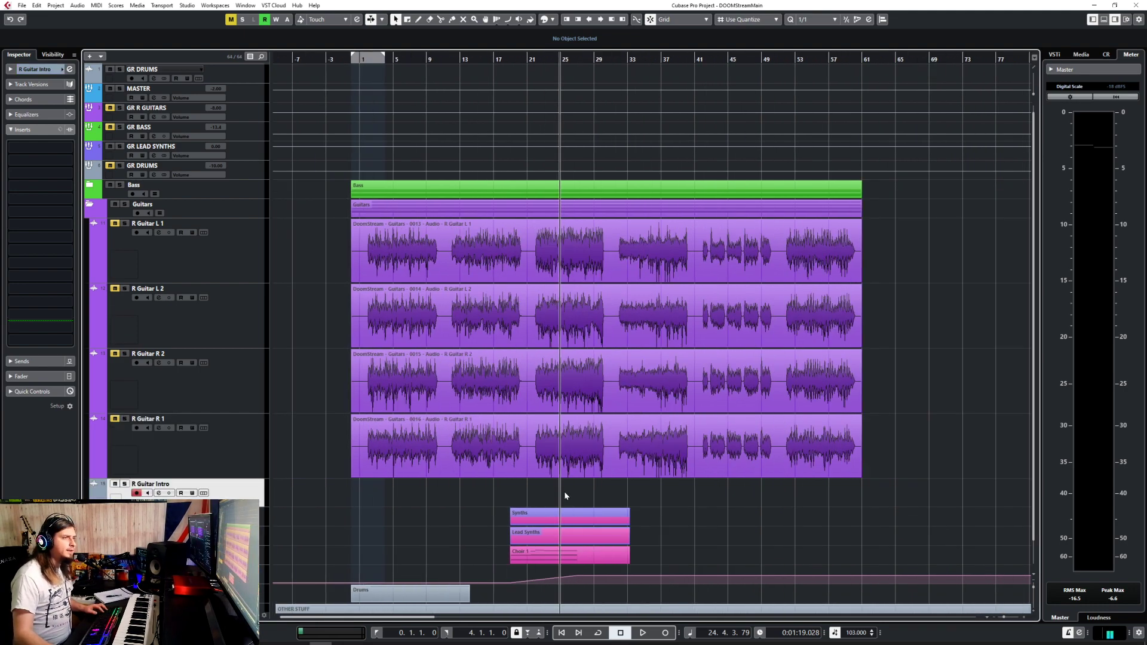
pyautogui.scroll(4, 356, 272)
pyautogui.click(389, 262)
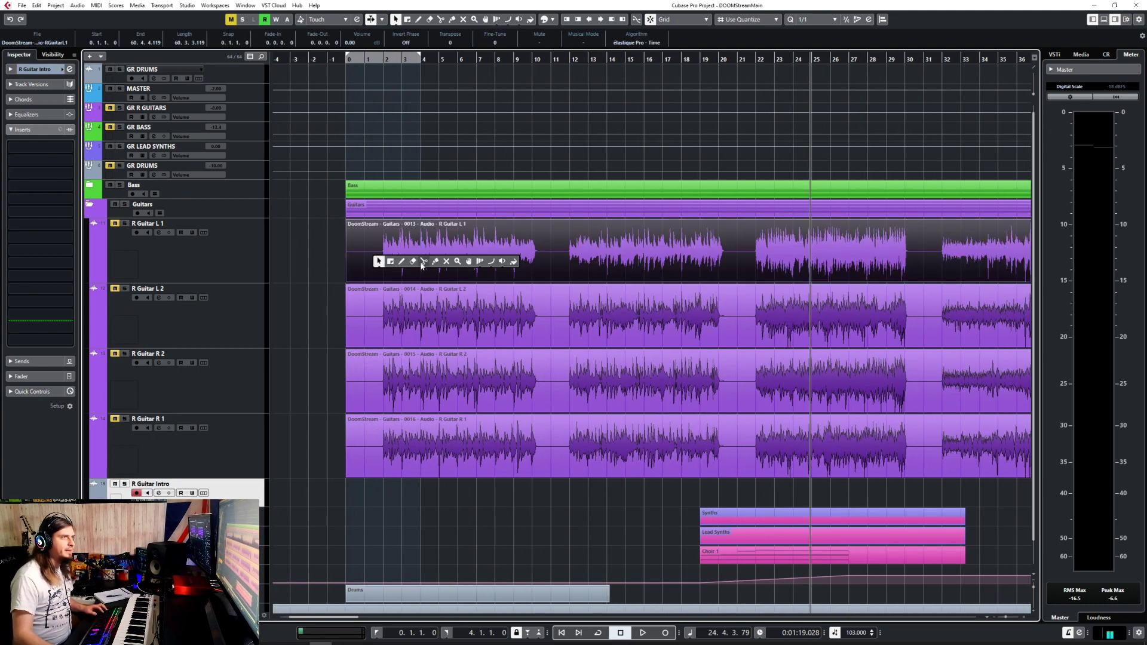
pyautogui.keyDown('alt'); pyautogui.click(383, 254); pyautogui.keyUp('alt')
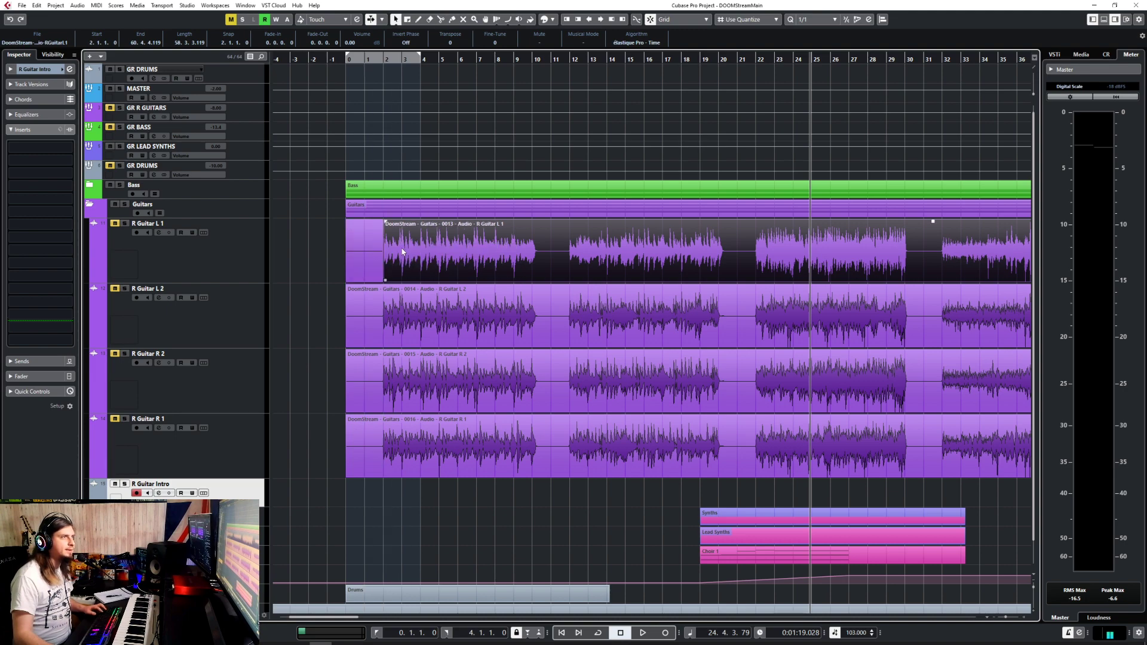
pyautogui.hotkey('ctrl', 'z')
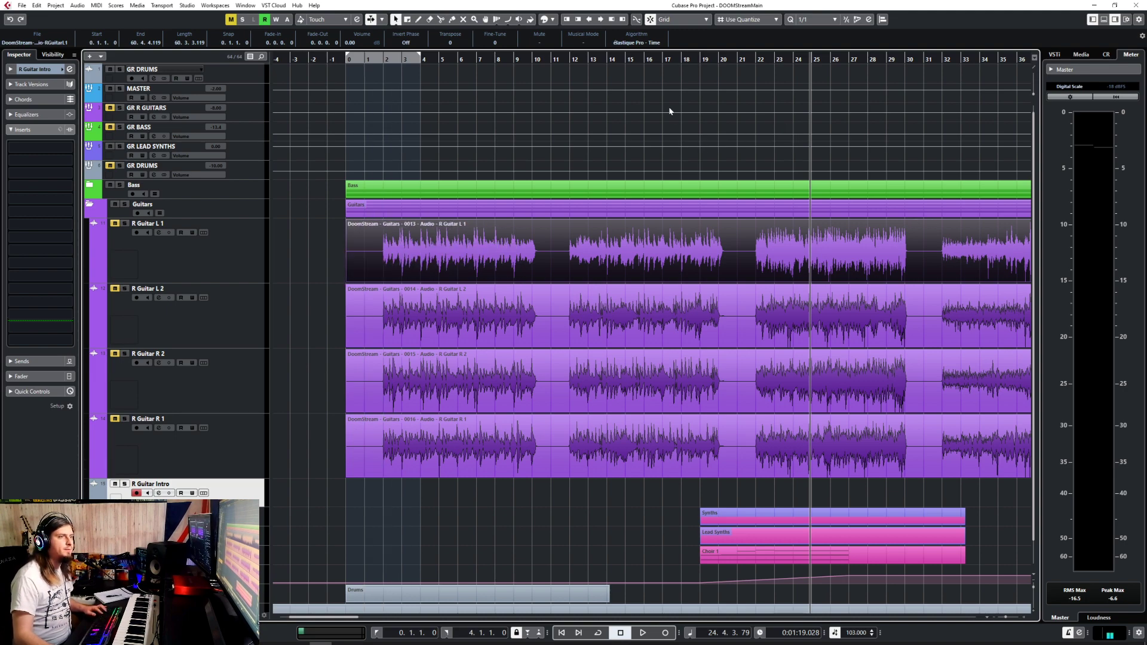
# Paste the copied guitar audio onto the R Guitar Intro track at bar 27.
pyautogui.hscroll(5, 584, 210)
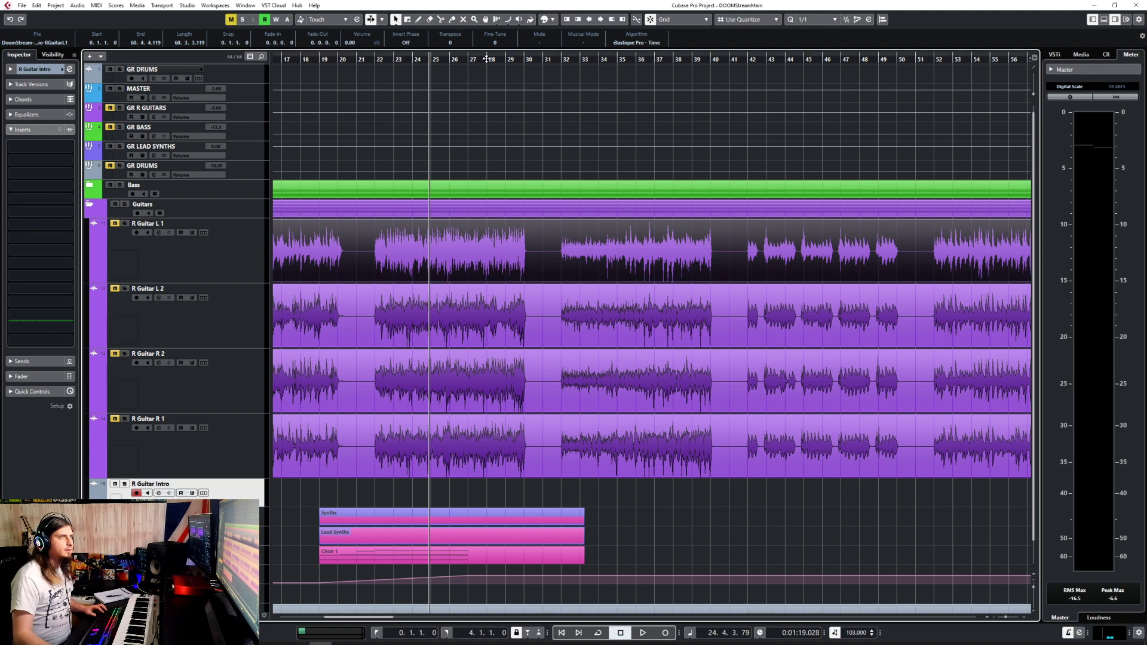
pyautogui.moveTo(486, 58); pyautogui.dragTo(501, 210)
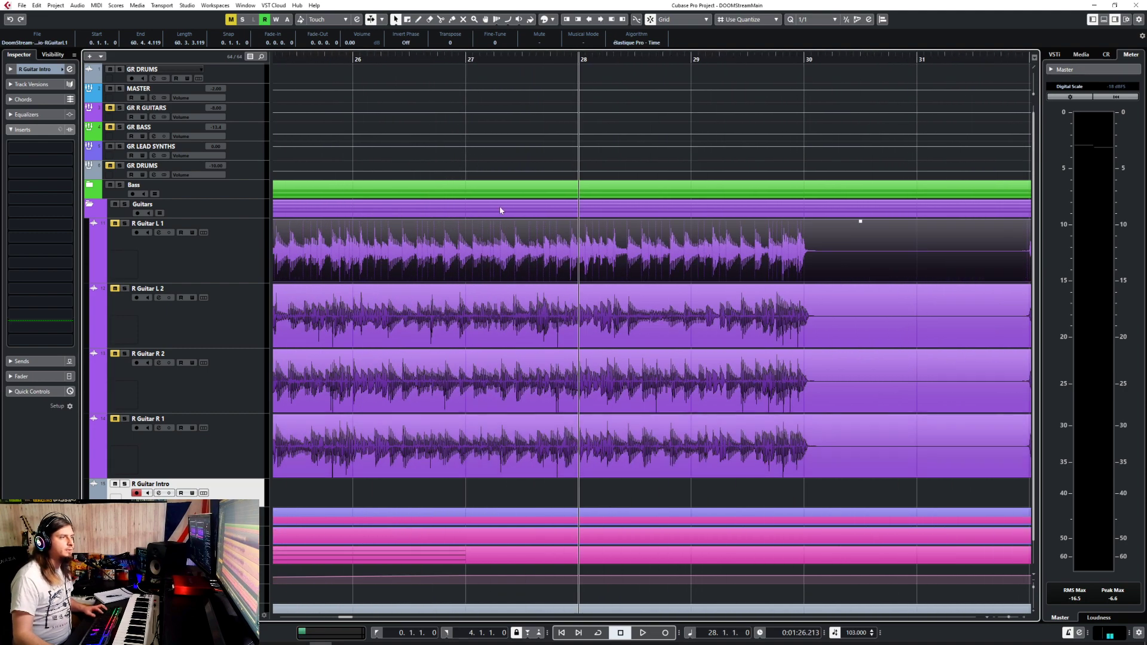
pyautogui.click(462, 64)
pyautogui.hotkey('ctrl', 'v')
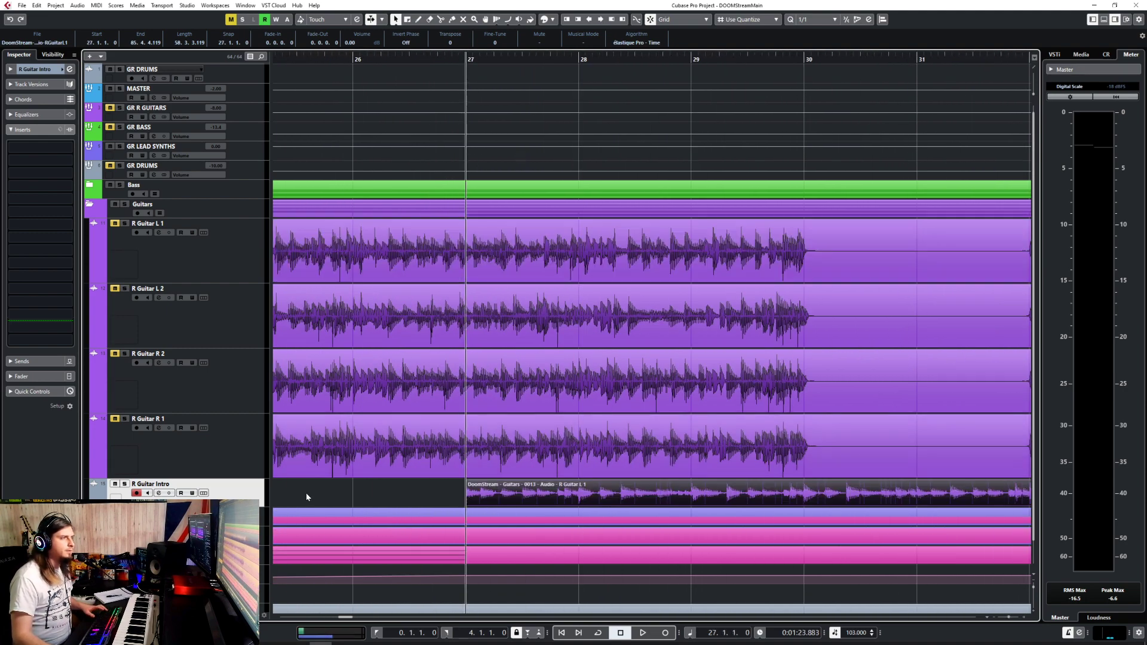
# Cut the pasted guitar event at bar 35, delete the remainder, and colour the R Guitar Intro track blue-violet.
pyautogui.keyDown('ctrl'); pyautogui.scroll(-3, 640, 507); pyautogui.keyUp('ctrl')
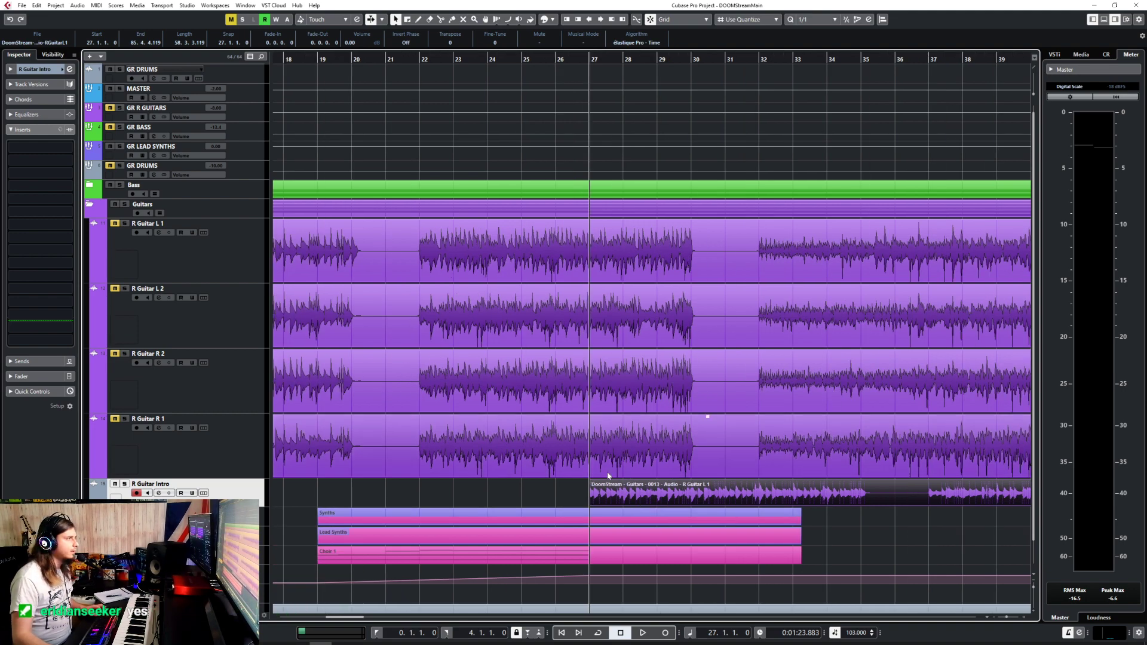
pyautogui.rightClick(669, 479)
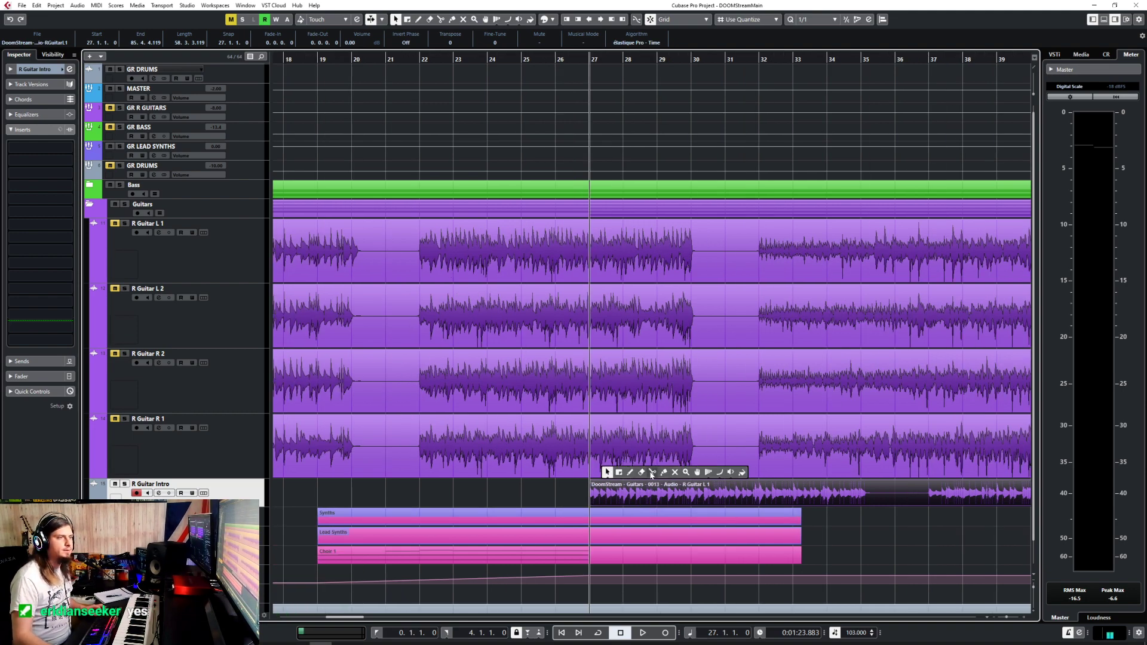
pyautogui.click(650, 472)
pyautogui.click(872, 498)
pyautogui.press('Delete')
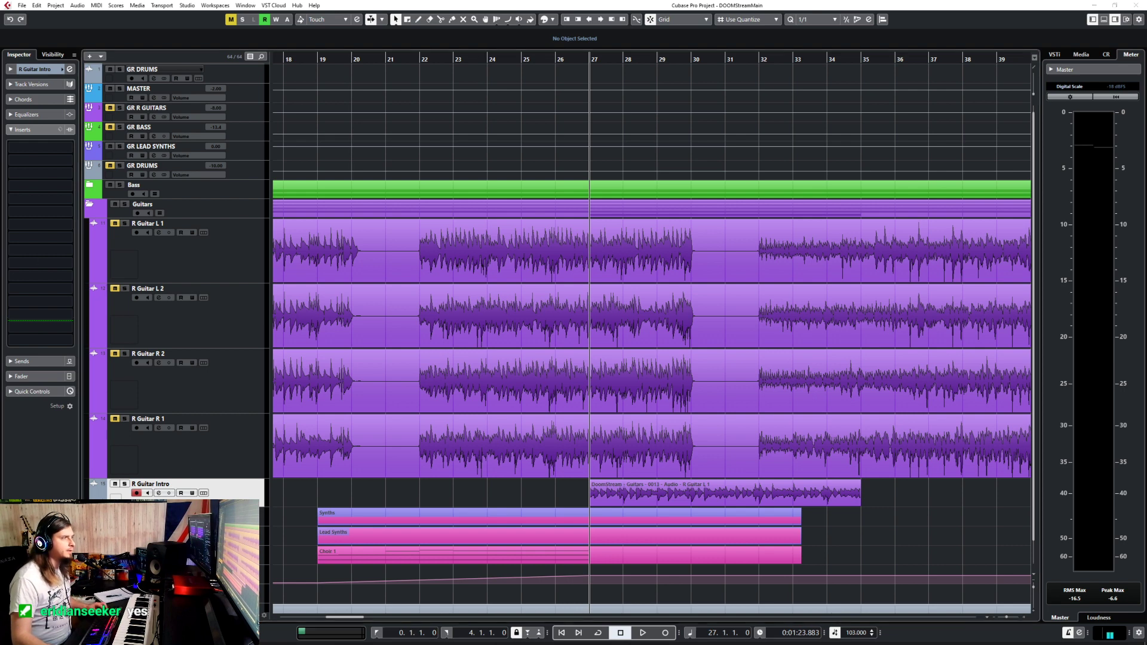
pyautogui.click(98, 550)
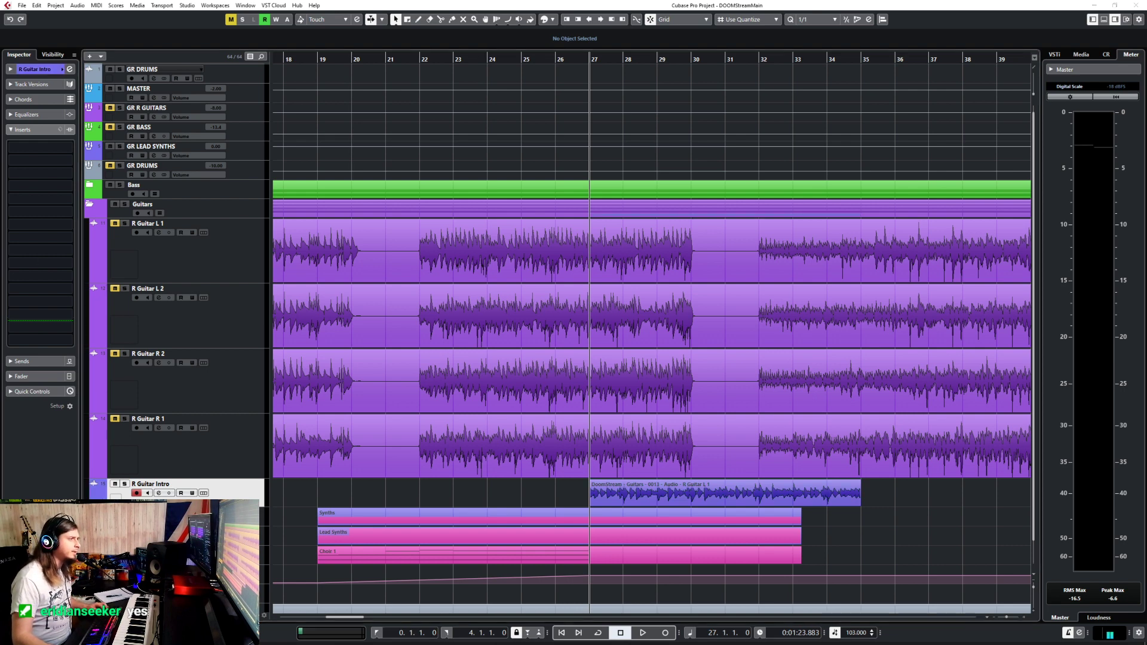
# Play back briefly from bar 27 and unmute the GR R GUITARS group.
pyautogui.click(608, 128)
pyautogui.press('space')
pyautogui.press('space')
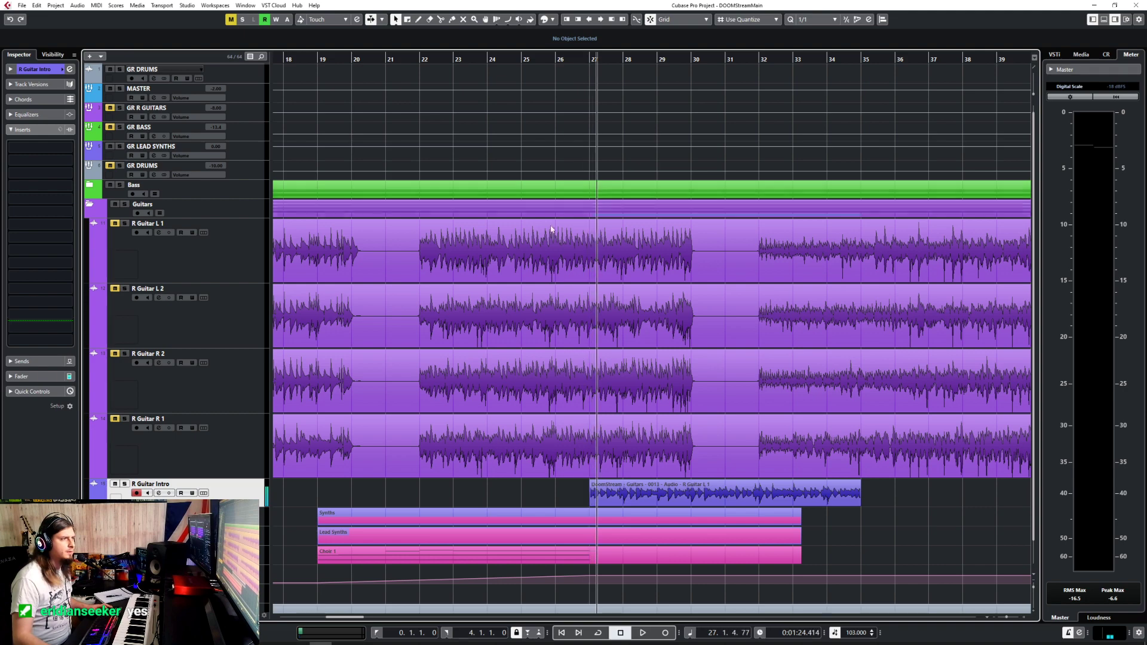
pyautogui.click(111, 108)
# Mute the four R Guitar L and R events and move them together to bar 79.
pyautogui.scroll(-8, 457, 310)
pyautogui.rightClick(452, 308)
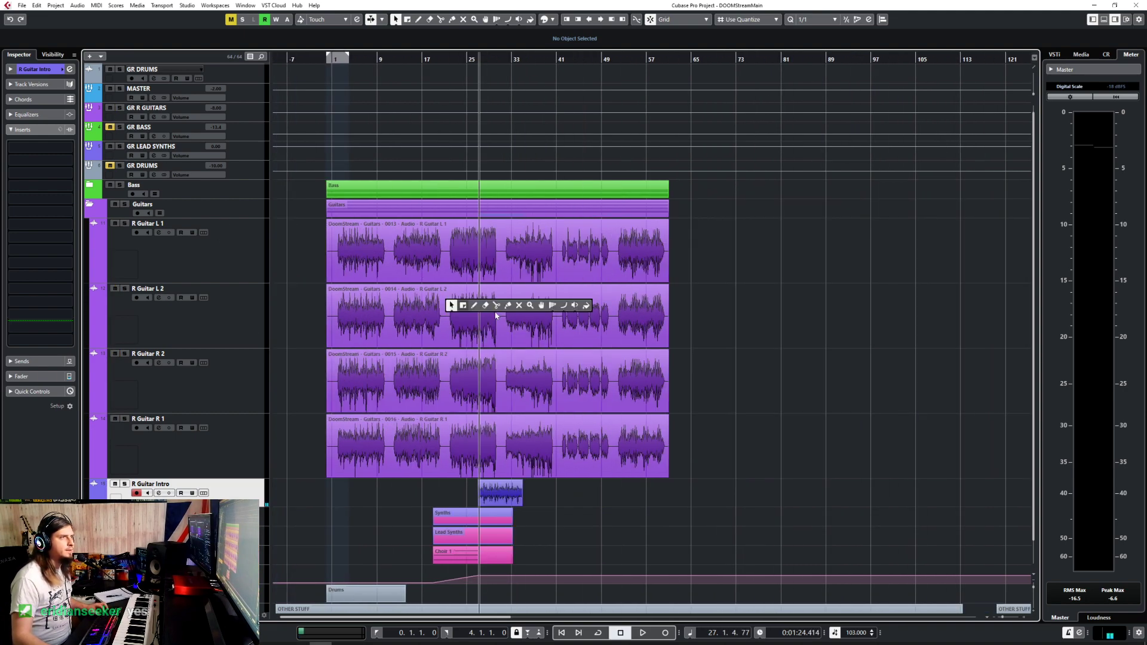
pyautogui.click(509, 304)
pyautogui.moveTo(320, 264); pyautogui.dragTo(679, 451)
pyautogui.press('1')
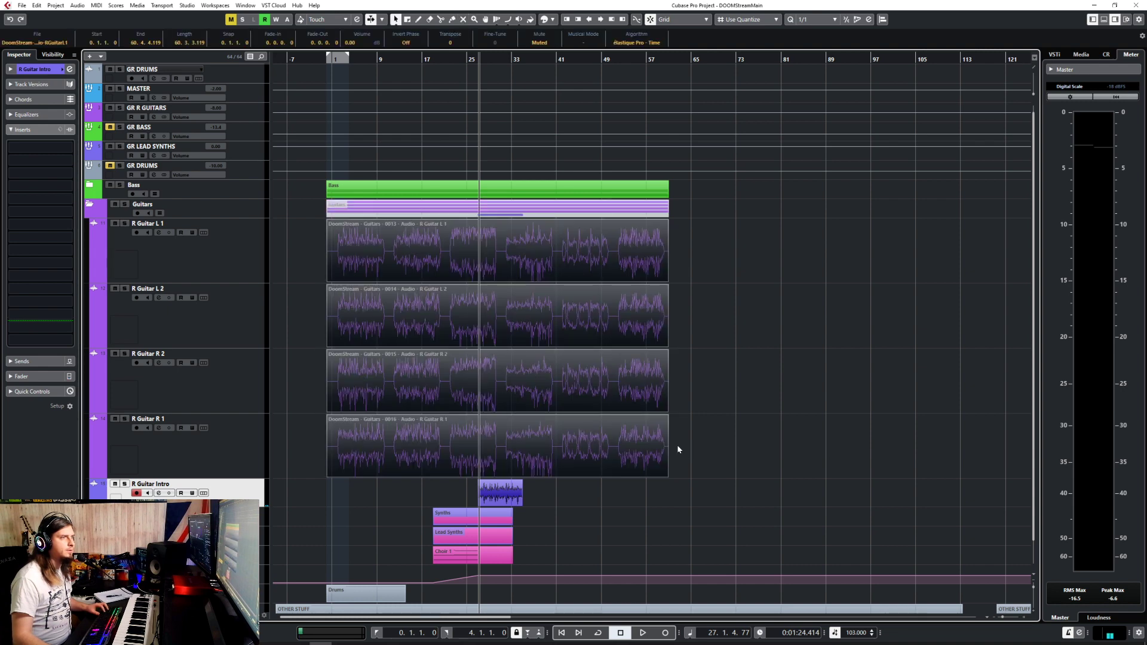
pyautogui.moveTo(371, 263); pyautogui.dragTo(795, 240)
# Play back the choir and intro guitar section from bar 25.
pyautogui.scroll(6, 460, 489)
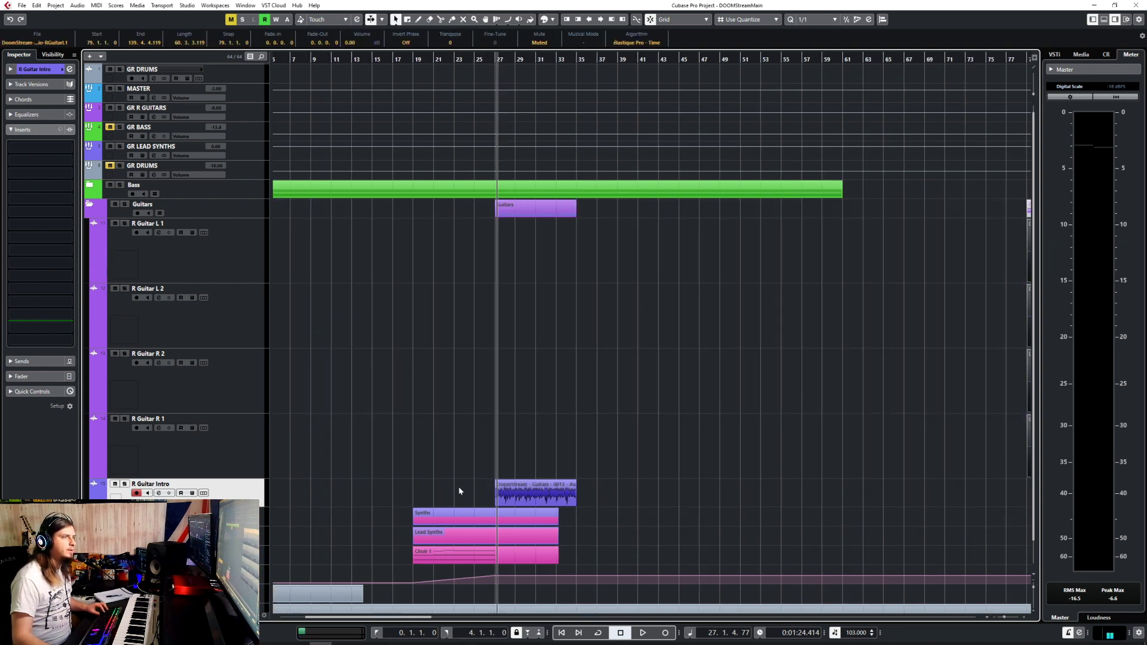
pyautogui.click(502, 91)
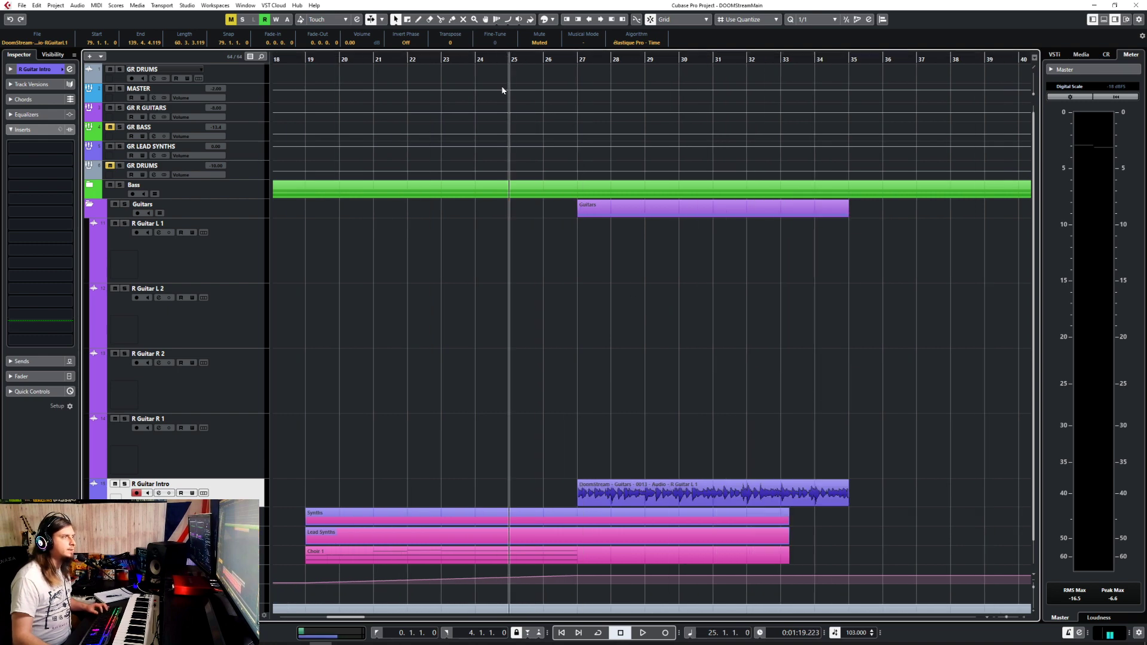
pyautogui.press('space')
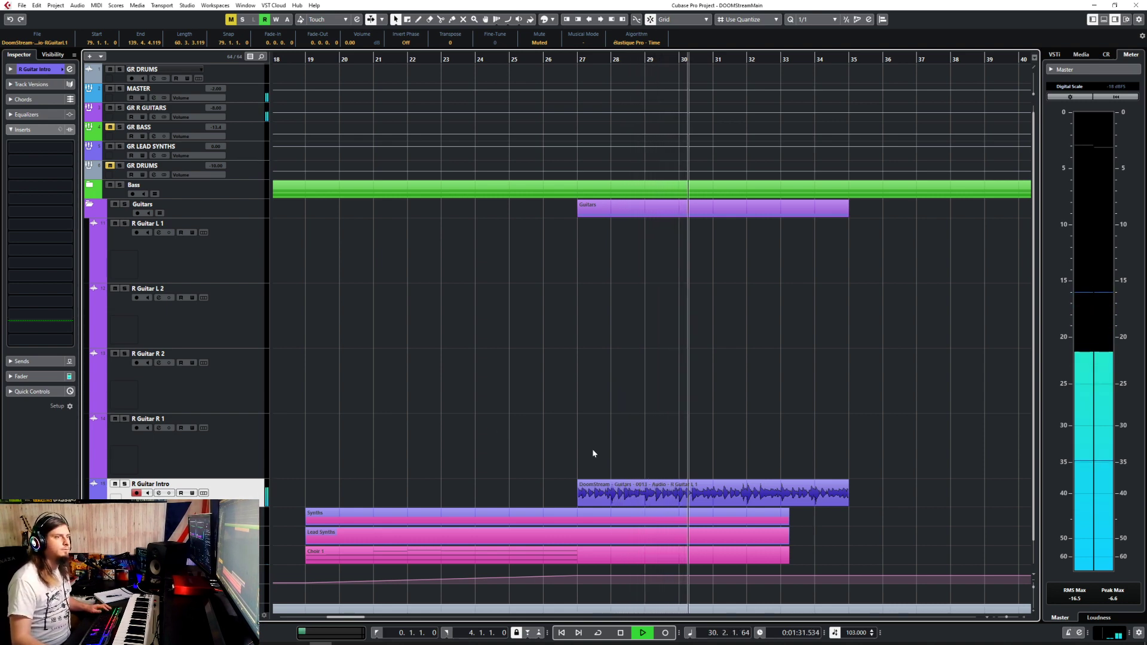
pyautogui.click(759, 498)
pyautogui.press('space')
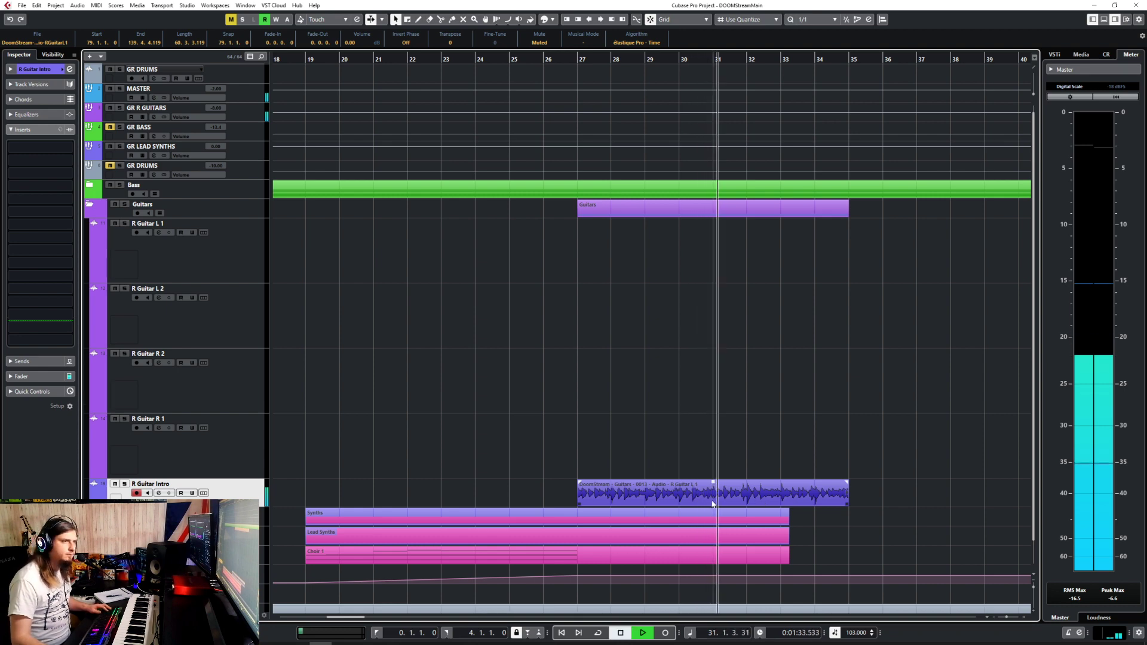
# Split the R Guitar Intro event at bar 31 and delete the part after the cut.
pyautogui.press('3')
pyautogui.click(722, 496)
pyautogui.rightClick(722, 497)
pyautogui.click(732, 495)
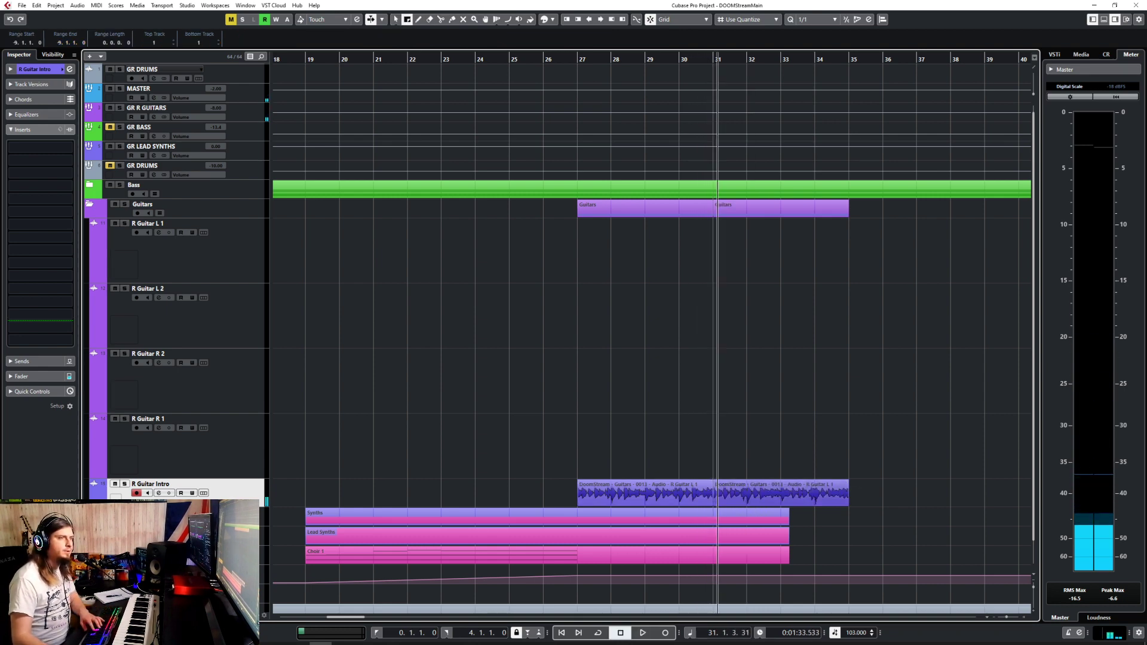
pyautogui.rightClick(723, 495)
pyautogui.click(724, 495)
pyautogui.click(729, 497)
pyautogui.press('Delete')
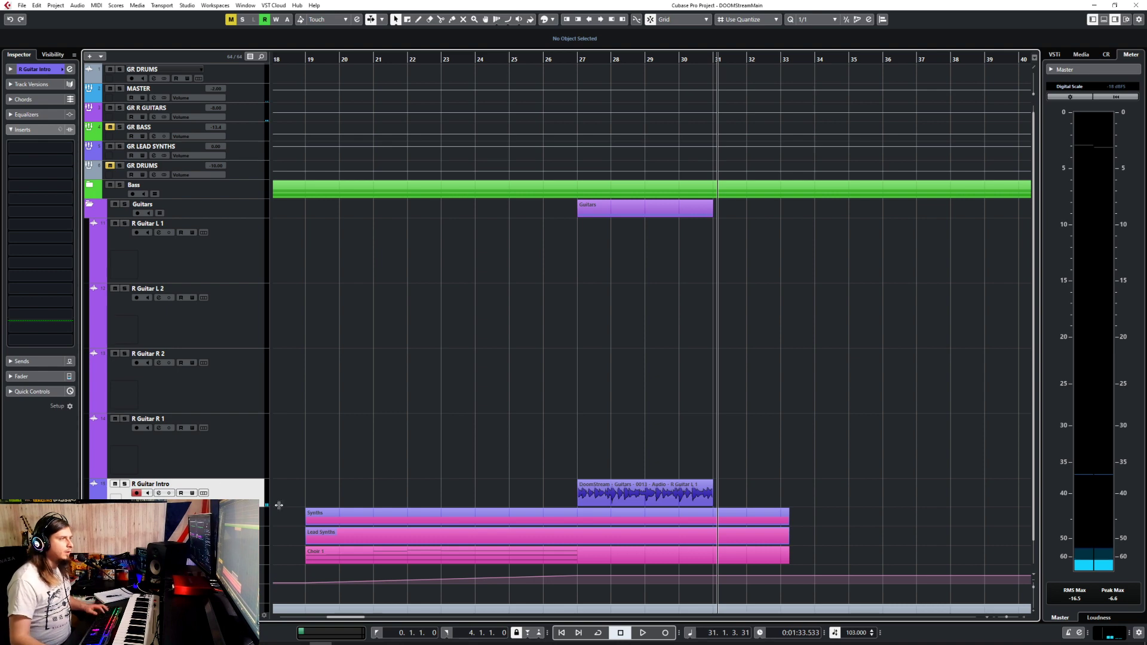
# Insert the Toneforge - Misha Mansoor amp plugin on the R Guitar Intro track and switch its tone to CRCH.
pyautogui.click(51, 144)
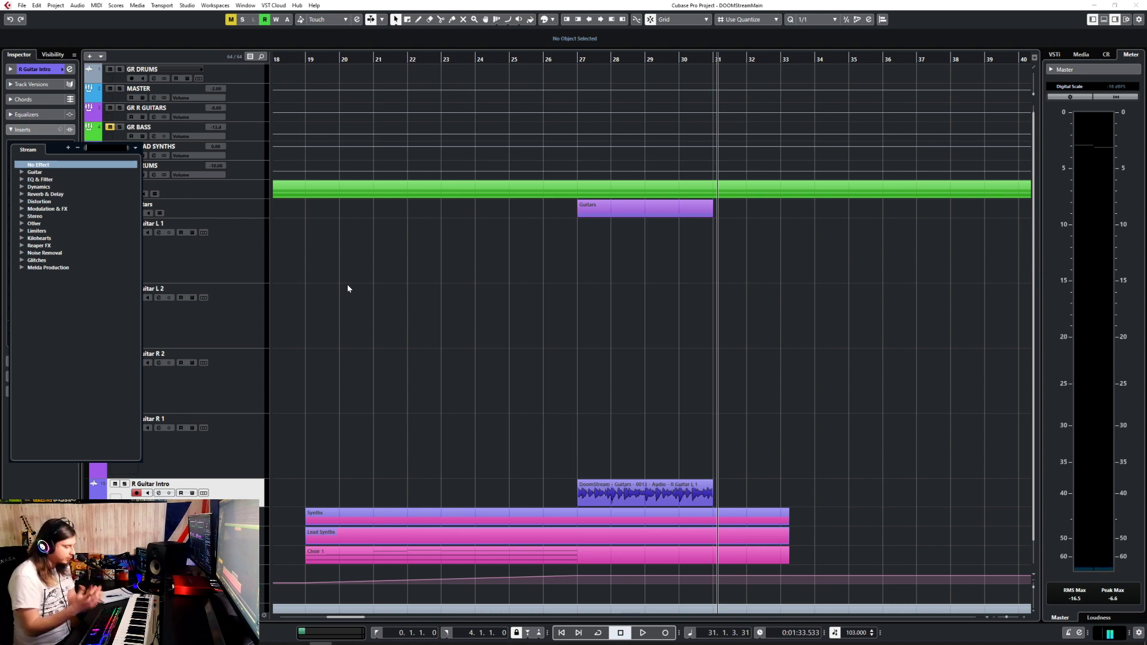
pyautogui.write('ton')
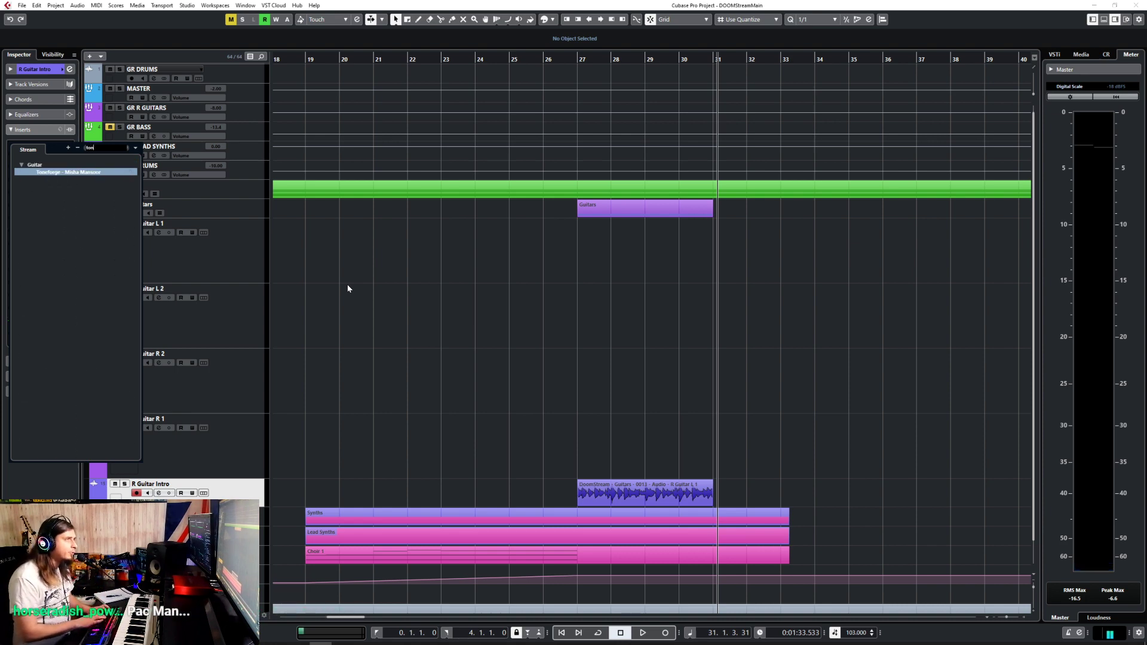
pyautogui.click(90, 172)
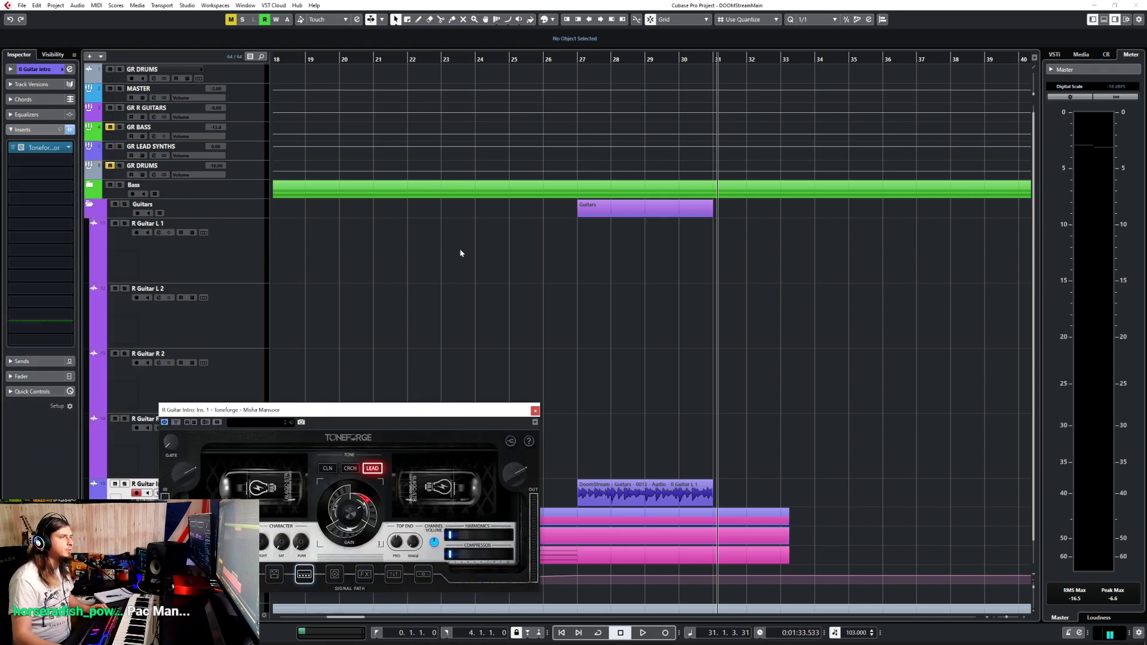
pyautogui.moveTo(315, 414); pyautogui.dragTo(405, 281)
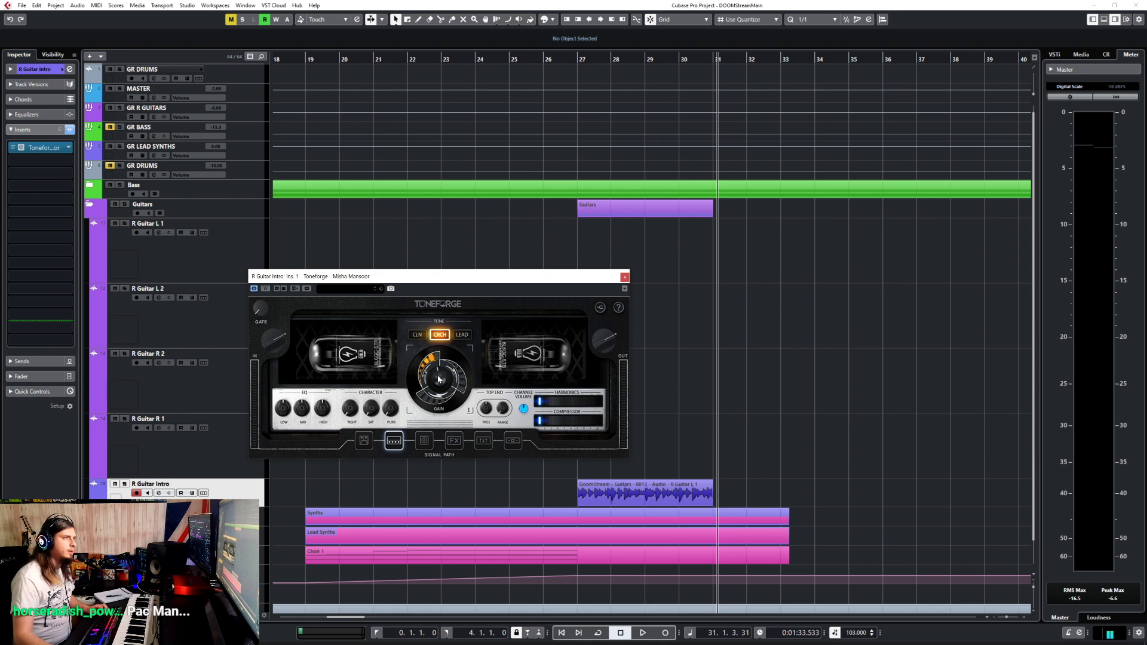
# Set a loop range from bar 27 to bar 31, enable cycling and start playback of the intro guitar.
pyautogui.click(561, 56)
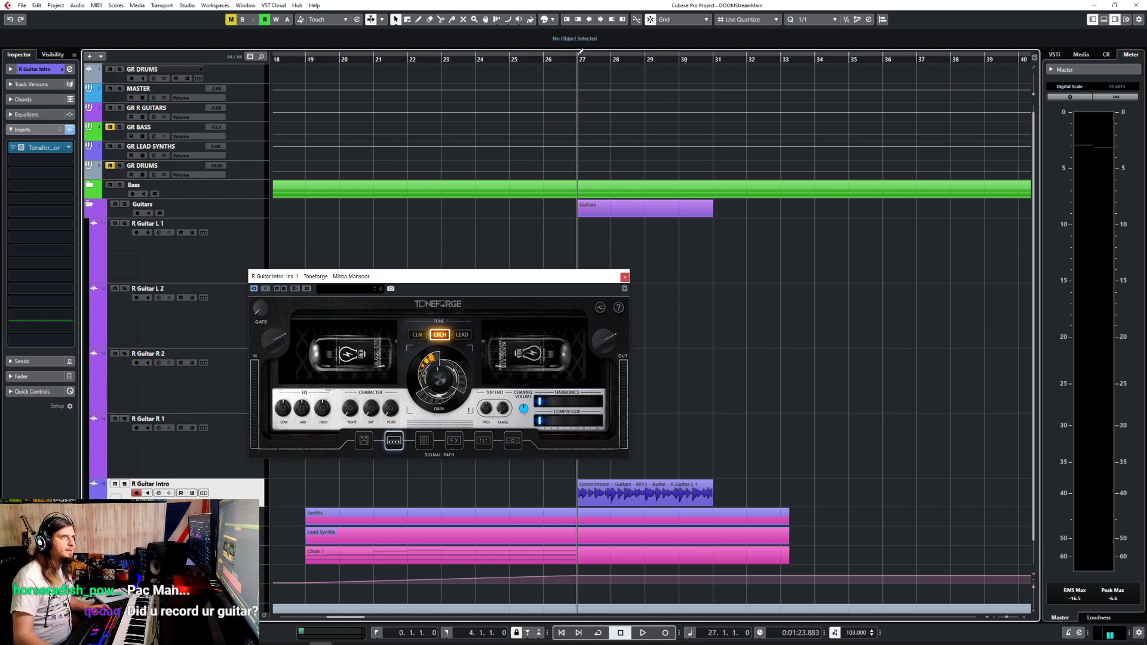
pyautogui.moveTo(578, 54); pyautogui.dragTo(712, 44)
pyautogui.click(598, 635)
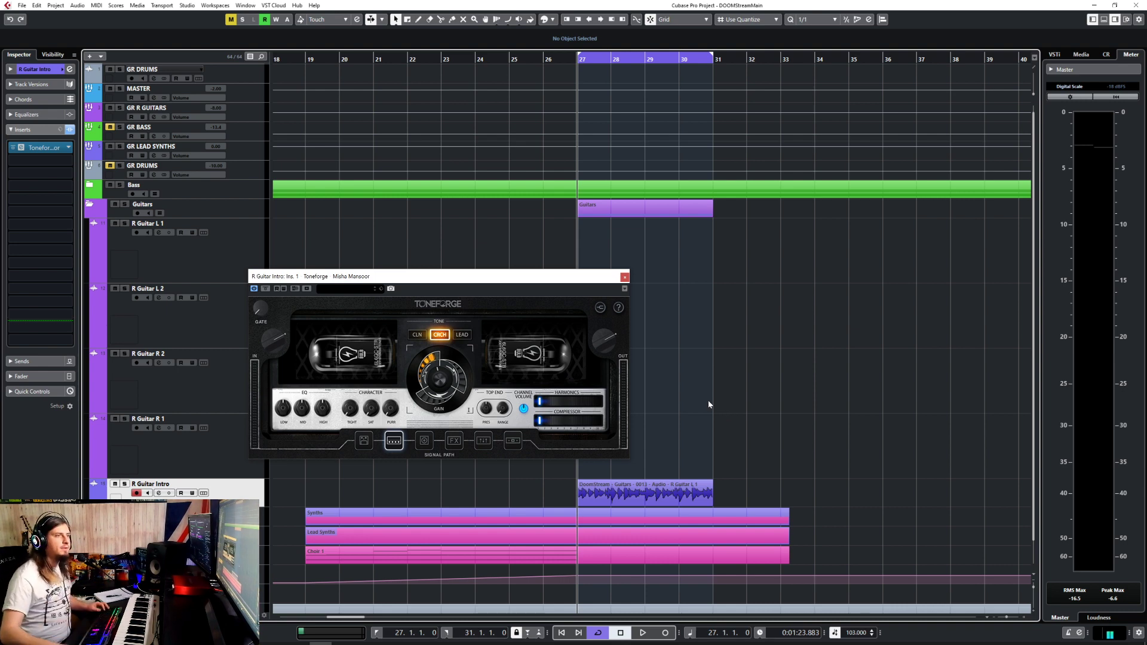
pyautogui.press('space')
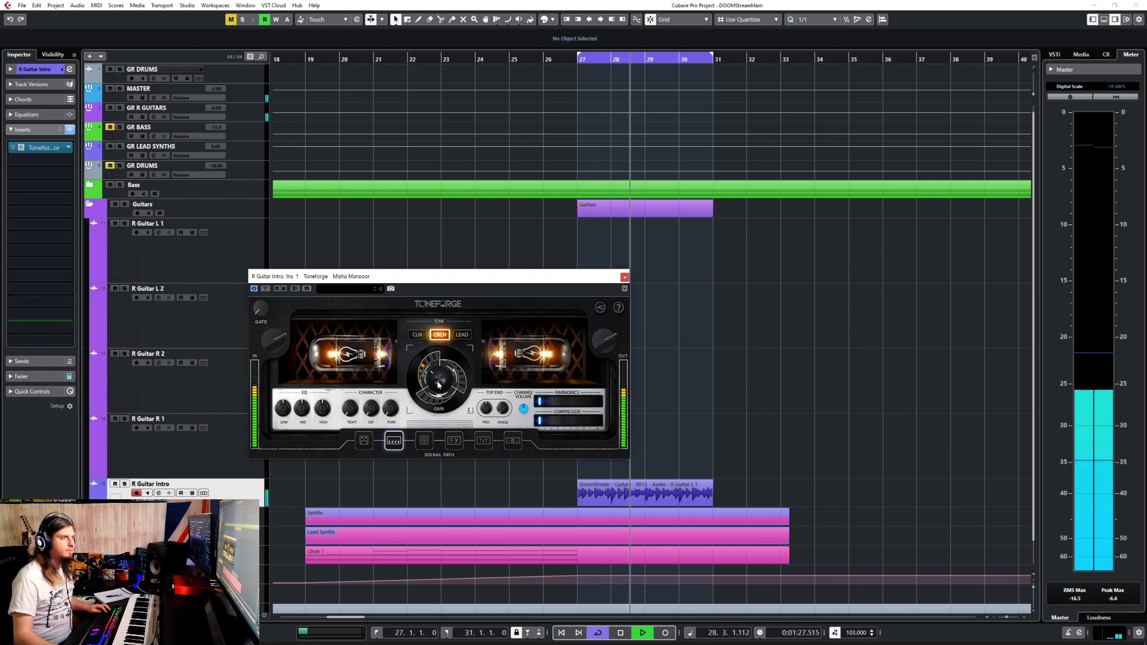
# Adjust Toneforge's input level and set the upper-left knob of the Precision Drive pedal to 100 during looped playback.
pyautogui.moveTo(305, 409); pyautogui.dragTo(309, 403)
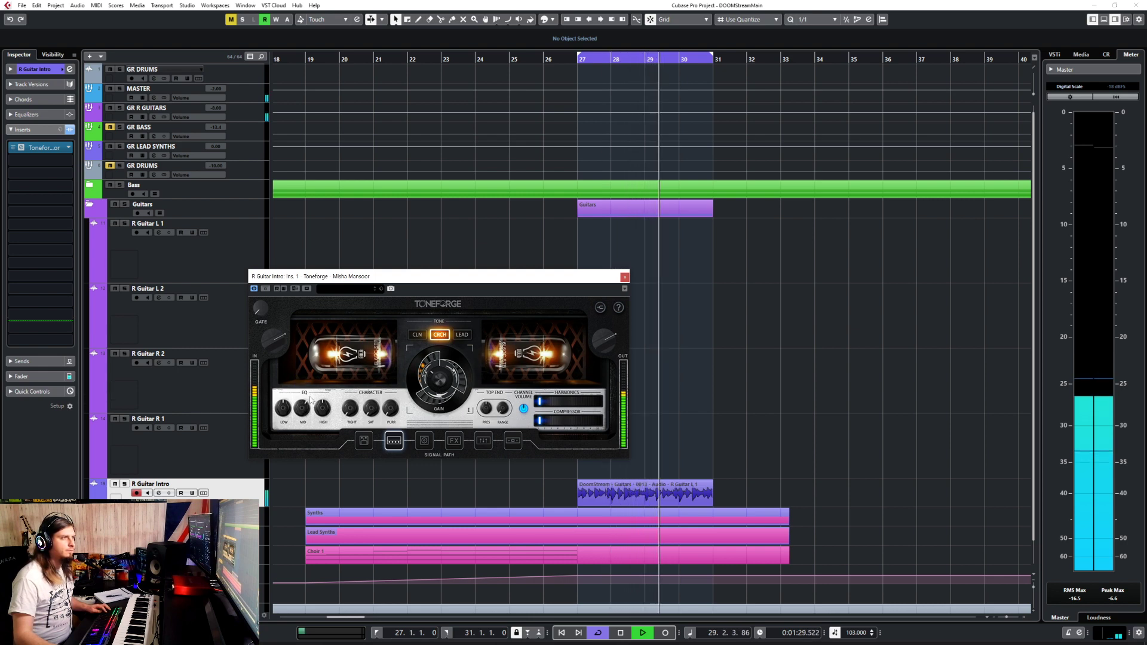
pyautogui.moveTo(276, 340); pyautogui.dragTo(274, 351)
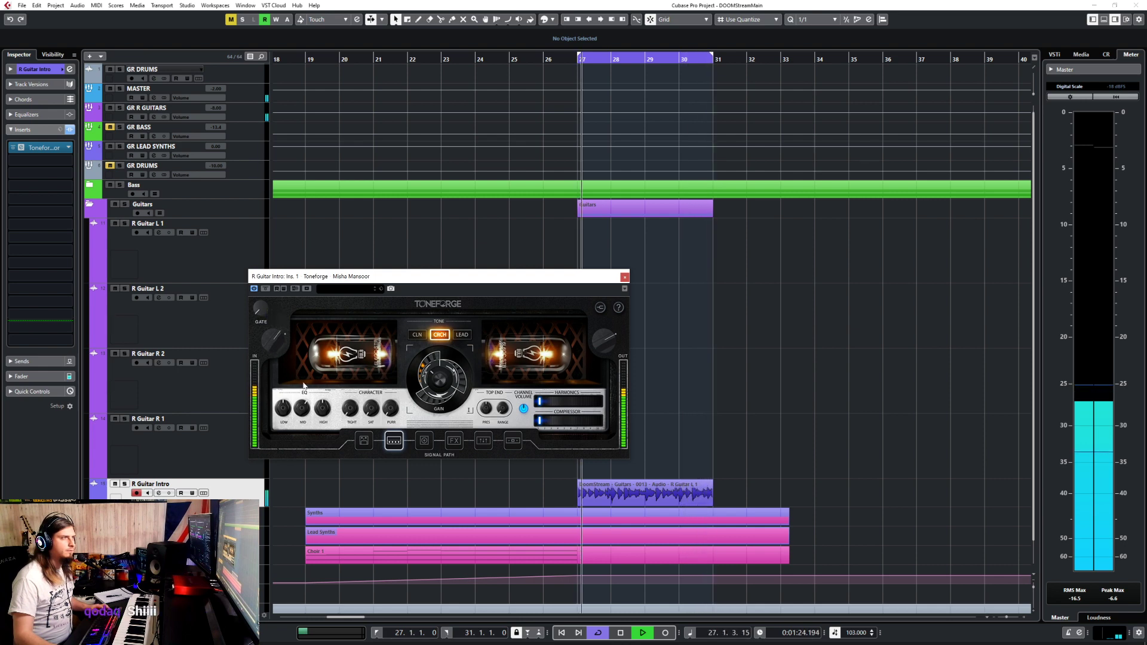
pyautogui.click(363, 440)
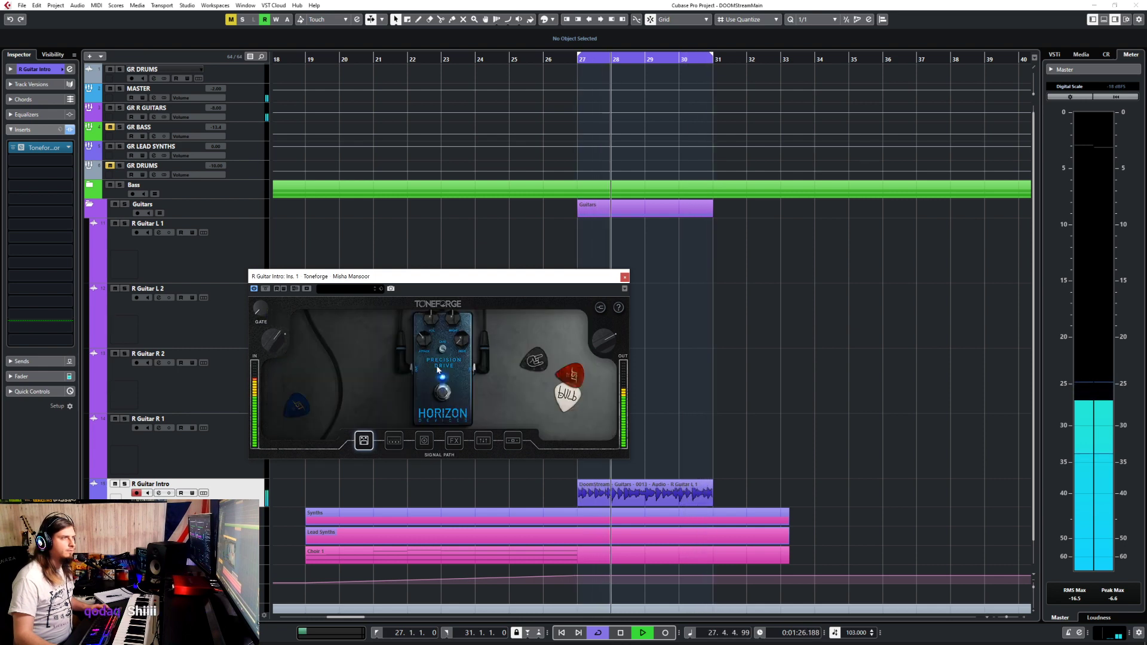
pyautogui.moveTo(423, 332)
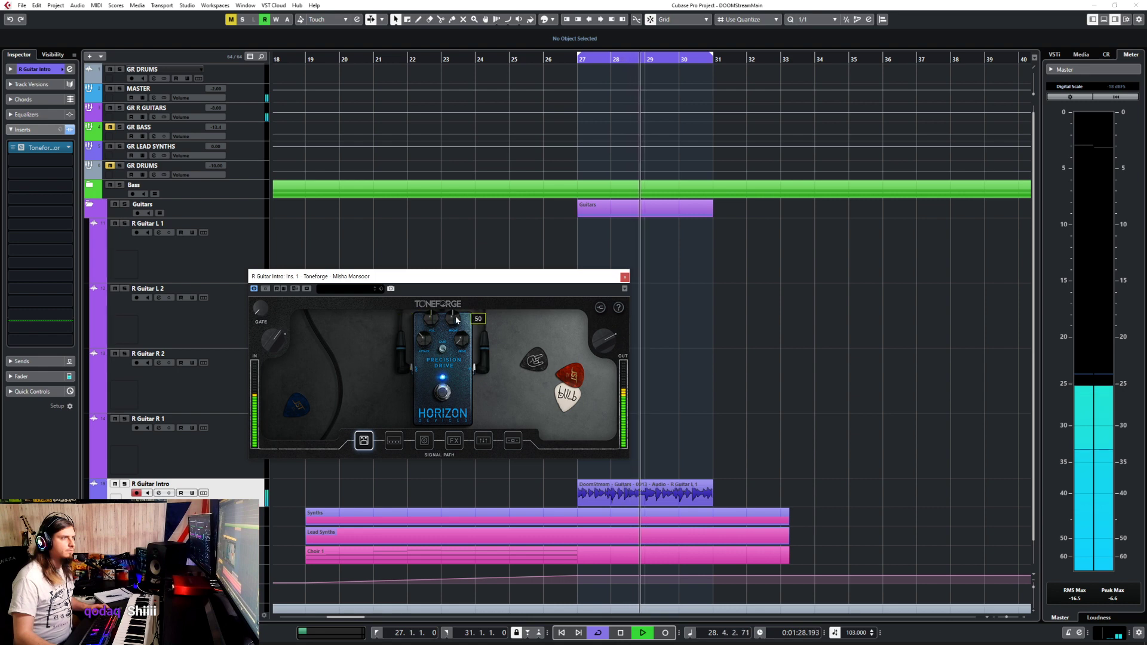
pyautogui.moveTo(426, 337); pyautogui.dragTo(434, 300)
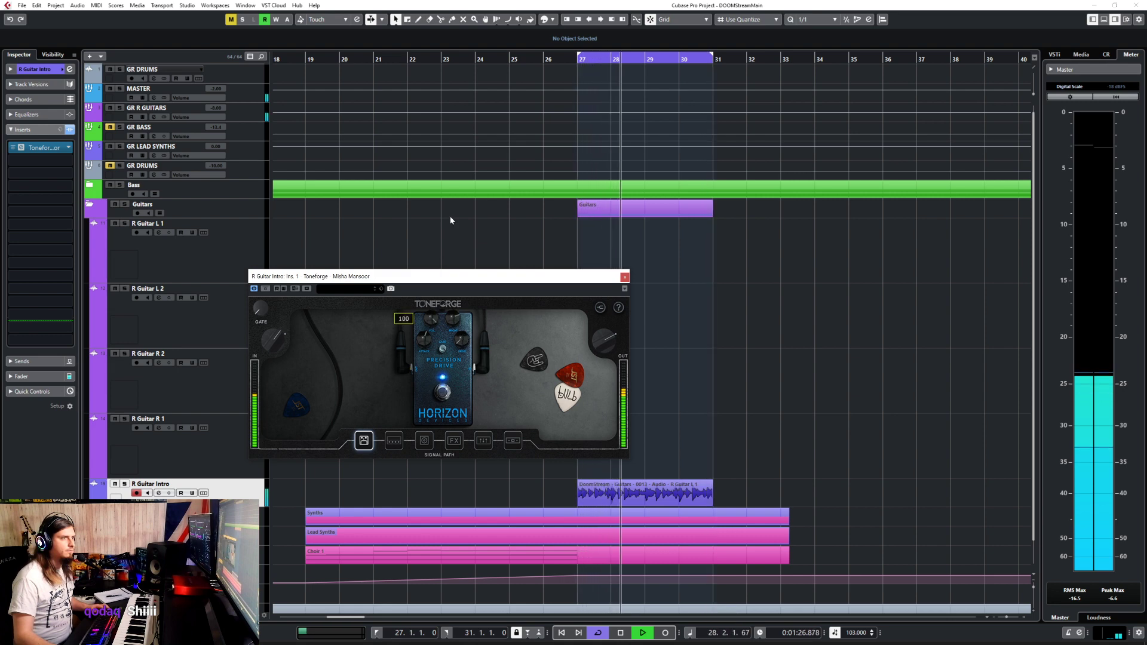
# Adjust the gain on the crunch amp, stop playback and close the plugin window.
pyautogui.click(393, 441)
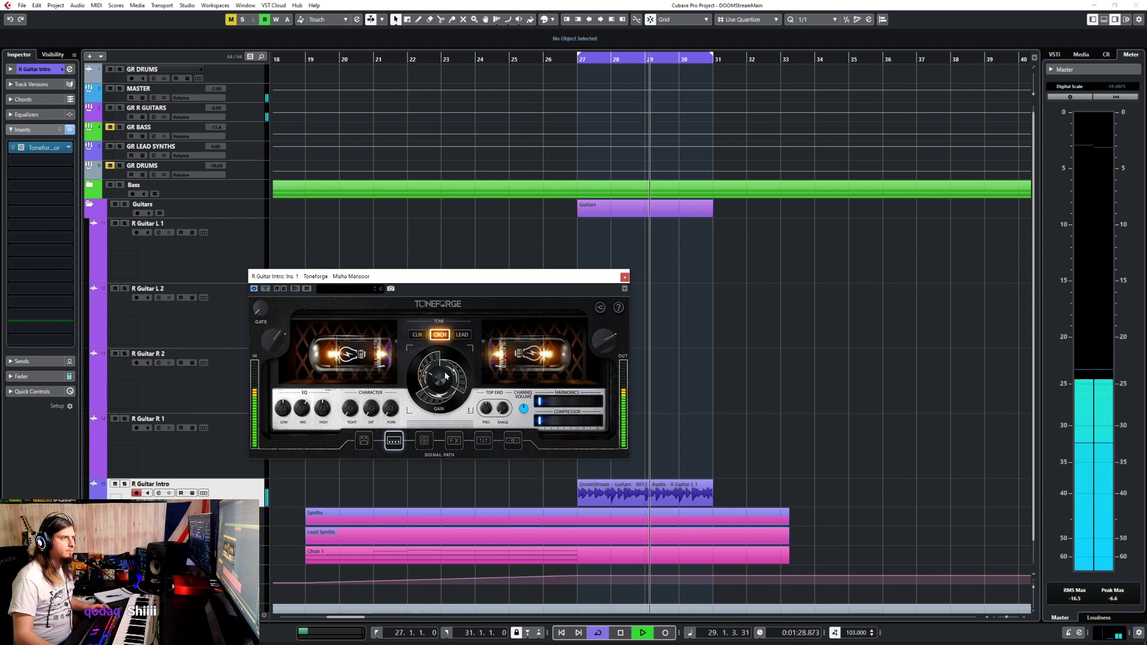
pyautogui.moveTo(437, 378); pyautogui.dragTo(451, 414)
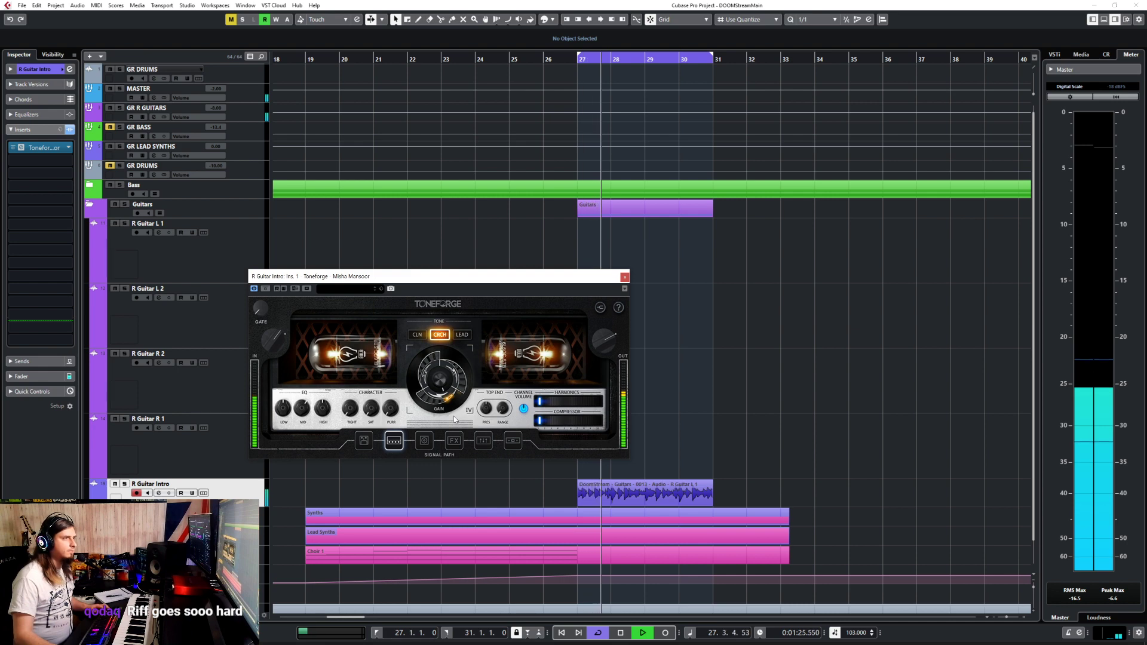
pyautogui.press('space')
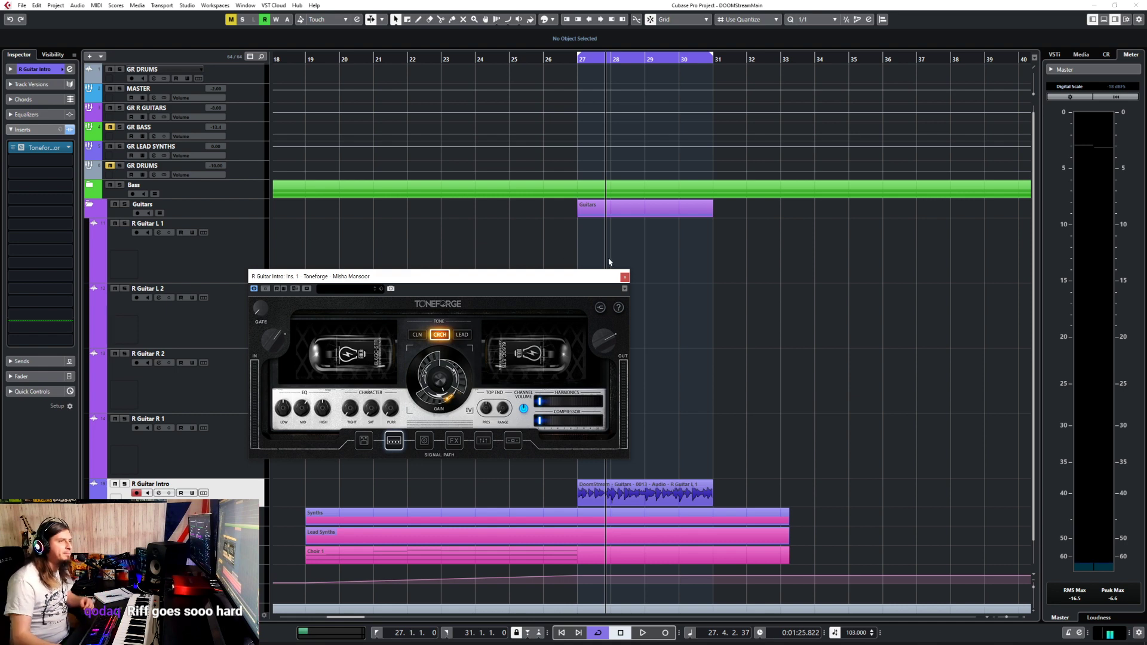
pyautogui.click(625, 278)
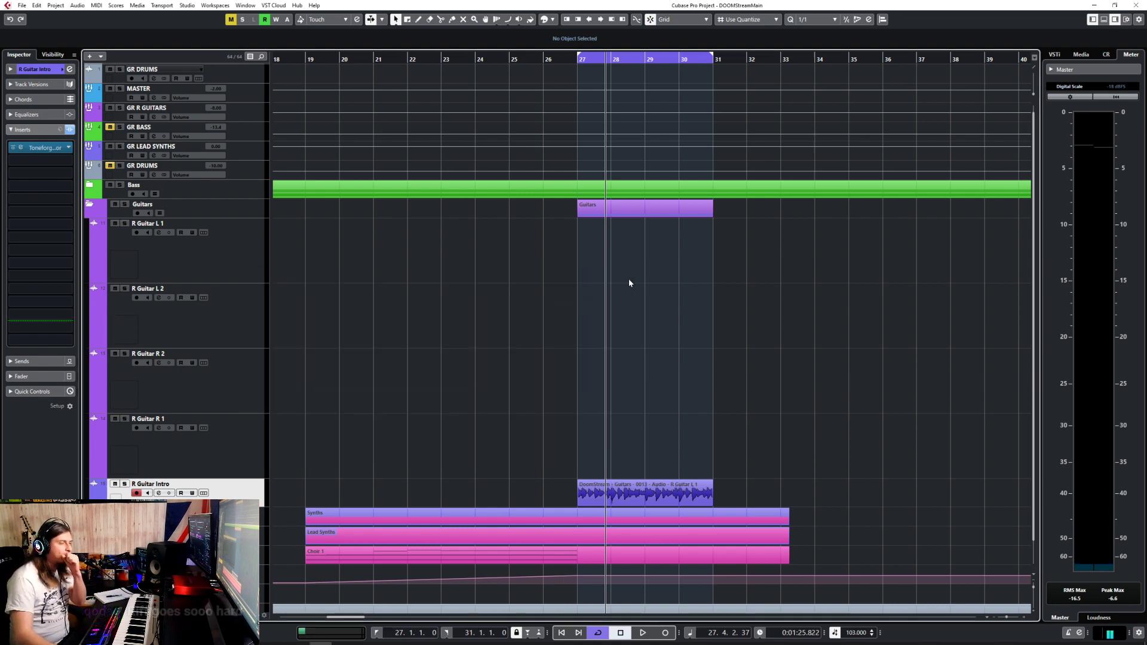
# Place the playhead at bar 26, disable cycling and extend the start of the R Guitar Intro event back to bar 26.
pyautogui.click(544, 60)
pyautogui.click(598, 633)
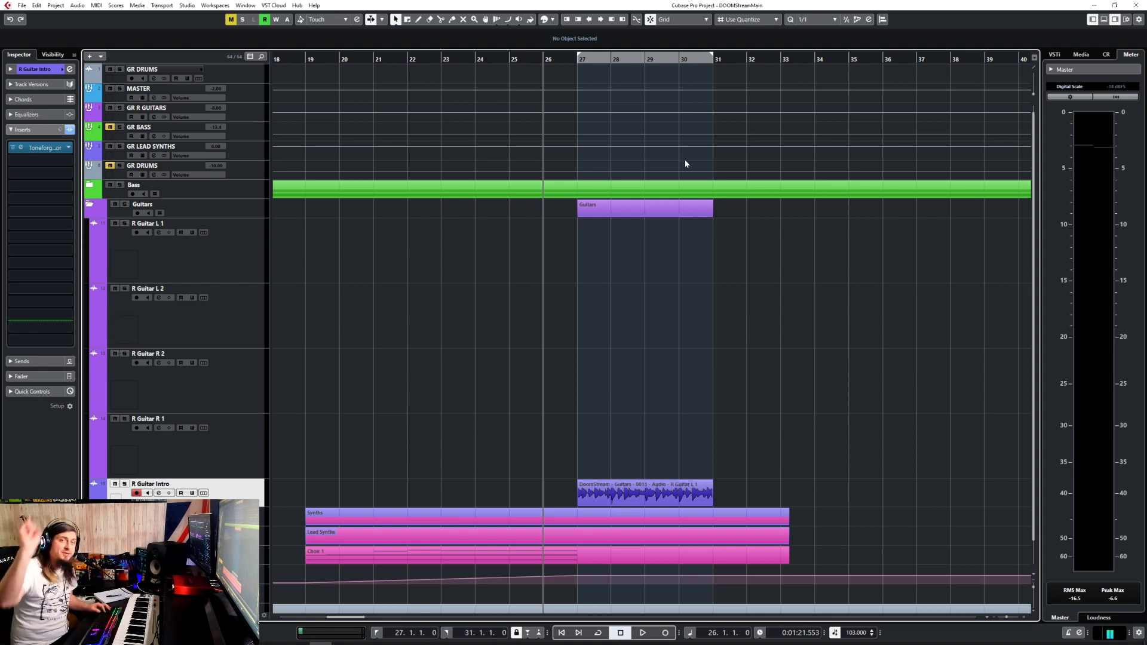
pyautogui.scroll(4, 666, 445)
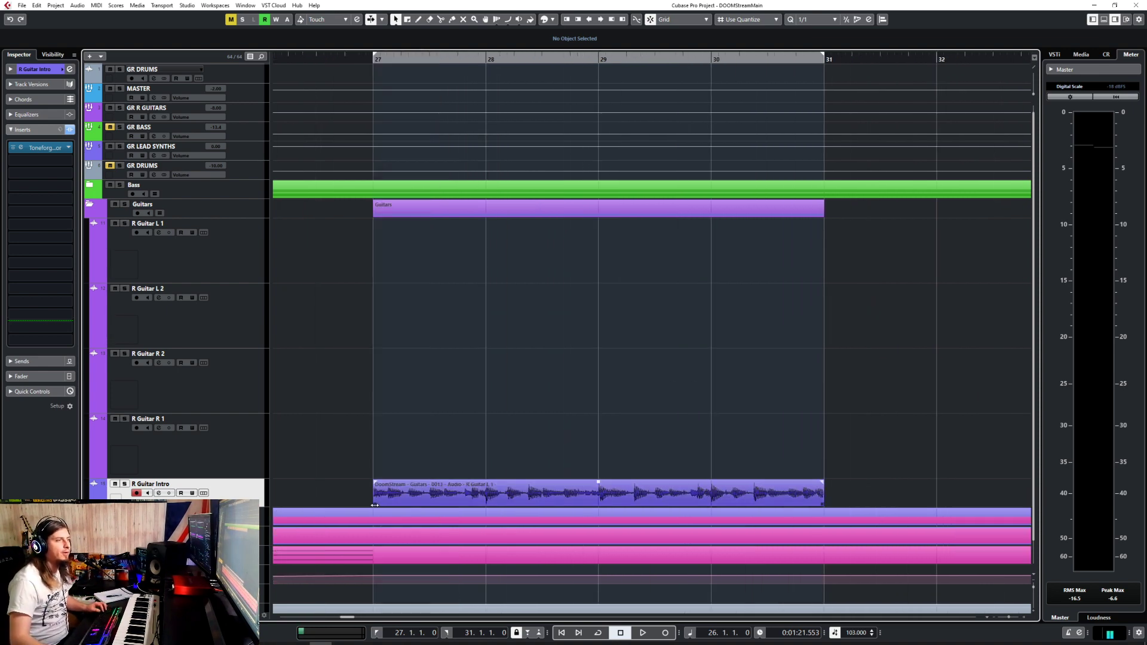
pyautogui.click(651, 494)
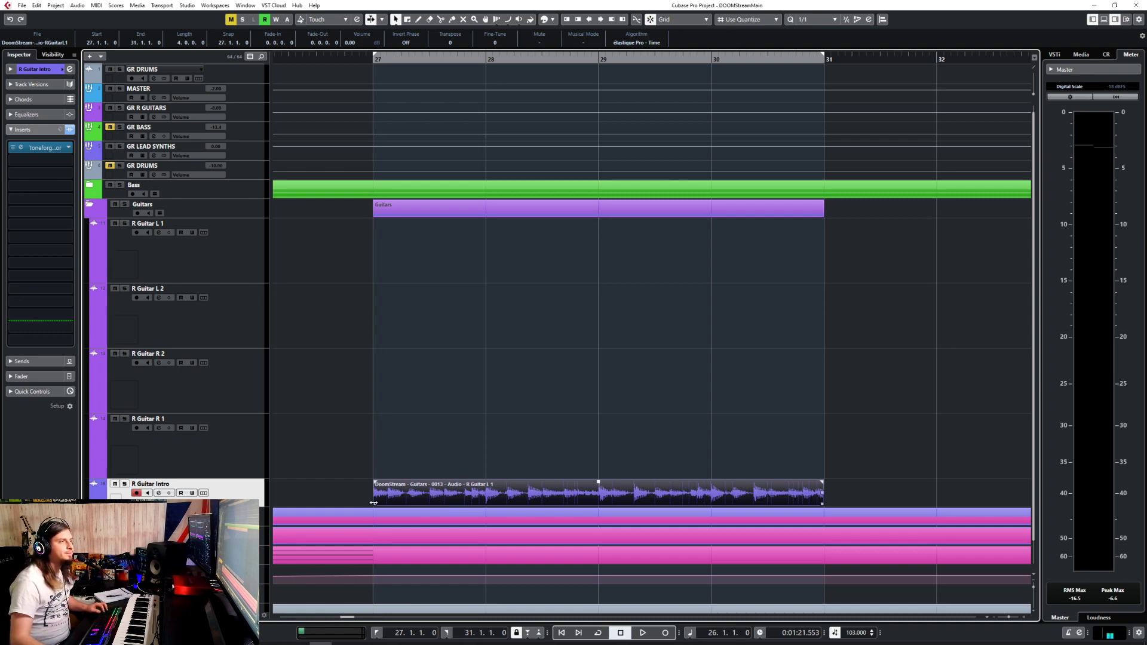
pyautogui.moveTo(374, 503); pyautogui.dragTo(278, 504)
pyautogui.scroll(-3, 435, 401)
pyautogui.scroll(6, 415, 467)
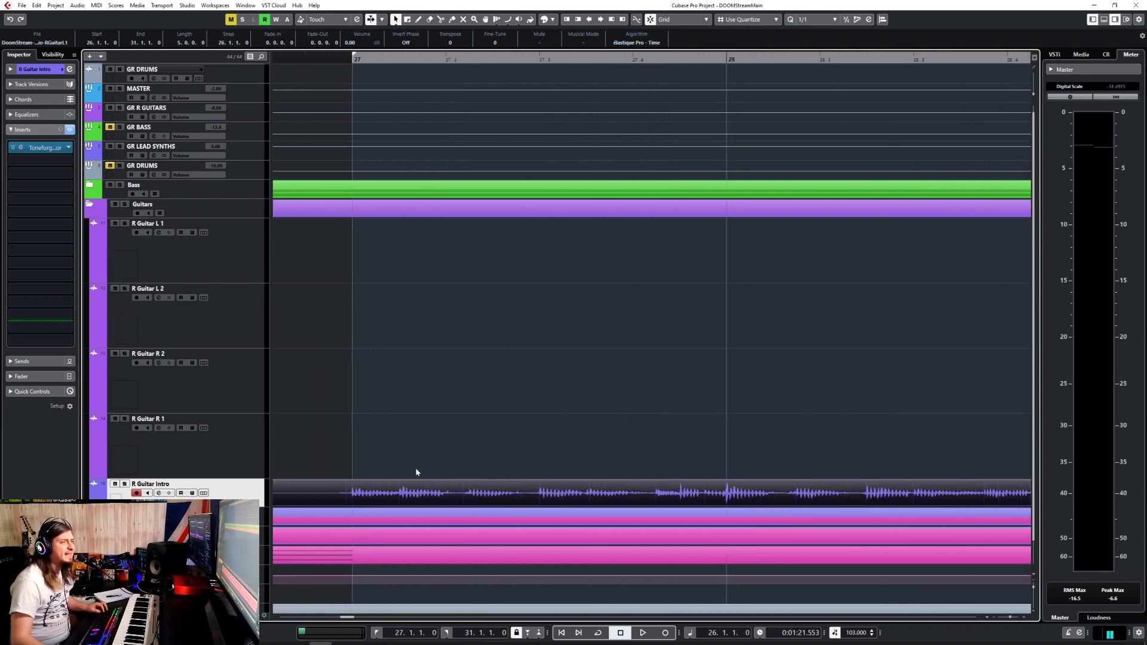
# Set the quantize grid to 1/8 and trim the start of the R Guitar Intro event to 26.4.3.
pyautogui.scroll(-5, 417, 472)
pyautogui.click(816, 19)
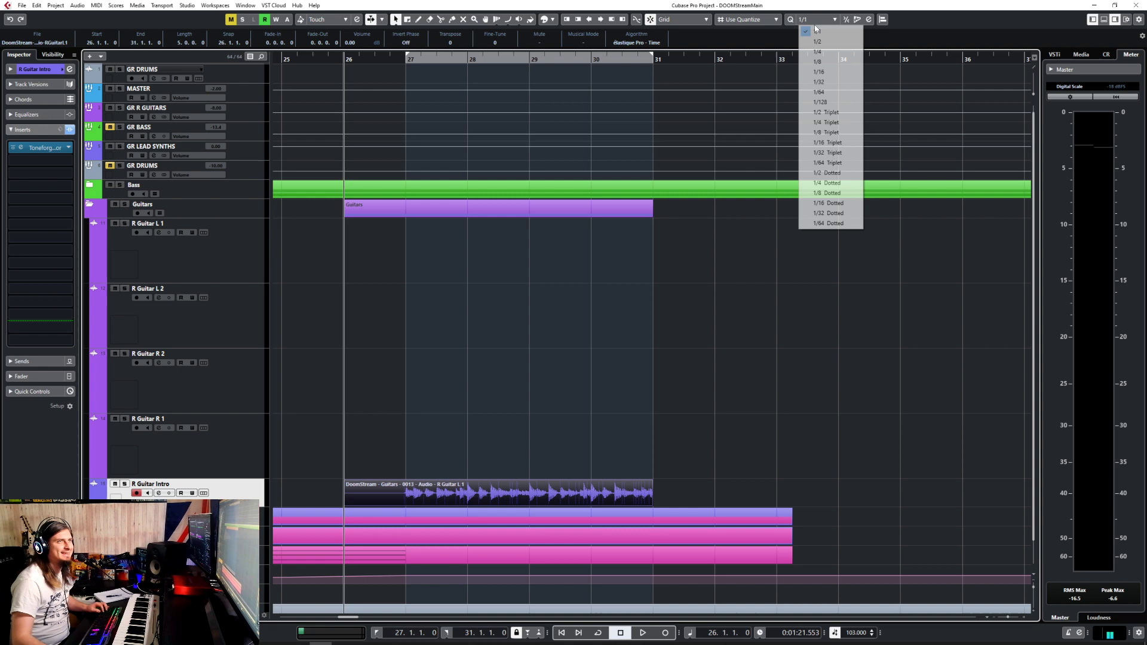
pyautogui.click(828, 62)
pyautogui.moveTo(347, 503); pyautogui.dragTo(399, 515)
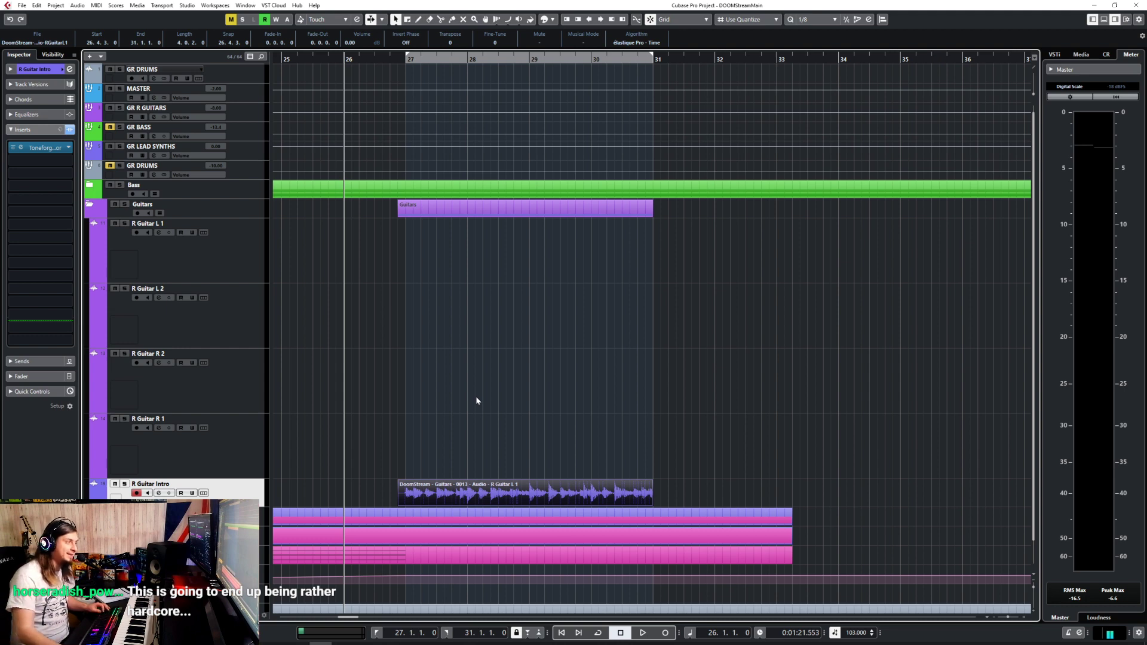
# Play back from bar 26 and add a choir volume automation point at bar 27 that drops the level to -∞.
pyautogui.press('space')
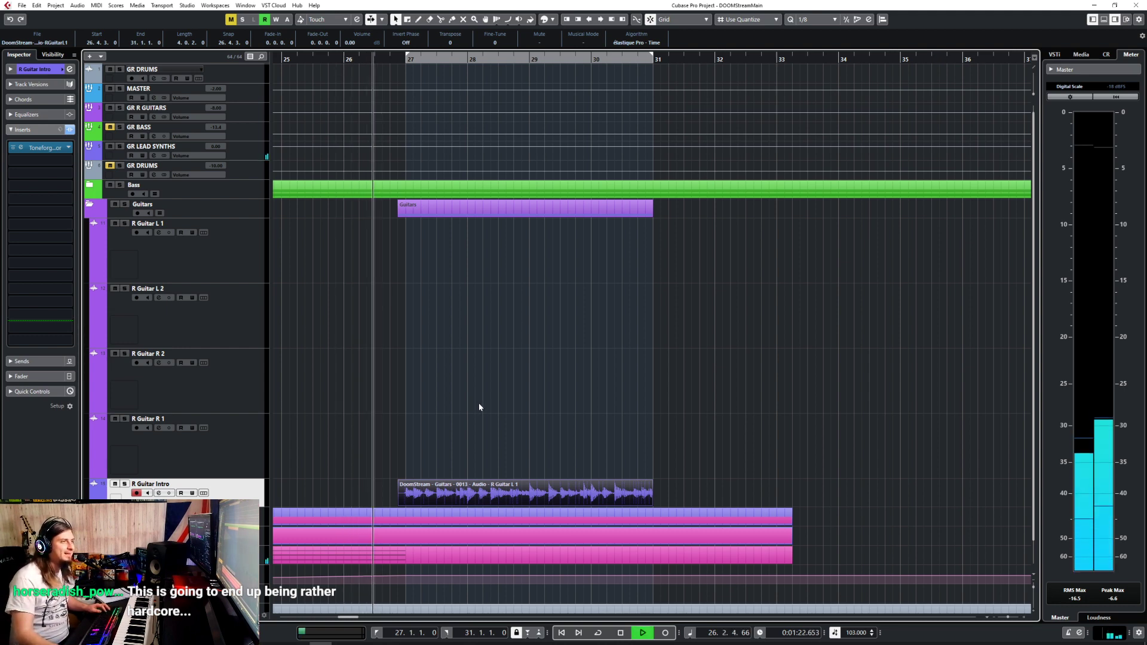
pyautogui.scroll(-1, 346, 457)
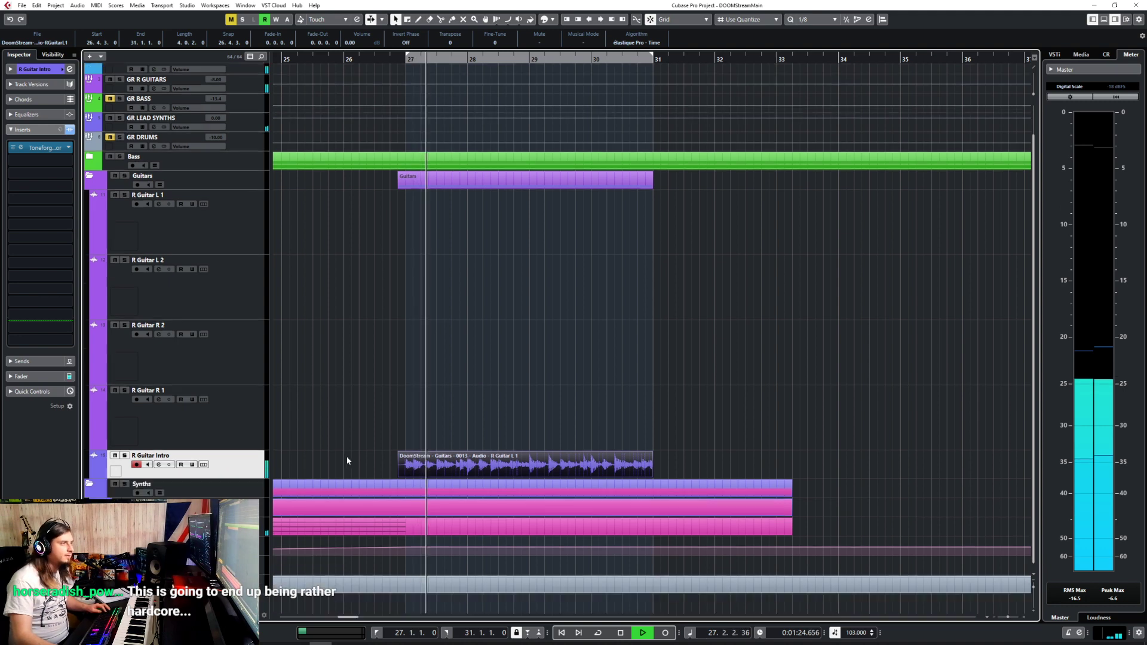
pyautogui.click(405, 555)
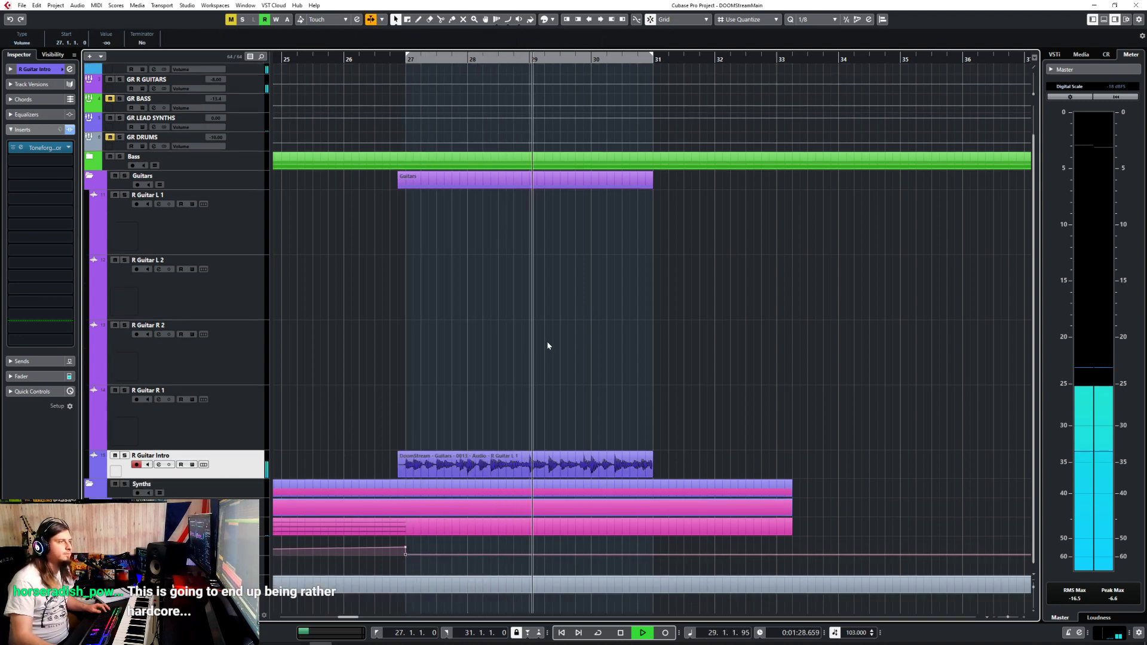
pyautogui.scroll(-3, 547, 344)
pyautogui.hscroll(5, 548, 343)
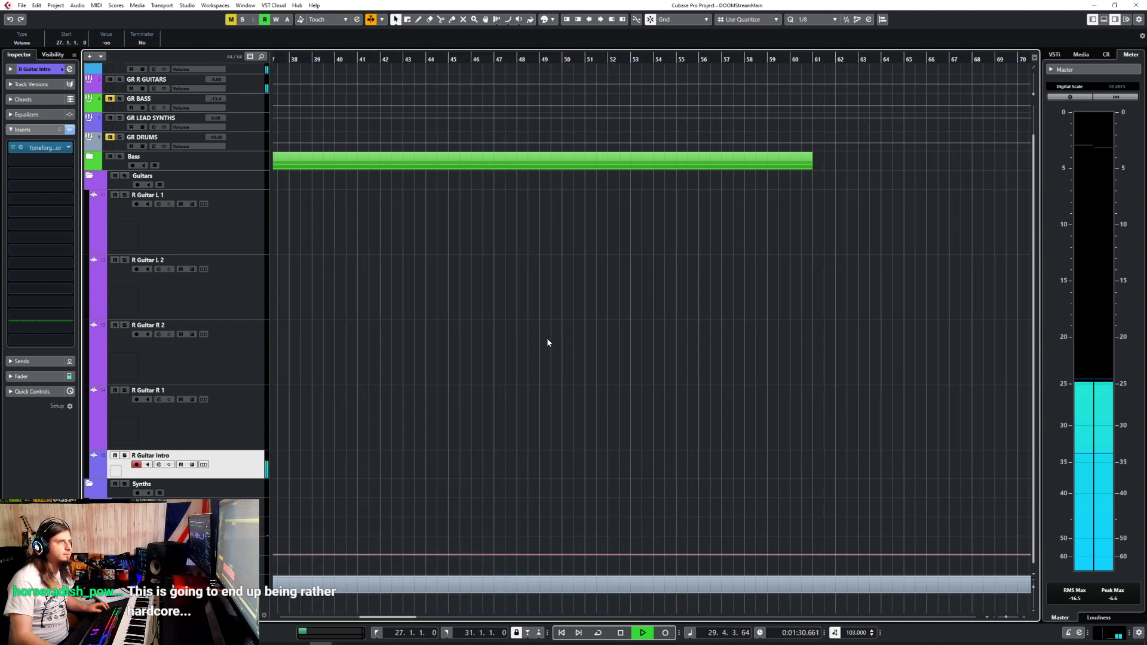
pyautogui.scroll(-2, 547, 343)
pyautogui.hscroll(-5, 547, 343)
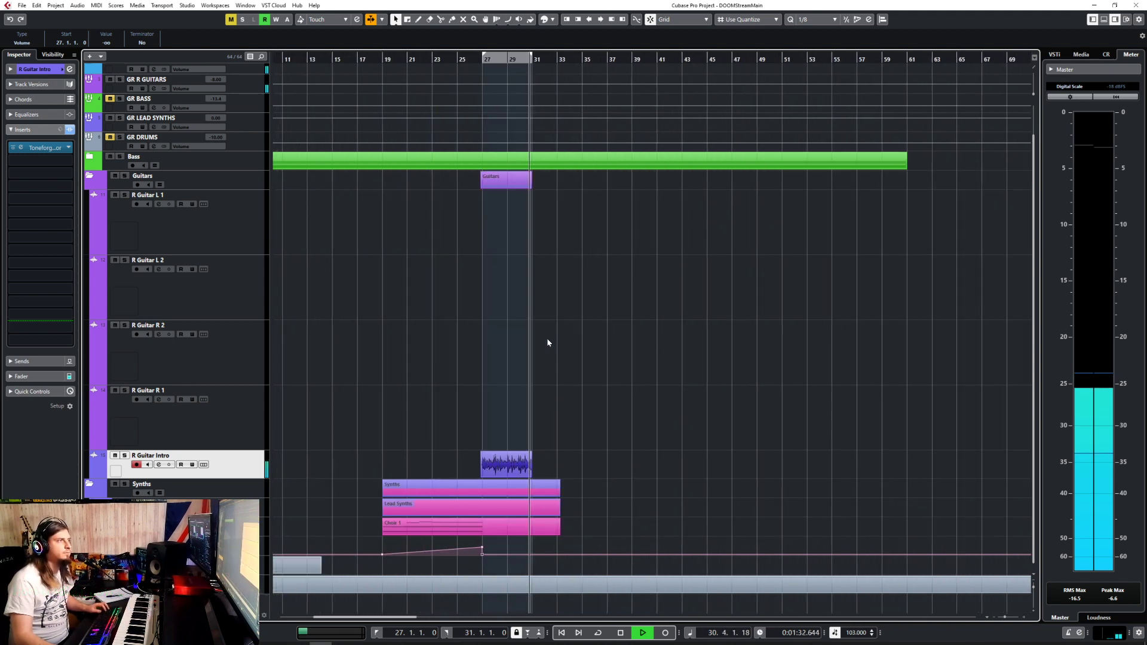
pyautogui.press('space')
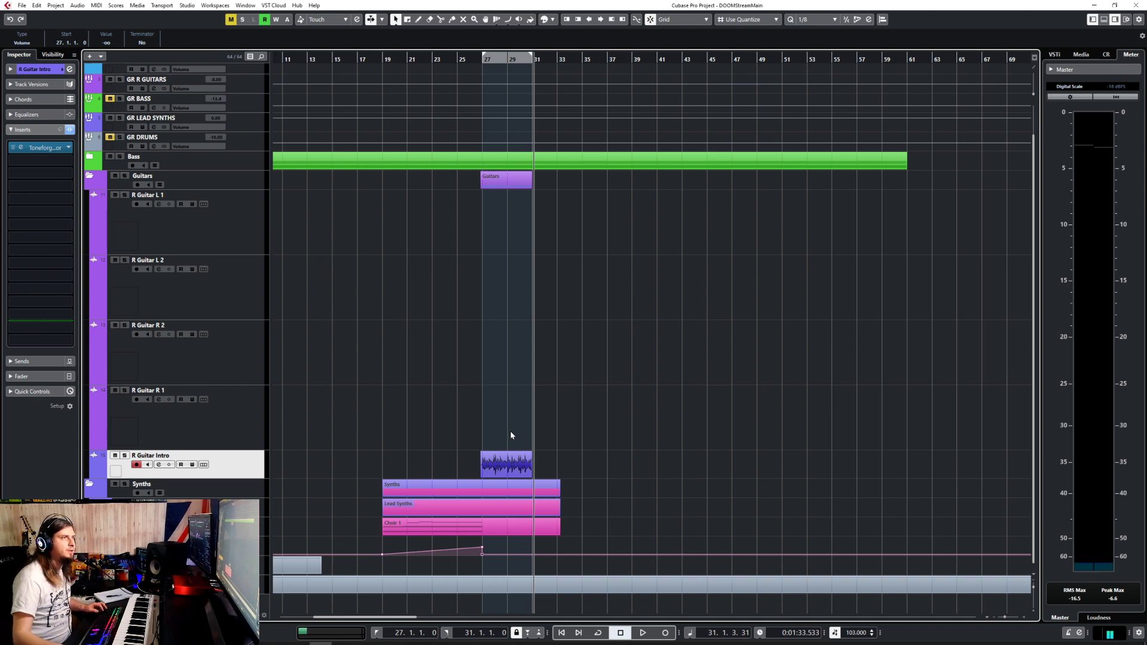
# Select the four muted R Guitar events at bar 79, activate the Split tool and set the quantize grid to 1/1.
pyautogui.hscroll(5, 513, 437)
pyautogui.scroll(1, 322, 197)
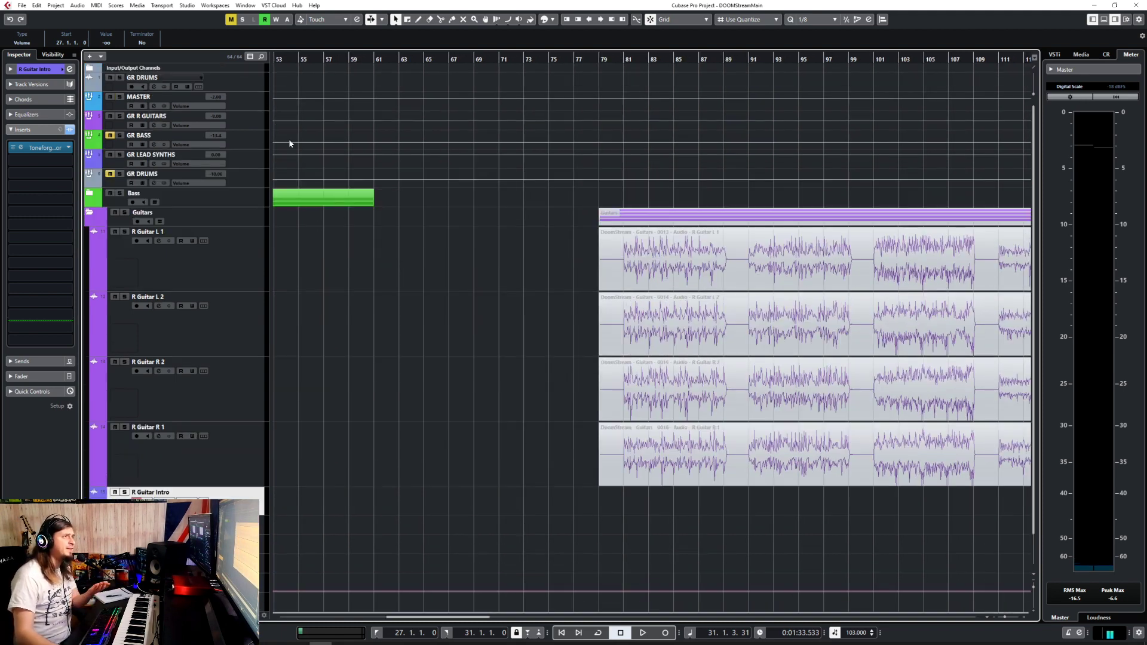
pyautogui.scroll(-1, 358, 247)
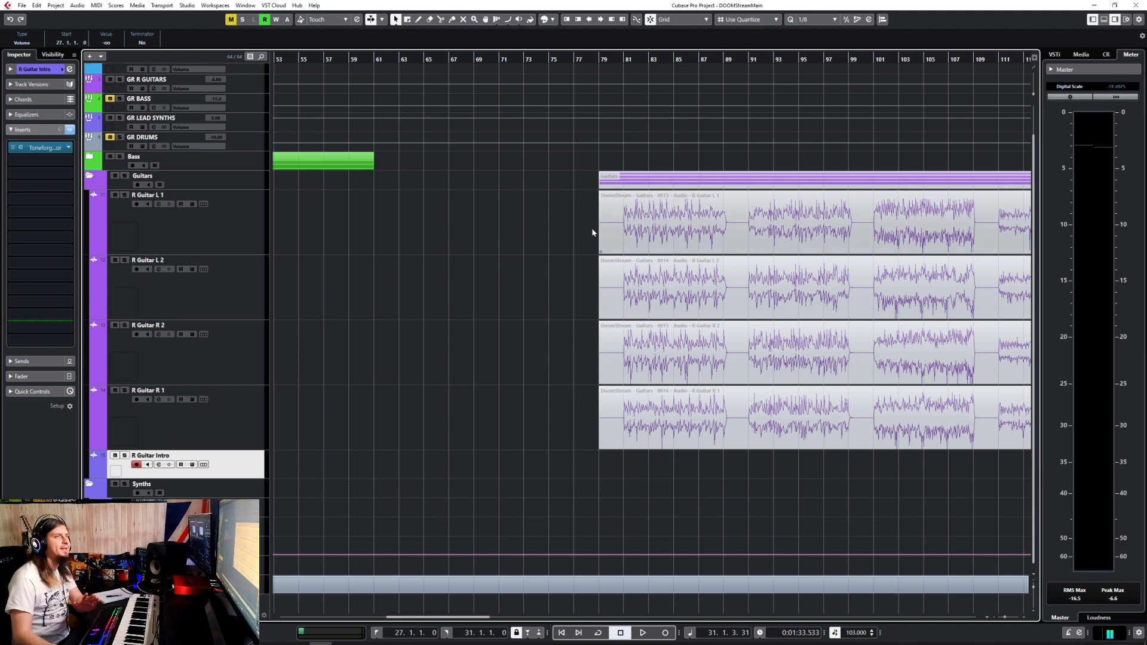
pyautogui.moveTo(574, 224); pyautogui.dragTo(655, 439)
pyautogui.click(651, 22)
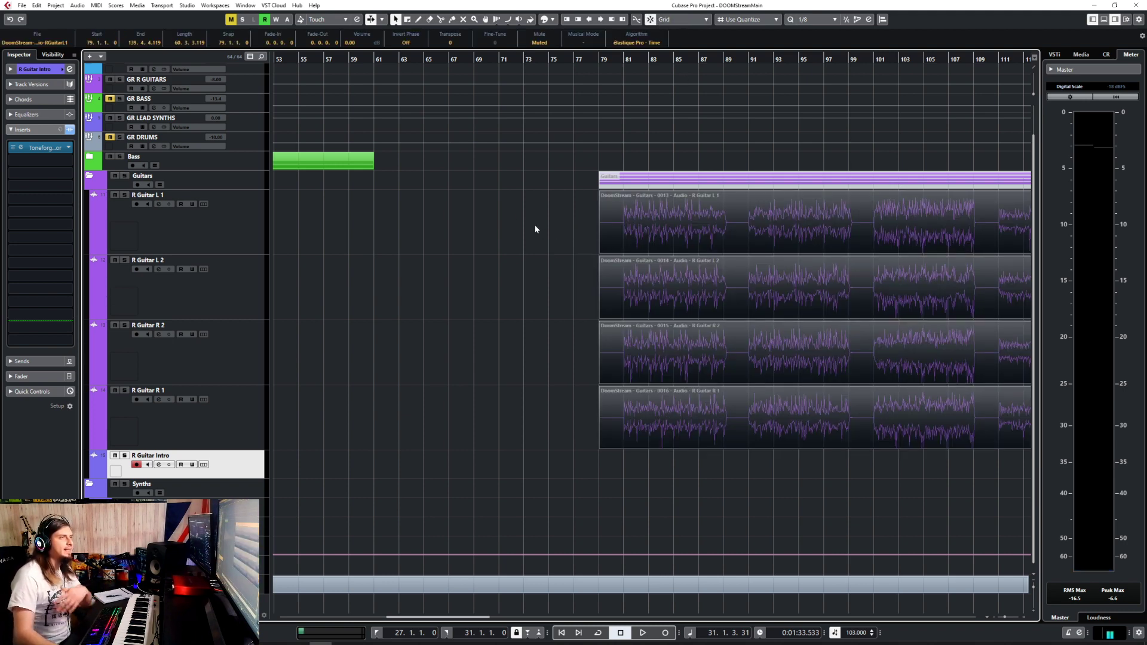
pyautogui.rightClick(528, 239)
pyautogui.click(571, 239)
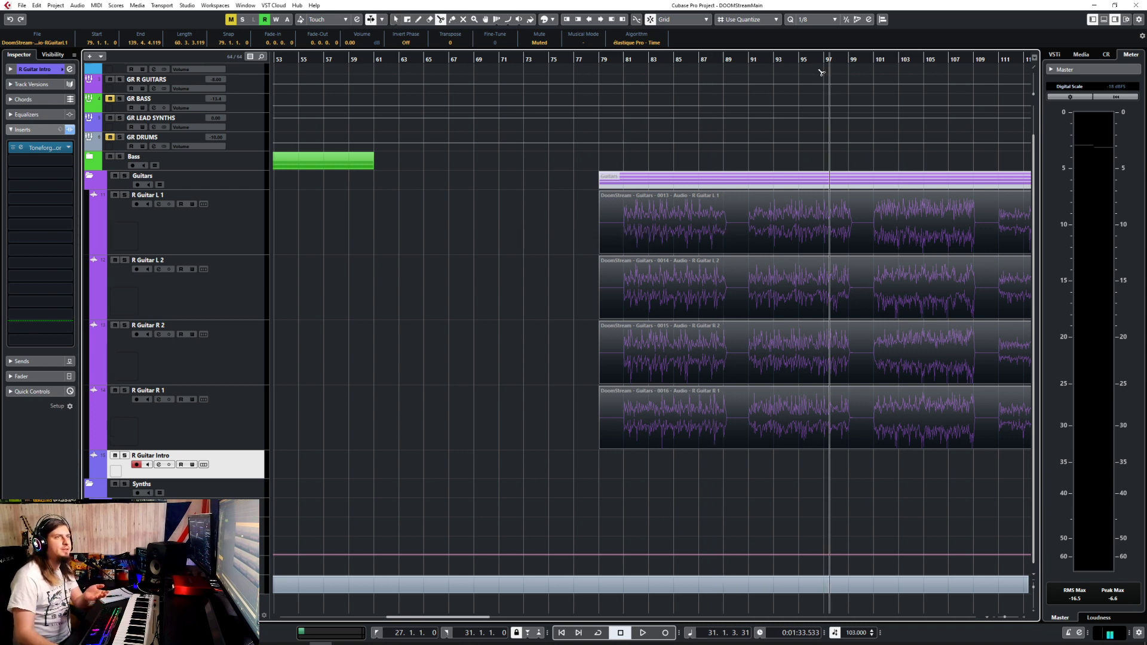
pyautogui.click(813, 19)
pyautogui.click(816, 31)
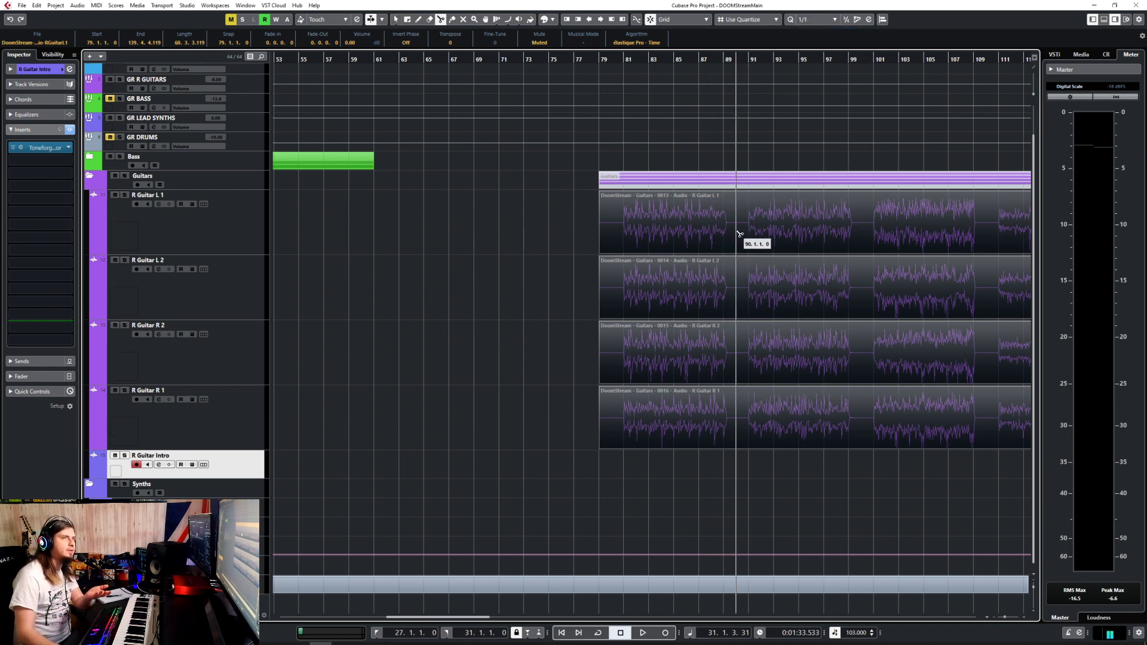
# Try to split the four muted R Guitar events at bar 89 and select the section before the cut, undoing the split.
pyautogui.click(724, 237)
pyautogui.press('1')
pyautogui.click(701, 228)
pyautogui.moveTo(501, 235); pyautogui.dragTo(654, 454)
pyautogui.hotkey('ctrl', 'z')
pyautogui.hscroll(-6, 646, 449)
pyautogui.scroll(5, 497, 293)
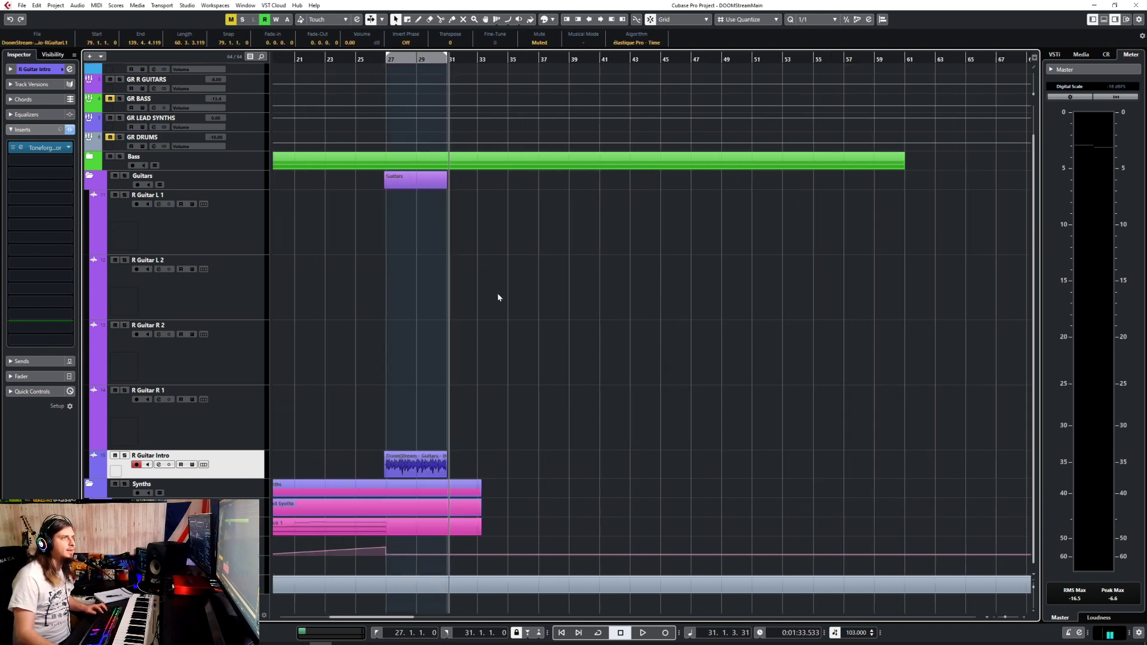
pyautogui.hscroll(-4, 497, 293)
pyautogui.scroll(1, 707, 330)
pyautogui.scroll(2, 708, 330)
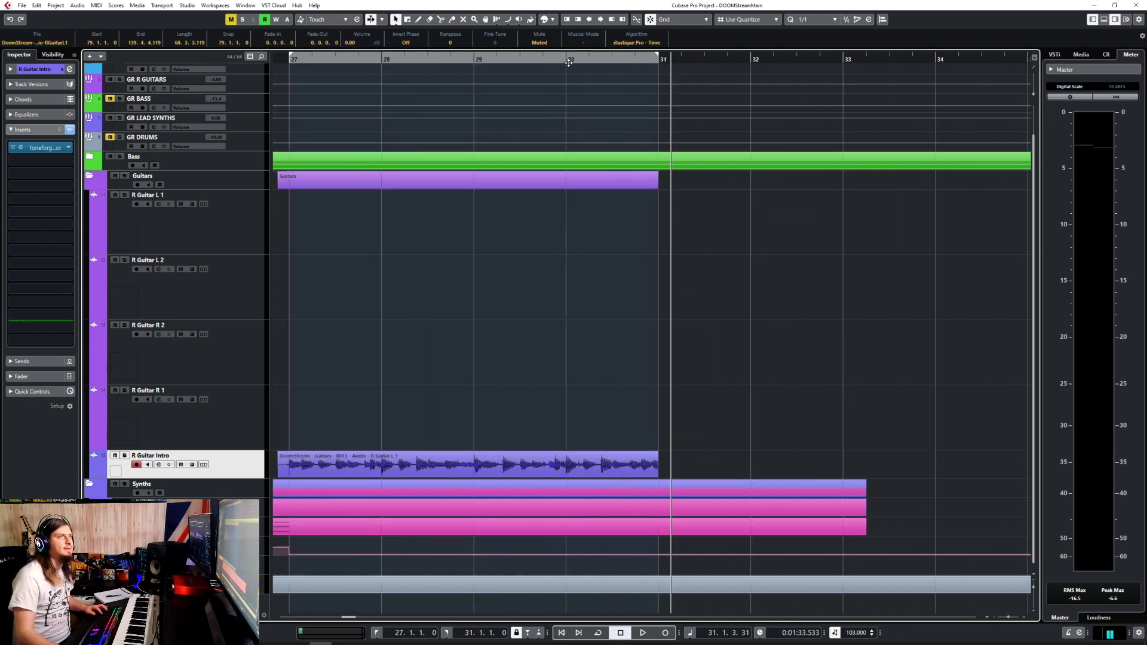
# Paste the copied four muted guitar events onto the R Guitar tracks and move them to start at bar 29.
pyautogui.click(568, 63)
pyautogui.click(235, 236)
pyautogui.hotkey('ctrl', 'v')
pyautogui.scroll(-2, 697, 354)
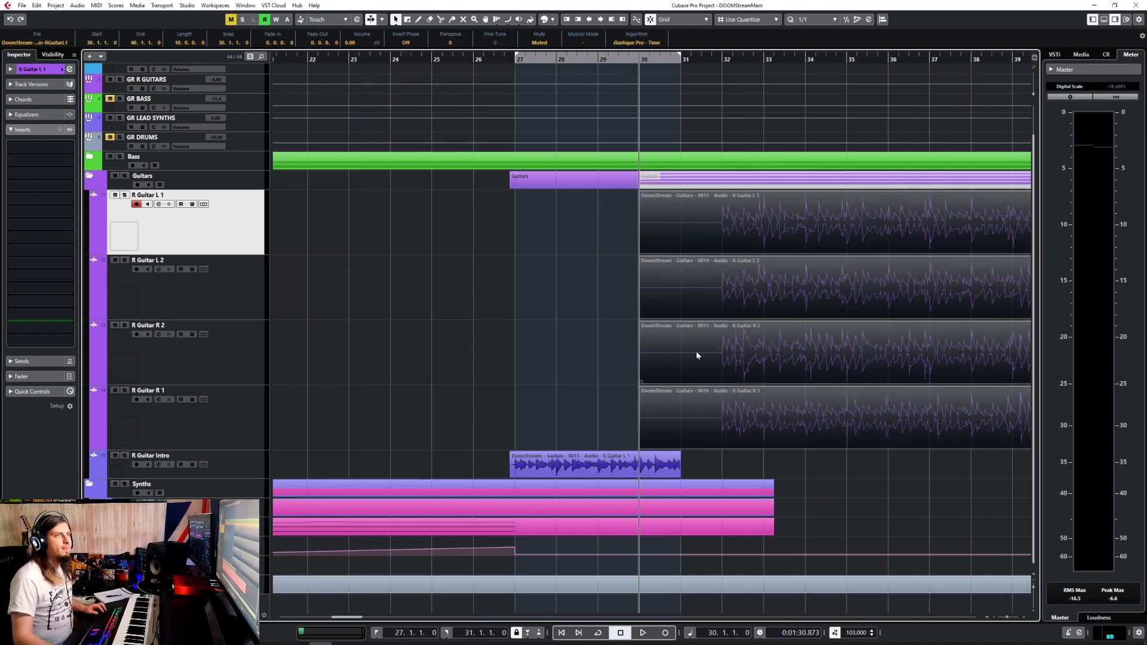
pyautogui.scroll(-1, 697, 354)
pyautogui.moveTo(705, 233); pyautogui.dragTo(684, 222)
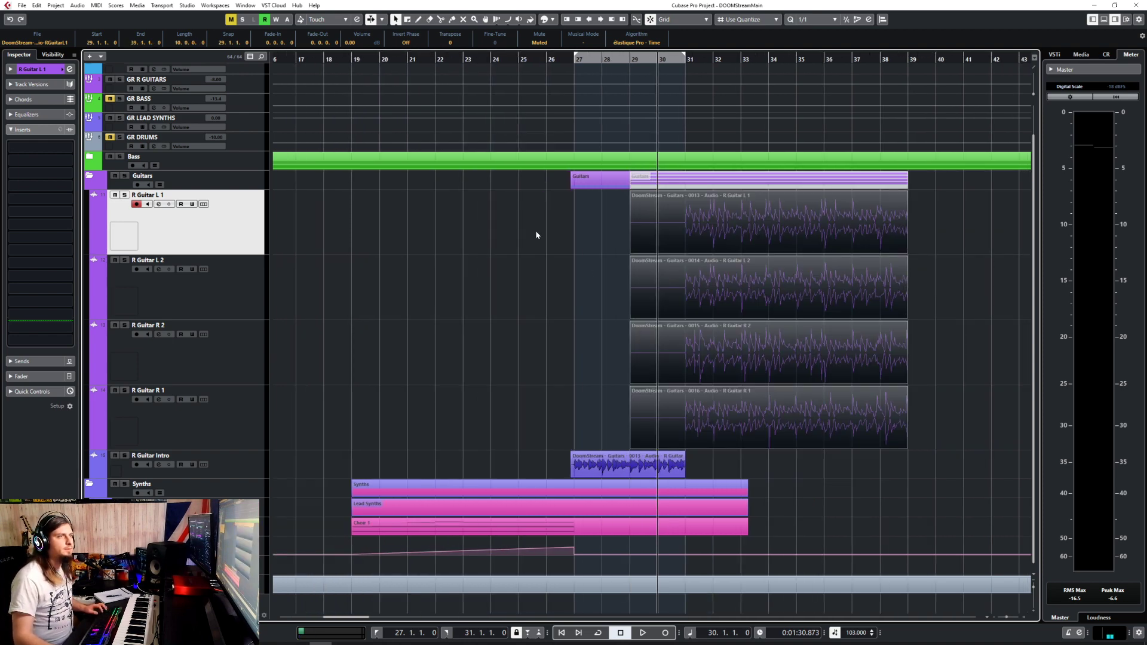
# Unmute the four pasted R Guitar events with the Mute tool.
pyautogui.rightClick(576, 229)
pyautogui.click(644, 231)
pyautogui.moveTo(604, 230); pyautogui.dragTo(722, 404)
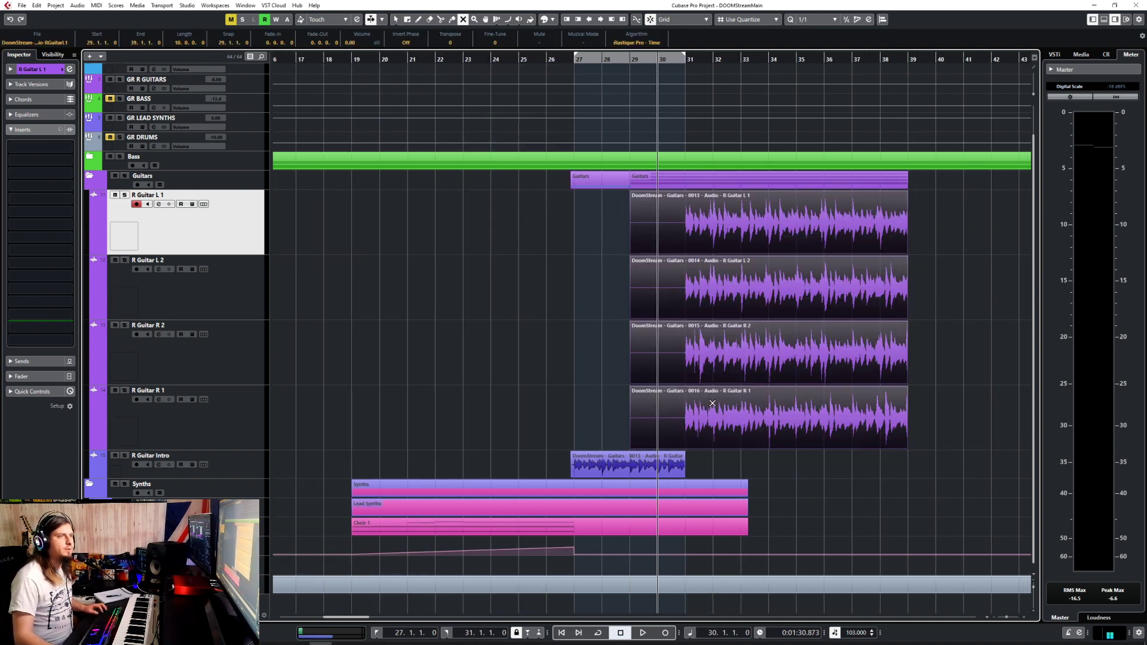
# Trim the start of the four R Guitar events to bar 31.
pyautogui.rightClick(552, 310)
pyautogui.click(553, 310)
pyautogui.moveTo(587, 239)
pyautogui.mouseDown()
pyautogui.moveTo(691, 429)
pyautogui.moveTo(658, 454)
pyautogui.moveTo(685, 454)
pyautogui.mouseUp()
pyautogui.scroll(4, 744, 466)
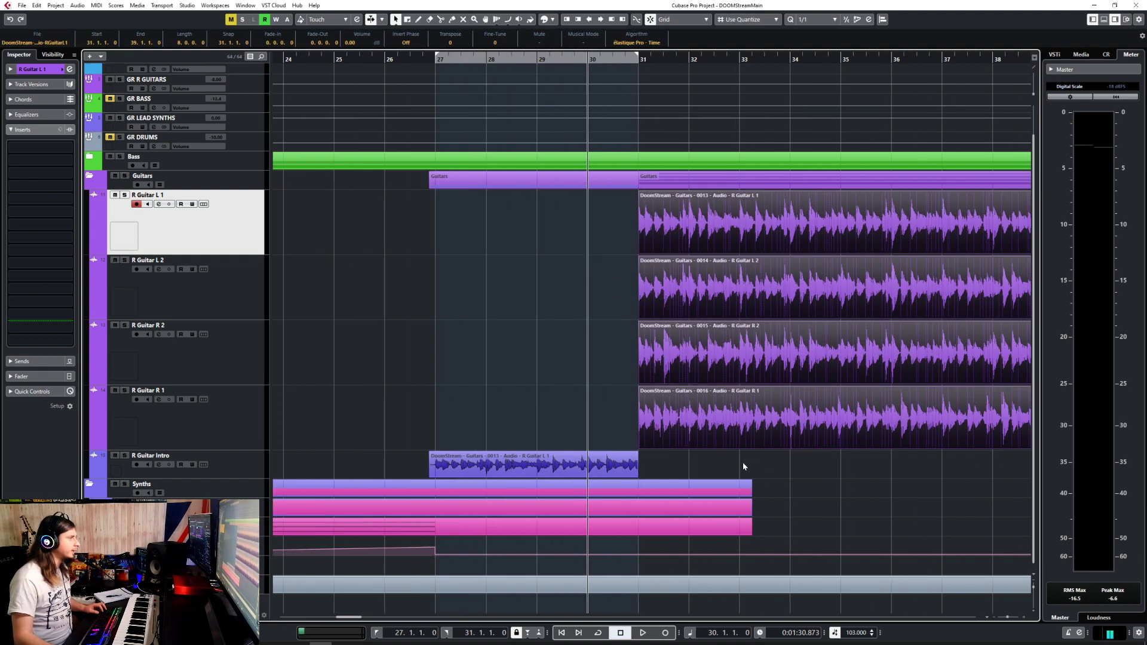
pyautogui.hscroll(-2, 744, 466)
pyautogui.hscroll(3, 744, 466)
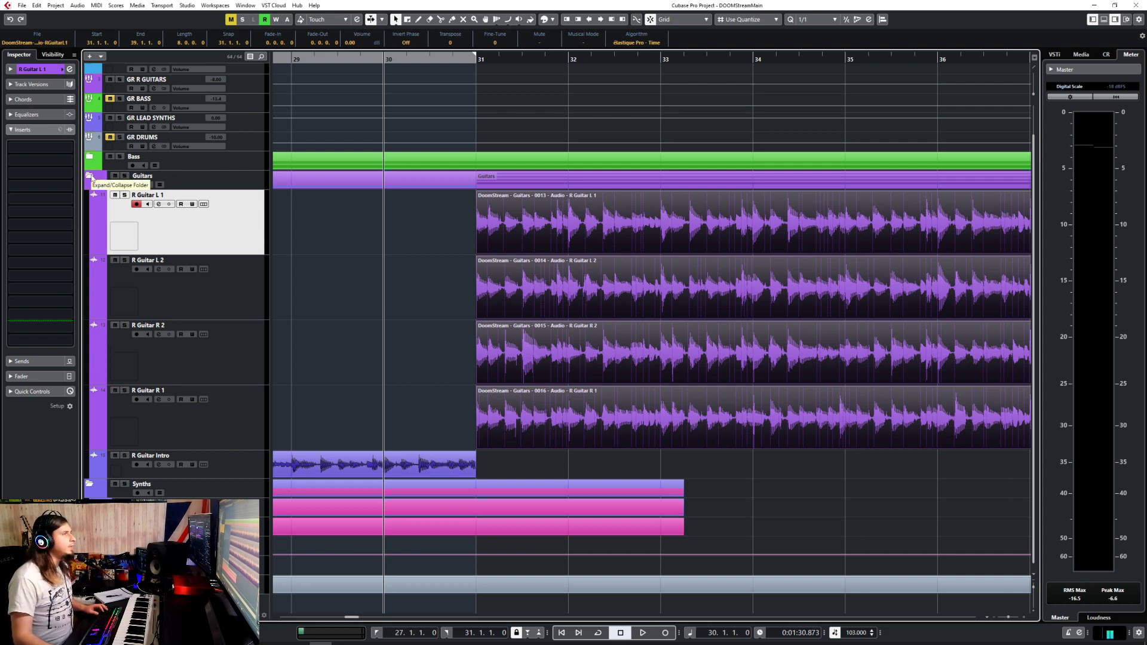
# Expand the Drums folder in place of the Guitars folder and deactivate all mute states in the project.
pyautogui.click(93, 178)
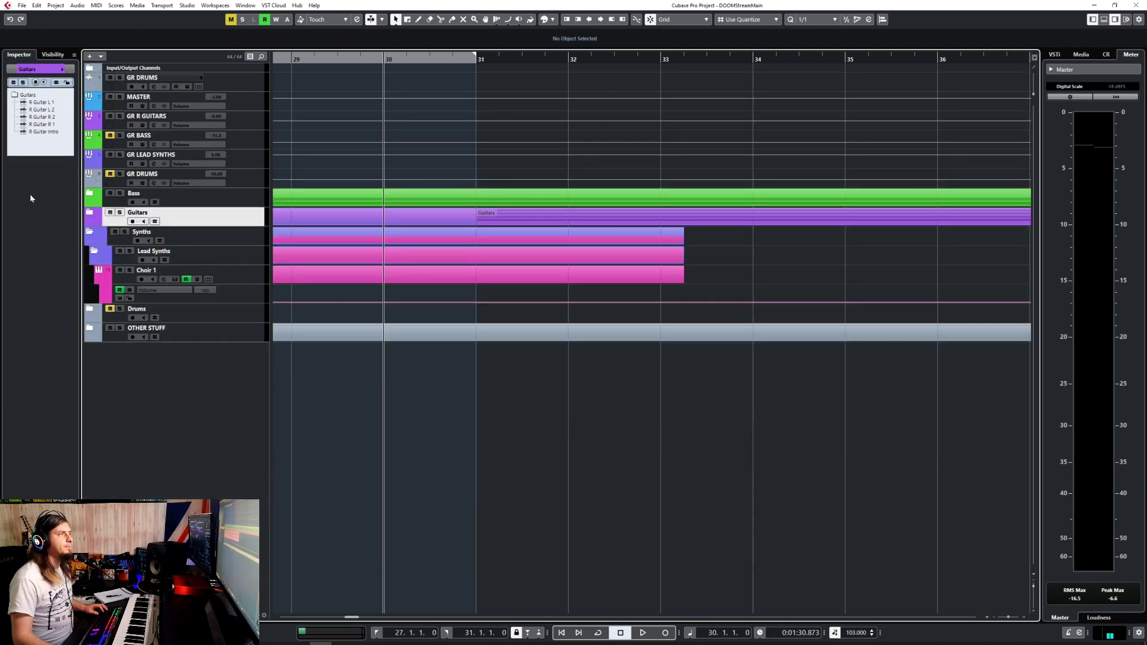
pyautogui.click(247, 299)
pyautogui.rightClick(238, 315)
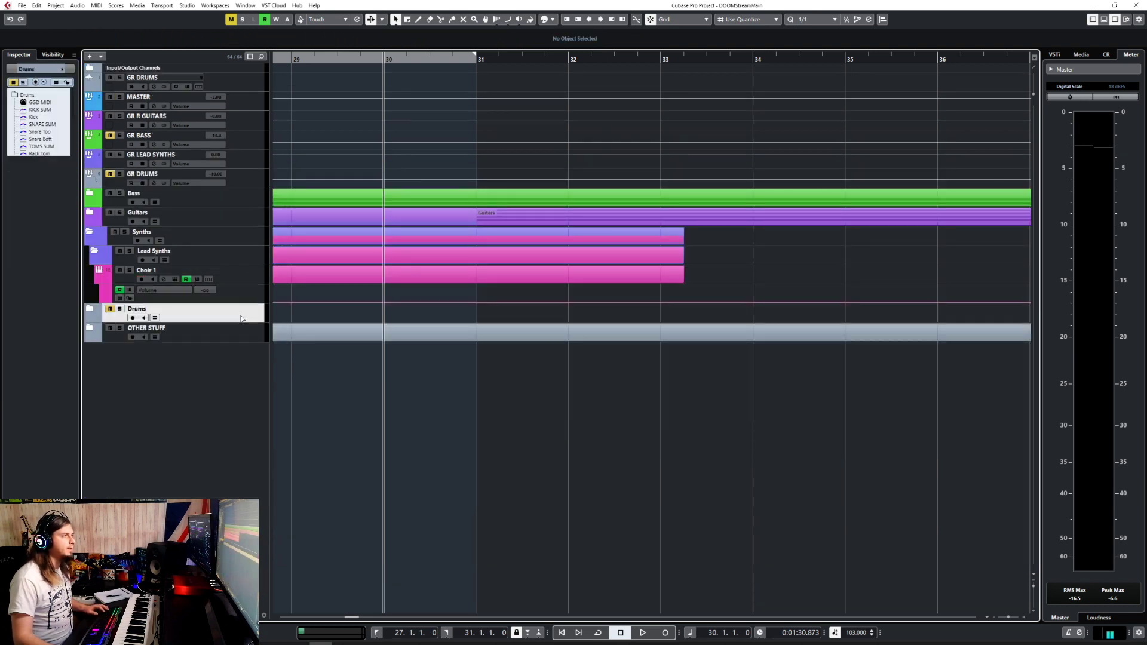
pyautogui.click(113, 310)
pyautogui.click(89, 310)
pyautogui.hscroll(-3, 347, 345)
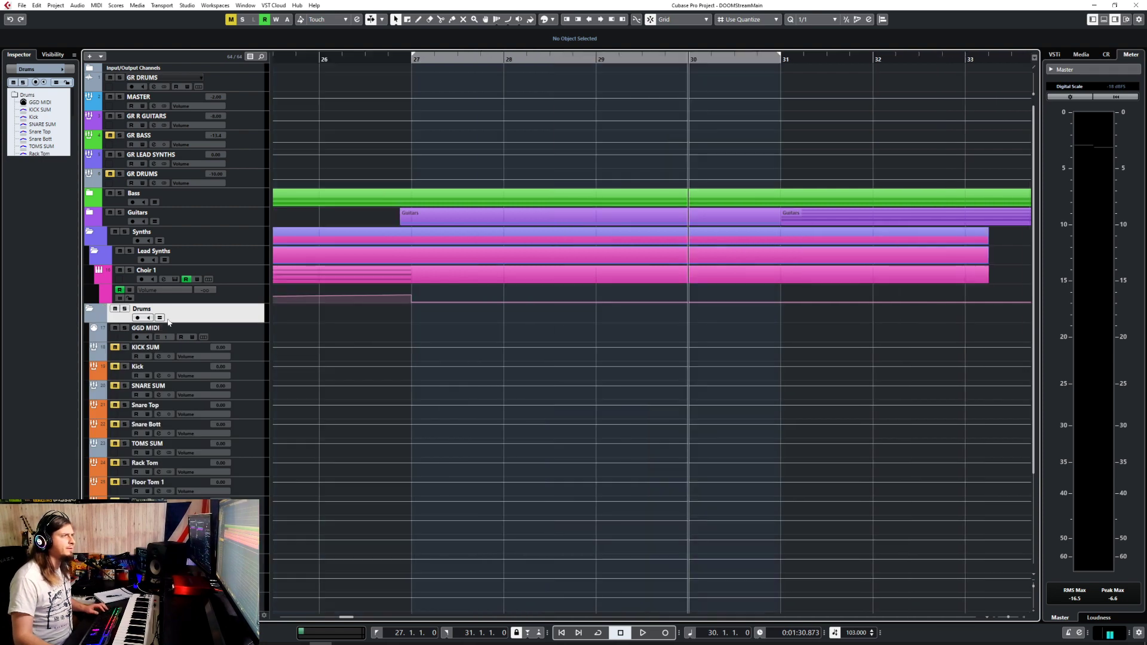
pyautogui.click(231, 21)
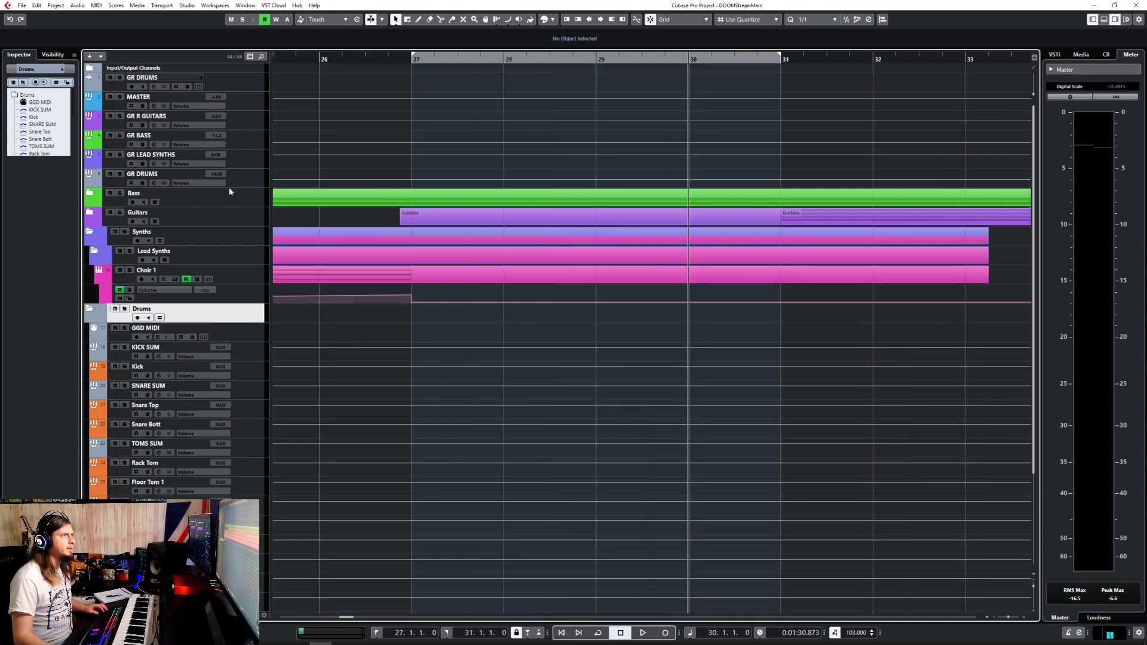
# Mute the Bass DI and Sub VST events inside the Bass folder and move both to bar 79.
pyautogui.click(89, 193)
pyautogui.scroll(-8, 556, 361)
pyautogui.rightClick(536, 326)
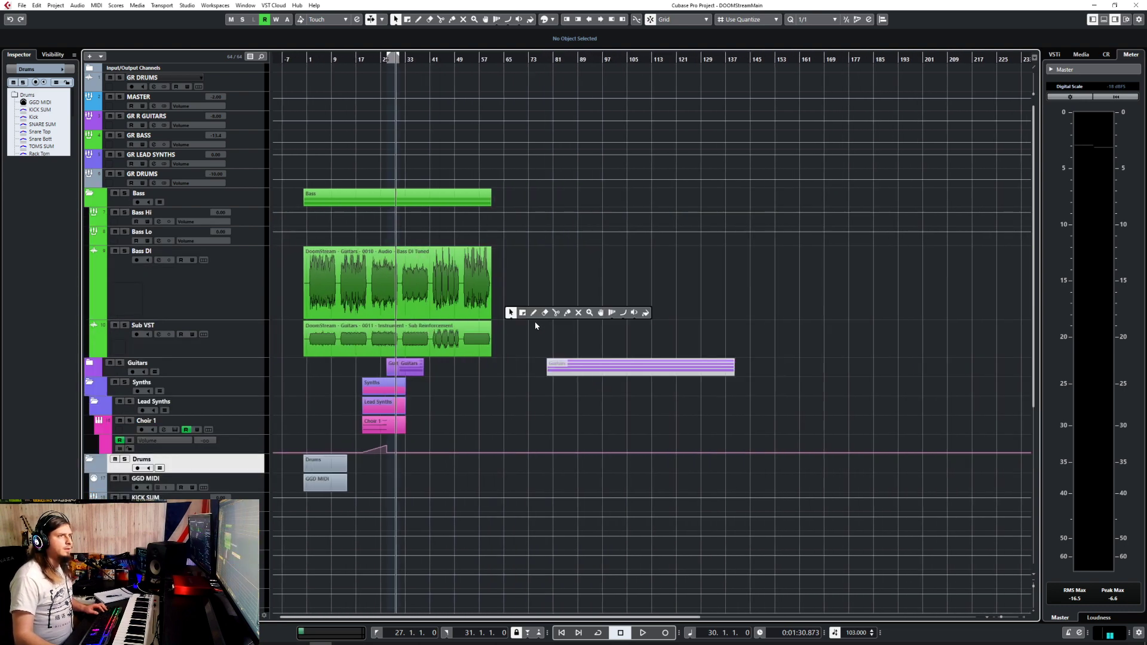
pyautogui.click(581, 314)
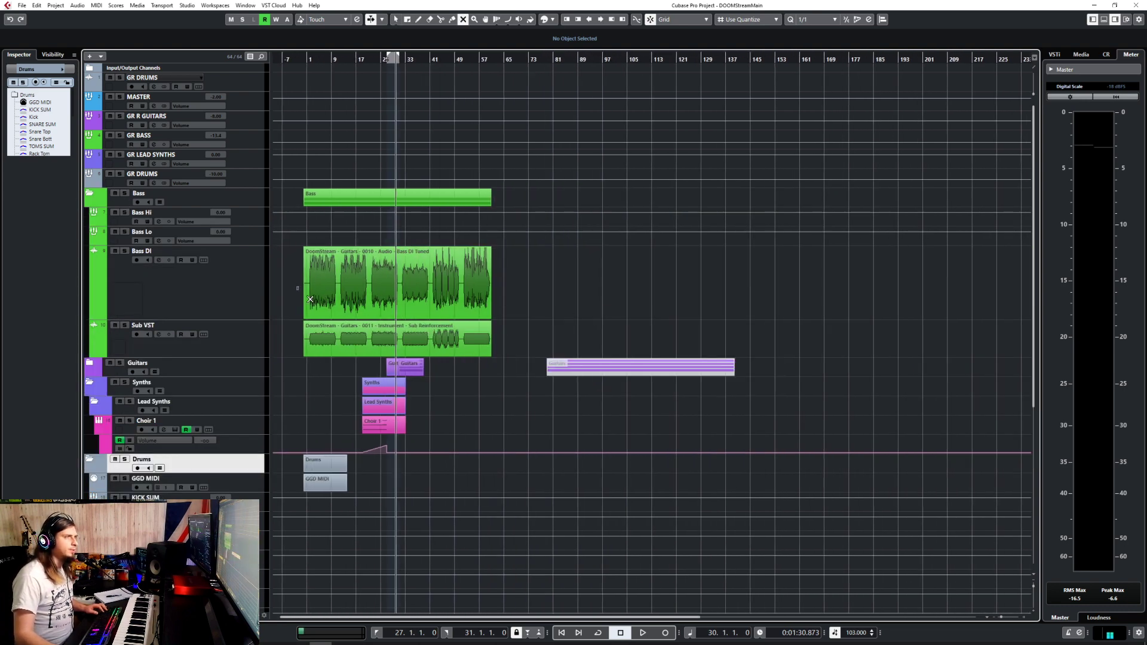
pyautogui.moveTo(296, 286); pyautogui.dragTo(352, 336)
pyautogui.press('1')
pyautogui.moveTo(328, 294); pyautogui.dragTo(571, 294)
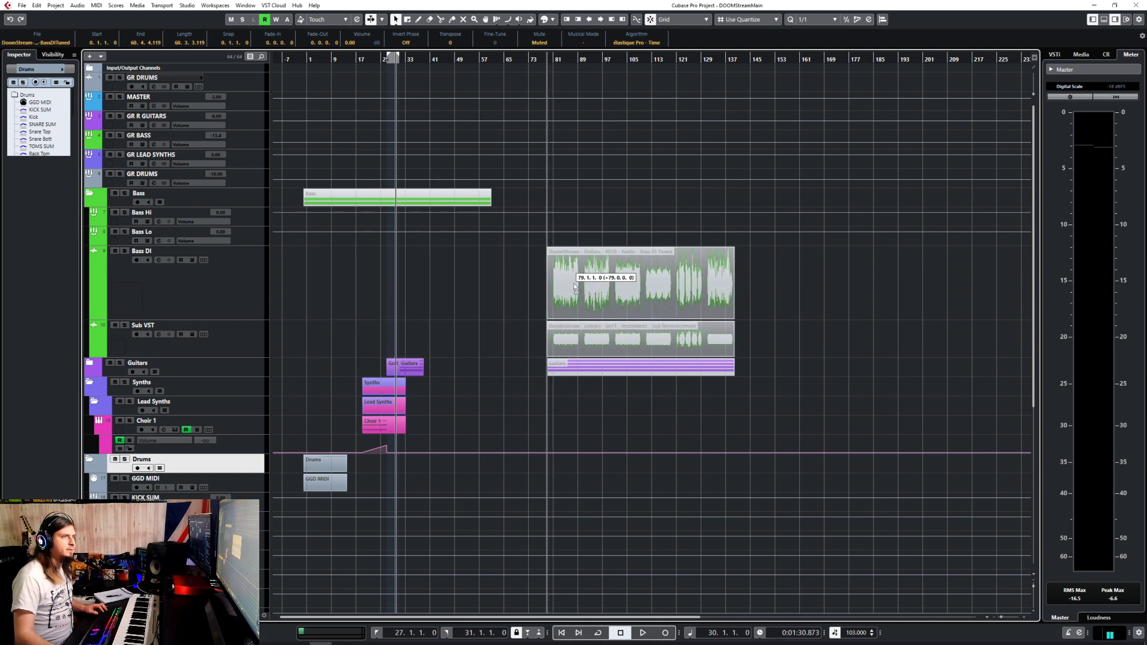
# Draw a MIDI part on the GGD MIDI track from bar 31 to bar 39.
pyautogui.scroll(-5, 391, 374)
pyautogui.scroll(5, 391, 373)
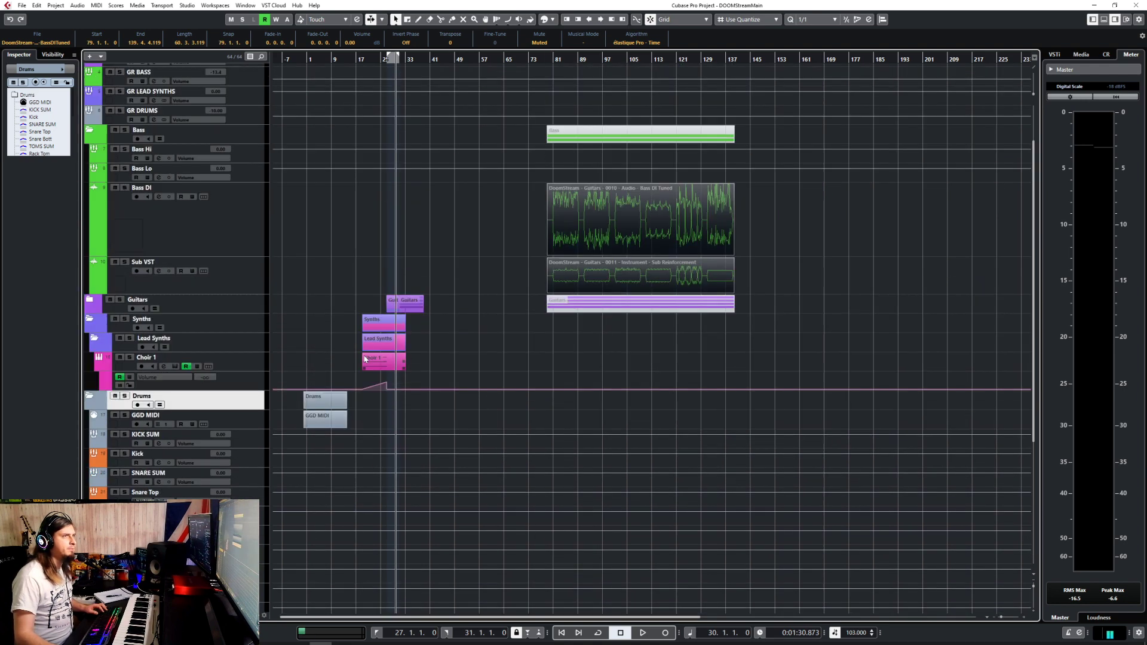
pyautogui.click(247, 420)
pyautogui.scroll(6, 397, 401)
pyautogui.hscroll(-2, 396, 403)
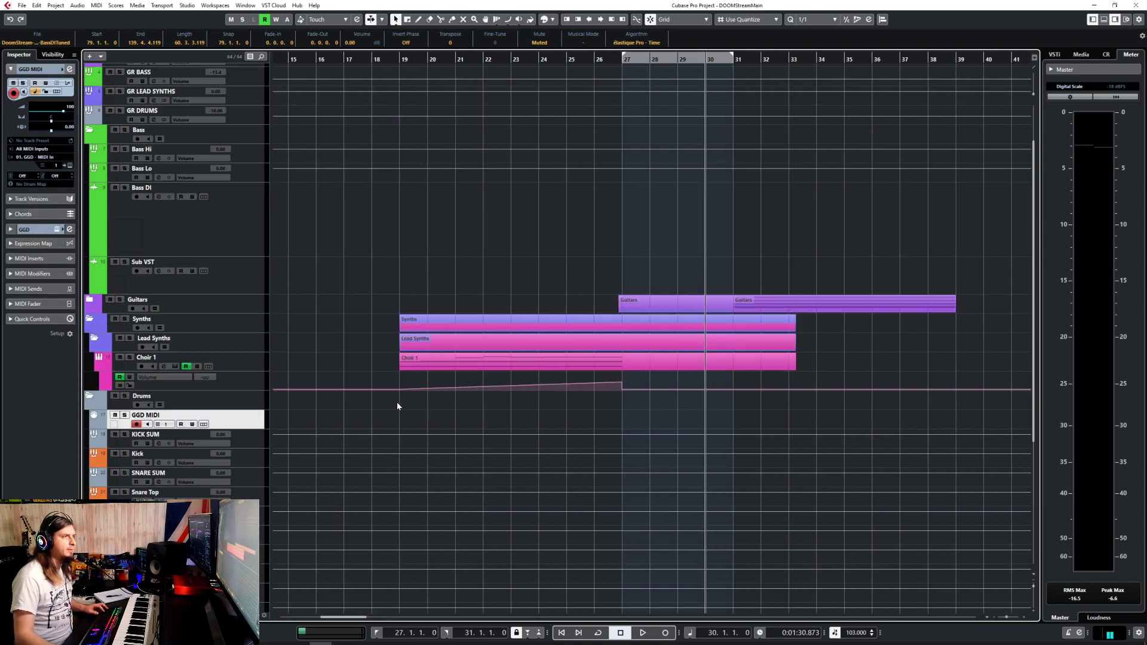
pyautogui.hscroll(2, 397, 403)
pyautogui.scroll(-5, 389, 400)
pyautogui.scroll(5, 384, 402)
pyautogui.hscroll(-2, 384, 402)
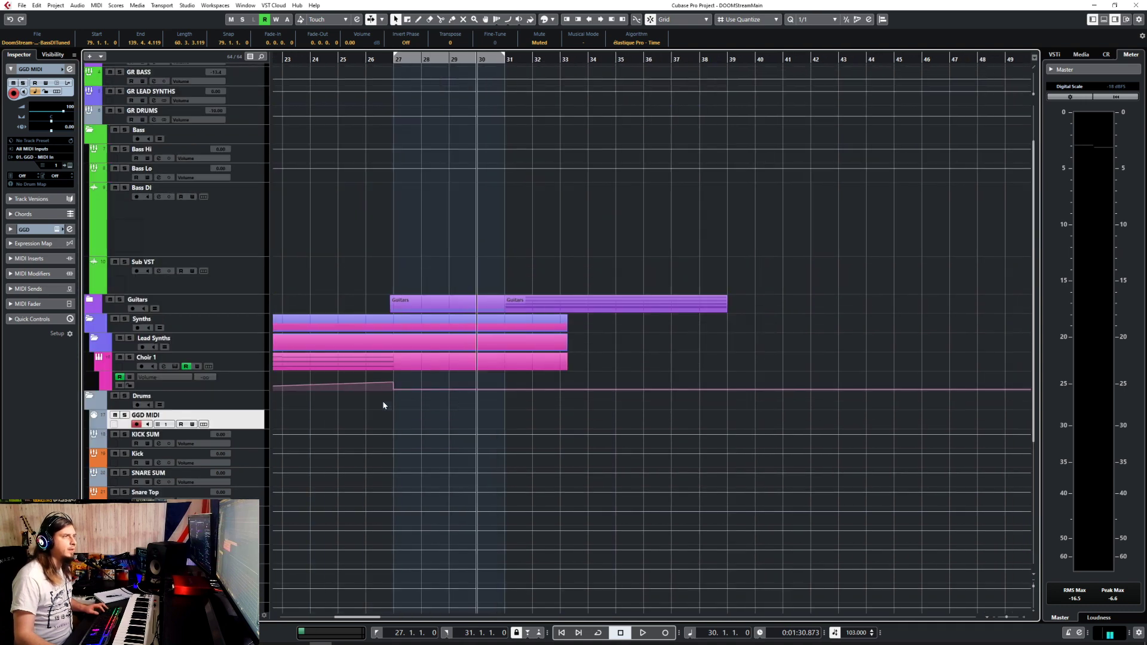
pyautogui.rightClick(426, 401)
pyautogui.click(451, 407)
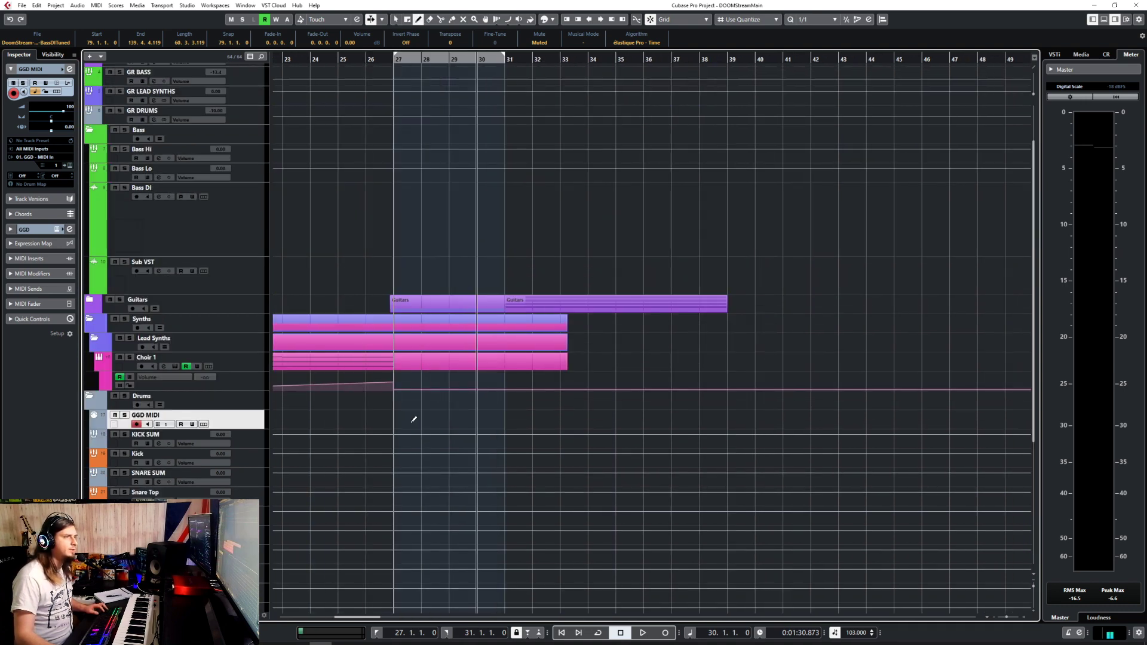
pyautogui.moveTo(412, 418); pyautogui.dragTo(728, 427)
pyautogui.rightClick(536, 419)
pyautogui.click(536, 418)
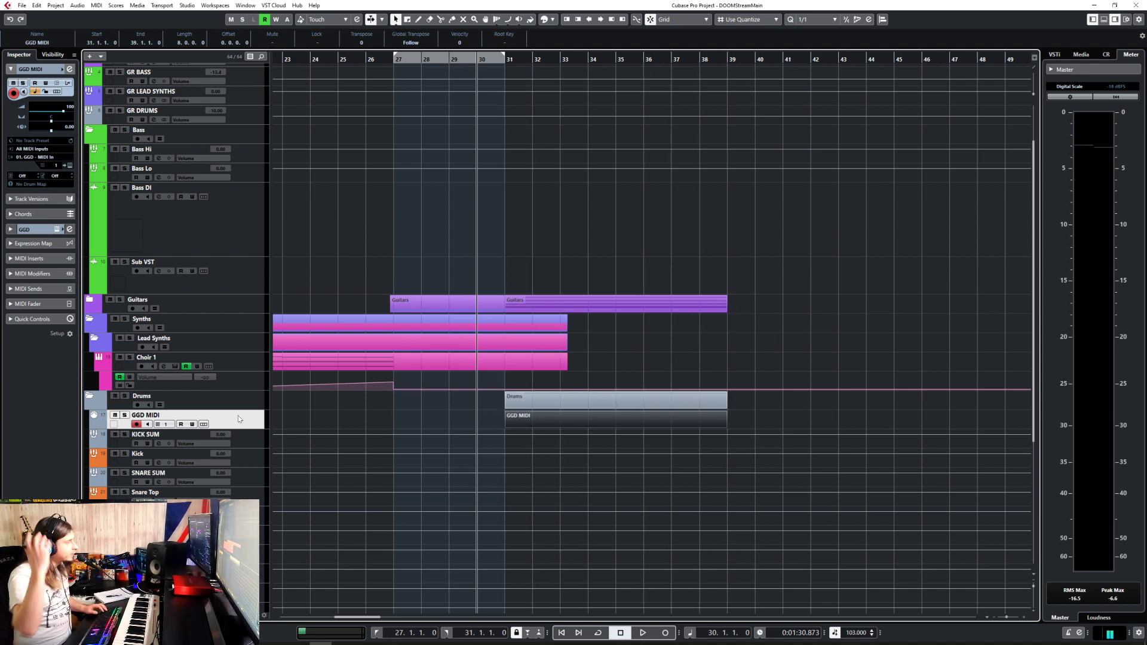
# View the GGD MIDI part in the Key Editor and close the editor again.
pyautogui.doubleClick(555, 418)
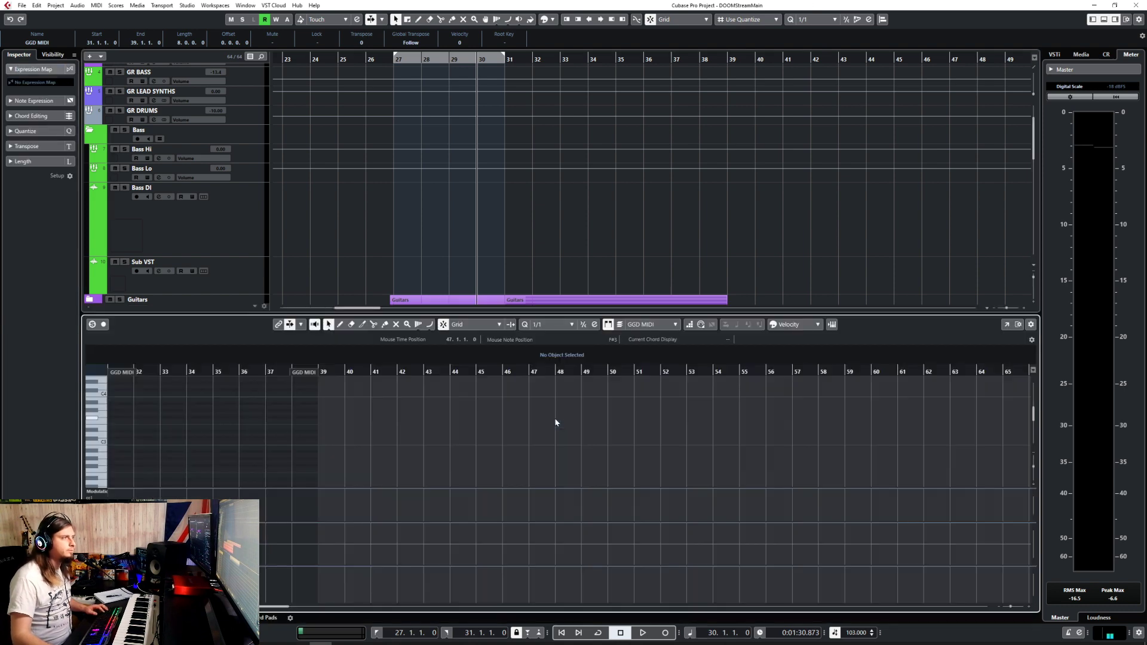
pyautogui.click(504, 317)
pyautogui.press('Return')
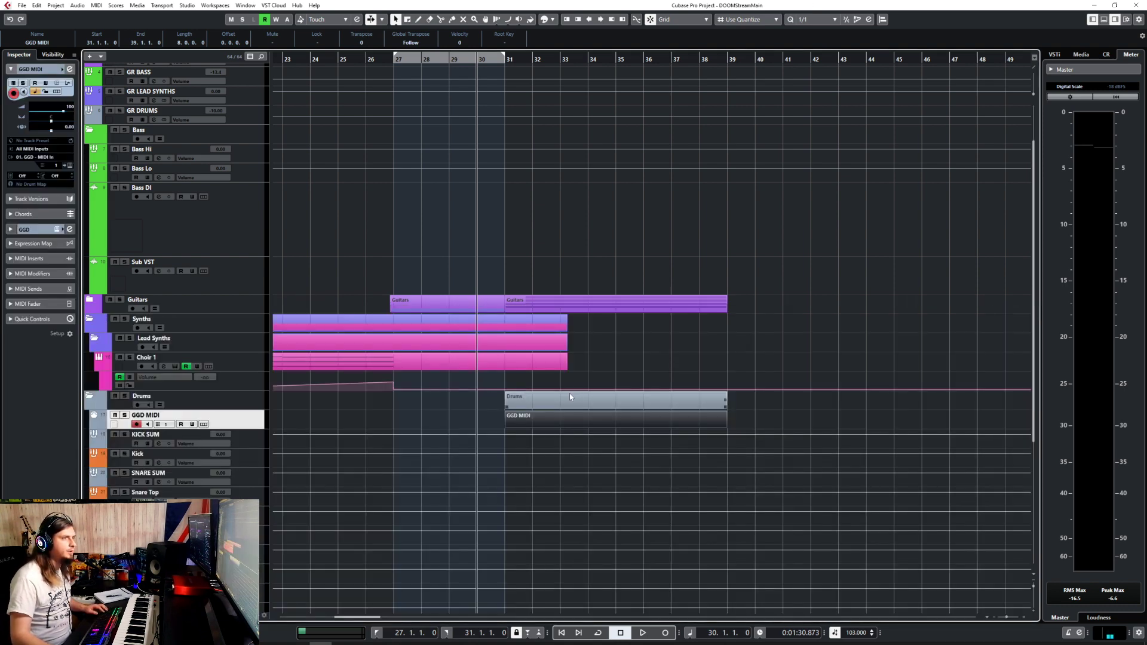
# Select the OTHER STUFF folder track below the drum tracks.
pyautogui.scroll(4, 546, 404)
pyautogui.scroll(-4, 456, 523)
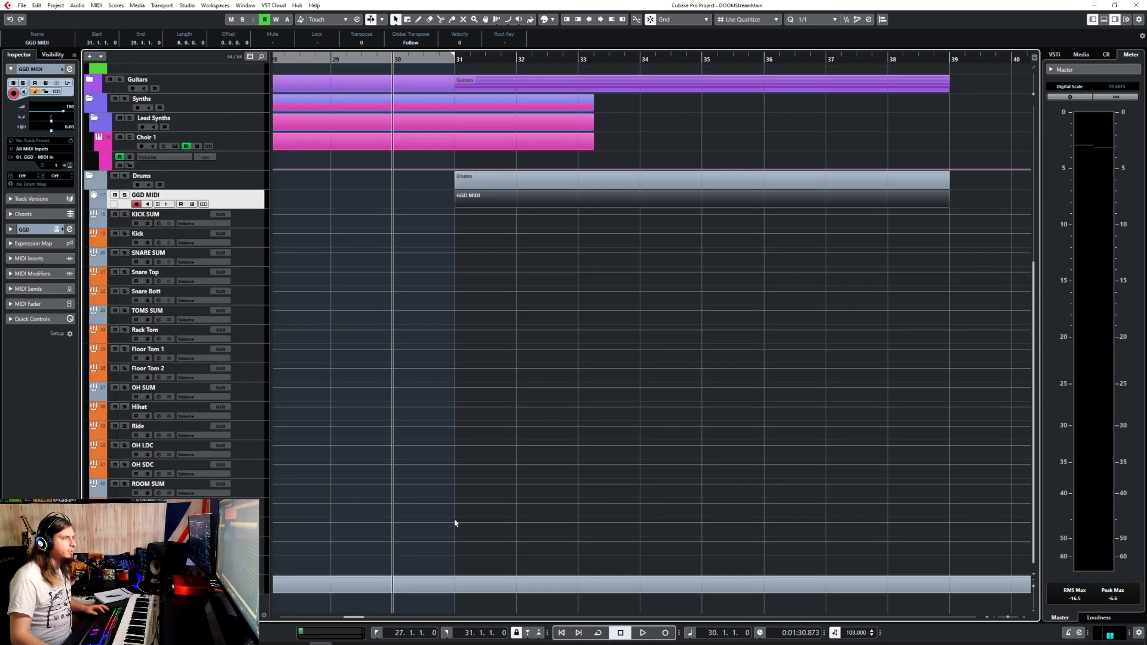
pyautogui.click(179, 585)
pyautogui.click(22, 8)
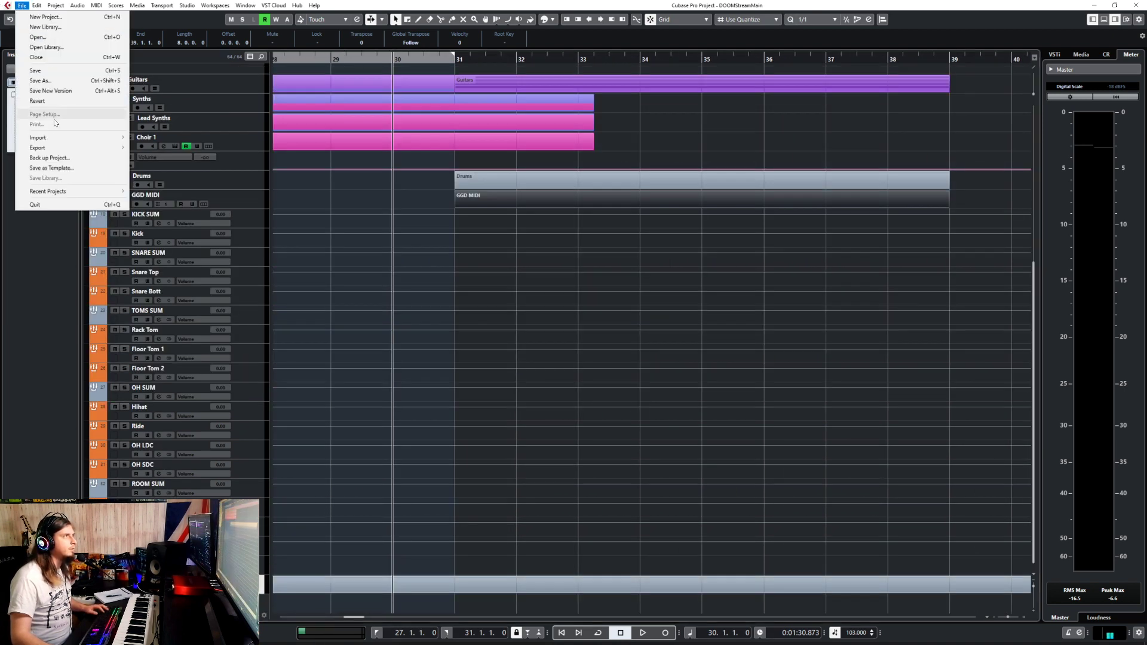
pyautogui.moveTo(55, 137)
pyautogui.click(149, 137)
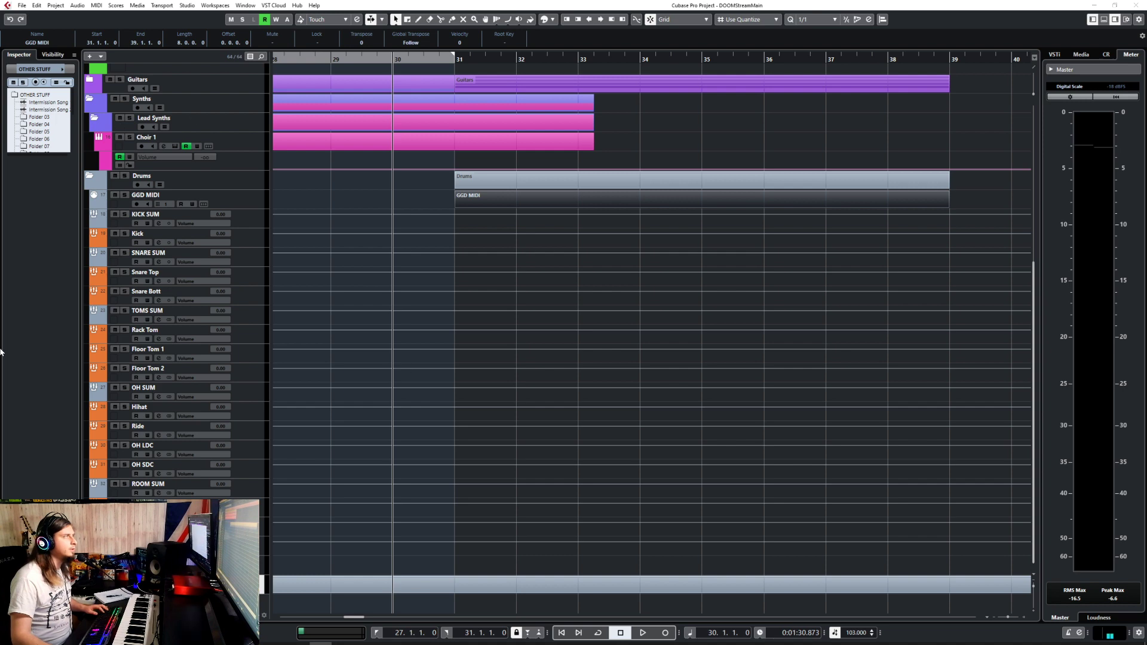
# Import a MIDI file into the current project, declining to create a new project.
pyautogui.click(22, 6)
pyautogui.moveTo(120, 138)
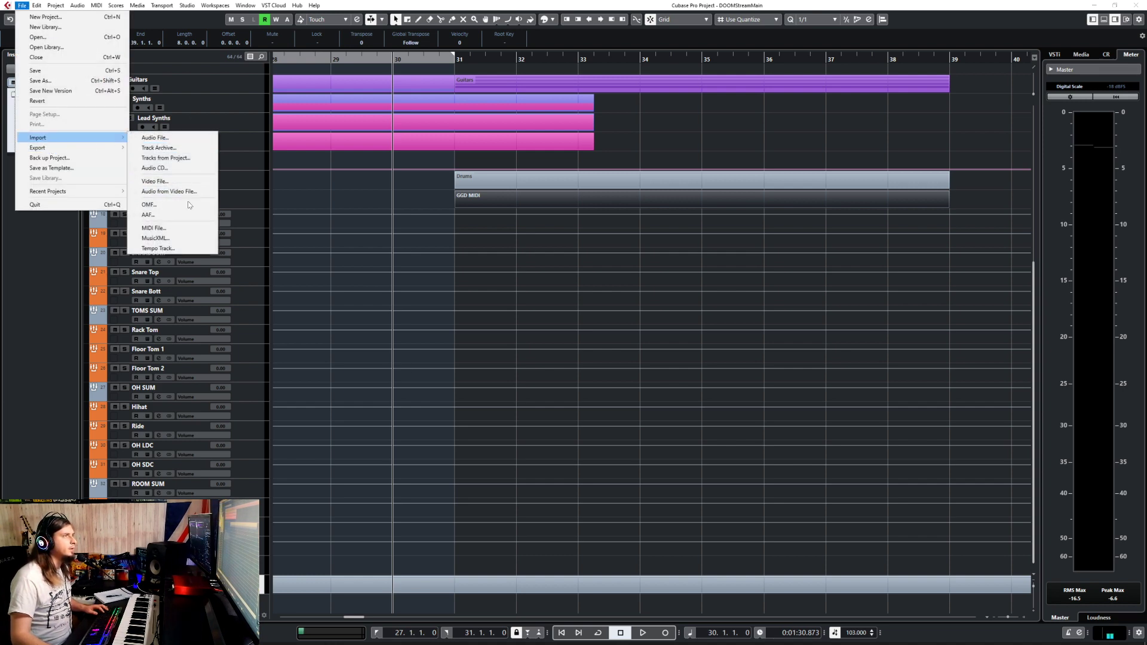
pyautogui.click(171, 227)
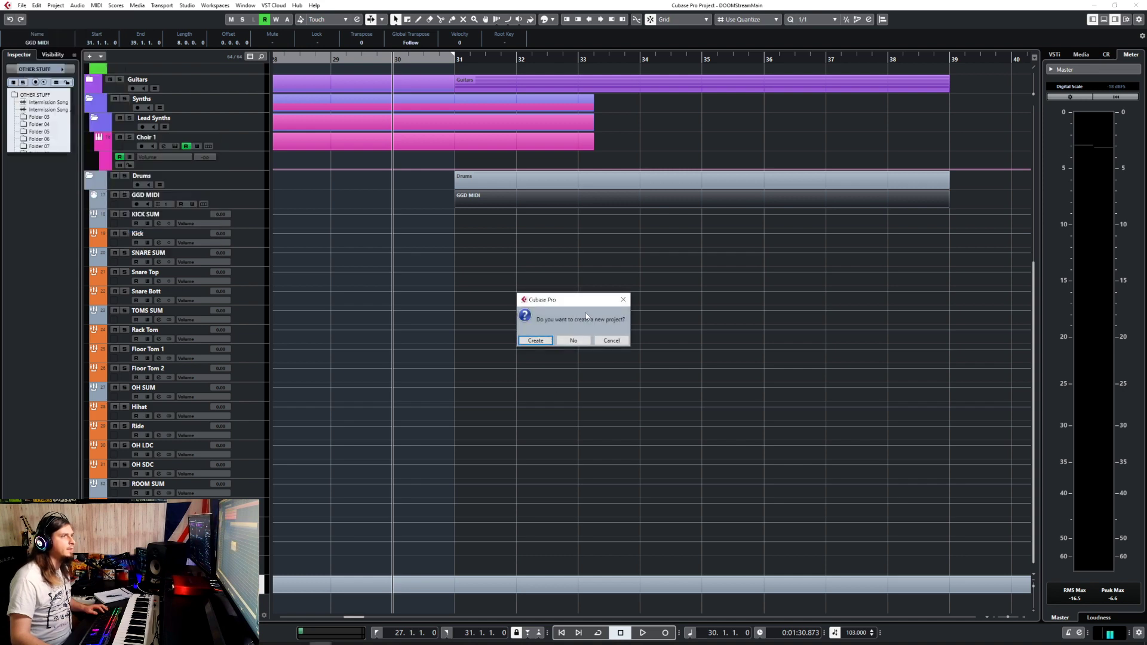
pyautogui.click(568, 341)
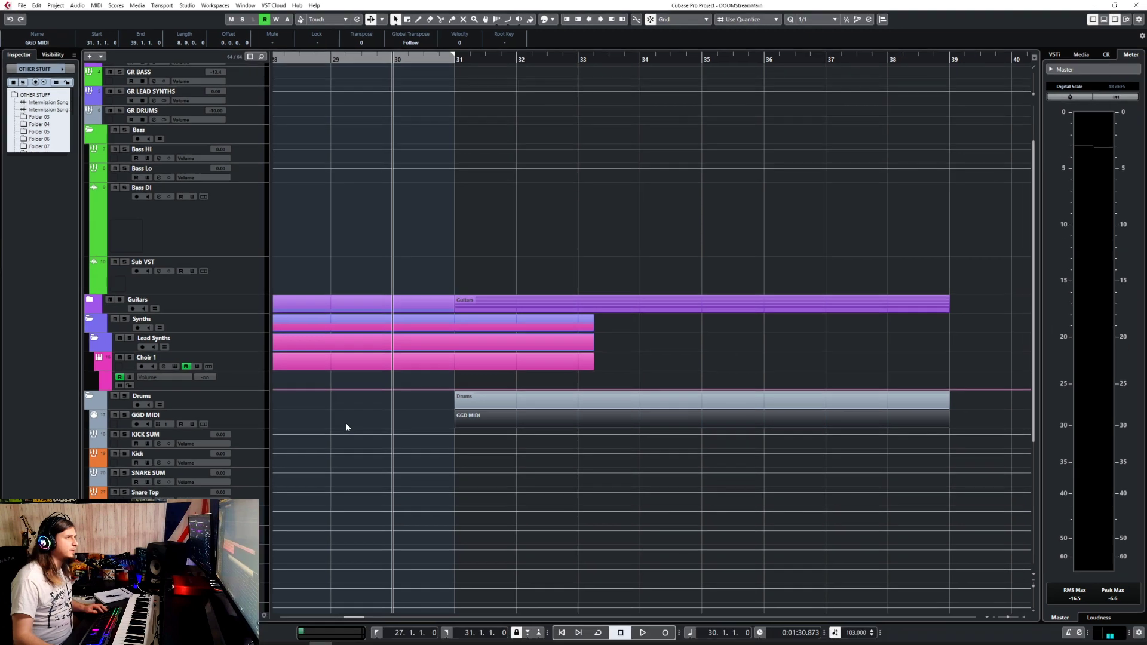
# Examine the track options of the VST Instruments folder and its HALion Sonic SE and HSSE Main tracks.
pyautogui.scroll(2, 344, 423)
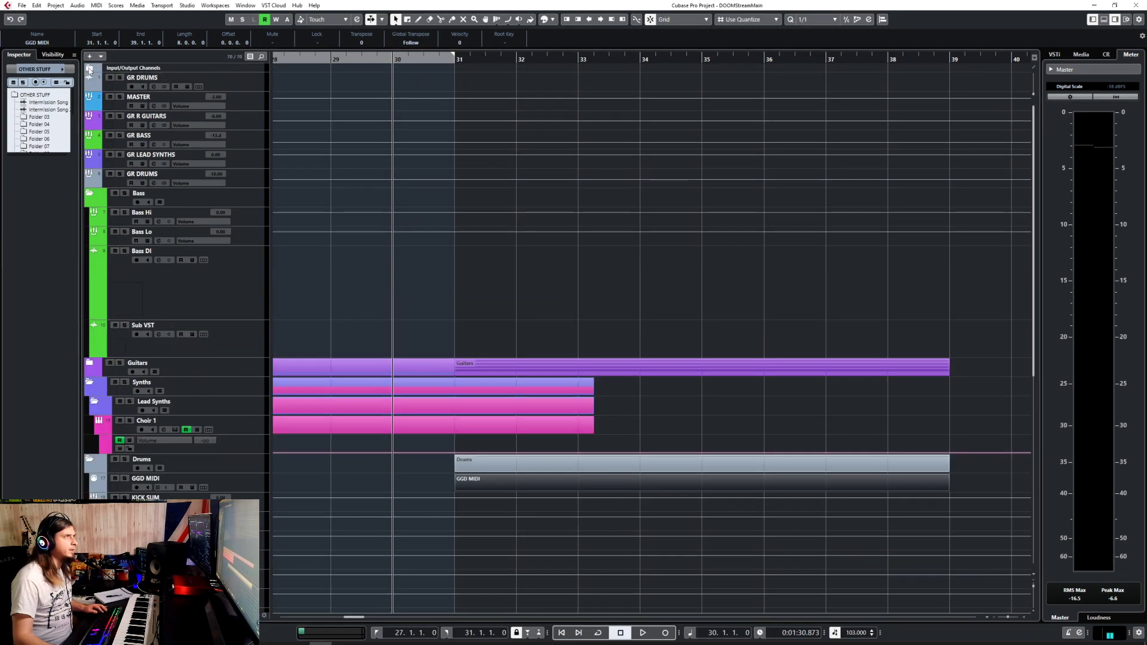
pyautogui.scroll(-5, 318, 208)
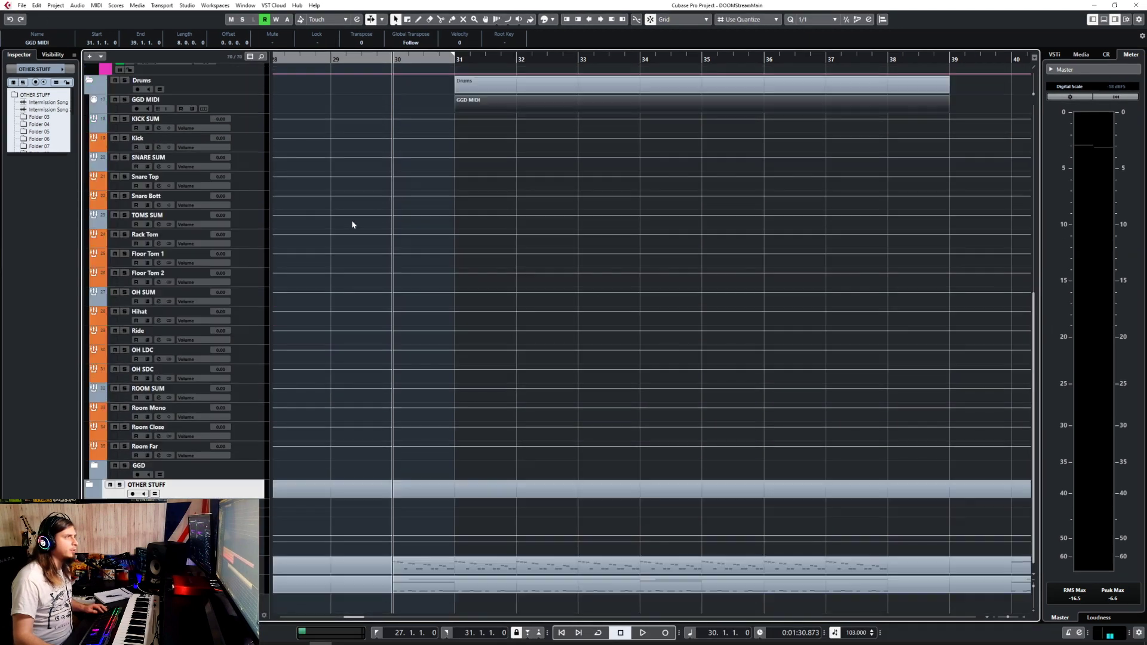
pyautogui.click(179, 504)
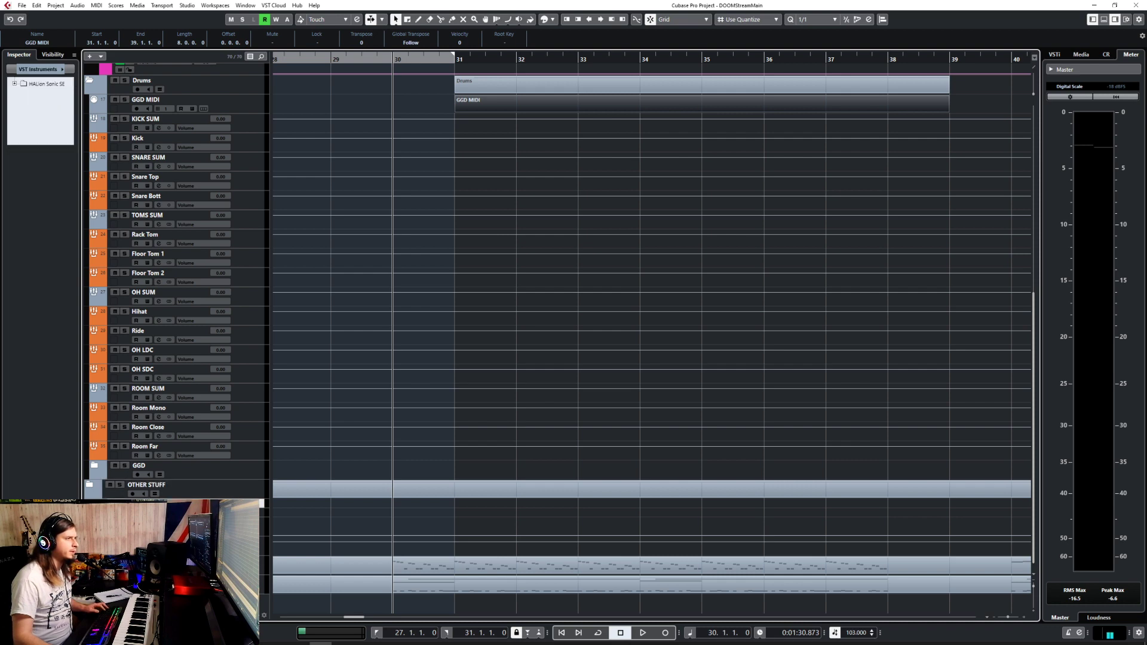
pyautogui.rightClick(250, 549)
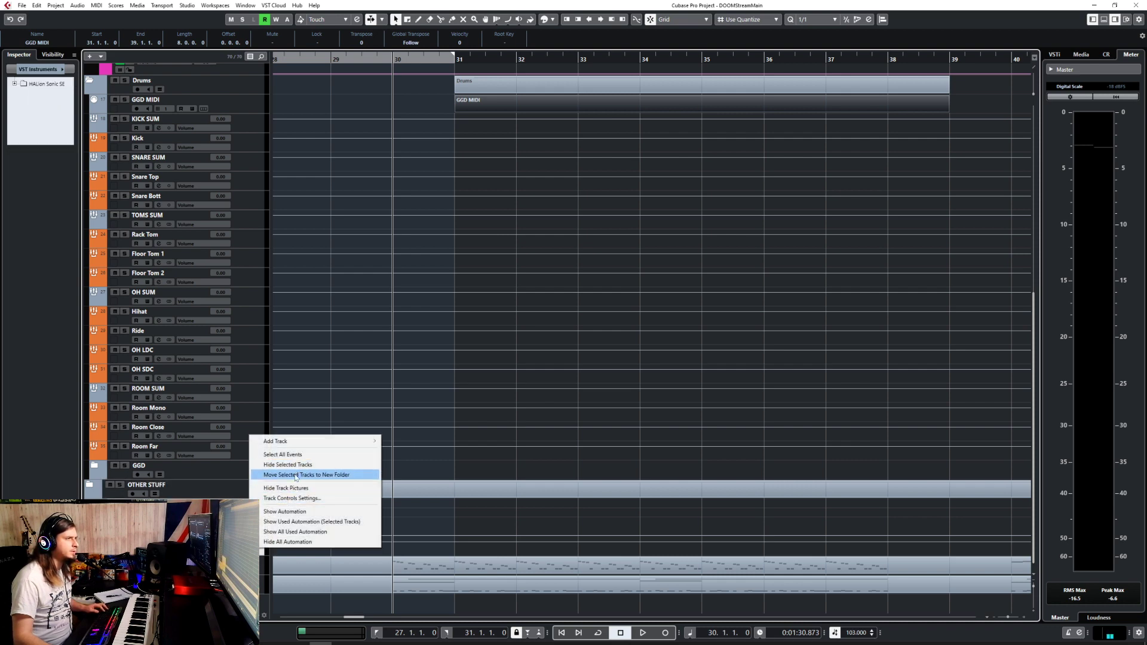
pyautogui.click(239, 532)
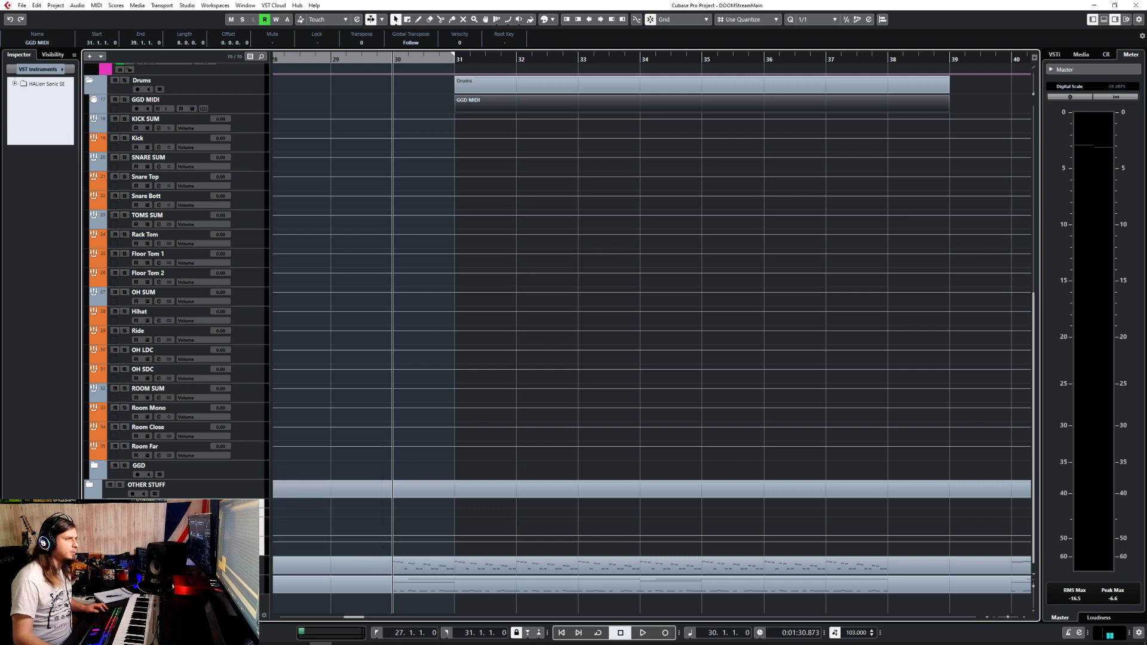
pyautogui.rightClick(242, 528)
pyautogui.click(248, 540)
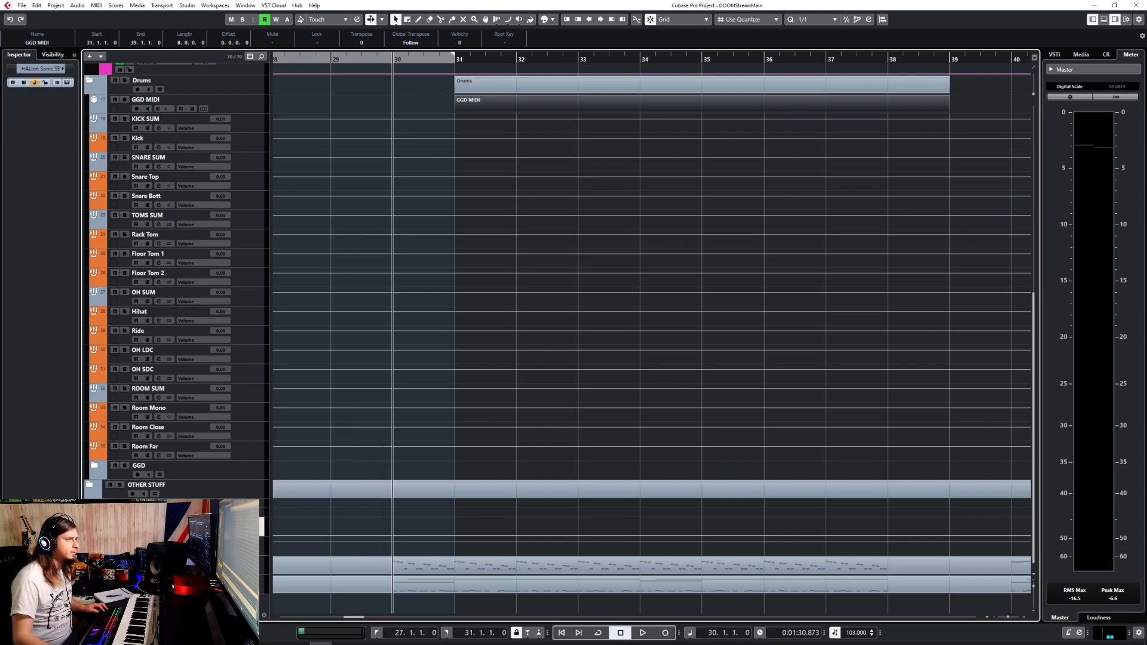
pyautogui.rightClick(252, 547)
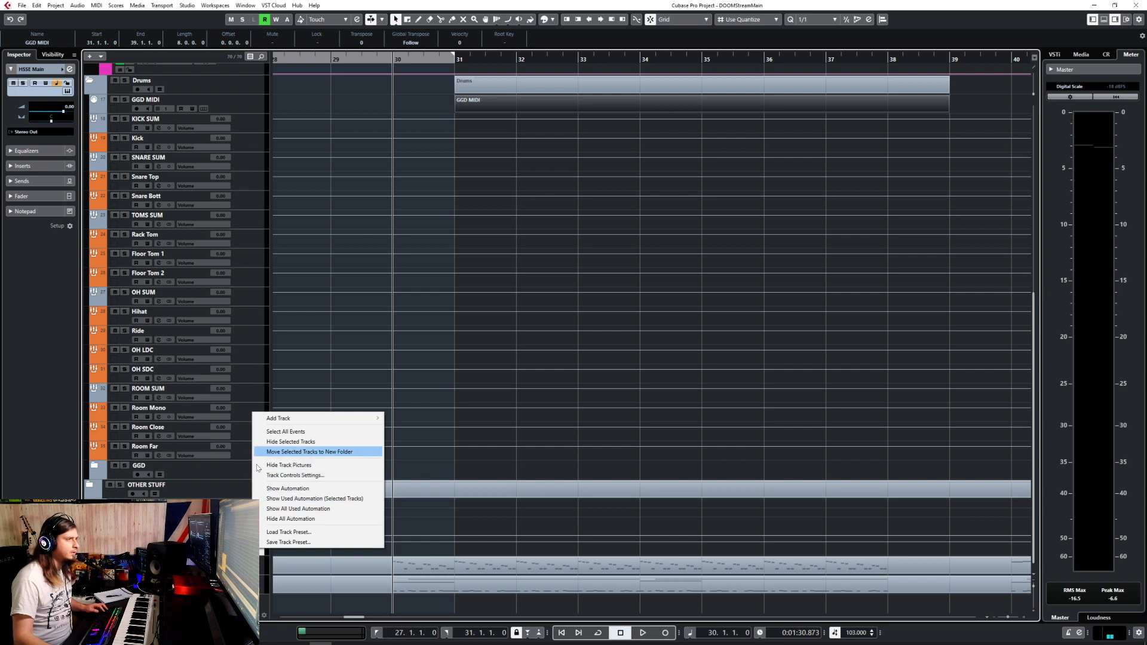
pyautogui.click(245, 534)
# Try removing the imported VST Instruments folder with its HALion Sonic SE tracks and the imported Sub Reinforcement and GGD MIDI tracks.
pyautogui.rightClick(231, 511)
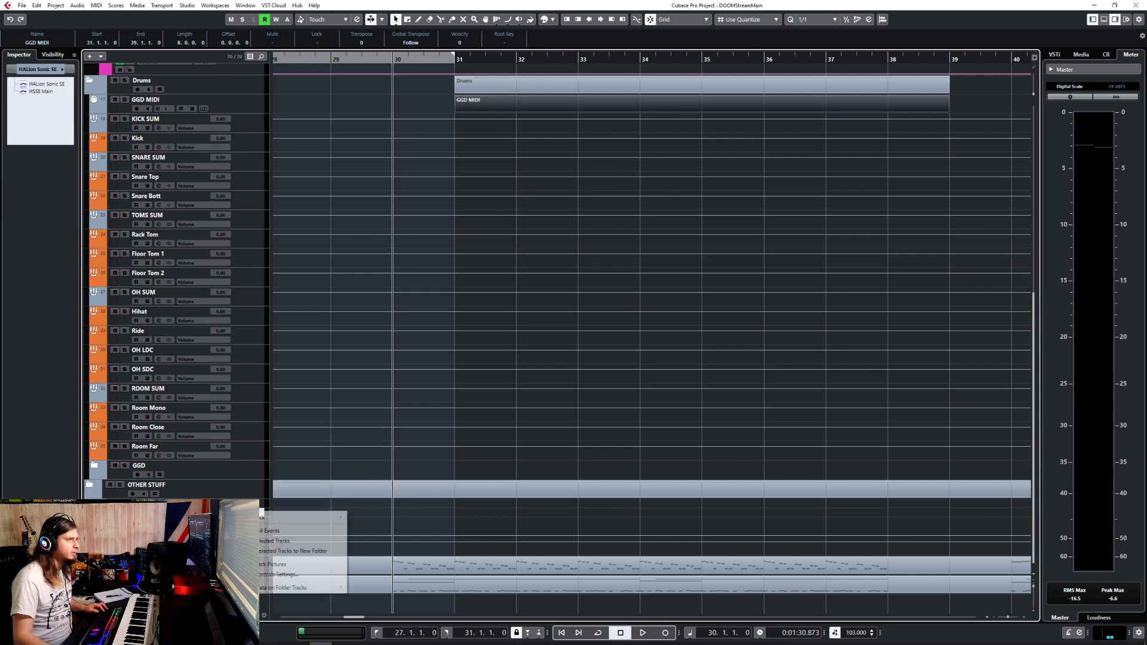
pyautogui.click(227, 509)
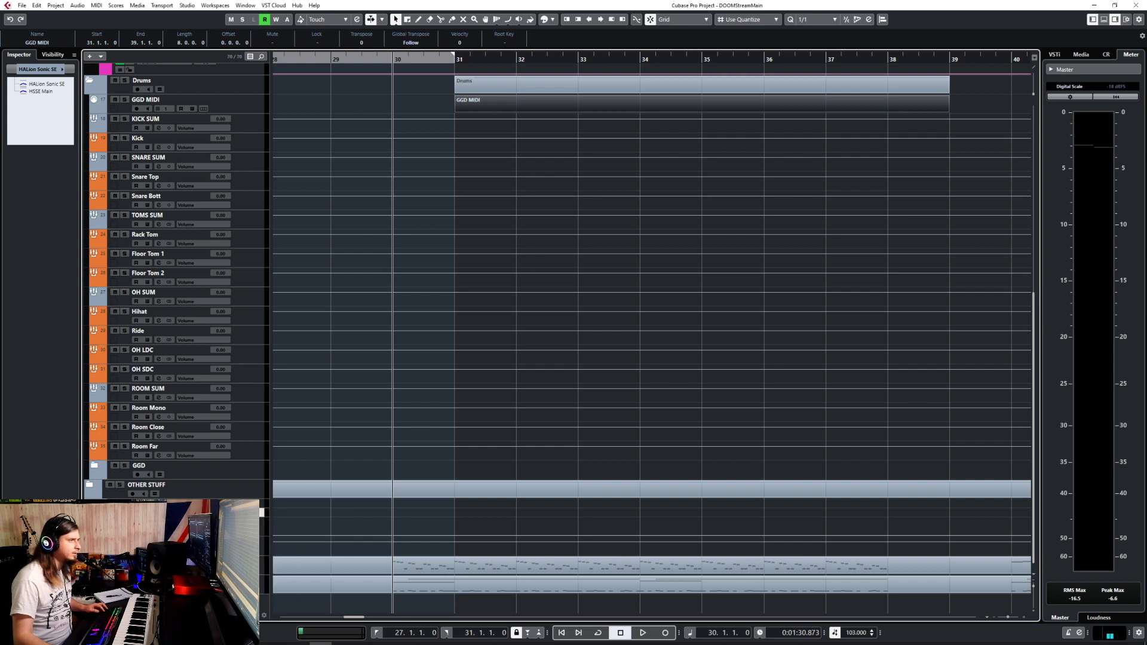
pyautogui.keyDown('shift'); pyautogui.click(233, 546); pyautogui.keyUp('shift')
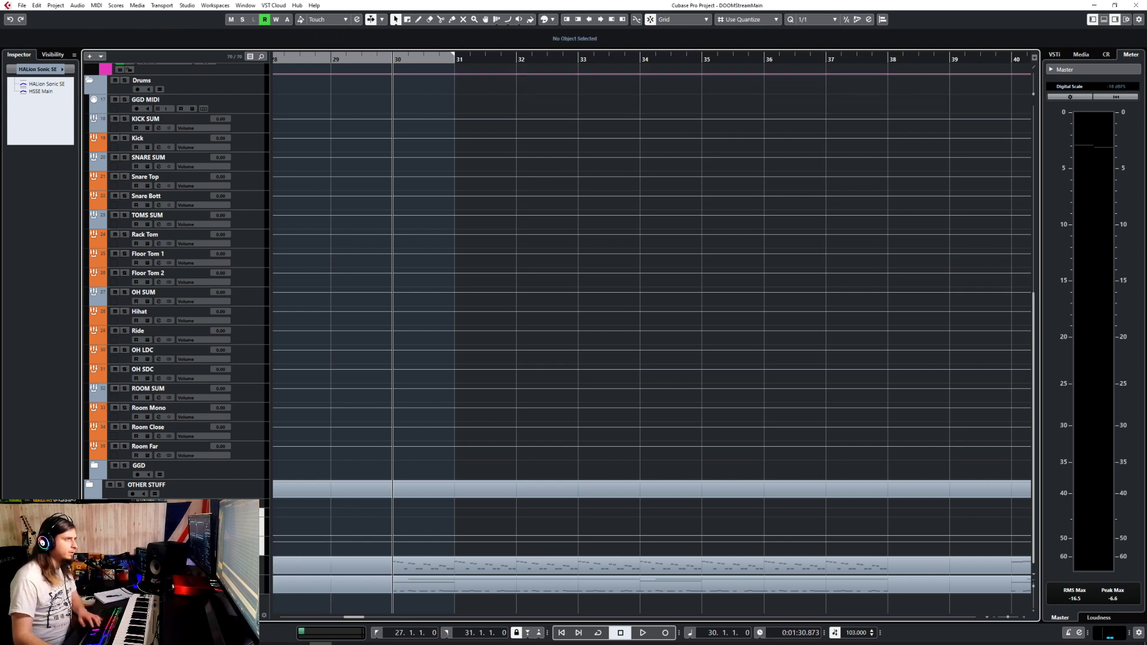
pyautogui.click(449, 356)
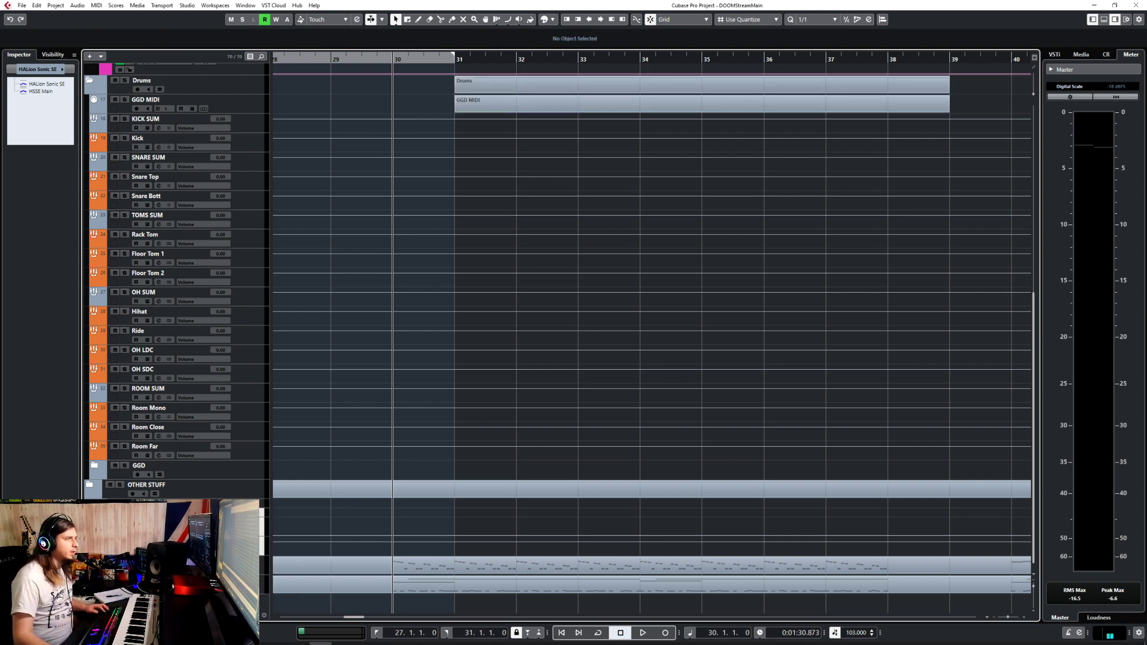
pyautogui.click(230, 503)
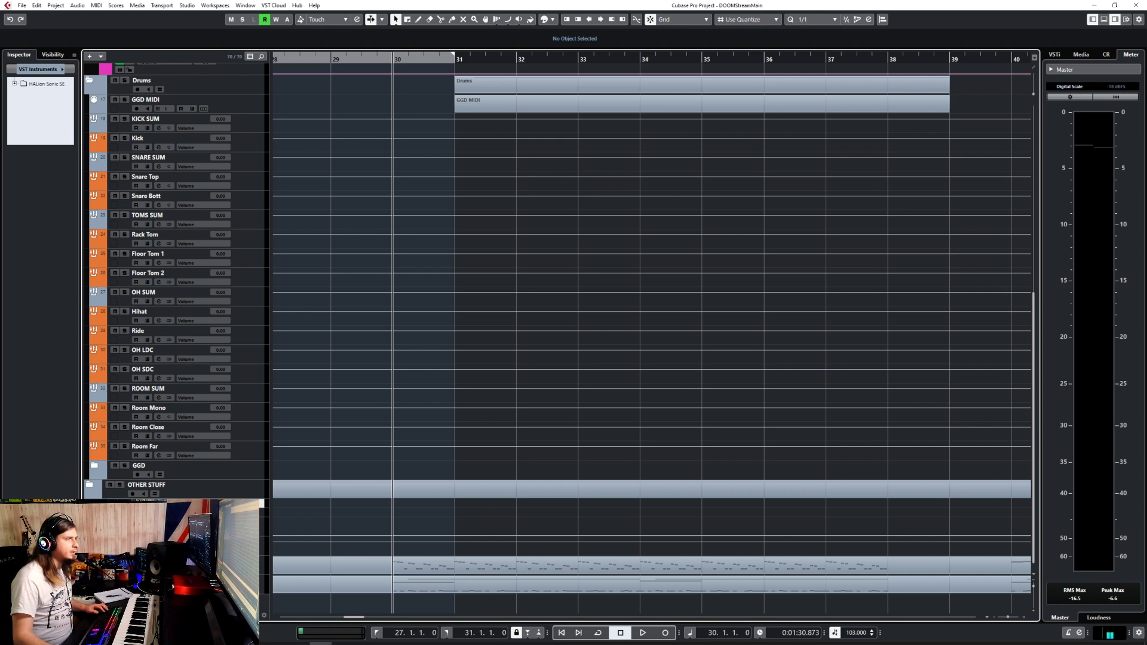
pyautogui.moveTo(229, 504); pyautogui.dragTo(216, 493)
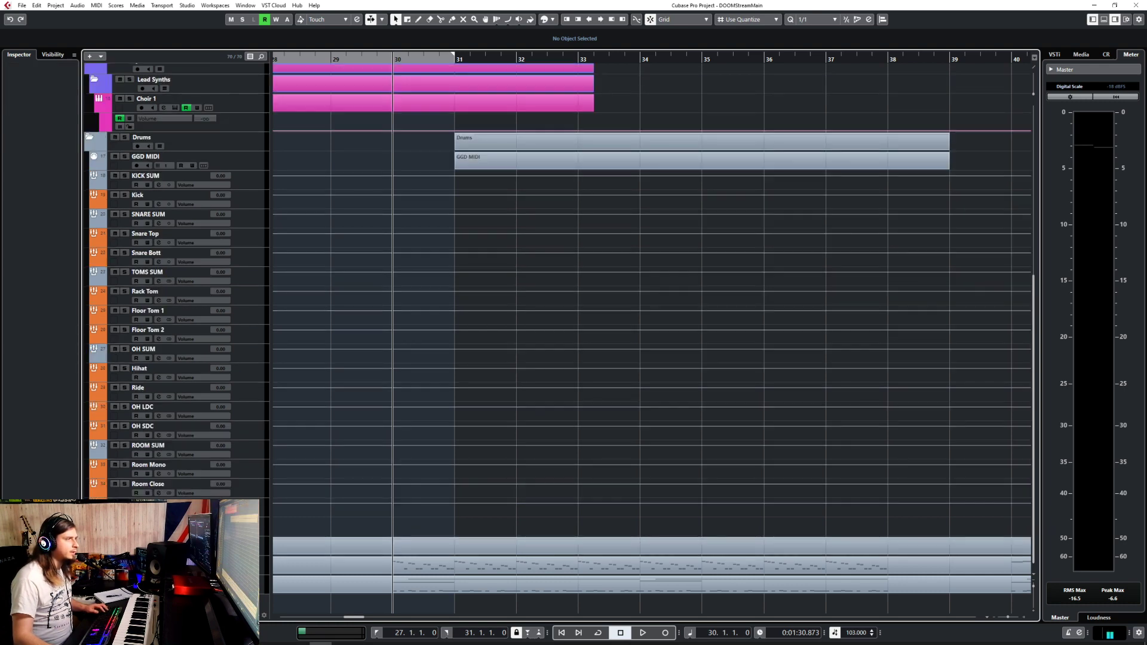
pyautogui.click(236, 565)
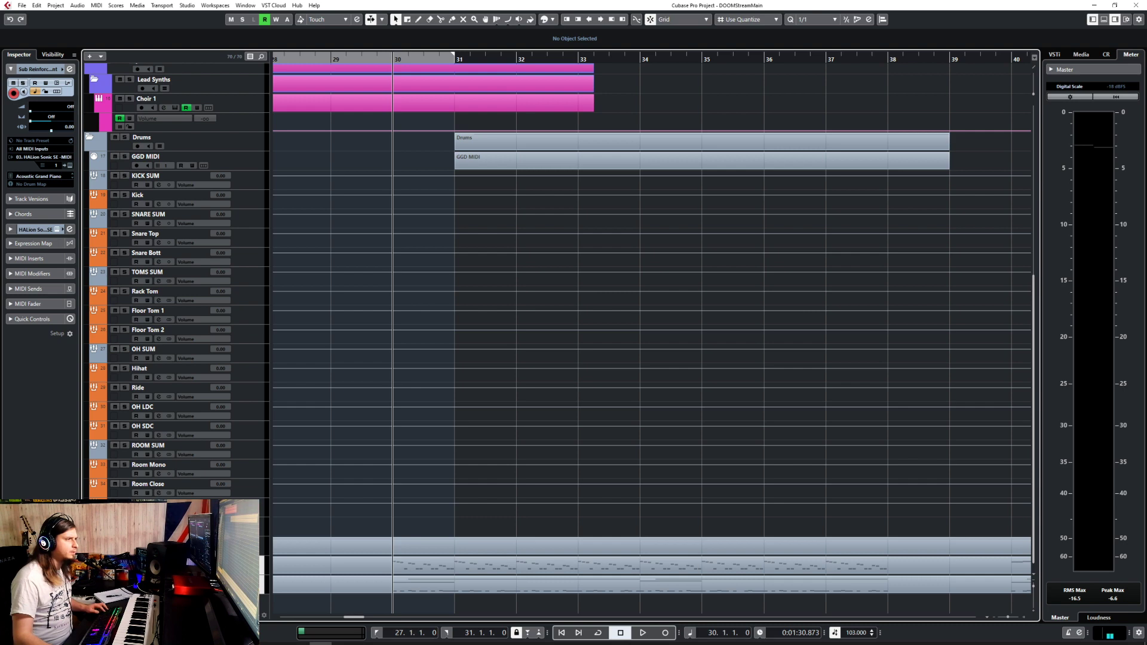
pyautogui.click(90, 542)
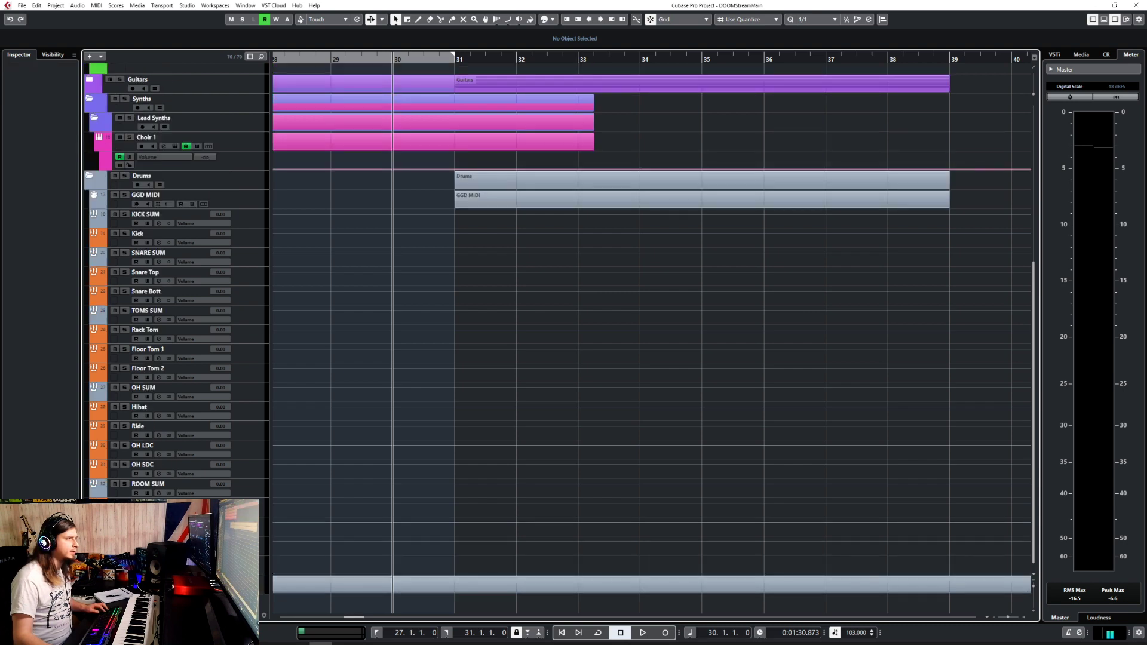
# Try splitting the imported Sub Reinforcement part at bars 30 and 38, and undo both cuts.
pyautogui.scroll(-10, 378, 499)
pyautogui.click(392, 567)
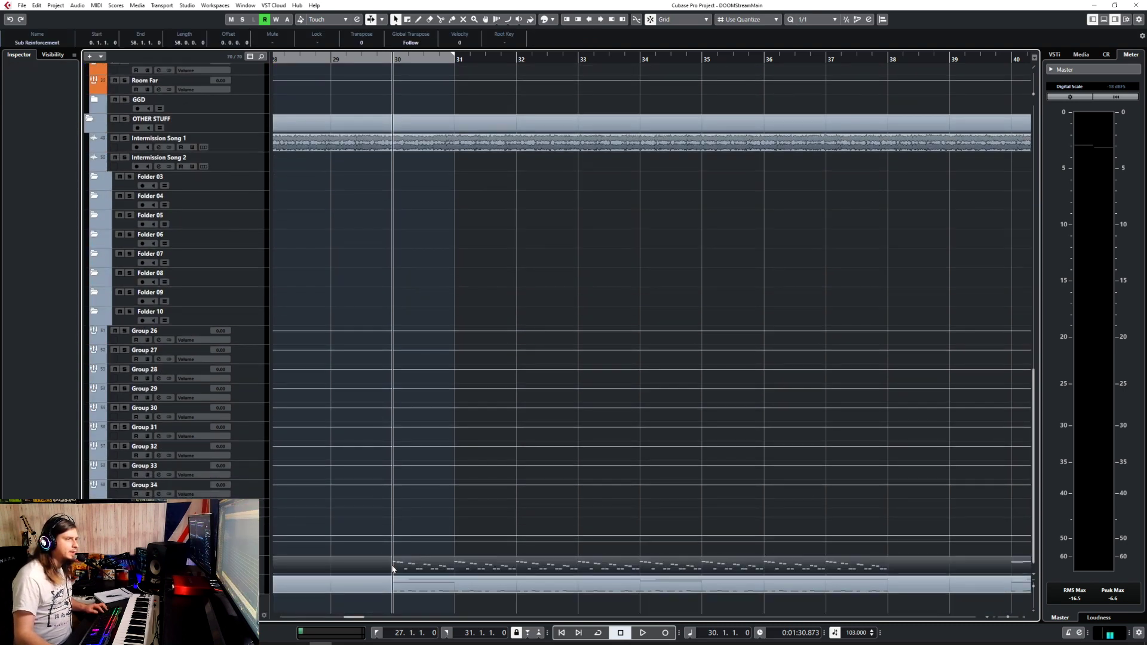
pyautogui.rightClick(430, 565)
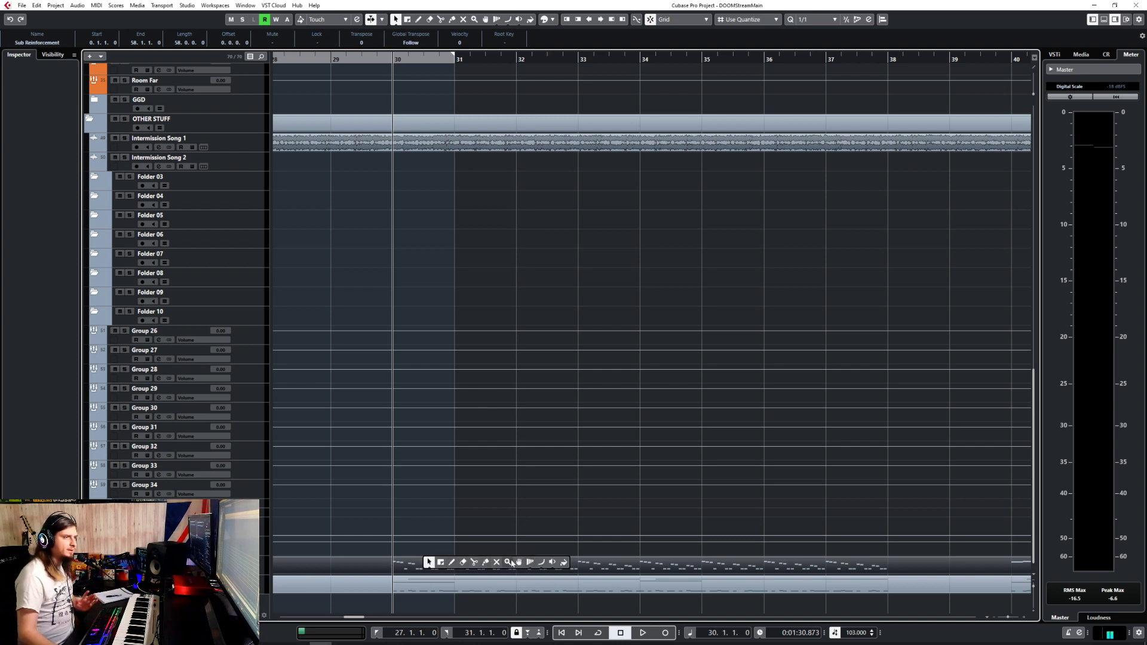
pyautogui.click(474, 562)
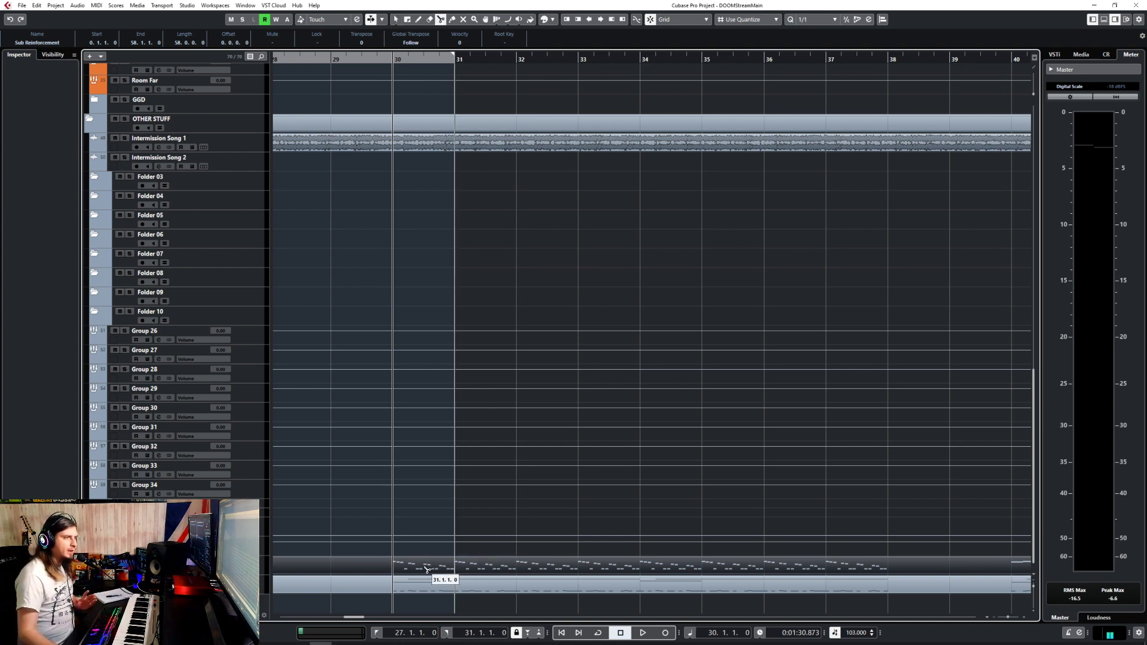
pyautogui.click(393, 566)
pyautogui.press('1')
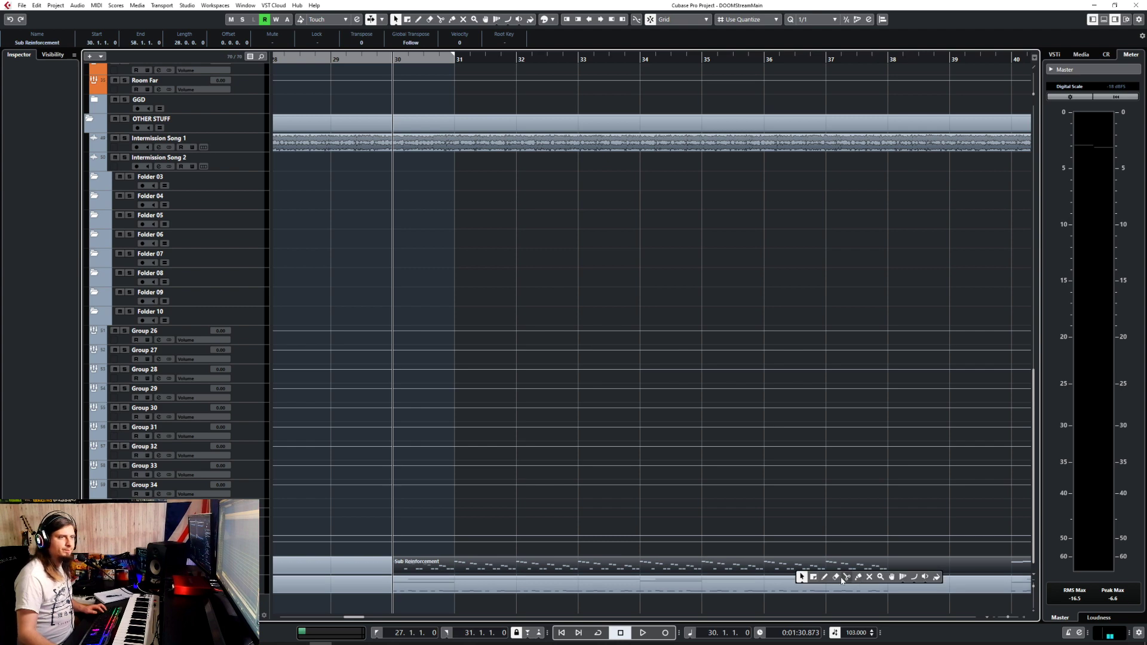
pyautogui.keyDown('alt'); pyautogui.click(879, 571); pyautogui.keyUp('alt')
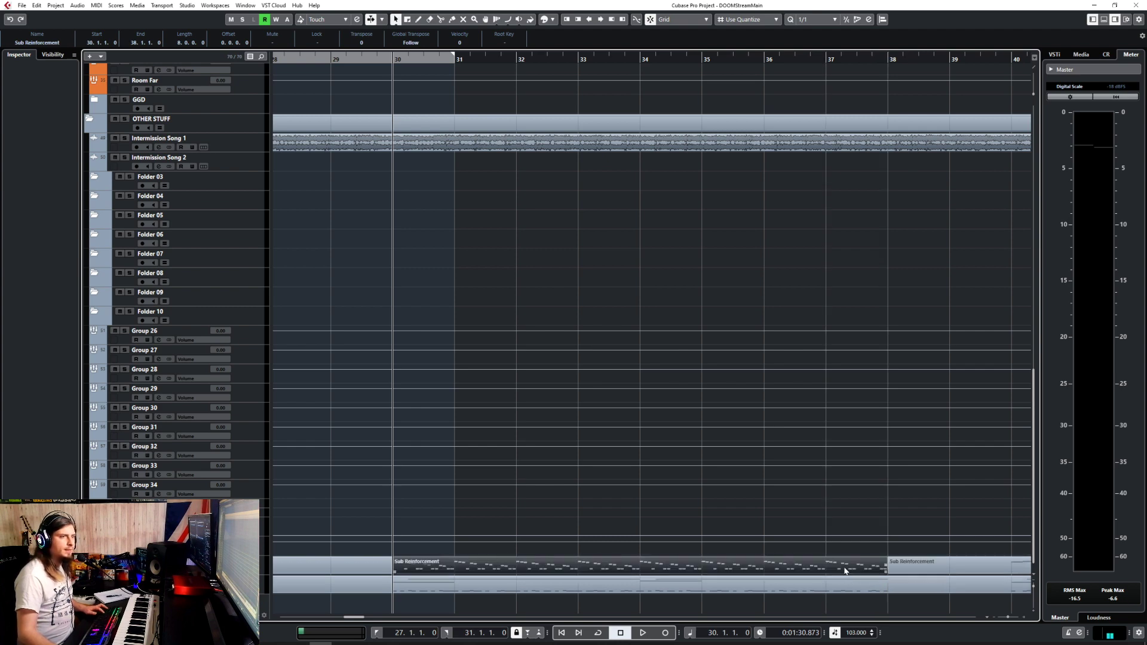
pyautogui.hotkey('ctrl', 'z')
pyautogui.hotkey('ctrl', 'z')
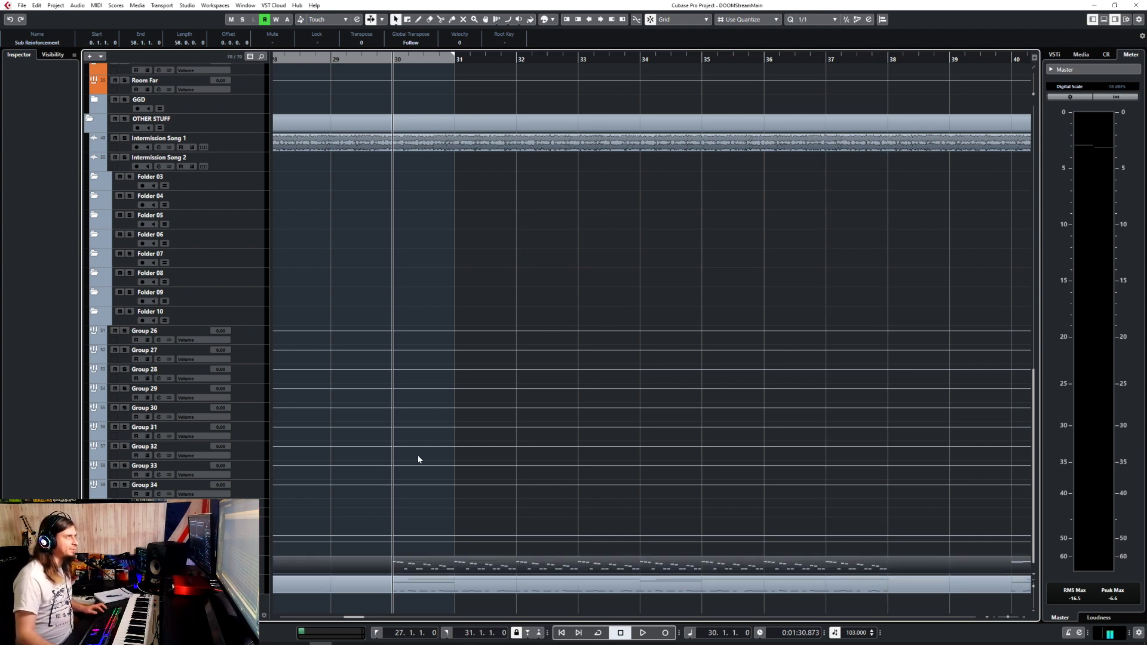
# Copy the first eight bars of the Sub Reinforcement part with a temporary split at bar 8, and undo the split.
pyautogui.scroll(-2, 418, 455)
pyautogui.hscroll(-8, 417, 455)
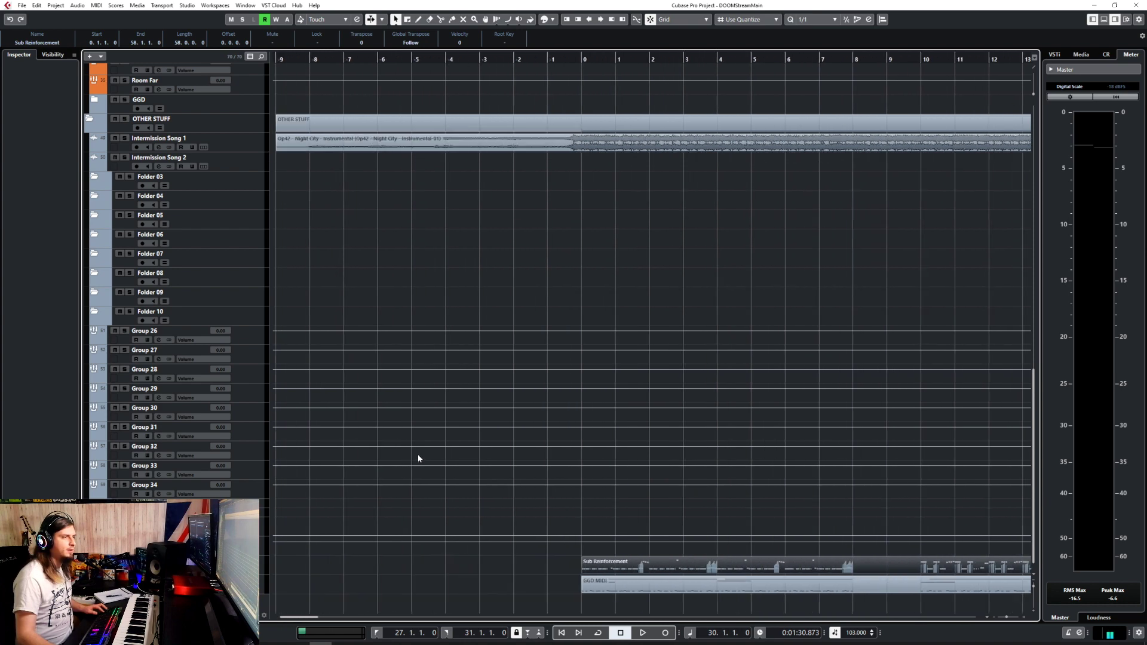
pyautogui.hscroll(3, 417, 478)
pyautogui.hscroll(-2, 374, 555)
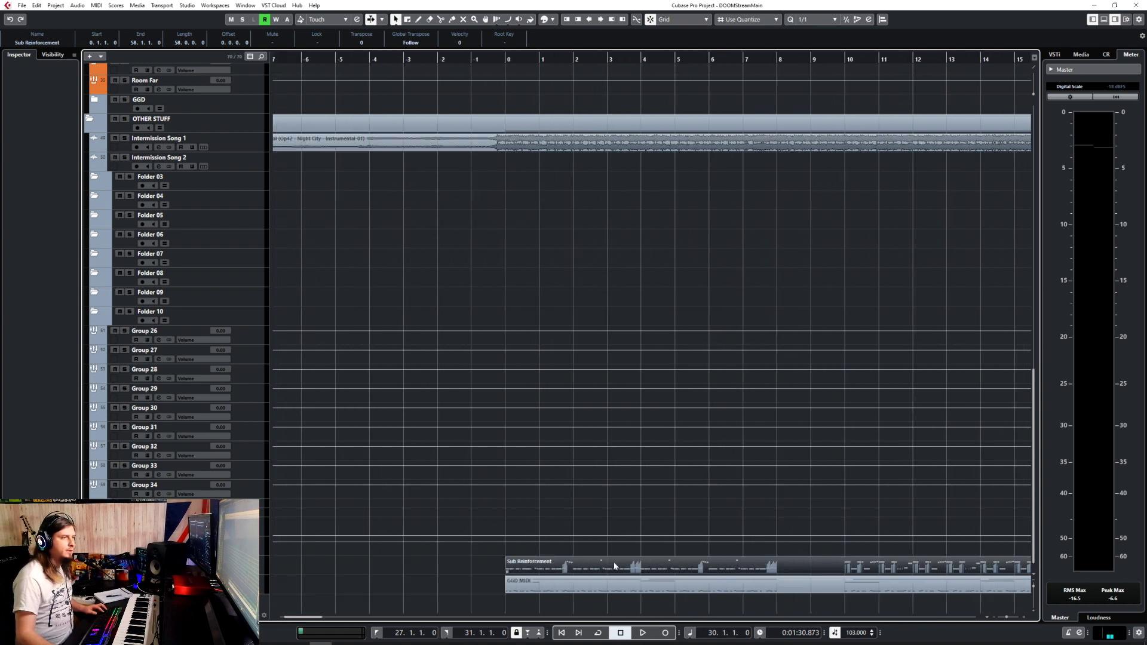
pyautogui.press('3')
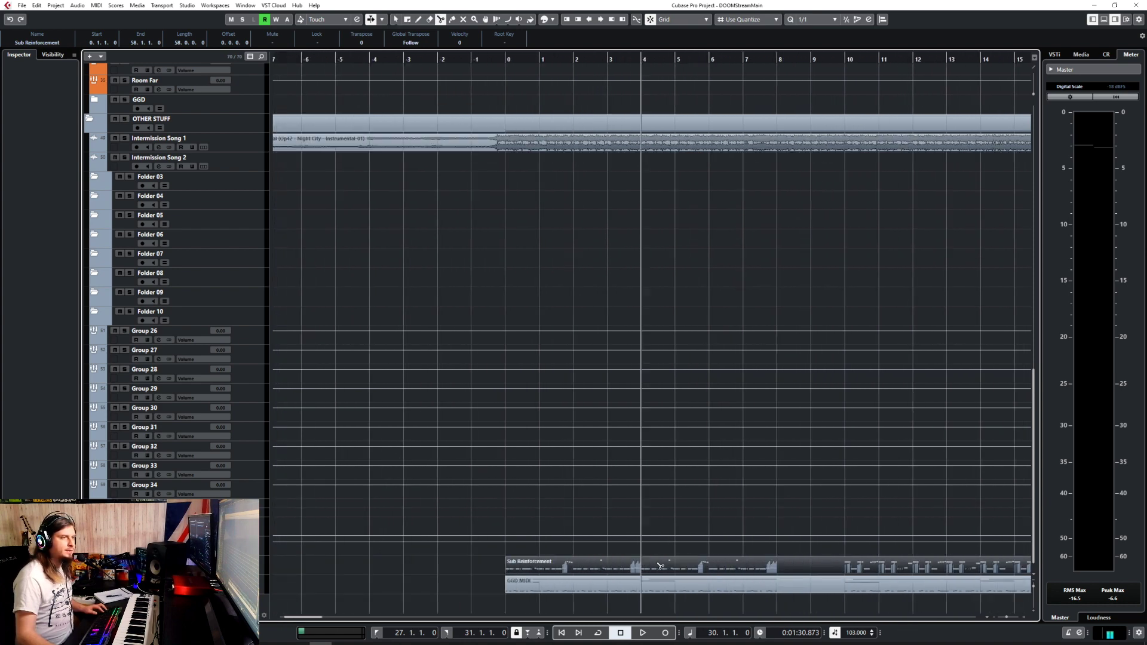
pyautogui.click(780, 566)
pyautogui.rightClick(780, 566)
pyautogui.click(783, 568)
pyautogui.click(762, 569)
pyautogui.hotkey('ctrl', 'z')
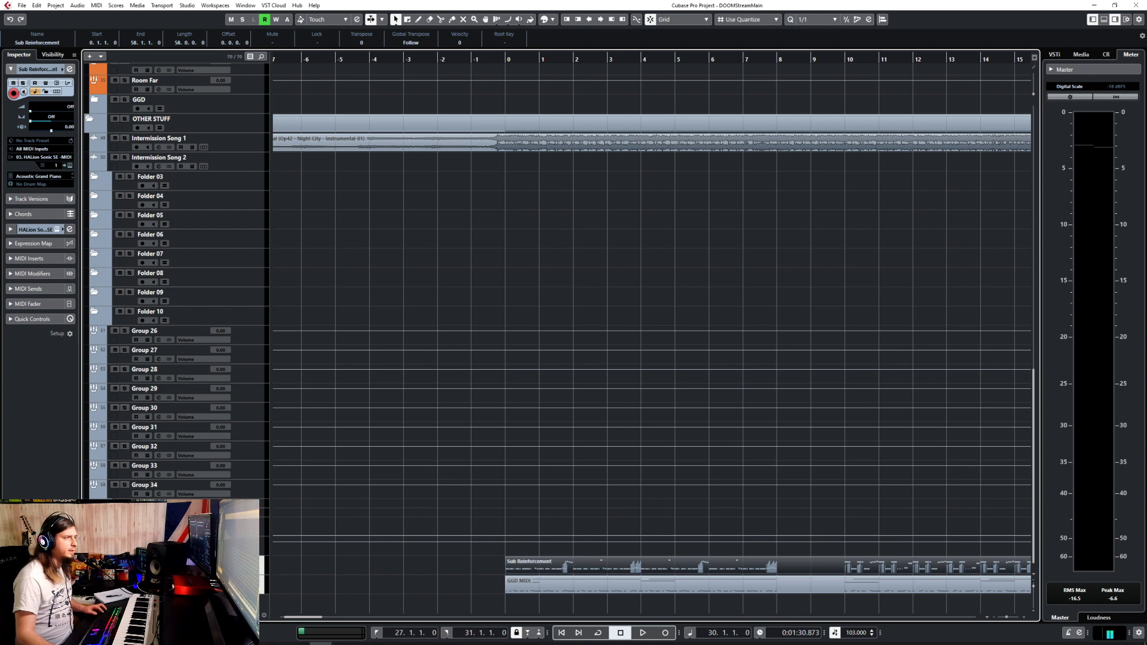
# Remove the imported VST Instruments, Sub Reinforcement and GGD MIDI tracks, and collapse the OTHER STUFF folder track.
pyautogui.click(179, 504)
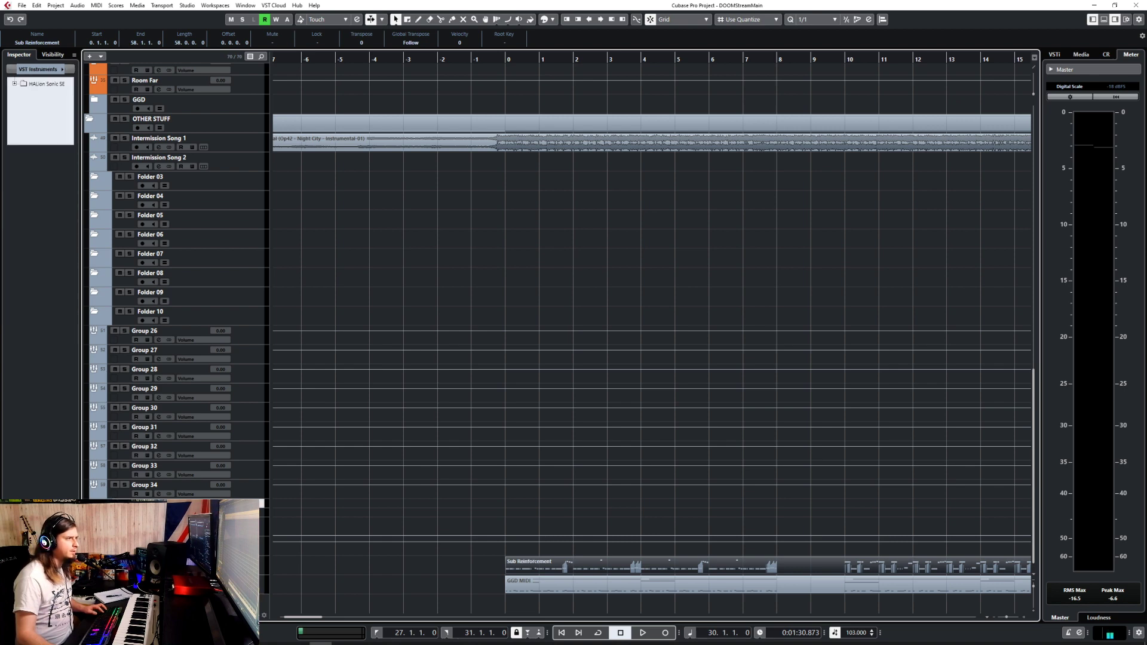
pyautogui.click(179, 513)
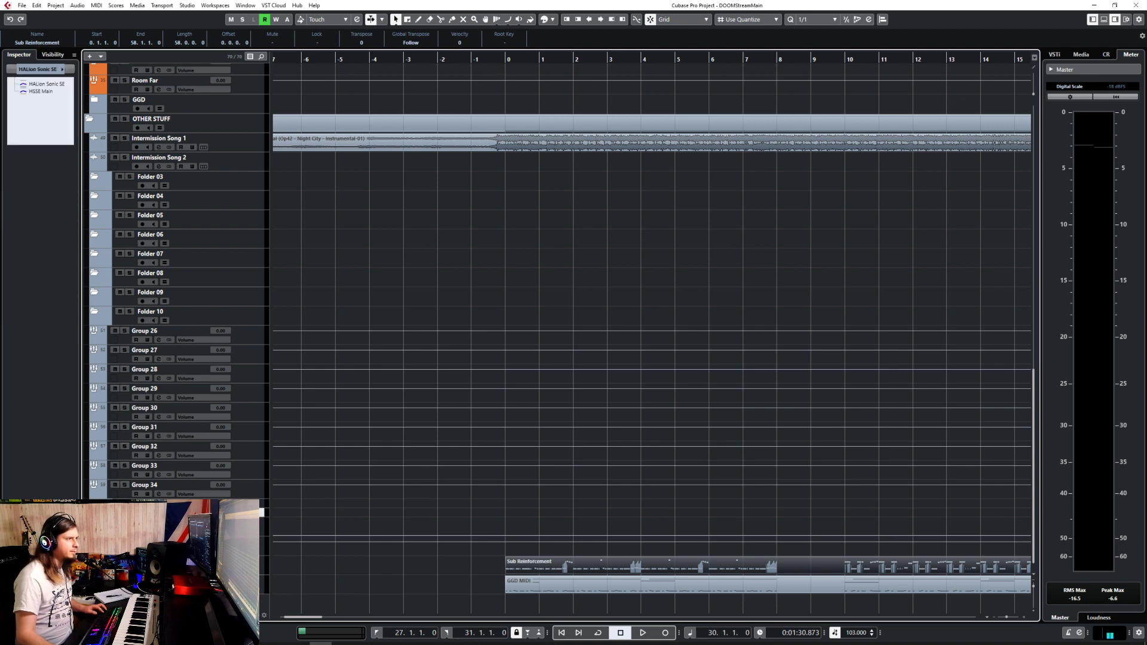
pyautogui.click(262, 565)
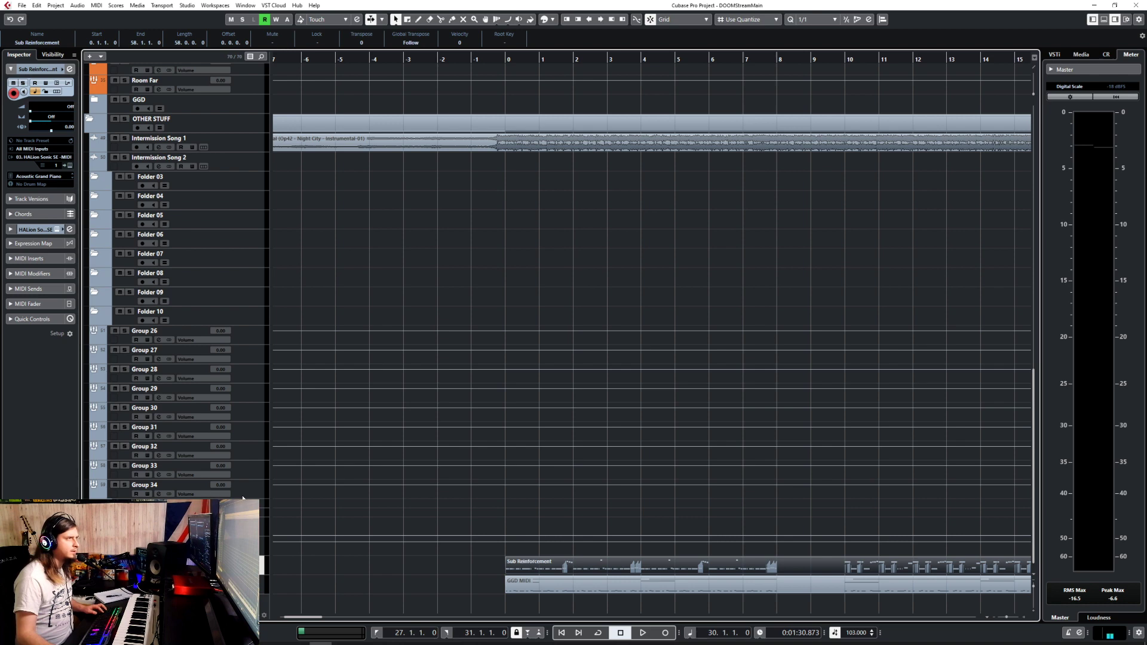
pyautogui.scroll(3, 243, 498)
pyautogui.click(236, 298)
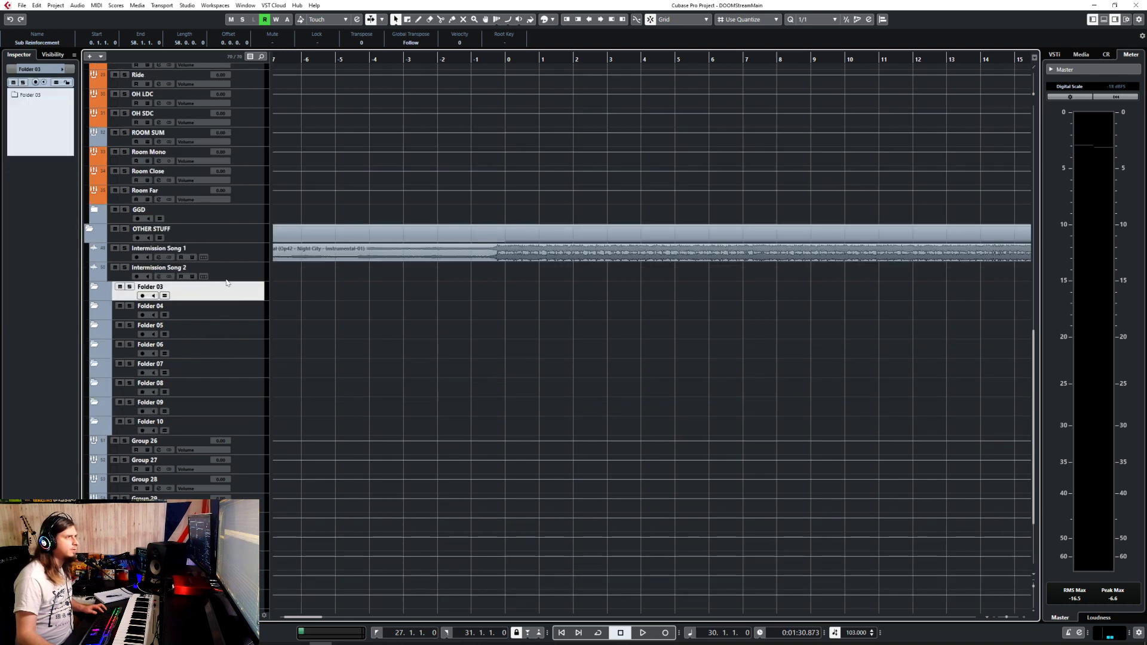
pyautogui.click(95, 244)
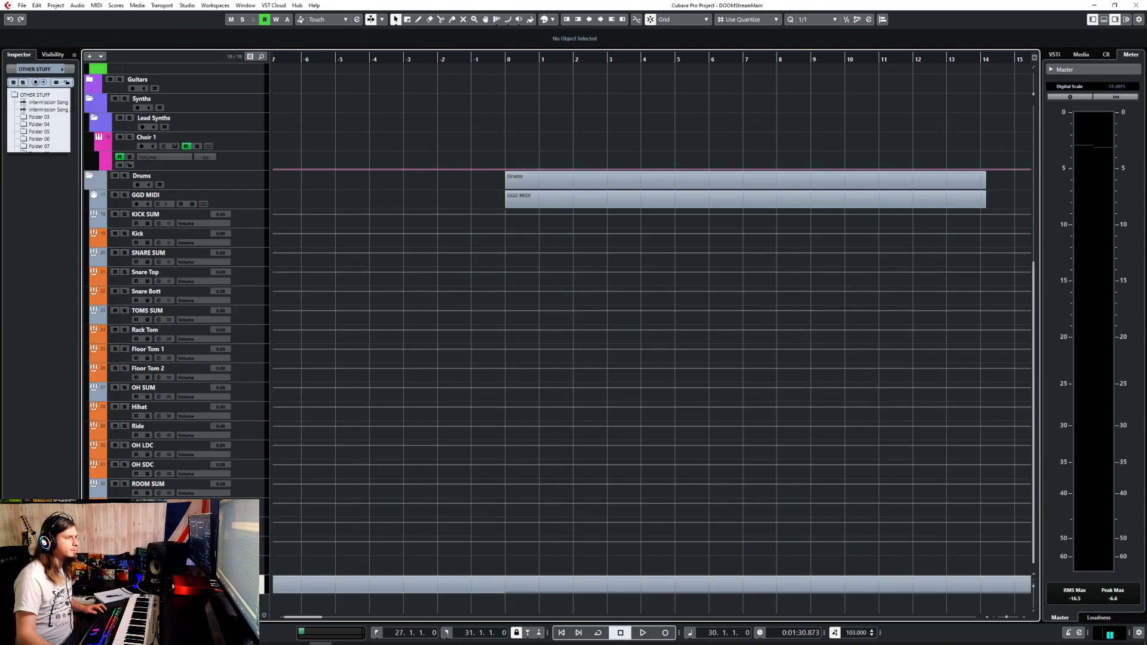
# Delete the GGD MIDI part that spans bars 0 to 14 in the Drums folder.
pyautogui.click(509, 62)
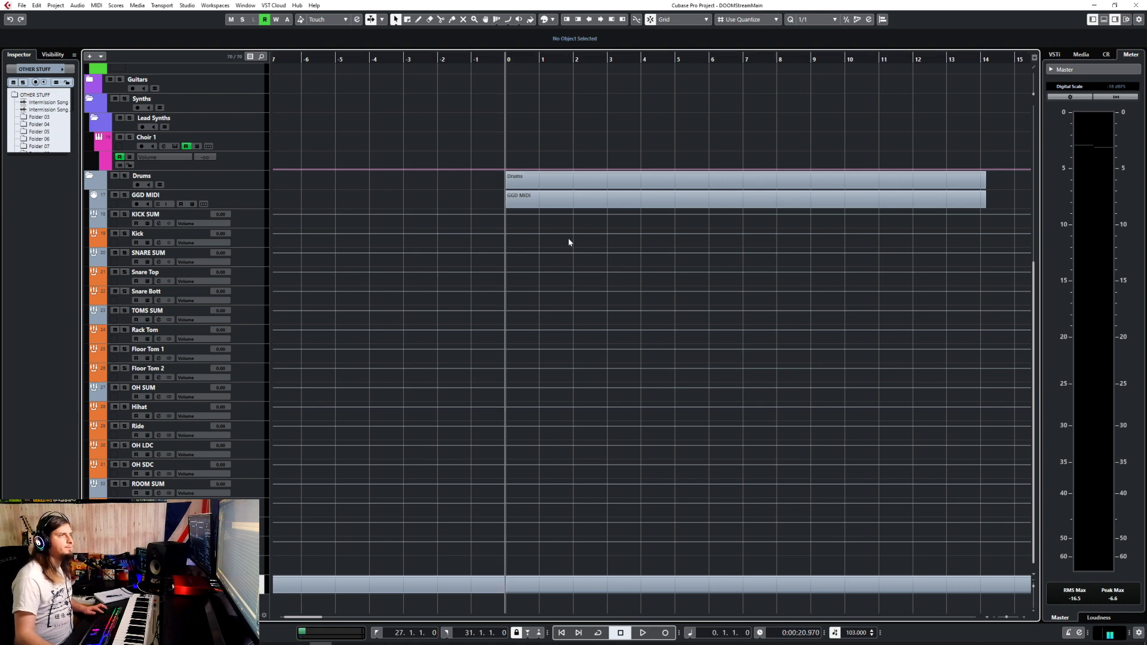
pyautogui.hscroll(-2, 569, 242)
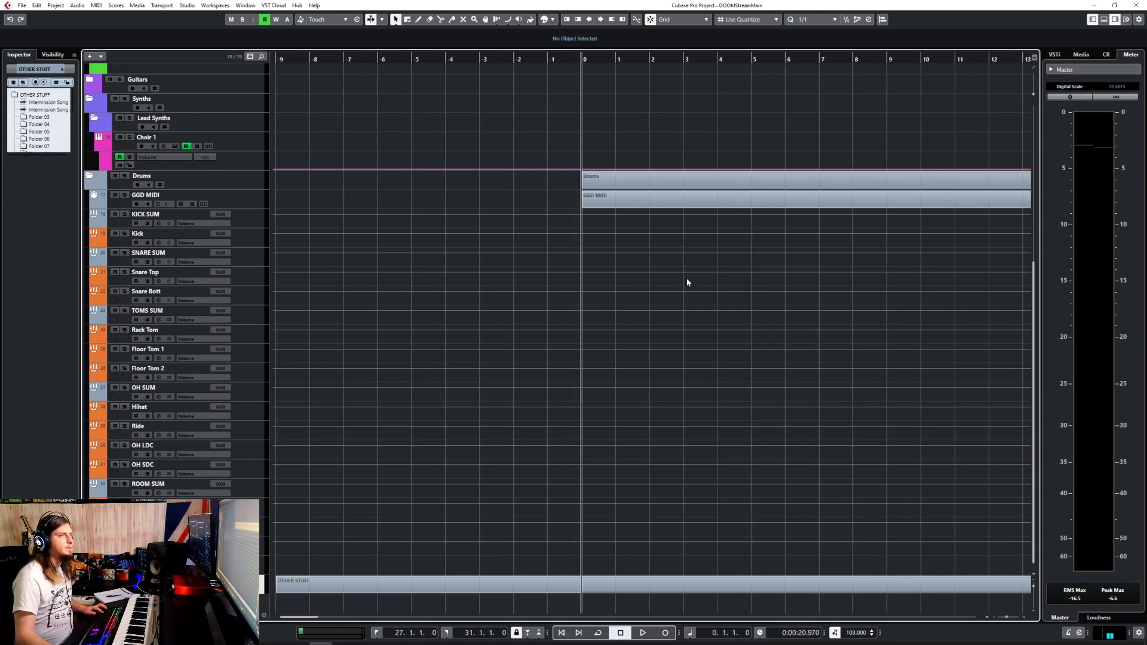
pyautogui.hscroll(10, 687, 282)
pyautogui.click(650, 199)
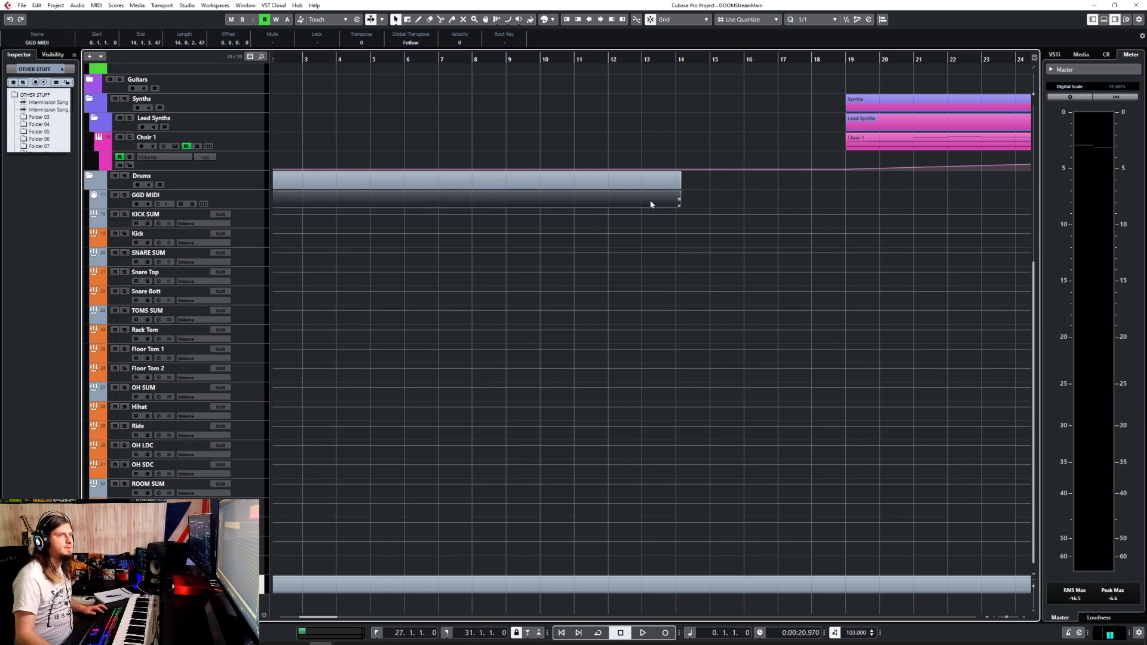
pyautogui.press('Delete')
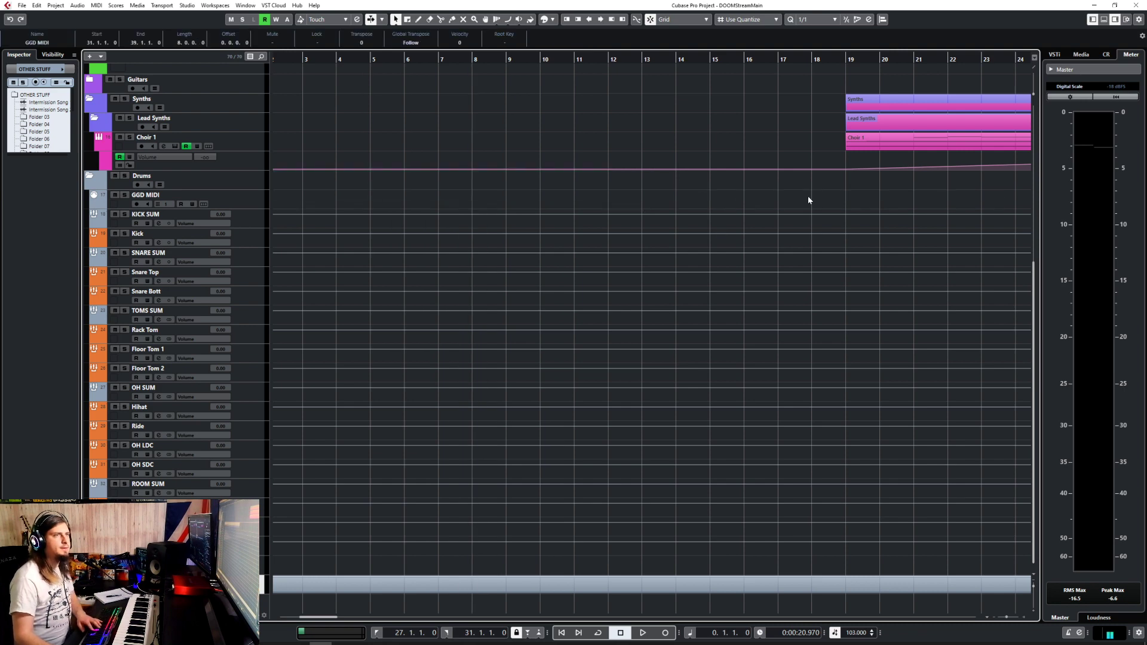
# Paste the copied eight-bar Sub Reinforcement part onto the GGD MIDI track at bar 19.
pyautogui.hscroll(12, 794, 215)
pyautogui.click(384, 105)
pyautogui.hotkey('ctrl', 'v')
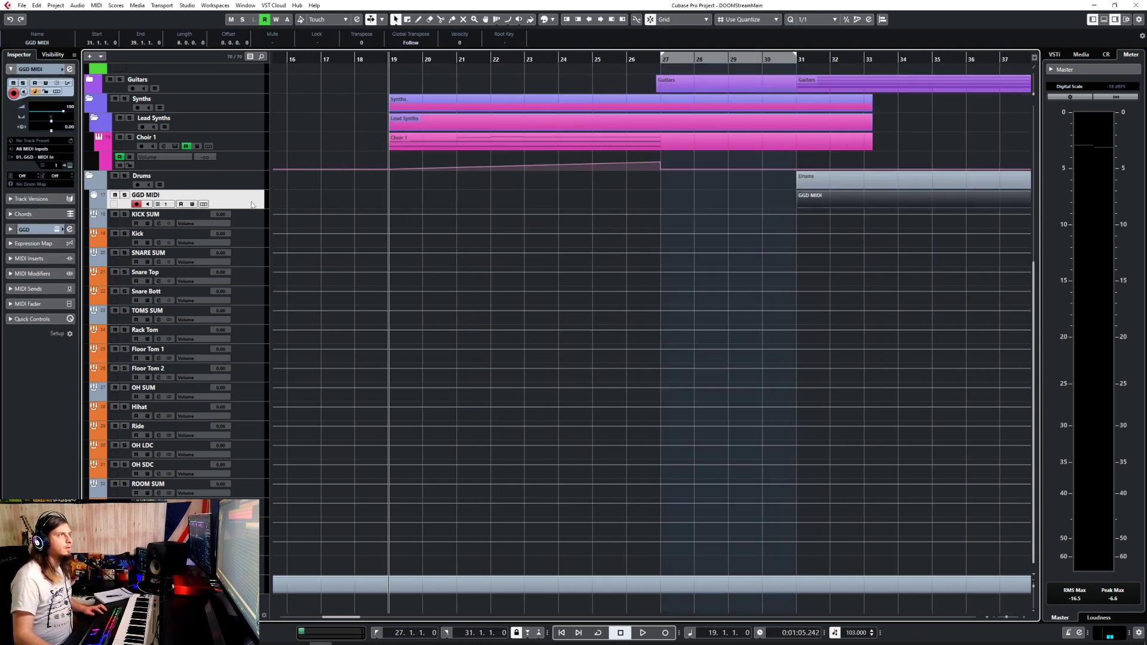
# Open the GGD MIDI part at bar 31 in the Key Editor and bring up its quantize preset choices.
pyautogui.hscroll(4, 705, 231)
pyautogui.doubleClick(680, 201)
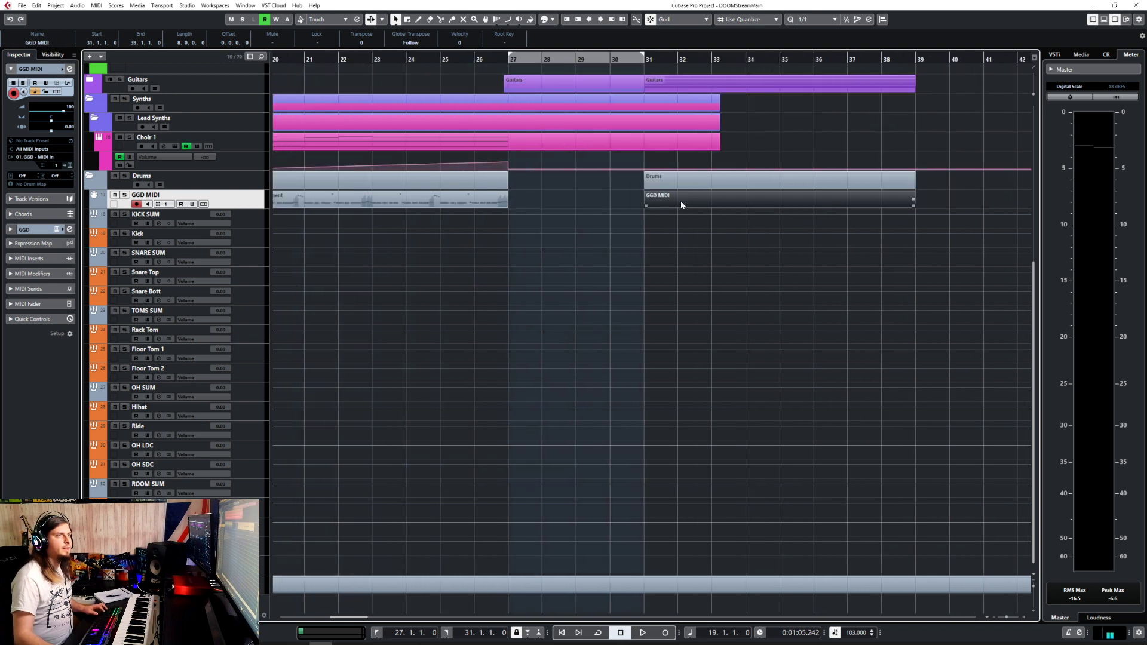
pyautogui.click(571, 325)
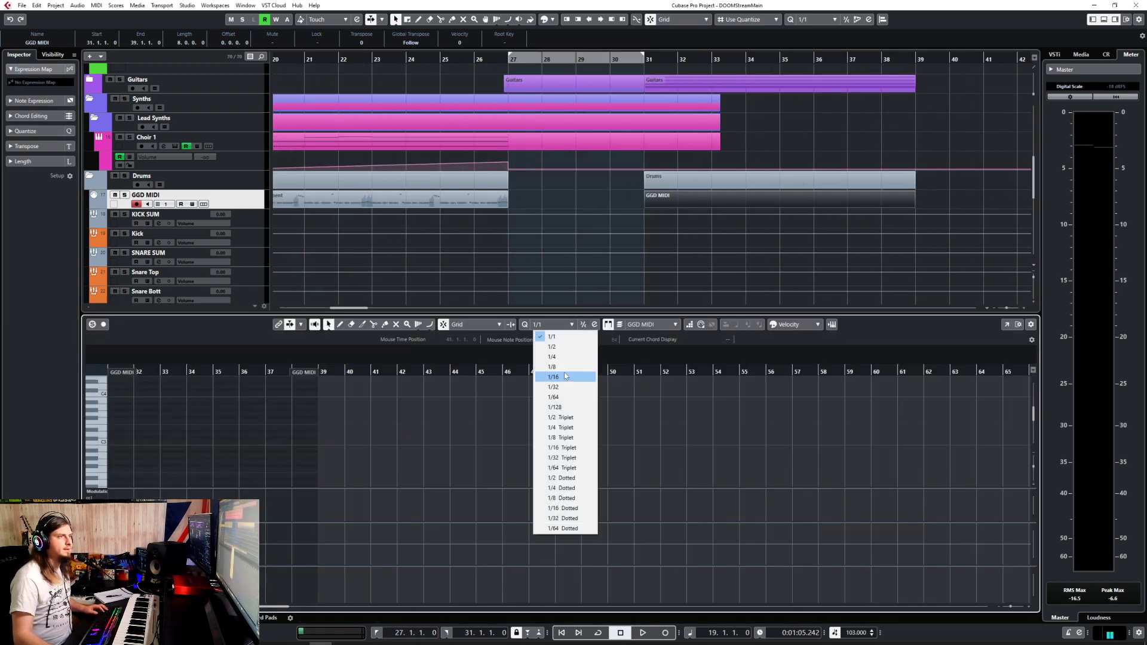
# Set quantize to 1/16 and draw C0 notes at 31.1.1, 31.1.3 and 31.2.2 and a D0 note at 31.2.1 in the GGD MIDI part.
pyautogui.click(565, 380)
pyautogui.scroll(6, 244, 442)
pyautogui.hscroll(-5, 249, 452)
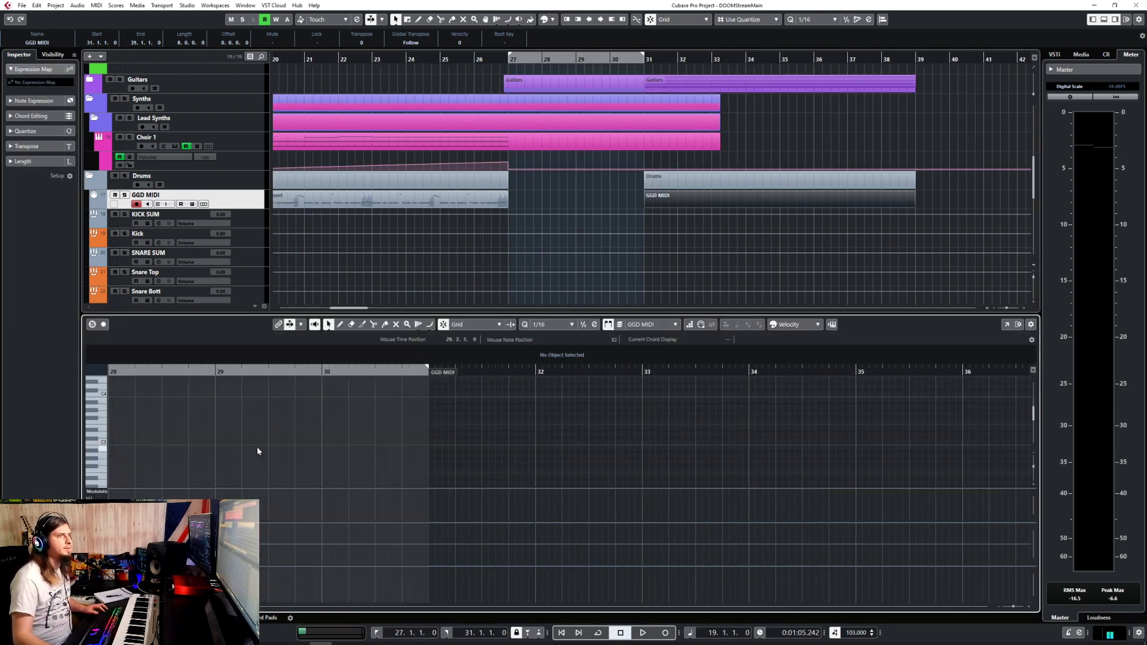
pyautogui.hscroll(1, 514, 459)
pyautogui.hscroll(-2, 574, 469)
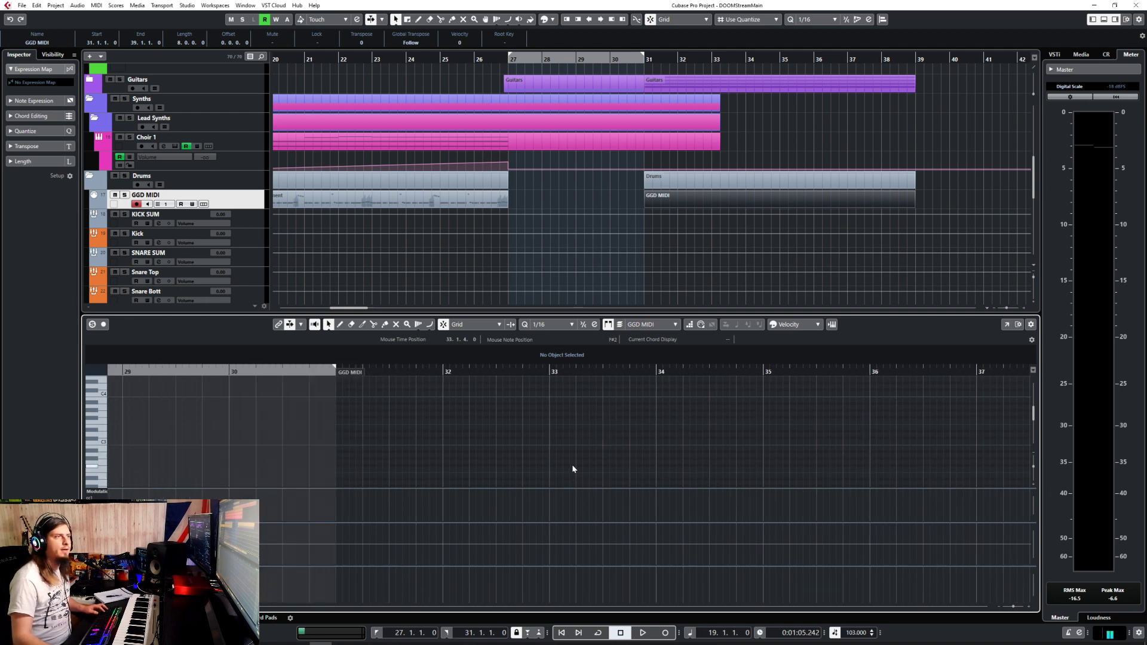
pyautogui.scroll(-3, 344, 445)
pyautogui.scroll(-3, 344, 442)
pyautogui.rightClick(344, 442)
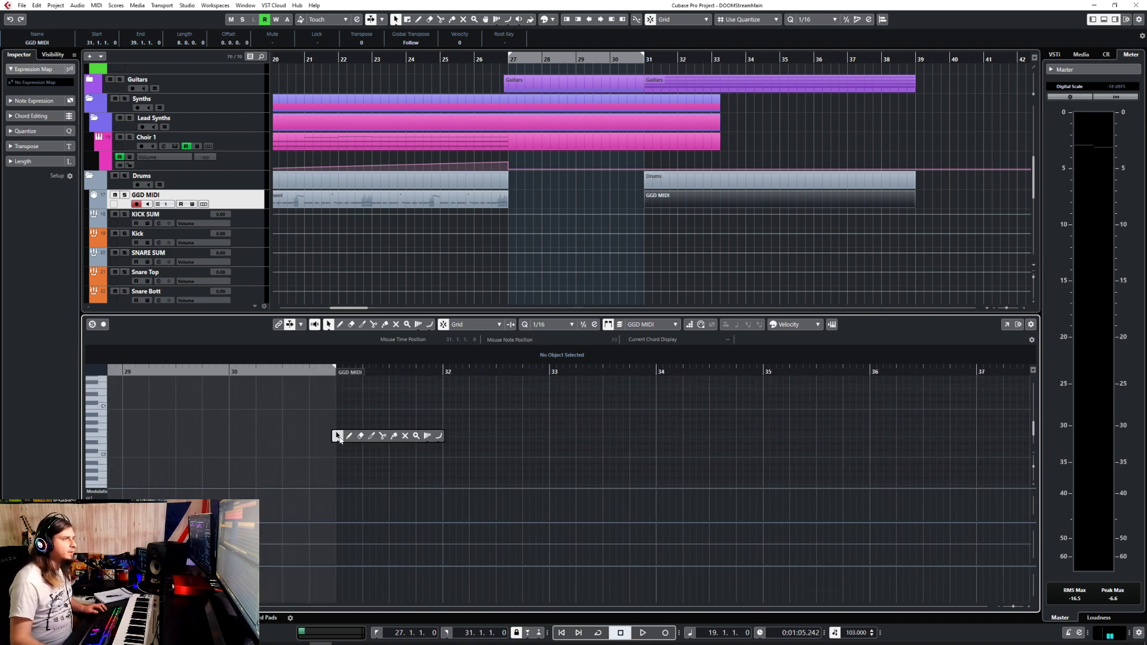
pyautogui.click(345, 448)
pyautogui.click(341, 454)
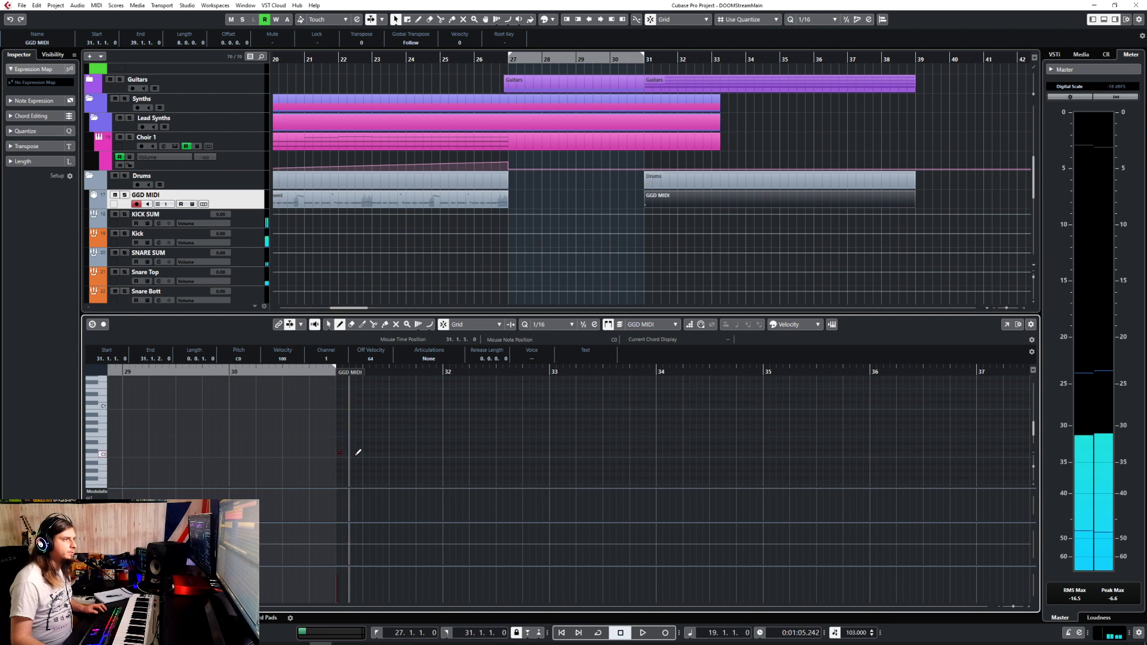
pyautogui.click(353, 453)
pyautogui.click(366, 447)
pyautogui.click(372, 453)
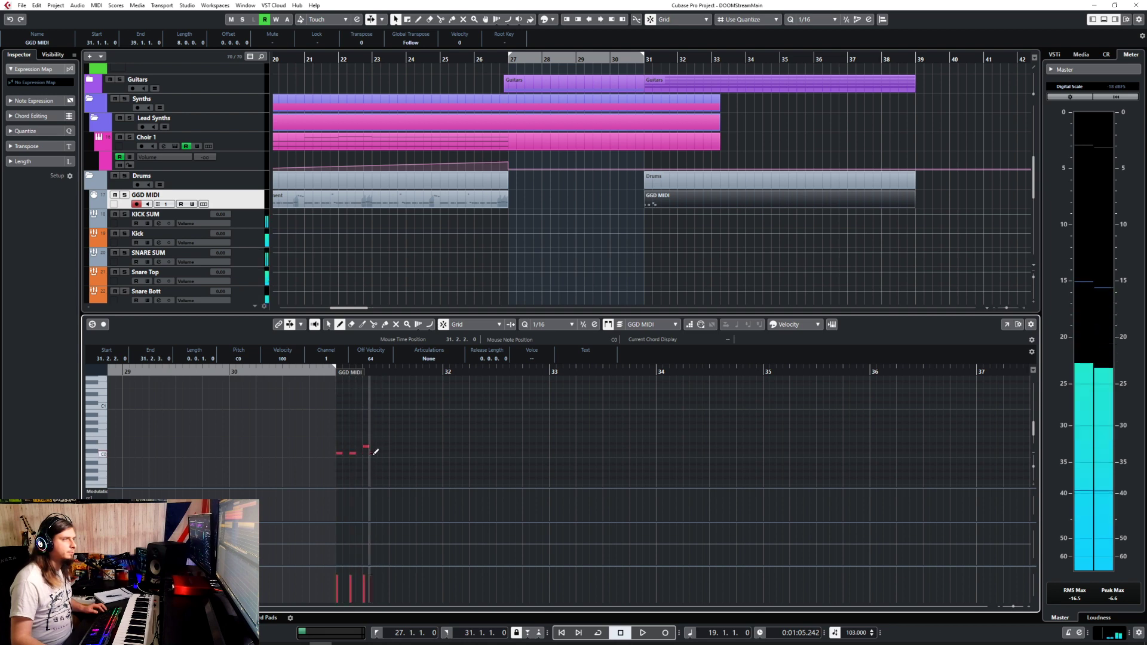
# Raise the velocity of the four drum notes at the start of bar 31 to 127.
pyautogui.press('1')
pyautogui.moveTo(319, 443); pyautogui.dragTo(386, 465)
pyautogui.moveTo(356, 567); pyautogui.dragTo(357, 557)
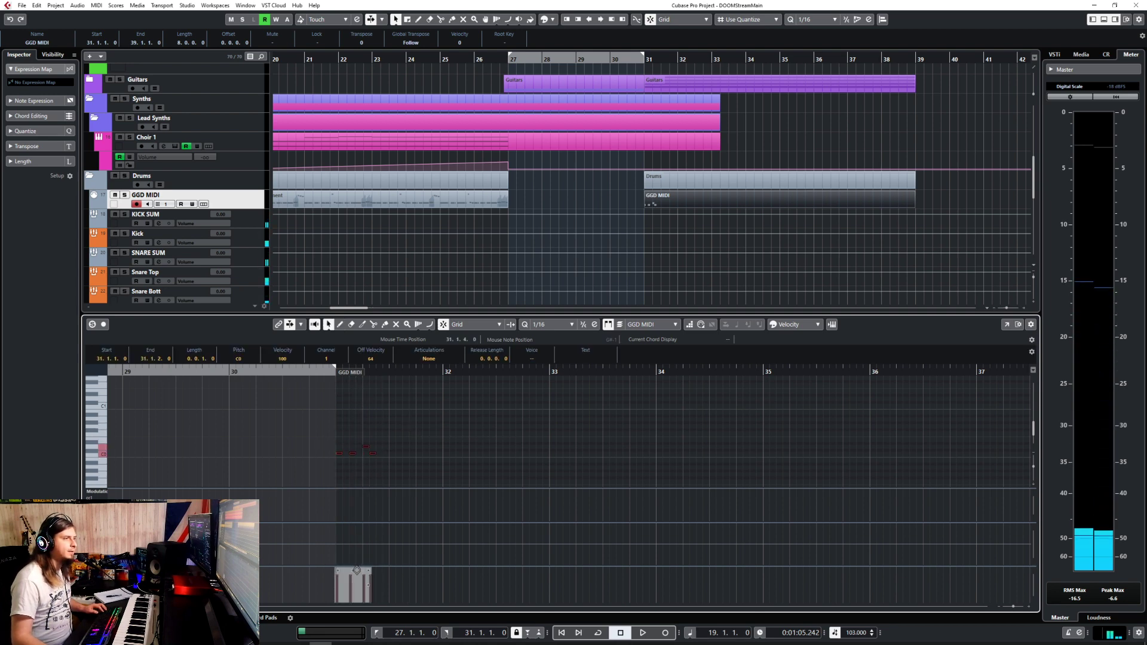
pyautogui.click(384, 385)
pyautogui.moveTo(308, 427); pyautogui.dragTo(382, 463)
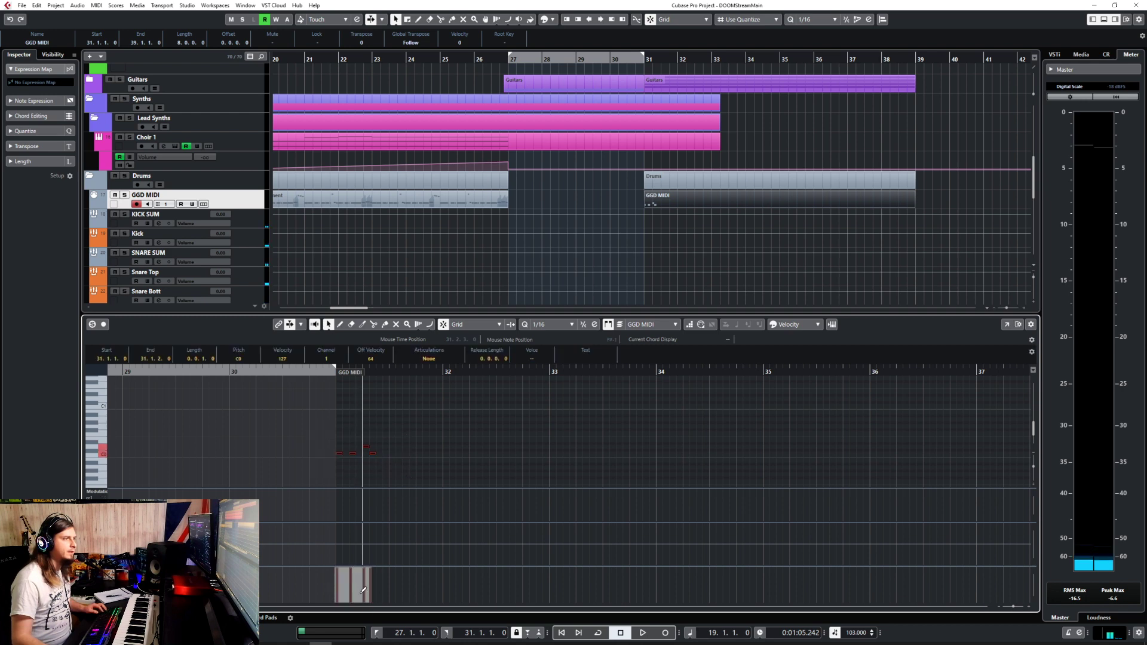
pyautogui.click(348, 466)
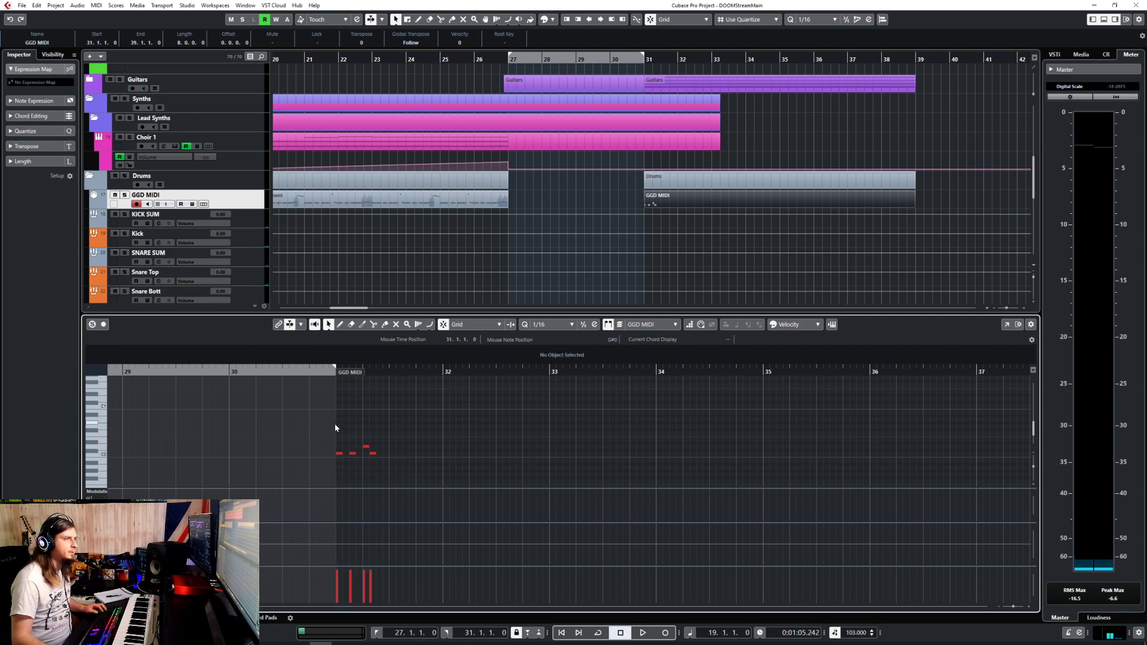
pyautogui.moveTo(330, 426); pyautogui.dragTo(386, 475)
pyautogui.click(402, 441)
# Draw C0 notes at 31.2.4, 31.3.1 and 31.3.3 and a D0 note at 31.4.1 to continue the drum pattern.
pyautogui.rightClick(393, 469)
pyautogui.click(402, 469)
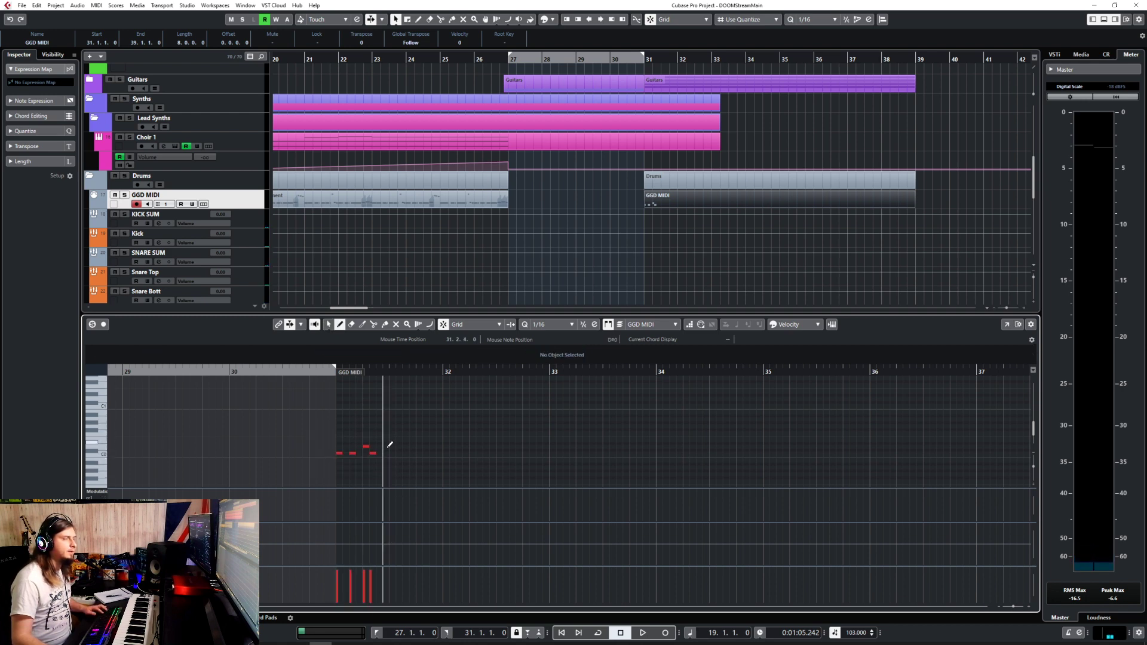
pyautogui.scroll(3, 384, 456)
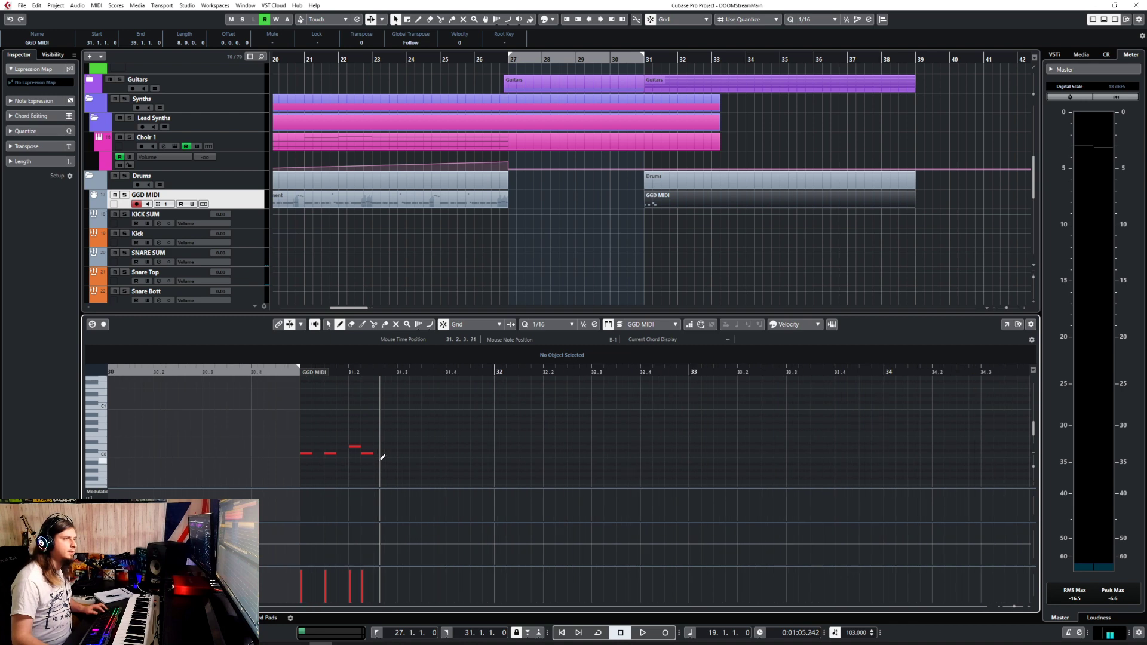
pyautogui.click(450, 444)
pyautogui.hotkey('ctrl', 'z')
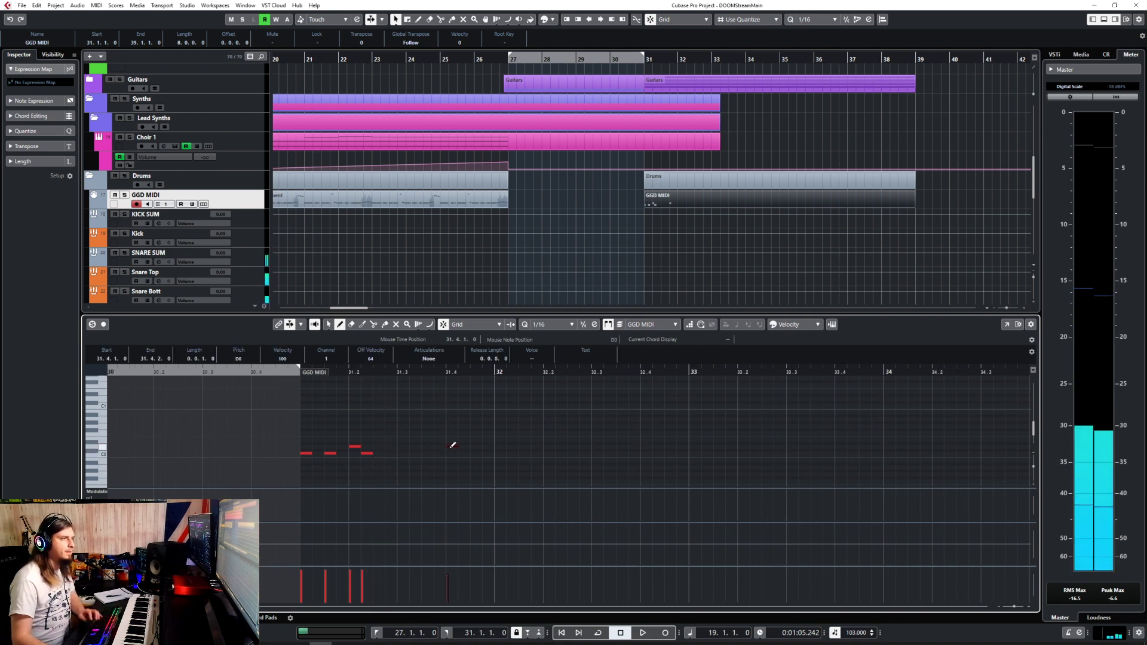
pyautogui.click(452, 445)
pyautogui.click(390, 455)
pyautogui.click(406, 454)
pyautogui.click(428, 454)
pyautogui.rightClick(427, 456)
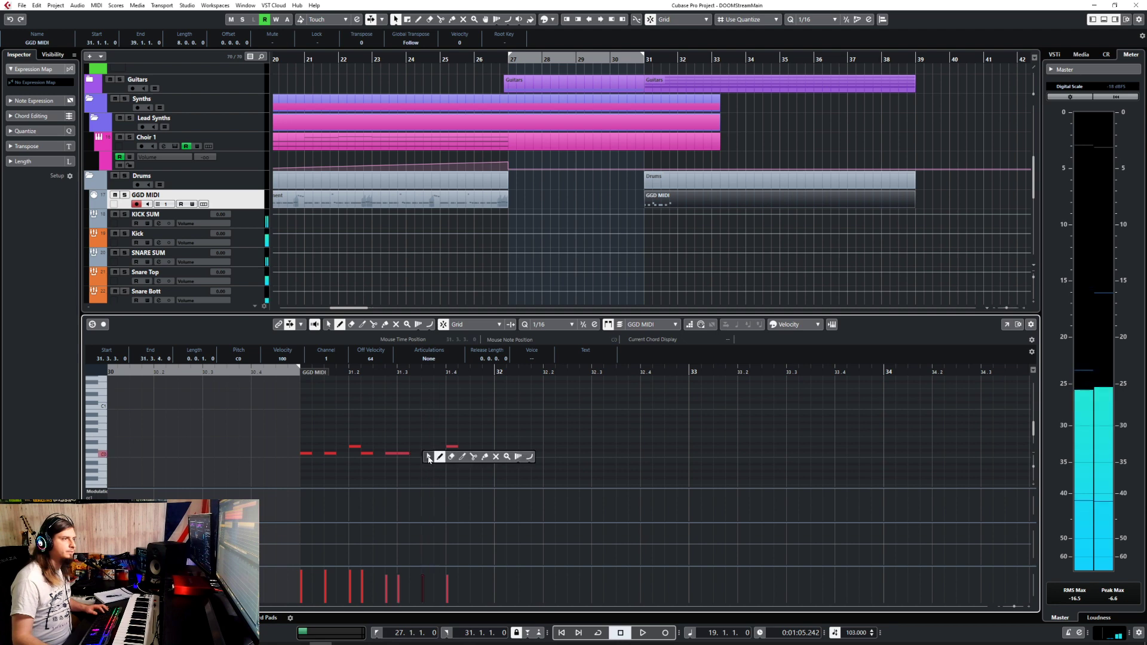
# Raise the velocity of the notes from 31.2.4 to 31.4.1 to match the first four notes.
pyautogui.click(434, 456)
pyautogui.moveTo(390, 445); pyautogui.dragTo(444, 478)
pyautogui.moveTo(393, 416); pyautogui.dragTo(472, 548)
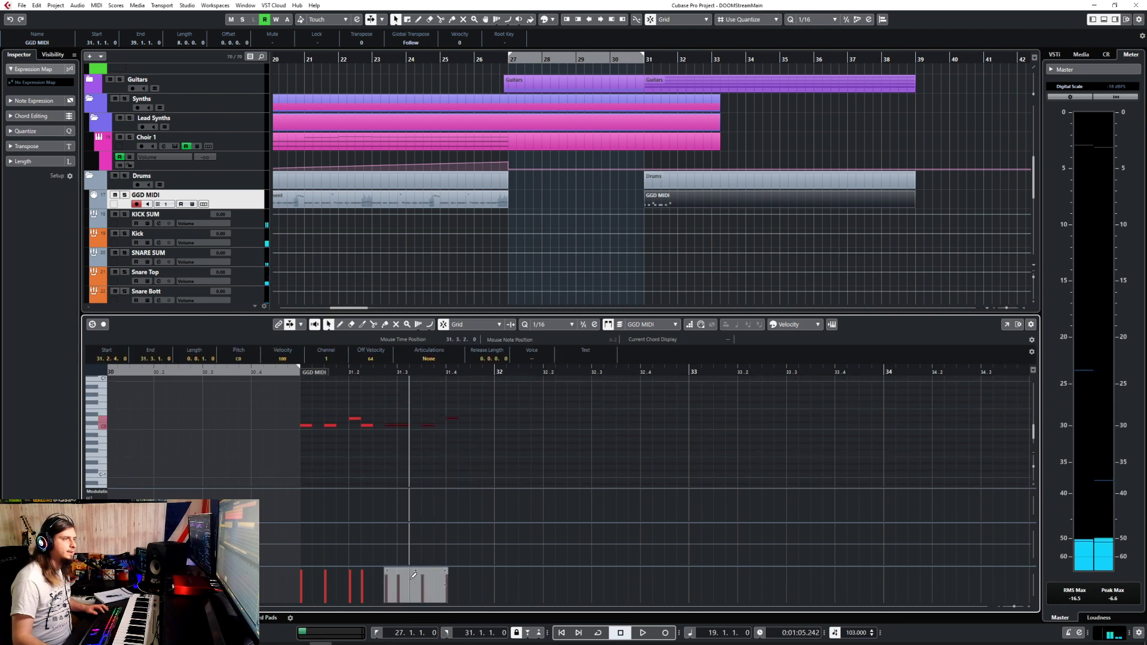
pyautogui.moveTo(411, 579); pyautogui.dragTo(409, 570)
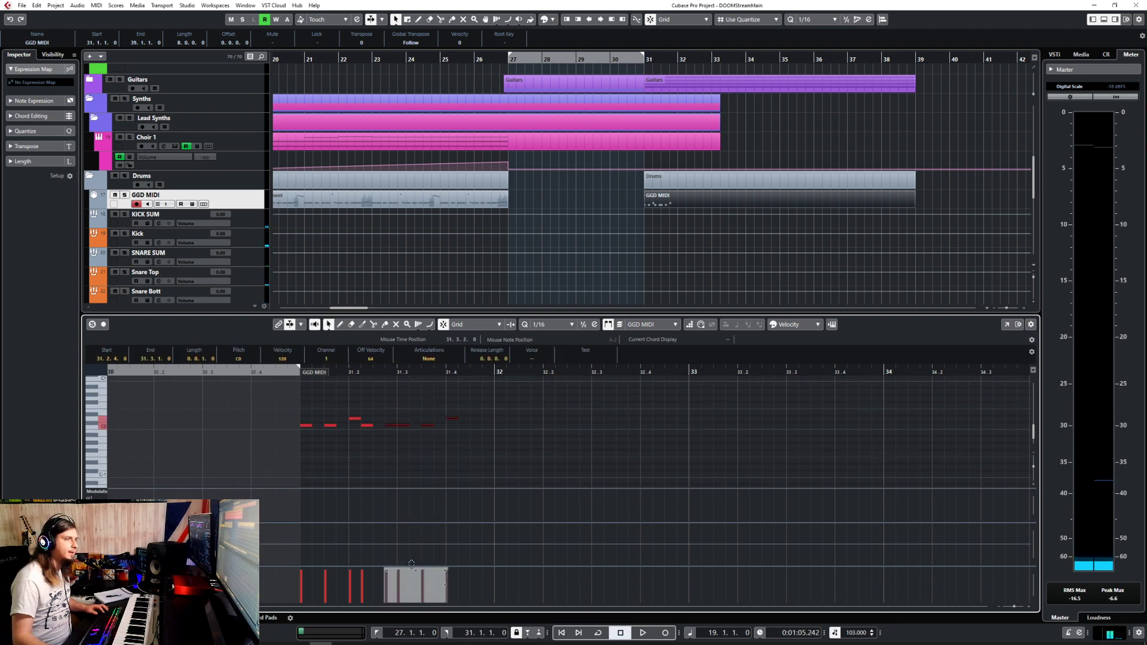
pyautogui.click(425, 454)
# Audition the cymbal keys, draw a one-bar note on D3 across bar 31 and raise its velocity to 127.
pyautogui.scroll(2, 424, 455)
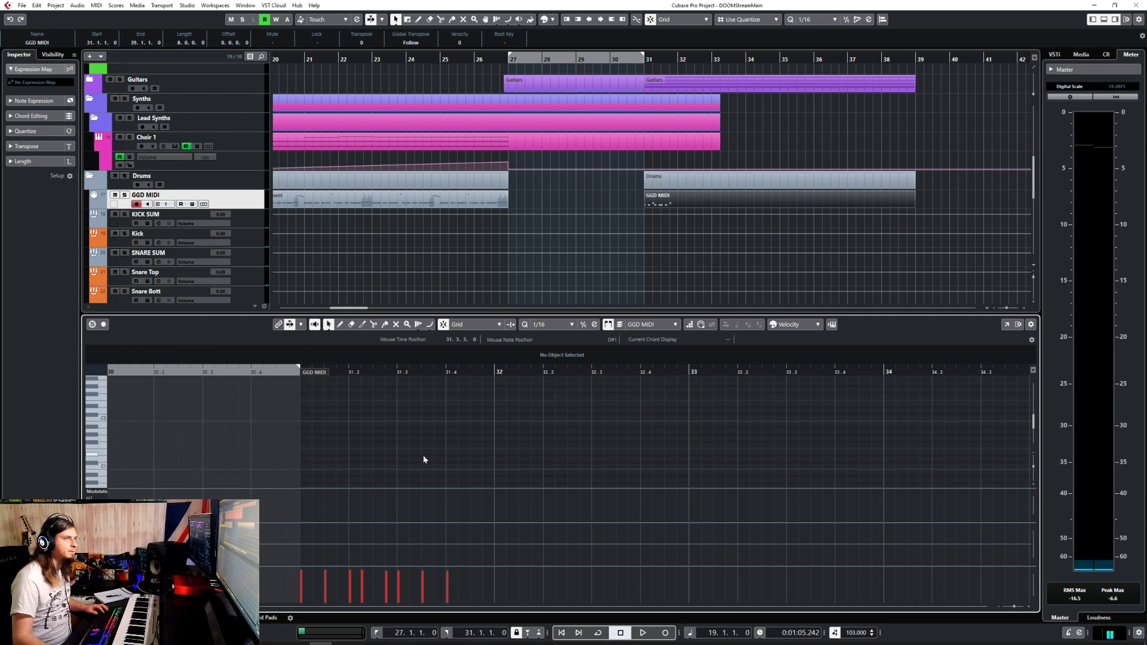
pyautogui.scroll(-1, 423, 455)
pyautogui.scroll(-1, 401, 444)
pyautogui.rightClick(400, 443)
pyautogui.click(409, 441)
pyautogui.scroll(1, 394, 437)
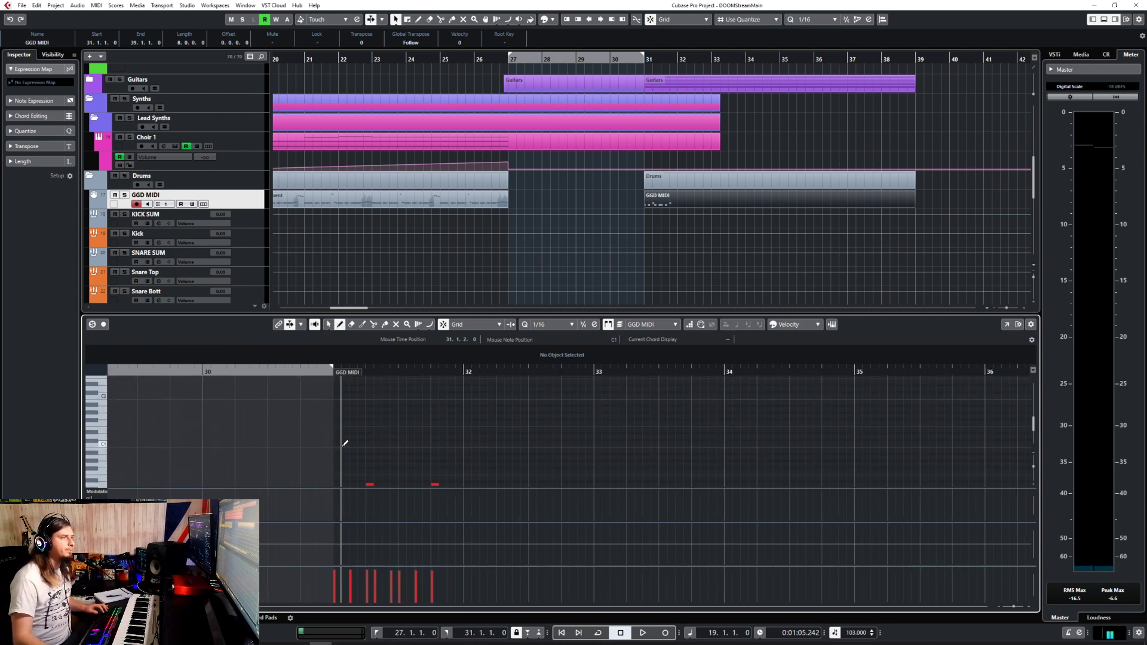
pyautogui.scroll(1, 119, 408)
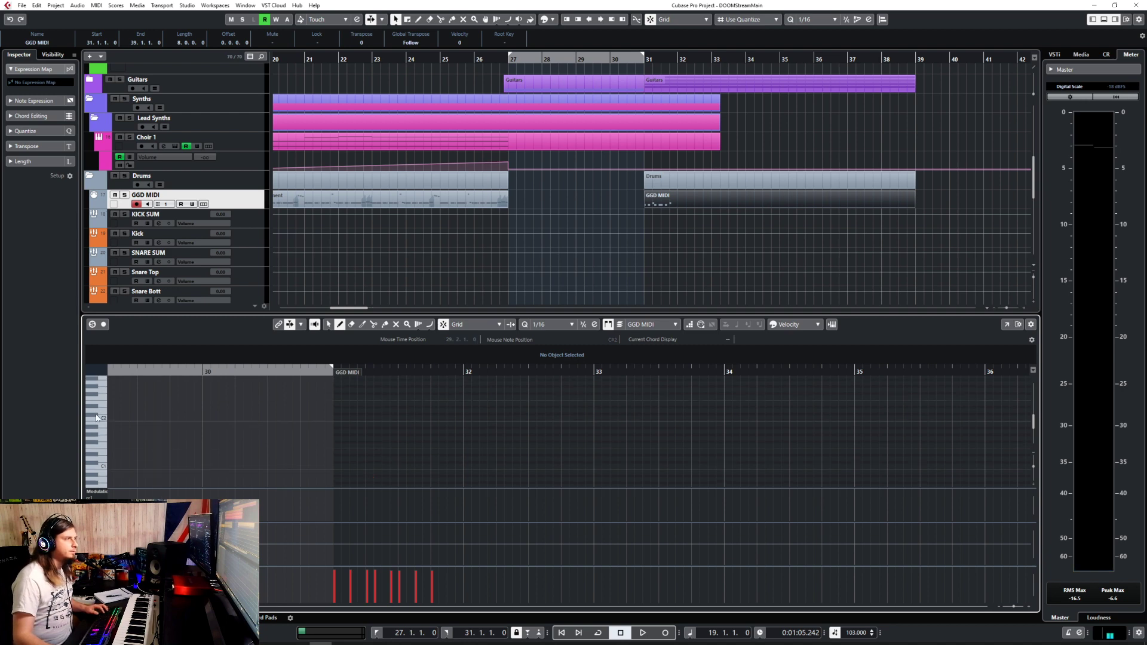
pyautogui.click(104, 419)
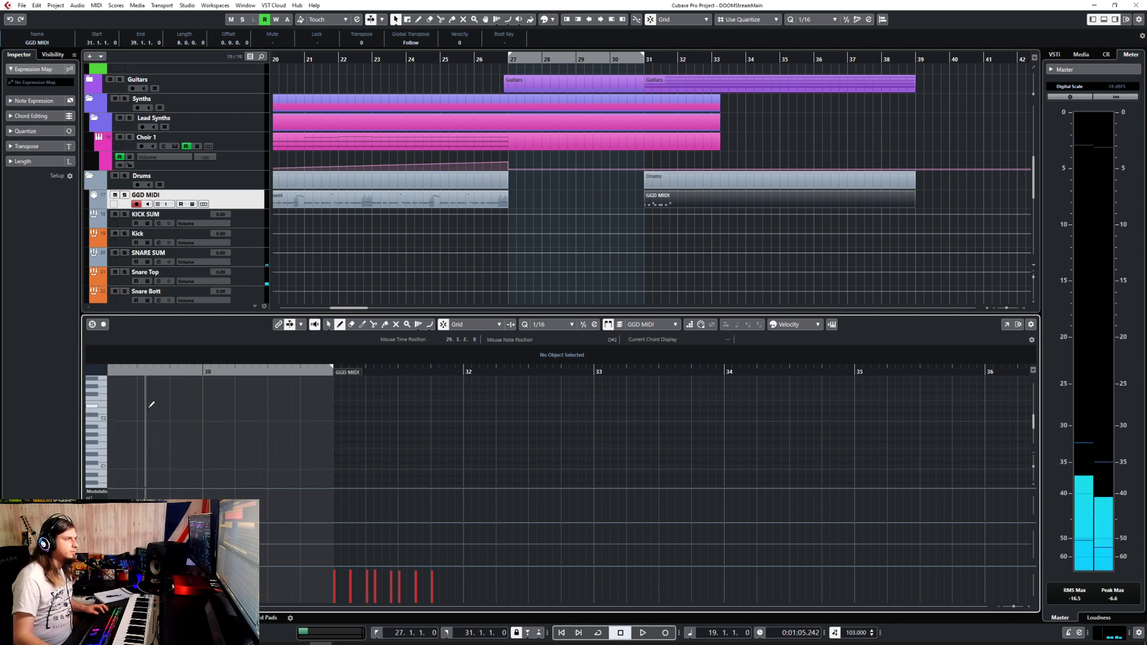
pyautogui.scroll(2, 151, 405)
pyautogui.click(104, 416)
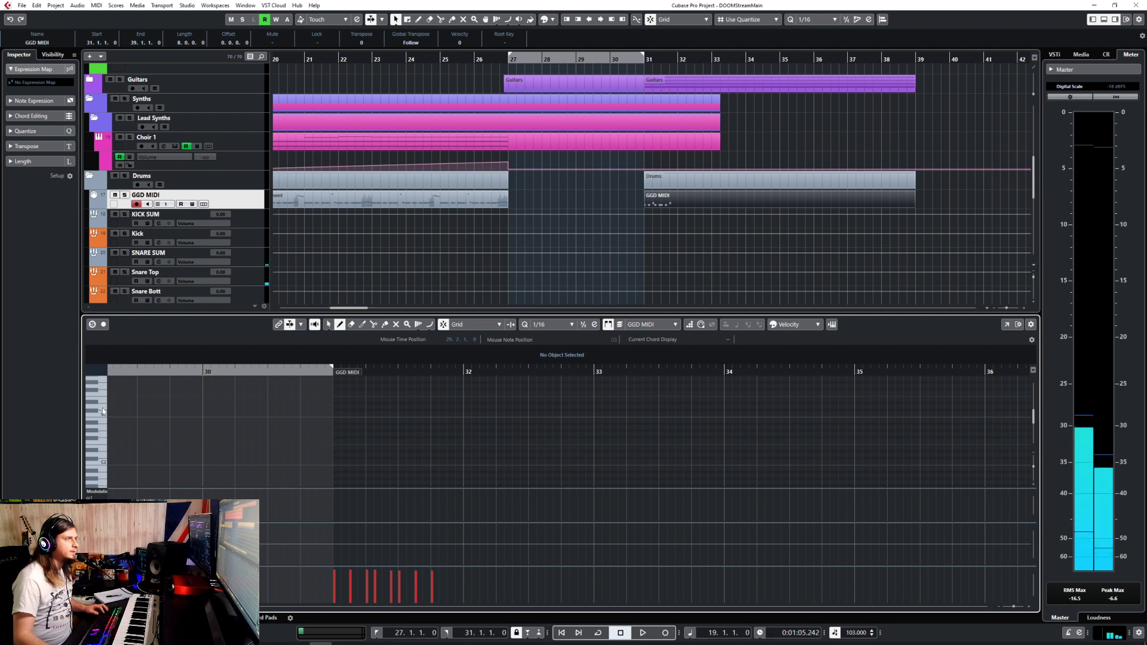
pyautogui.moveTo(334, 406); pyautogui.dragTo(464, 406)
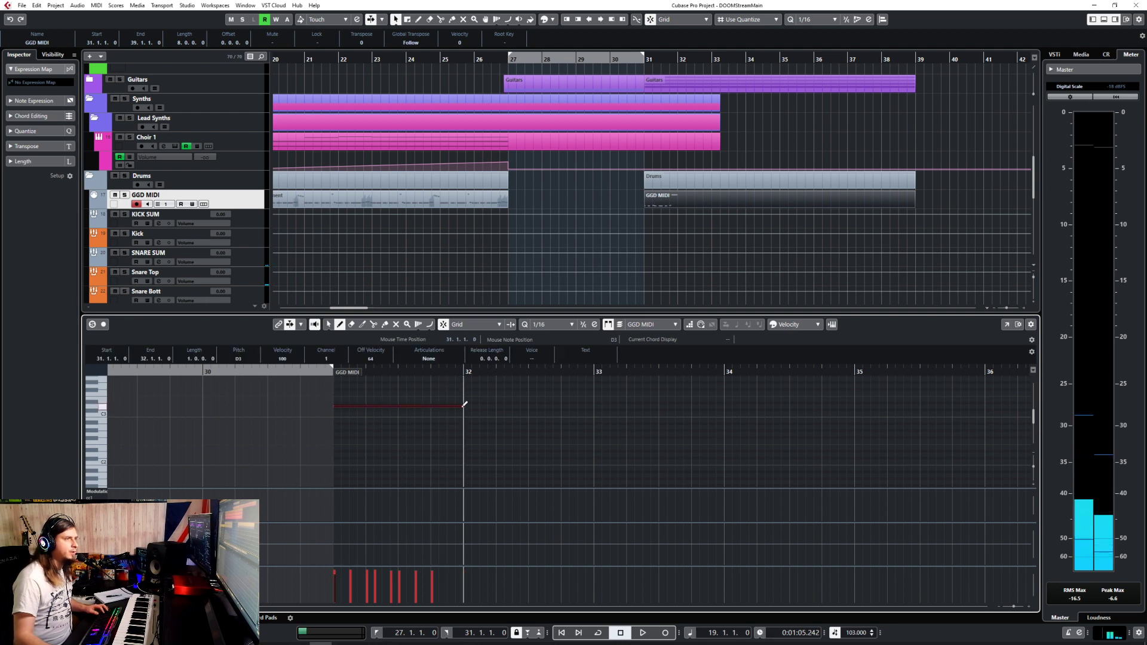
pyautogui.moveTo(340, 548); pyautogui.dragTo(336, 525)
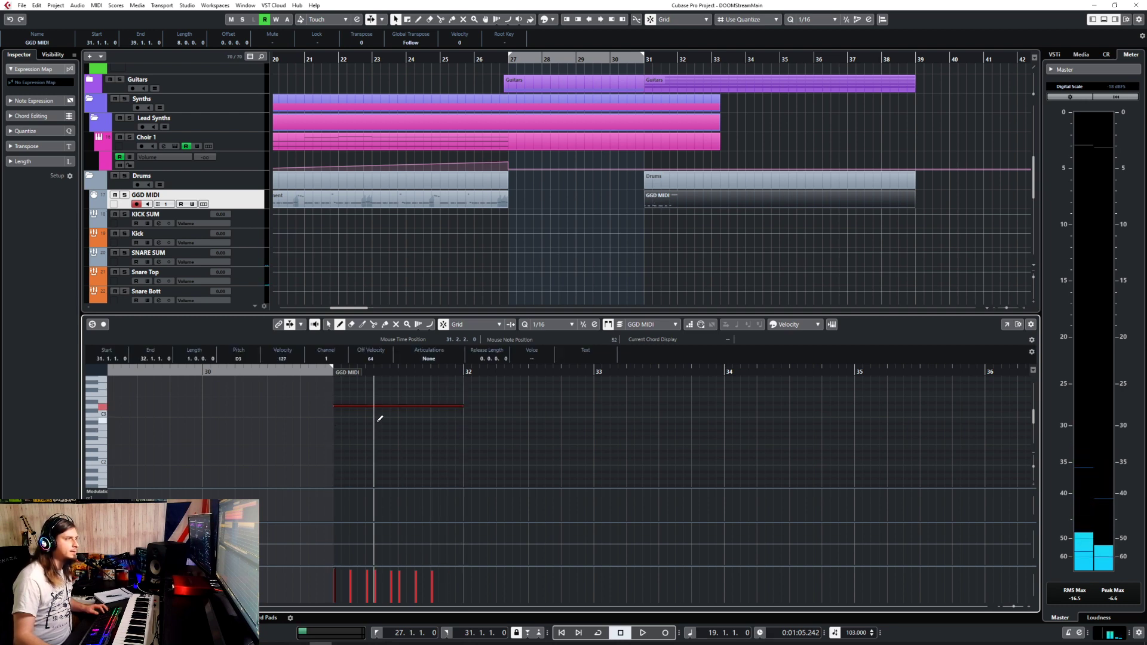
# Draw 1/16 notes on A#2 at every eighth-note position of bar 31, from 31.1.3 to 31.4.3.
pyautogui.click(95, 429)
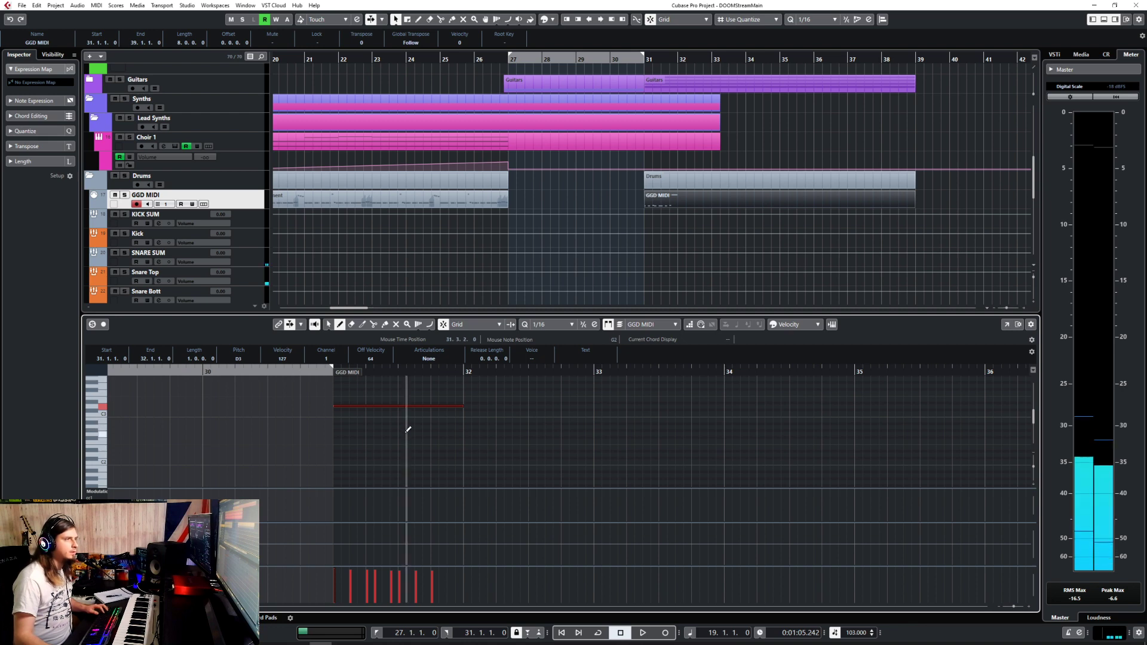
pyautogui.click(370, 423)
pyautogui.click(402, 423)
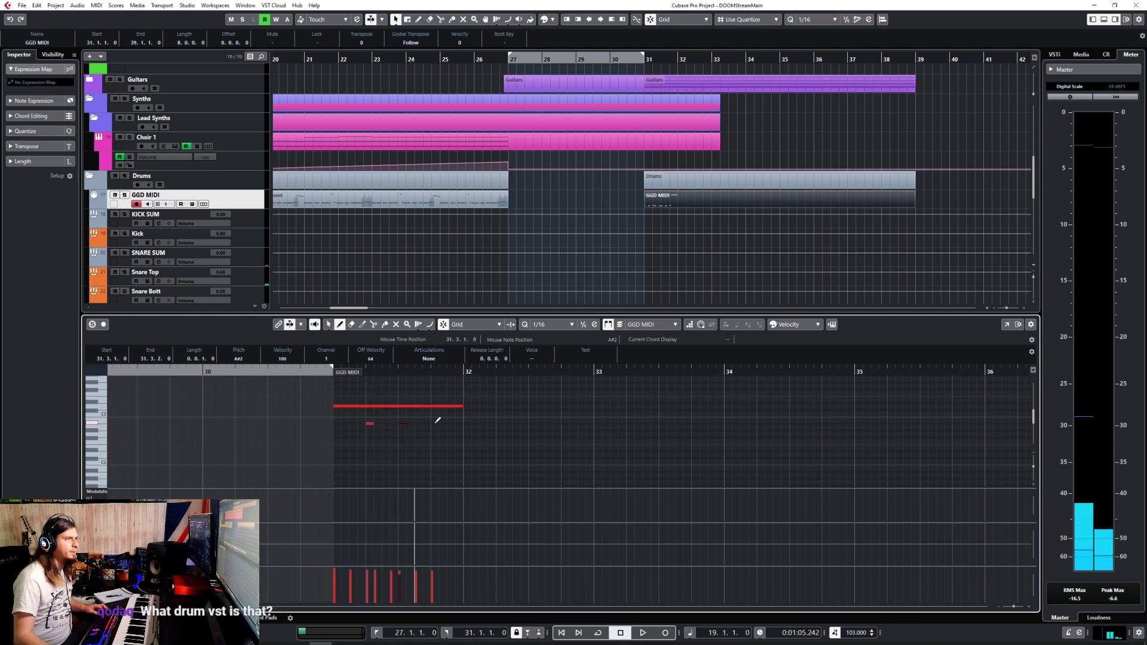
pyautogui.click(435, 423)
pyautogui.click(353, 423)
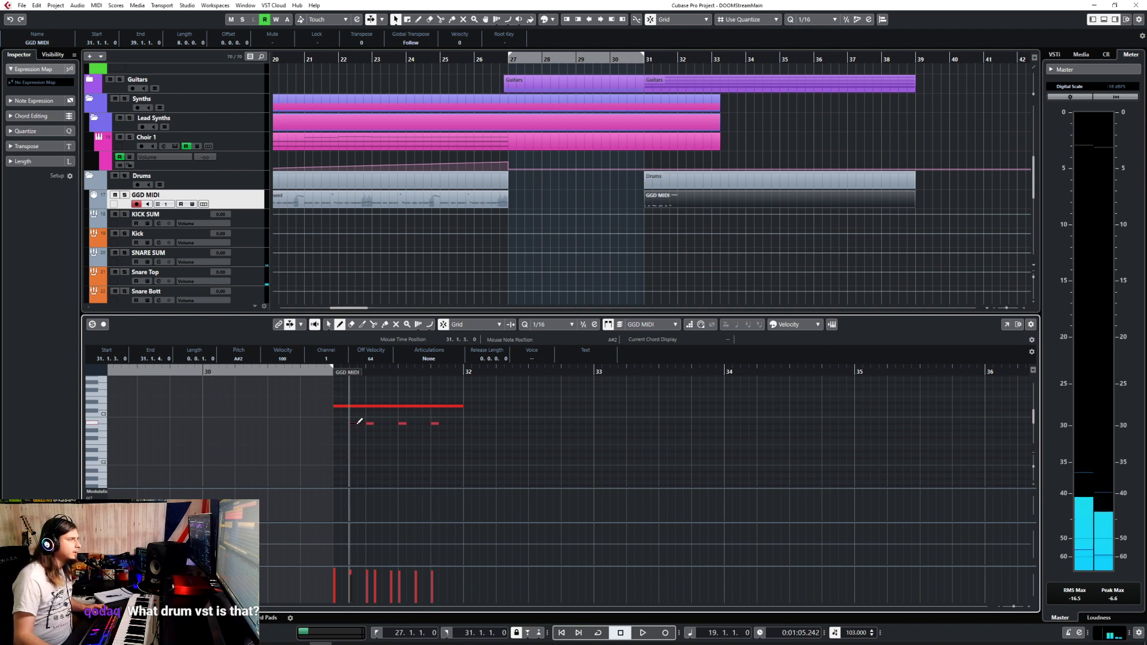
pyautogui.click(376, 420)
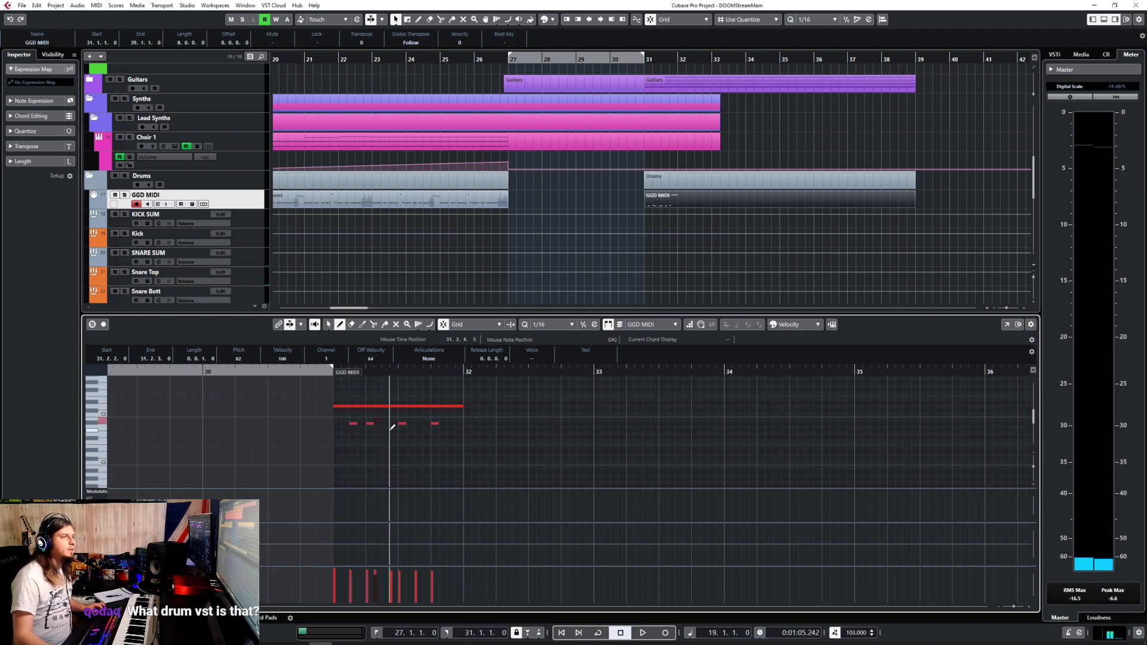
pyautogui.click(386, 423)
pyautogui.click(418, 423)
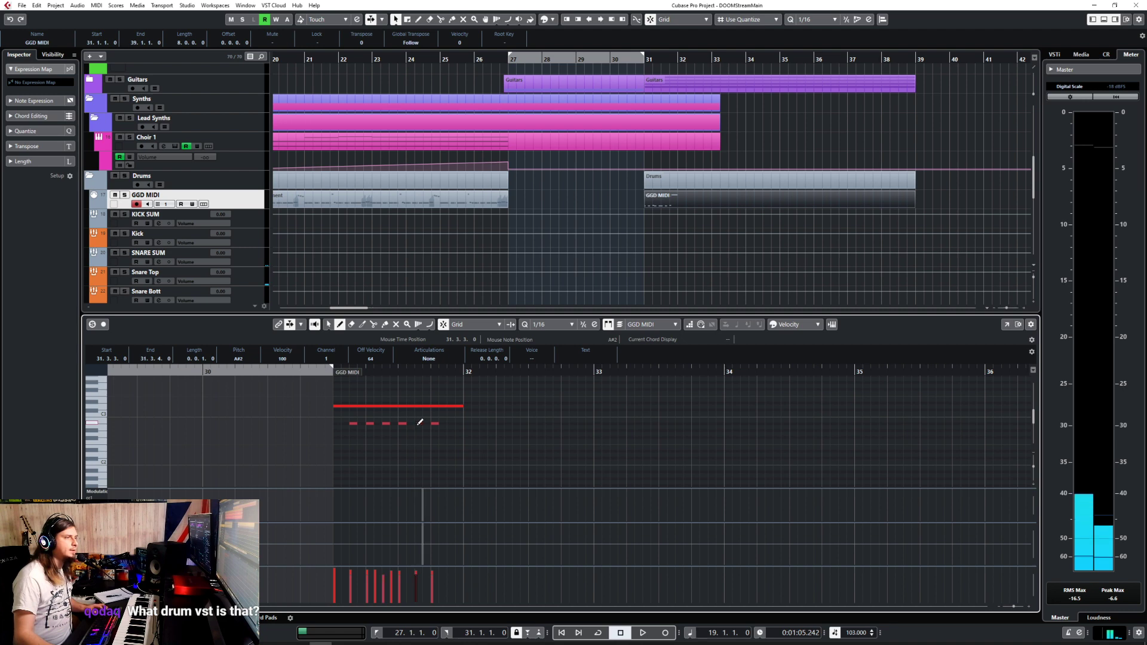
pyautogui.click(451, 423)
# Lower the velocity of the four off-beat A#2 notes in bar 31 to about 21.
pyautogui.press('1')
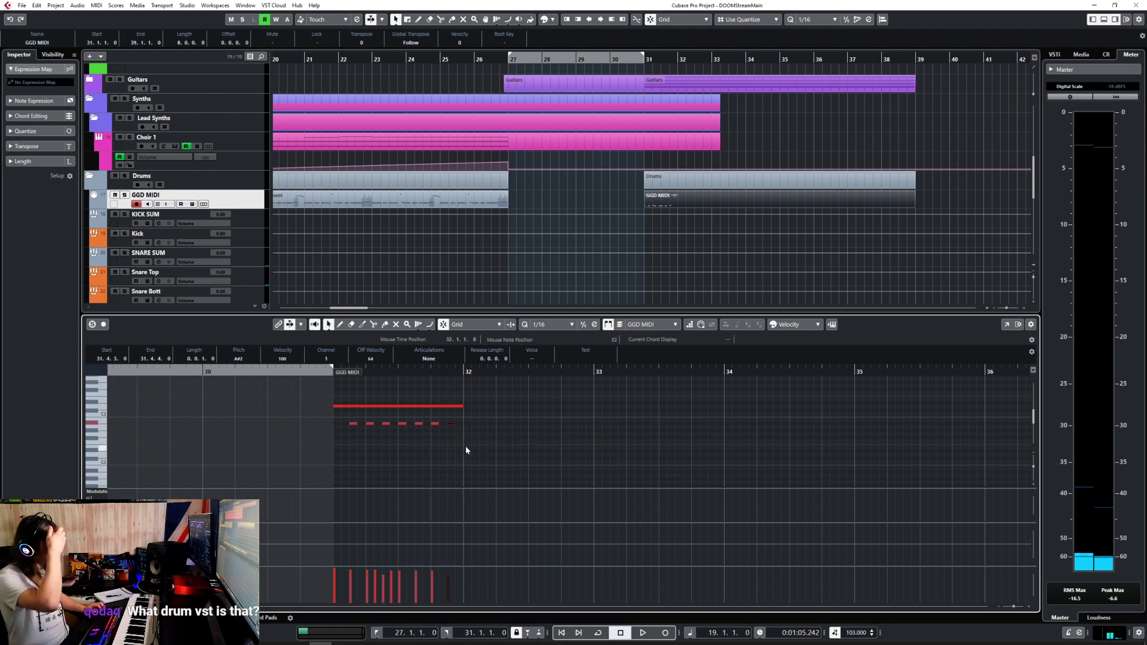
pyautogui.click(353, 423)
pyautogui.keyDown('shift'); pyautogui.click(384, 423); pyautogui.keyUp('shift')
pyautogui.keyDown('shift'); pyautogui.click(418, 424); pyautogui.keyUp('shift')
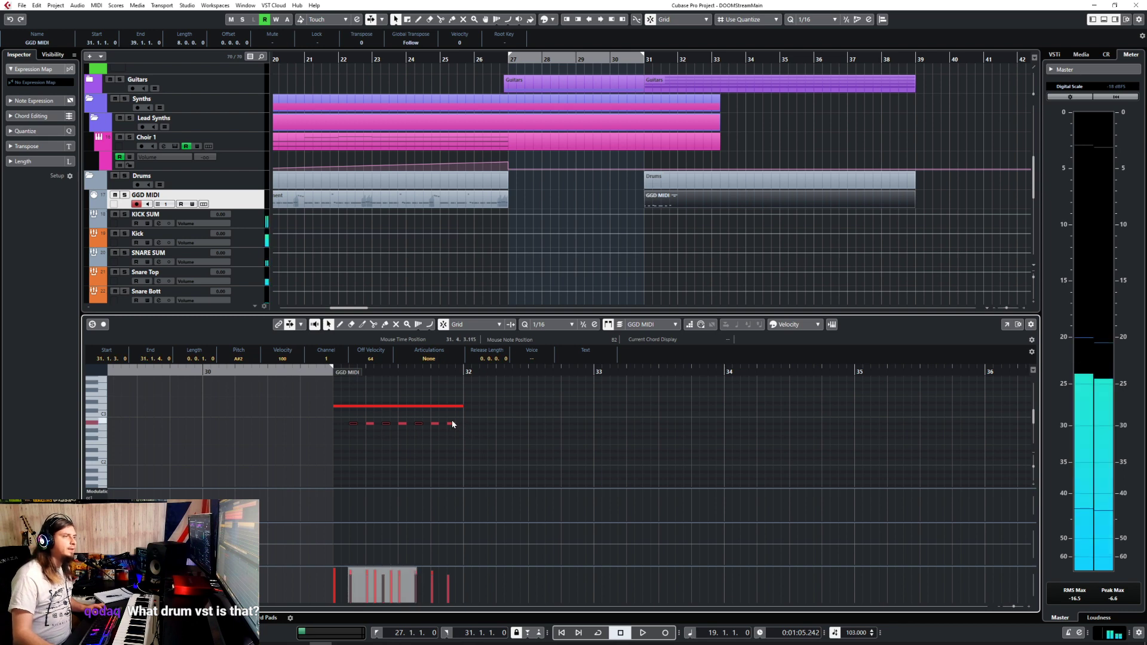
pyautogui.keyDown('shift'); pyautogui.click(451, 423); pyautogui.keyUp('shift')
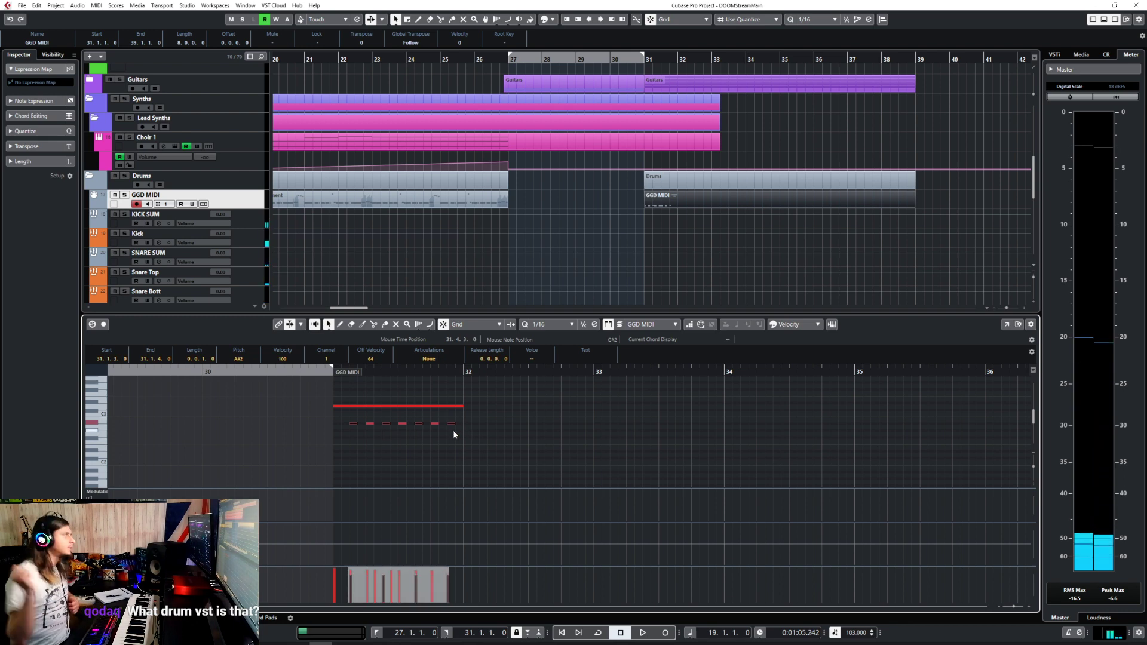
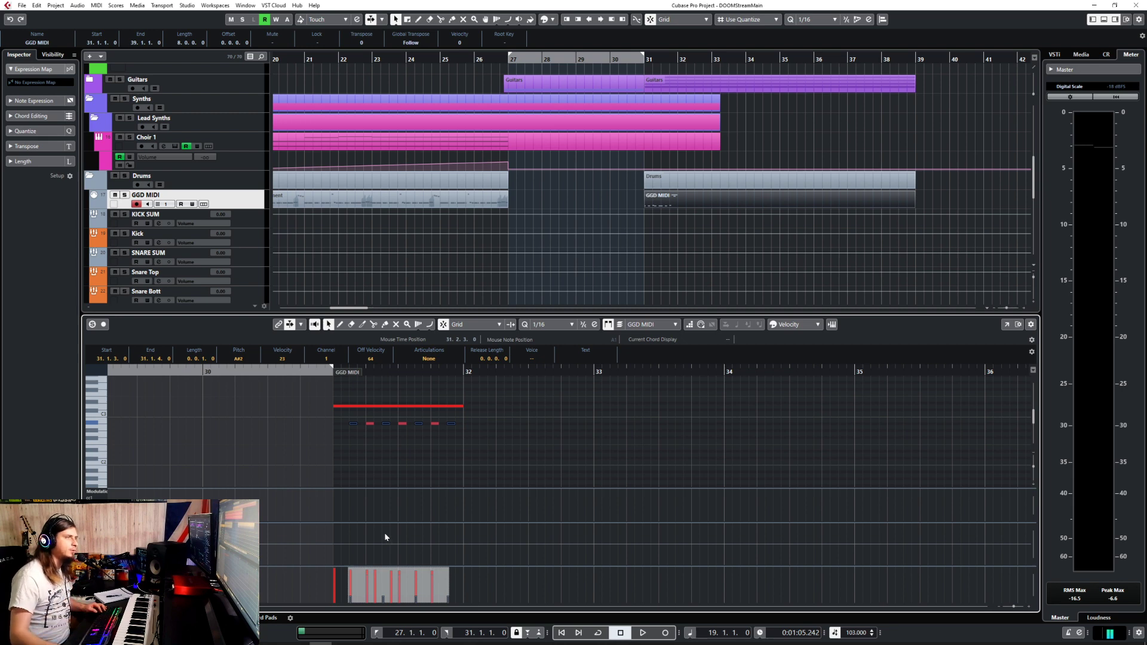
pyautogui.click(369, 423)
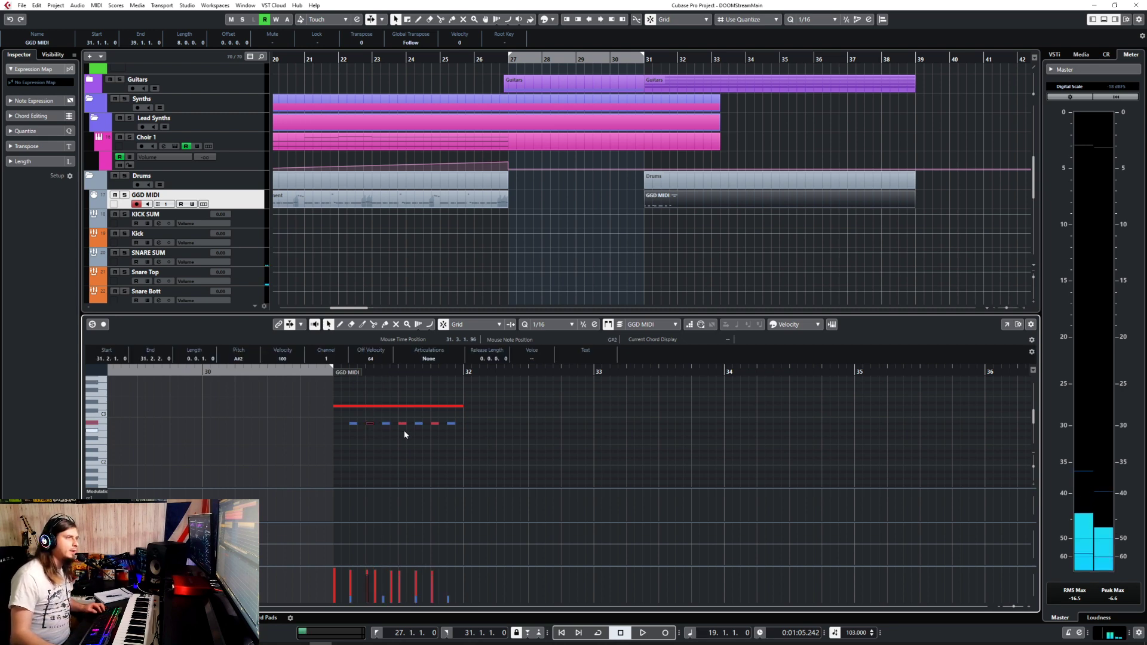
pyautogui.click(423, 410)
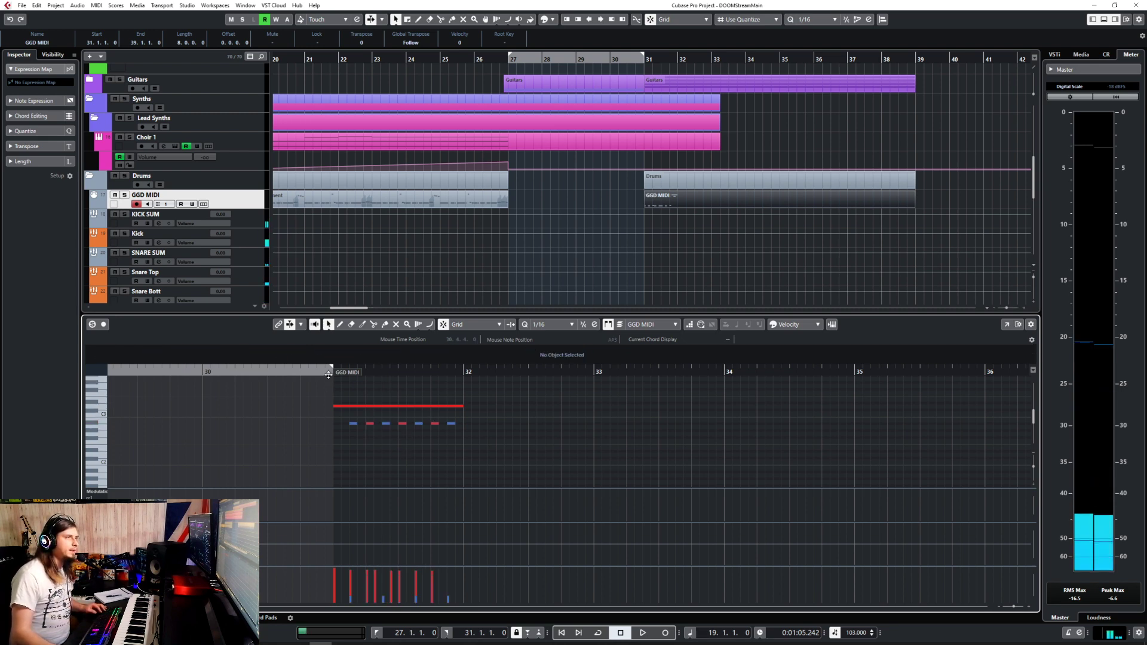
# Move the playhead to 30.2.4 and set the GR DRUMS group channel's volume to -8.
pyautogui.click(260, 372)
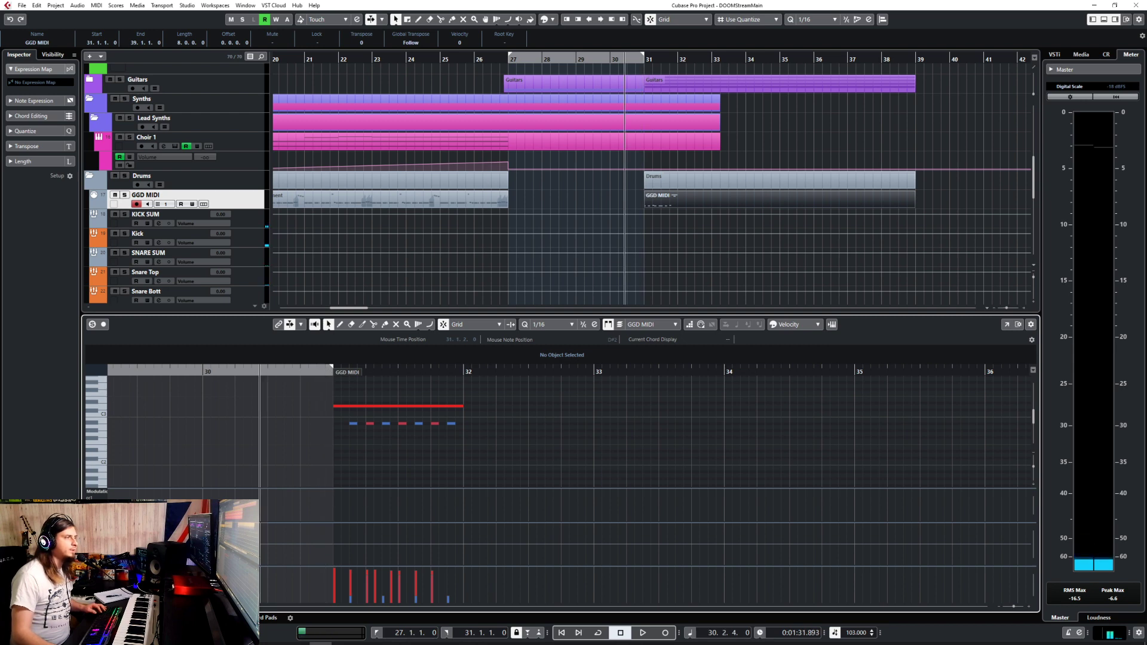
pyautogui.press('Return')
pyautogui.scroll(5, 362, 365)
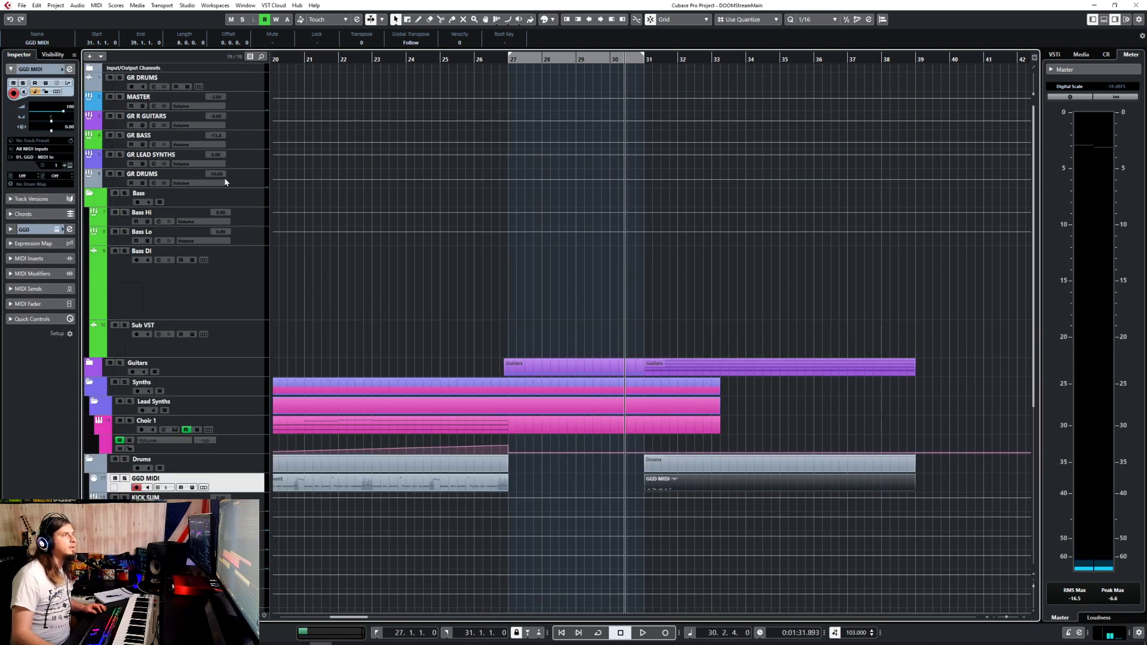
pyautogui.write('-8')
pyautogui.press('Return')
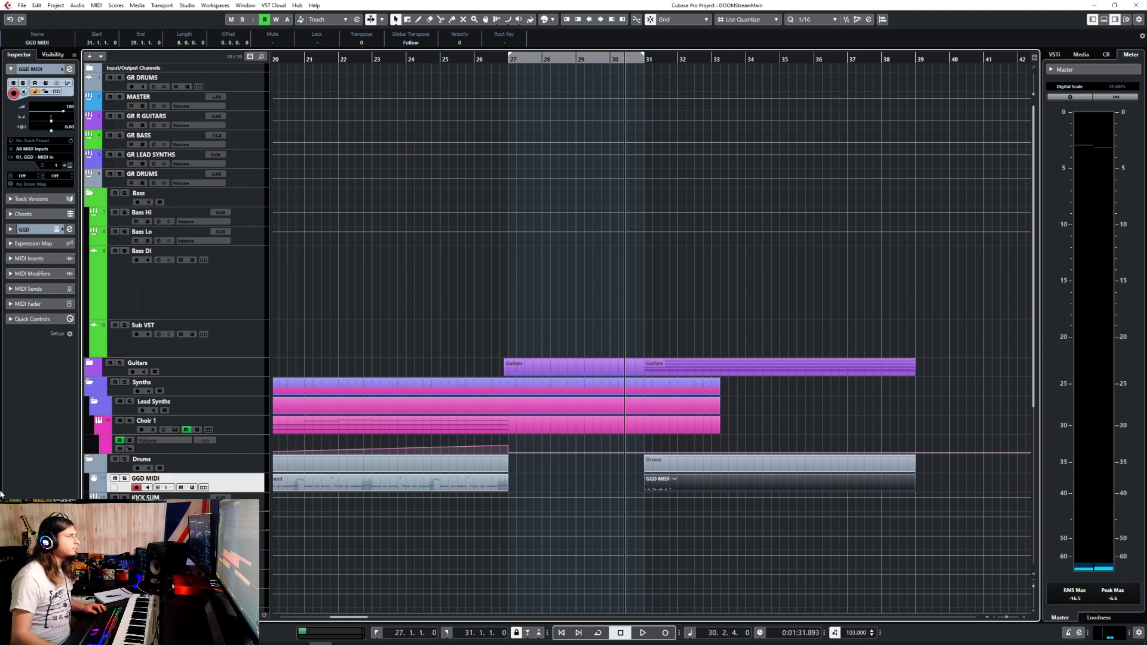
# In the GGD MIDI part, copy the four A#2 notes from 31.3.1 to 31.4.3 to positions 32.1.1 and 32.3.1.
pyautogui.scroll(-5, 454, 320)
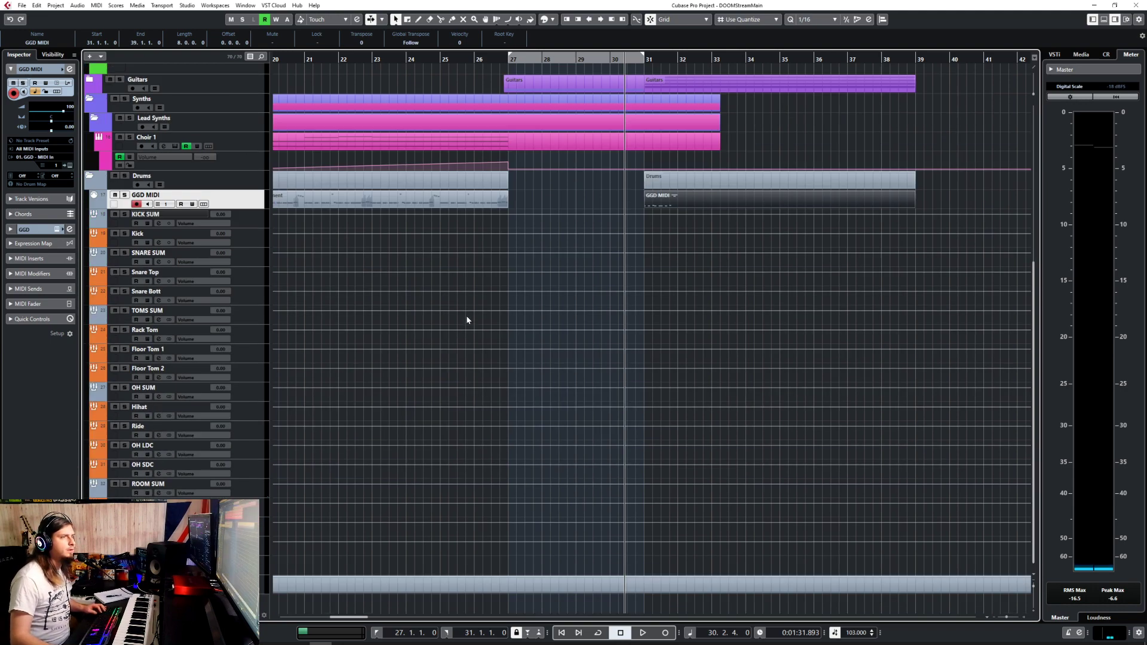
pyautogui.doubleClick(652, 200)
pyautogui.scroll(-2, 201, 442)
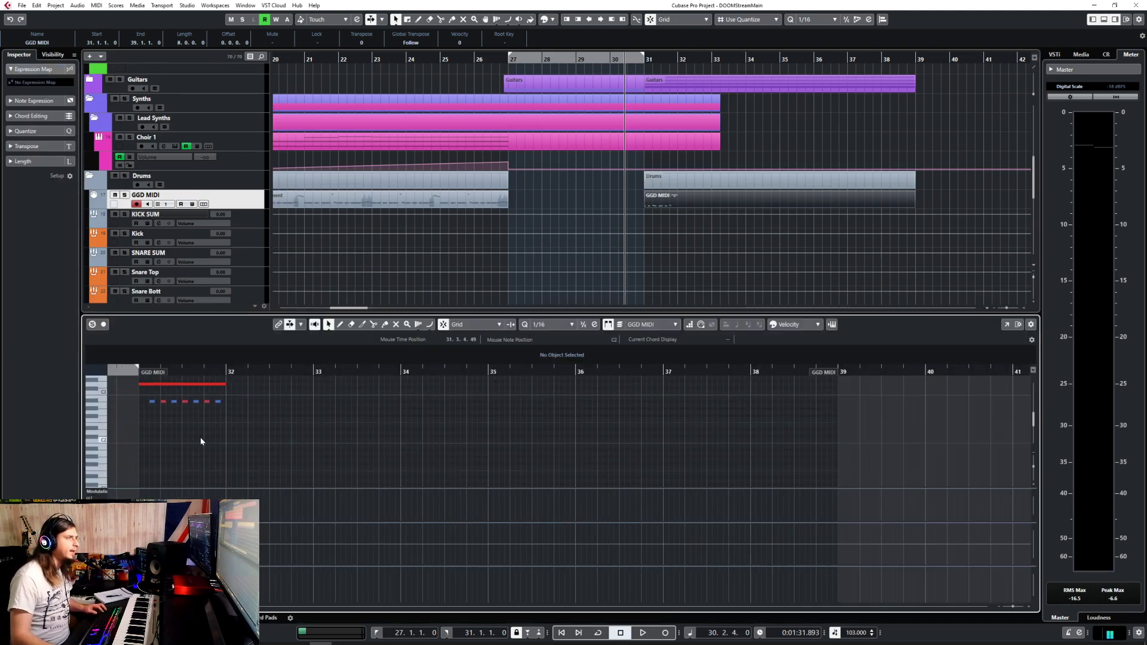
pyautogui.click(186, 401)
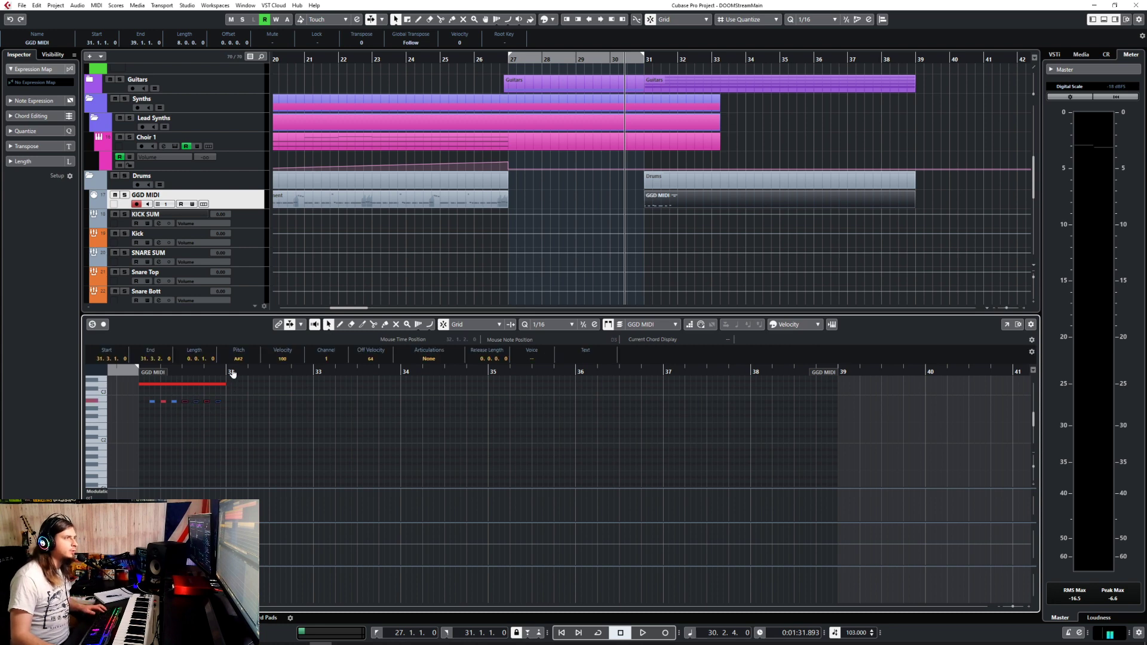
pyautogui.click(231, 369)
pyautogui.hotkey('ctrl', 'v')
pyautogui.click(269, 373)
pyautogui.hotkey('ctrl', 'v')
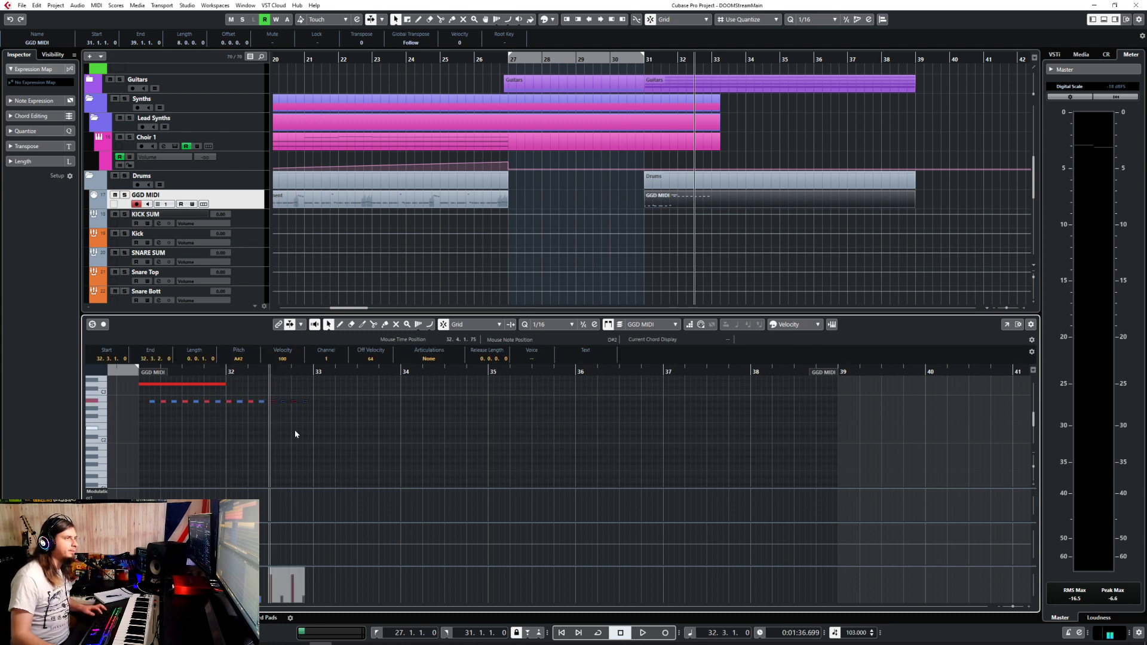
# Play the drum pattern from the start of bar 31 and close the part's note editor.
pyautogui.click(140, 370)
pyautogui.press('space')
pyautogui.press('space')
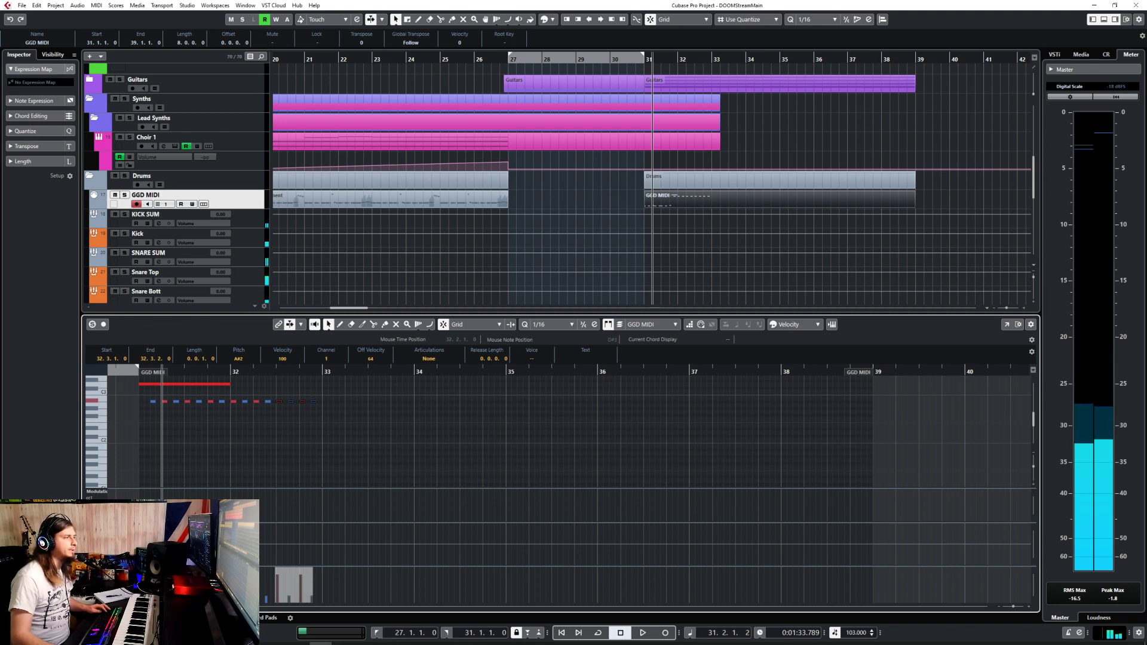
pyautogui.press('Return')
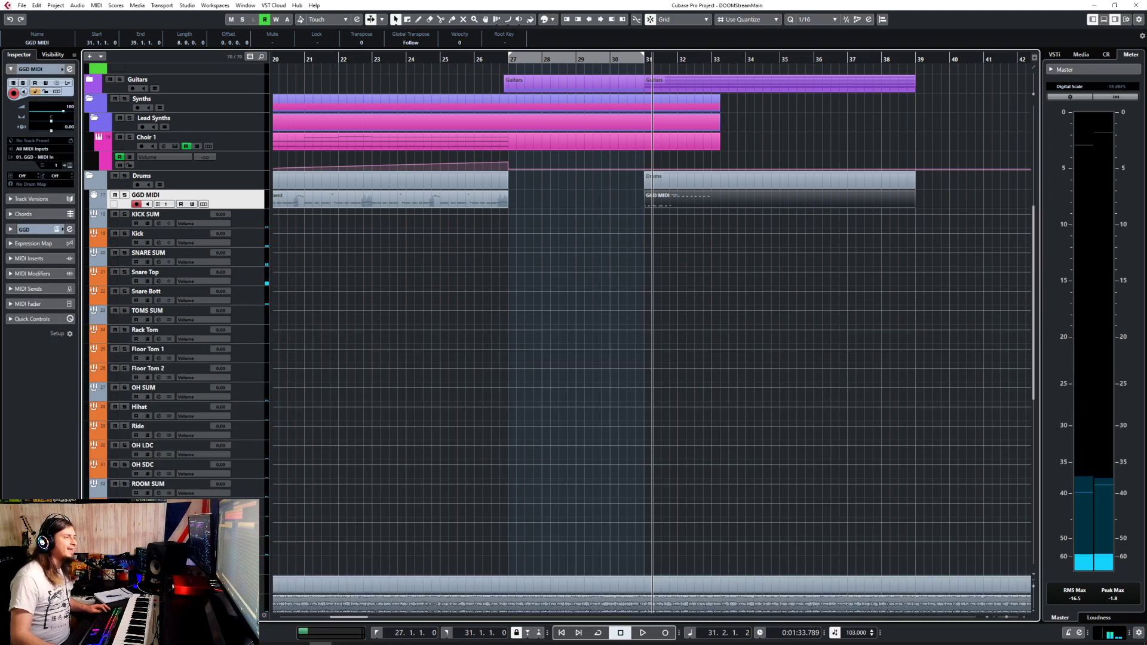
# Mute the four R Guitar audio events starting at bar 31 inside the Guitars folder, and collapse the folder again.
pyautogui.scroll(-10, 507, 397)
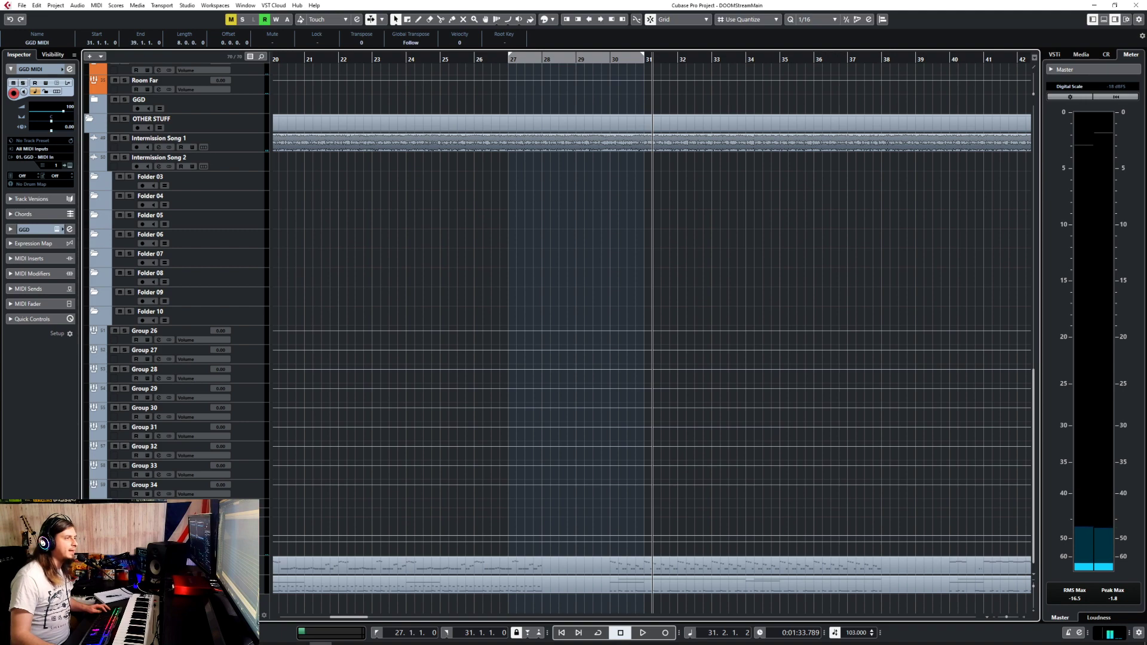
pyautogui.scroll(10, 595, 447)
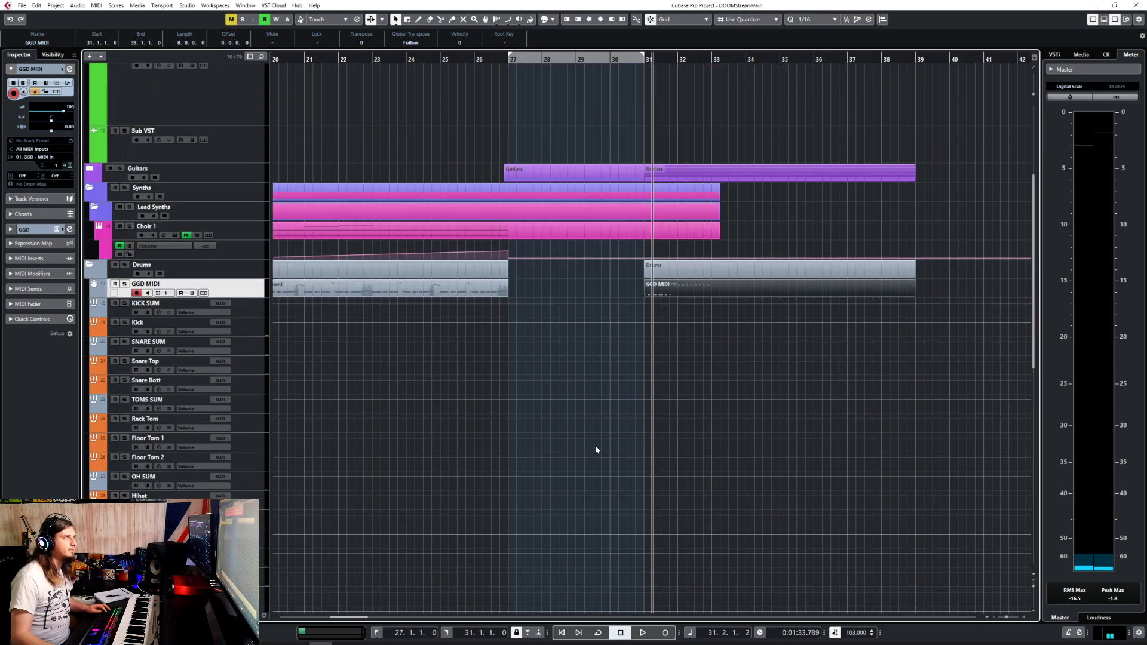
pyautogui.moveTo(656, 62); pyautogui.dragTo(643, 60)
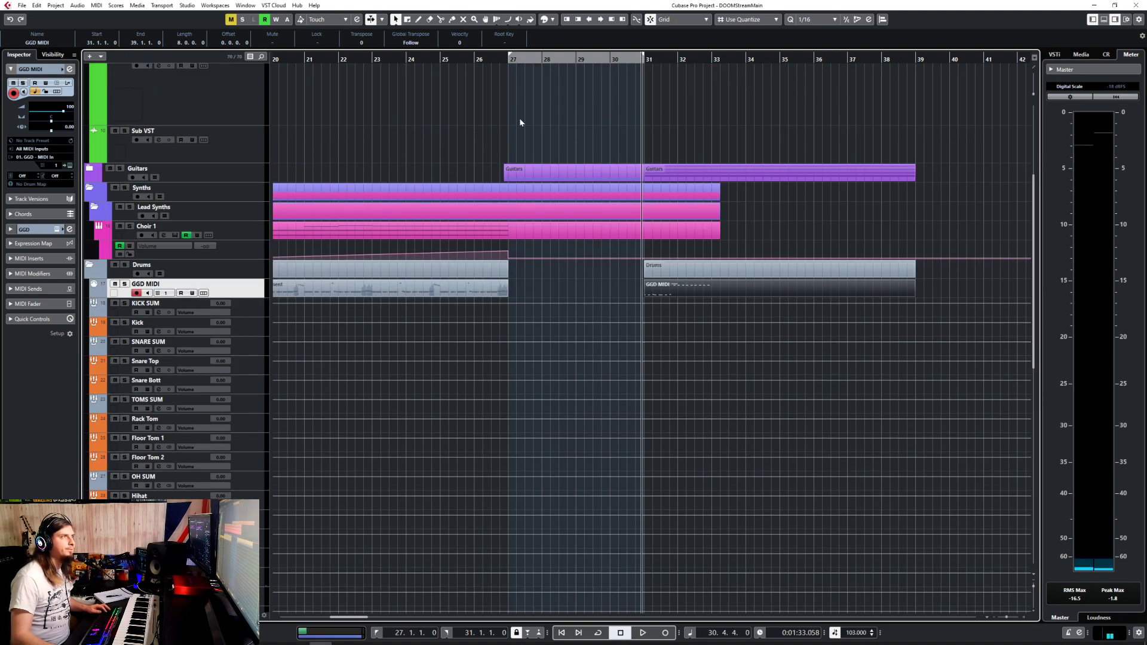
pyautogui.click(88, 171)
pyautogui.rightClick(626, 276)
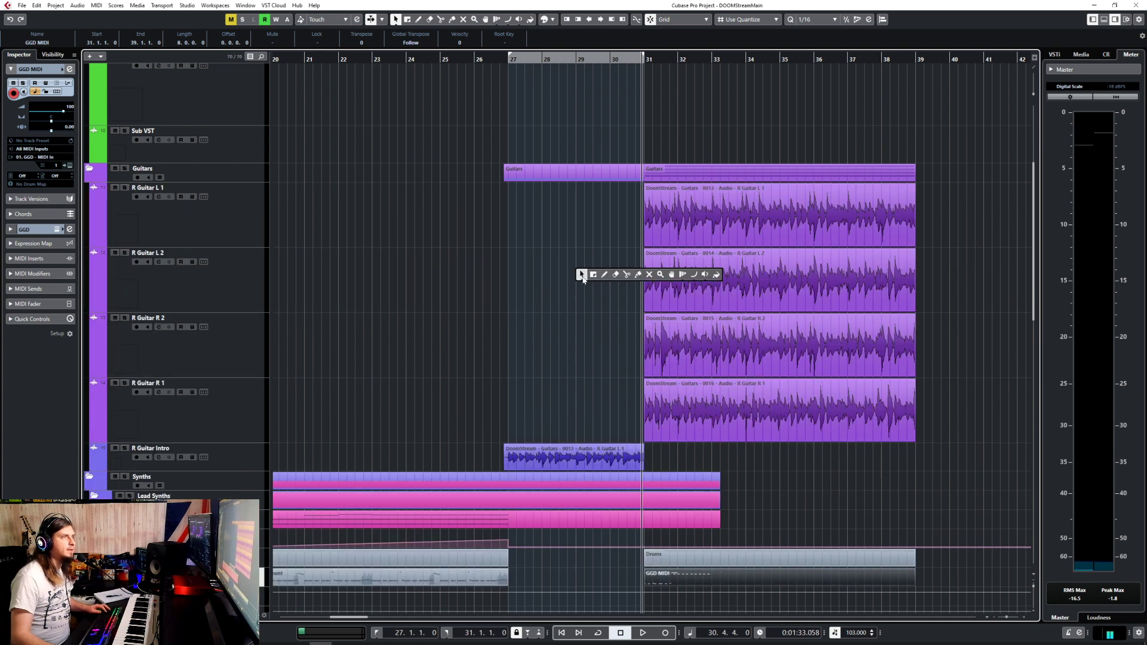
pyautogui.click(650, 275)
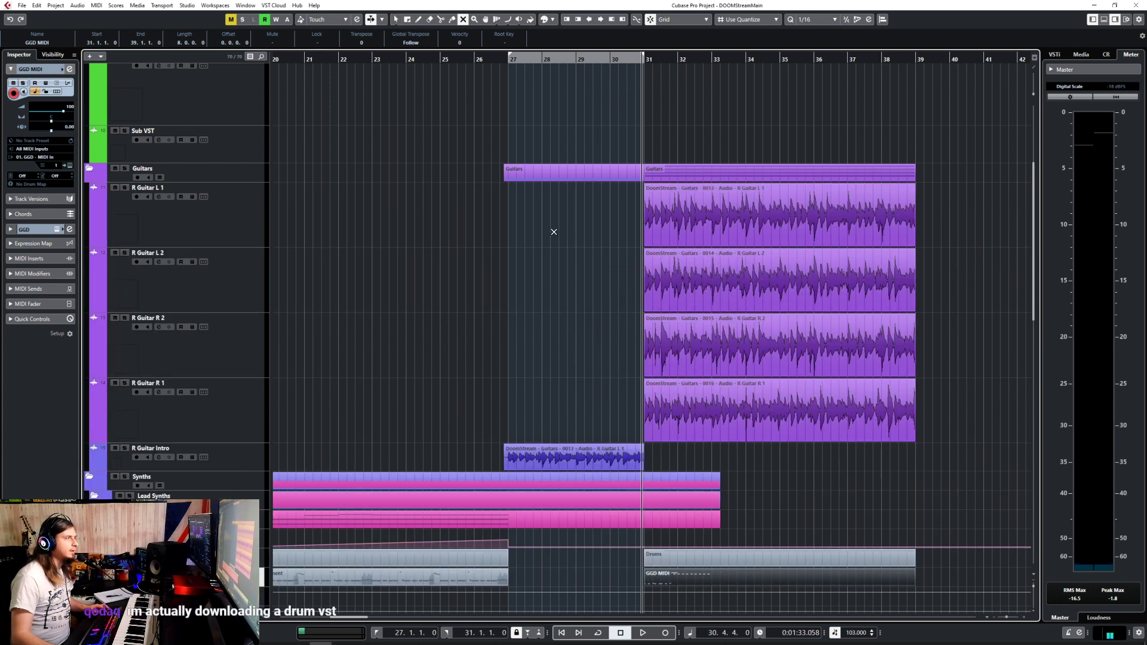
pyautogui.moveTo(560, 214); pyautogui.dragTo(950, 464)
pyautogui.press('1')
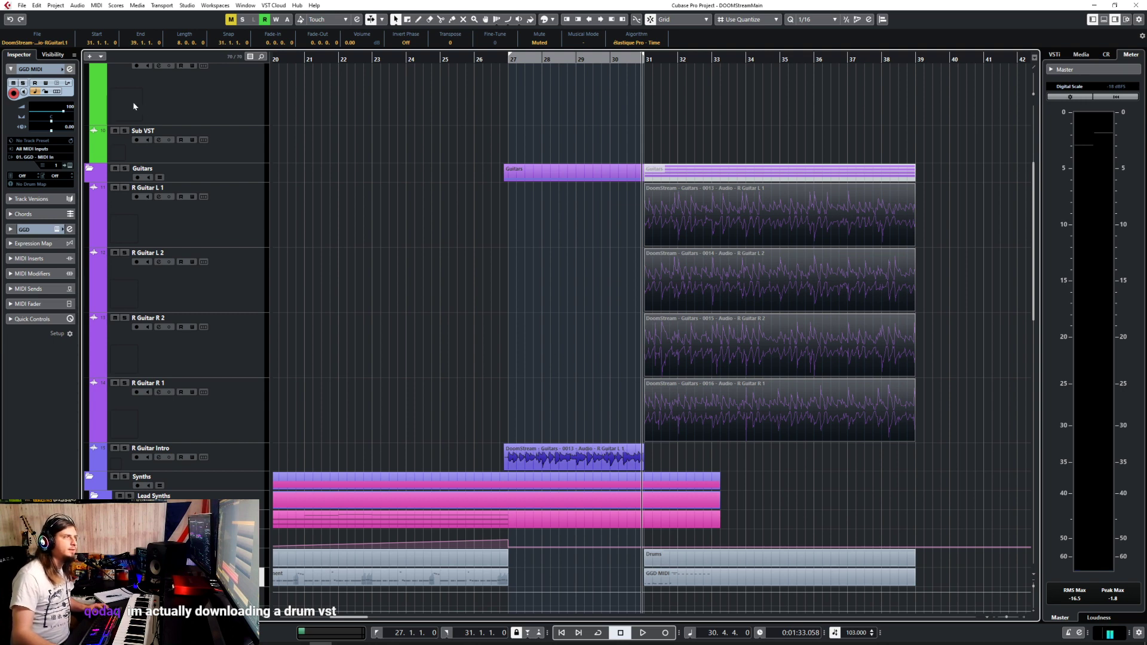
pyautogui.click(89, 168)
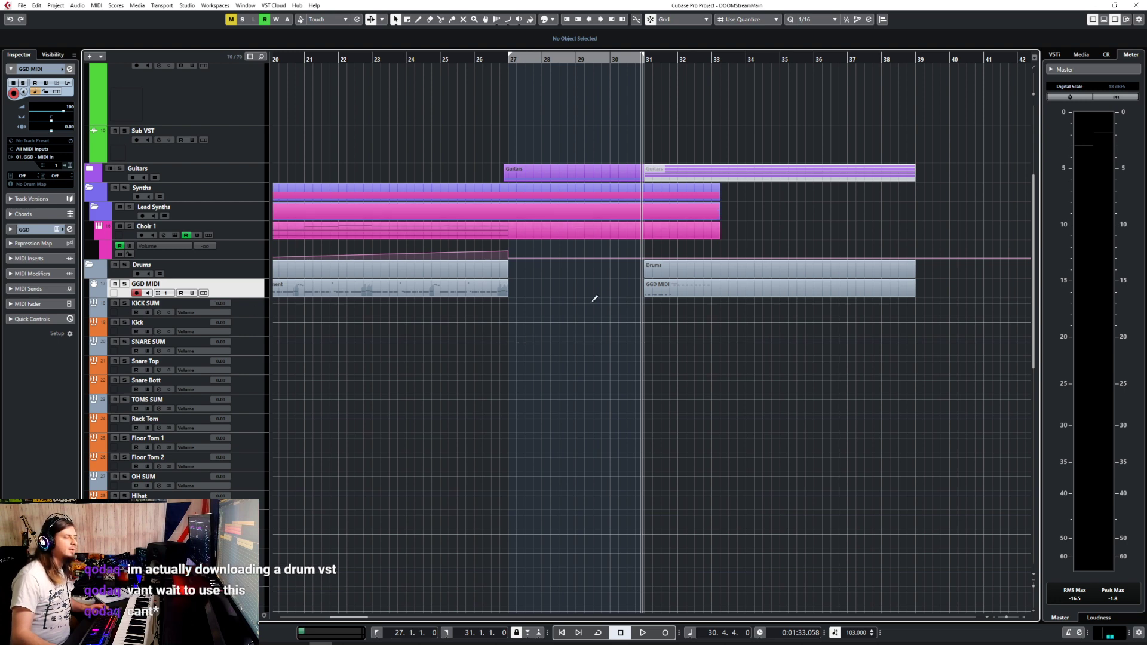
# Inspect the list of available snare drums in the GGD Modern & Massive instrument and close its window.
pyautogui.click(69, 165)
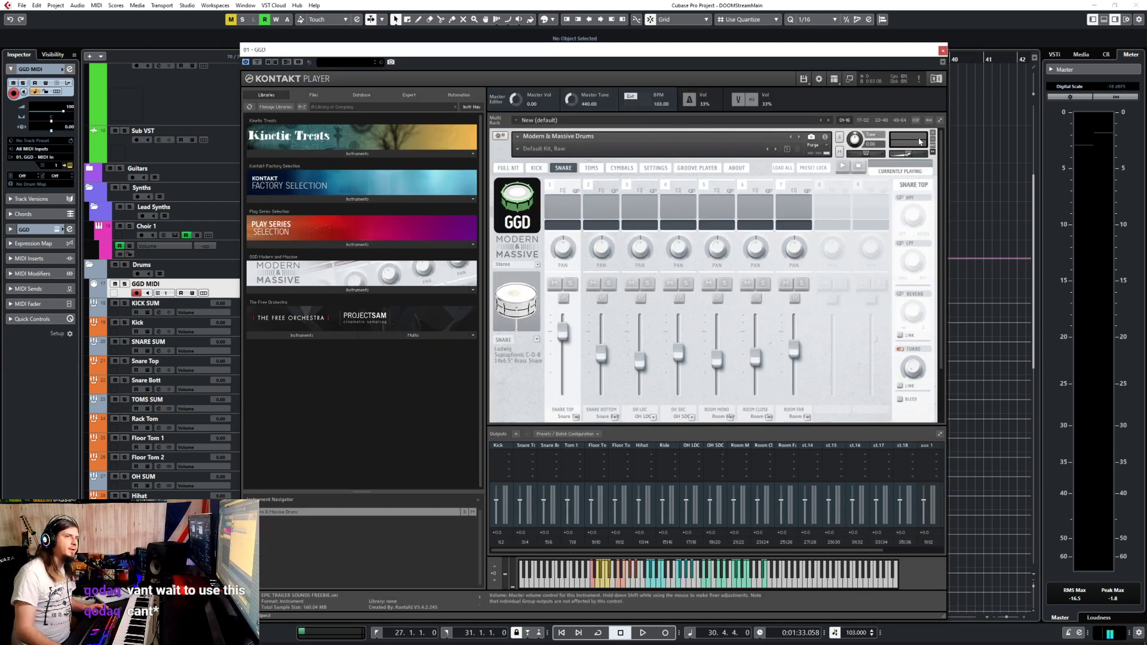
pyautogui.click(539, 339)
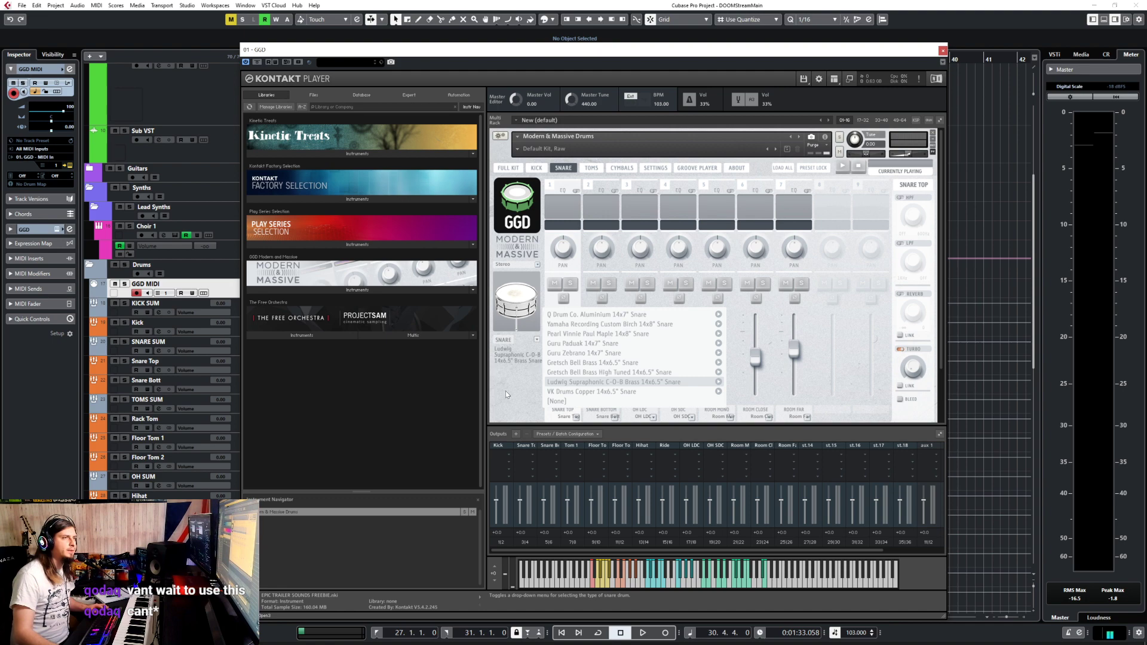
pyautogui.click(537, 342)
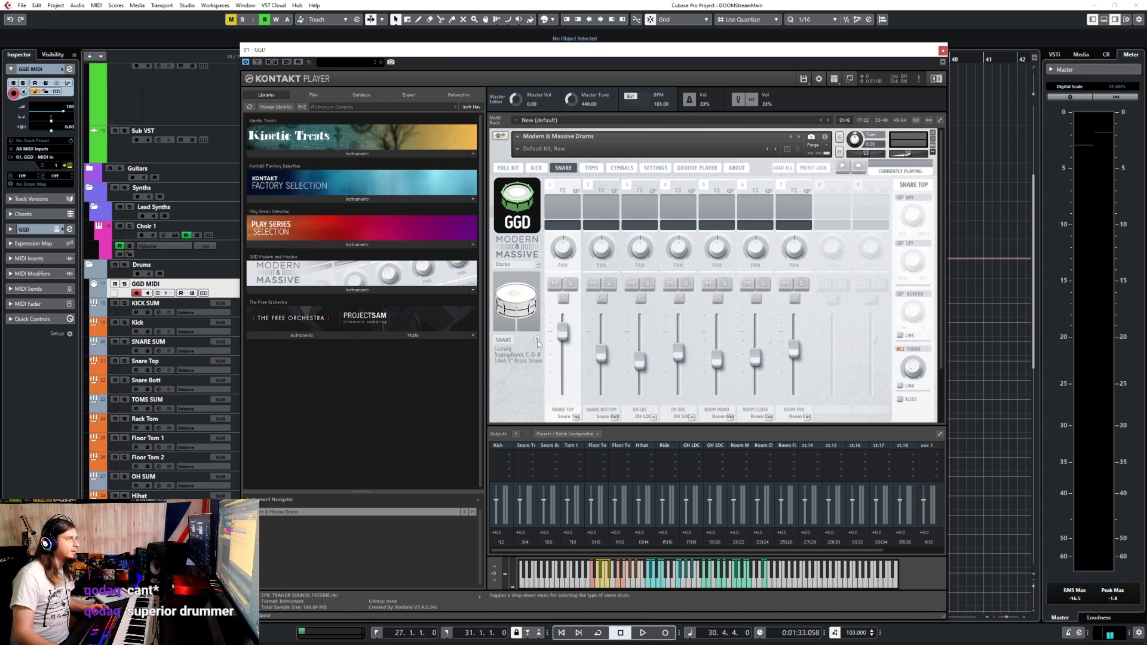
pyautogui.click(942, 51)
# Set the quantize grid to 1/1 and copy the low drum notes around C0 from bar 31 to bar 32 in the GGD MIDI part.
pyautogui.doubleClick(656, 297)
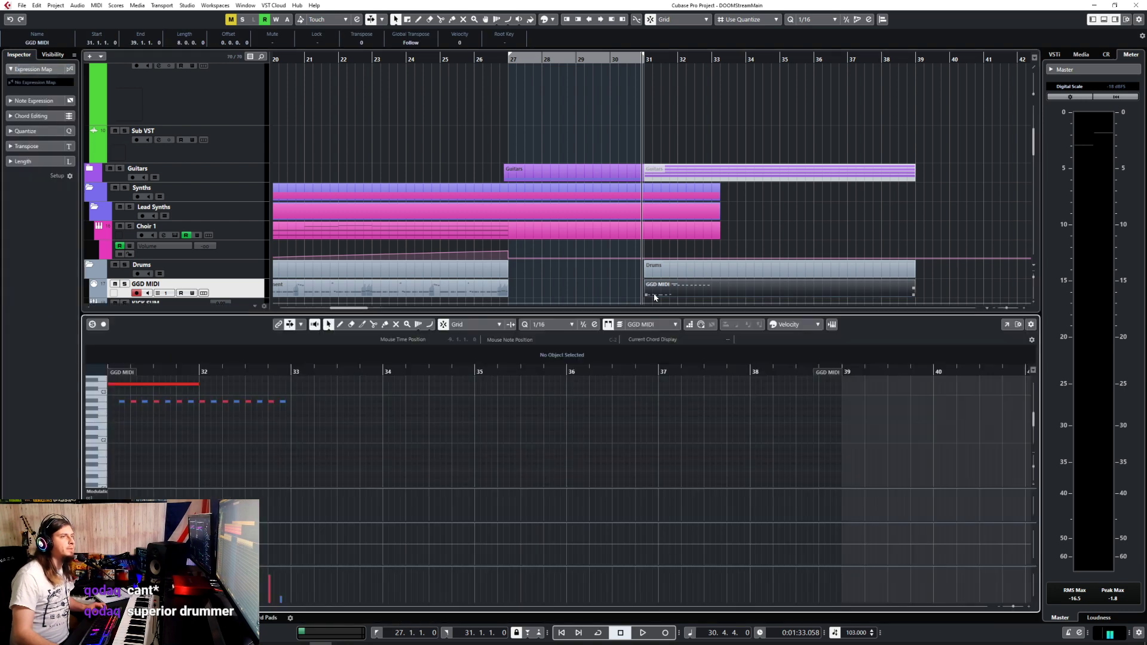
pyautogui.scroll(1, 201, 425)
pyautogui.scroll(-1, 201, 425)
pyautogui.scroll(-4, 197, 423)
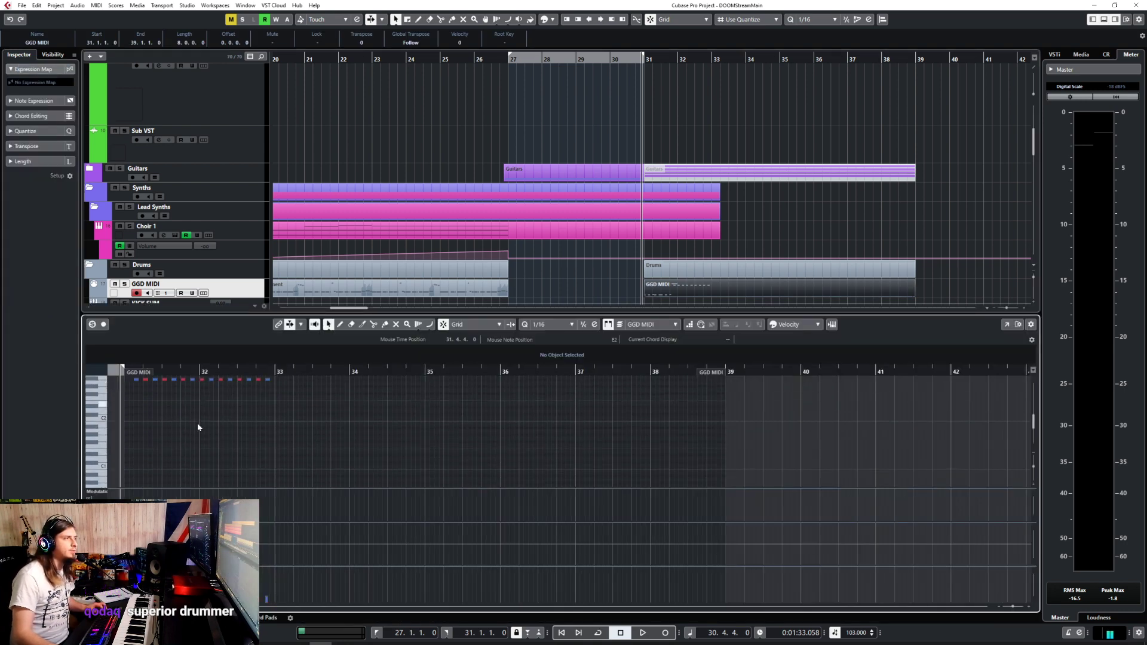
pyautogui.moveTo(190, 443); pyautogui.dragTo(118, 476)
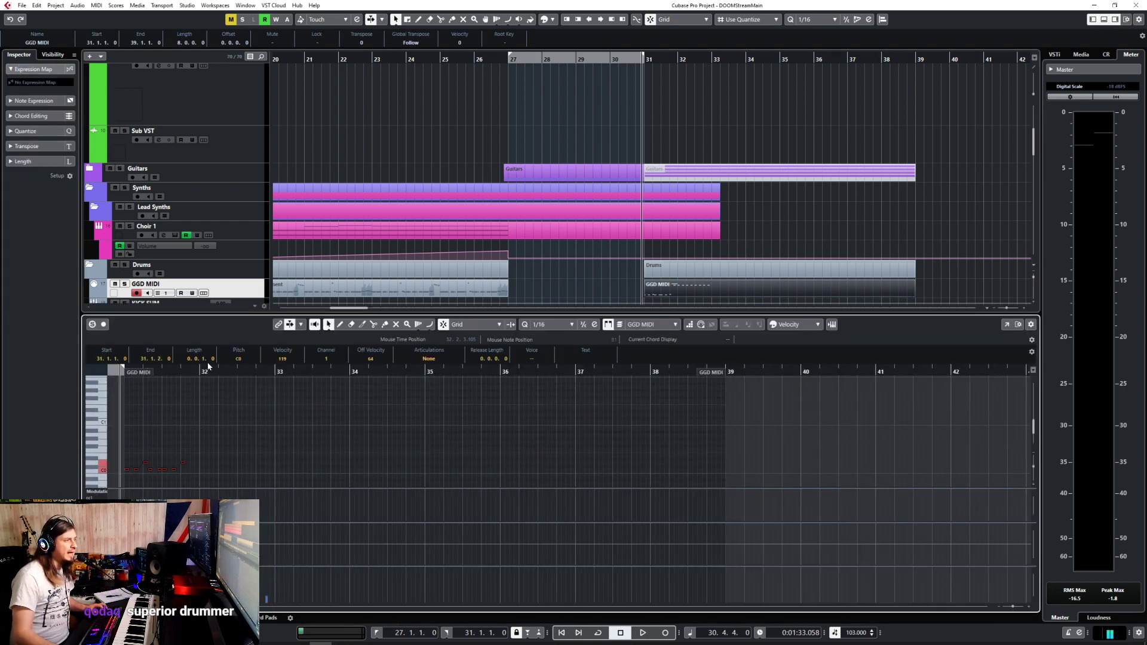
pyautogui.click(568, 324)
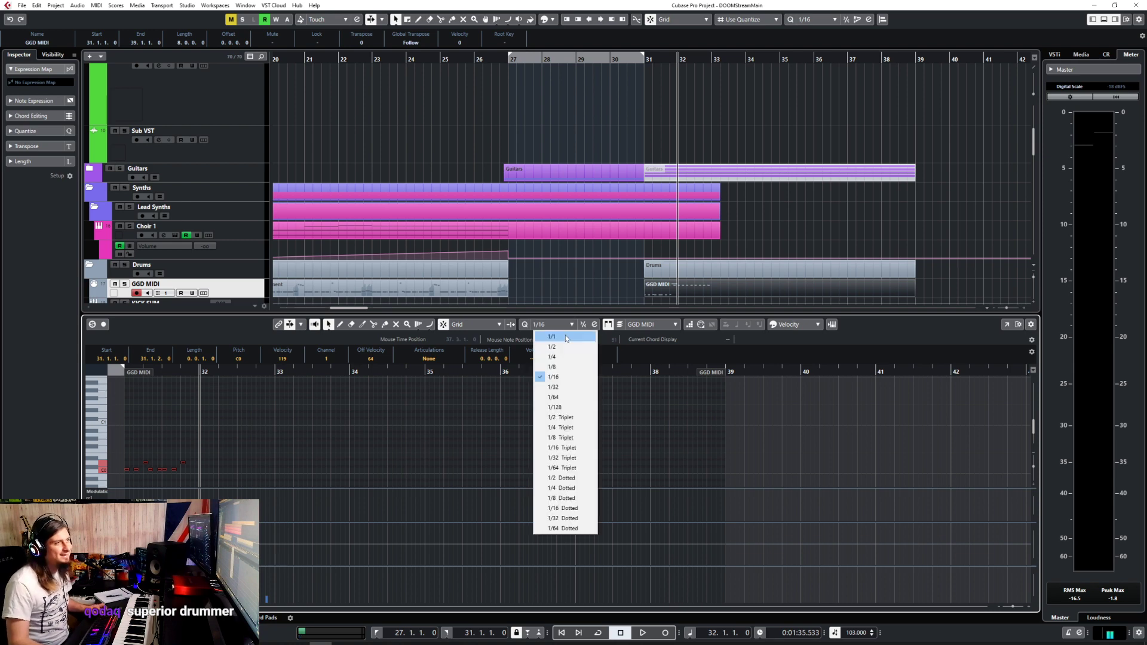
pyautogui.click(565, 335)
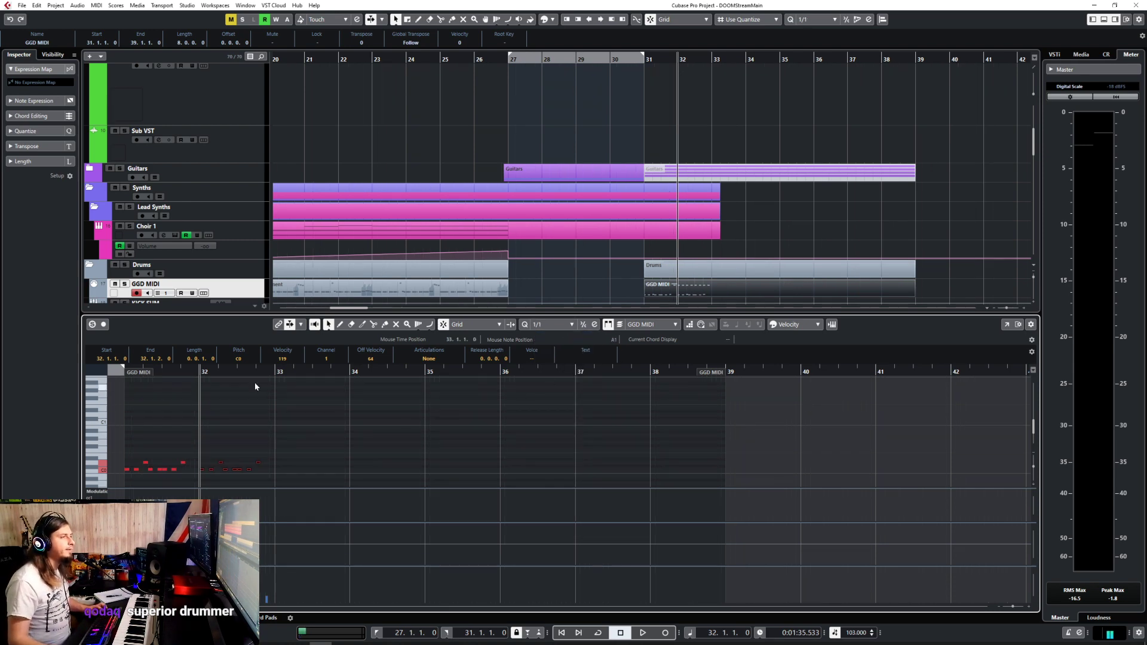
pyautogui.press('g')
pyautogui.hscroll(3, 201, 421)
pyautogui.hscroll(-3, 202, 418)
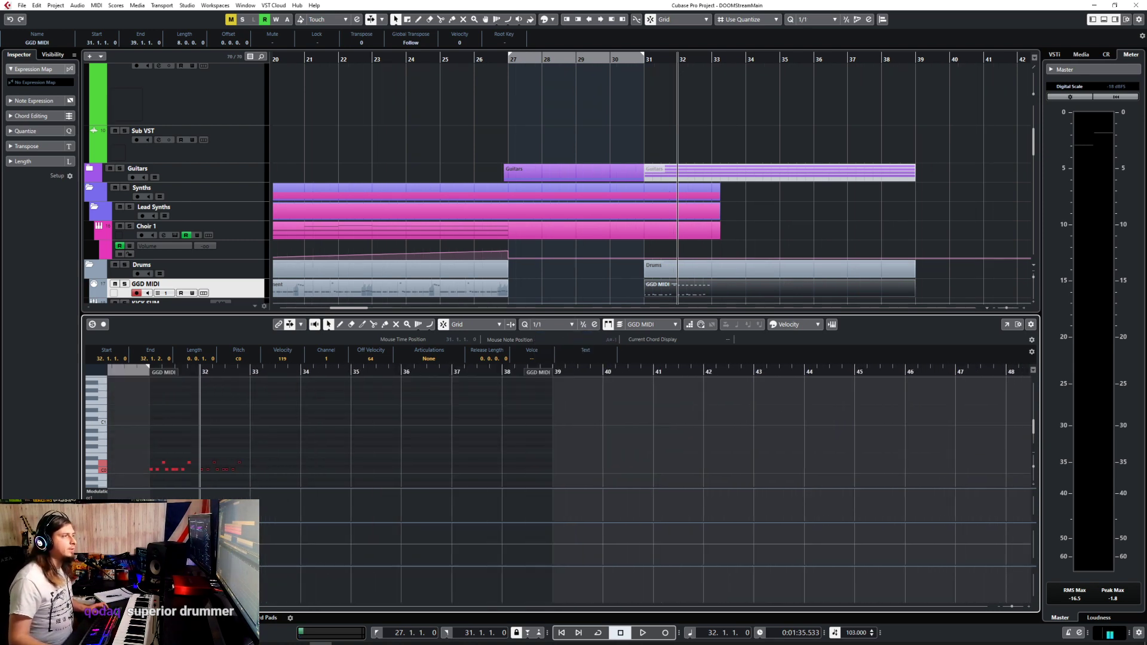
# Move the GGD MIDI part from bar 31 to start at bar 27 and play it from there.
pyautogui.press('Return')
pyautogui.moveTo(668, 285); pyautogui.dragTo(532, 285)
pyautogui.click(517, 105)
pyautogui.scroll(4, 523, 362)
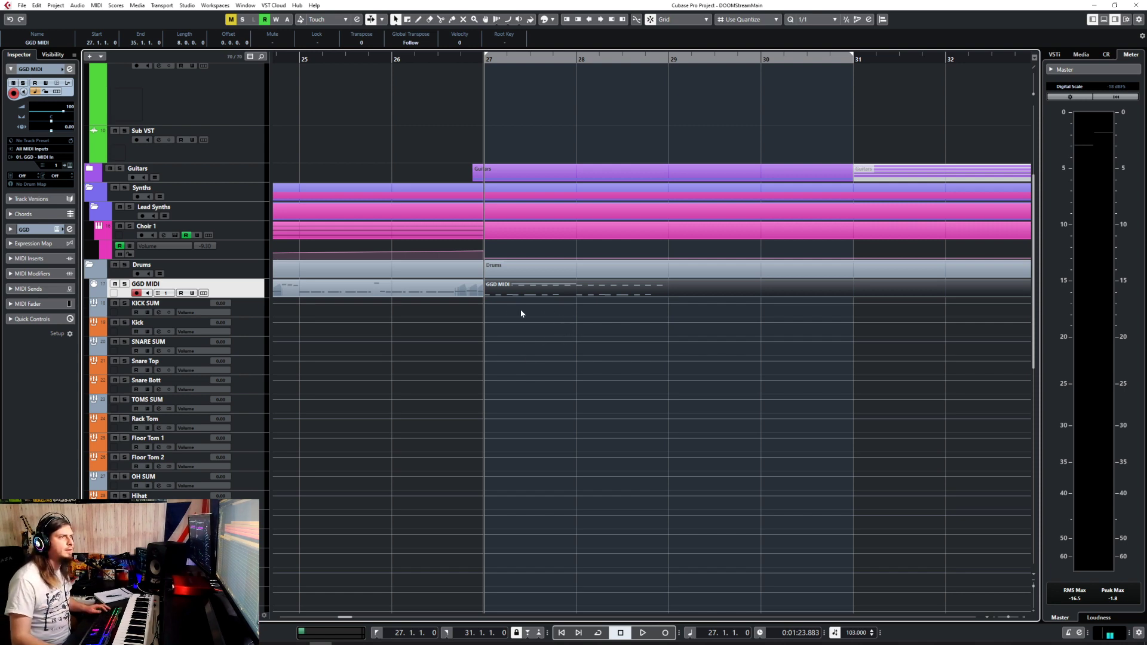
pyautogui.press('space')
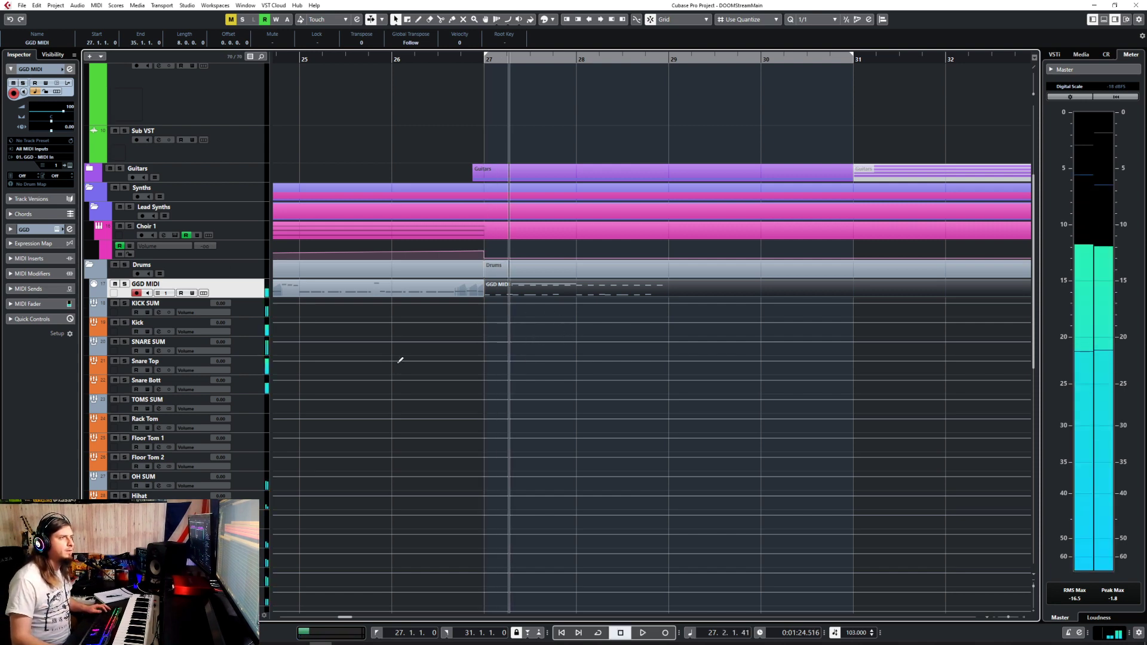
# Mute the Intermission Song 1 and Intermission Song 2 tracks and play the arrangement again from bar 27.
pyautogui.scroll(-12, 398, 359)
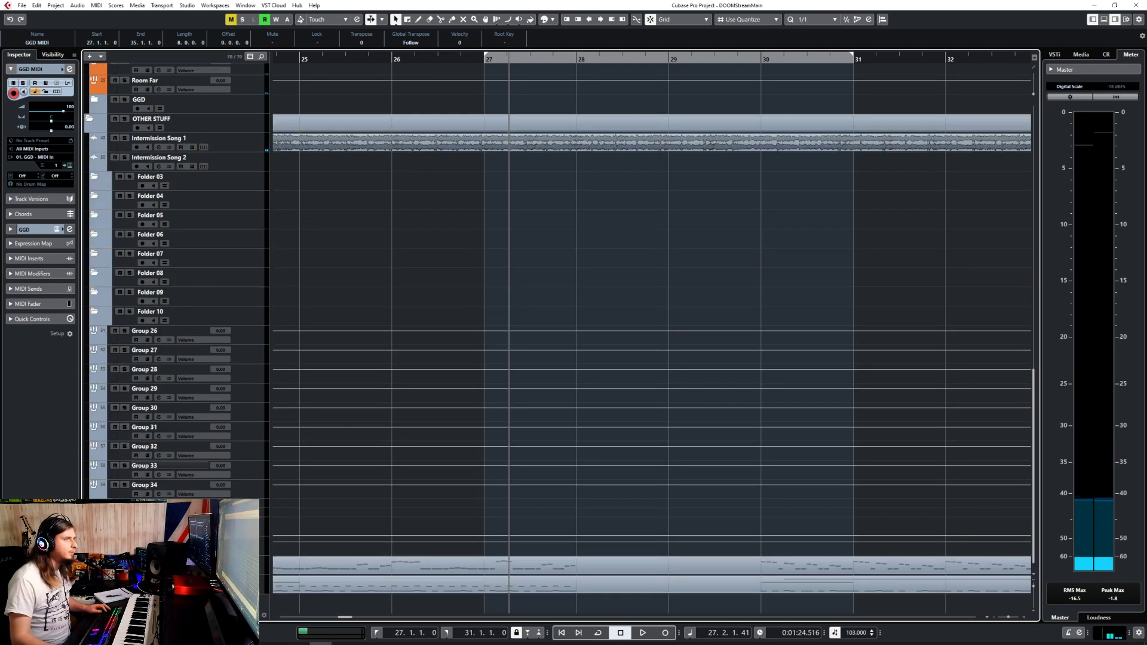
pyautogui.scroll(3, 134, 238)
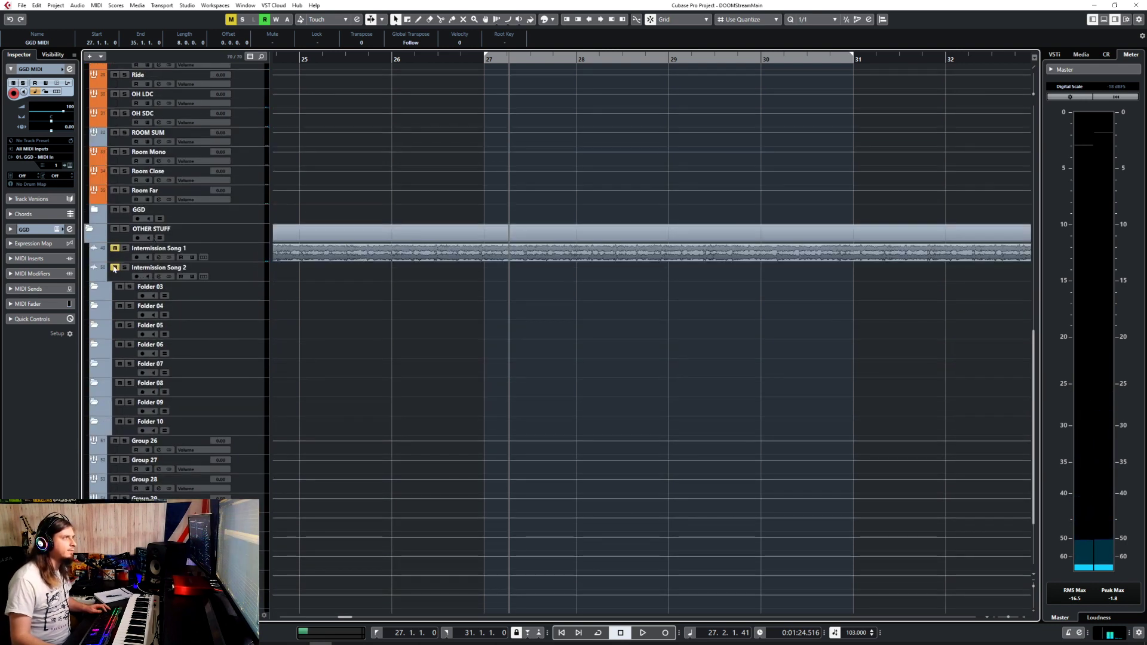
pyautogui.scroll(15, 91, 231)
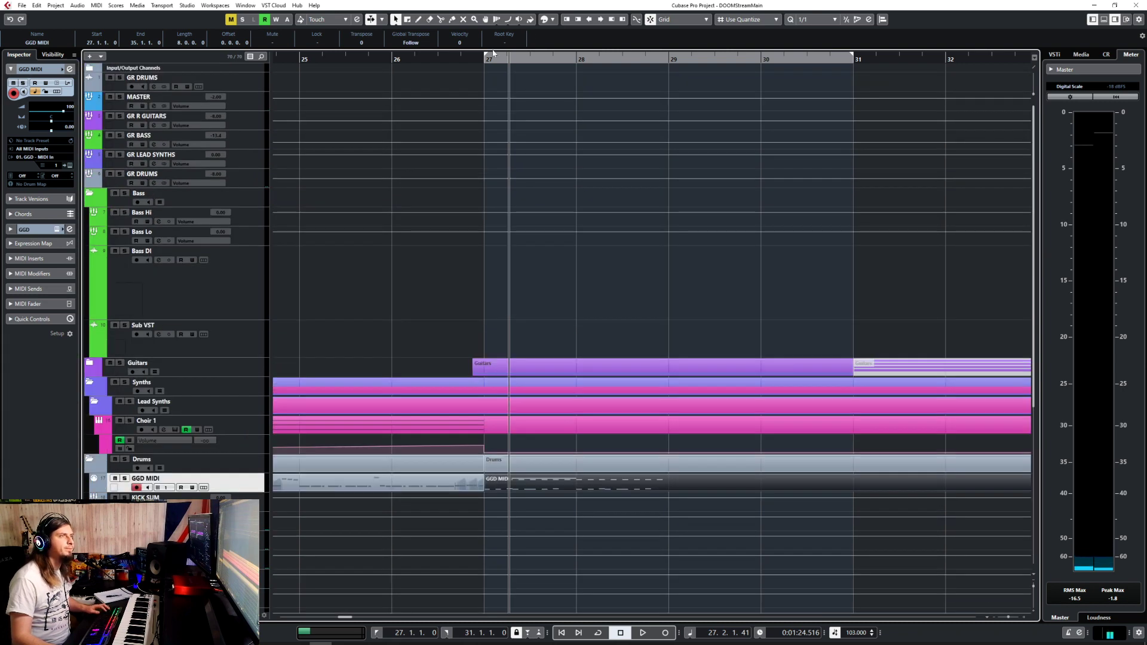
pyautogui.click(484, 59)
pyautogui.press('space')
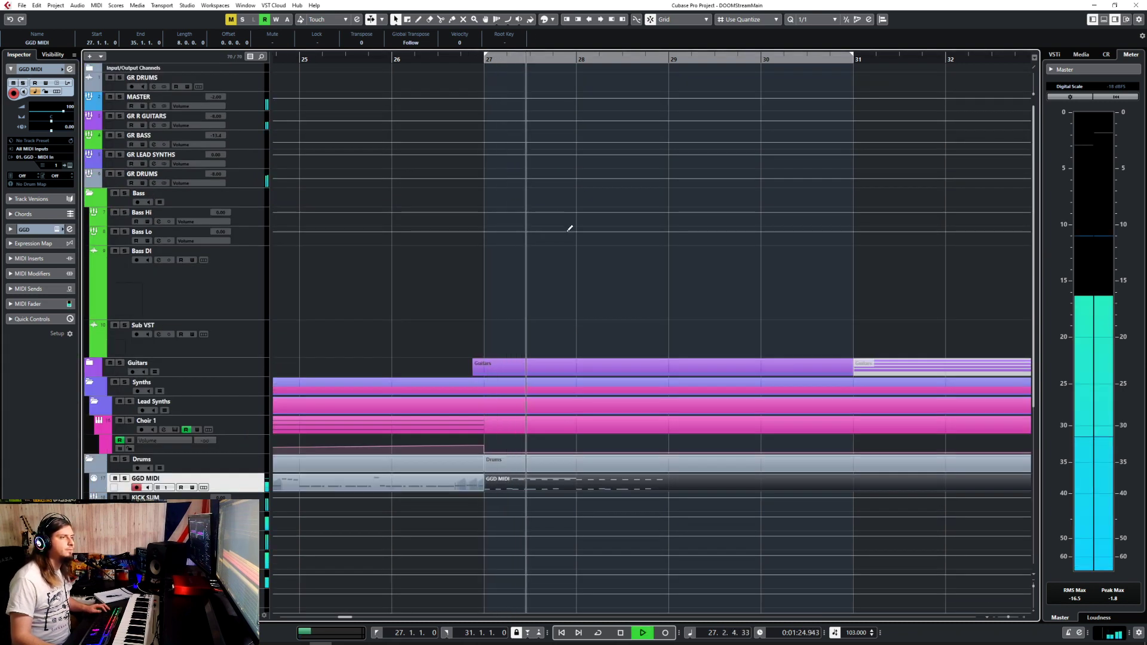
pyautogui.press('space')
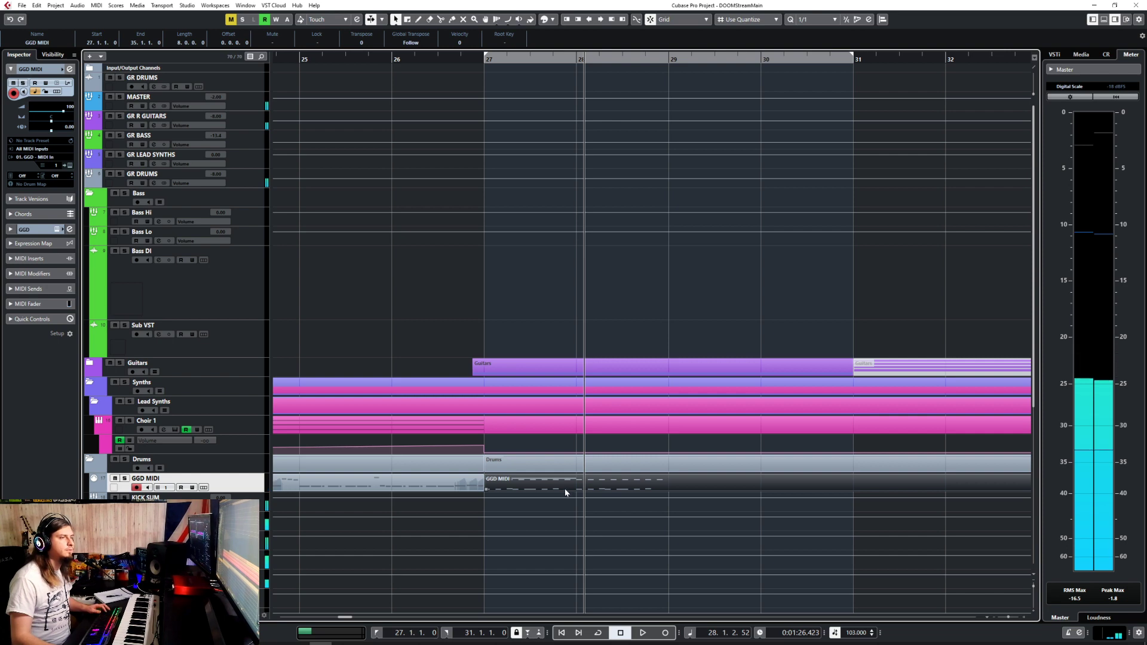
# Set the GGD MIDI editor's quantize grid to 1/16 and add a 1/16 note on C0 at 27.4.3.
pyautogui.doubleClick(566, 492)
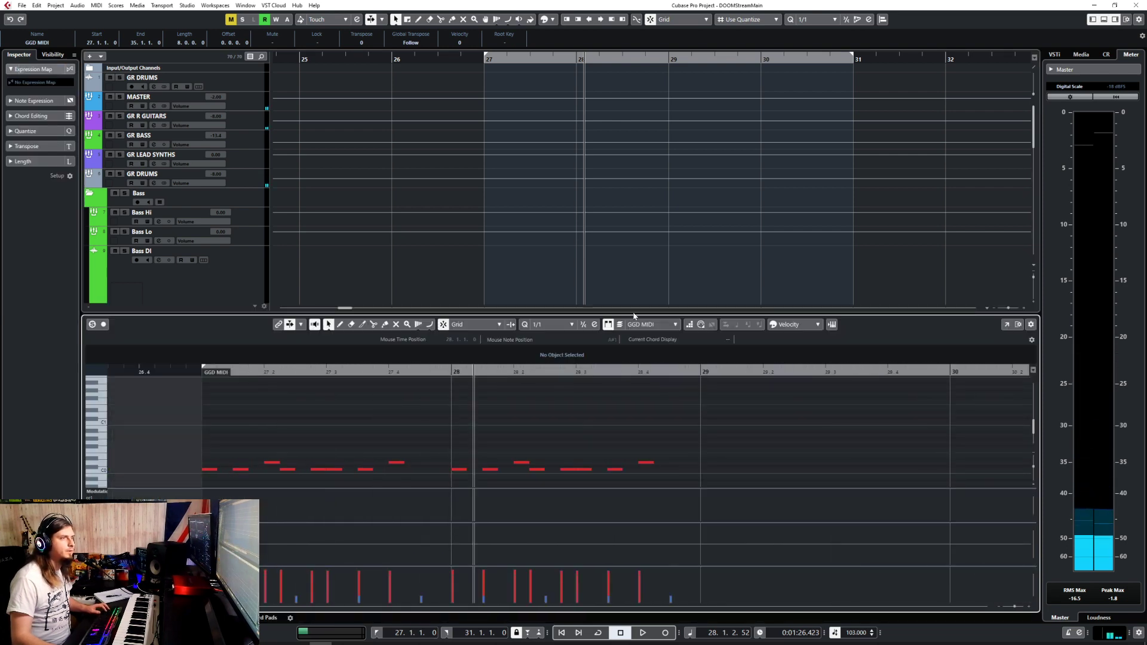
pyautogui.click(548, 325)
pyautogui.click(550, 376)
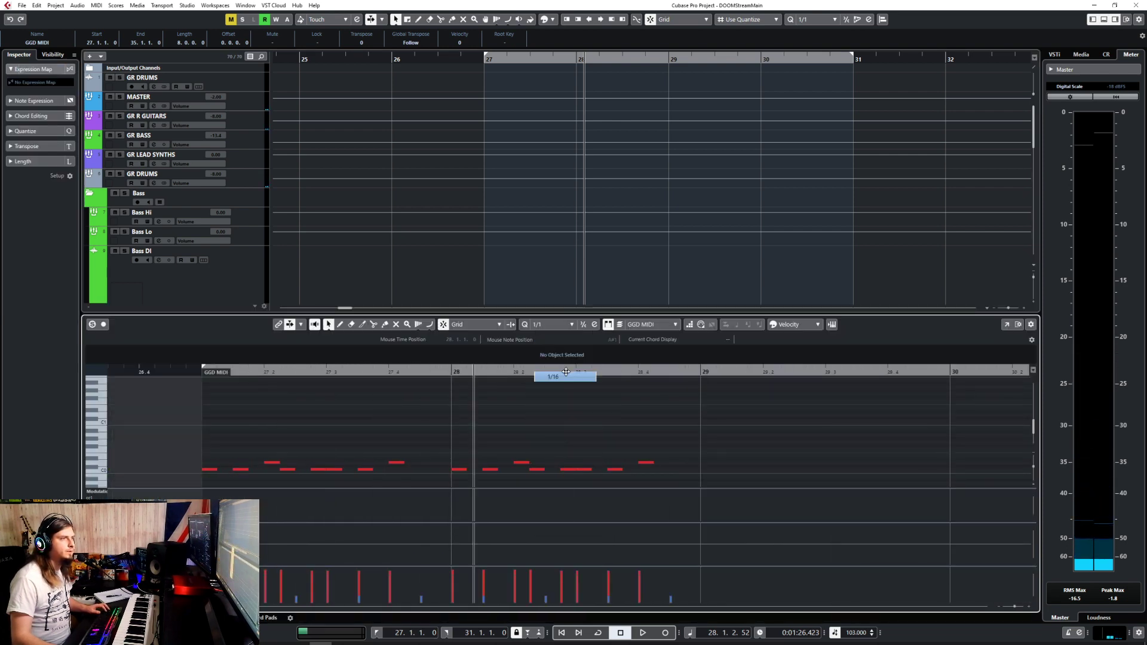
pyautogui.rightClick(378, 475)
pyautogui.click(389, 470)
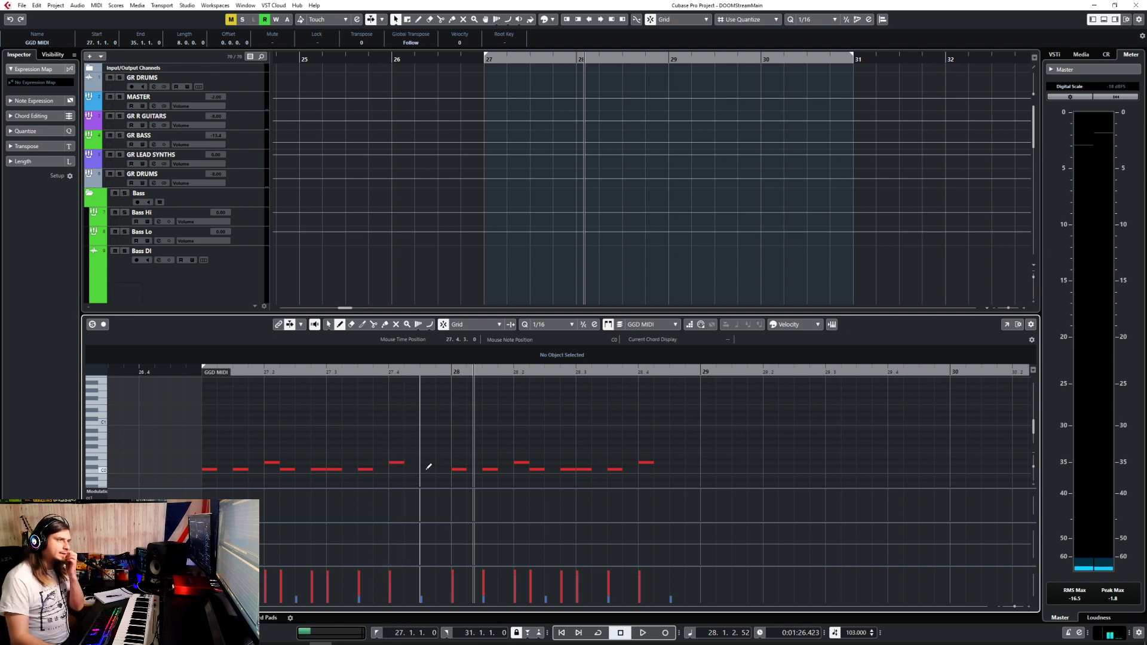
pyautogui.click(427, 469)
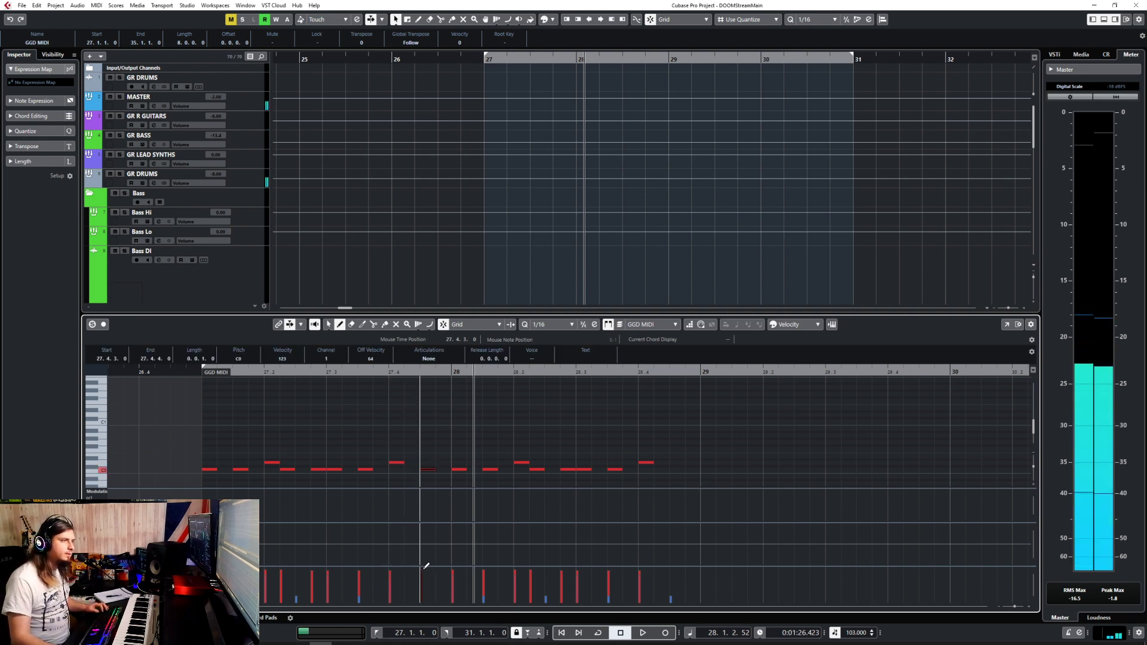
pyautogui.press('1')
# Play back bar 27 of the drum part to listen to the added C0 note.
pyautogui.press('space')
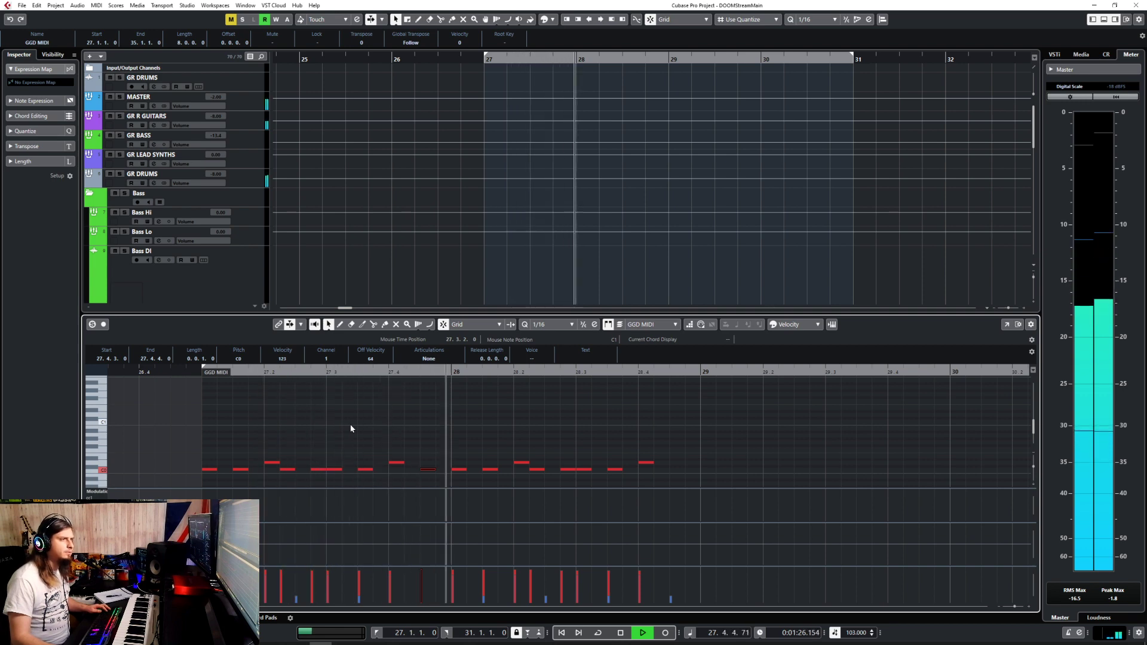
pyautogui.press('space')
pyautogui.click(296, 372)
pyautogui.press('space')
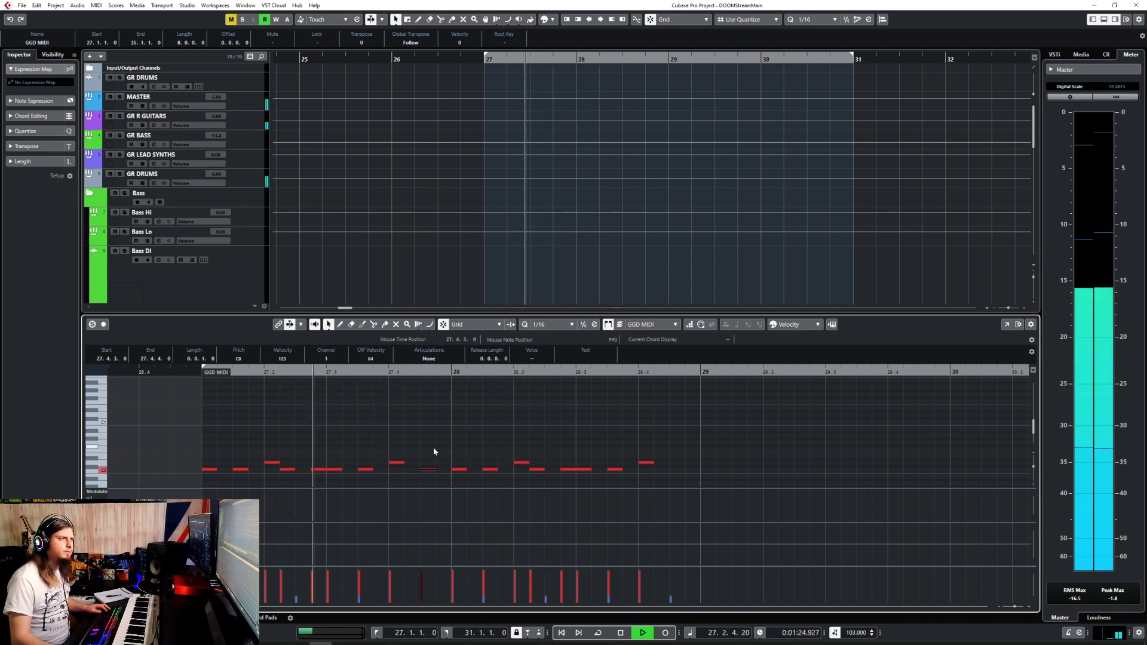
# Set the editor's quantize grid to 1/32 and add a 1/32 note on C0 at 27.3.4.
pyautogui.press('space')
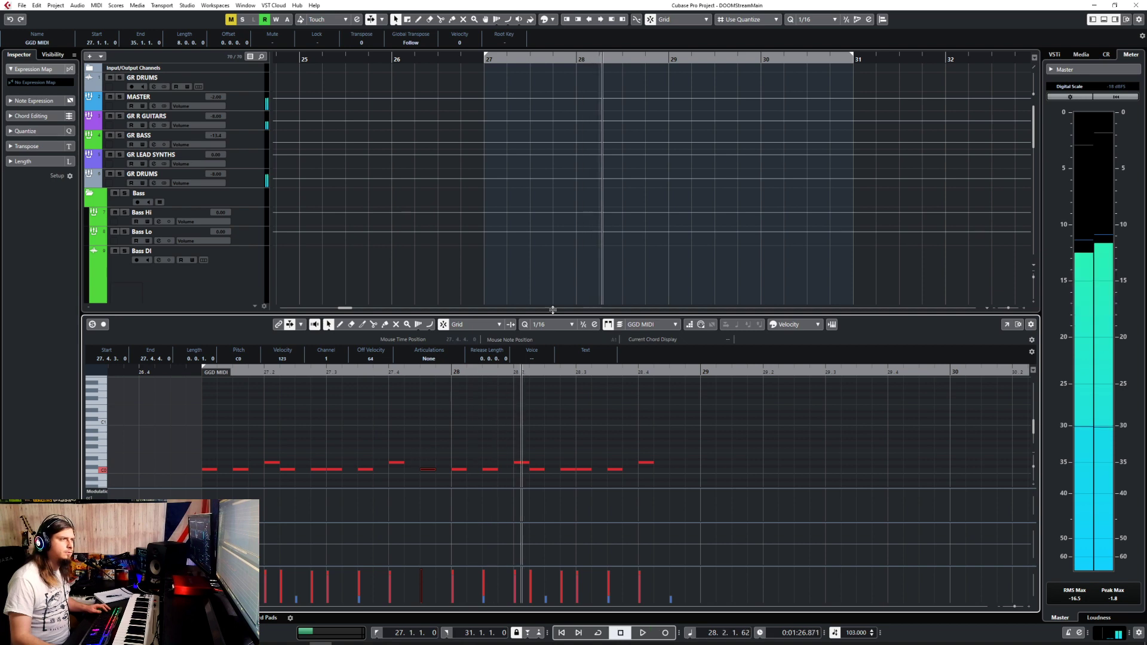
pyautogui.click(549, 324)
pyautogui.click(553, 400)
pyautogui.press('8')
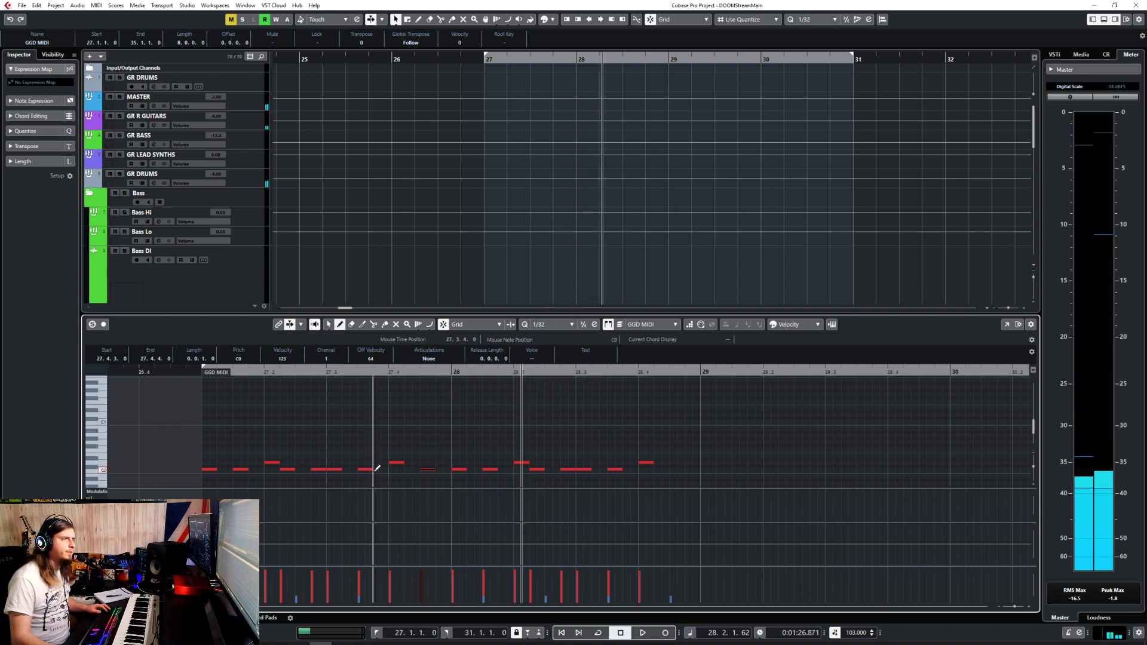
pyautogui.click(377, 469)
pyautogui.press('1')
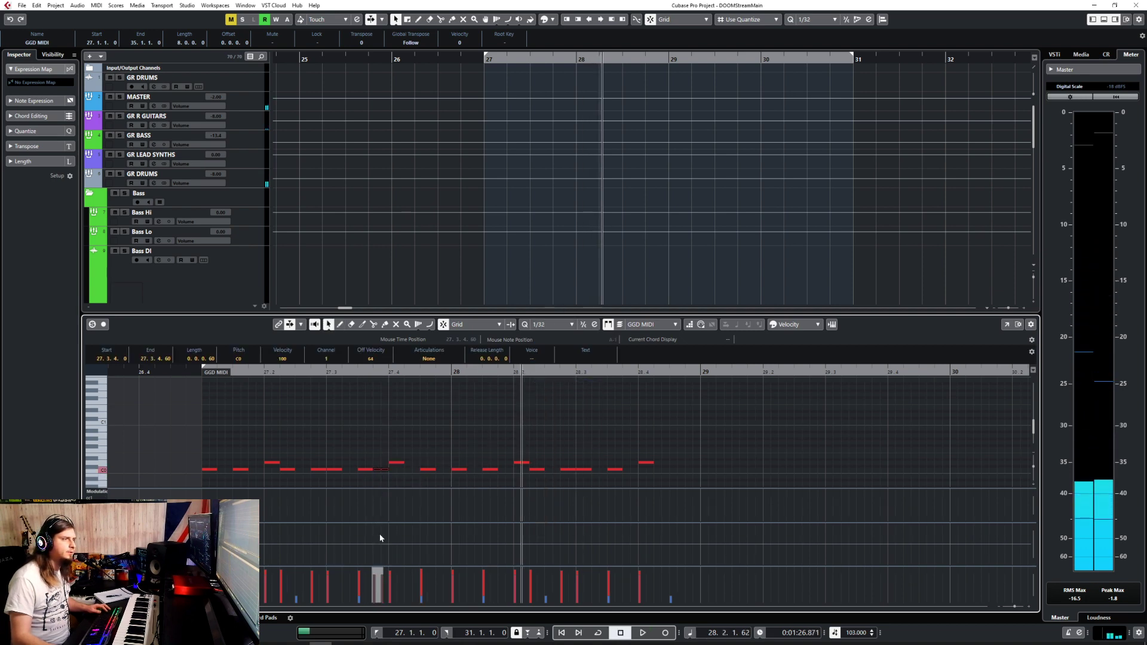
# Copy the new 1/32 C0 note to 27.3.4.60 and lower the copy's velocity to about 77.
pyautogui.moveTo(383, 470); pyautogui.dragTo(390, 470)
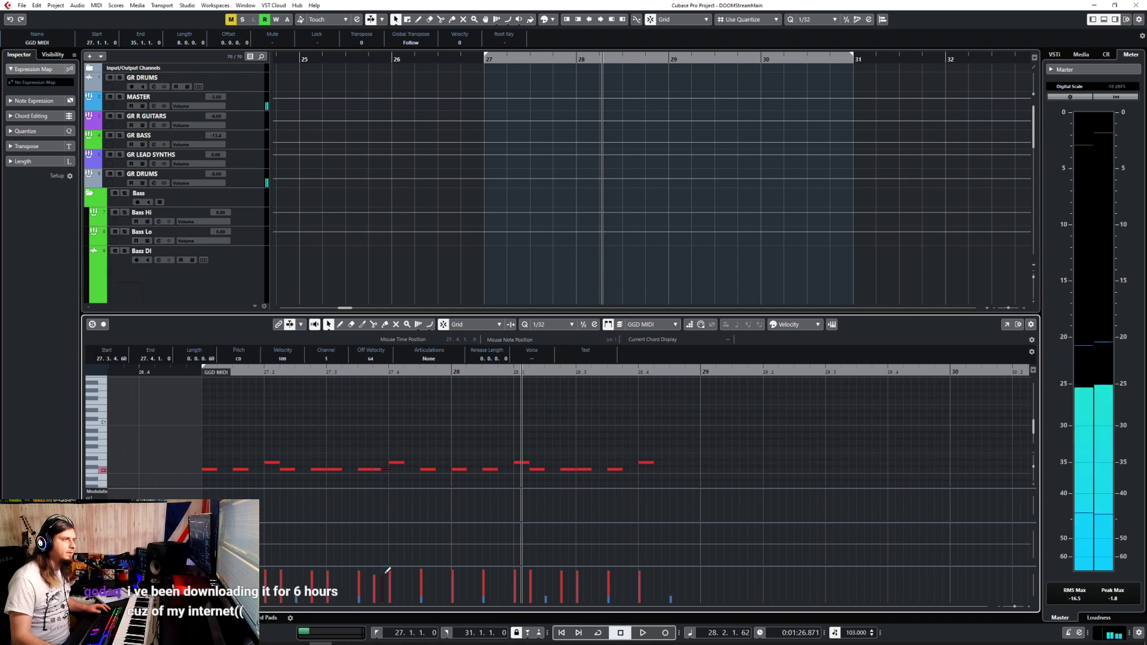
pyautogui.moveTo(386, 574); pyautogui.dragTo(386, 581)
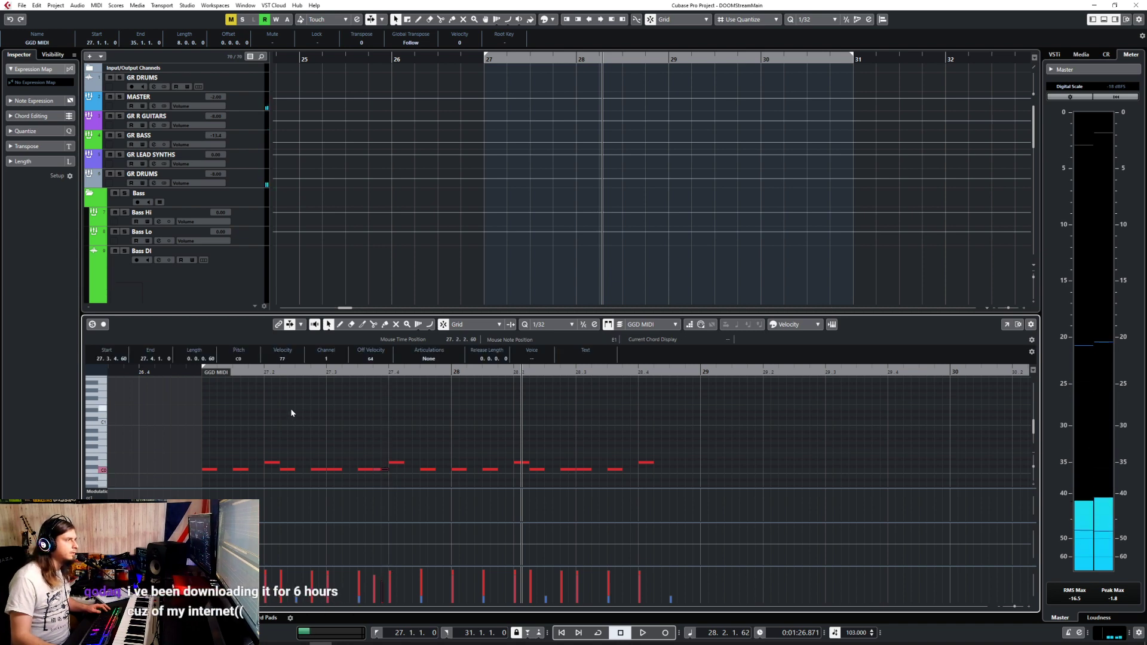
pyautogui.click(292, 414)
# Play the drum part from just before bar 27 to hear the added 1/32 notes.
pyautogui.click(194, 370)
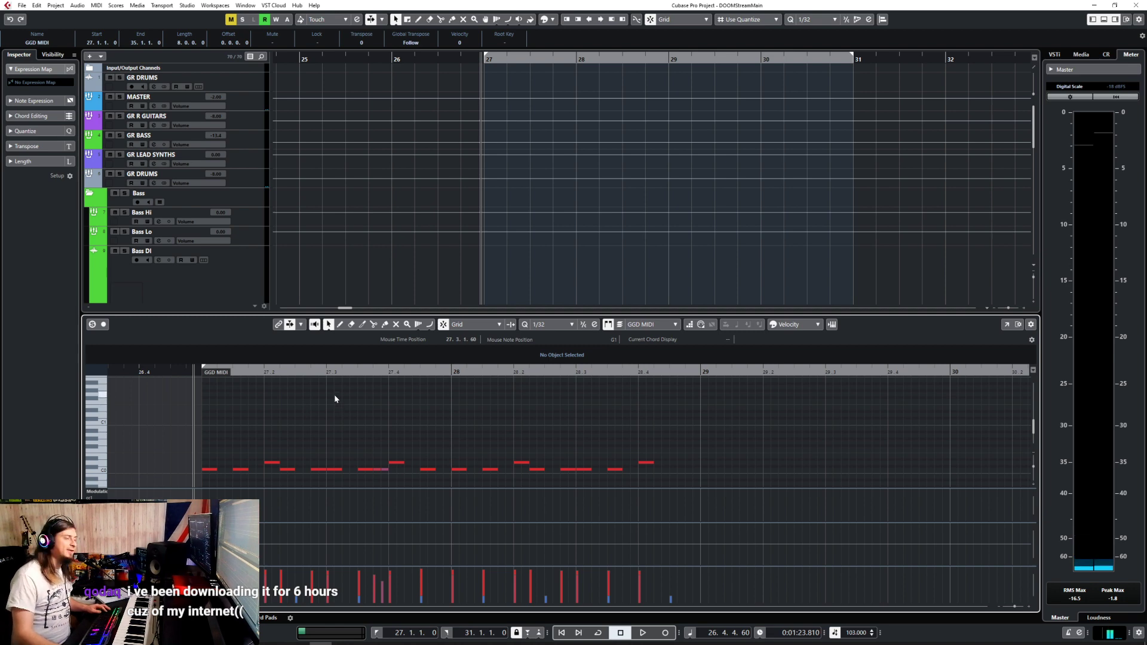
pyautogui.press('space')
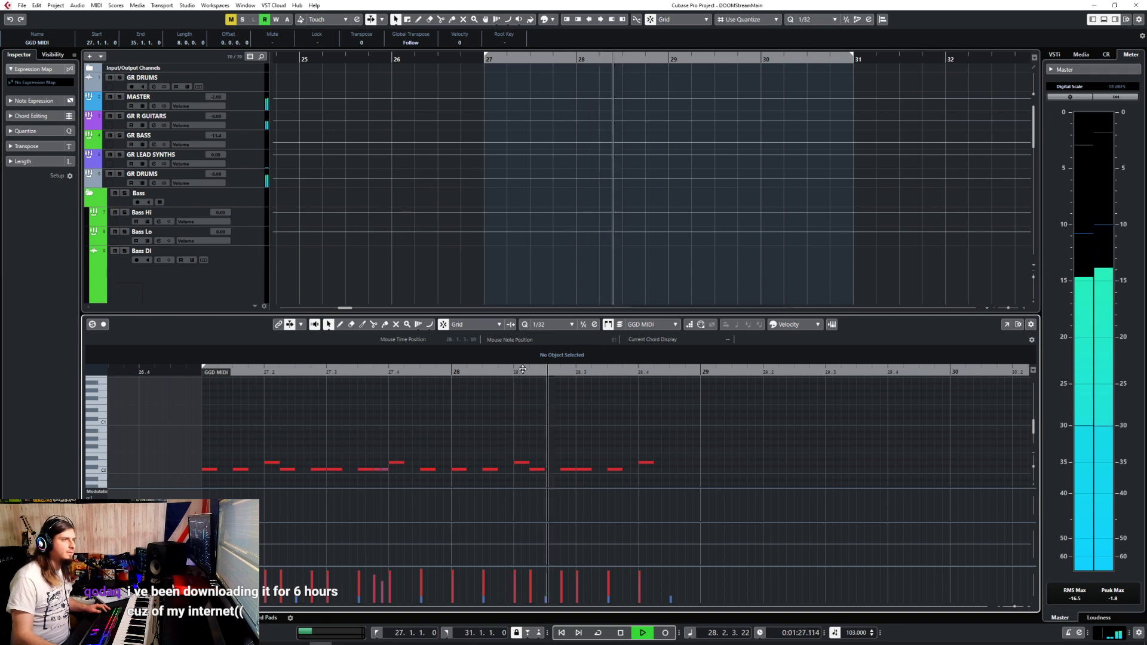
pyautogui.press('space')
# Move the C0 note at 27.4.3 to 27.4.2 and, on a 1/16 grid, add a new C0 note at 27.4.3.
pyautogui.moveTo(427, 470); pyautogui.dragTo(411, 476)
pyautogui.press('8')
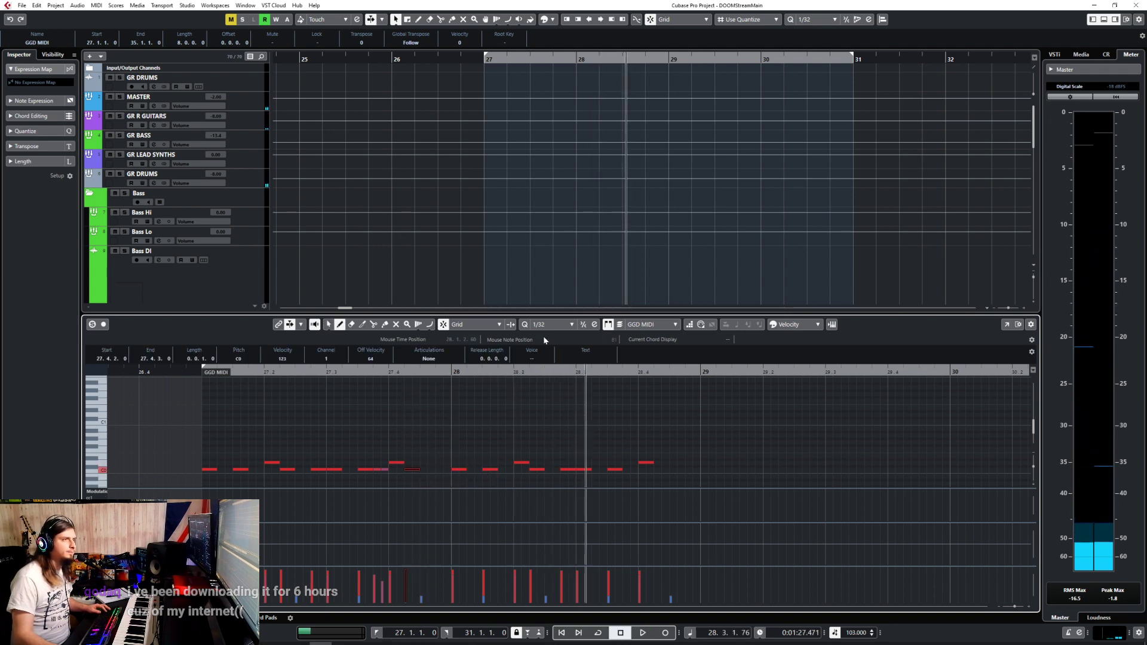
pyautogui.click(546, 325)
pyautogui.click(550, 376)
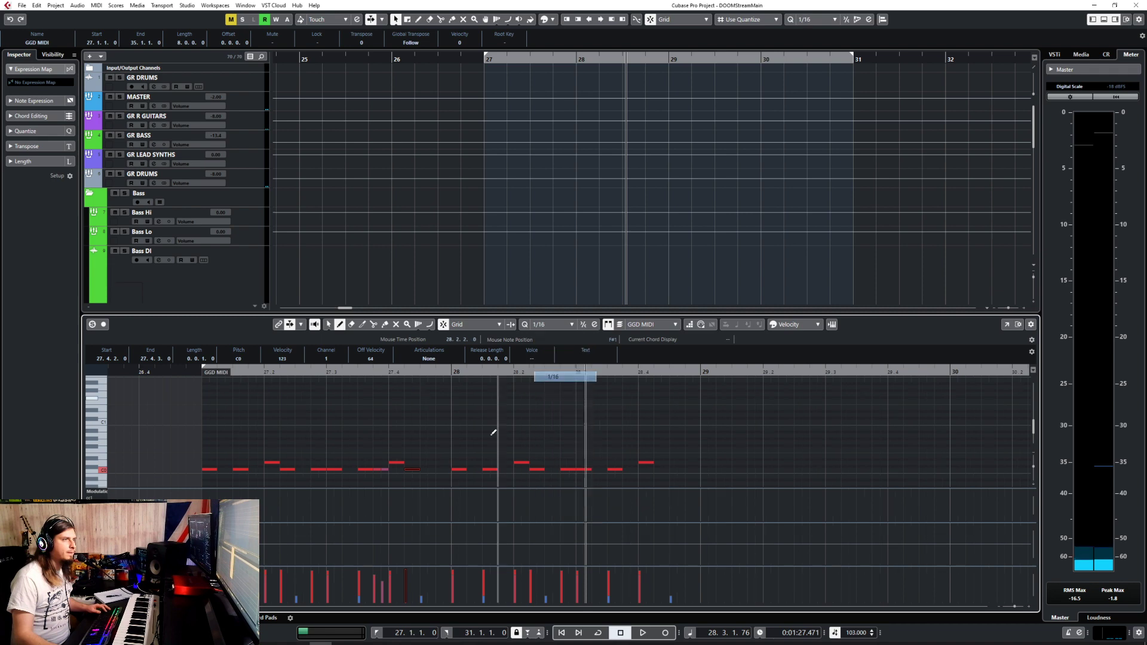
pyautogui.click(431, 469)
pyautogui.press('1')
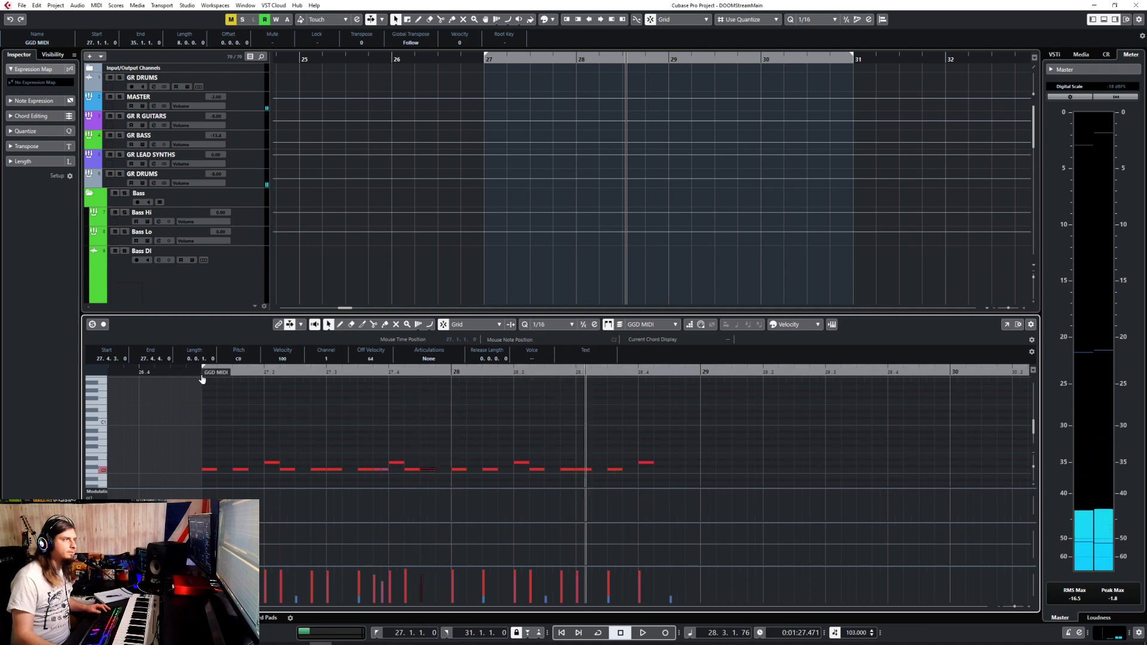
# Play the drum part from bar 27 to check the edited end of the bar.
pyautogui.click(202, 380)
pyautogui.press('space')
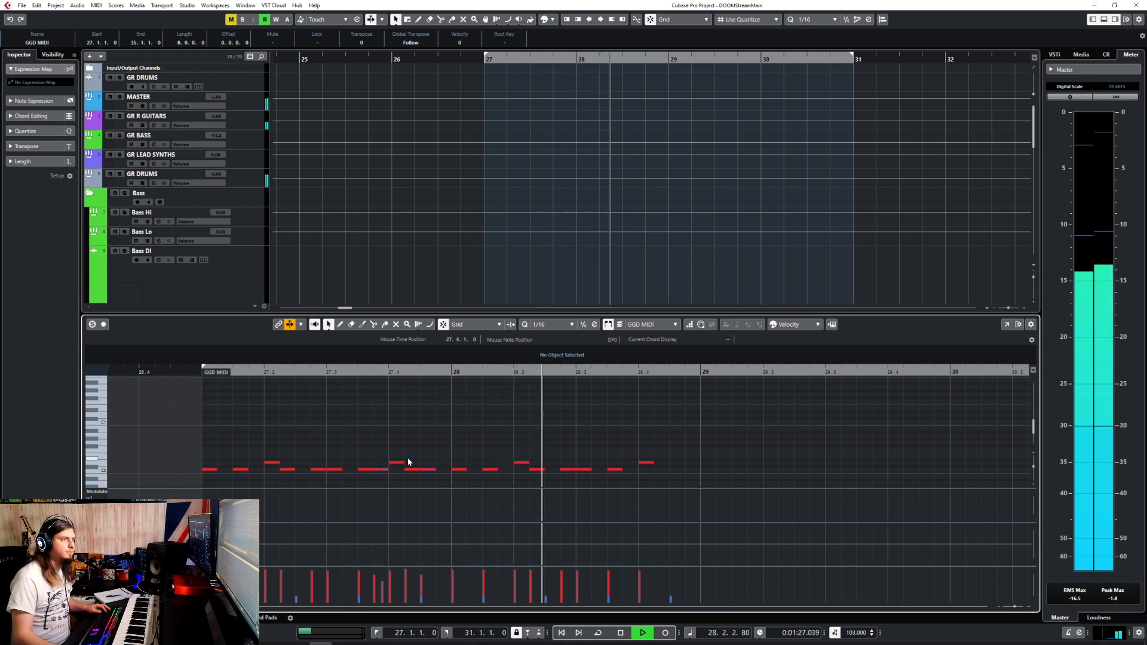
pyautogui.press('space')
# Add a 1/16 note on C0 at 27.4.4 and play back the drum part.
pyautogui.rightClick(442, 470)
pyautogui.click(452, 470)
pyautogui.click(445, 470)
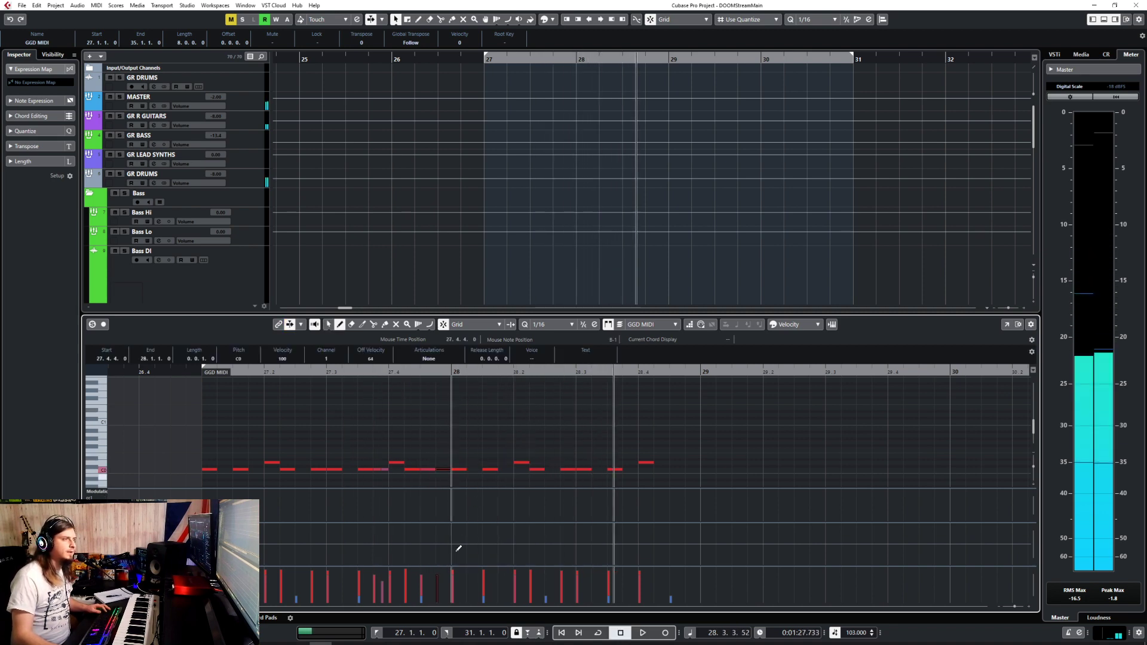
pyautogui.rightClick(318, 399)
pyautogui.click(321, 398)
pyautogui.press('space')
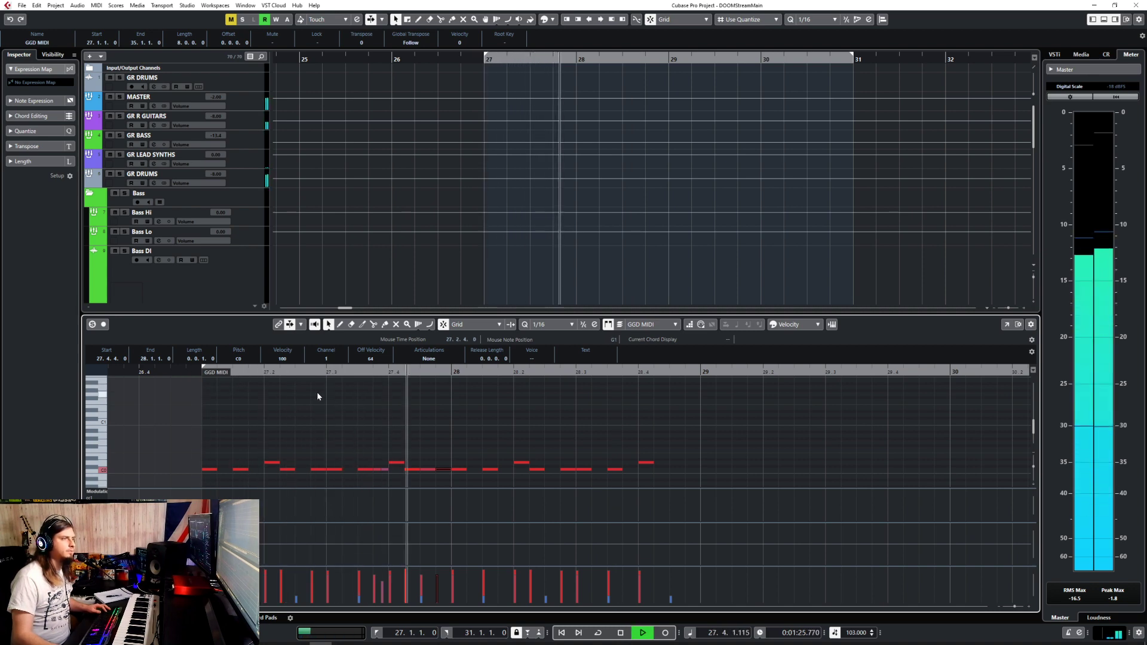
pyautogui.press('space')
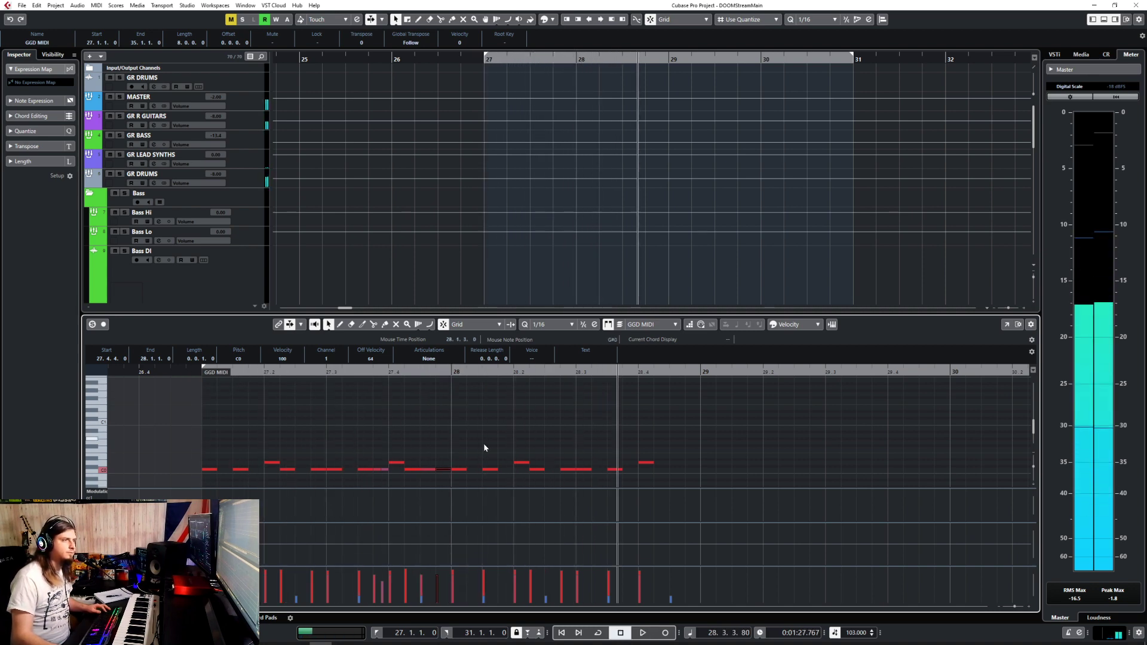
# Replace the C0 note at 28.1.3 with a newly drawn 1/16 note and add another on C0 at 28.1.4.
pyautogui.click(485, 450)
pyautogui.click(487, 469)
pyautogui.press('Delete')
pyautogui.rightClick(486, 465)
pyautogui.click(500, 465)
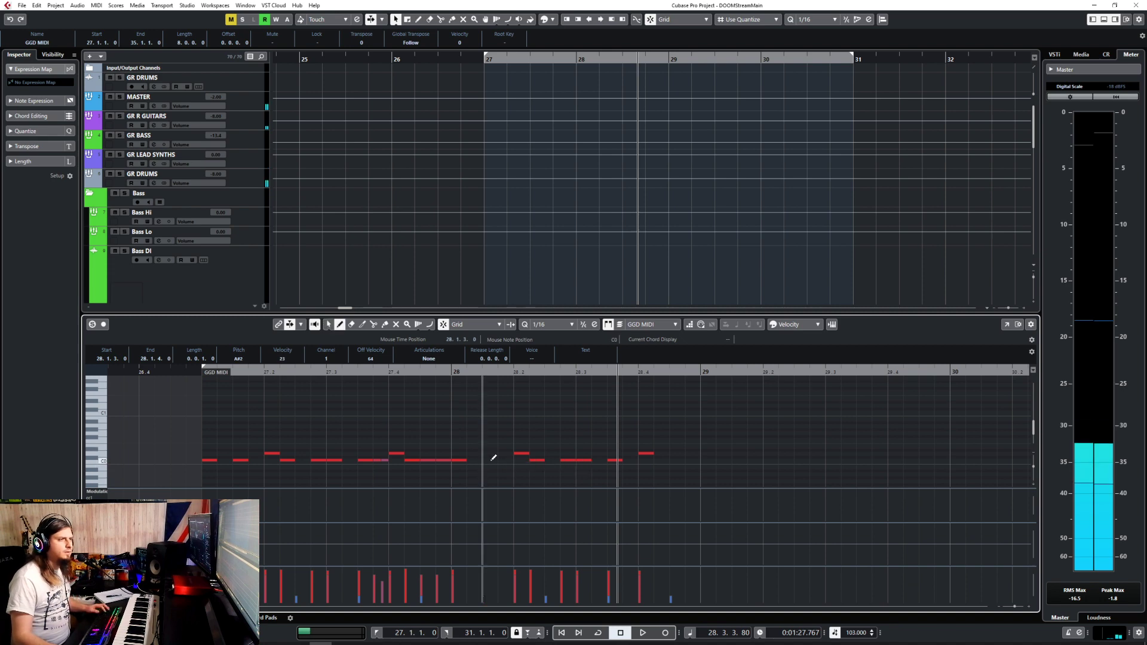
pyautogui.click(492, 460)
pyautogui.click(505, 461)
pyautogui.rightClick(493, 520)
pyautogui.click(495, 522)
# Raise the velocities of the C0 notes at 28.1.3 and 28.1.4 to about 121 and play back the drum part.
pyautogui.moveTo(474, 450); pyautogui.dragTo(502, 476)
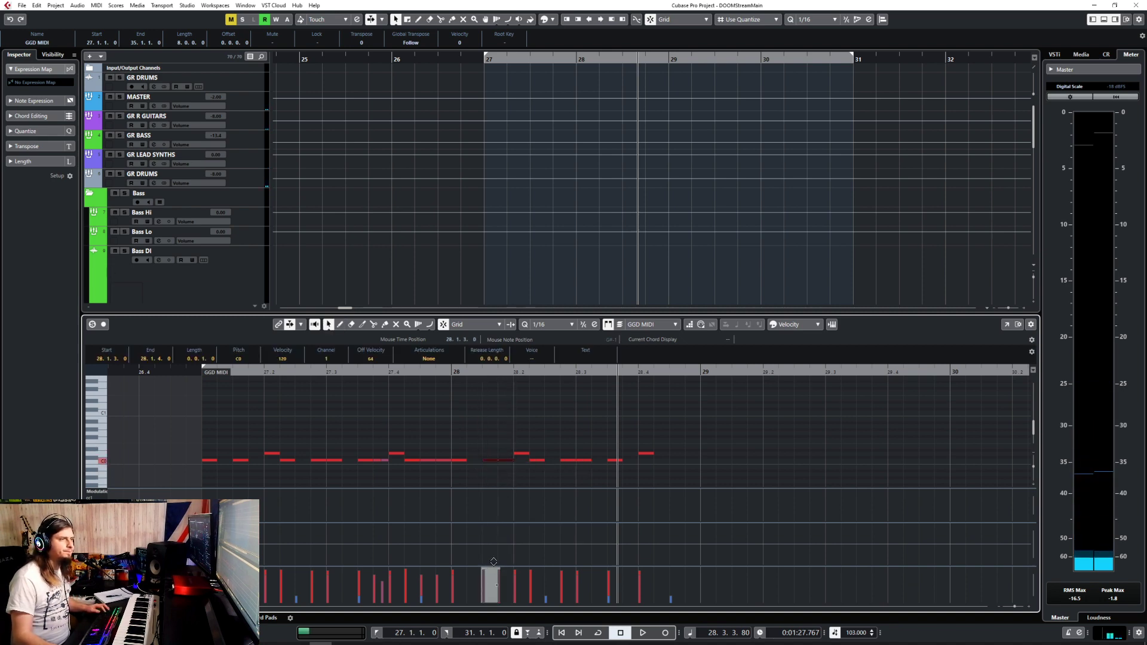
pyautogui.click(464, 396)
pyautogui.press('space')
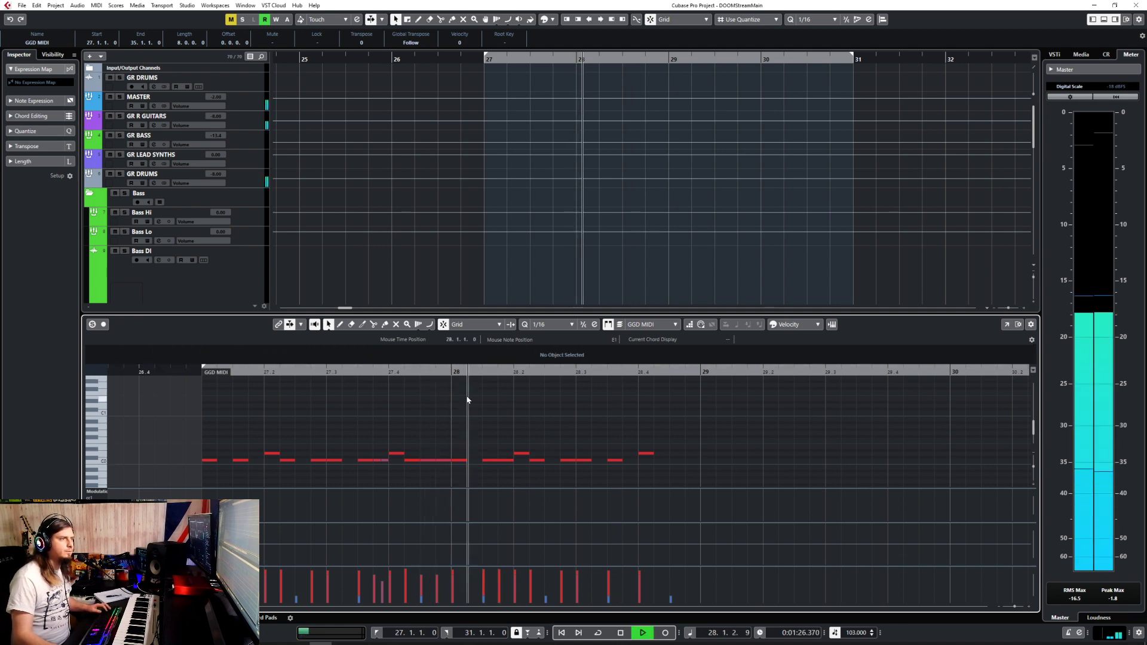
pyautogui.press('space')
# Delete the C0 notes from 28.2.4 through 28.3.3 and play the drum part from bar 28.
pyautogui.moveTo(566, 428); pyautogui.dragTo(624, 481)
pyautogui.press('Delete')
pyautogui.click(456, 371)
pyautogui.press('space')
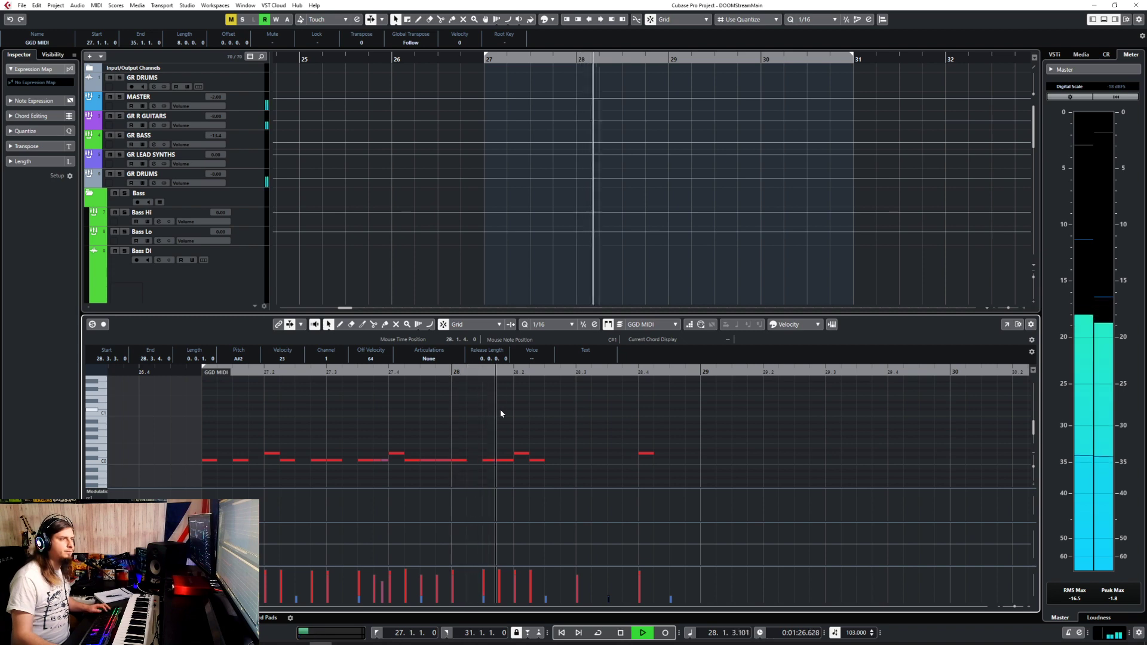
pyautogui.press('space')
# Try adding a 1/16 note on C0 at 28.2.4.
pyautogui.rightClick(588, 459)
pyautogui.click(565, 457)
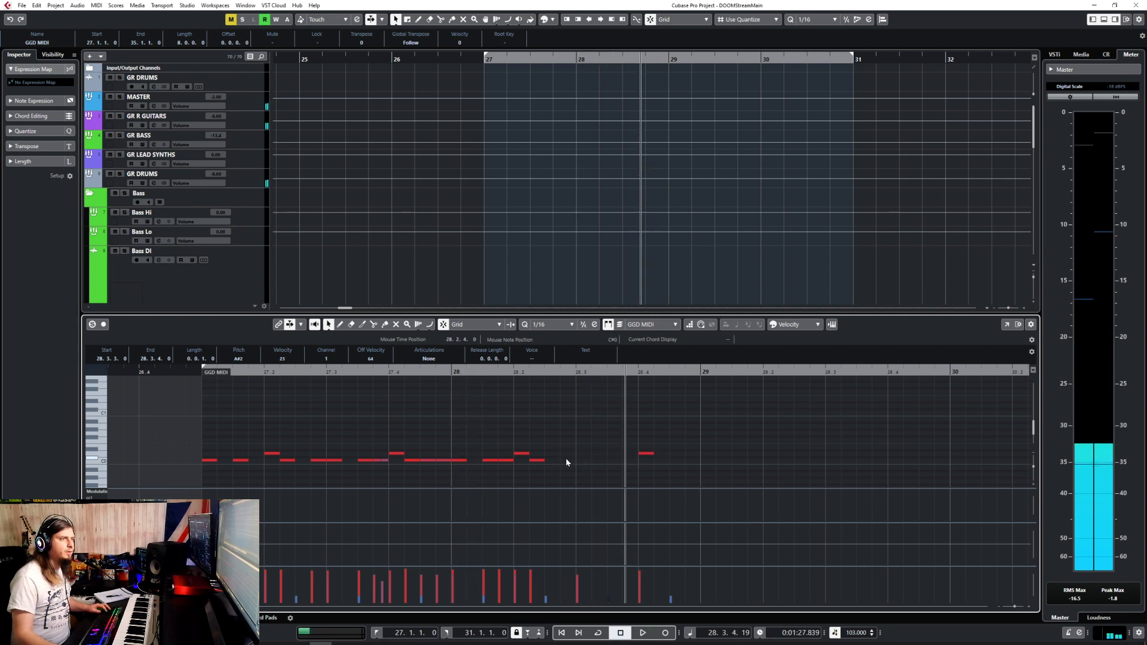
pyautogui.click(567, 457)
pyautogui.hotkey('ctrl', 'z')
pyautogui.click(572, 461)
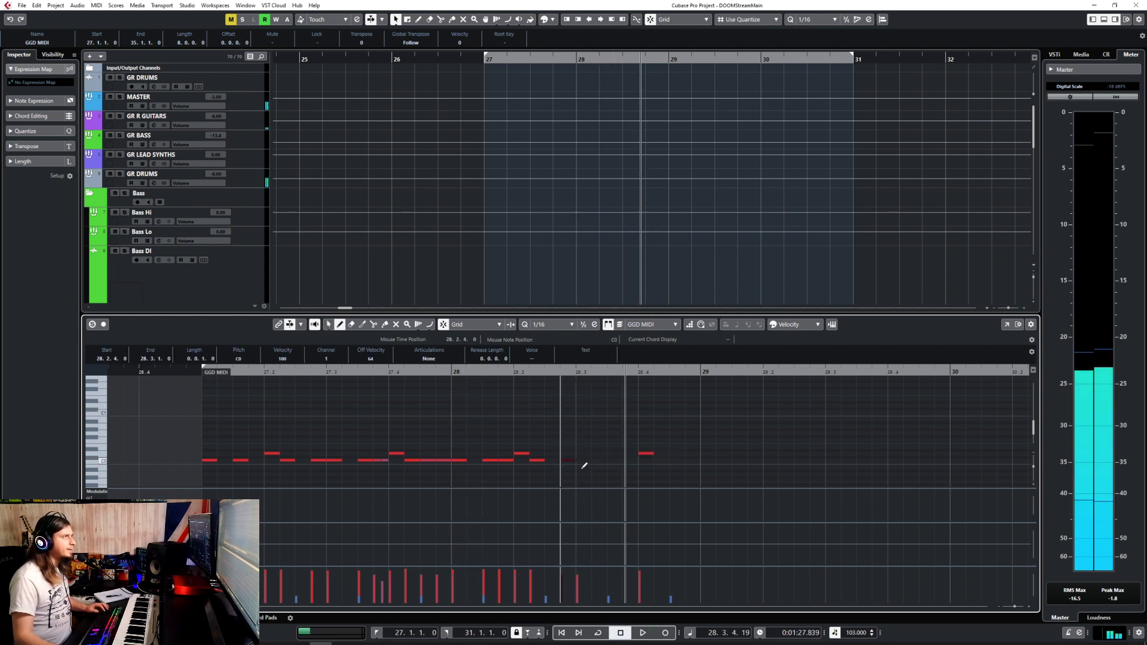
pyautogui.rightClick(591, 478)
pyautogui.click(597, 486)
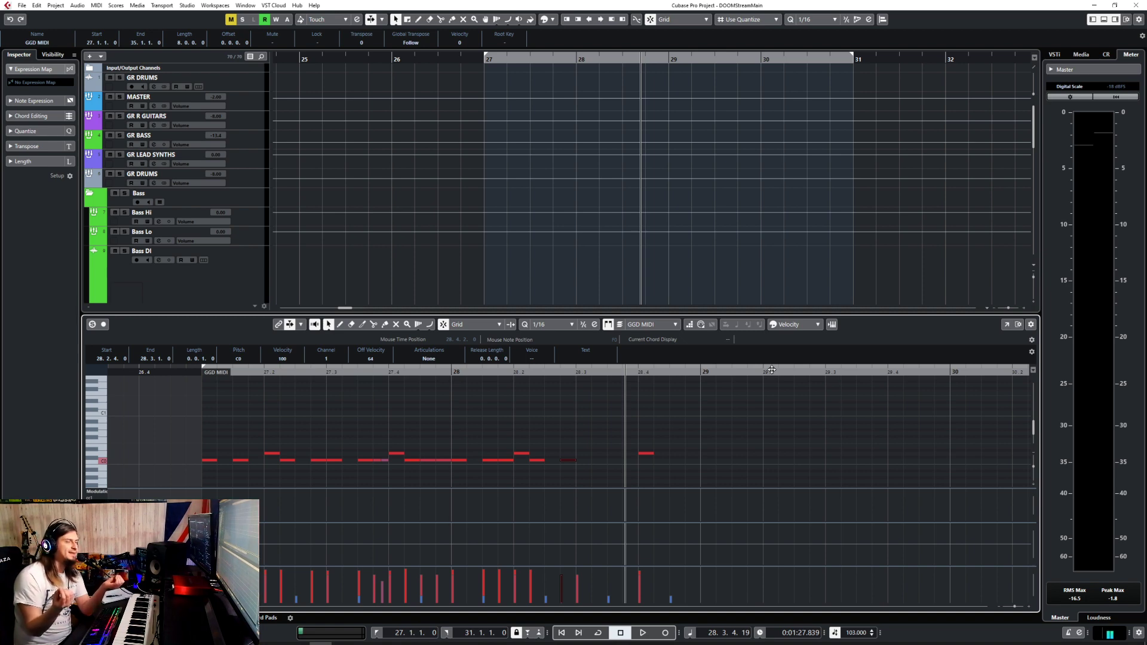
# Play the drum part from bar 28 to judge the C0 note at 28.2.4.
pyautogui.click(456, 371)
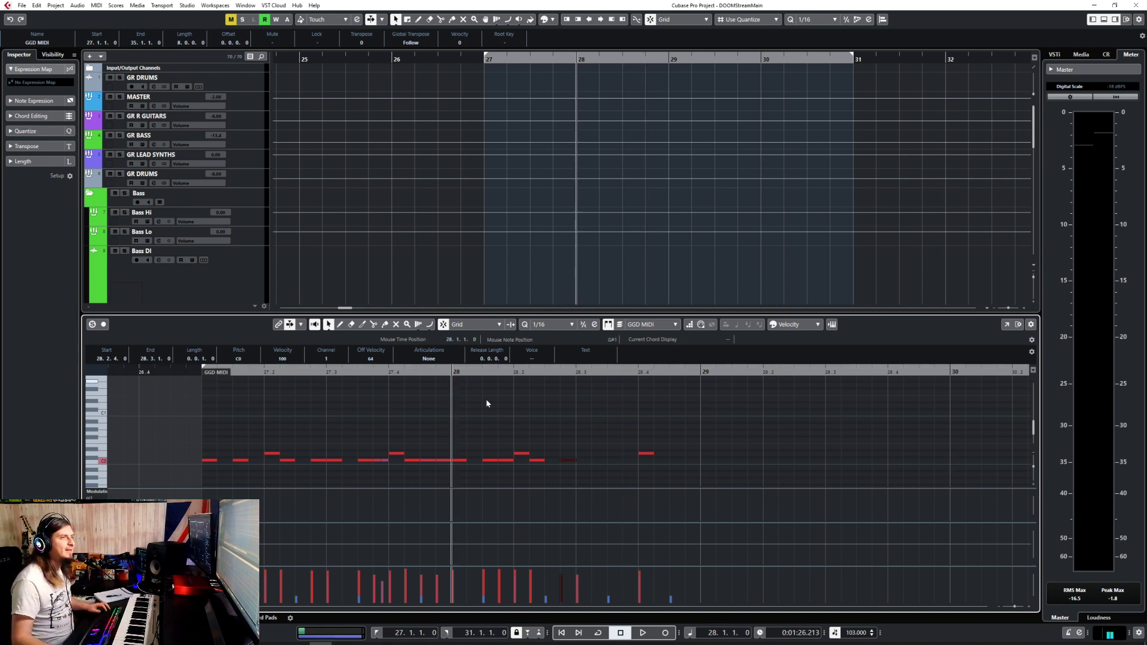
pyautogui.press('space')
pyautogui.press('space')
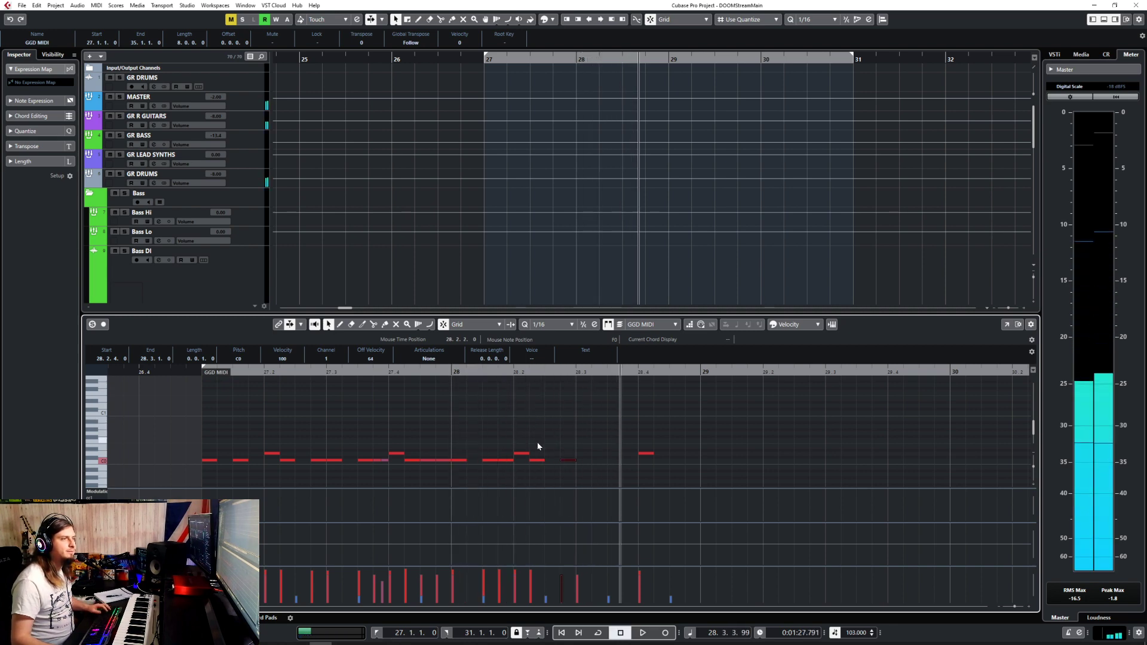
# Delete the C0 note at 28.2.4 and copy the C0 note at 28.1.4 to 28.2.3.
pyautogui.press('Delete')
pyautogui.hotkey('ctrl', 'z')
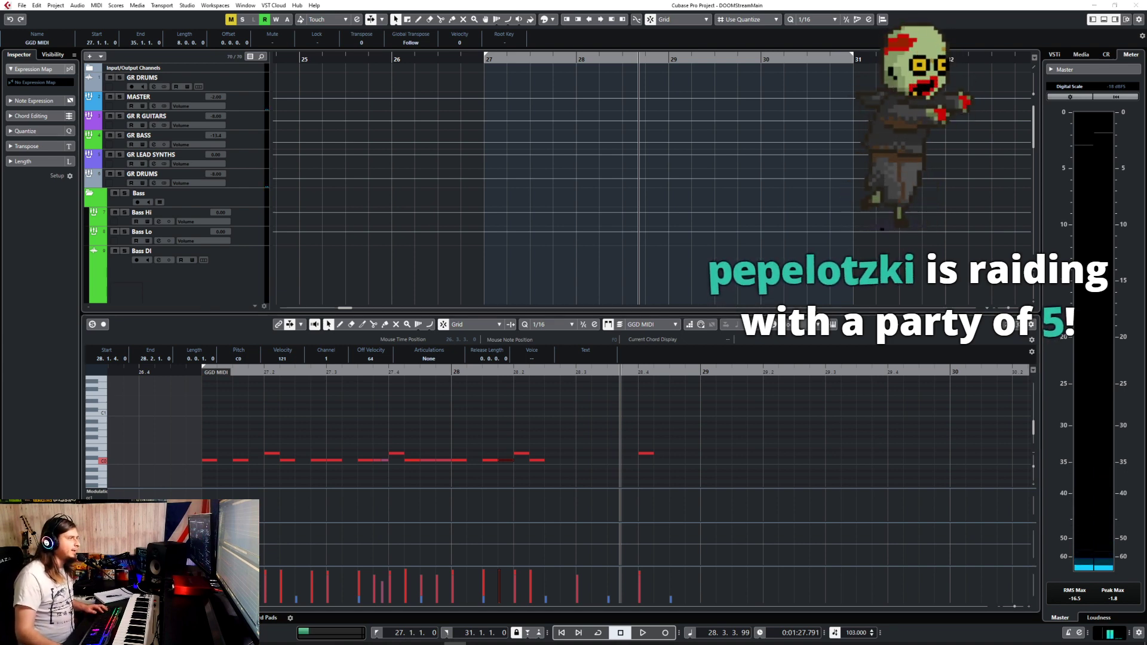
pyautogui.moveTo(507, 460); pyautogui.dragTo(553, 461)
pyautogui.click(545, 372)
pyautogui.click(594, 426)
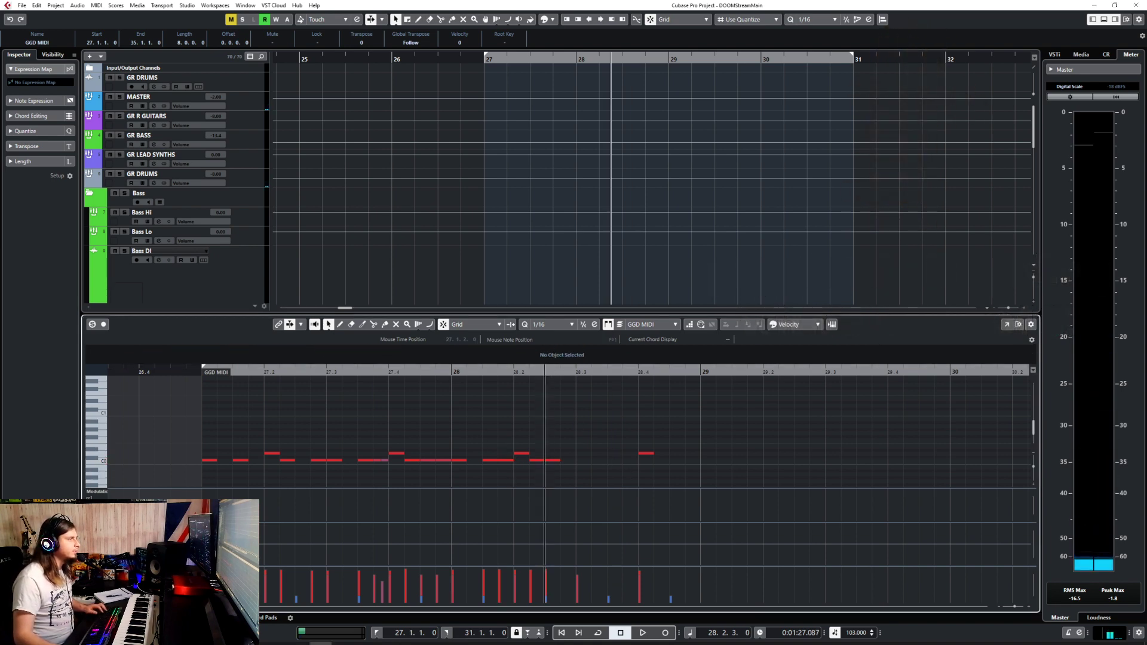
# Play the drum part from just before bar 27 through bar 28.
pyautogui.click(427, 374)
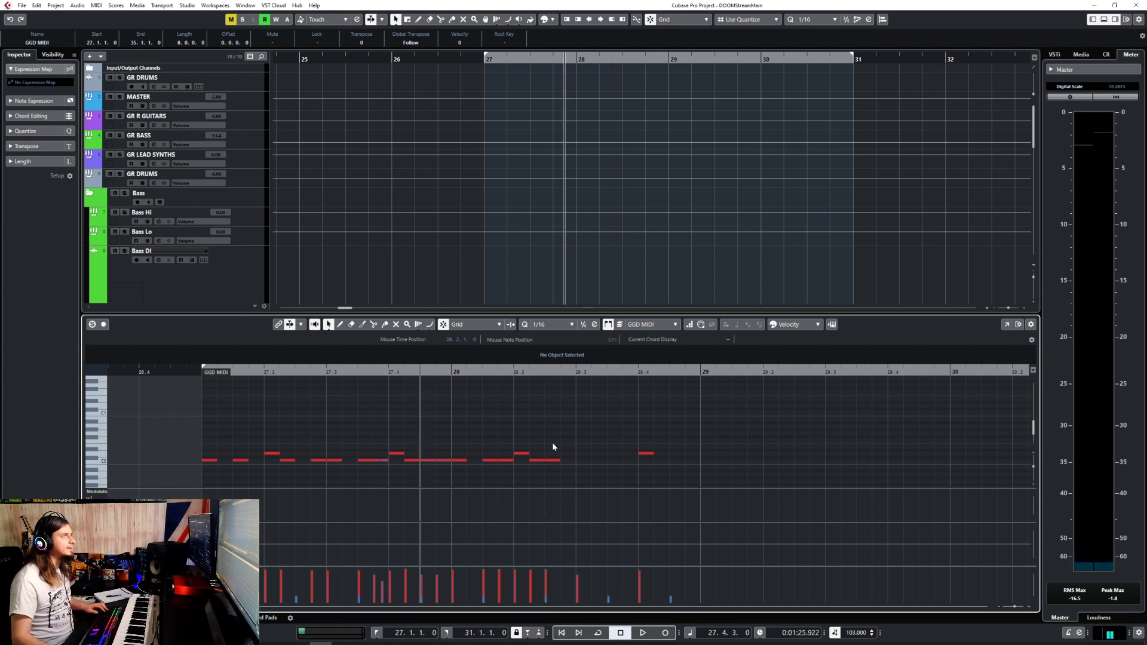
pyautogui.click(185, 372)
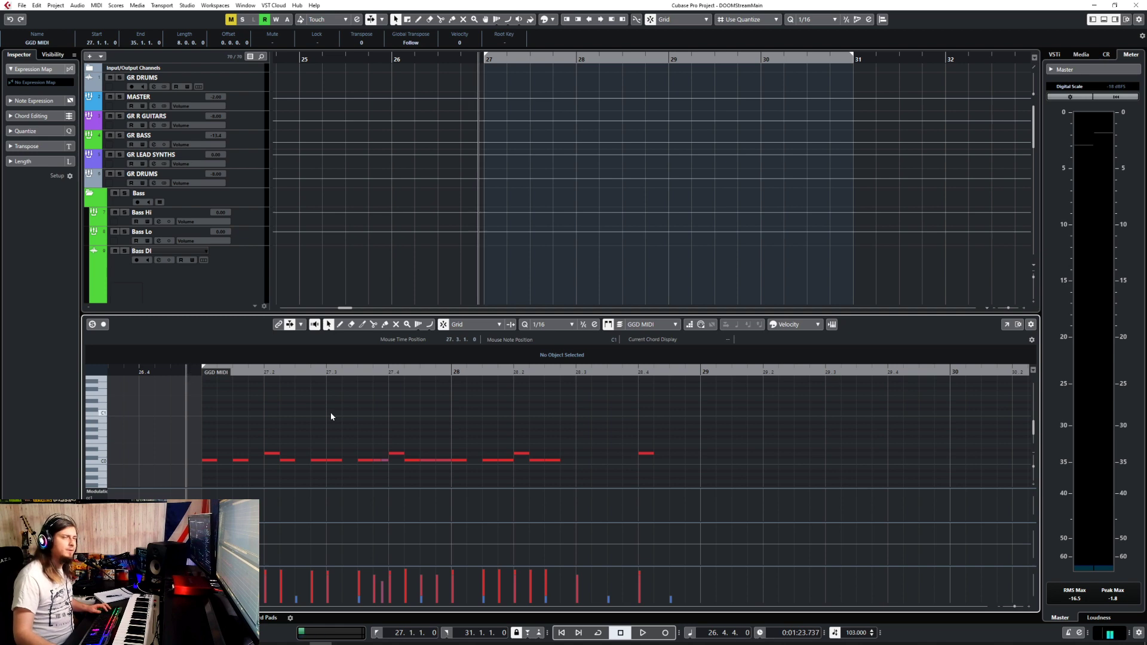
pyautogui.press('space')
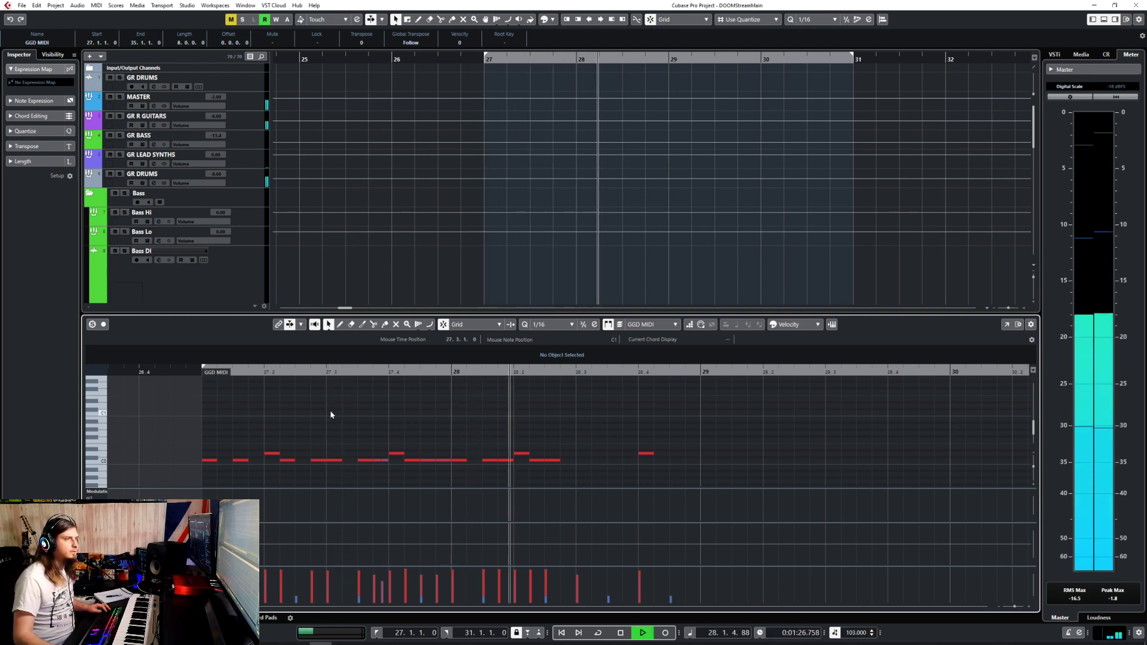
pyautogui.press('space')
# Add a 1/16 note on C0 at 28.3.1 and raise its velocity.
pyautogui.rightClick(622, 455)
pyautogui.click(583, 454)
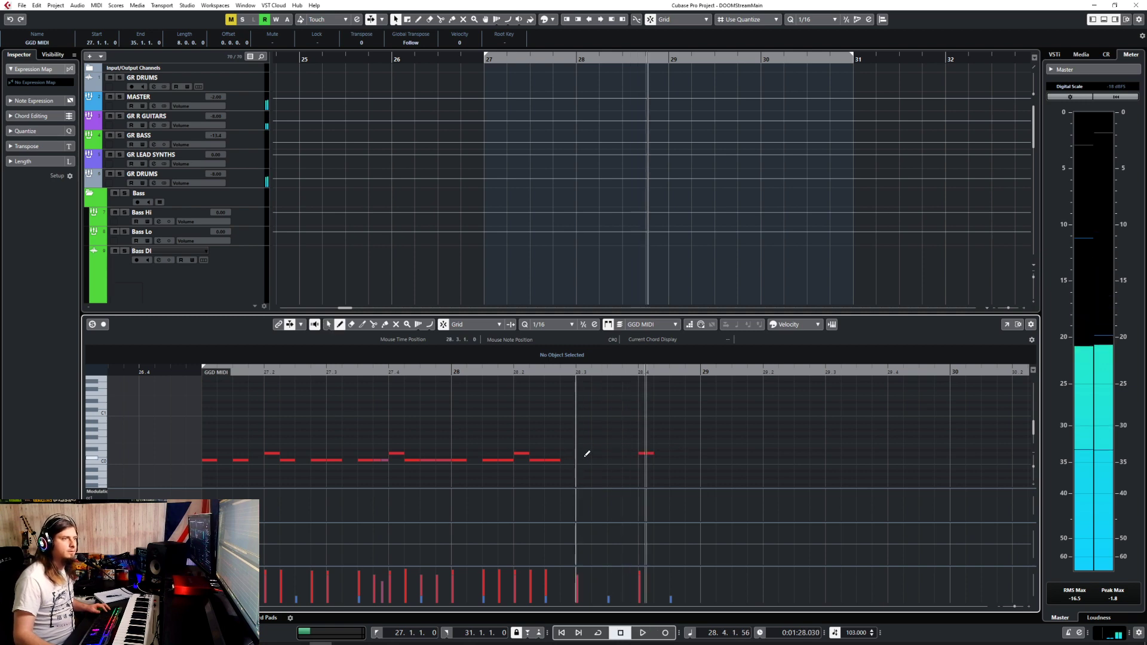
pyautogui.click(583, 460)
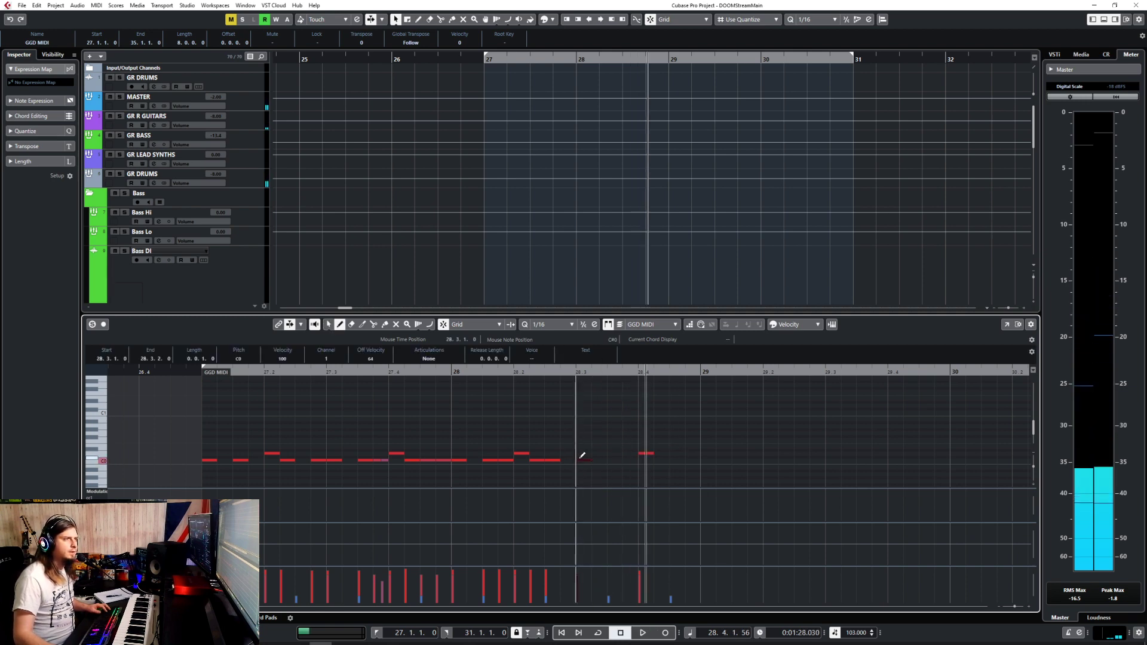
pyautogui.click(587, 569)
pyautogui.moveTo(588, 566); pyautogui.dragTo(587, 561)
pyautogui.rightClick(515, 451)
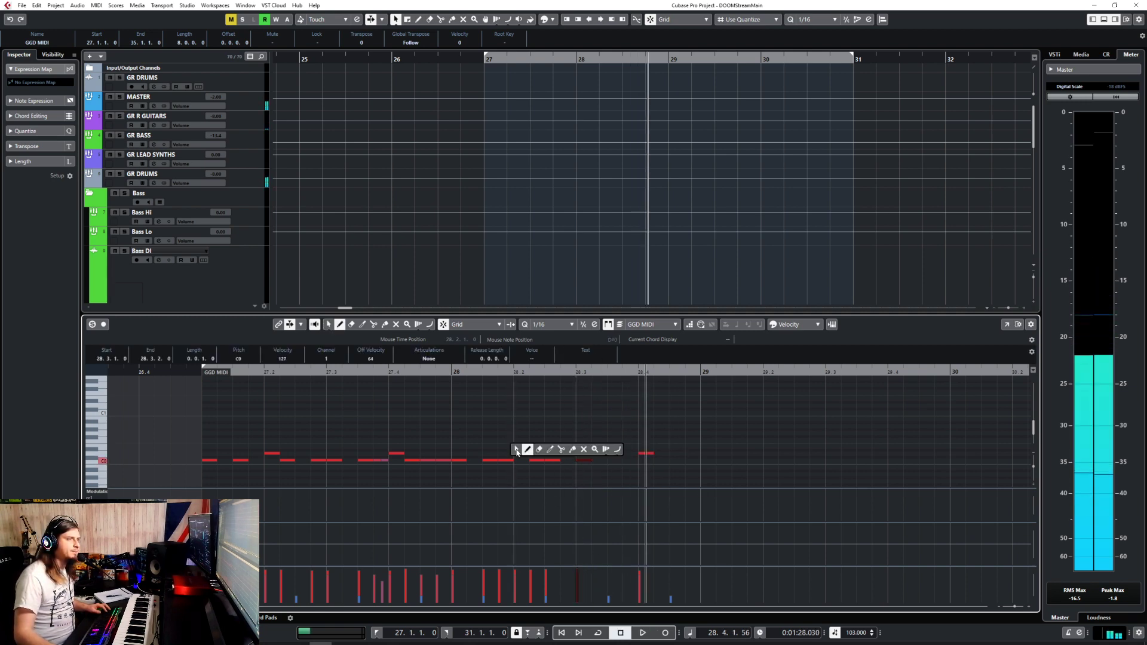
pyautogui.click(516, 451)
# Add a 1/16 note on D0 at 28.1.2 with a velocity of about 79.
pyautogui.rightClick(482, 451)
pyautogui.click(494, 453)
pyautogui.click(472, 453)
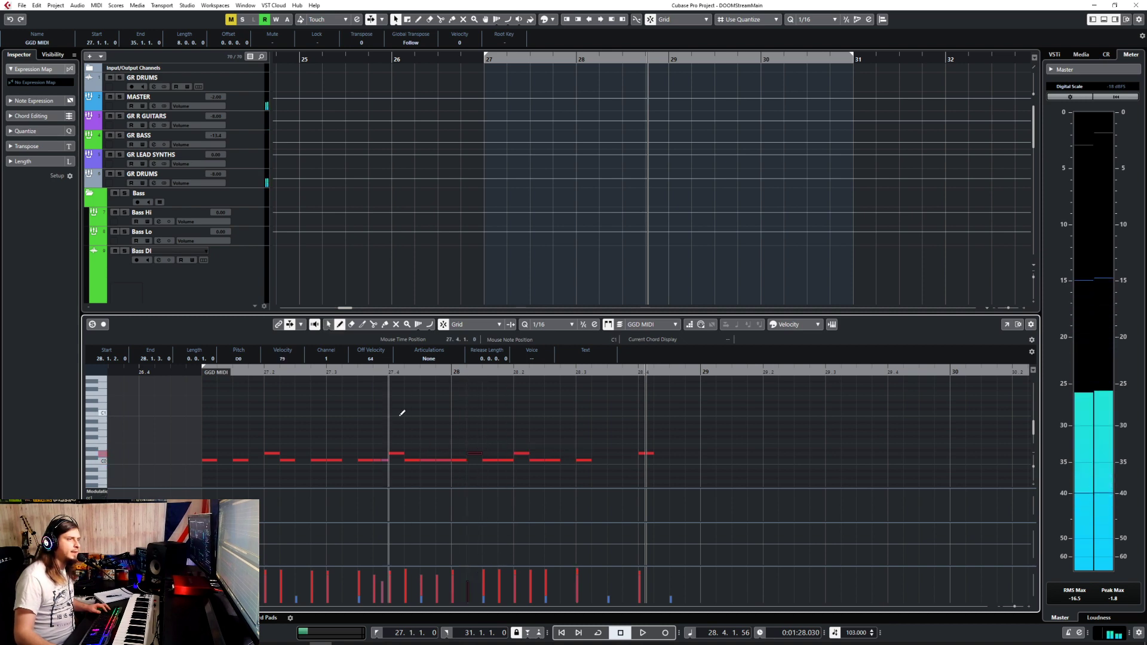
pyautogui.press('1')
# Play the drum part from just before bar 27 to hear the added D0 and C0 notes.
pyautogui.click(188, 369)
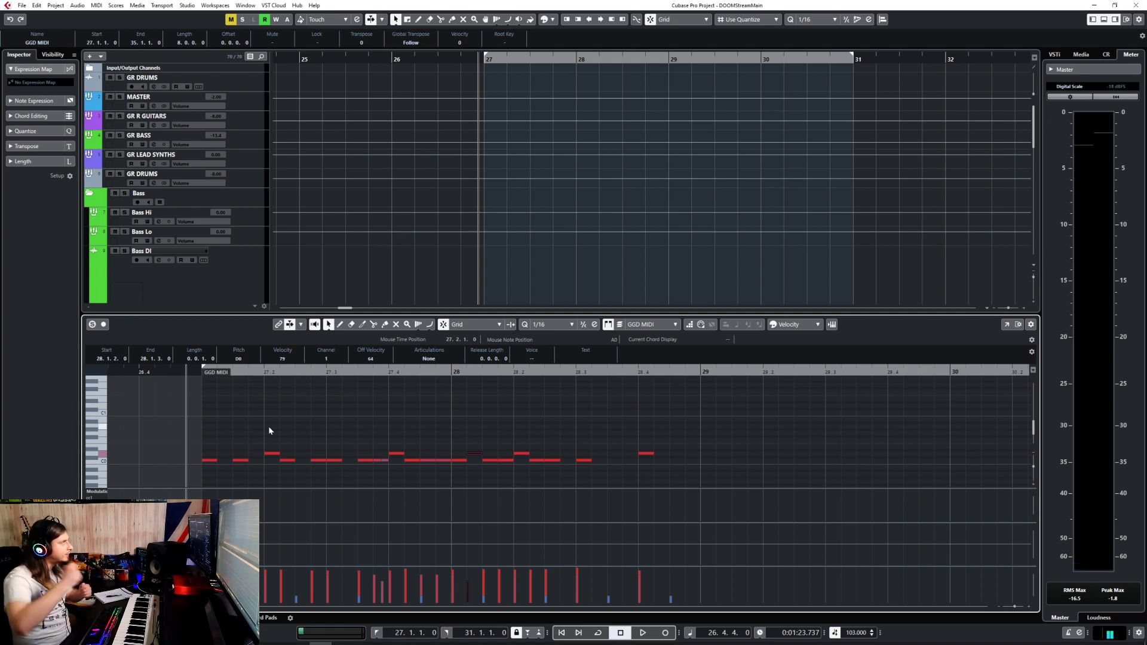
pyautogui.press('space')
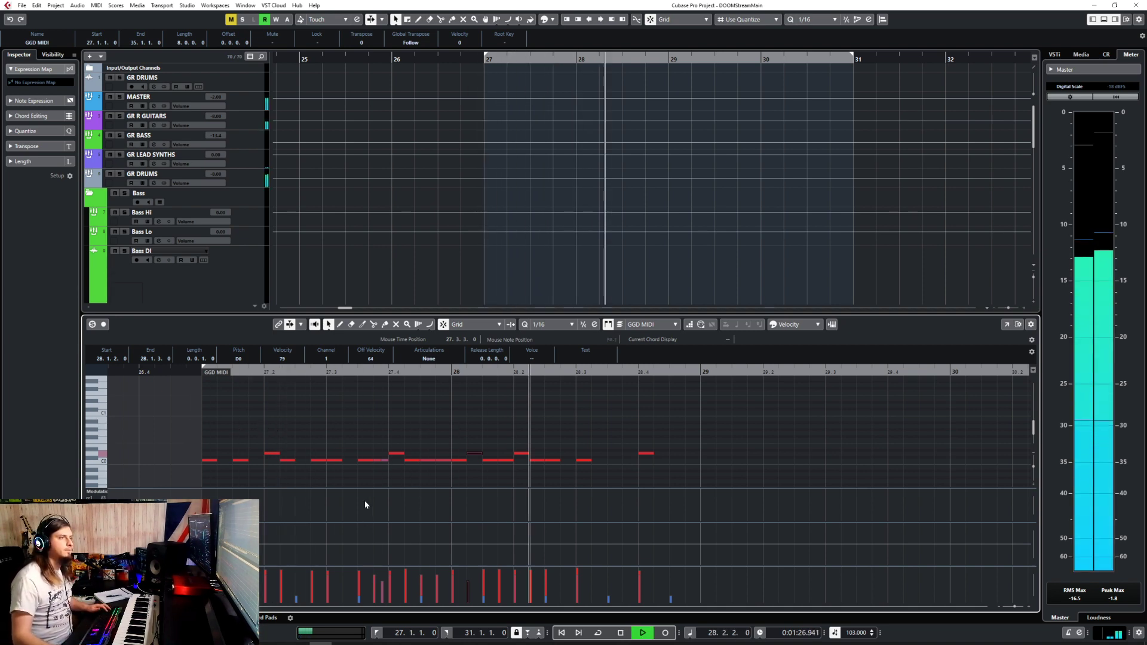
pyautogui.press('space')
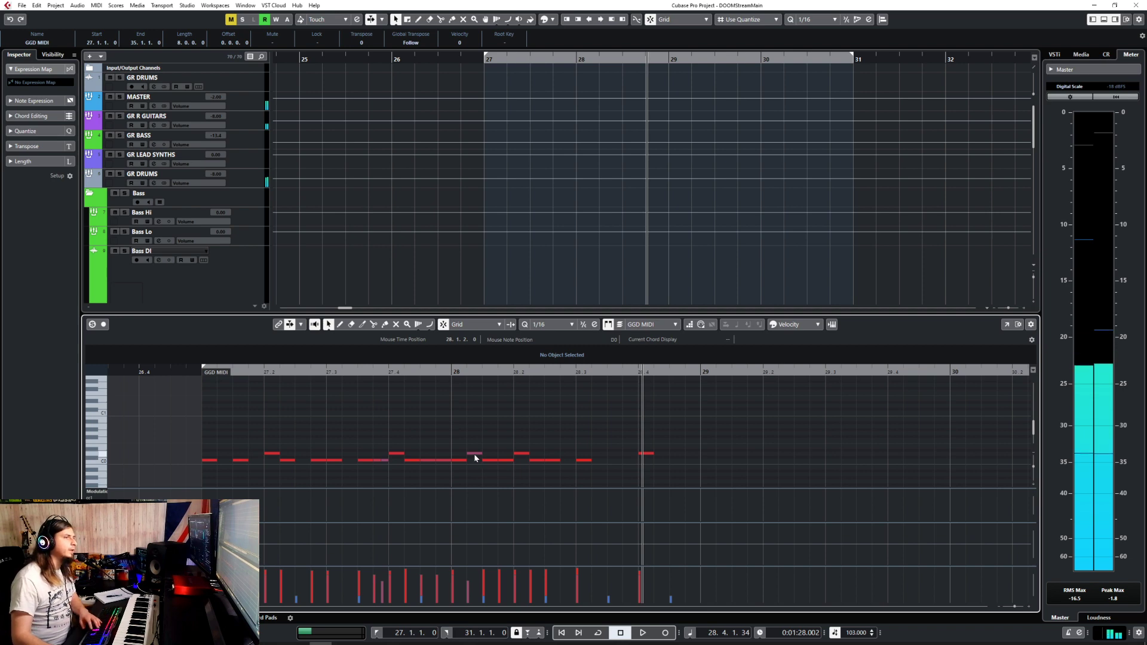
# Replace the D0 note at 28.1.2 with a redrawn 1/16 note and raise its velocity.
pyautogui.press('Delete')
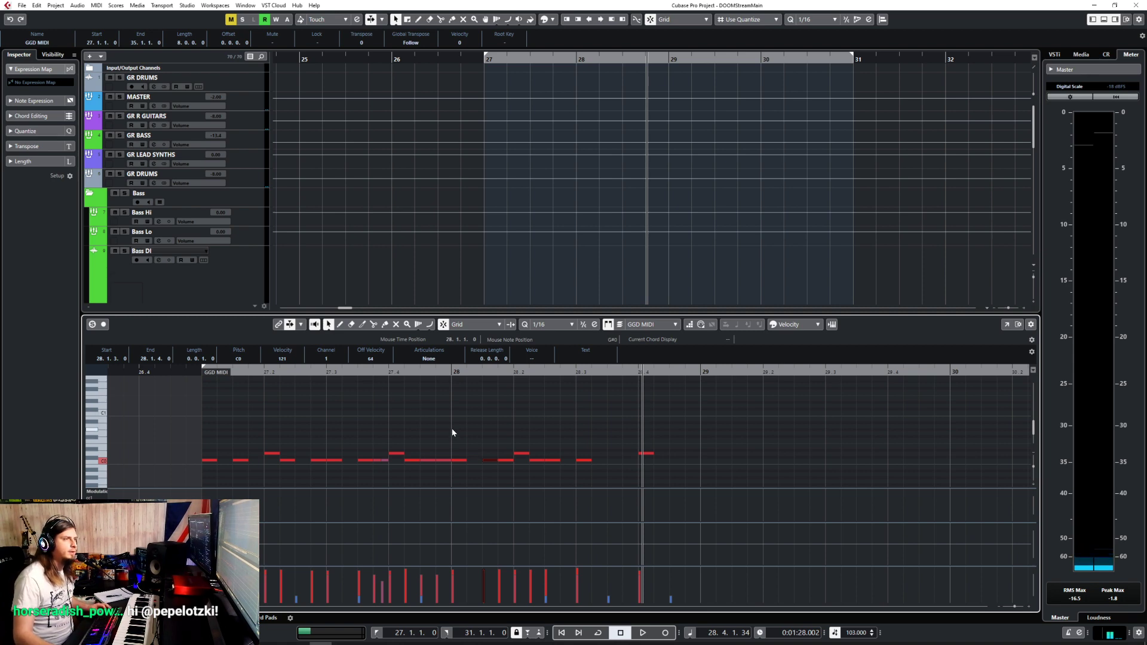
pyautogui.rightClick(471, 450)
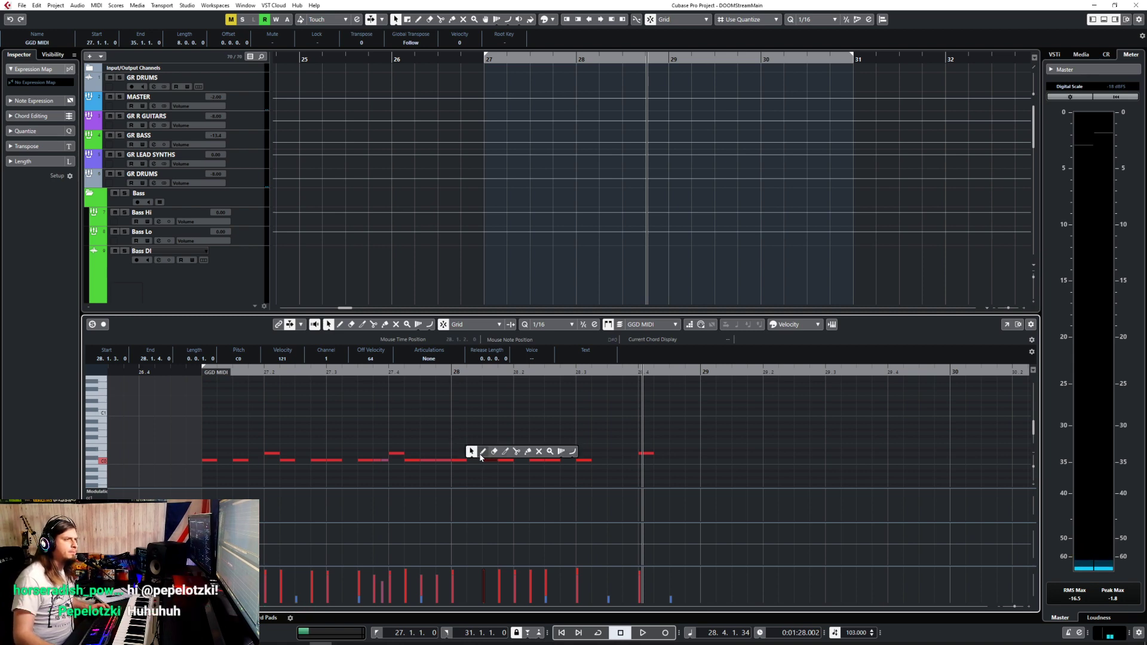
pyautogui.click(476, 451)
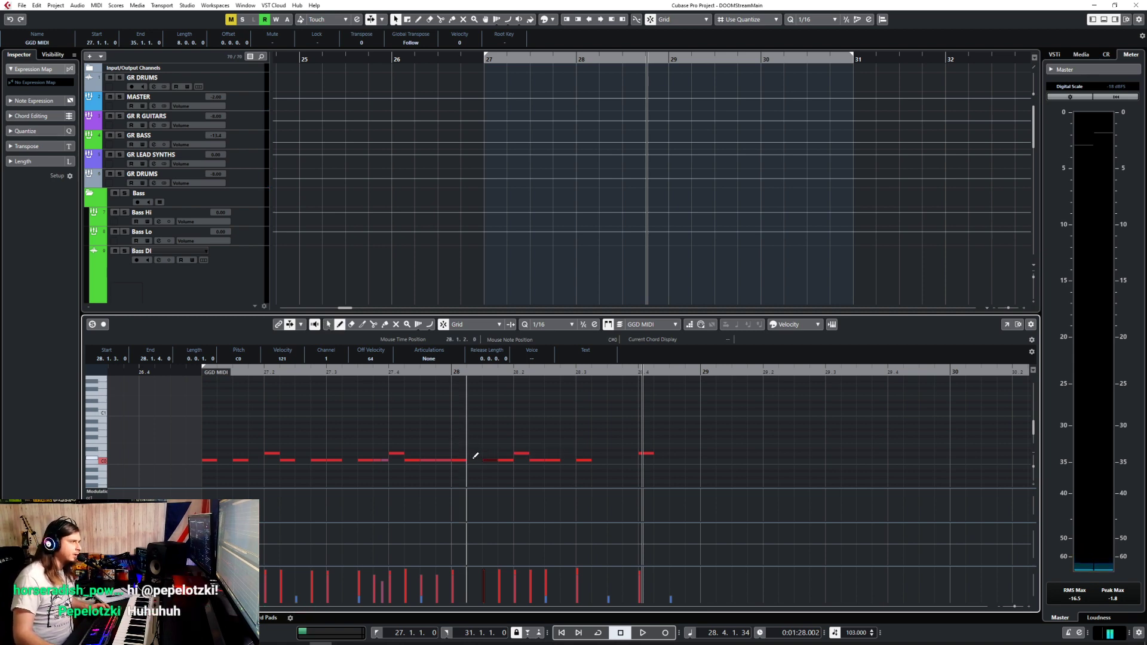
pyautogui.click(475, 453)
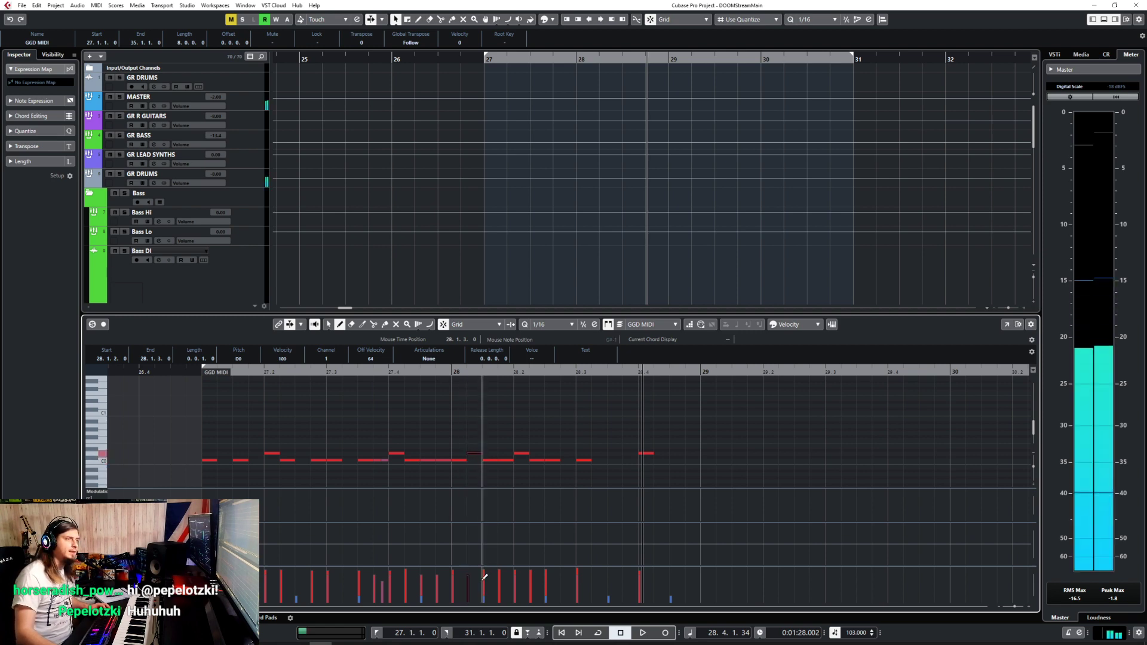
pyautogui.rightClick(519, 429)
pyautogui.click(514, 430)
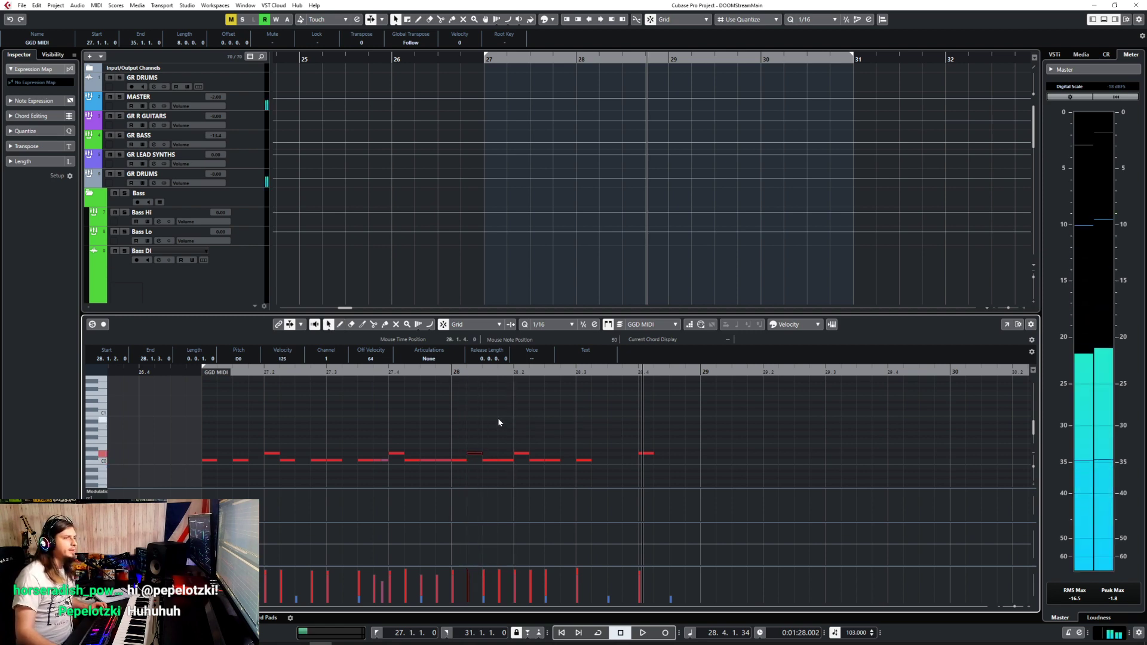
pyautogui.click(497, 417)
# Play the drum part twice from around the start of bar 27 into beat 3 of bar 28.
pyautogui.click(198, 370)
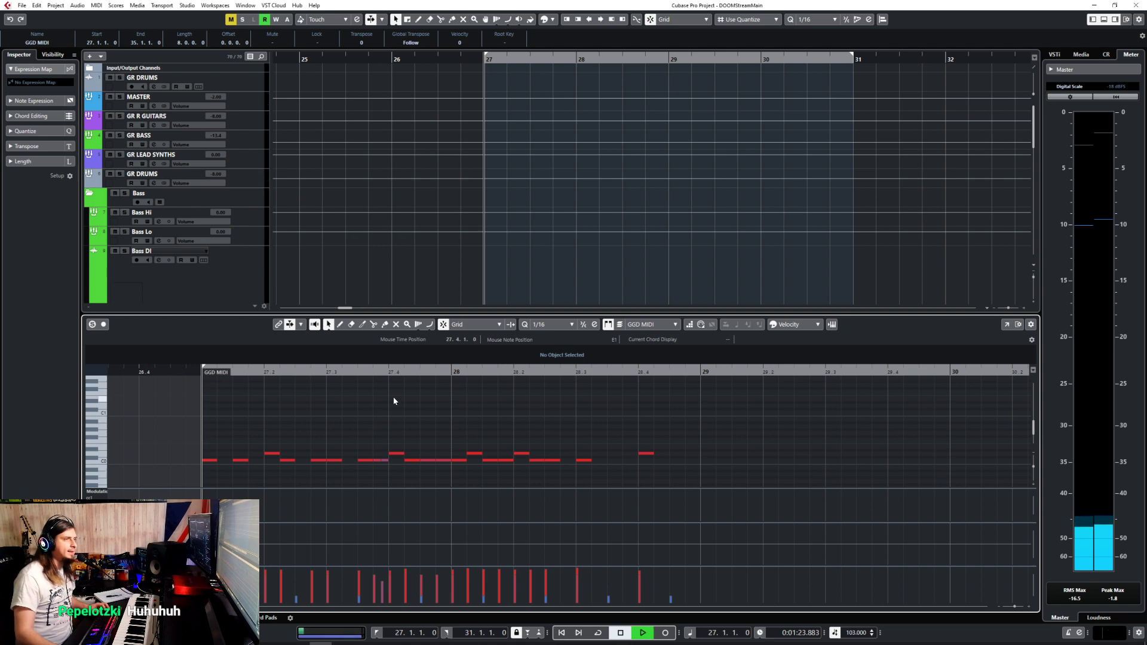
pyautogui.press('space')
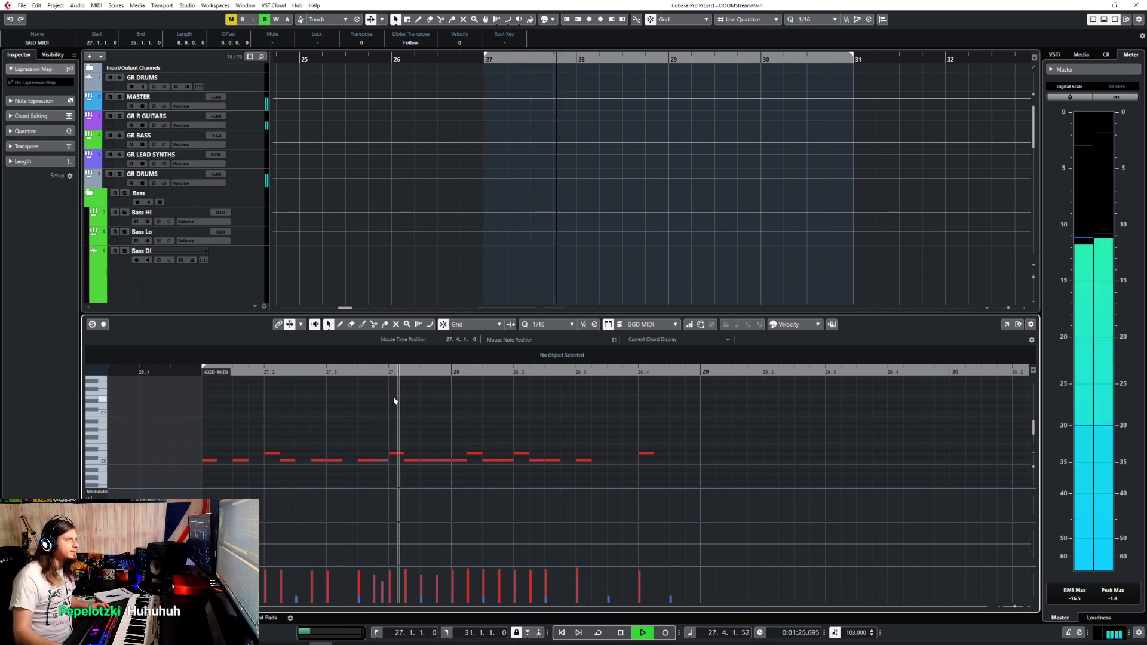
pyautogui.press('space')
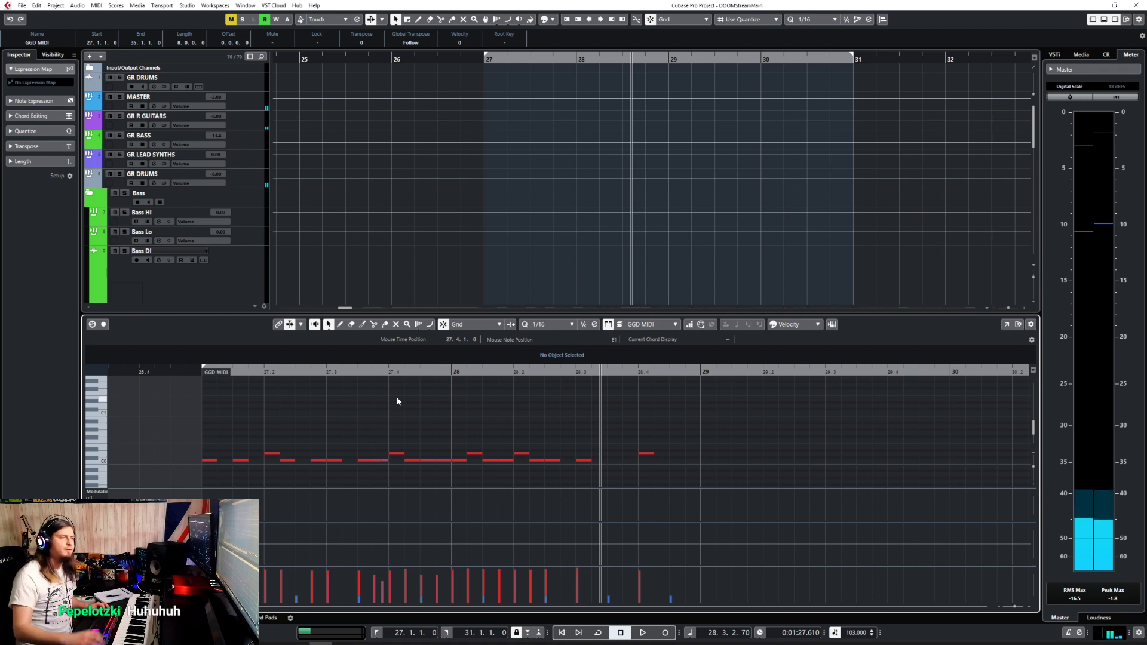
pyautogui.click(184, 371)
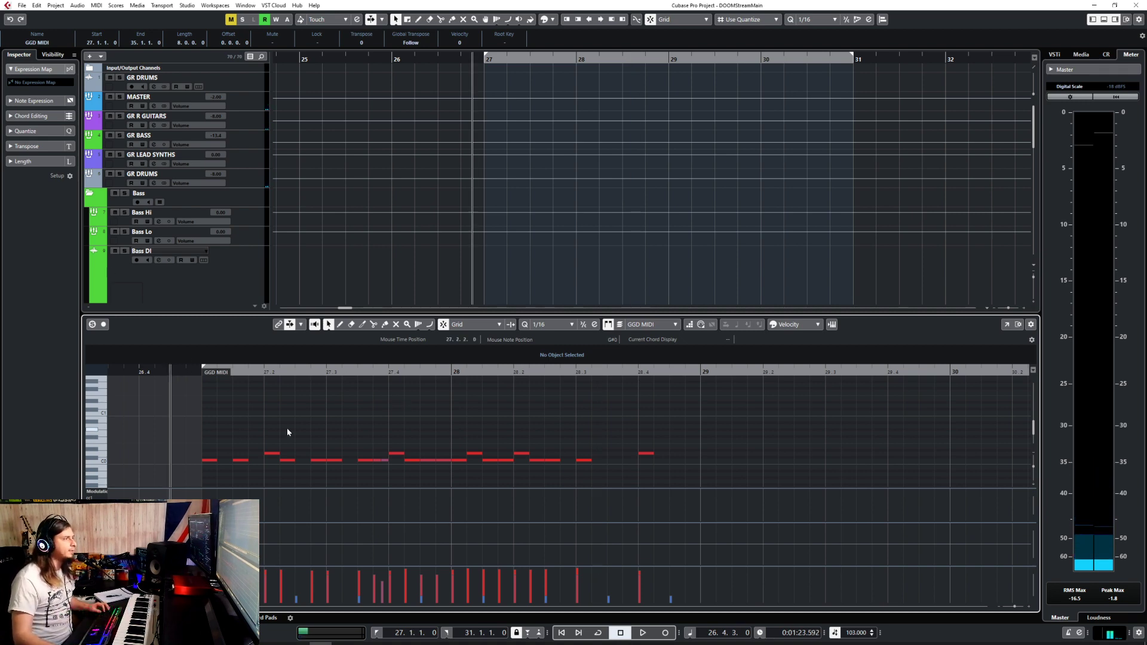
pyautogui.scroll(4, 342, 455)
pyautogui.scroll(-4, 342, 453)
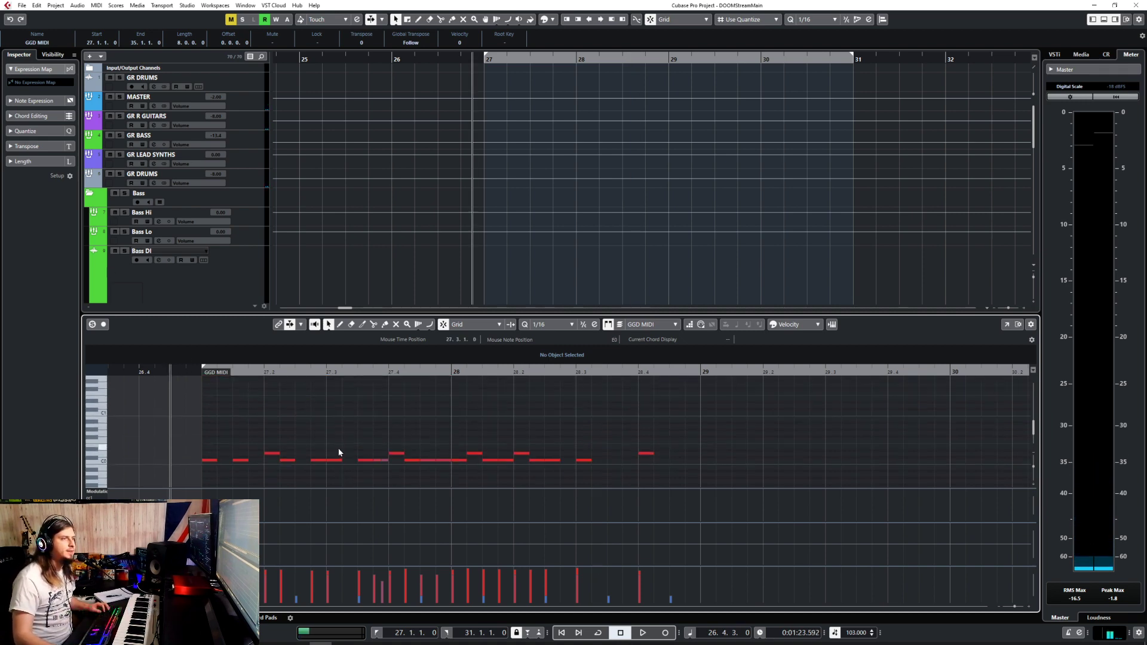
pyautogui.press('space')
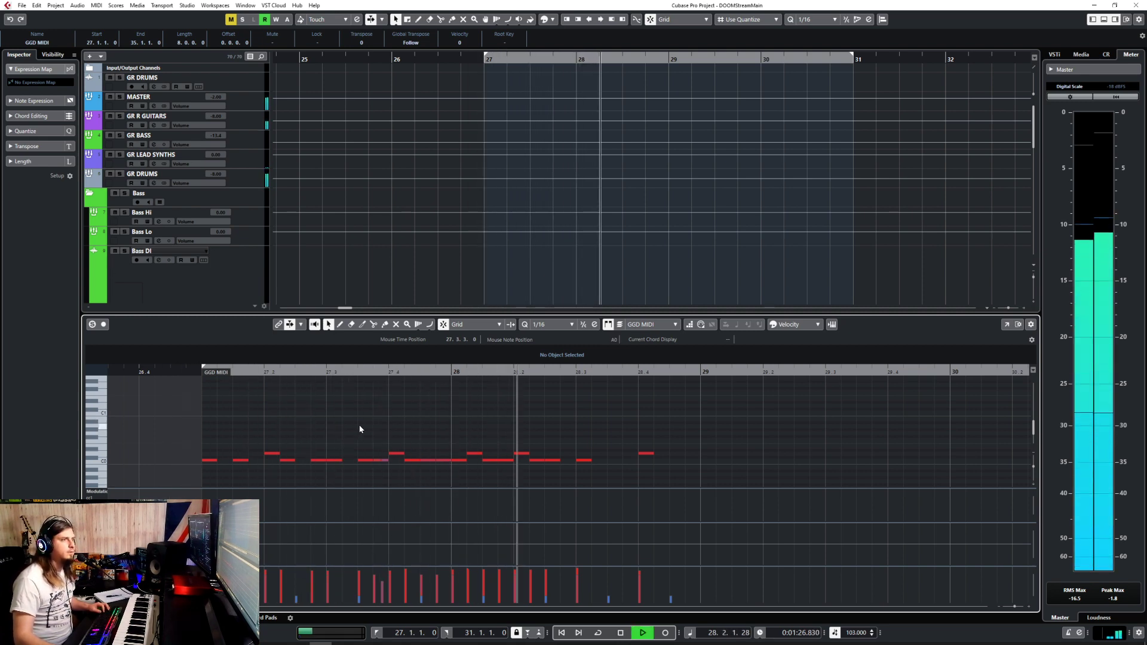
pyautogui.press('space')
# Delete the D0 note at 28.1.2 and try removing and redrawing the C0 note at 28.1.3.
pyautogui.click(487, 460)
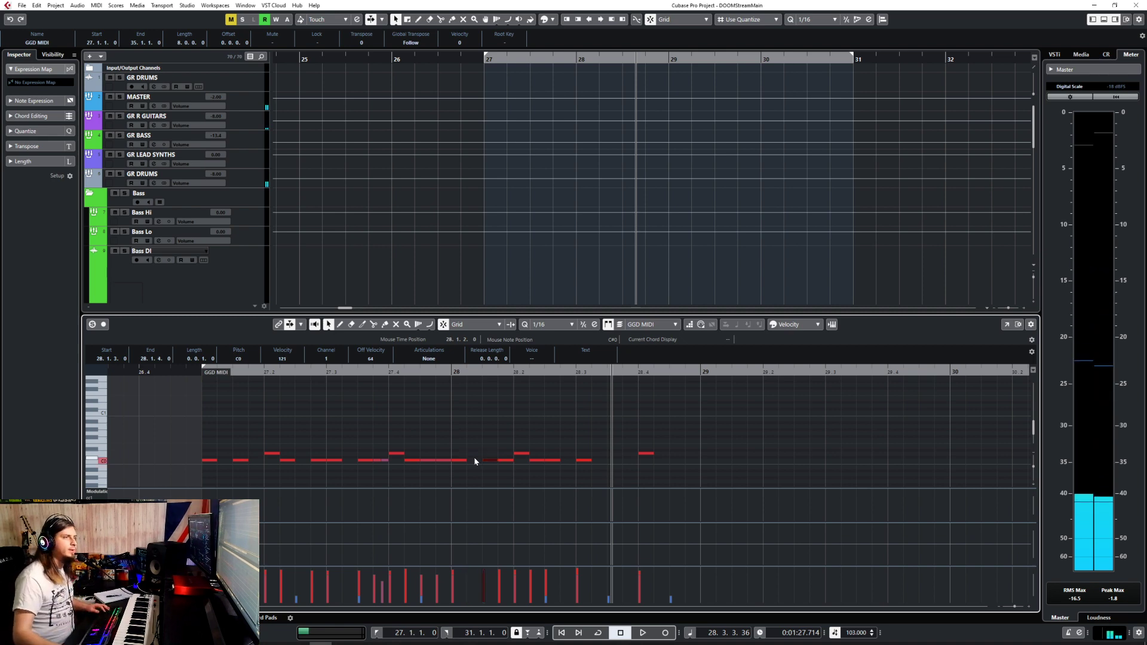
pyautogui.rightClick(474, 457)
pyautogui.click(487, 459)
pyautogui.rightClick(485, 466)
pyautogui.click(488, 467)
pyautogui.moveTo(481, 453); pyautogui.dragTo(486, 471)
pyautogui.rightClick(478, 461)
pyautogui.click(488, 461)
pyautogui.click(487, 459)
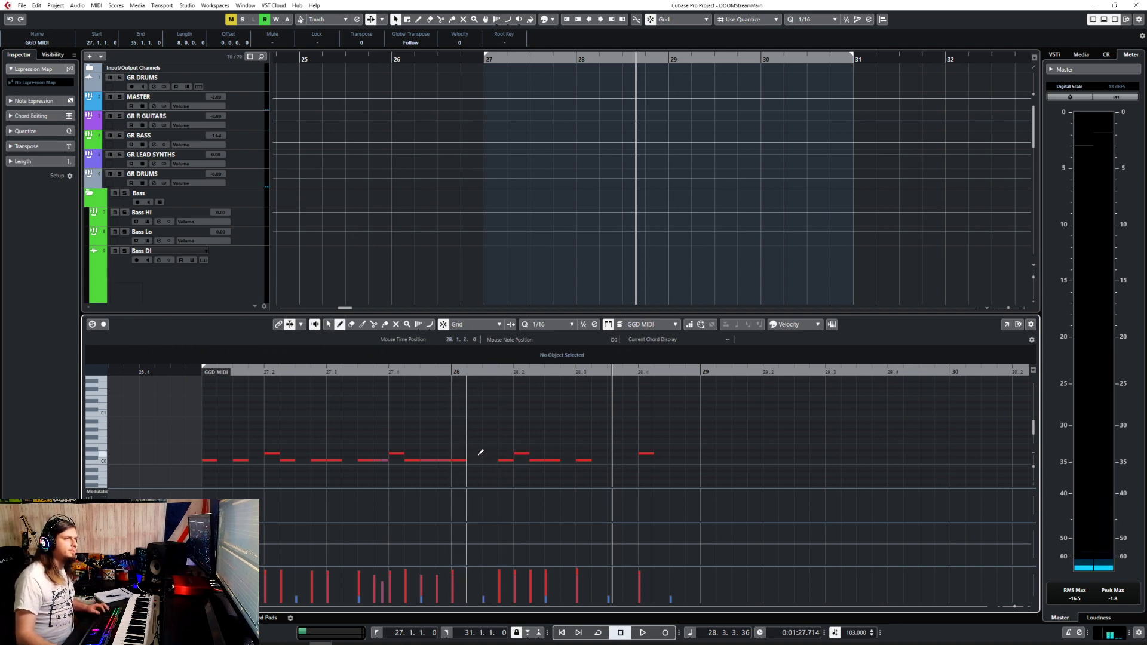
pyautogui.doubleClick(491, 461)
pyautogui.click(482, 375)
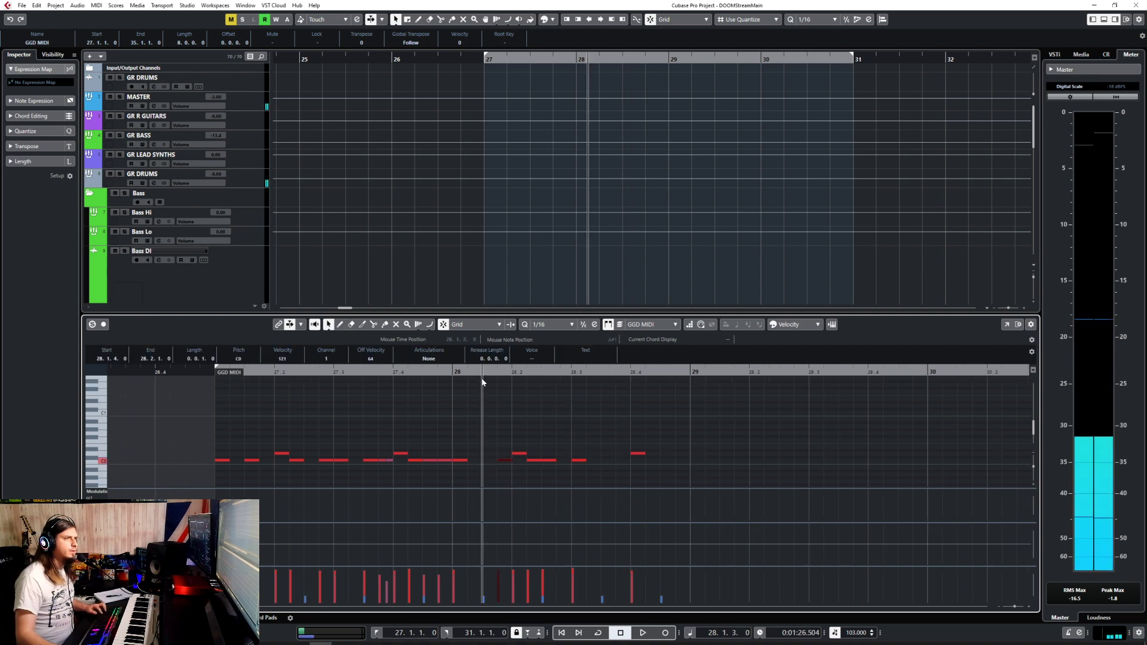
pyautogui.click(202, 370)
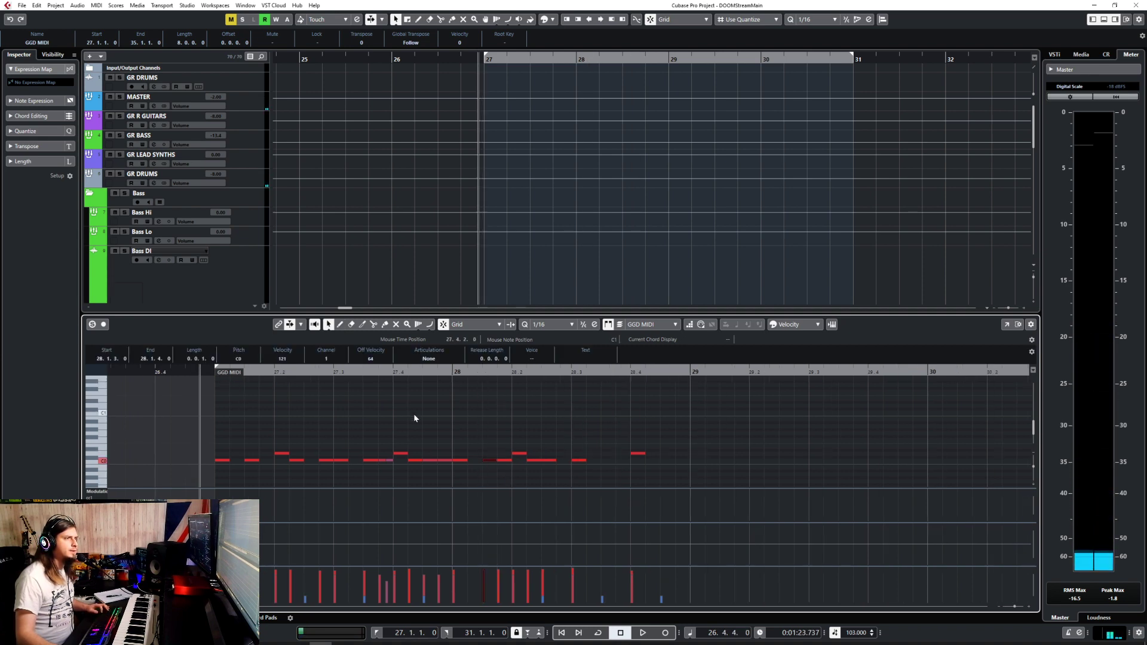
# Audition the cymbal sounds around C4 and D4 on the editor's keyboard.
pyautogui.scroll(3, 422, 418)
pyautogui.scroll(2, 423, 422)
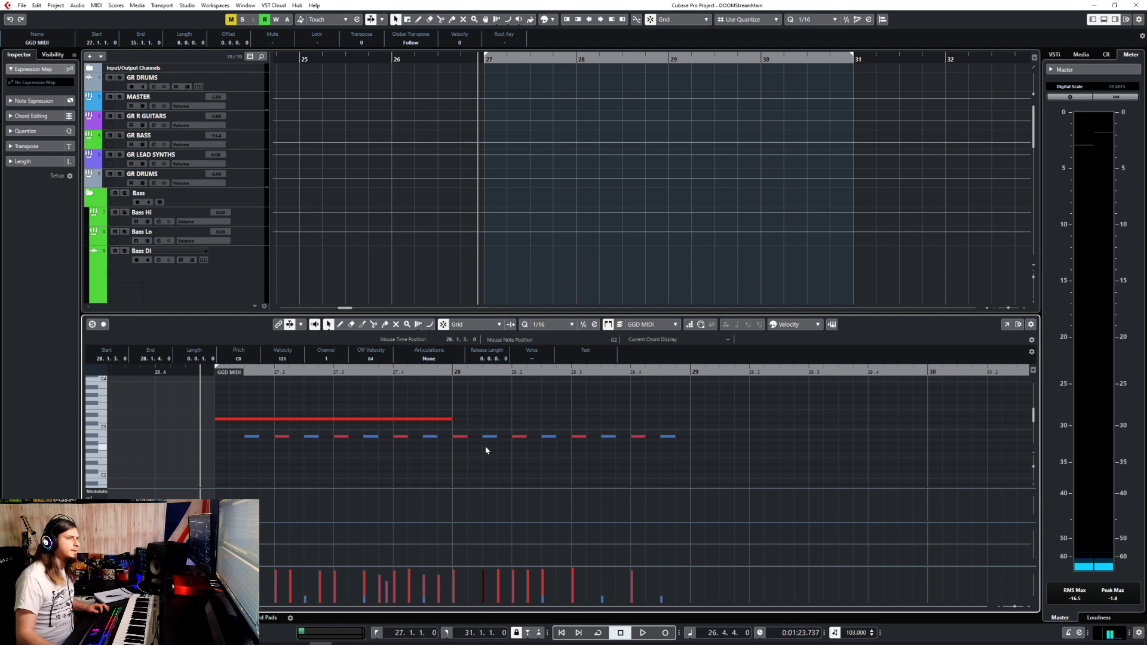
pyautogui.scroll(-2, 484, 447)
pyautogui.scroll(3, 484, 447)
pyautogui.press('8')
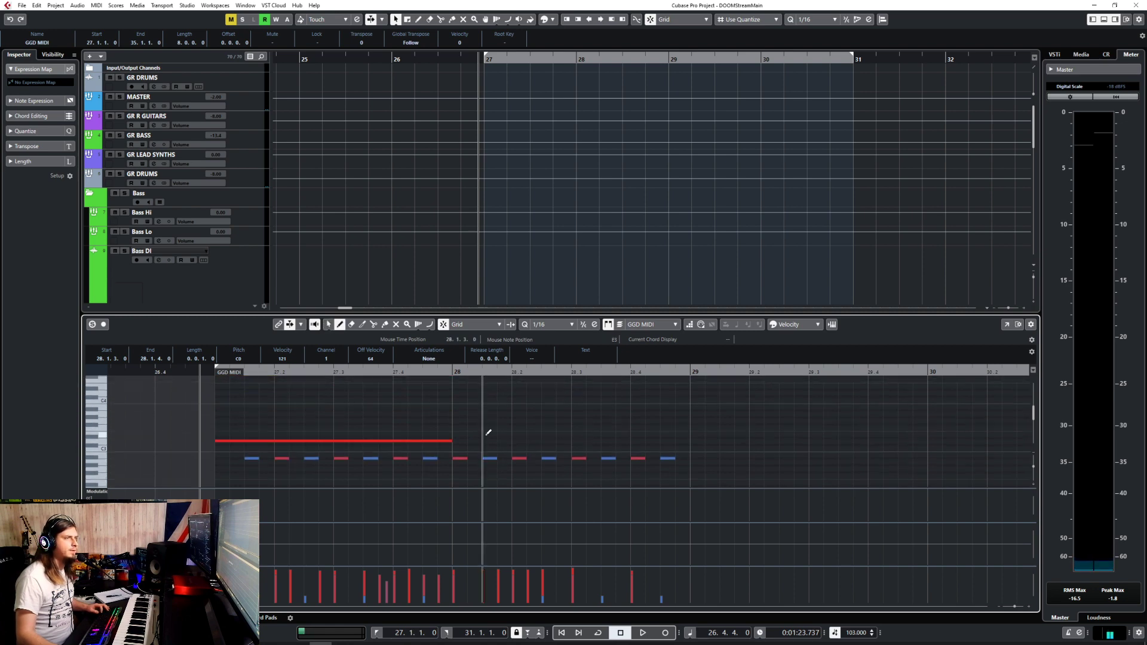
pyautogui.scroll(1, 479, 421)
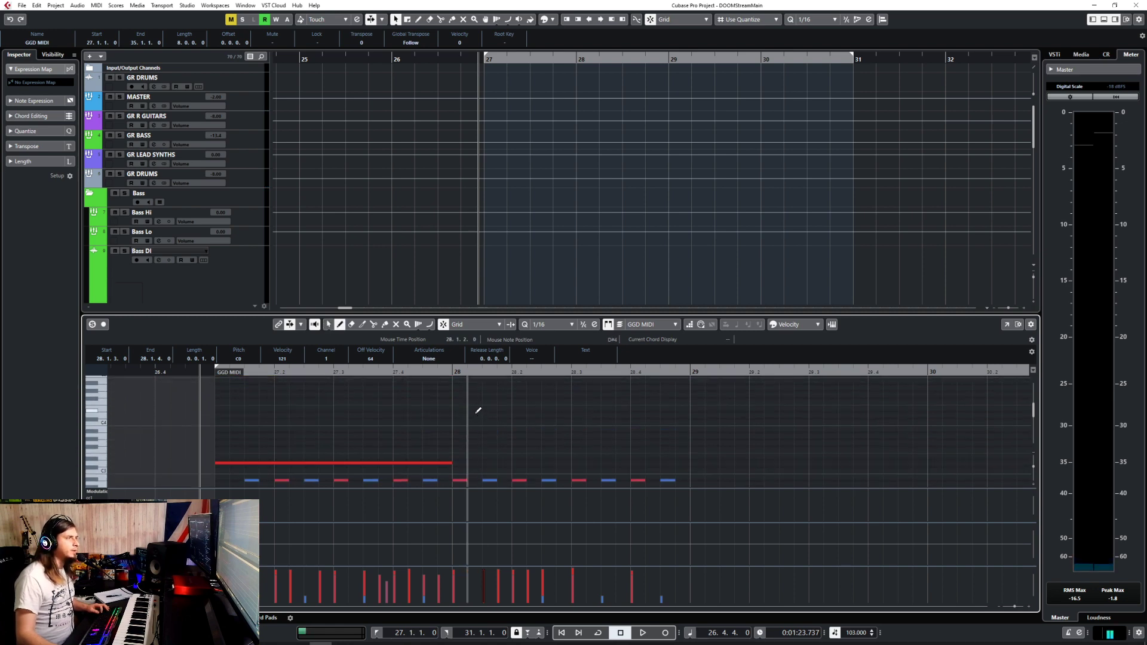
pyautogui.click(94, 414)
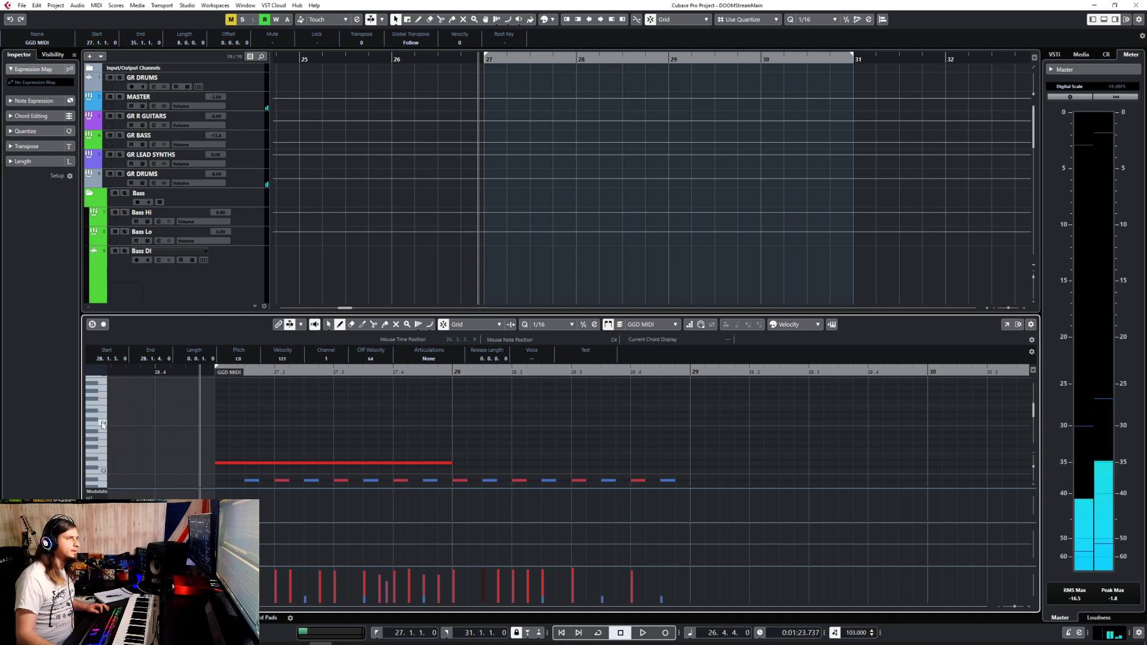
pyautogui.click(100, 418)
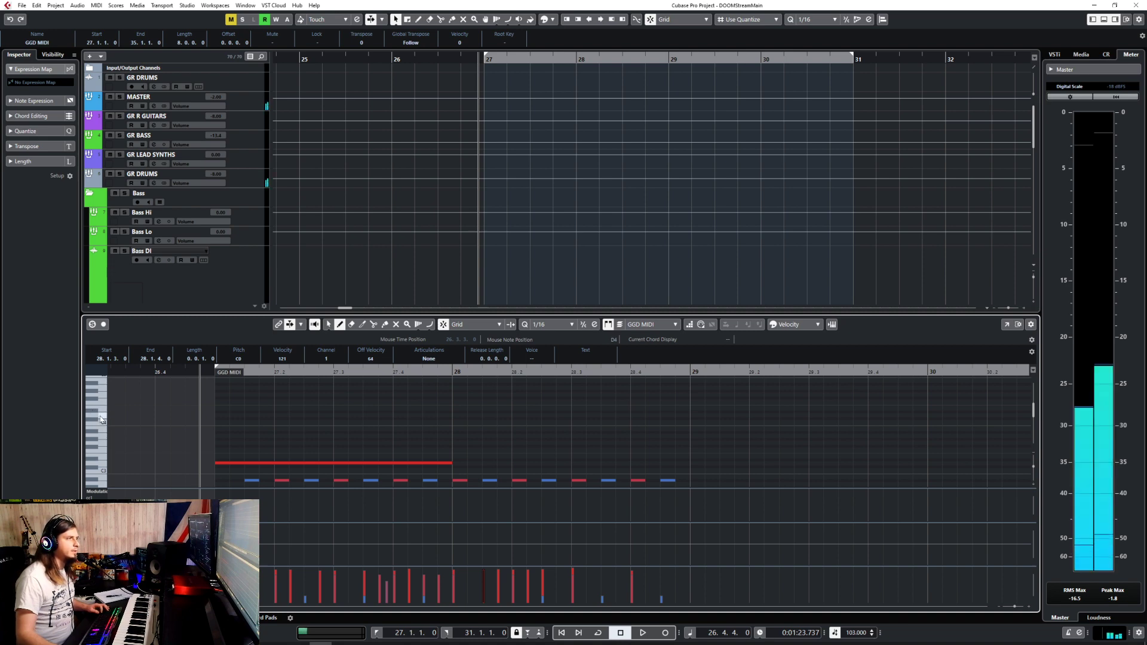
pyautogui.click(475, 436)
pyautogui.hotkey('ctrl', 'z')
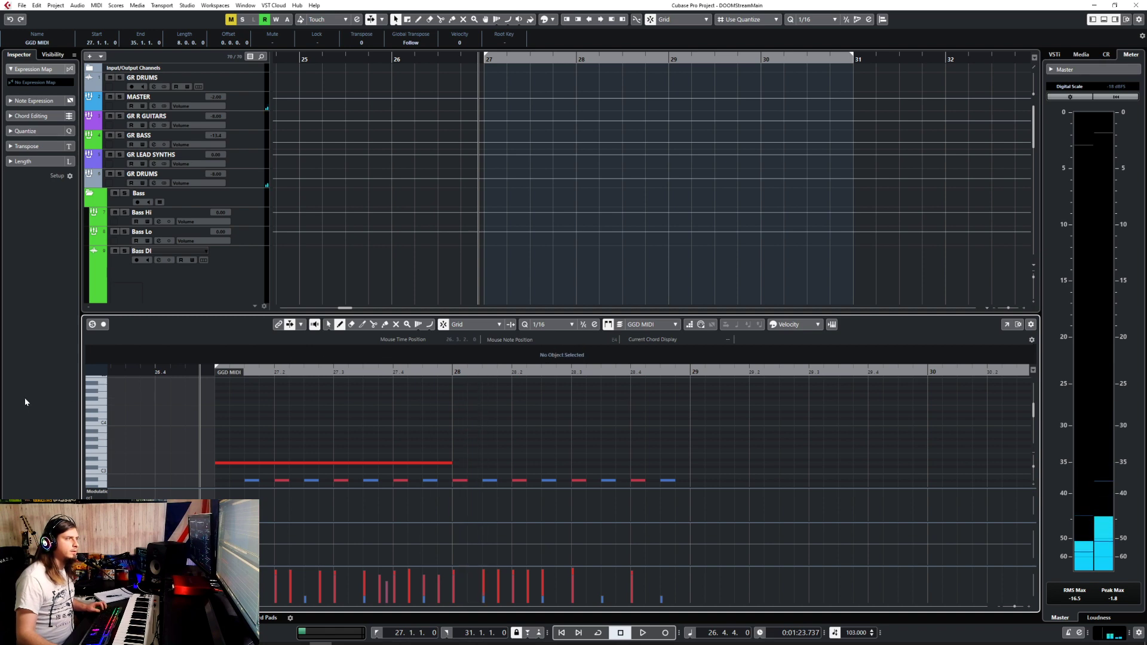
pyautogui.click(102, 419)
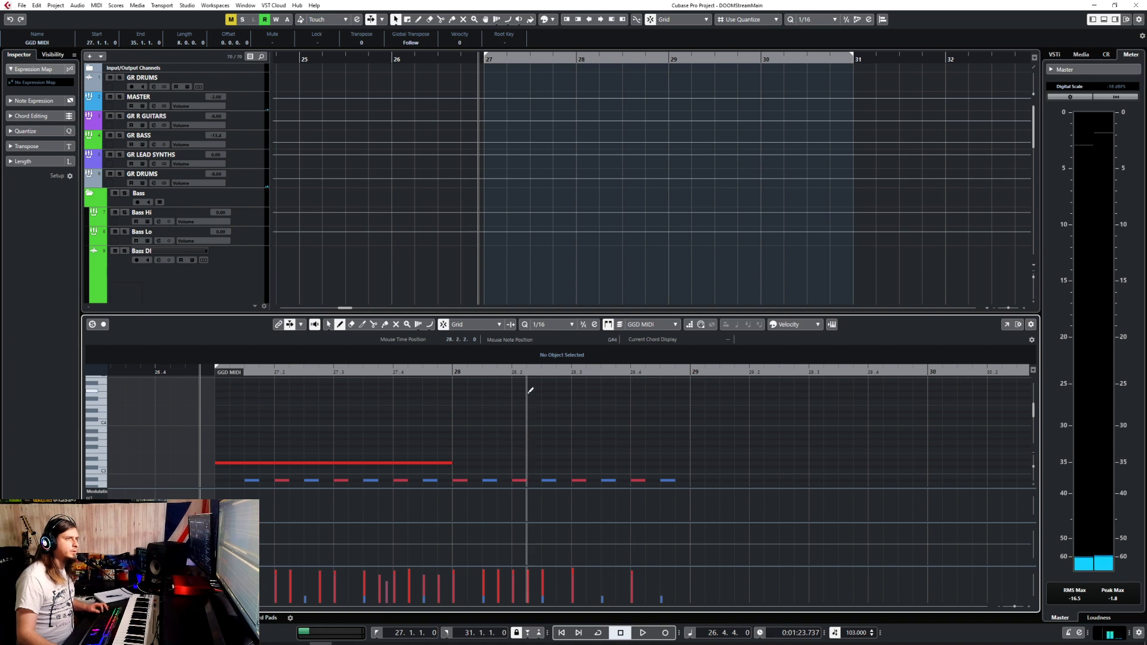
# Add 1/16 notes on D4 at 28.1.2 and 28.1.4, and play the part from just before bar 27.
pyautogui.click(481, 413)
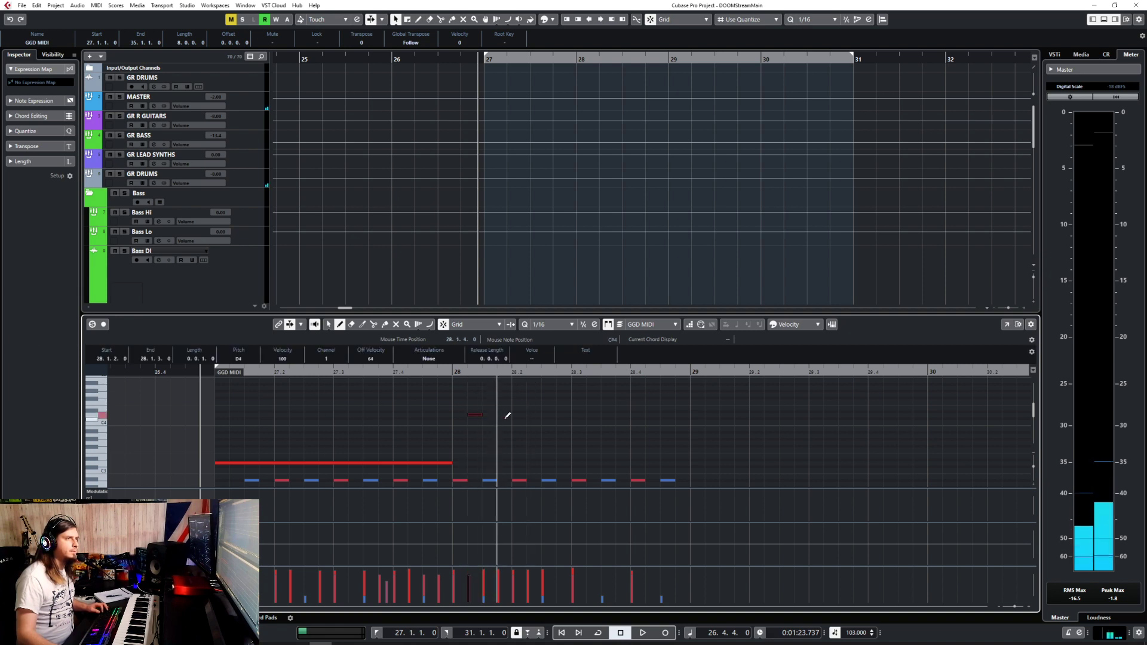
pyautogui.click(505, 414)
pyautogui.press('1')
pyautogui.press('space')
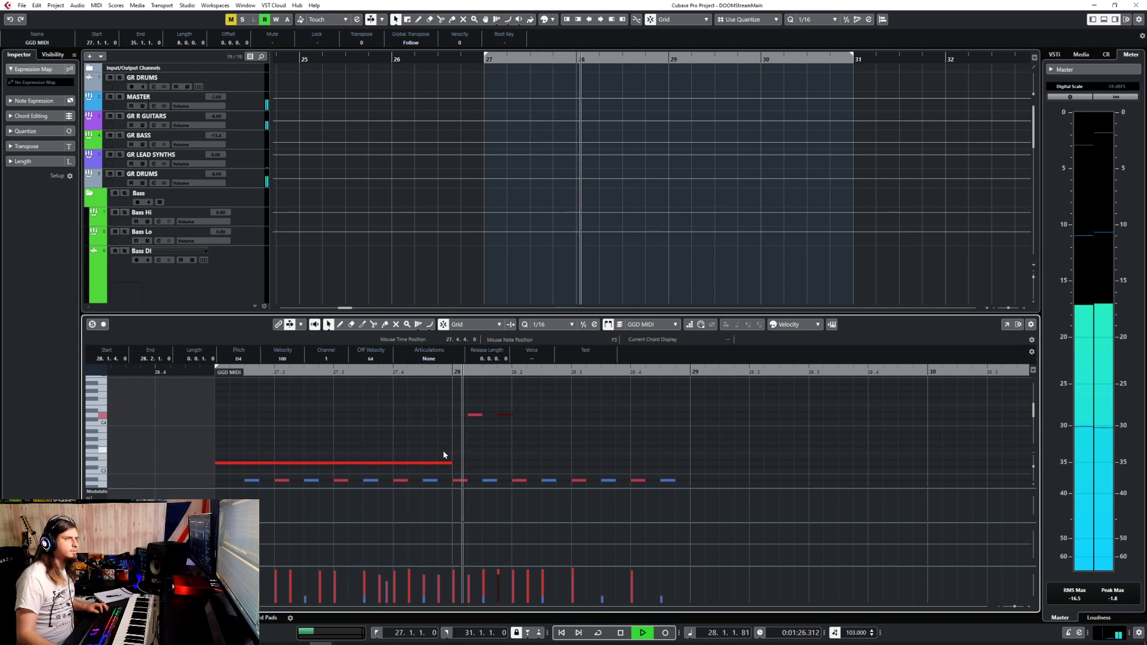
pyautogui.press('space')
# Delete the two D4 notes at 28.1.2 and 28.1.4.
pyautogui.moveTo(450, 395); pyautogui.dragTo(514, 423)
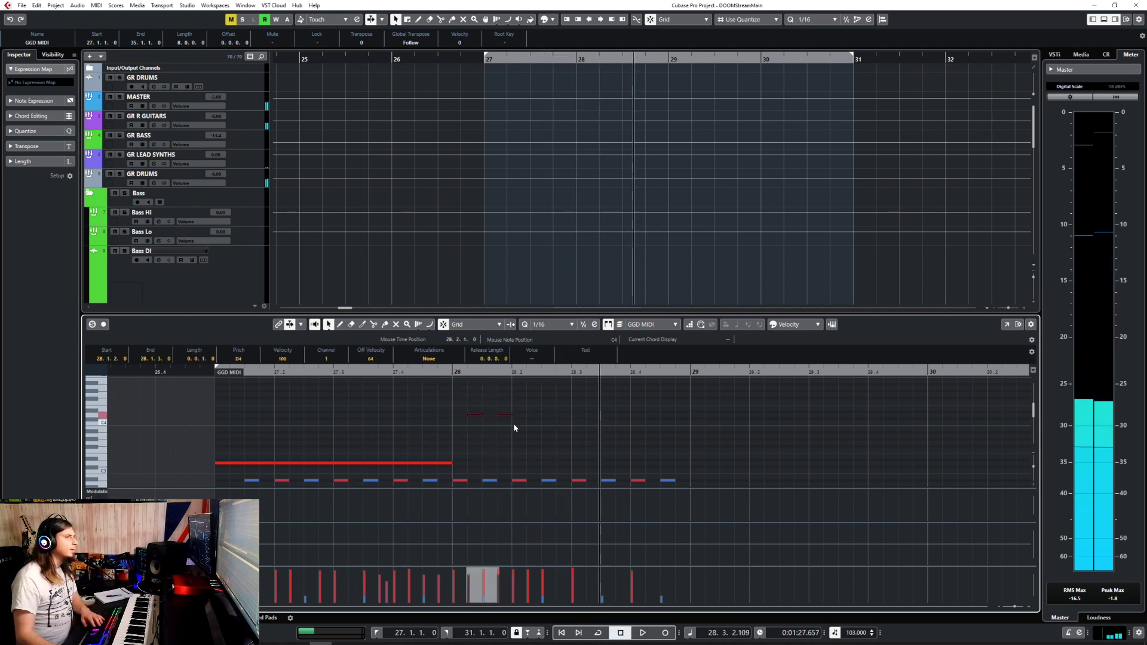
pyautogui.press('Delete')
pyautogui.scroll(-9, 505, 431)
pyautogui.scroll(2, 502, 429)
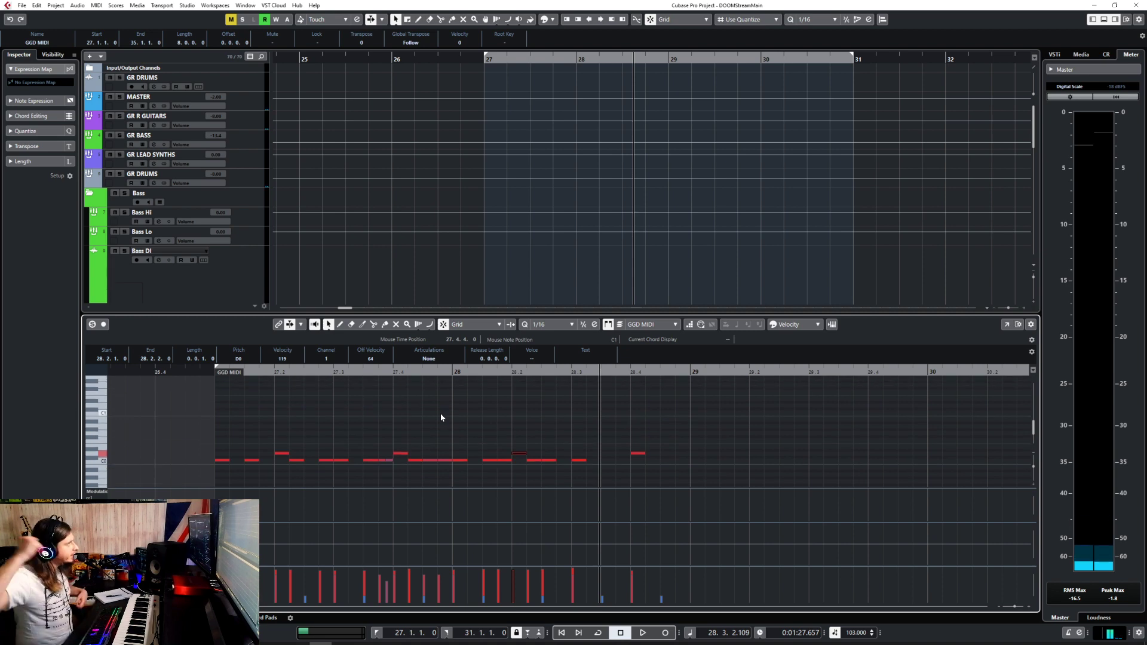
# Play the drum part from around 27.4.2 through the end of bar 28.
pyautogui.click(429, 396)
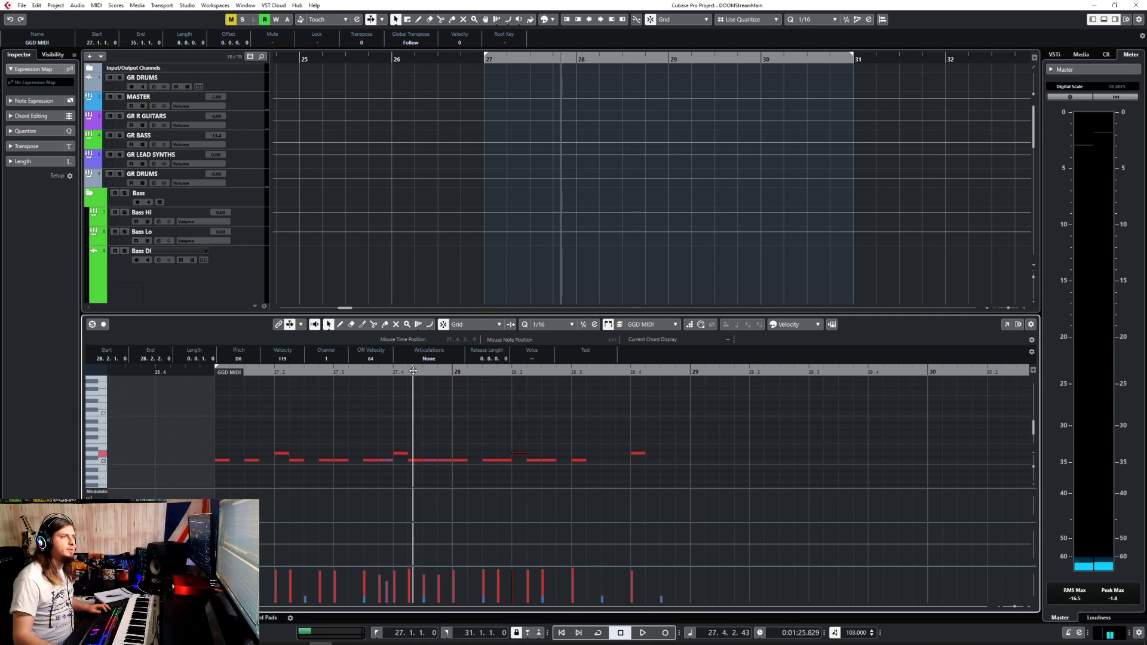
pyautogui.press('space')
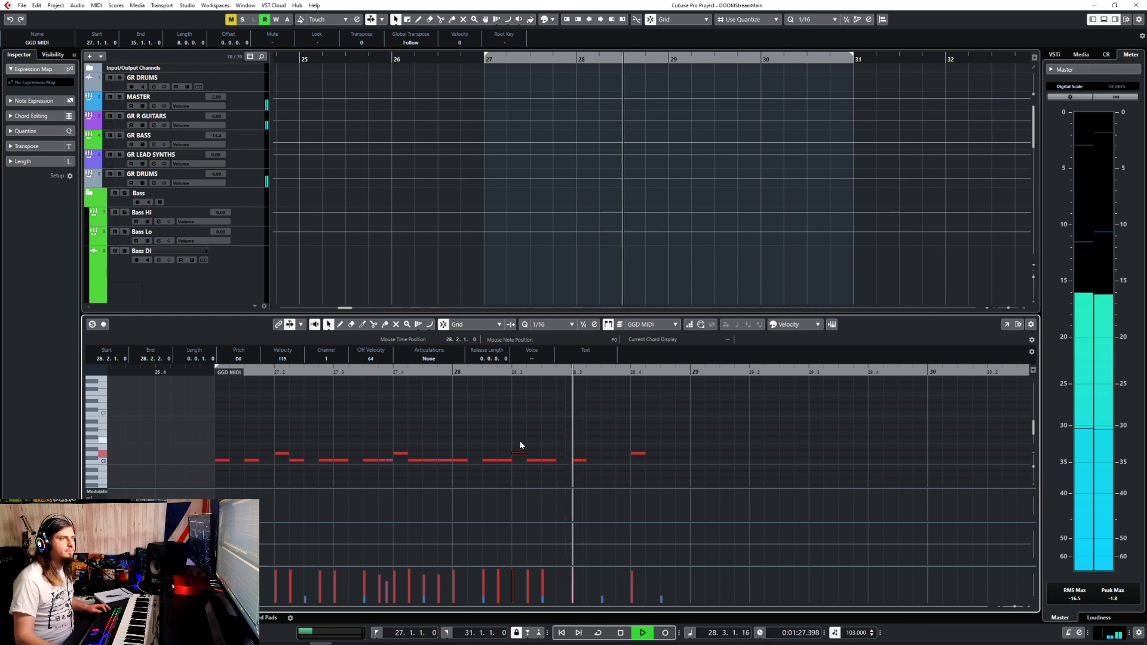
pyautogui.press('space')
# Add a 1/16 note on C0 at 28.3.4.
pyautogui.rightClick(633, 436)
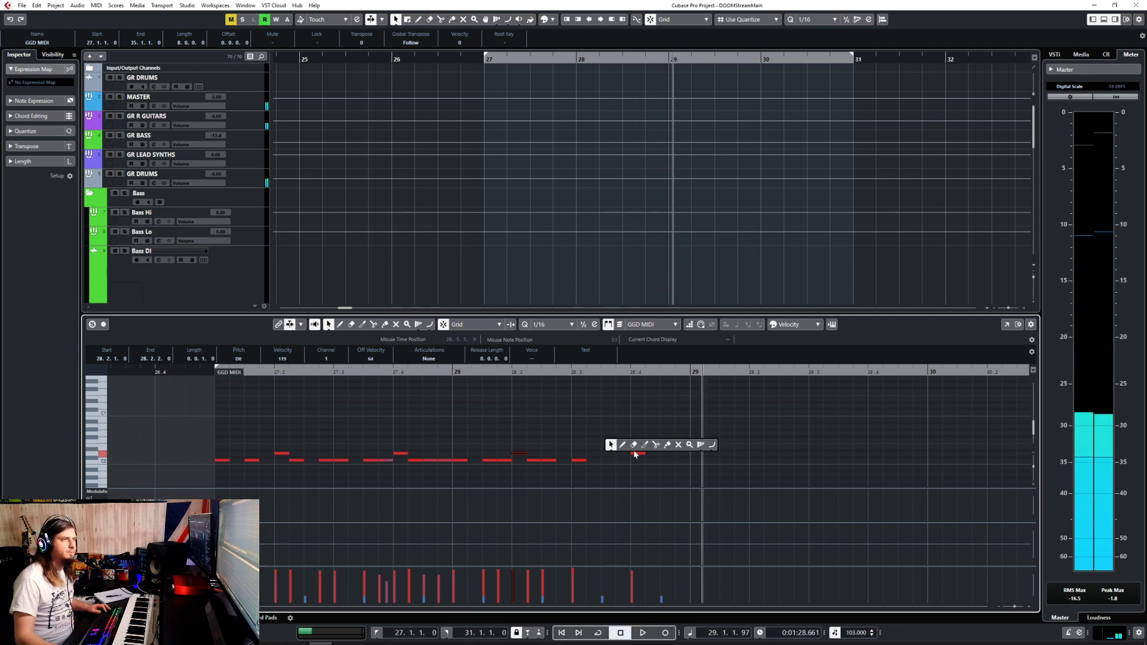
pyautogui.click(621, 443)
pyautogui.click(622, 459)
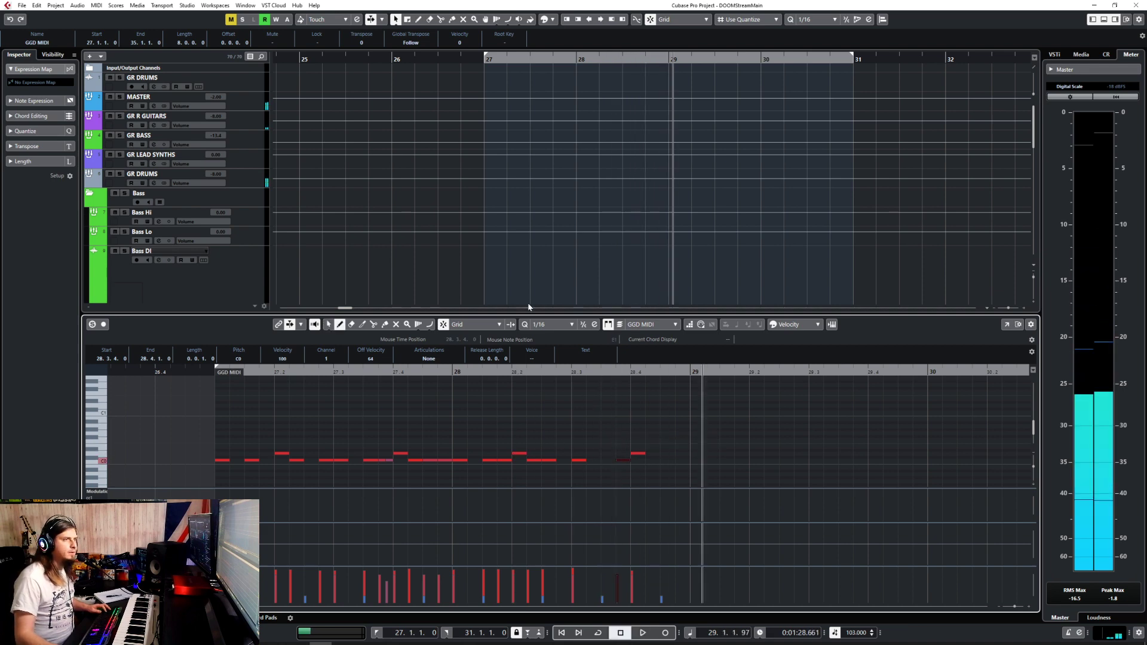
# Set the quantize value to 1/32 and replace the 1/16 C0 note at 28.3.4 with two 1/32 notes.
pyautogui.click(547, 328)
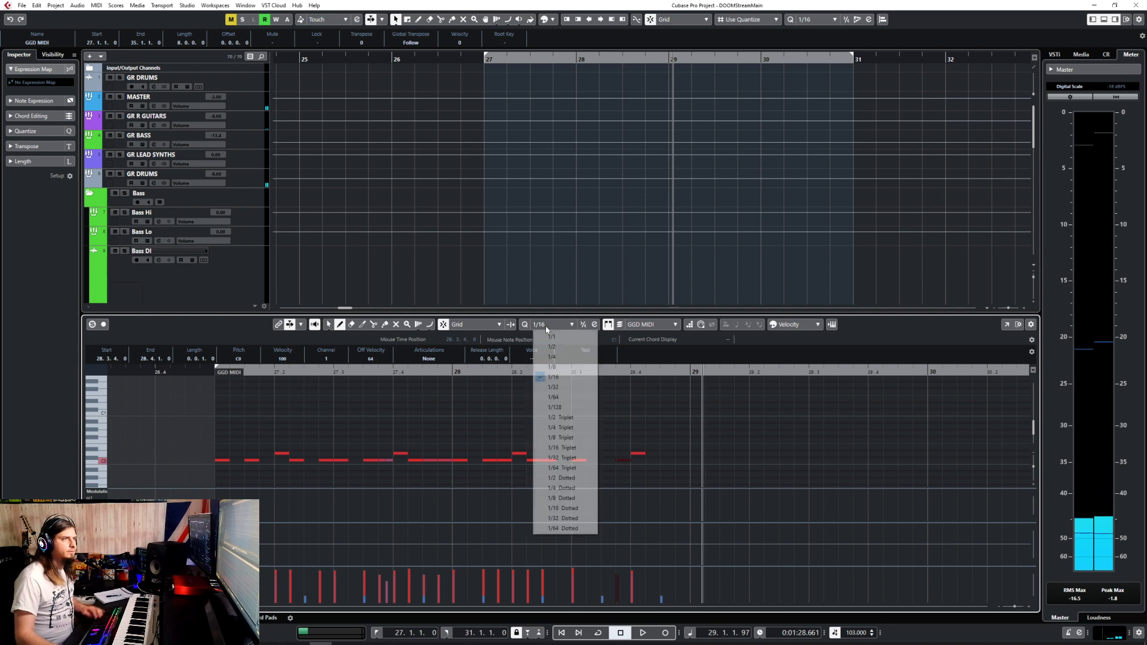
pyautogui.click(554, 387)
pyautogui.press('1')
pyautogui.moveTo(607, 457); pyautogui.dragTo(627, 482)
pyautogui.press('Delete')
pyautogui.rightClick(609, 463)
pyautogui.click(626, 469)
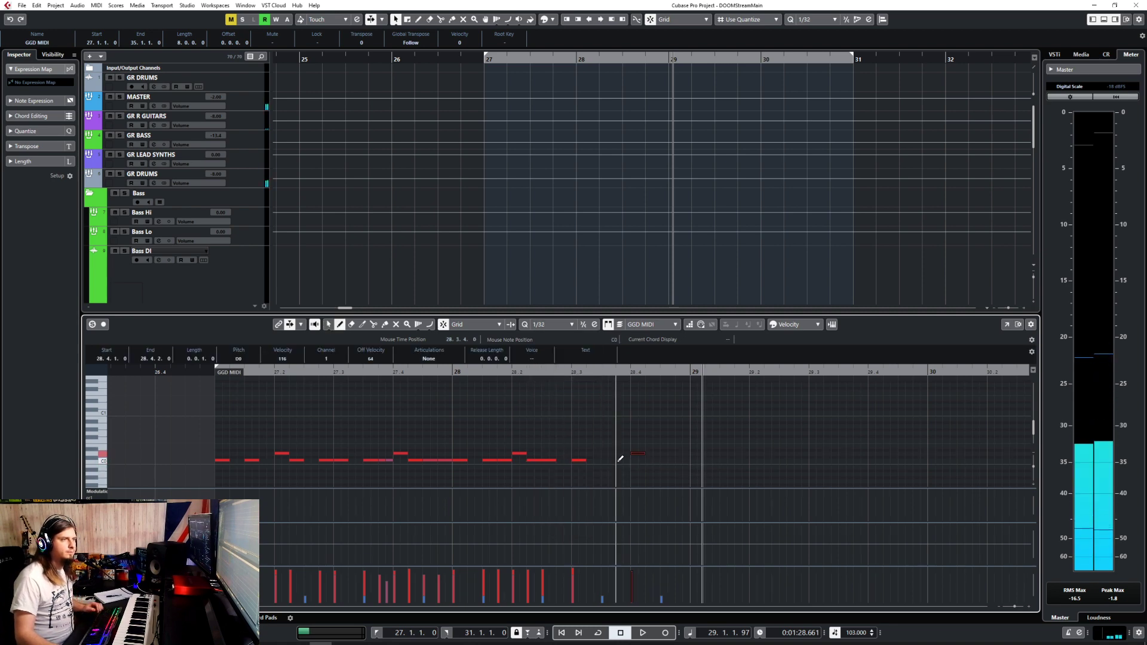
pyautogui.click(618, 460)
# Set the quantize value to 1/16 and add a 1/16 note on D0 at 28.3.2.
pyautogui.click(562, 327)
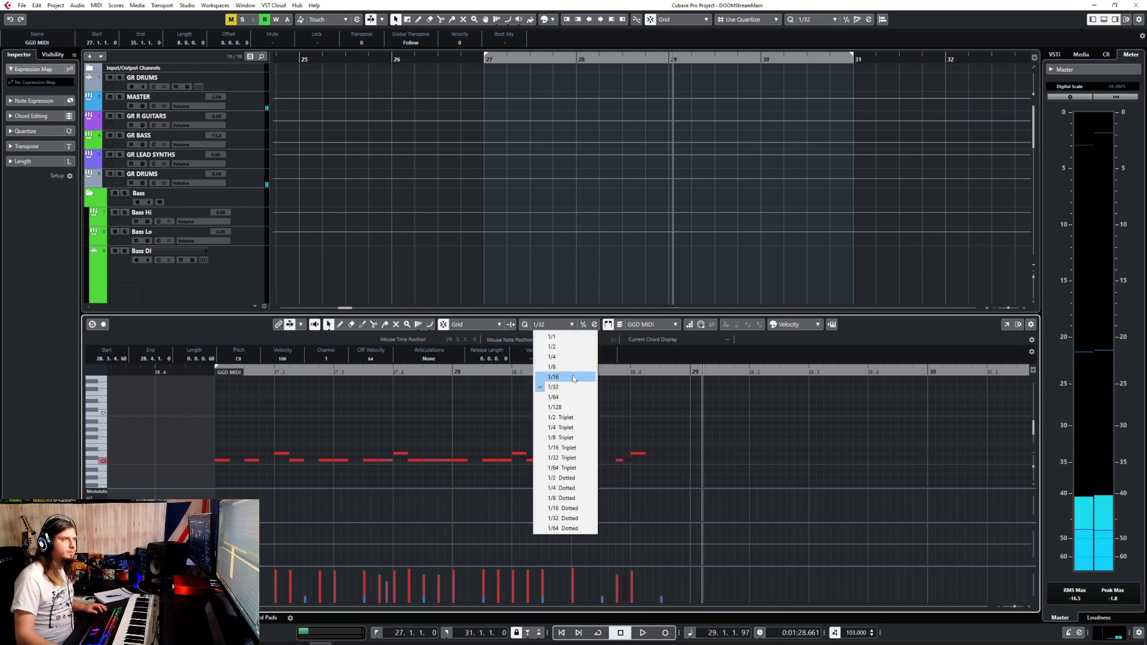
pyautogui.click(554, 377)
pyautogui.rightClick(603, 461)
pyautogui.click(618, 466)
pyautogui.click(594, 453)
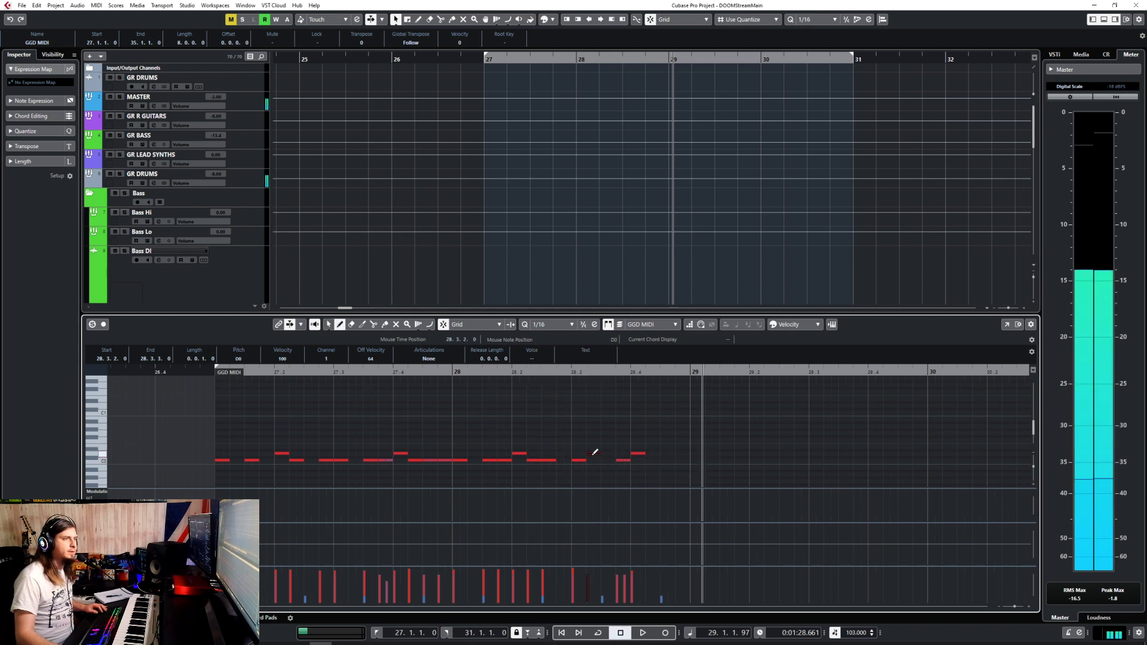
pyautogui.press('1')
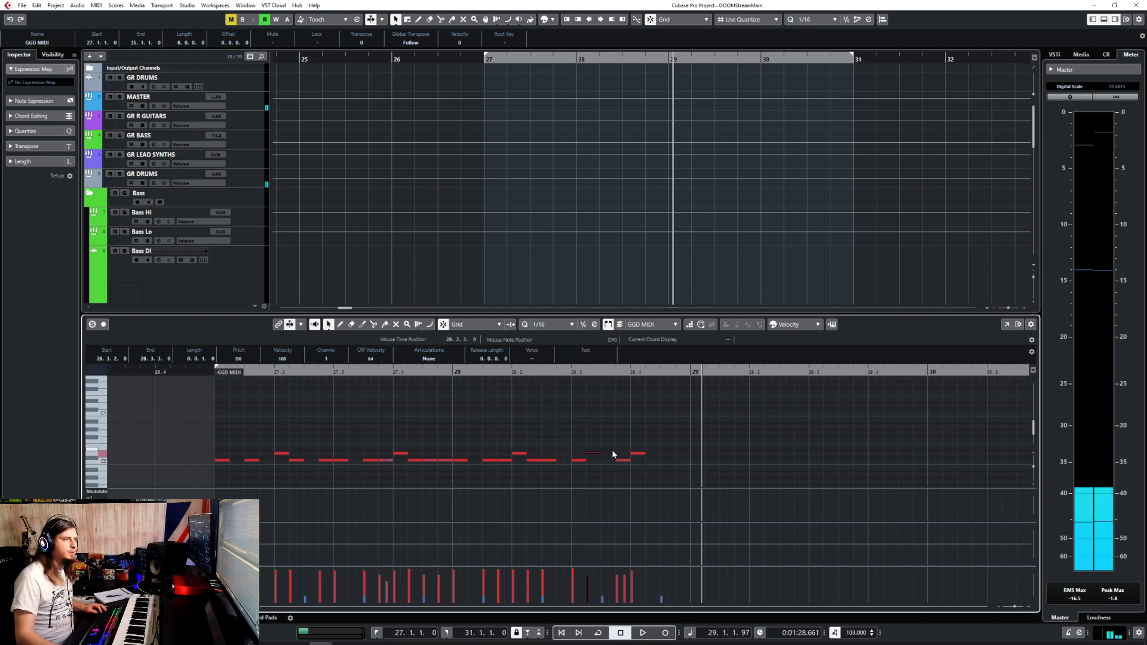
# Lower the velocity of the second 1/32 C0 note in the pair at 28.3.4.
pyautogui.click(625, 461)
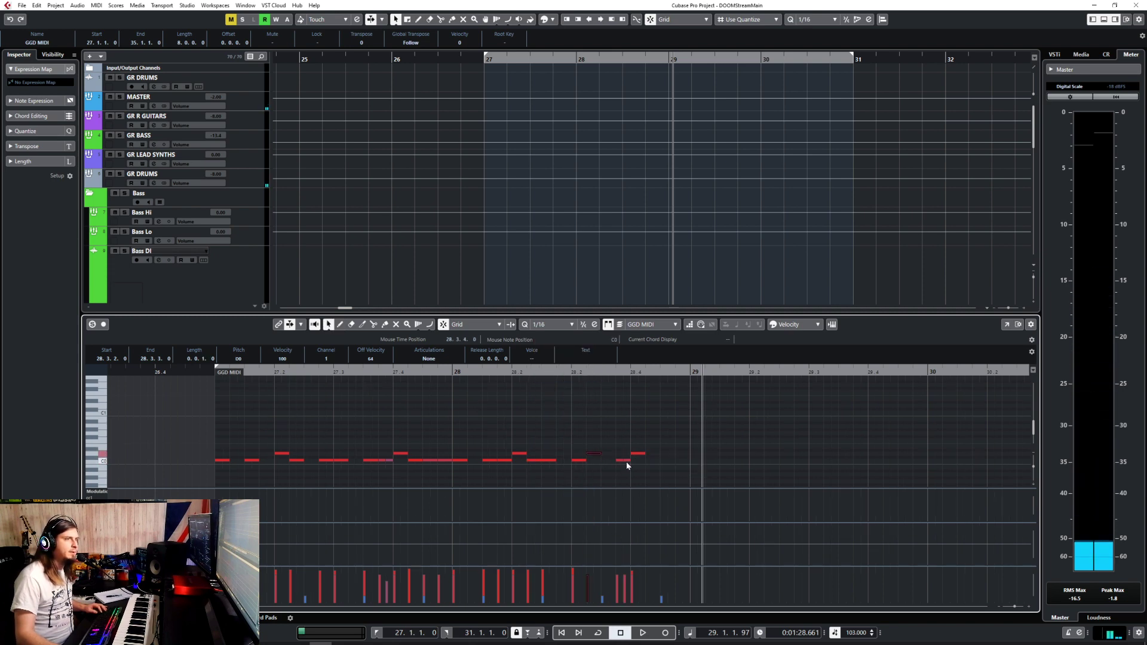
pyautogui.click(627, 579)
pyautogui.click(660, 411)
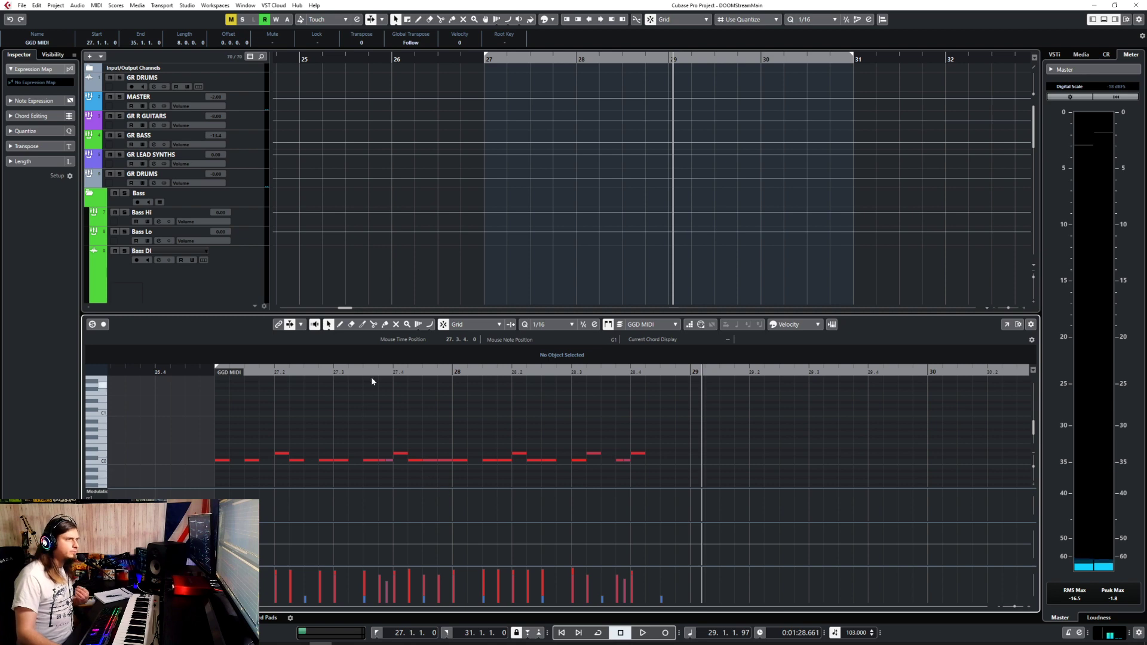
# Play the drum part from 26.4.4 through the end of bar 28.
pyautogui.click(204, 373)
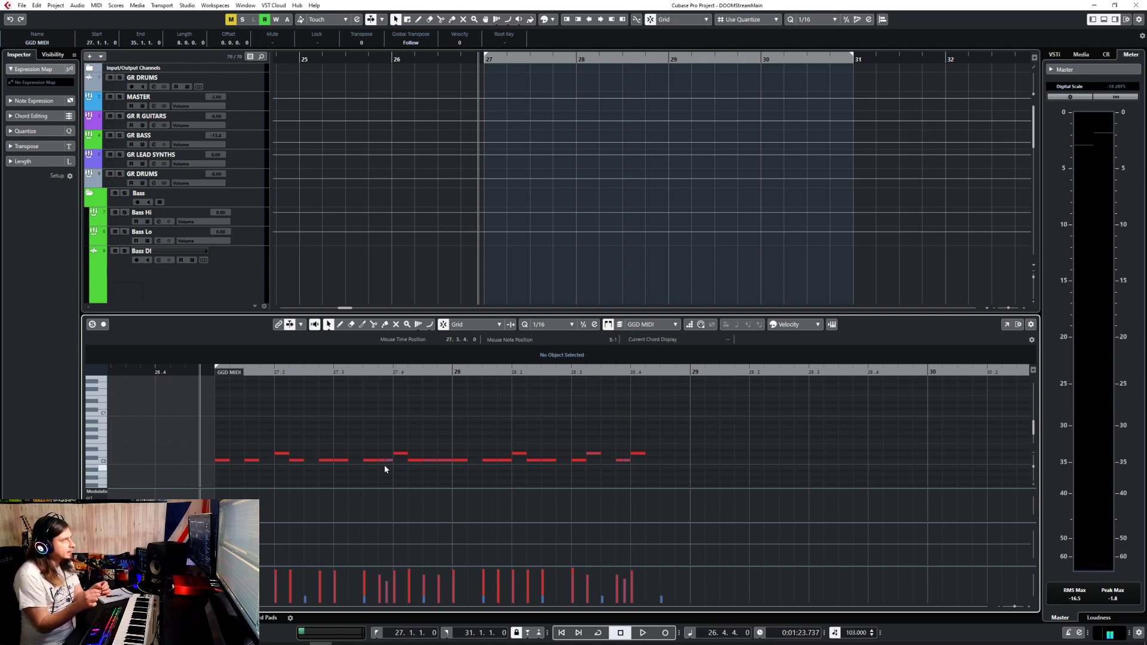
pyautogui.press('space')
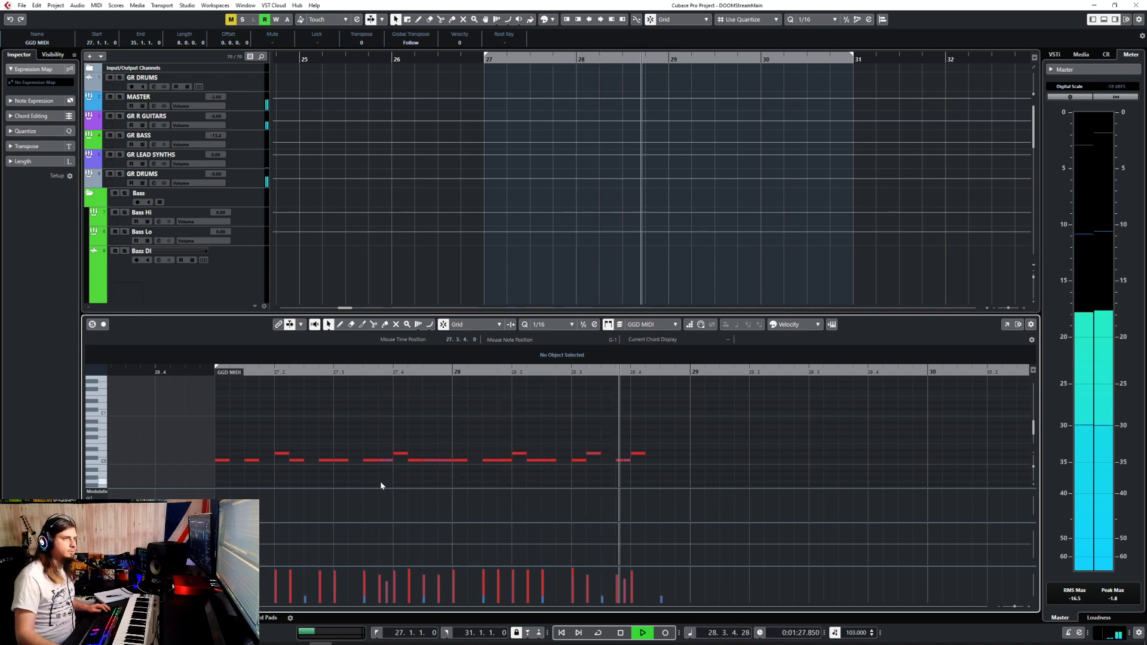
pyautogui.press('space')
# Add a 1/16 note on C0 at 28.3.3 and lower its velocity to 81.
pyautogui.rightClick(608, 459)
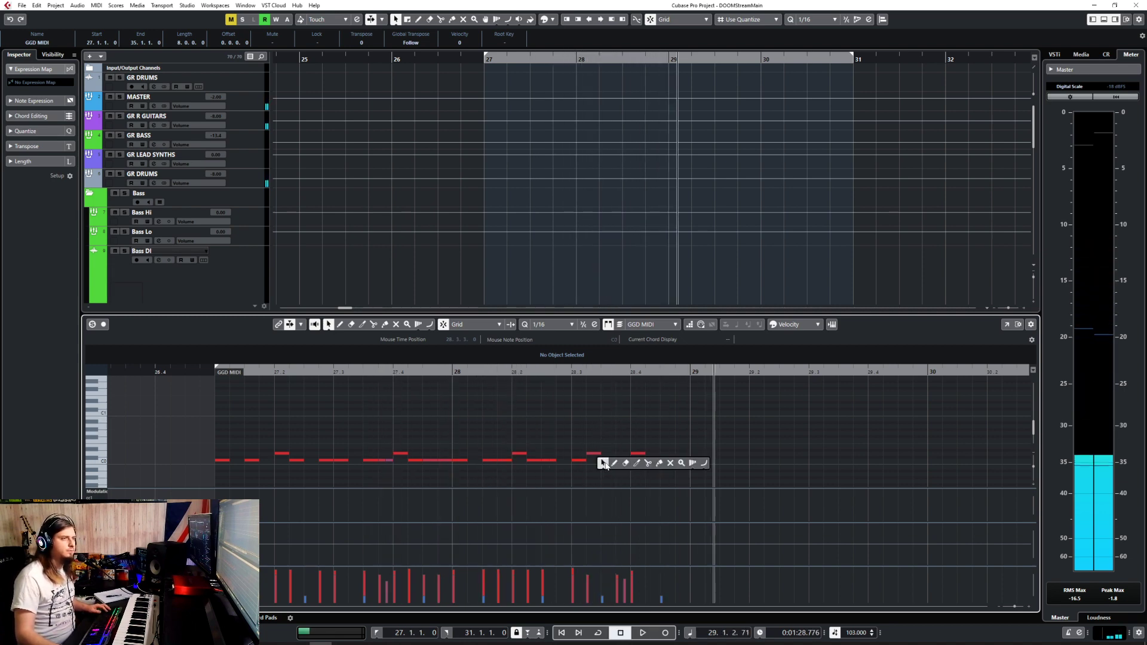
pyautogui.click(610, 460)
pyautogui.click(610, 459)
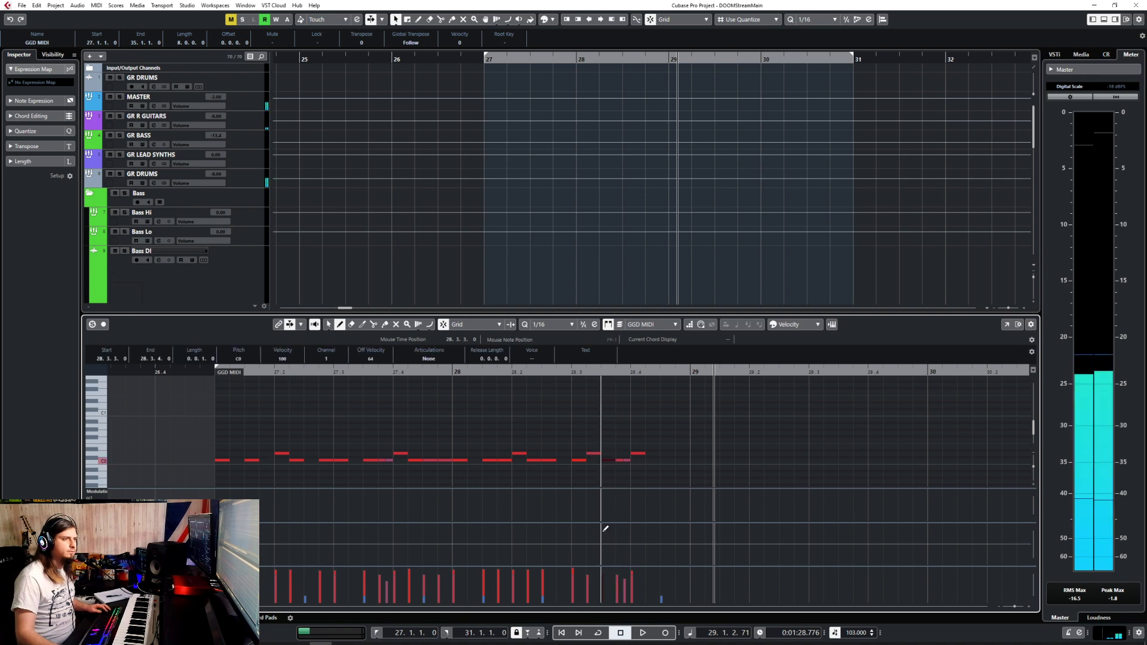
pyautogui.rightClick(611, 424)
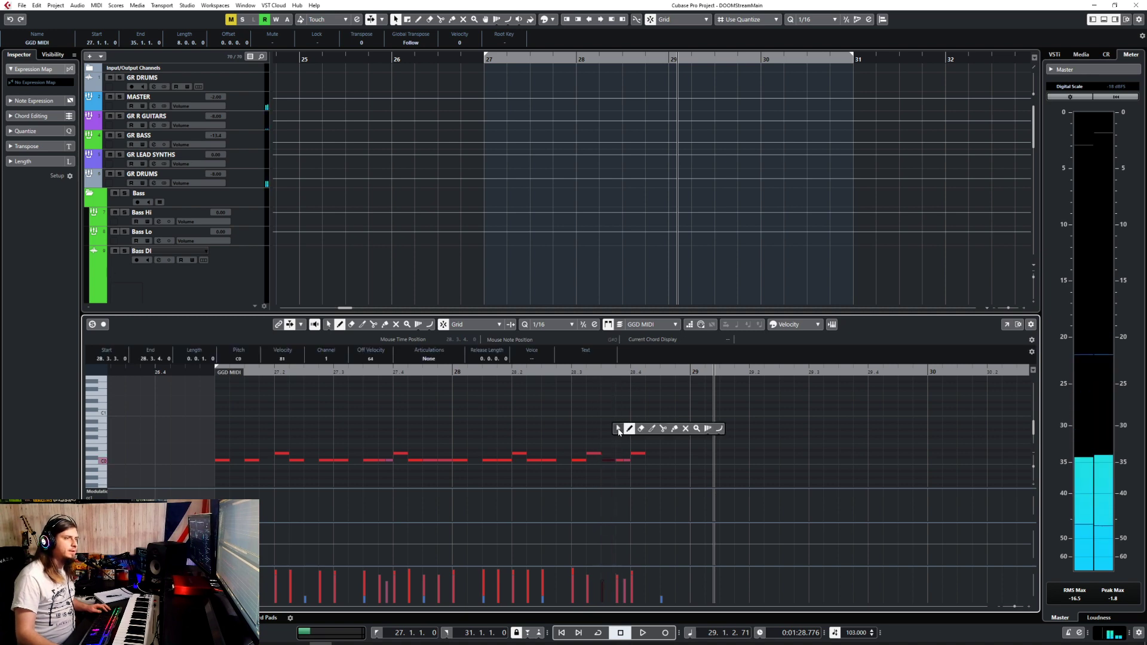
pyautogui.click(618, 429)
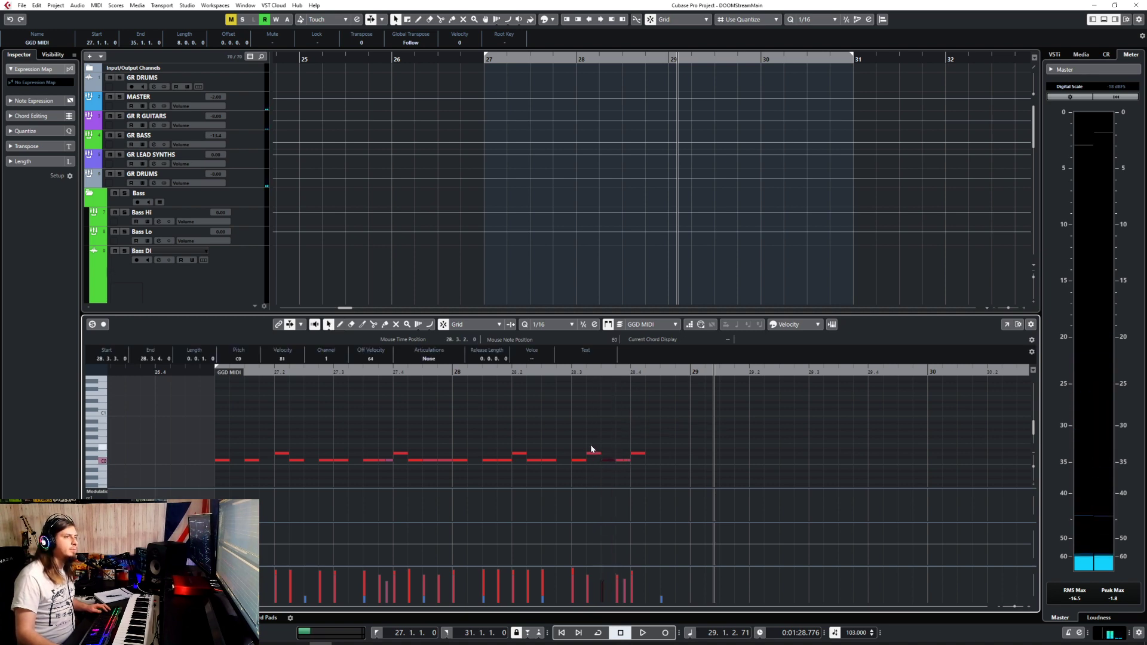
pyautogui.rightClick(728, 462)
pyautogui.click(671, 460)
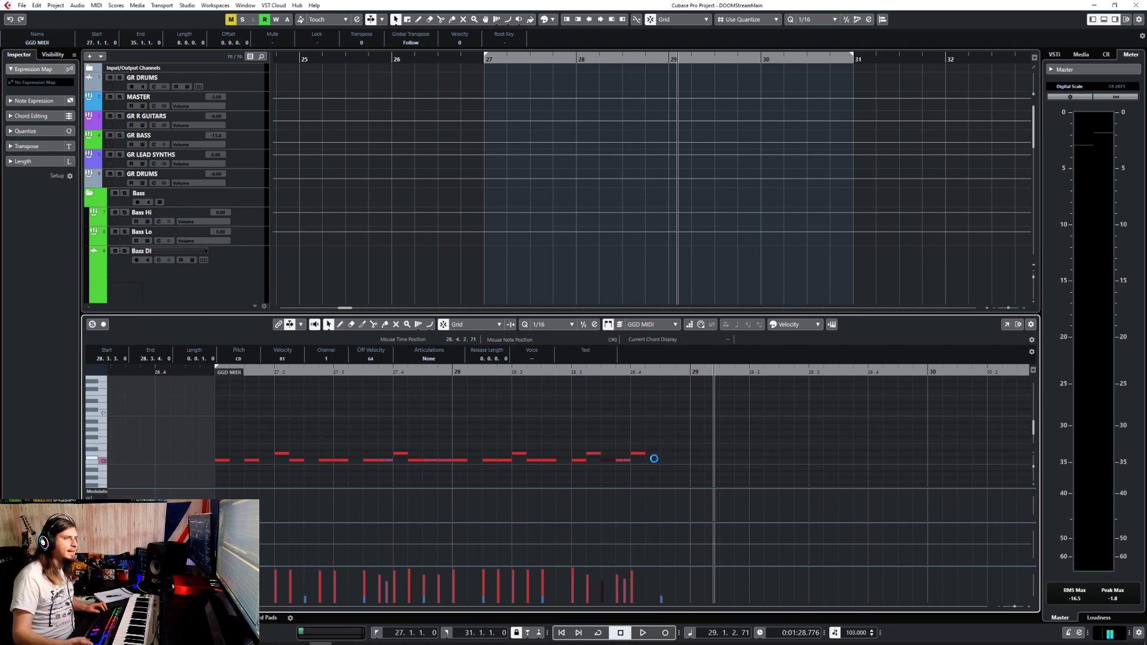
# Play the drum part from the start of bar 28 into bar 29.
pyautogui.click(447, 370)
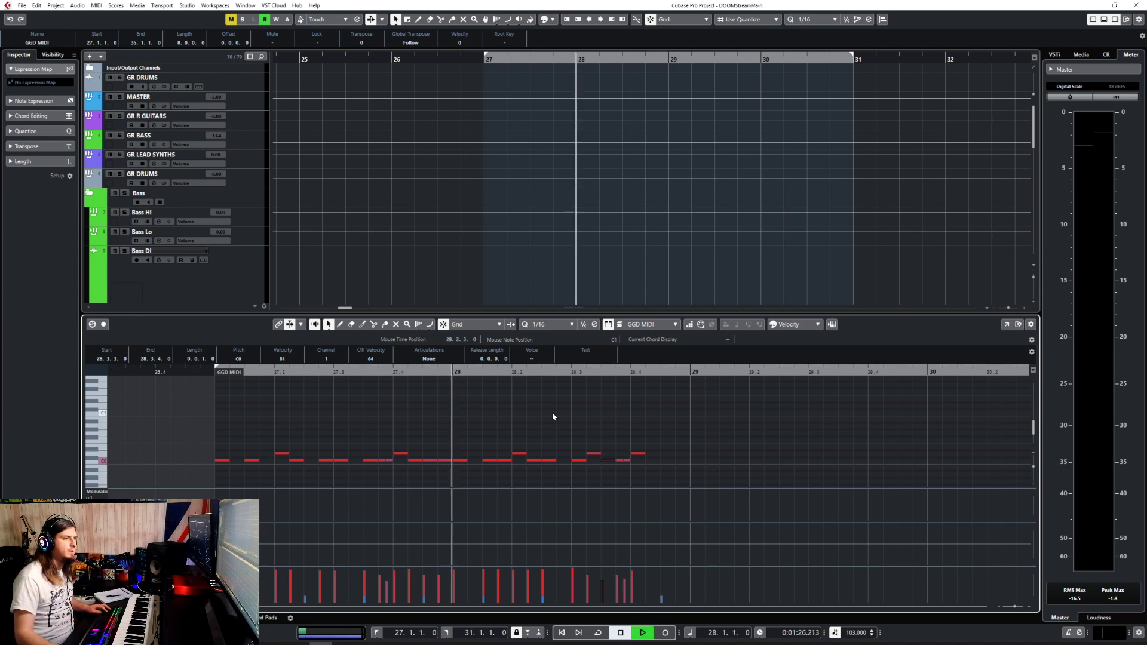
pyautogui.press('space')
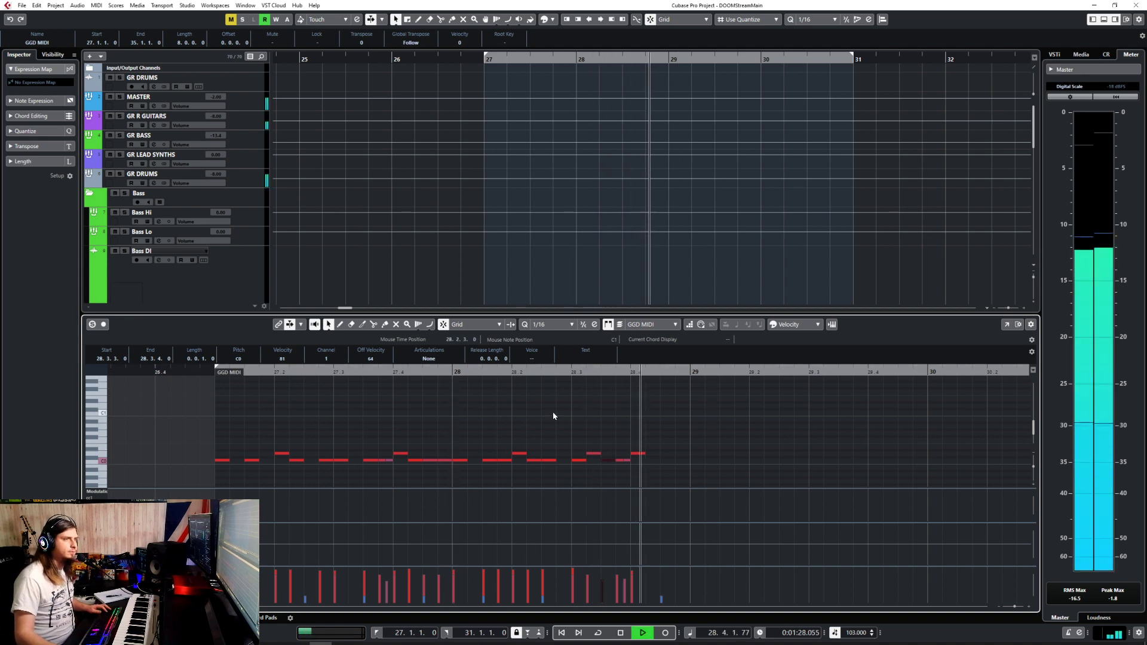
pyautogui.press('space')
# Add 1/16 notes on C0 at 28.4.2, 28.4.3 and 28.4.4.
pyautogui.press('8')
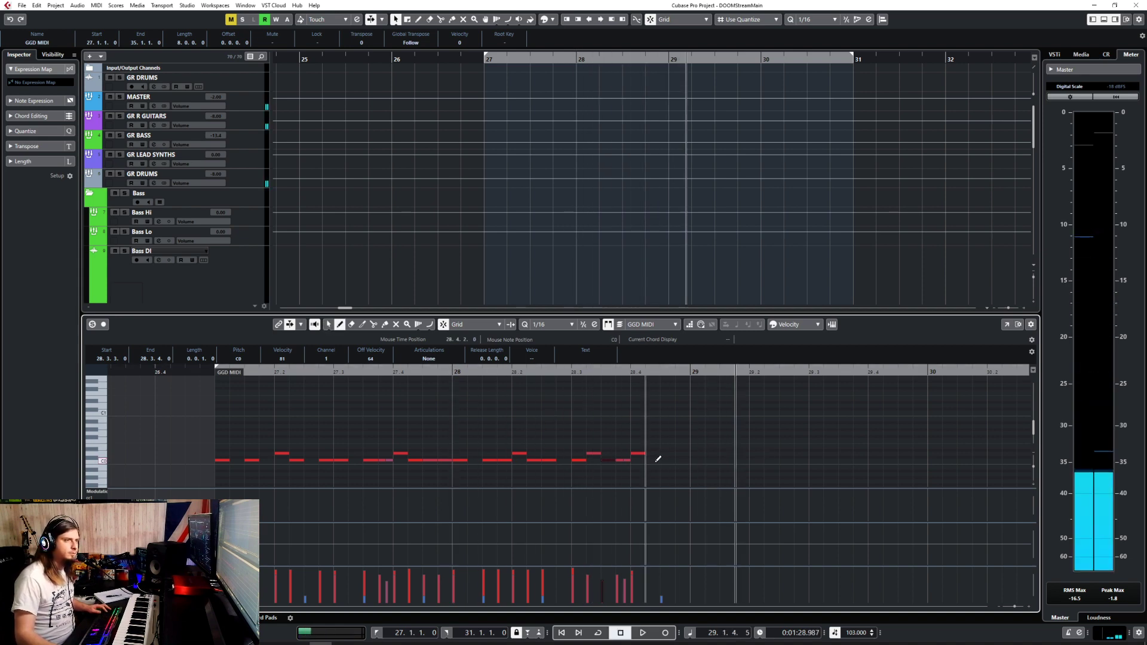
pyautogui.click(655, 460)
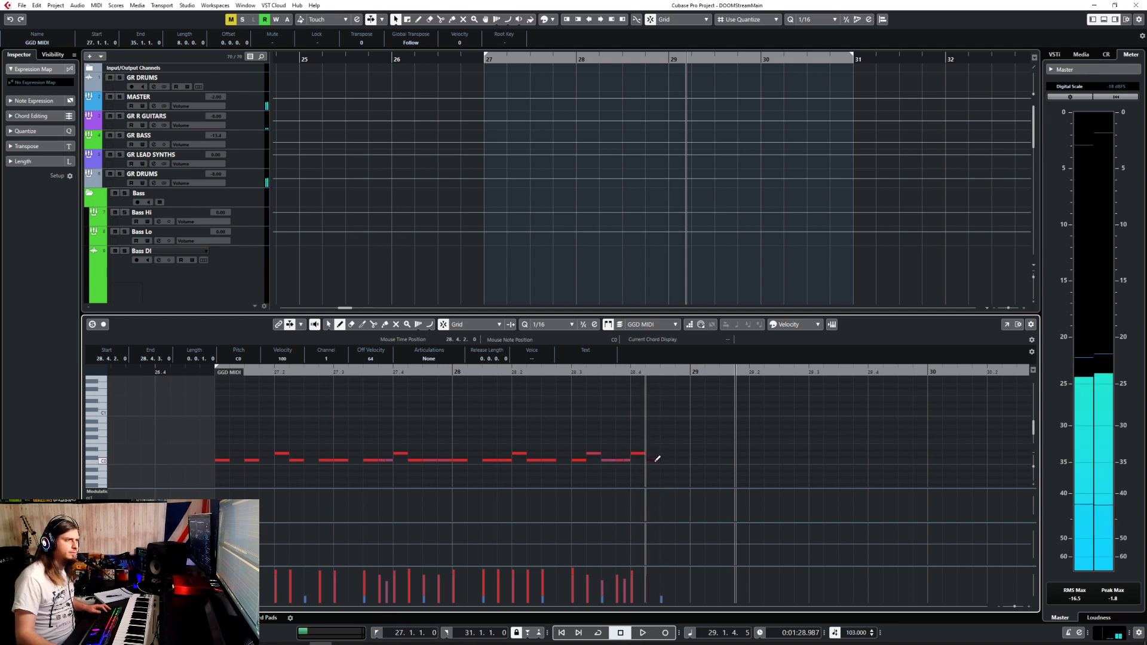
pyautogui.click(668, 460)
pyautogui.click(682, 460)
pyautogui.press('1')
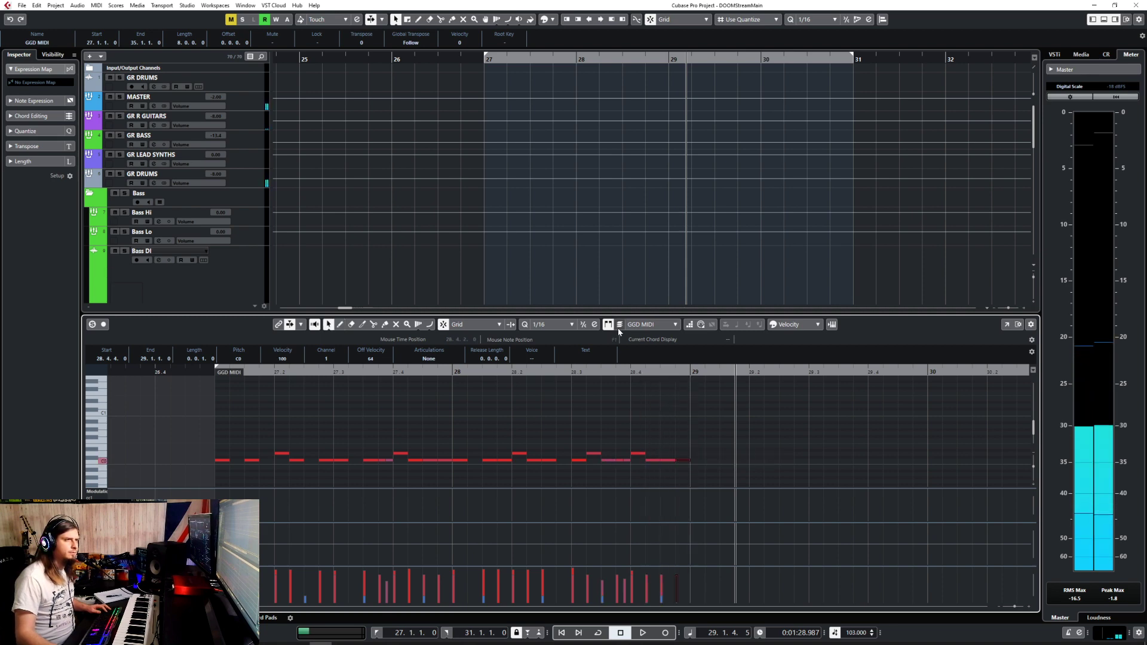
# Set the quantize value to 1/32 and replace the 1/16 C0 note at 28.4.3 with two 1/32 notes.
pyautogui.click(550, 325)
pyautogui.click(567, 387)
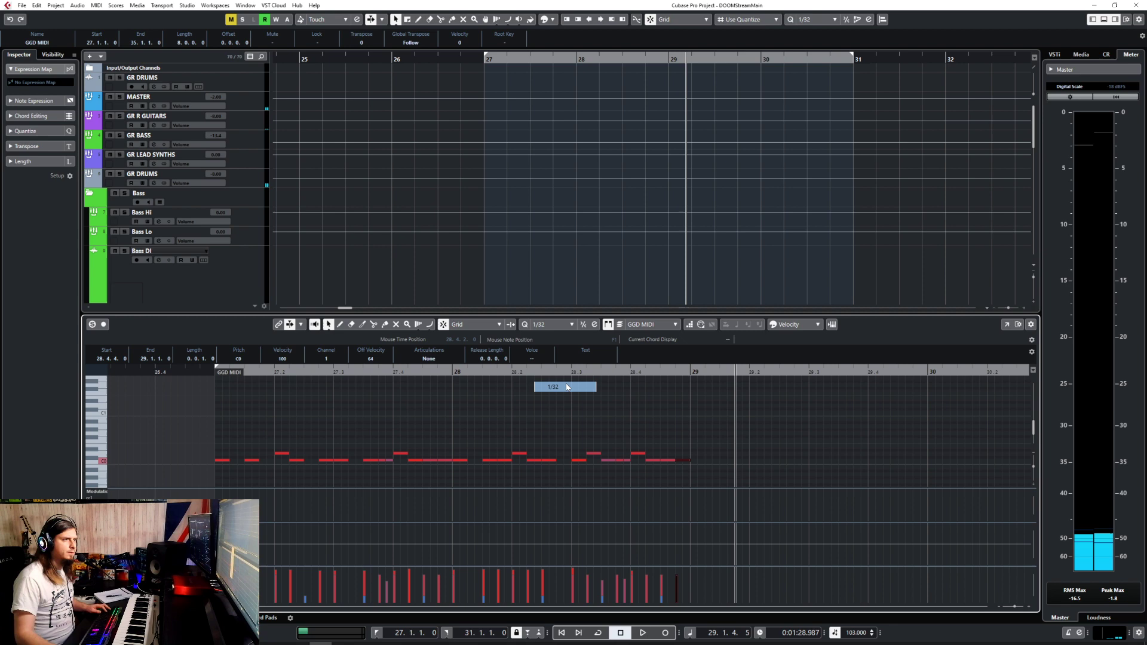
pyautogui.doubleClick(666, 460)
pyautogui.rightClick(661, 463)
pyautogui.click(672, 465)
pyautogui.click(665, 461)
pyautogui.click(669, 461)
pyautogui.press('1')
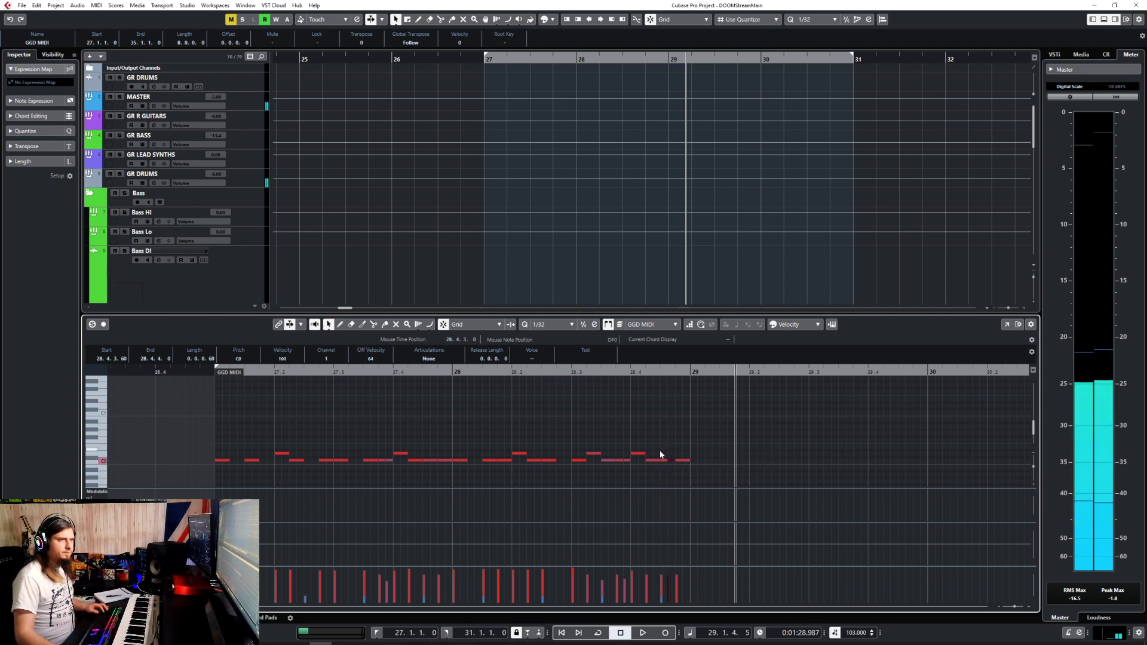
# Set the C0 note at 28.4.2 to velocity 116 and lower the velocity of the second 1/32 note at 28.4.3.
pyautogui.click(649, 572)
pyautogui.moveTo(649, 572); pyautogui.dragTo(649, 571)
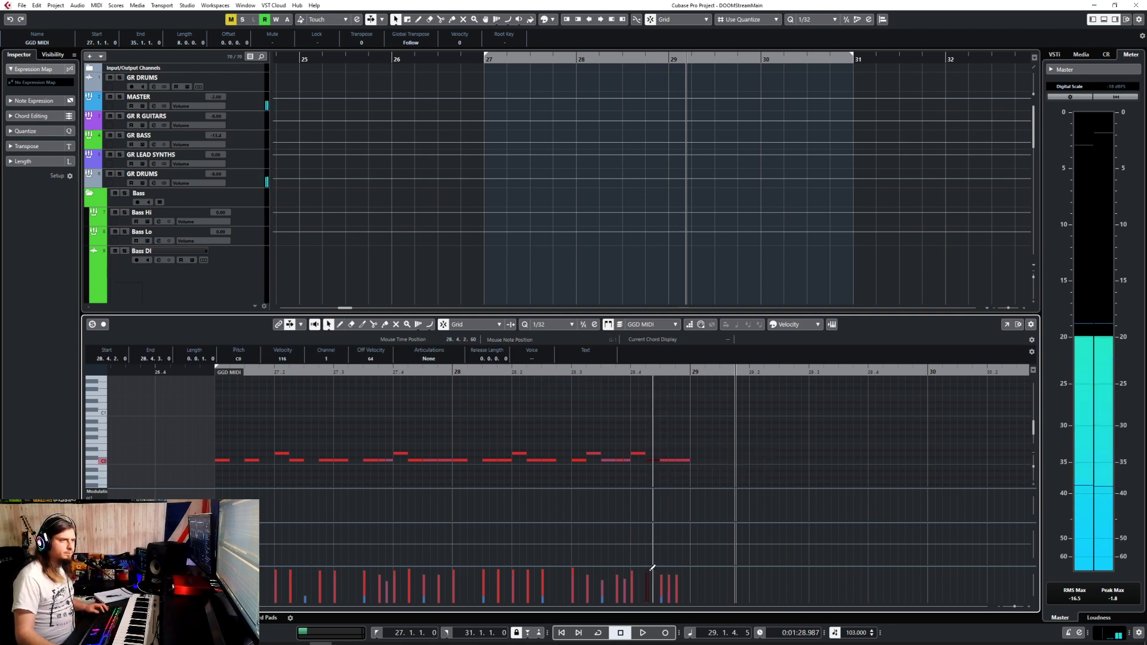
pyautogui.click(670, 582)
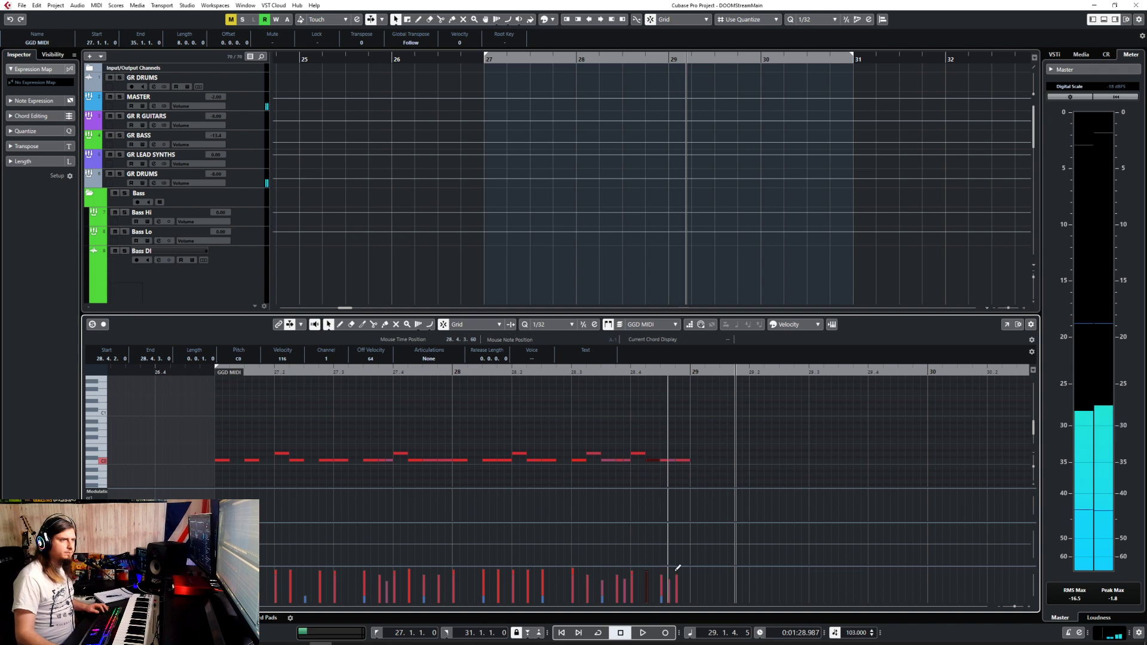
pyautogui.click(681, 460)
pyautogui.click(435, 386)
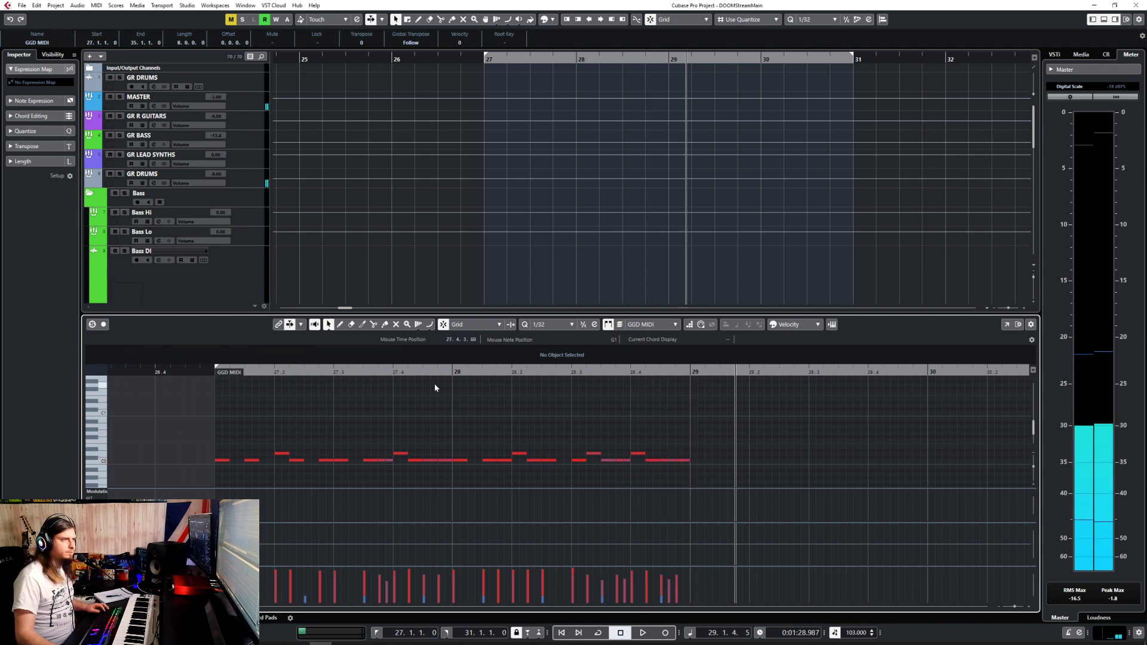
# Copy all drum notes of bars 27–28 and paste them at the start of bar 29.
pyautogui.scroll(4, 374, 457)
pyautogui.scroll(-3, 376, 454)
pyautogui.moveTo(290, 383); pyautogui.dragTo(572, 519)
pyautogui.scroll(3, 509, 394)
pyautogui.click(497, 373)
pyautogui.hotkey('ctrl', 'v')
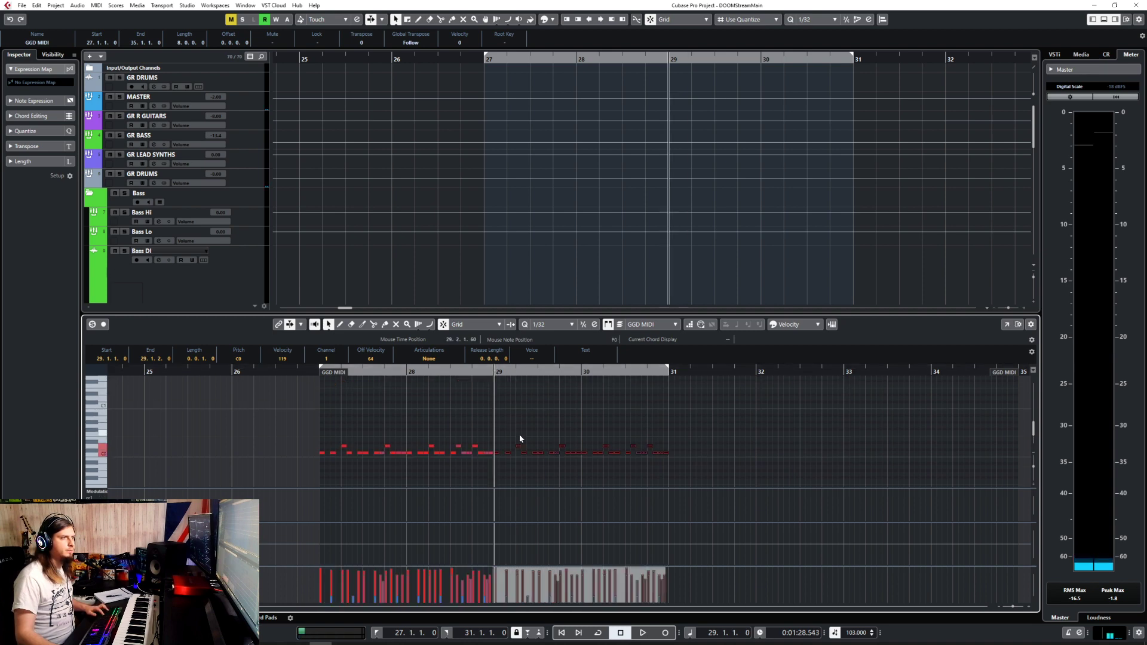
# Delete the pasted one-bar D3 cymbal note at the start of bar 29.
pyautogui.scroll(4, 519, 434)
pyautogui.moveTo(503, 395); pyautogui.dragTo(525, 442)
pyautogui.press('Delete')
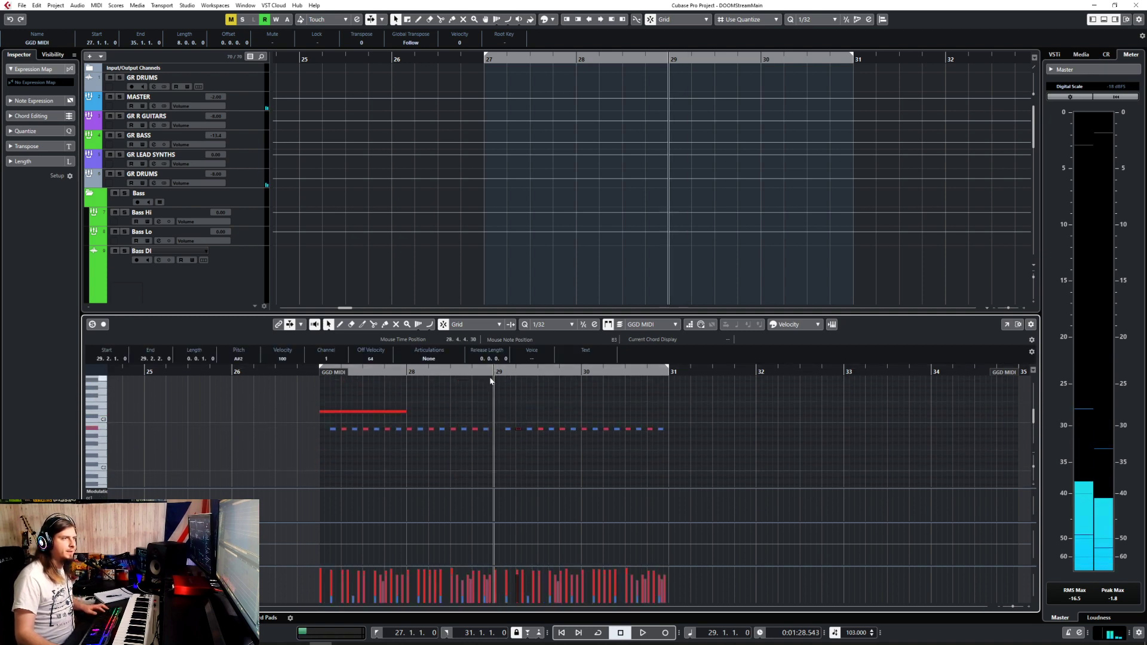
# Copy all drum notes of bars 27–30 and paste them at the start of bar 31.
pyautogui.moveTo(301, 388); pyautogui.dragTo(744, 561)
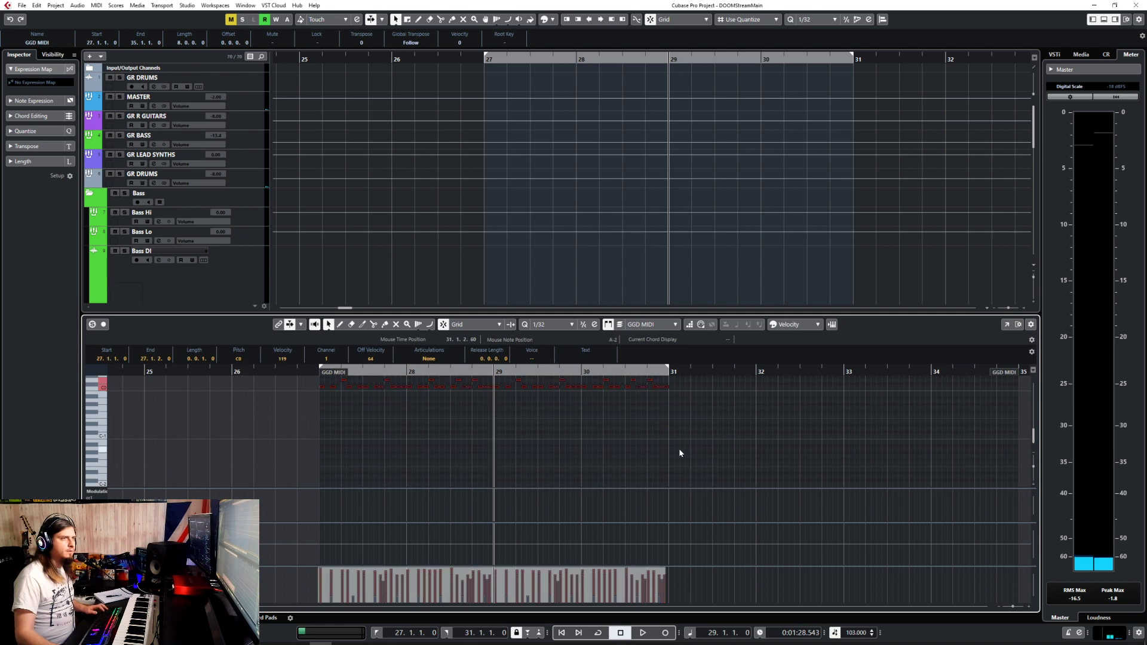
pyautogui.click(669, 375)
pyautogui.hotkey('ctrl', 'v')
# Move the one-bar cymbal note at the start of bar 31 up to G3.
pyautogui.scroll(5, 676, 448)
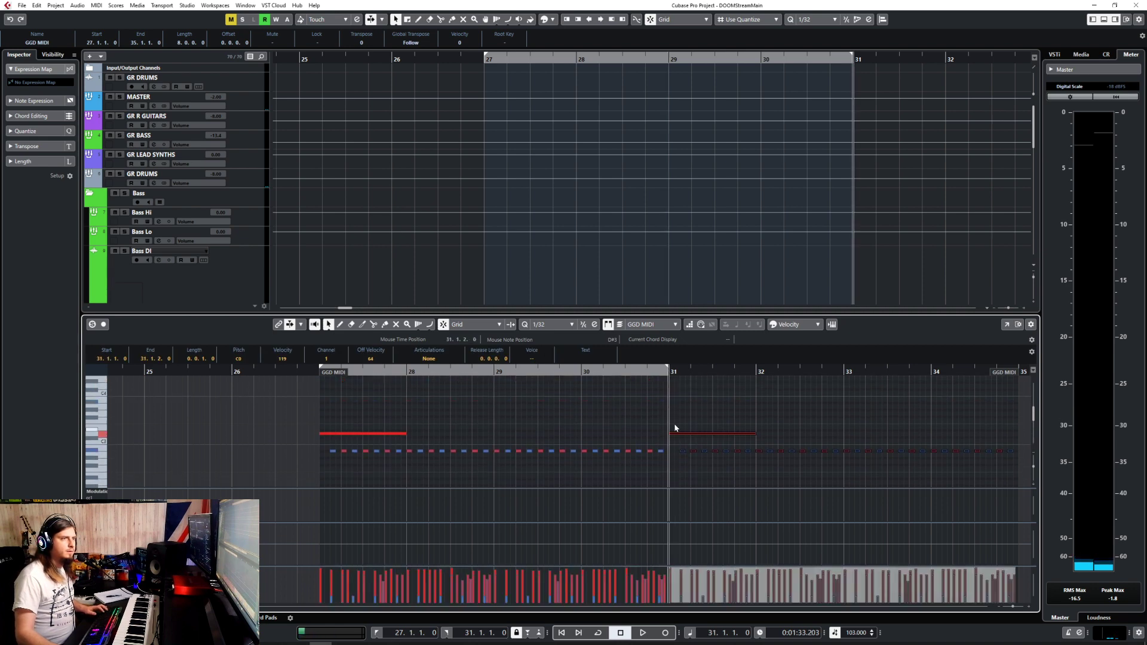
pyautogui.click(686, 434)
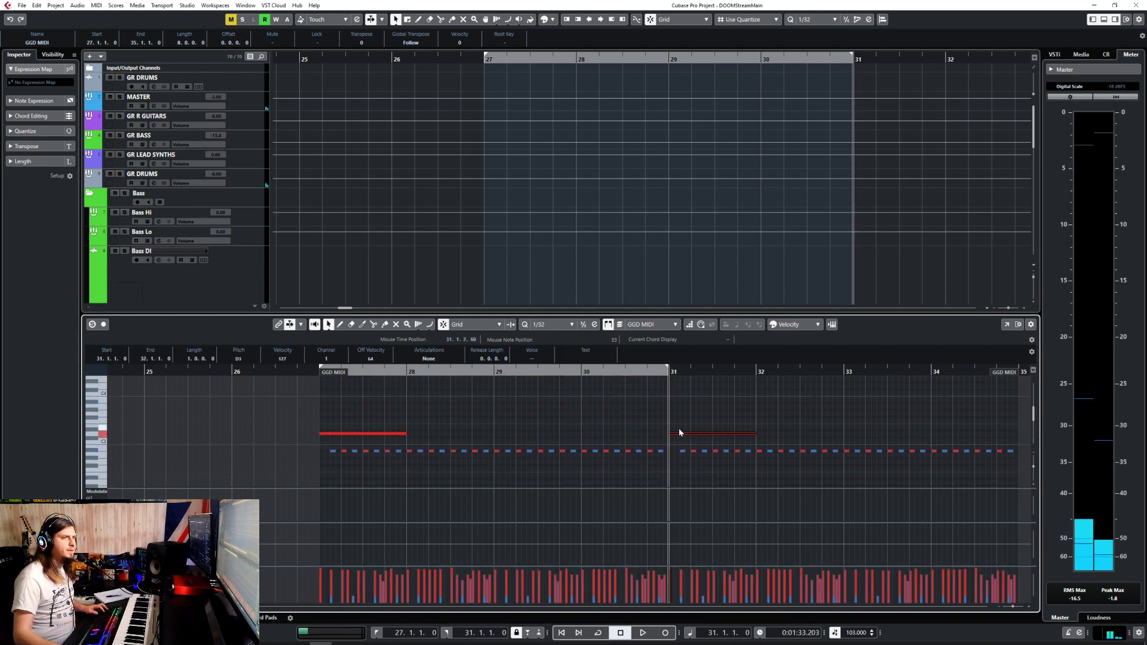
pyautogui.click(677, 427)
pyautogui.moveTo(677, 434)
pyautogui.mouseDown()
pyautogui.moveTo(679, 405)
pyautogui.moveTo(678, 415)
pyautogui.mouseUp()
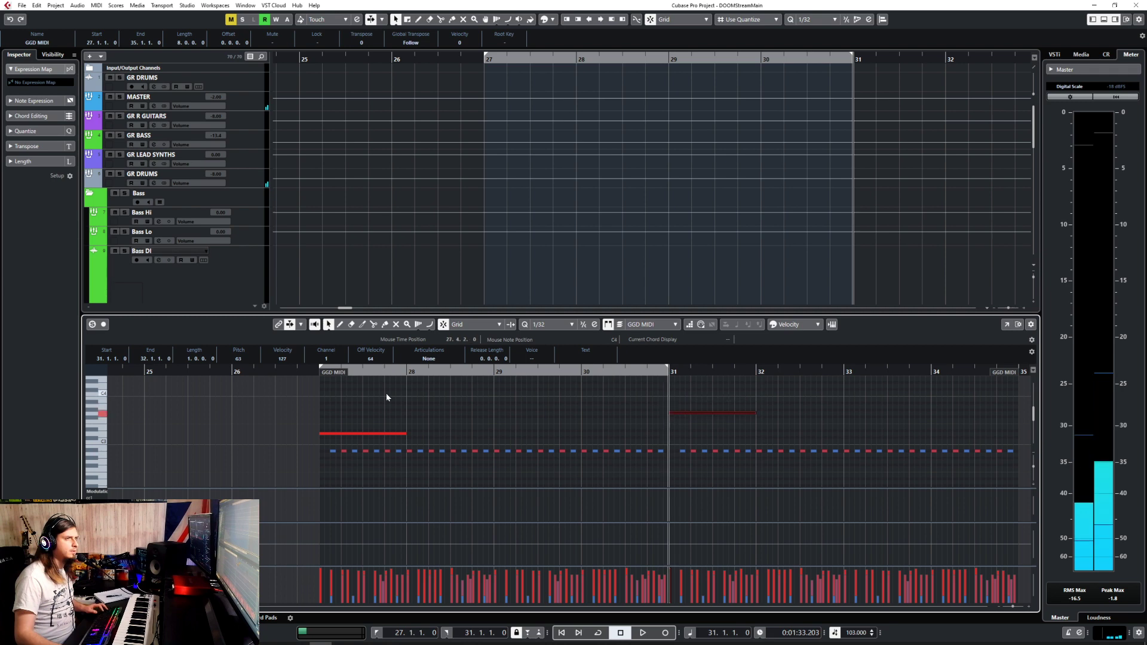
# Play the extended drum part from just before bar 27 into bar 33 and check its notes in the Key Editor.
pyautogui.click(297, 372)
pyautogui.press('space')
pyautogui.press('Return')
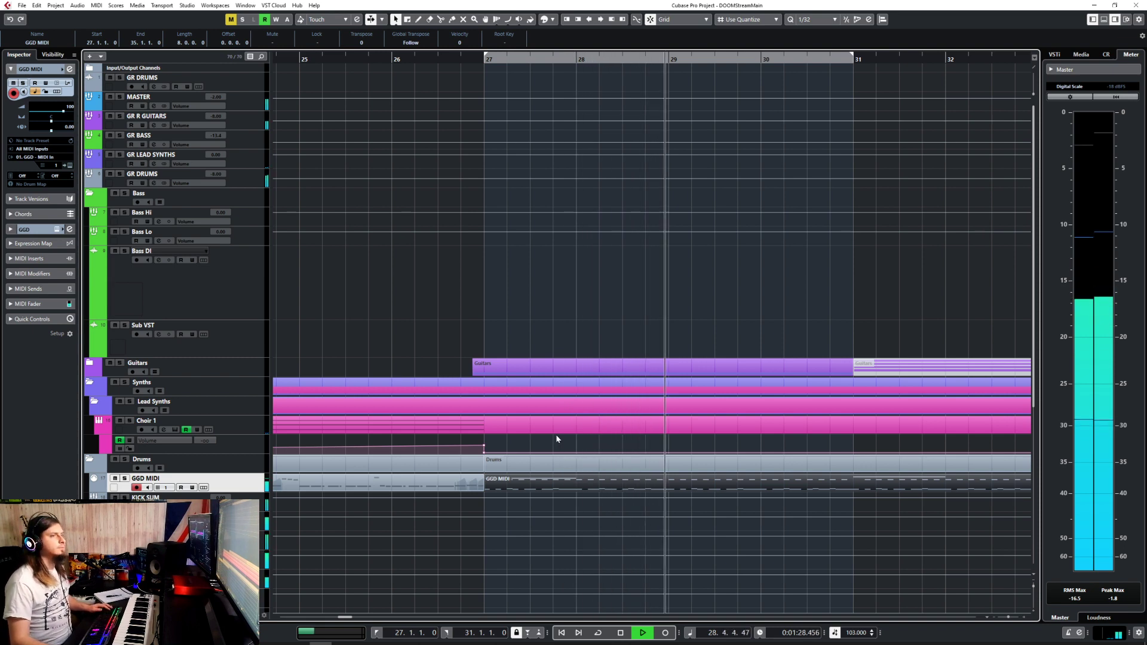
pyautogui.doubleClick(672, 484)
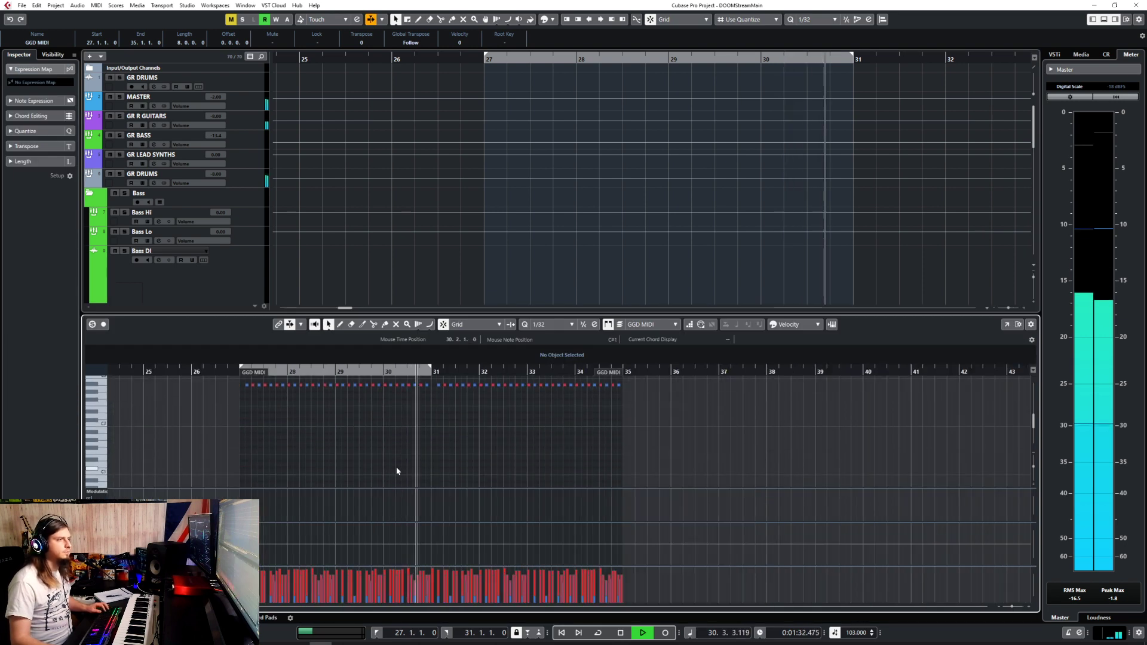
pyautogui.scroll(-5, 397, 468)
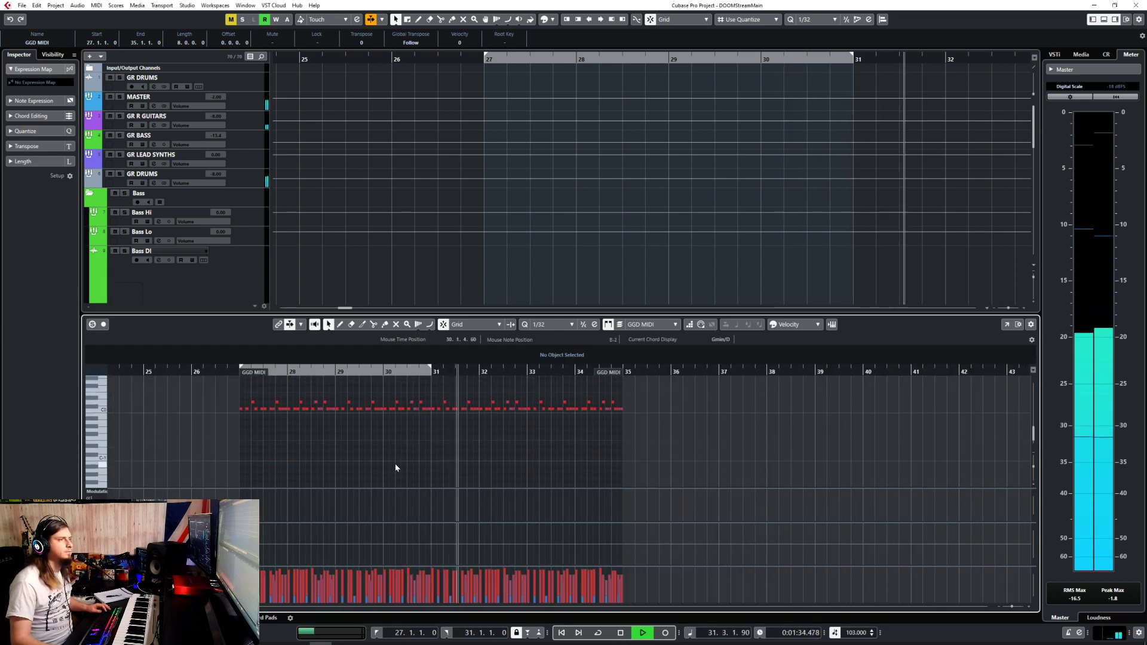
pyautogui.scroll(5, 394, 460)
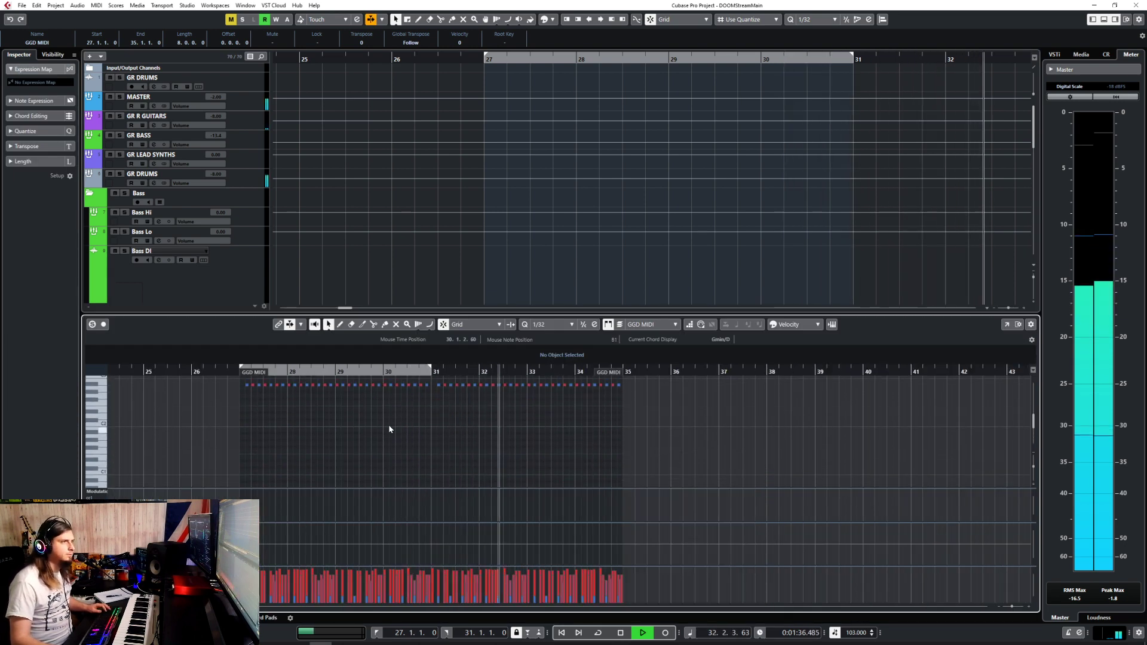
pyautogui.scroll(-4, 389, 429)
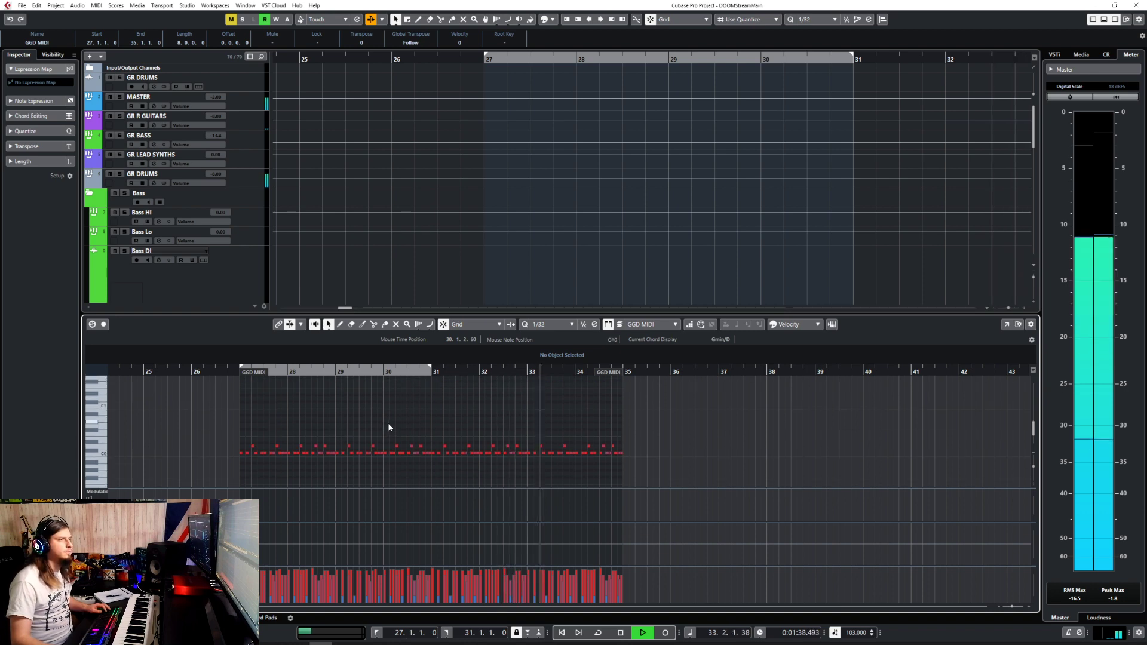
pyautogui.scroll(3, 384, 425)
pyautogui.press('space')
# Select the last C0 kick note of bar 28 and play the passage from bar 28 into bar 30.
pyautogui.scroll(1, 374, 444)
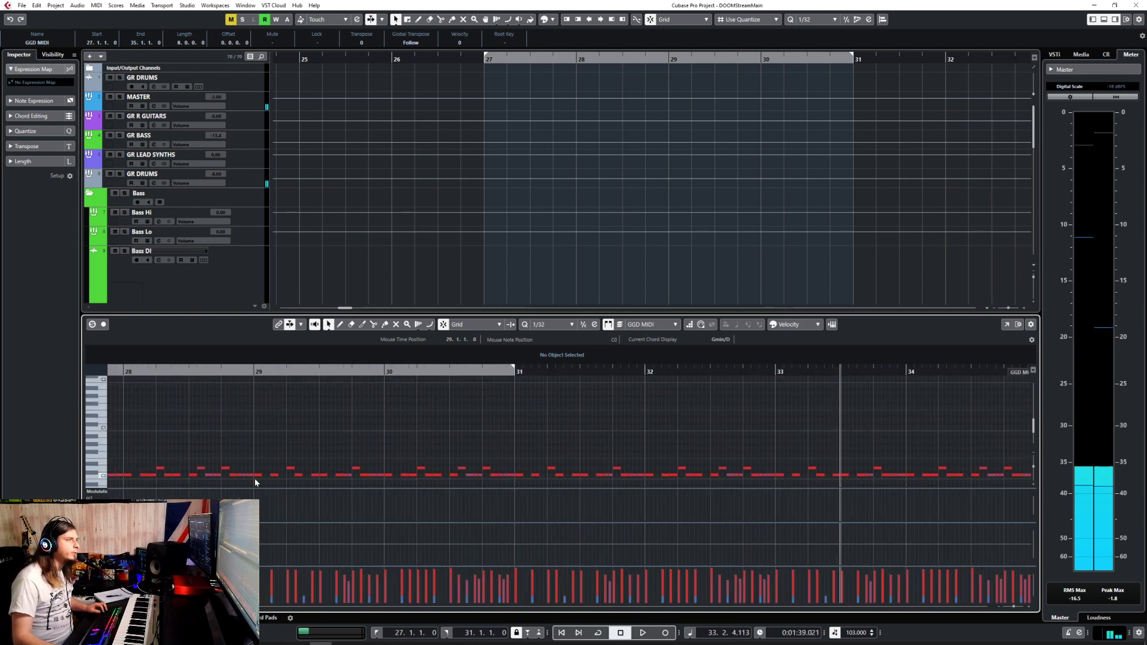
pyautogui.hscroll(-3, 257, 472)
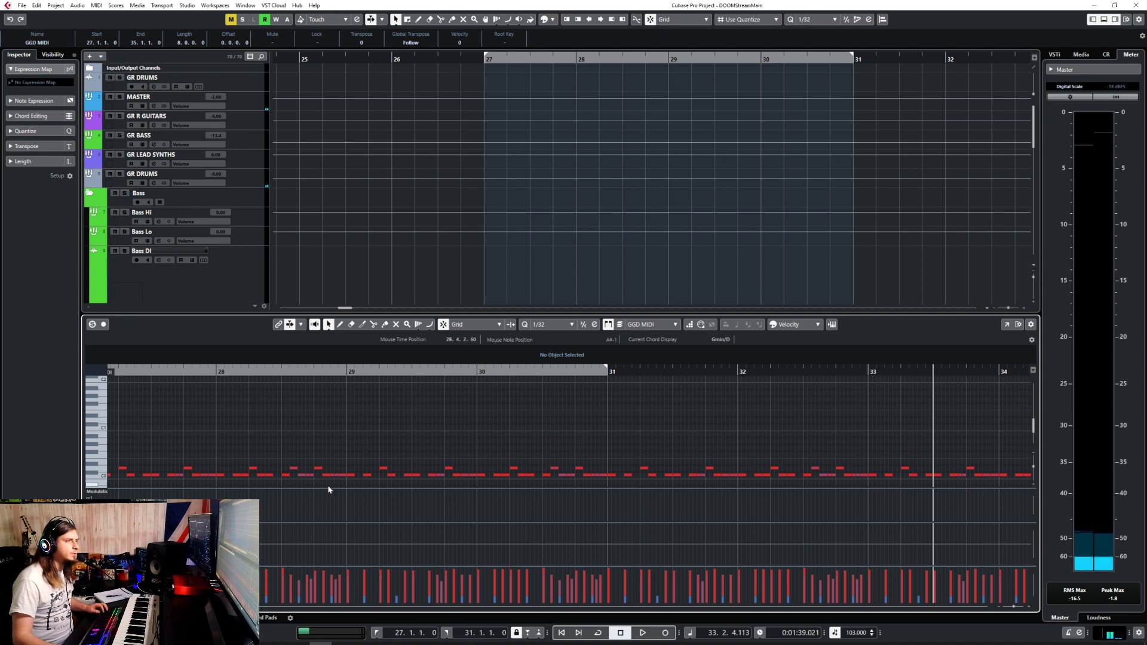
pyautogui.scroll(2, 338, 478)
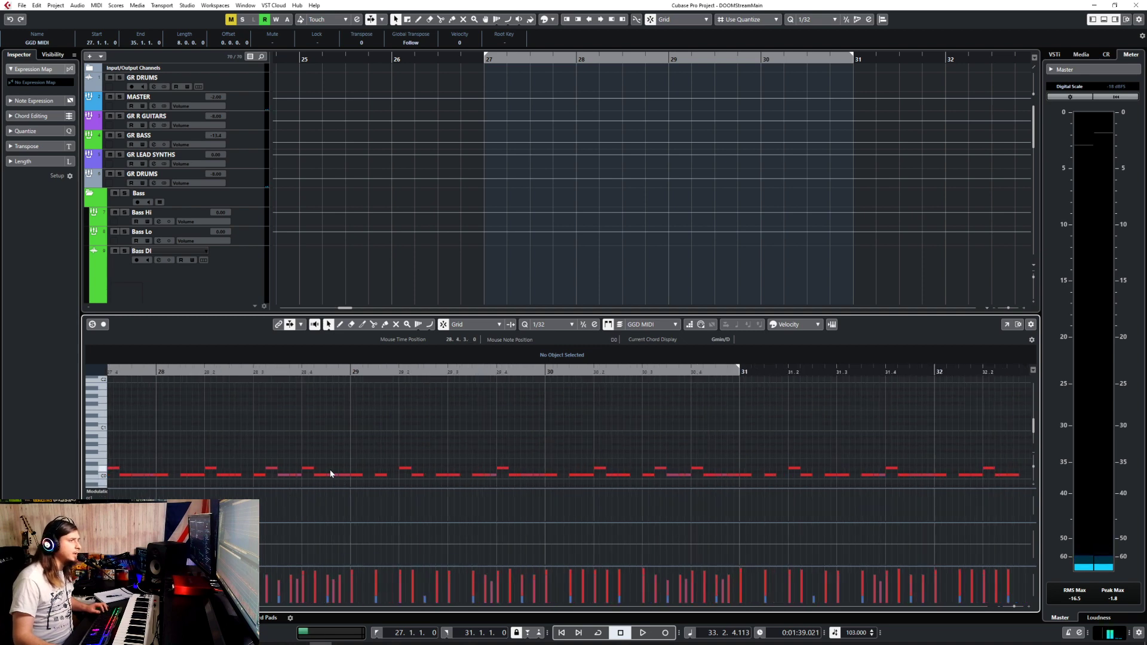
pyautogui.click(336, 476)
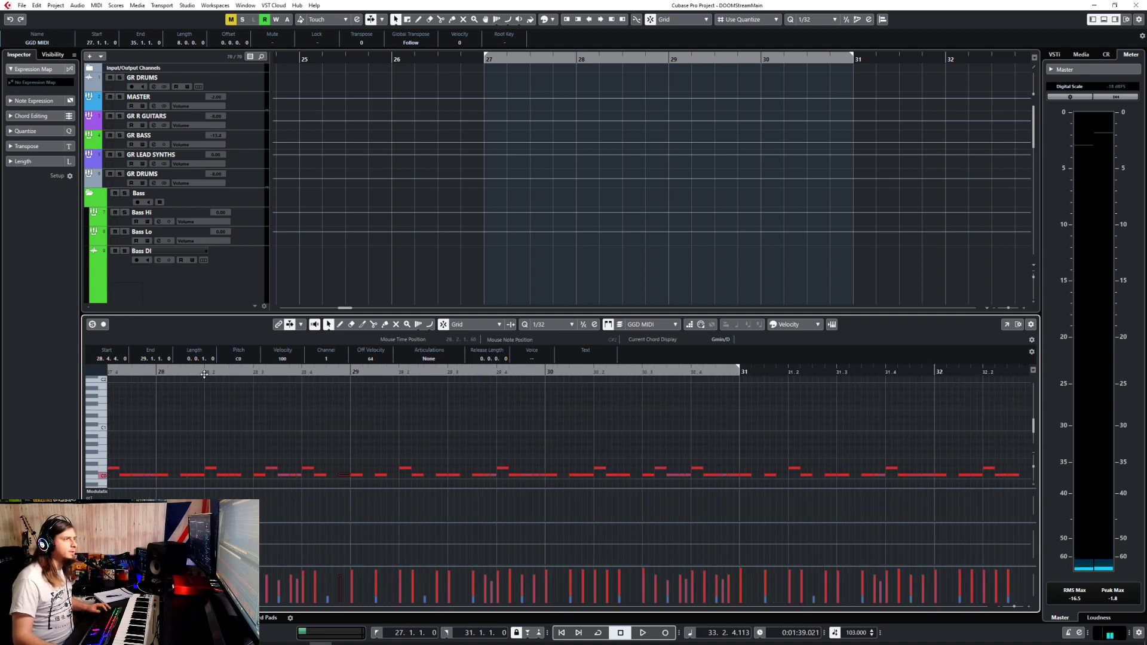
pyautogui.press('space')
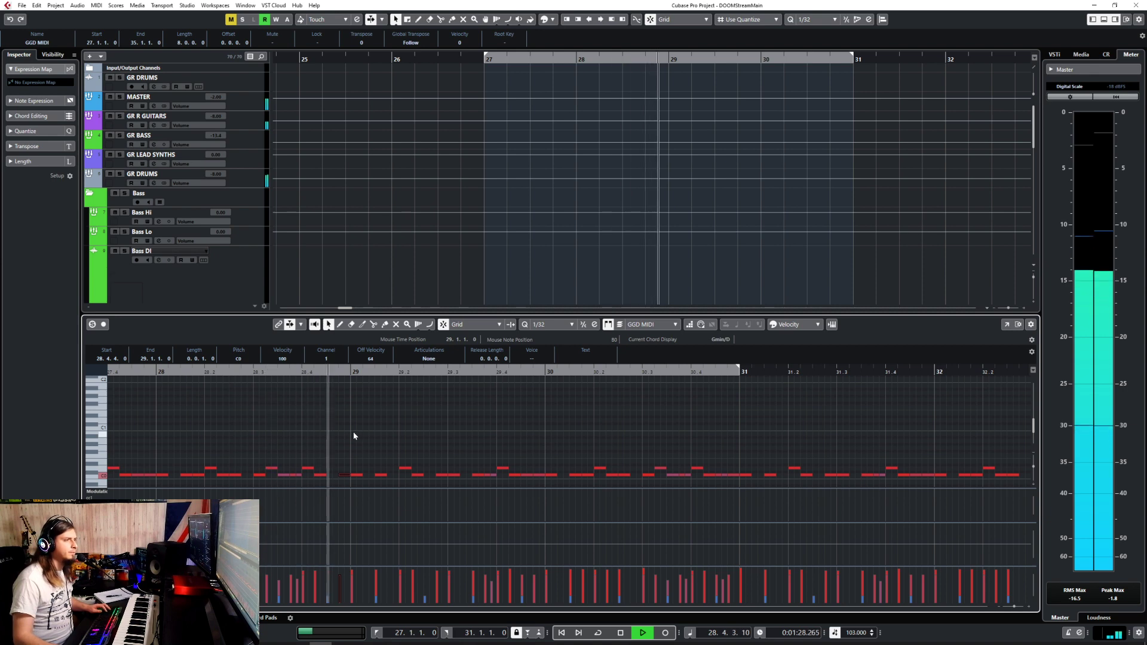
pyautogui.scroll(-3, 353, 435)
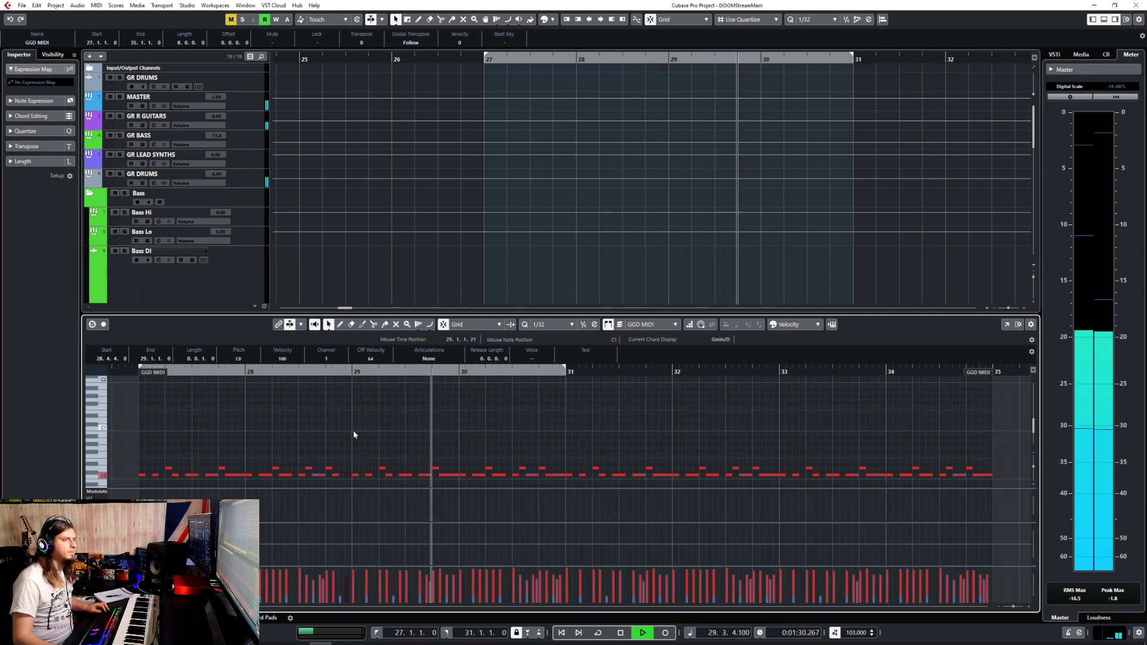
pyautogui.press('space')
# Go through the matching last C0 kick notes of bars 30, 32 and 34 and clear the selection.
pyautogui.click(555, 475)
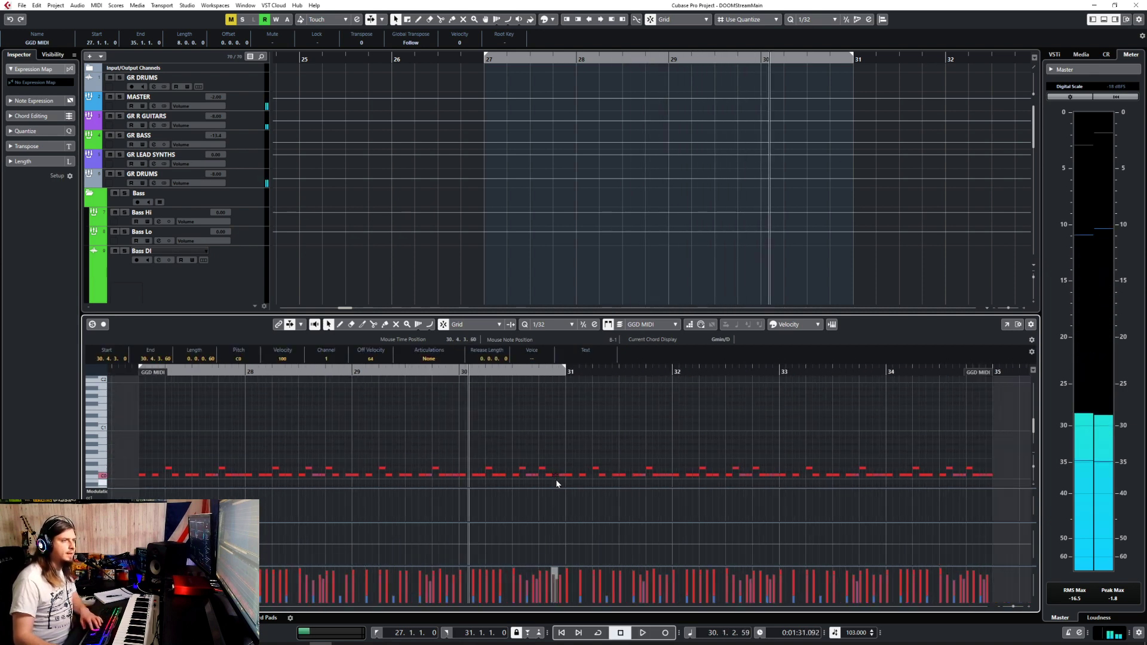
pyautogui.press('Right')
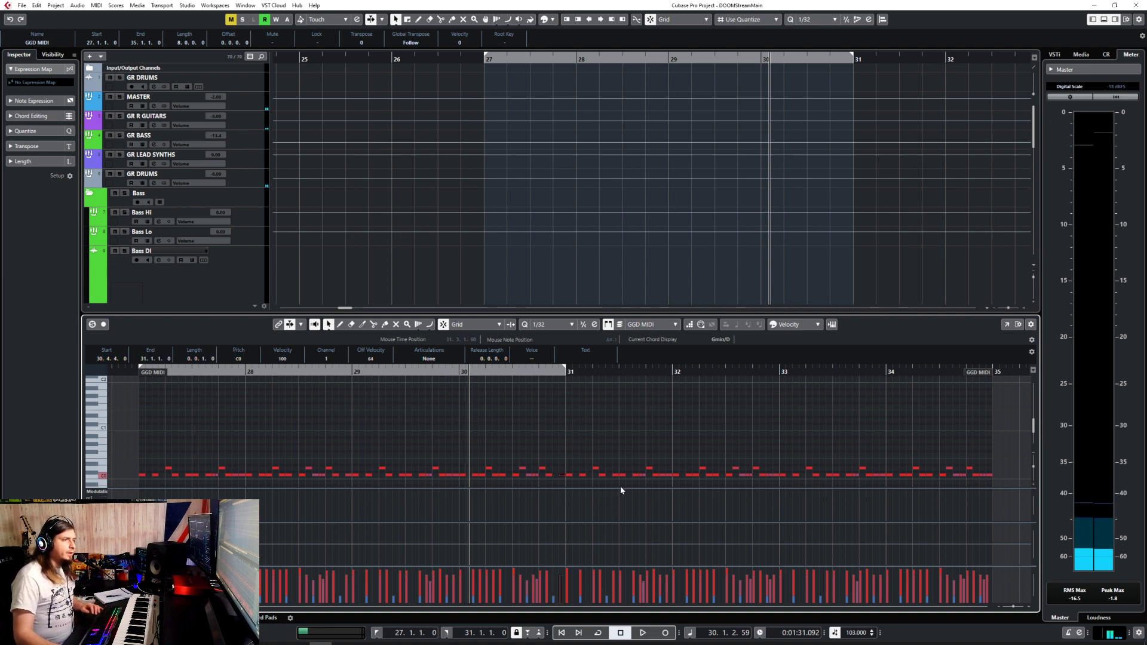
pyautogui.click(770, 475)
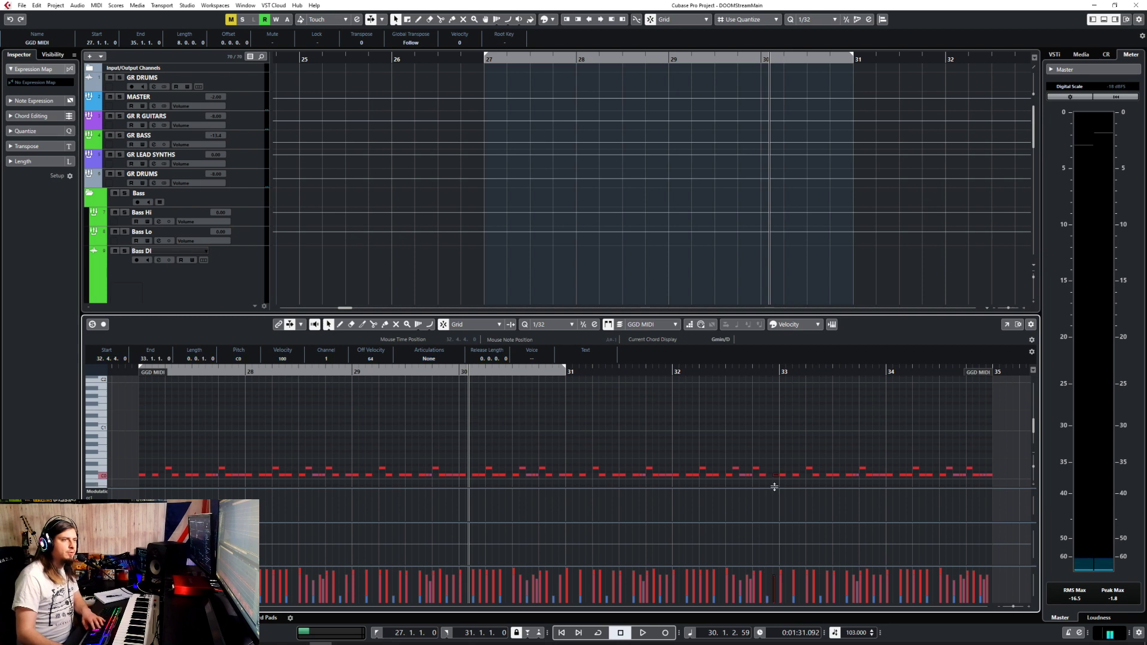
pyautogui.click(982, 481)
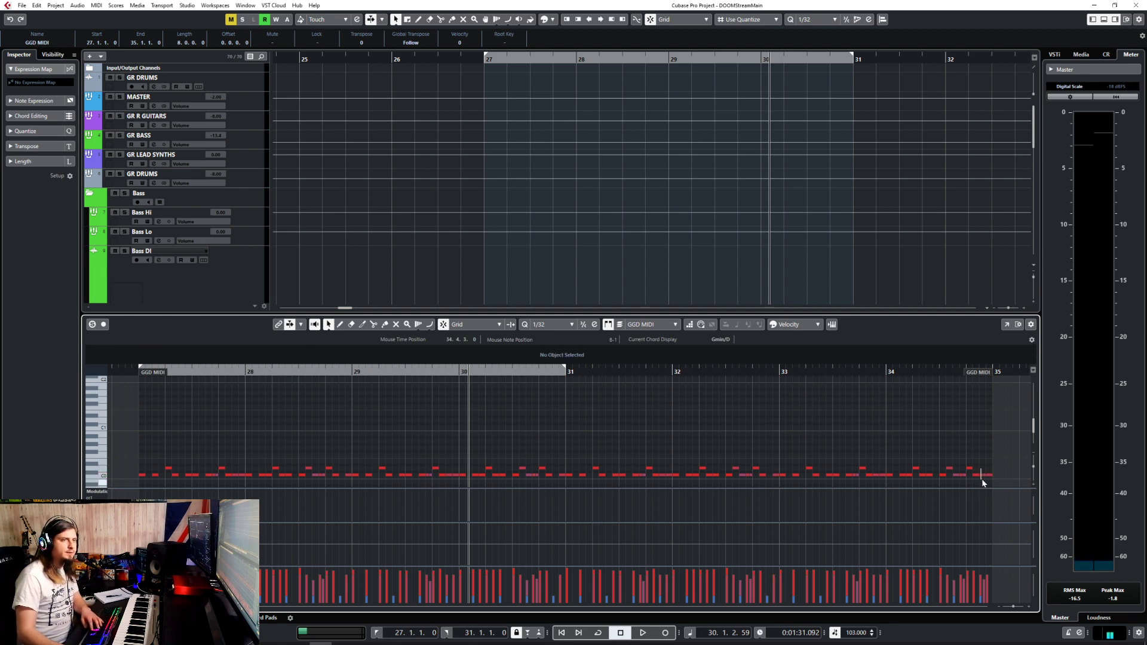
pyautogui.click(982, 476)
pyautogui.click(910, 429)
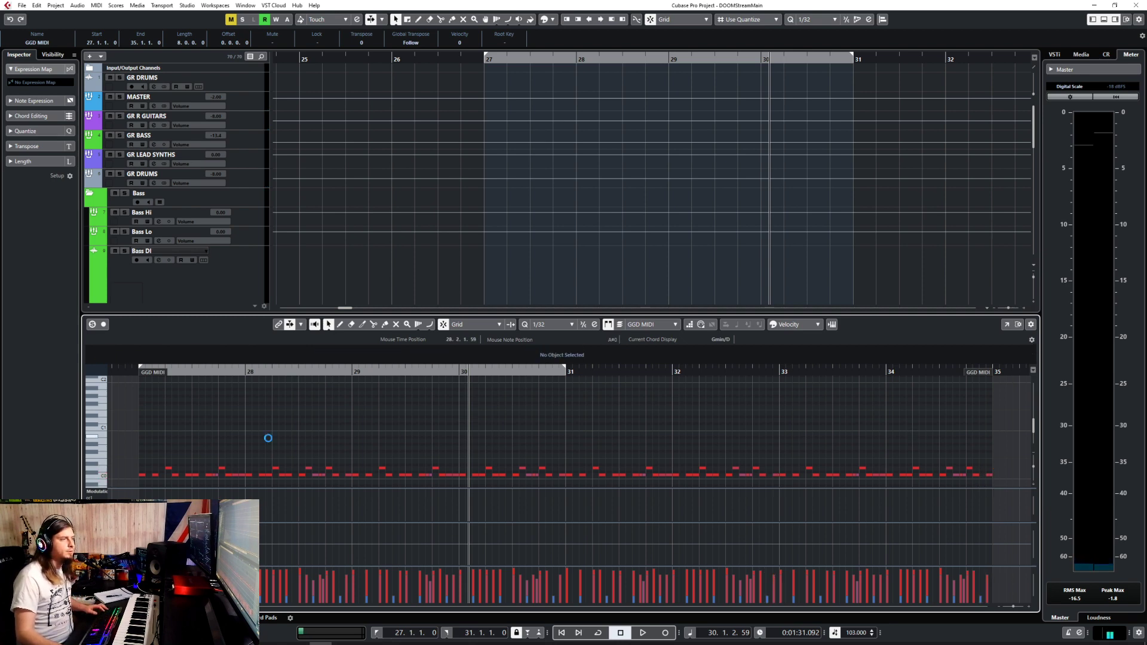
# Close the Key Editor and move the GGD MIDI drum part from bar 27 to bar 31.
pyautogui.press('Return')
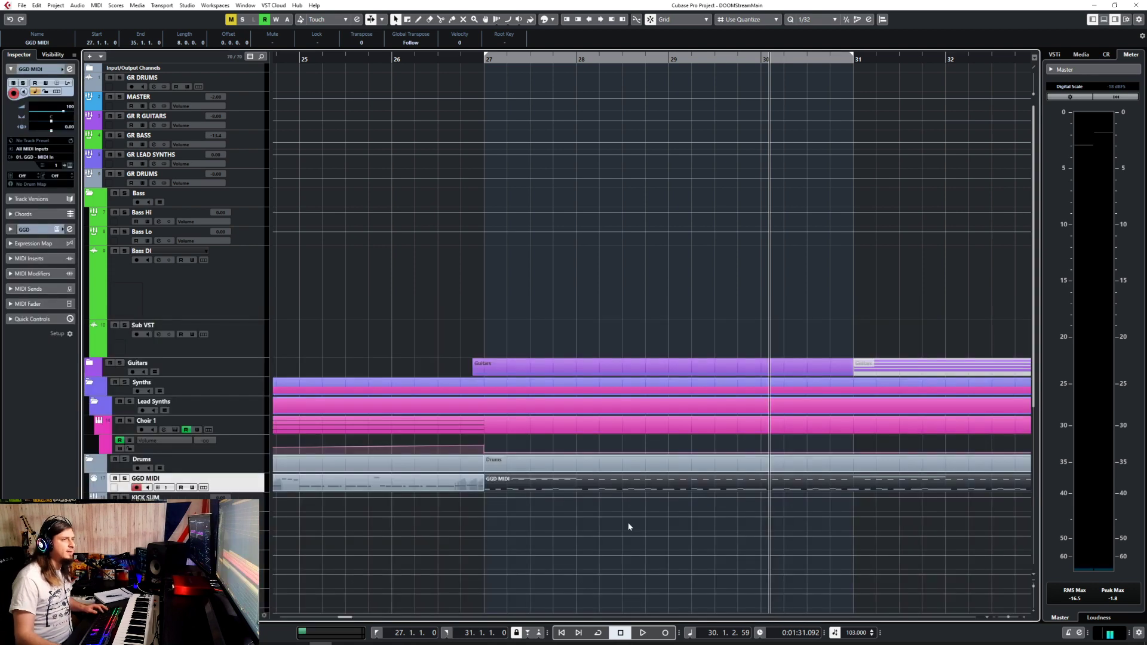
pyautogui.scroll(-3, 621, 514)
pyautogui.moveTo(595, 484); pyautogui.dragTo(761, 484)
# Set the project's quantize value to 1/1 and snap the drum part's start exactly to bar 31.
pyautogui.click(815, 22)
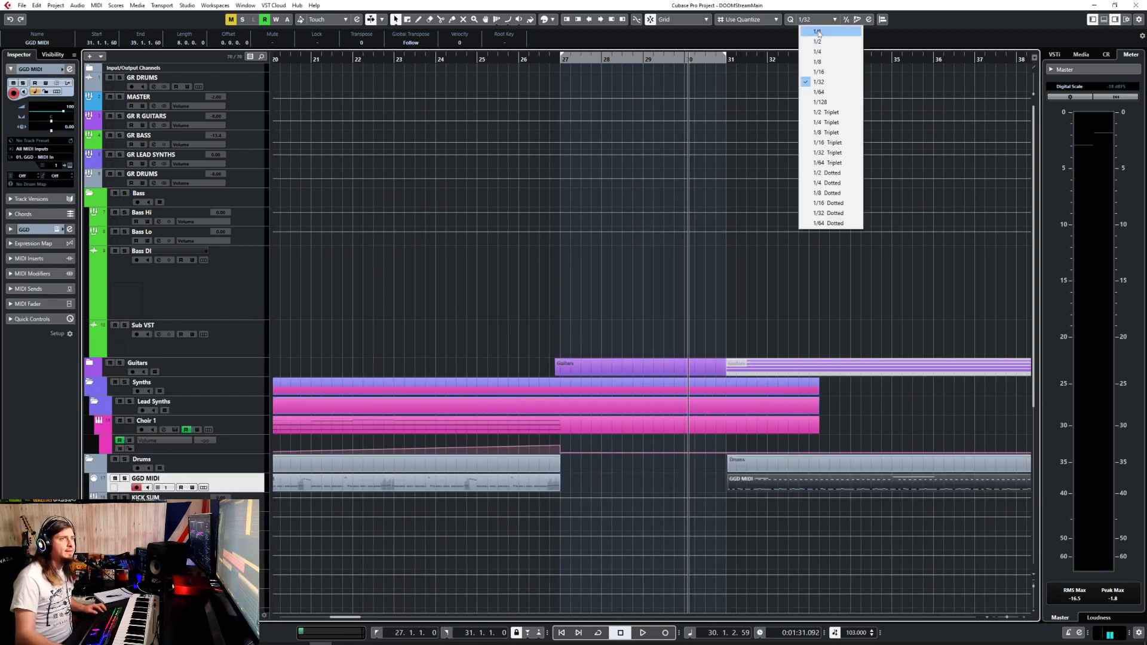
pyautogui.click(815, 32)
pyautogui.scroll(5, 794, 382)
pyautogui.moveTo(625, 481); pyautogui.dragTo(590, 490)
pyautogui.scroll(-4, 582, 408)
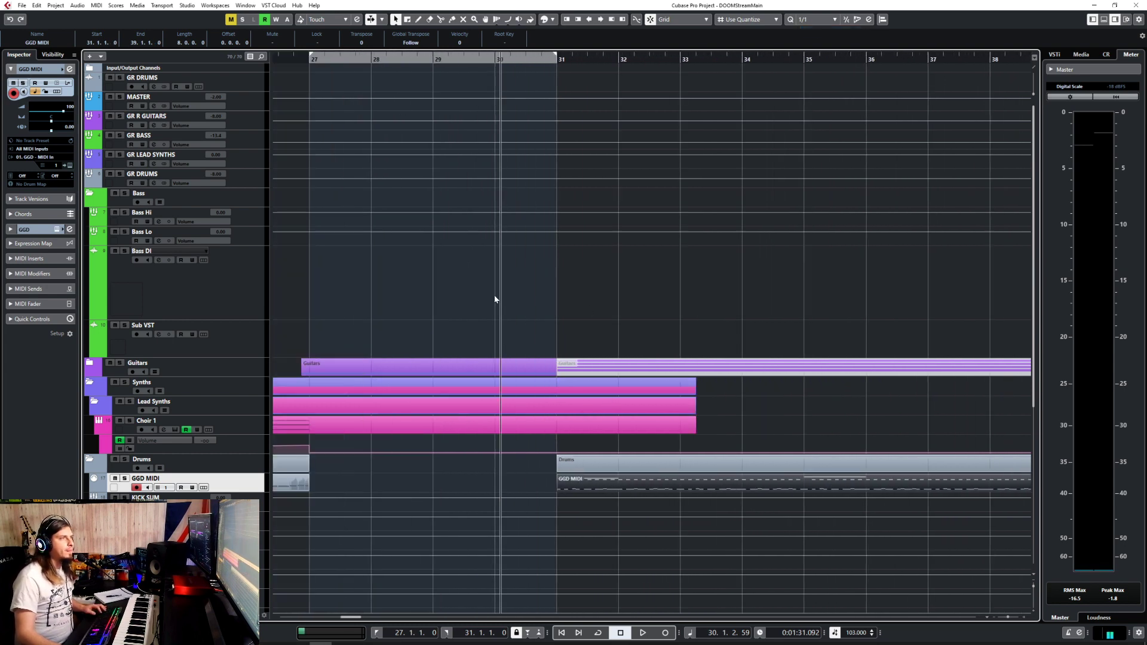
# Play the moved drum part together with the guitars in bar 31 and check the tracks.
pyautogui.scroll(-1, 495, 299)
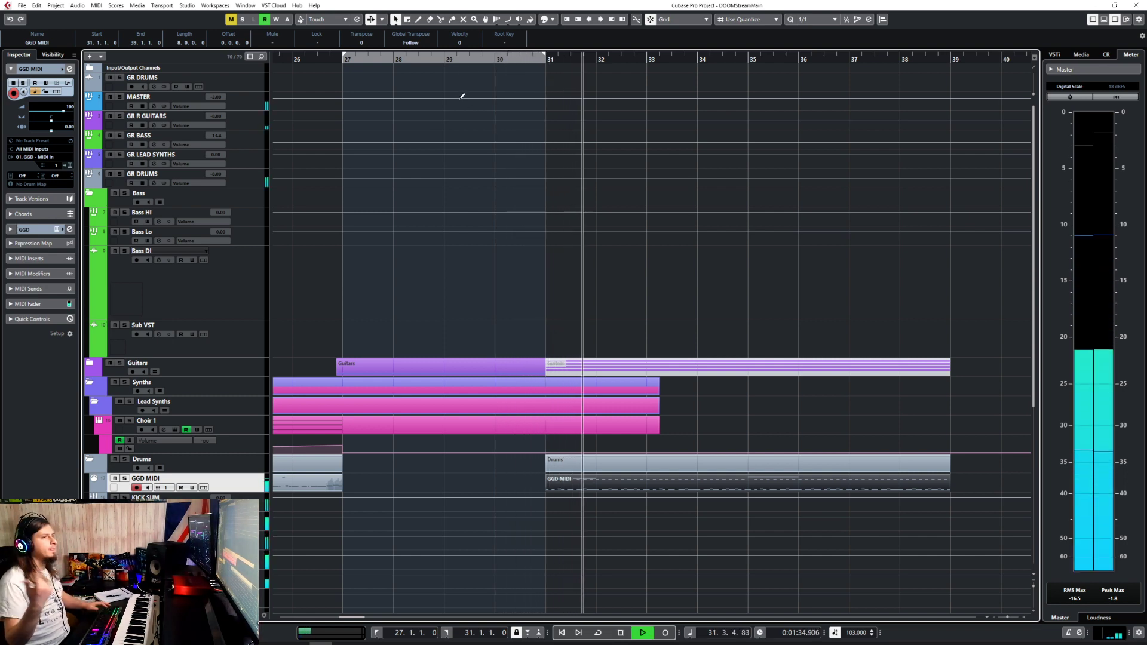
pyautogui.press('space')
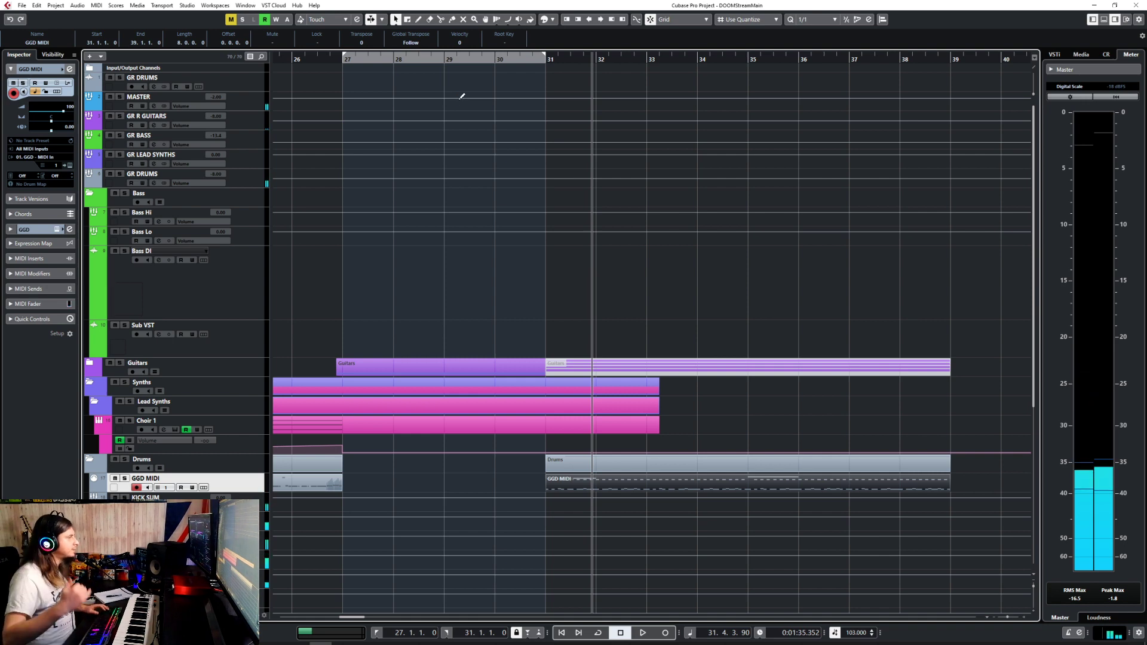
pyautogui.scroll(-5, 518, 249)
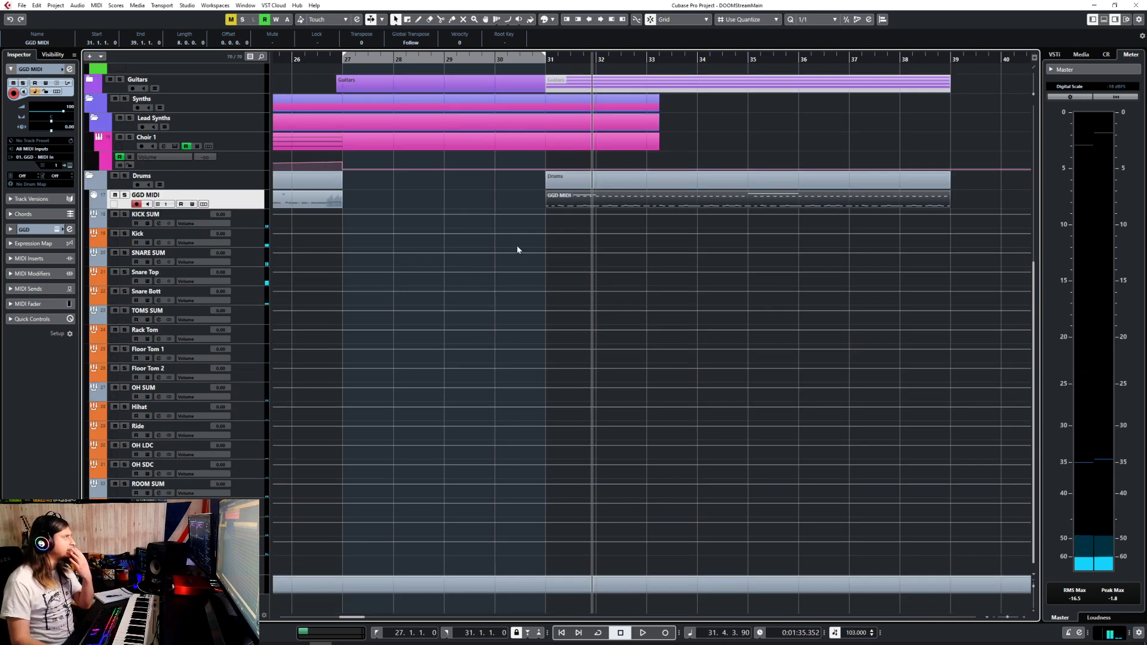
pyautogui.scroll(5, 518, 249)
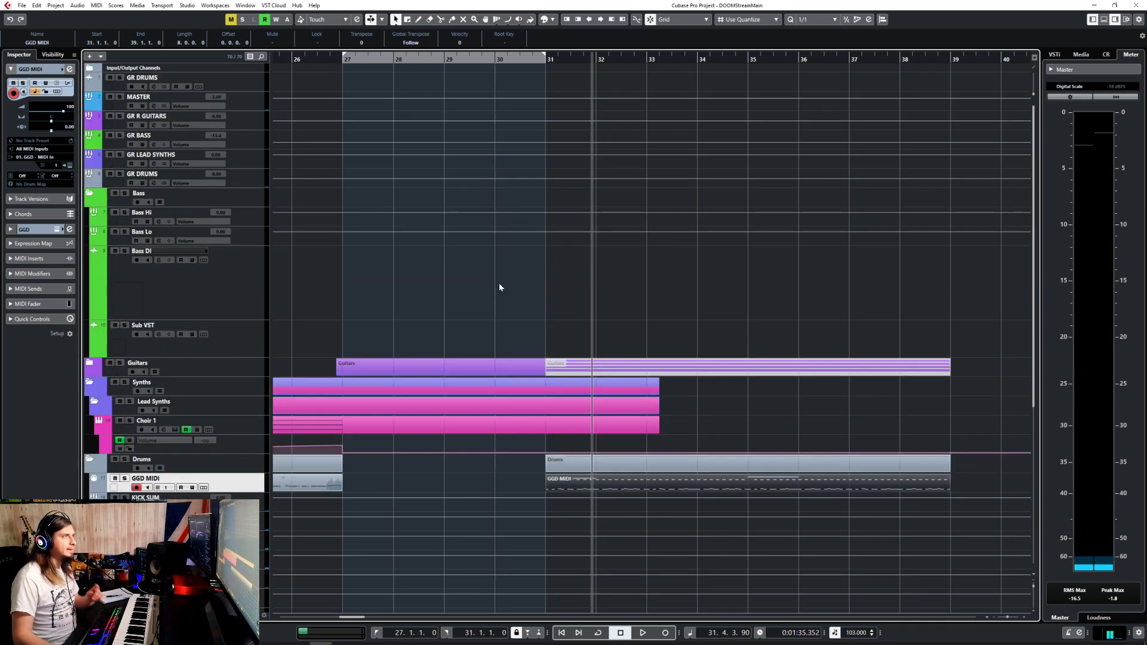
# Expand the Guitars folder and locate the bass and guitar recordings that begin at bar 79.
pyautogui.click(88, 364)
pyautogui.scroll(-2, 601, 430)
pyautogui.scroll(-3, 601, 431)
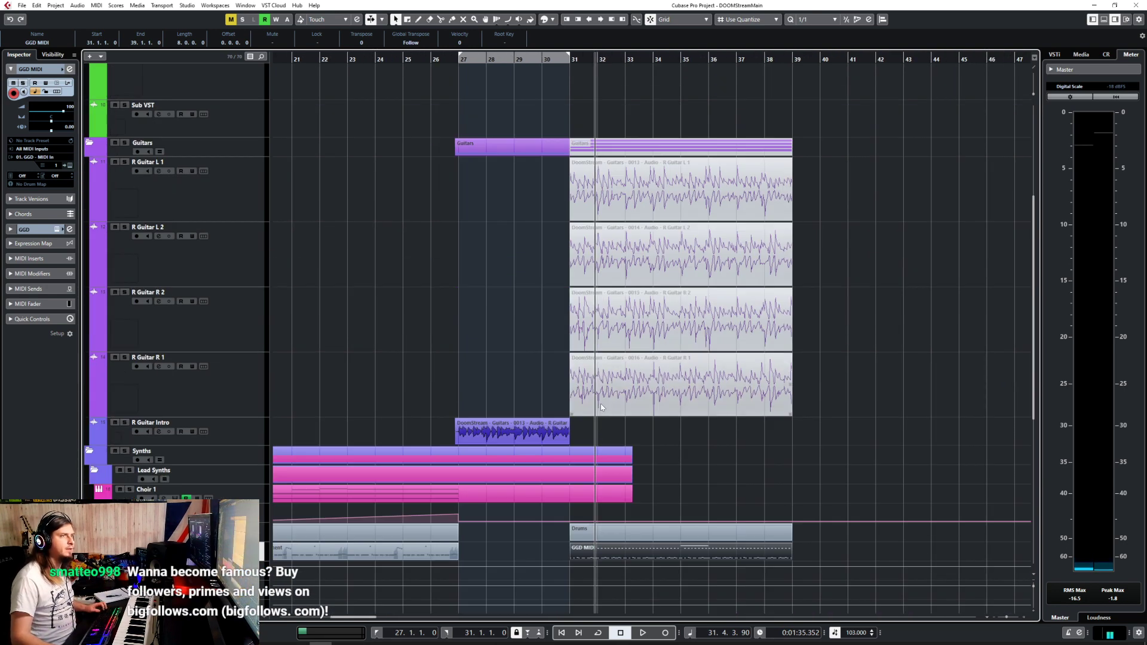
pyautogui.hscroll(10, 601, 406)
pyautogui.scroll(4, 600, 406)
pyautogui.hscroll(1, 601, 406)
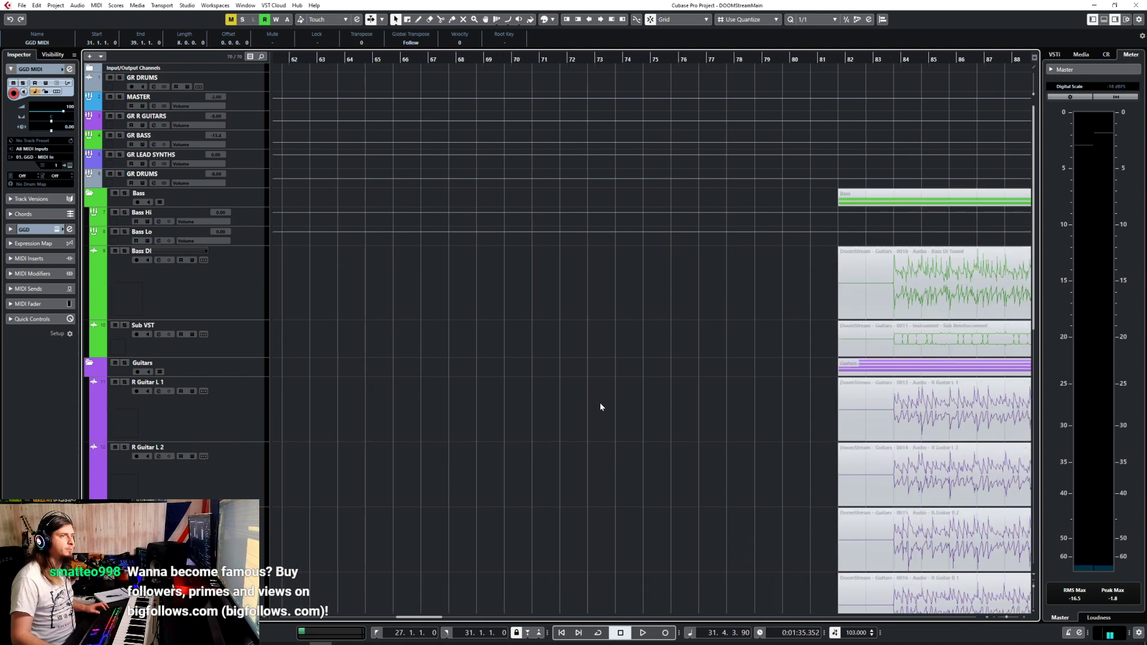
# Split the Bass DI and Sub VST recordings at bar 89 to copy the section from bar 79, and undo the split.
pyautogui.hscroll(2, 601, 407)
pyautogui.rightClick(638, 312)
pyautogui.click(682, 310)
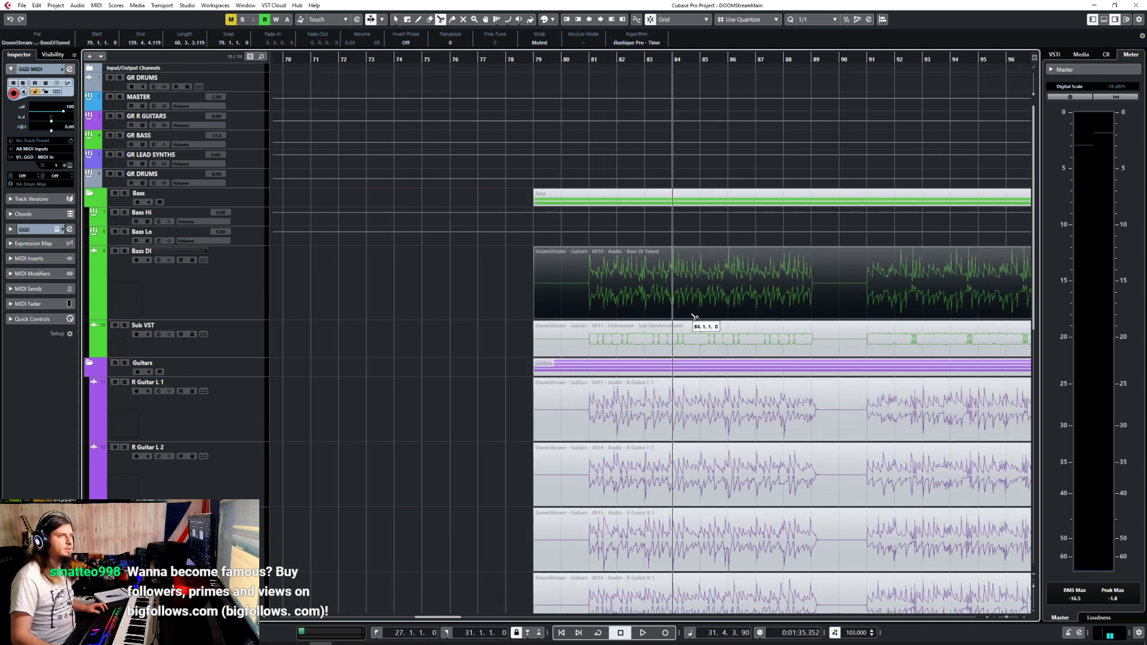
pyautogui.click(809, 302)
pyautogui.press('1')
pyautogui.click(762, 302)
pyautogui.keyDown('shift'); pyautogui.click(745, 339); pyautogui.keyUp('shift')
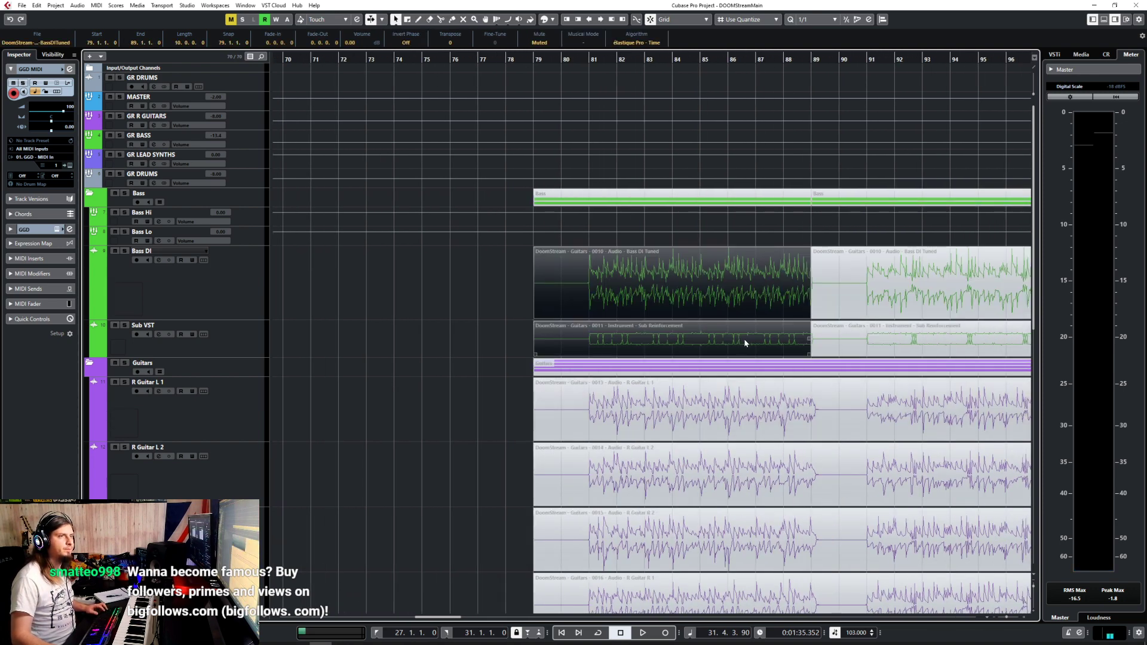
pyautogui.hotkey('ctrl', 'z')
pyautogui.hotkey('ctrl', 'z')
# Paste the copied bass section at bar 30, starting on the Bass DI track, and move it one bar earlier to bar 29.
pyautogui.hscroll(-10, 676, 356)
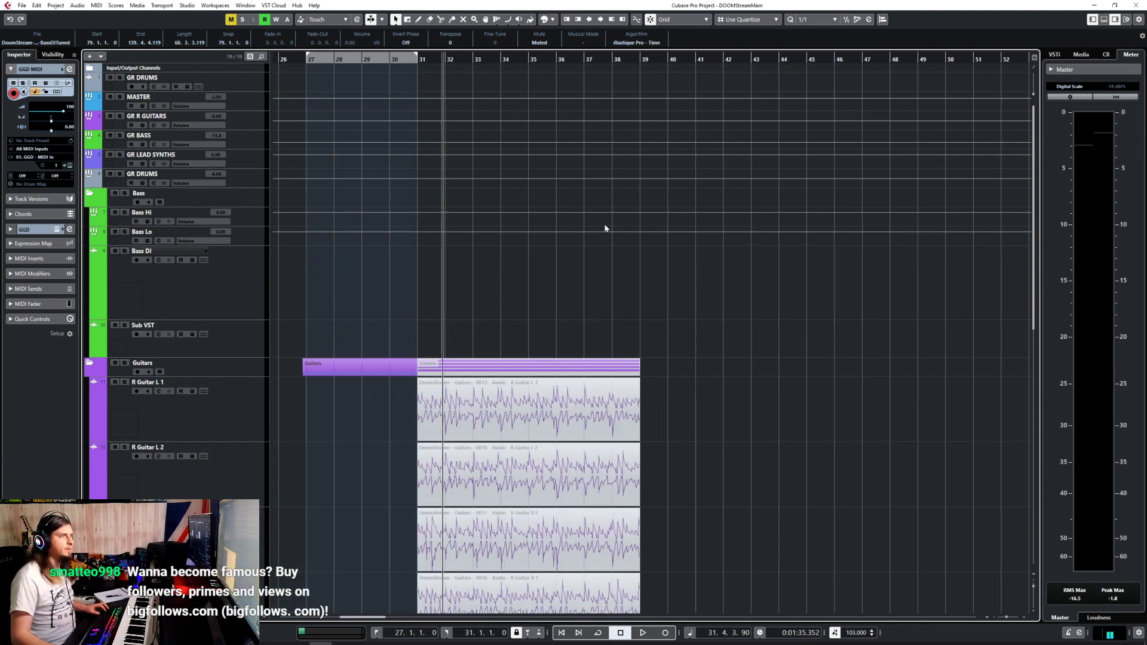
pyautogui.click(421, 59)
pyautogui.click(390, 59)
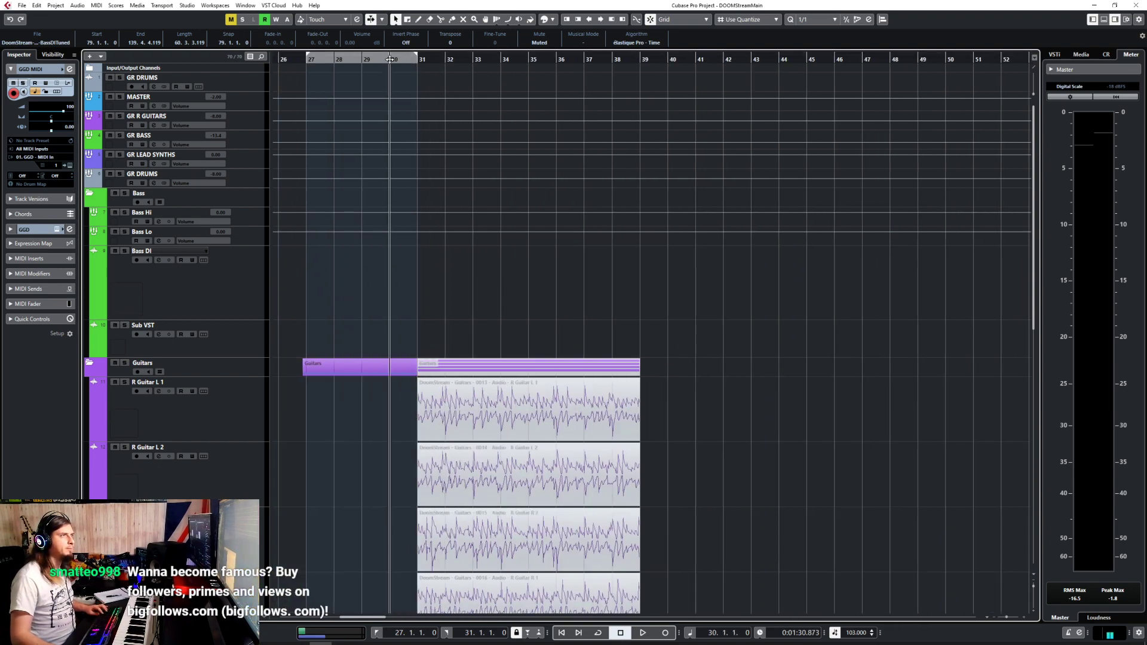
pyautogui.click(240, 273)
pyautogui.hotkey('ctrl', 'v')
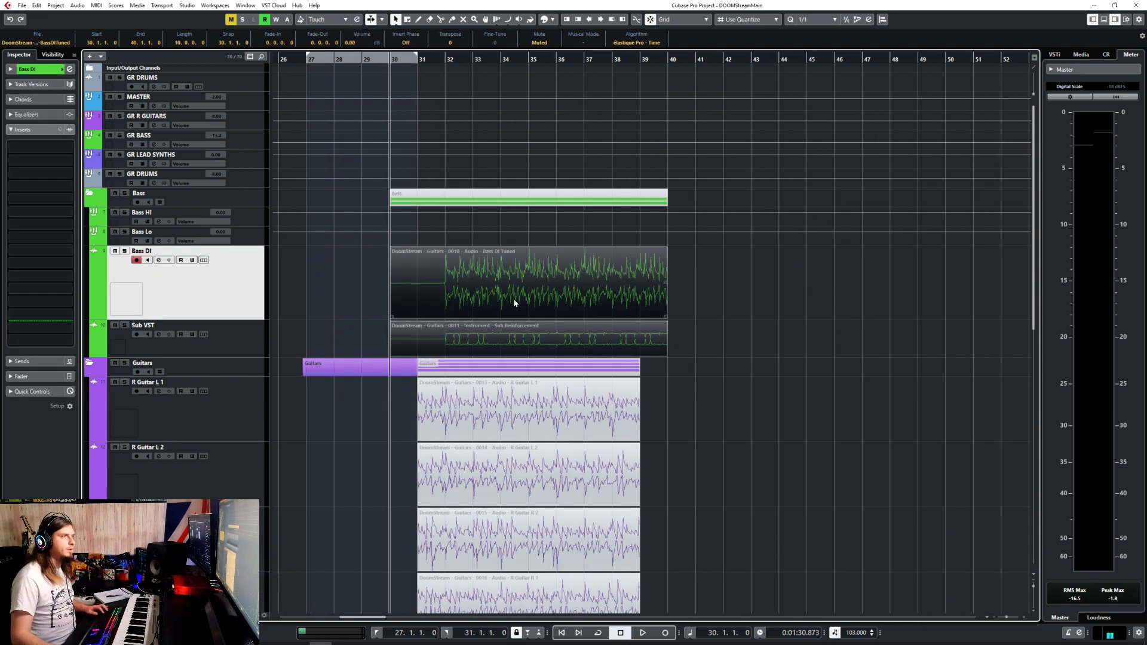
pyautogui.moveTo(514, 303); pyautogui.dragTo(486, 303)
# Extend the four rhythm guitar clips back to bar 30 and trim the Bass DI and Sub VST clips to the same start.
pyautogui.scroll(-3, 533, 332)
pyautogui.moveTo(369, 198); pyautogui.dragTo(391, 413)
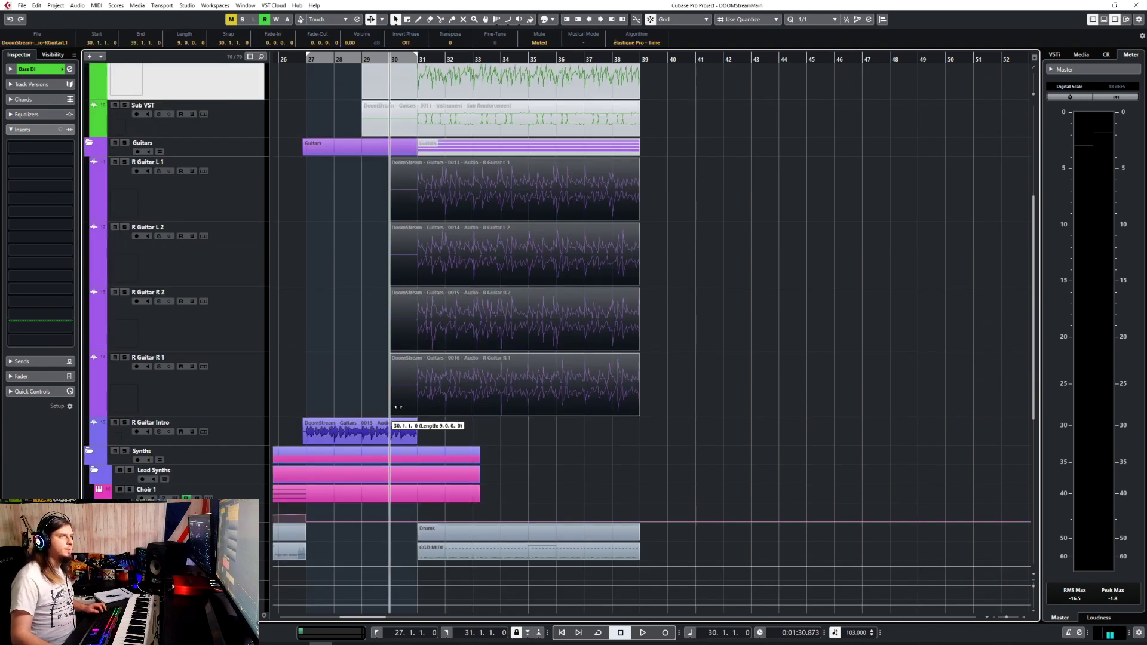
pyautogui.scroll(3, 350, 235)
pyautogui.moveTo(350, 234); pyautogui.dragTo(392, 353)
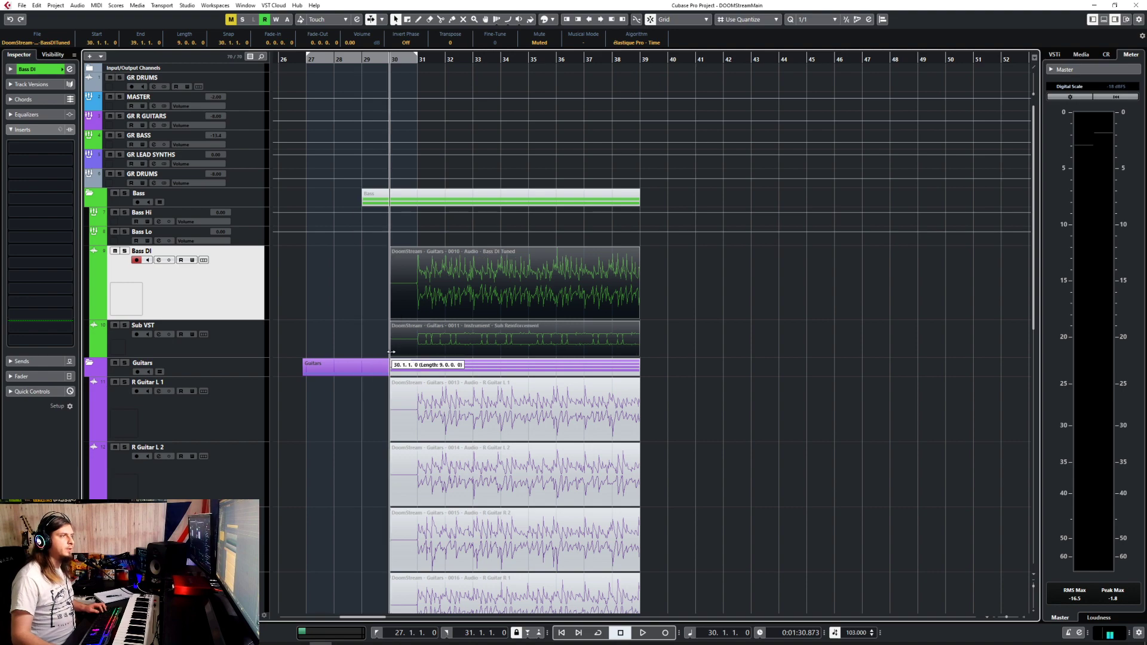
pyautogui.scroll(-3, 356, 417)
pyautogui.scroll(3, 355, 405)
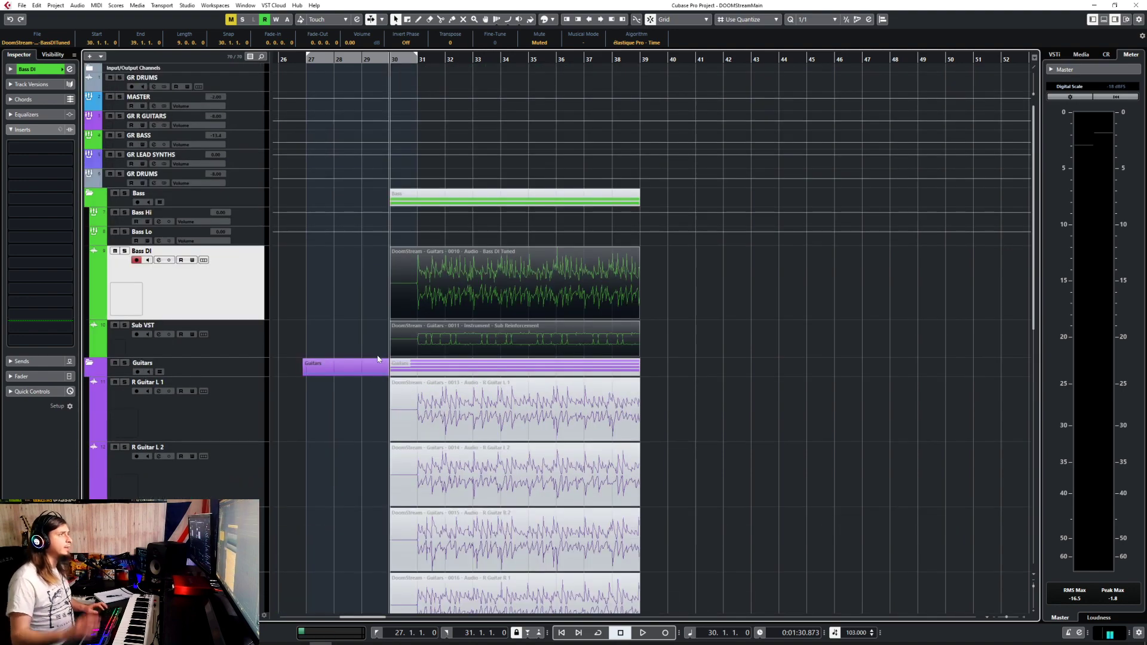
# Select the MASTER channel, open the MixConsole to view its routing and inserts, and close it.
pyautogui.click(242, 98)
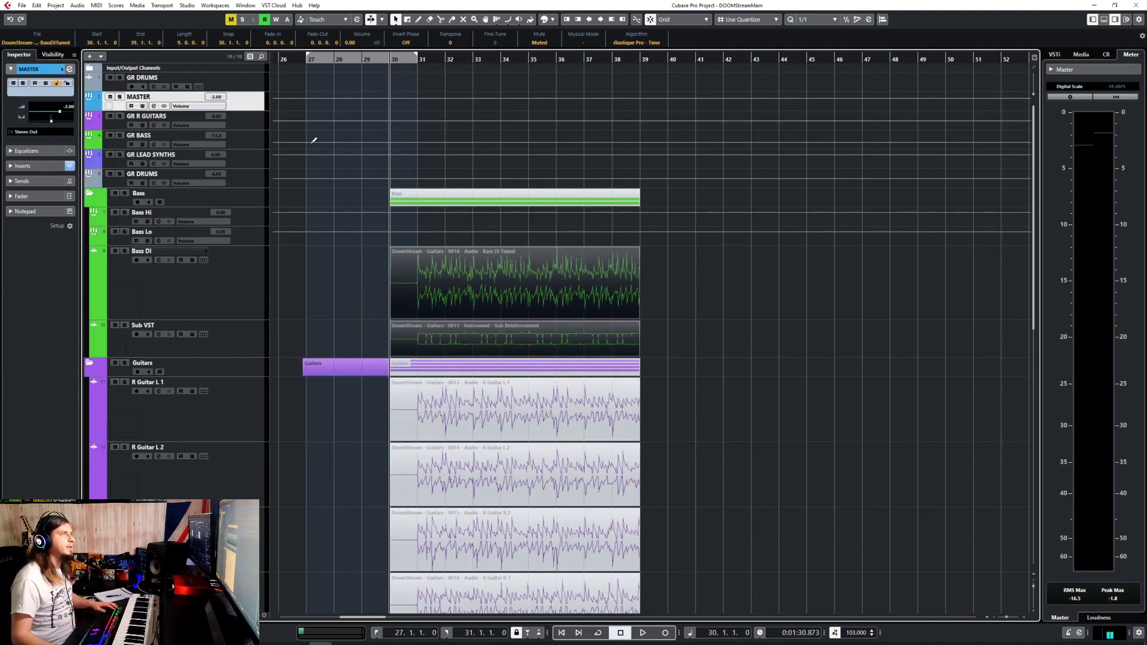
pyautogui.press('F3')
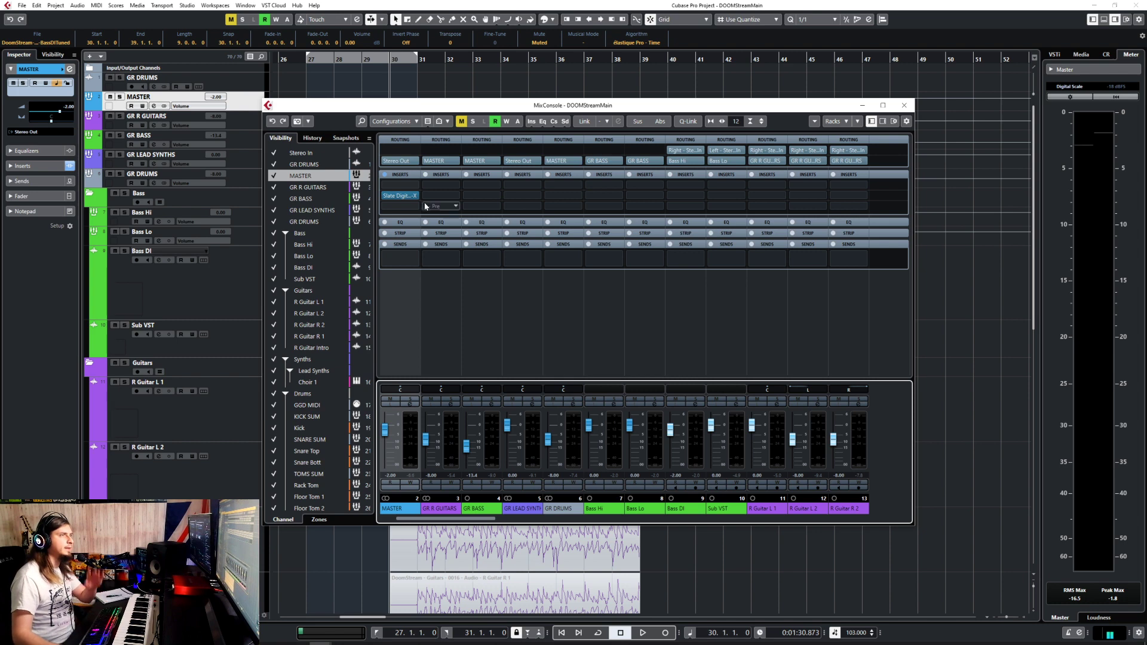
pyautogui.click(905, 106)
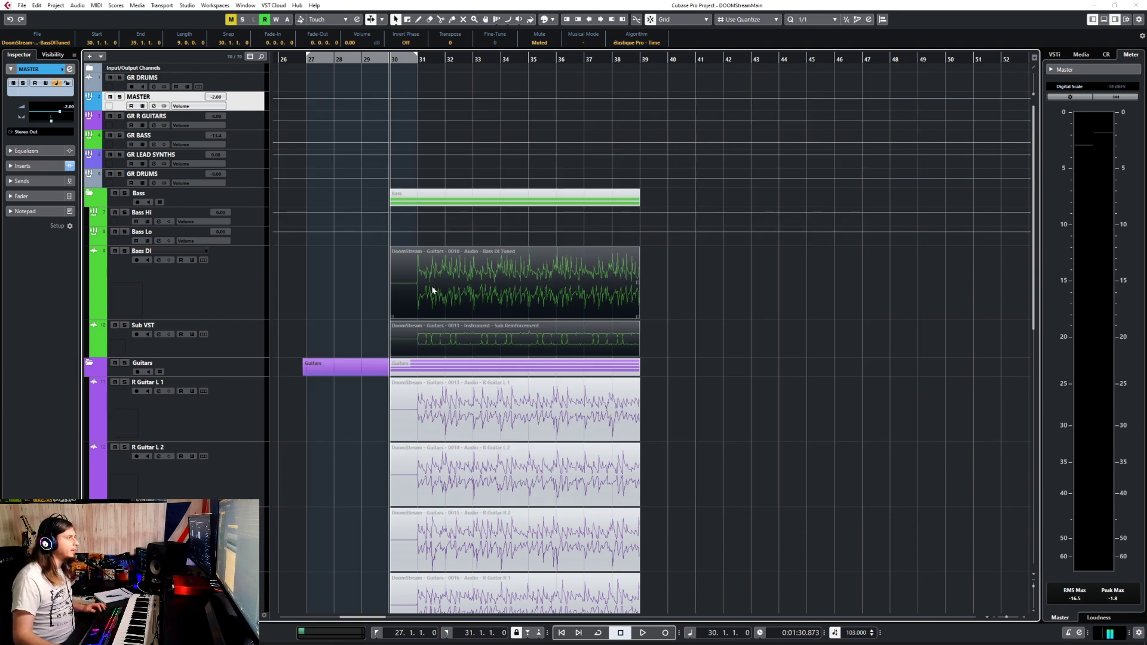
# Select the GGD MIDI track and deselect the bass clips.
pyautogui.scroll(-6, 394, 299)
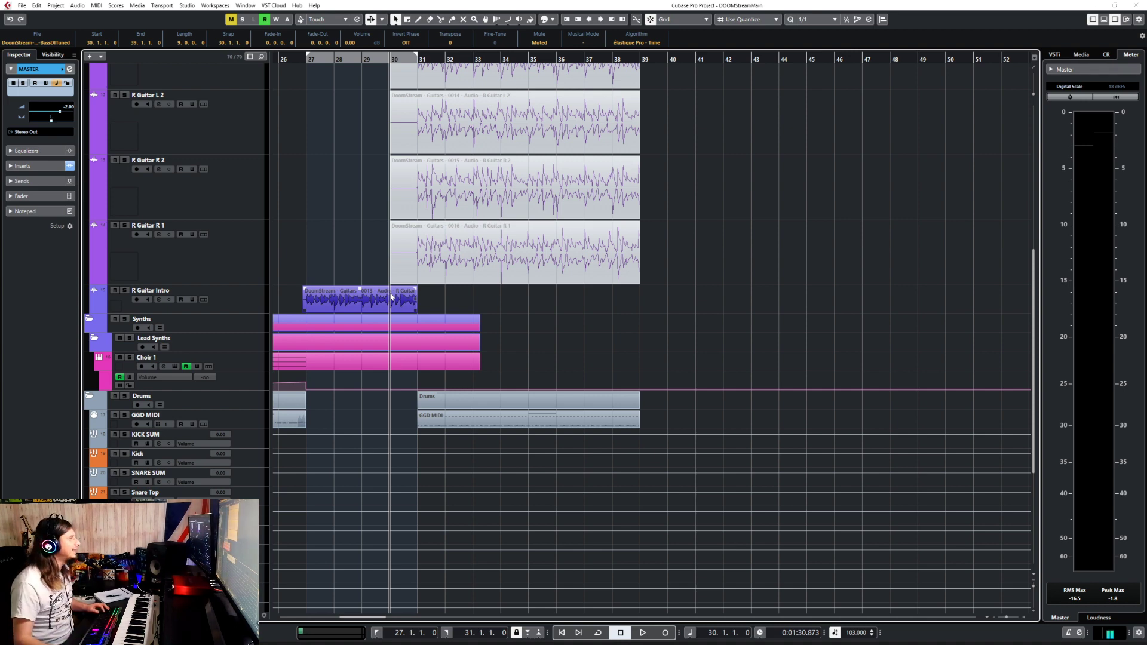
pyautogui.scroll(-4, 437, 349)
pyautogui.scroll(2, 436, 351)
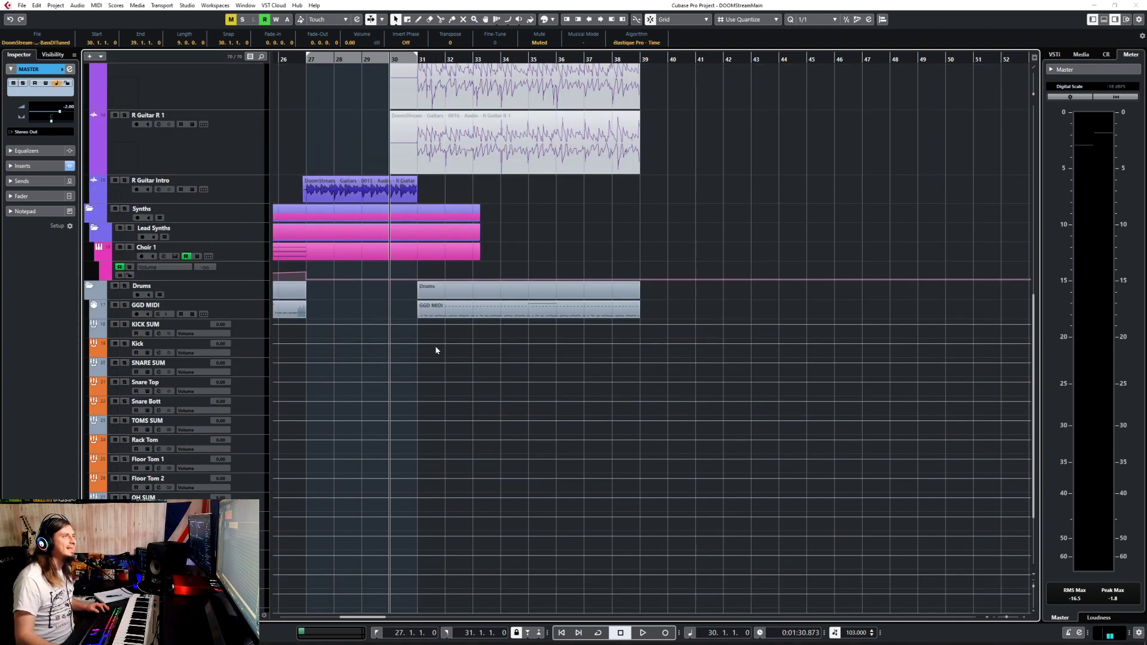
pyautogui.click(245, 317)
pyautogui.scroll(7, 397, 356)
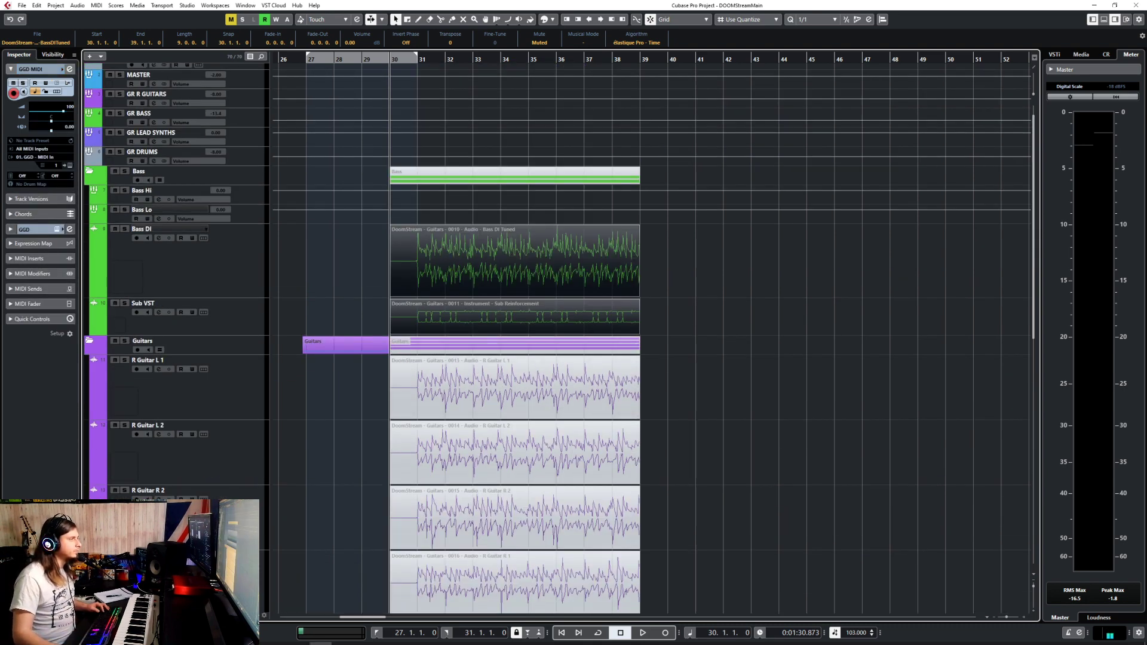
pyautogui.click(704, 375)
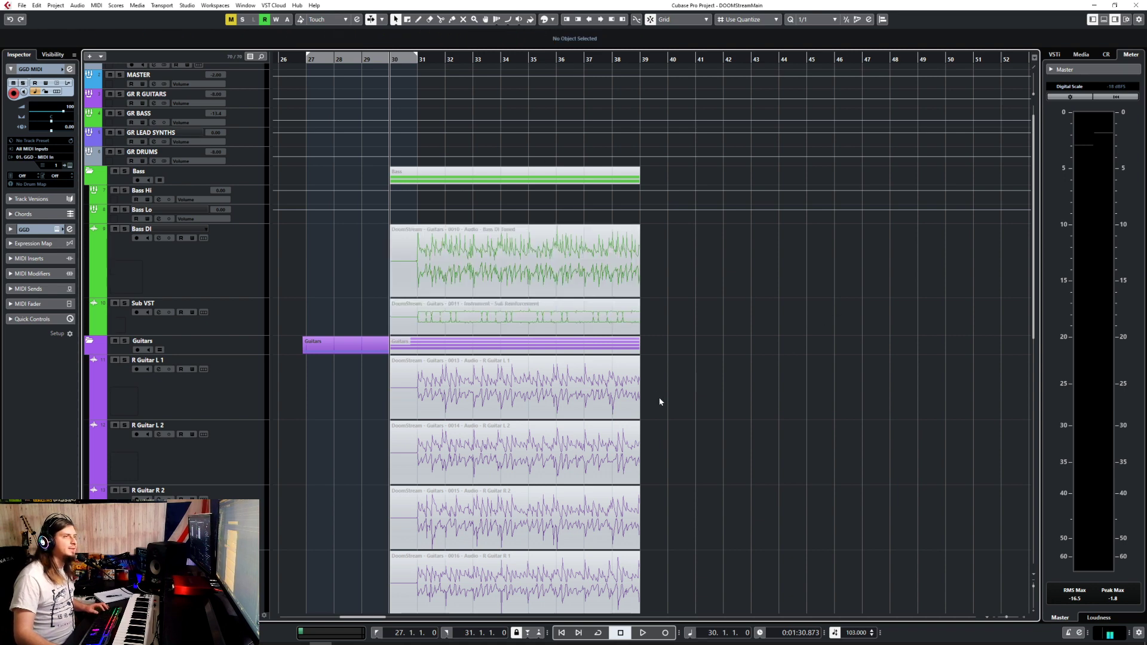
# Select the KICK SUM track in the Drums folder and switch its solo on and back off.
pyautogui.scroll(-7, 659, 400)
pyautogui.scroll(-2, 656, 401)
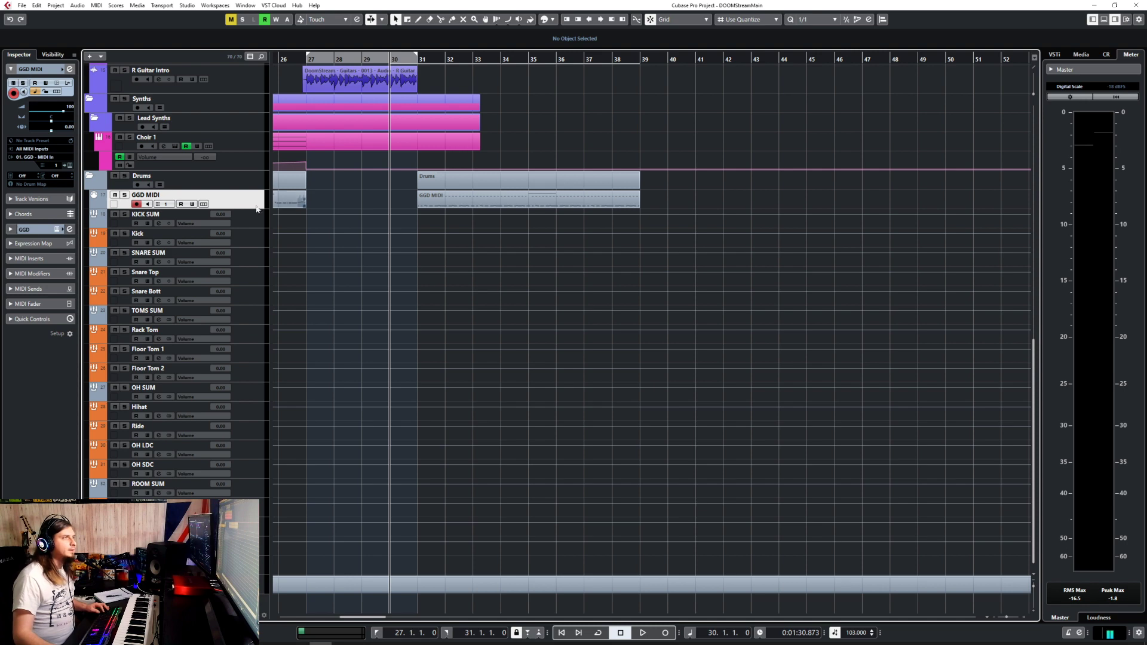
pyautogui.click(266, 225)
pyautogui.press('s')
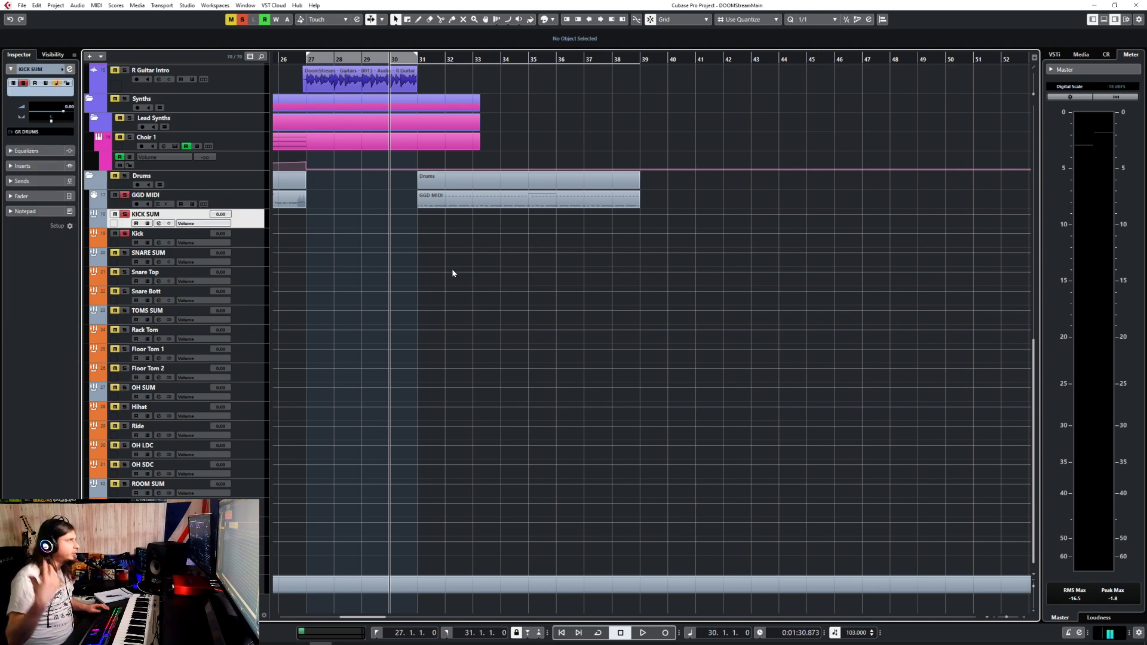
pyautogui.scroll(10, 193, 88)
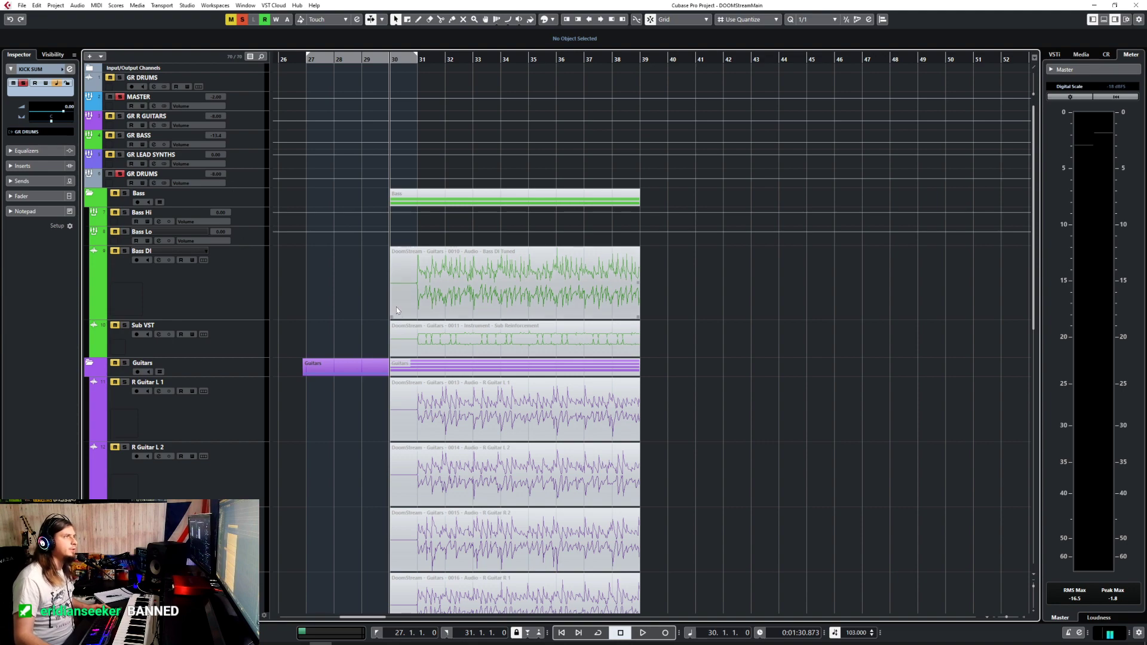
pyautogui.press('s')
# Insert the Frequency EQ in the first insert slot of the KICK SUM channel in the MixConsole.
pyautogui.press('F3')
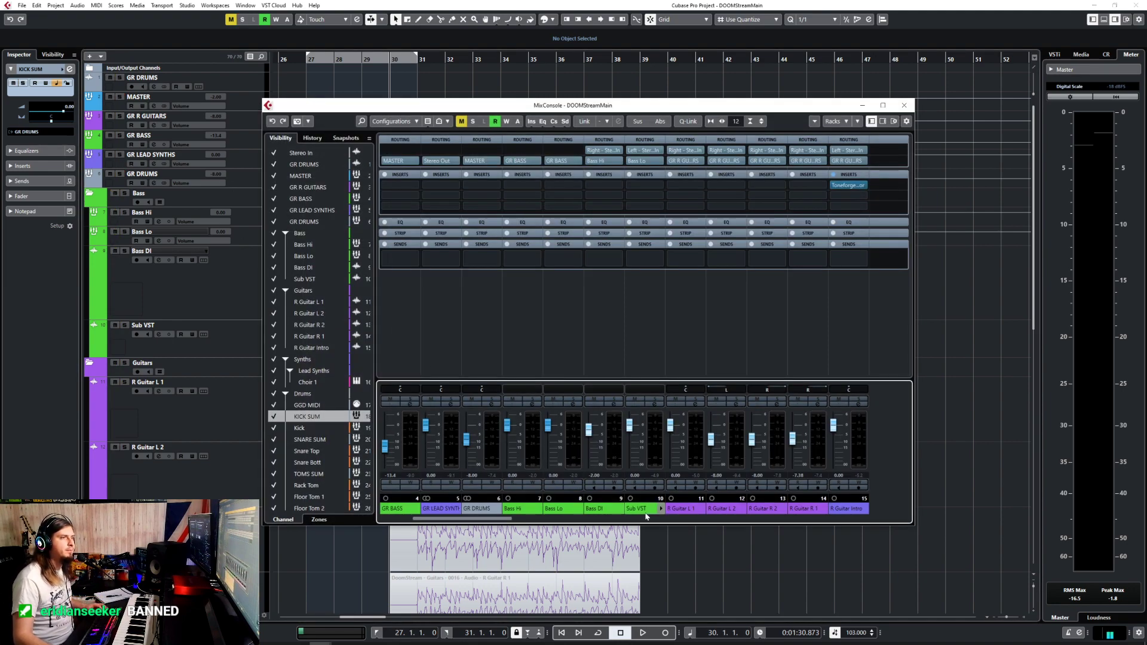
pyautogui.moveTo(465, 519); pyautogui.dragTo(549, 519)
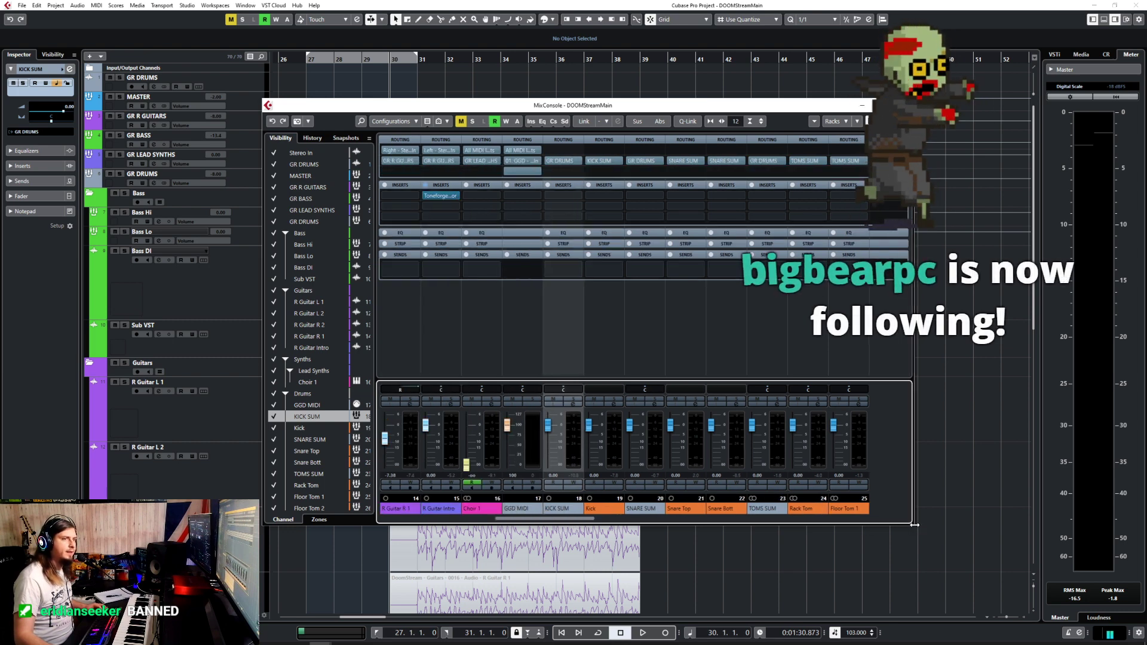
pyautogui.moveTo(914, 526)
pyautogui.mouseDown()
pyautogui.moveTo(915, 584)
pyautogui.moveTo(914, 535)
pyautogui.mouseUp()
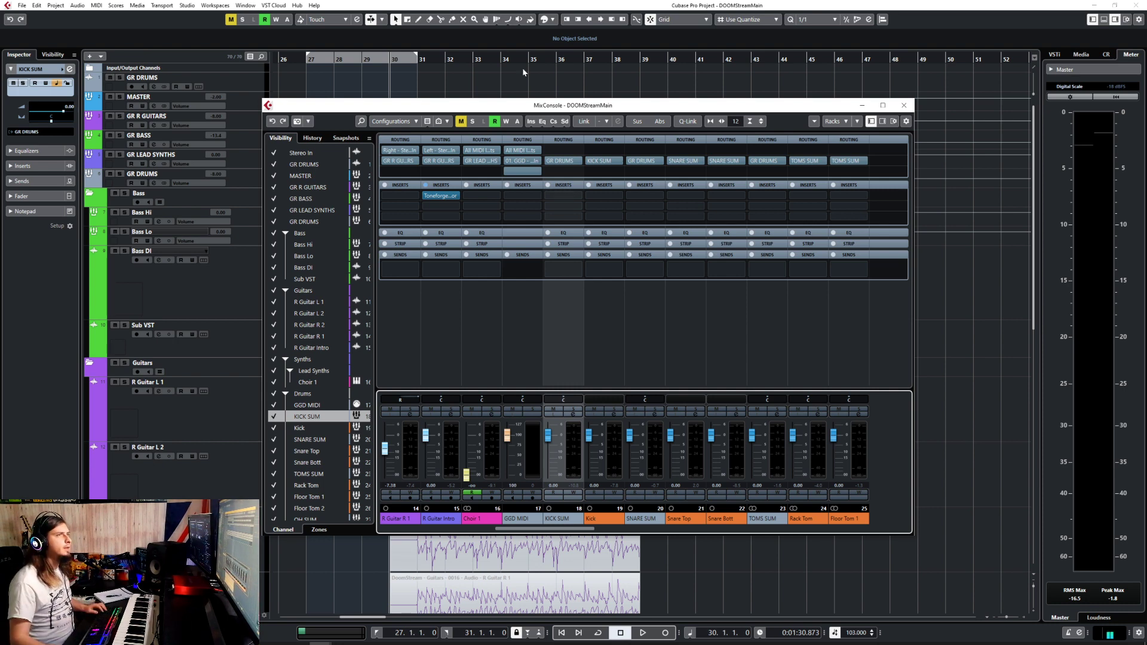
pyautogui.click(574, 201)
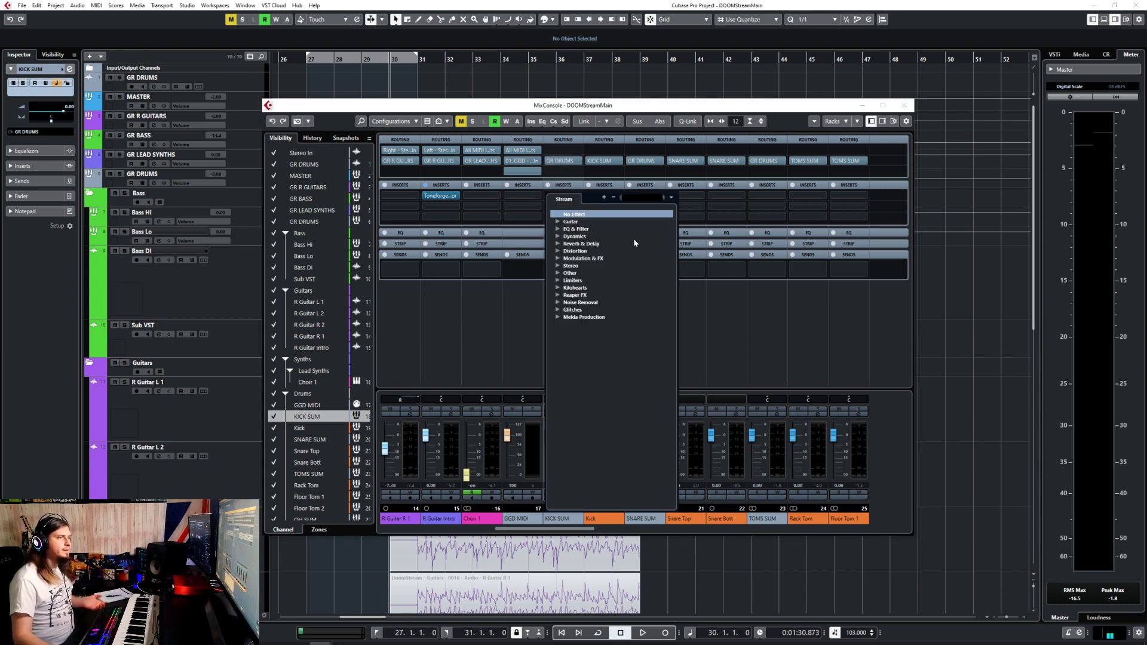
pyautogui.write('freq')
pyautogui.press('Return')
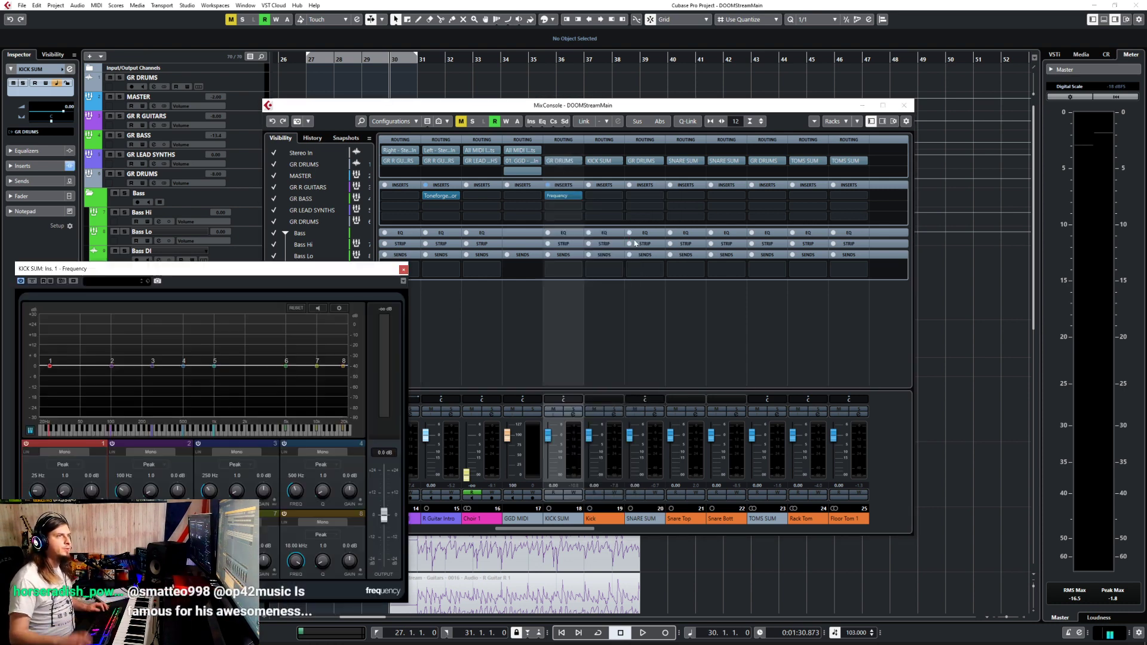
# Solo the KICK SUM channel, reposition the MixConsole and Frequency windows, and close the MixConsole.
pyautogui.click(572, 410)
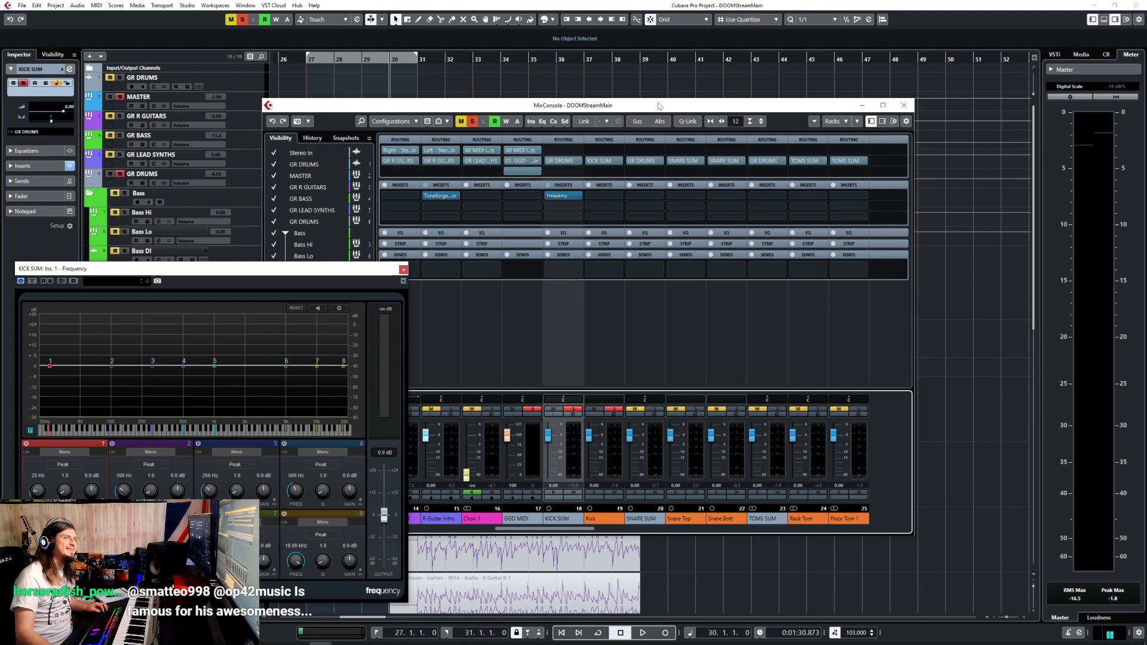
pyautogui.moveTo(658, 106); pyautogui.dragTo(829, 66)
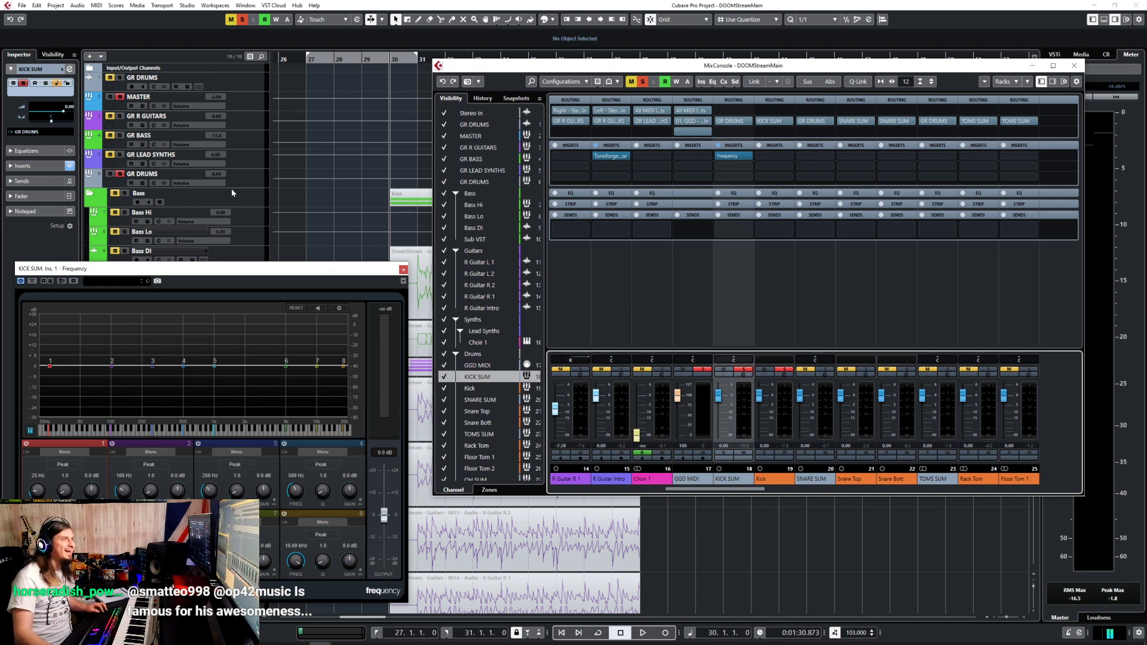
pyautogui.moveTo(265, 268); pyautogui.dragTo(275, 269)
pyautogui.press('F3')
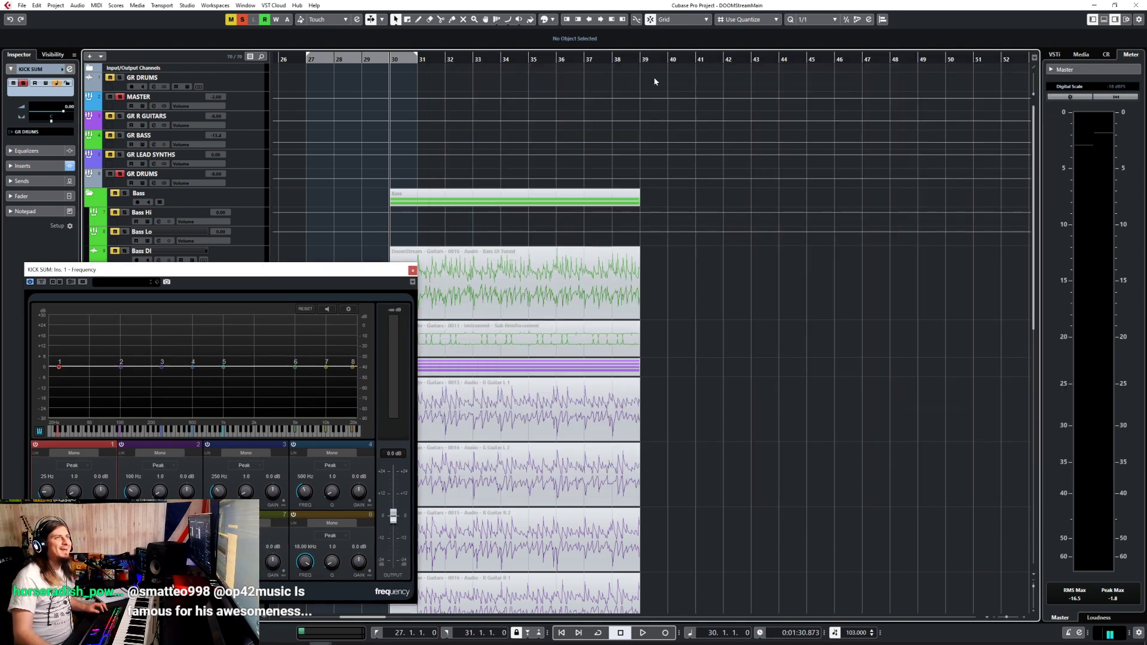
# Set an active playback cycle from bar 31 to bar 39 and place the project cursor at bar 31.
pyautogui.press('space')
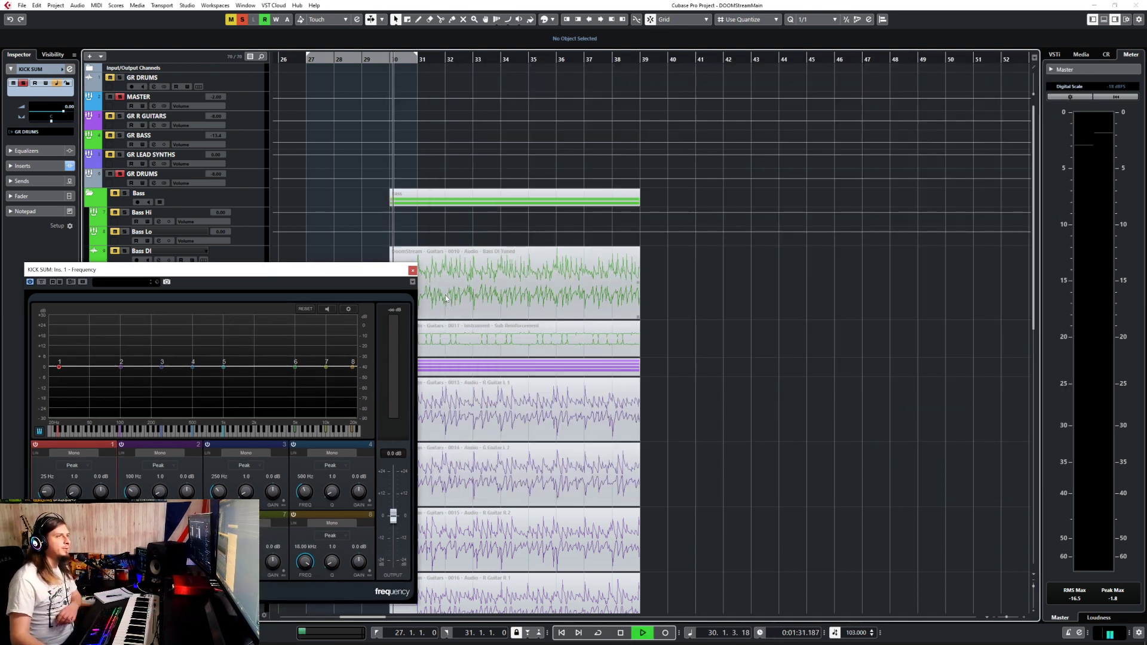
pyautogui.press('space')
pyautogui.scroll(-10, 619, 522)
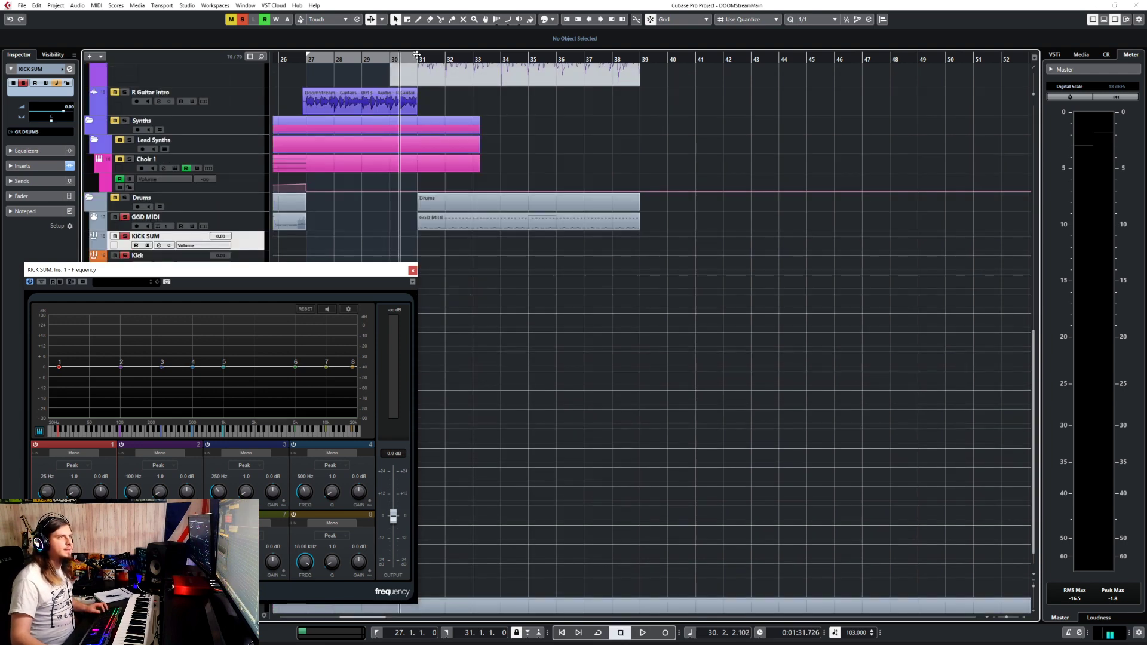
pyautogui.moveTo(417, 57); pyautogui.dragTo(639, 58)
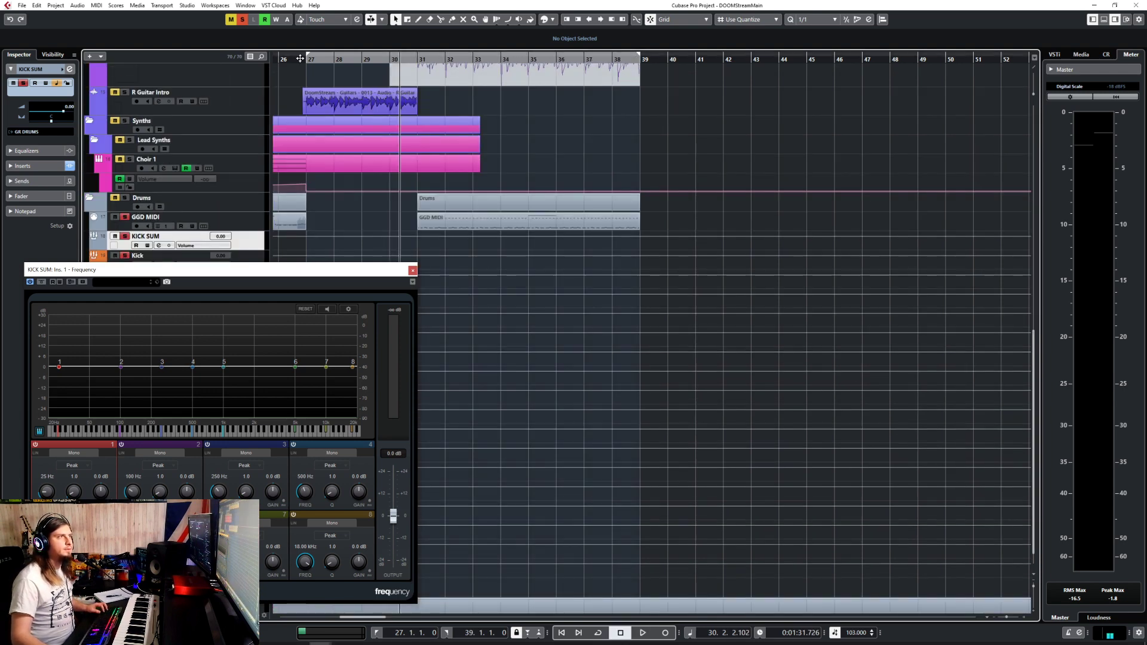
pyautogui.click(598, 633)
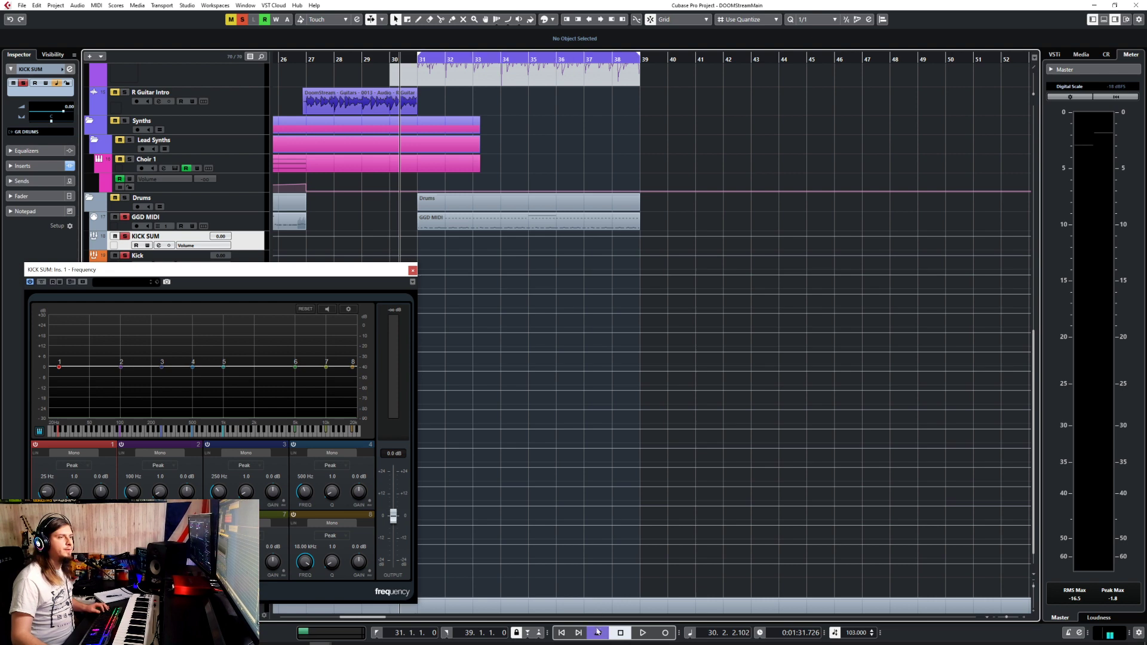
pyautogui.click(416, 57)
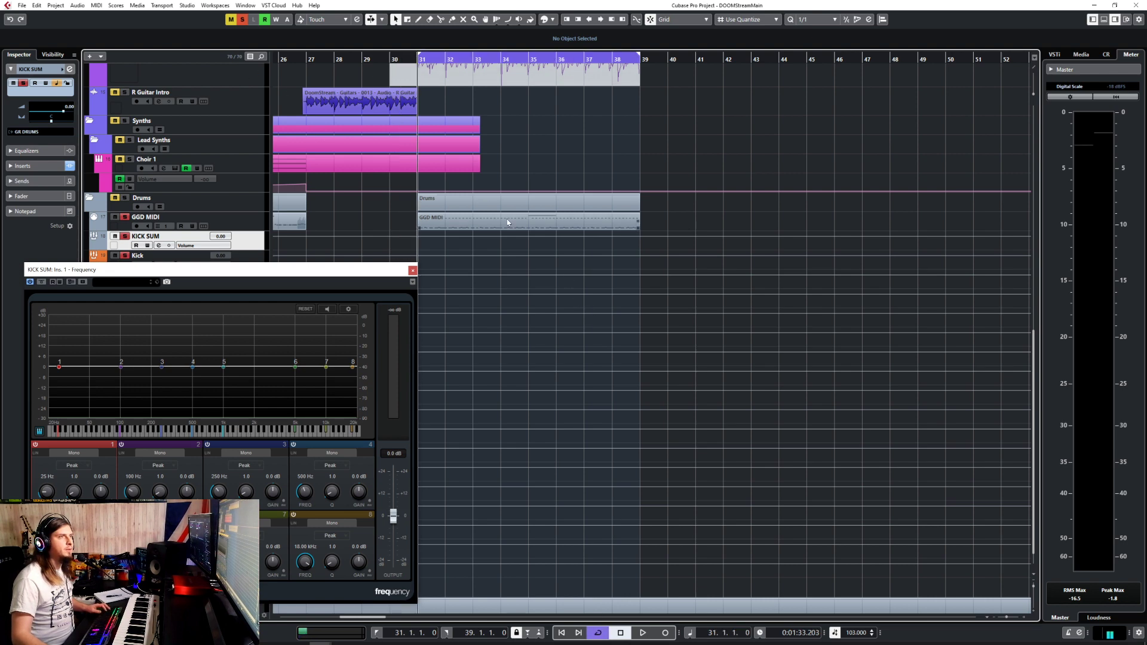
# Play the looped section with the kick soloed and move the Frequency window clear of the track list.
pyautogui.scroll(4, 508, 222)
pyautogui.scroll(-1, 538, 299)
pyautogui.press('space')
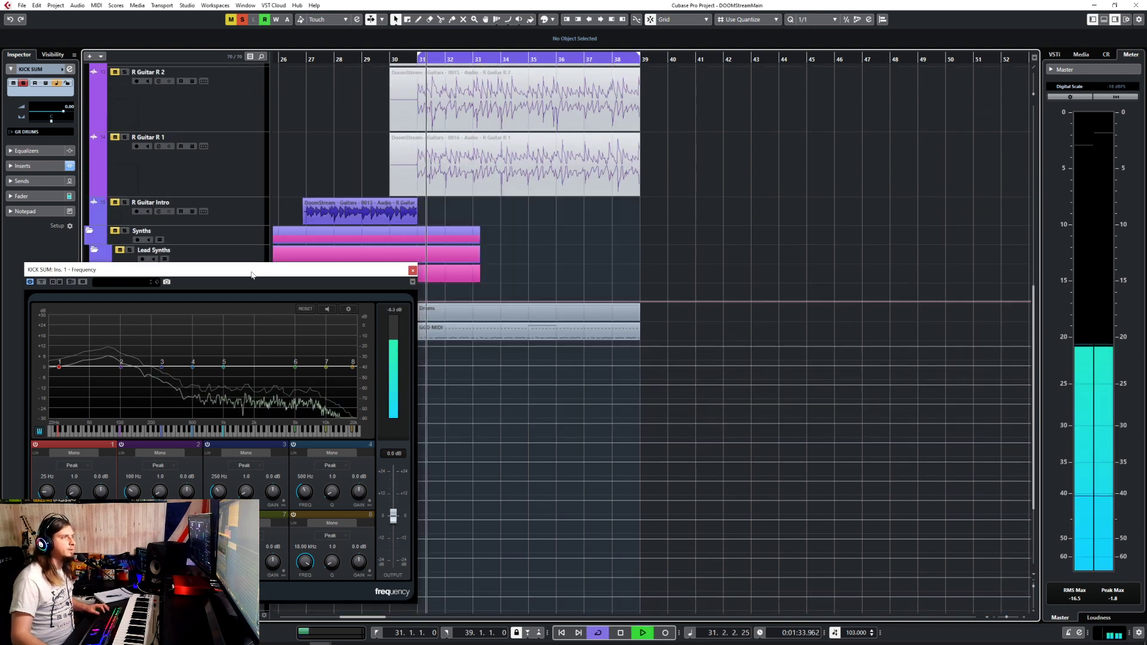
pyautogui.moveTo(251, 275); pyautogui.dragTo(335, 272)
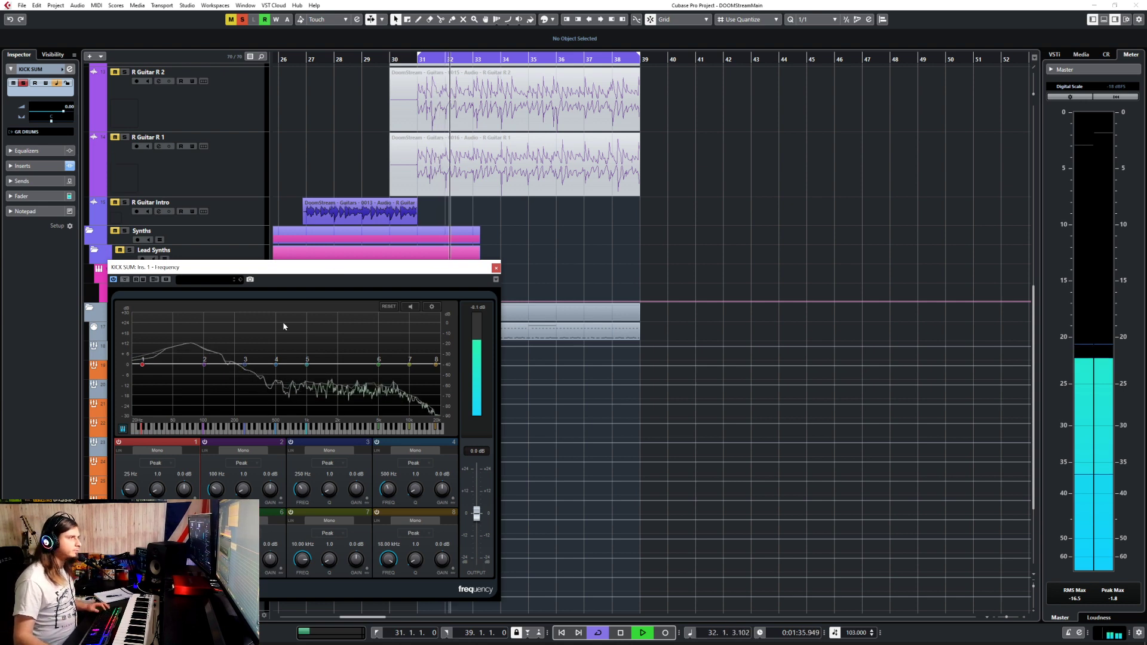
pyautogui.moveTo(197, 267); pyautogui.dragTo(442, 266)
# Open the GGD instrument from the GGD MIDI track and swap the kick drum for the Yamaha Recording Custom Birch kick.
pyautogui.click(243, 336)
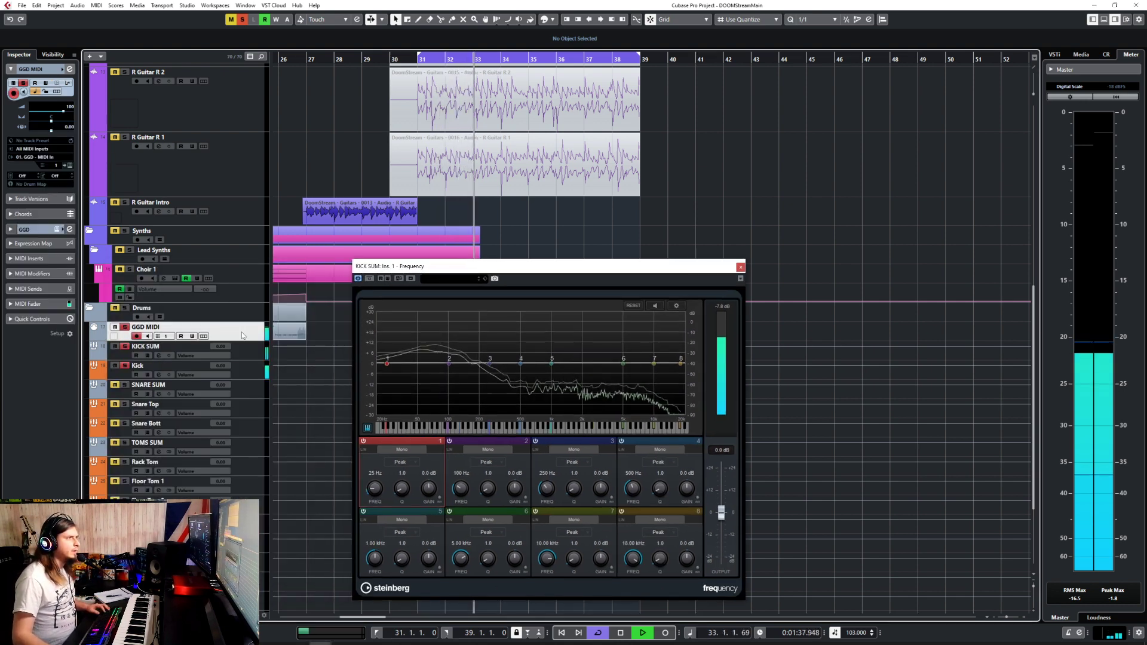
pyautogui.click(70, 167)
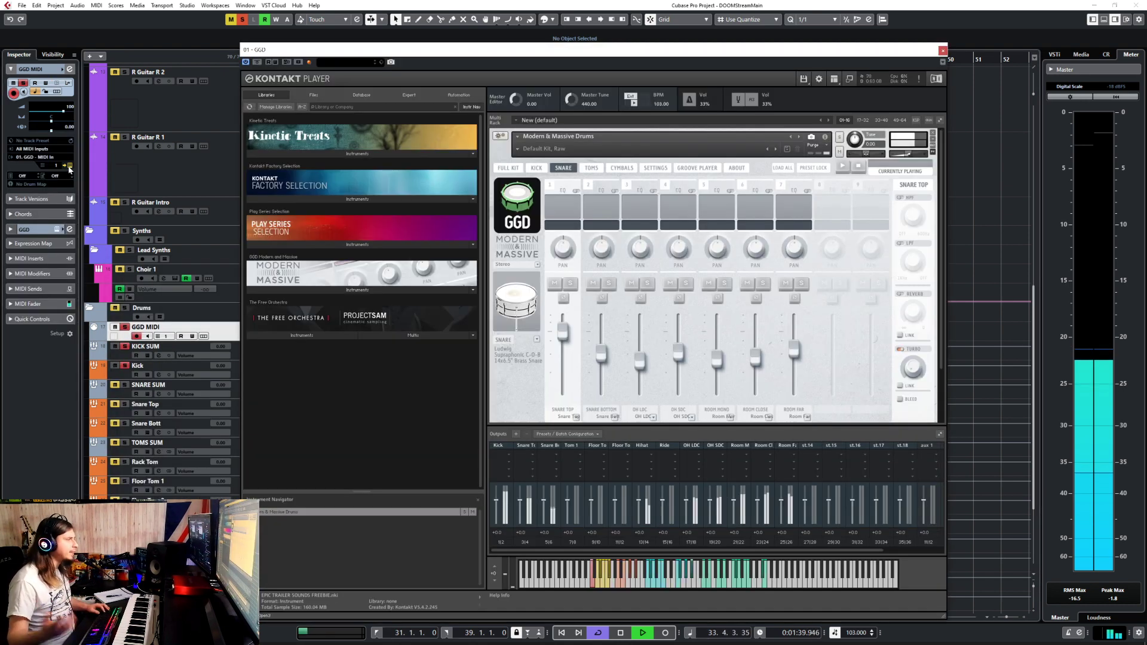
pyautogui.click(538, 167)
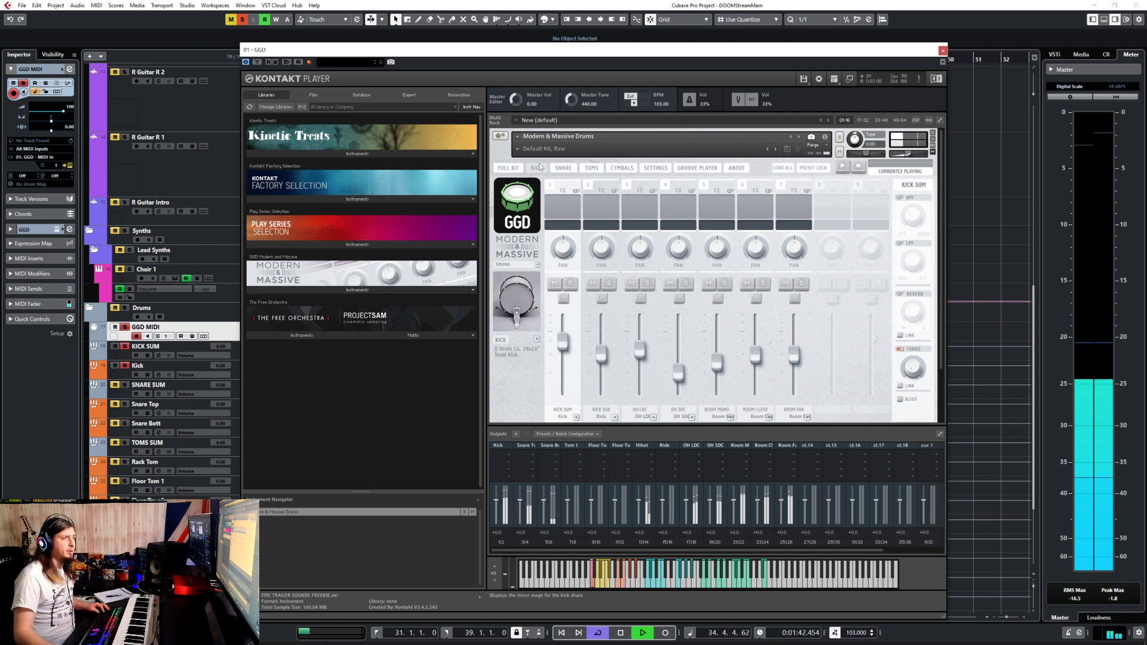
pyautogui.click(536, 340)
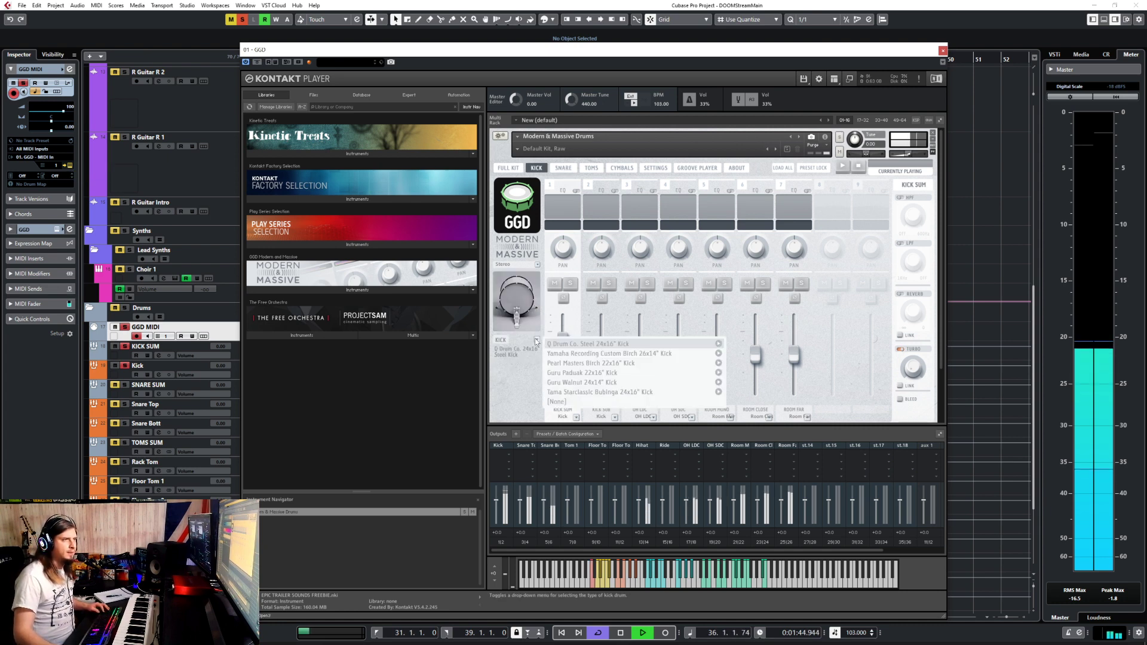
pyautogui.click(570, 355)
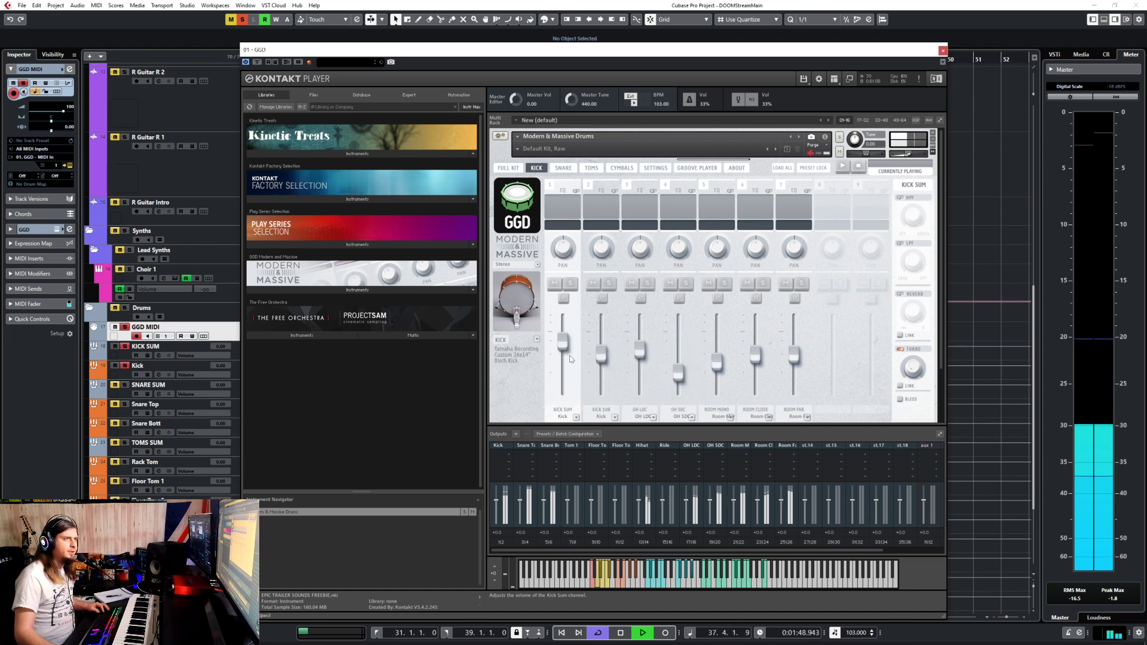
pyautogui.click(536, 340)
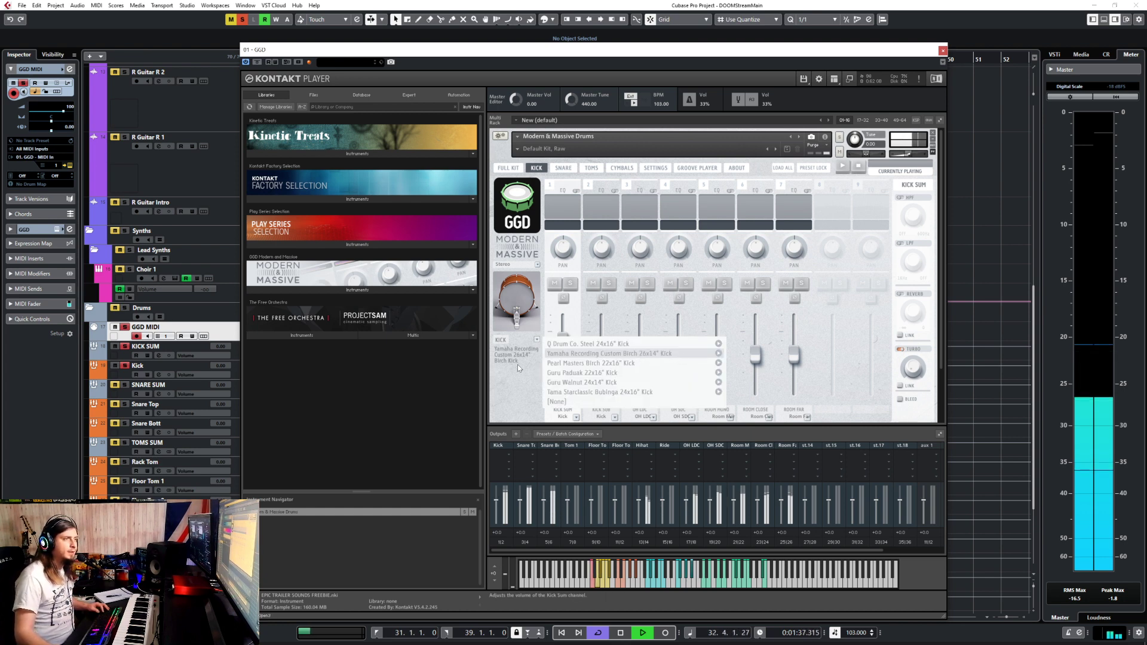
pyautogui.click(536, 341)
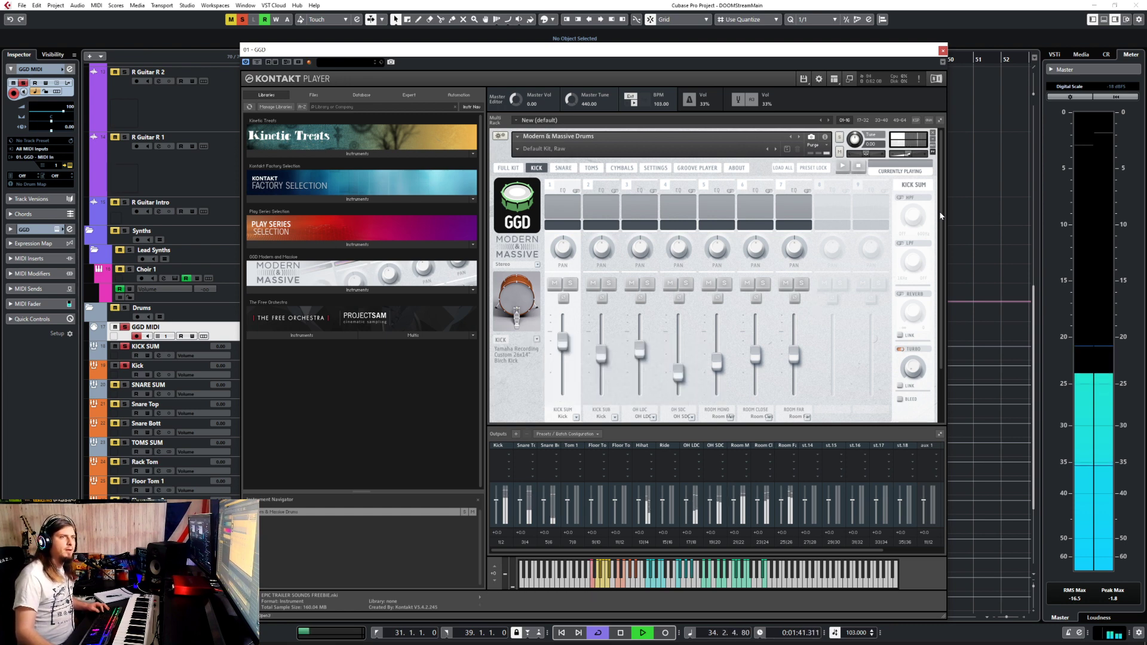
# Check the Kick Sub channel in the GGD kick mixer during playback and close the instrument window.
pyautogui.moveTo(939, 211); pyautogui.dragTo(948, 272)
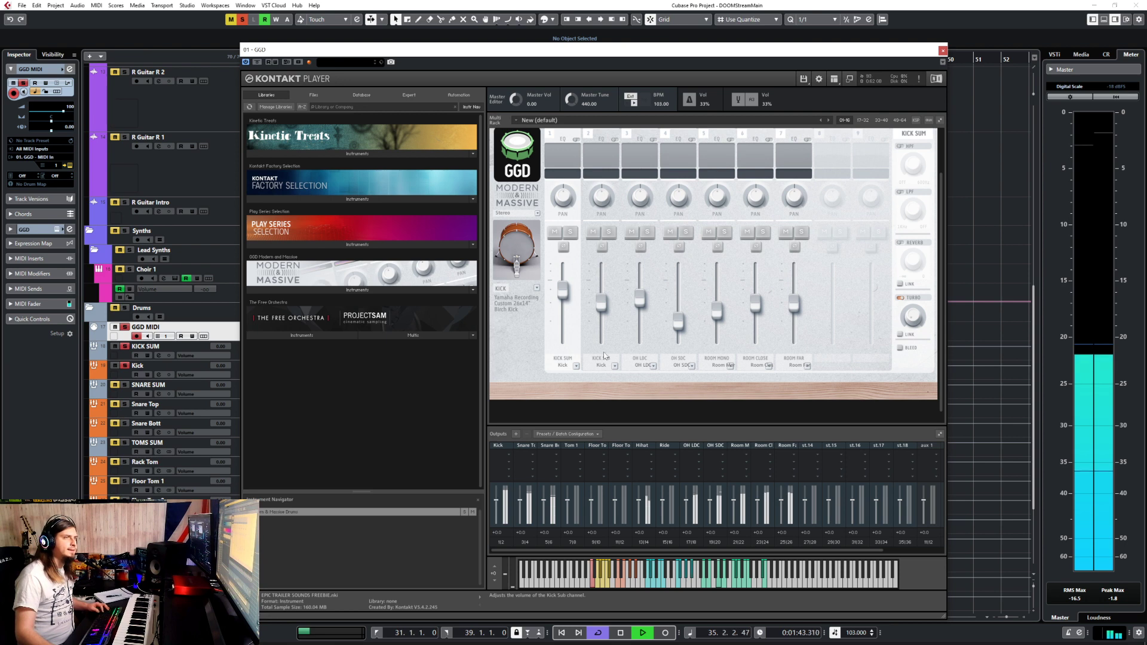
pyautogui.click(610, 234)
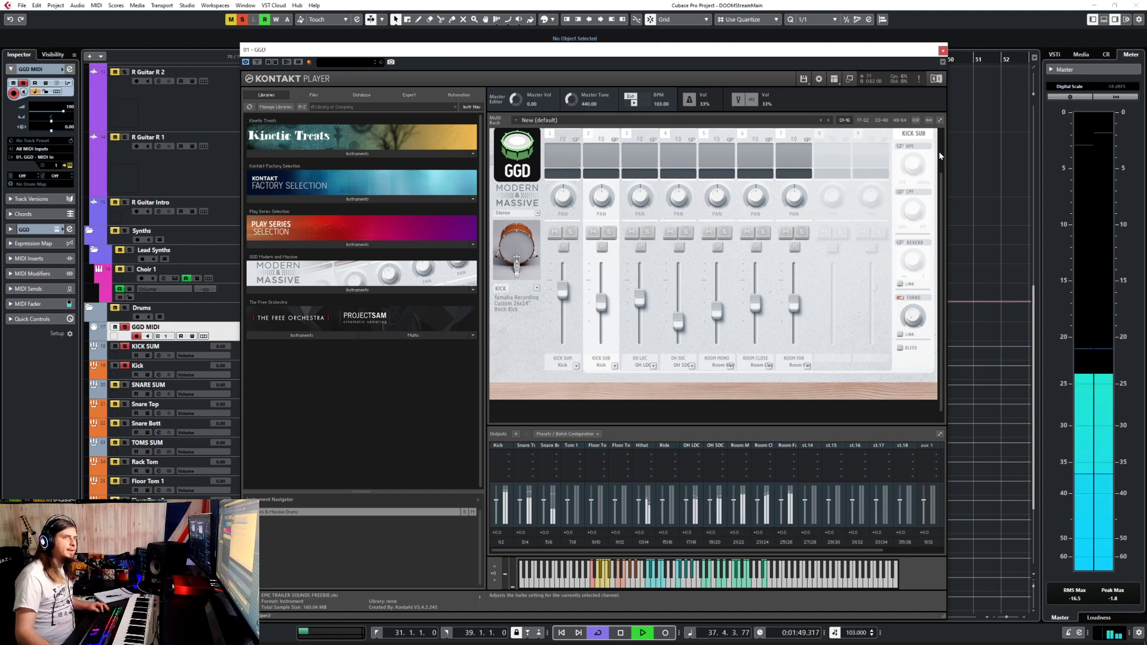
pyautogui.click(943, 51)
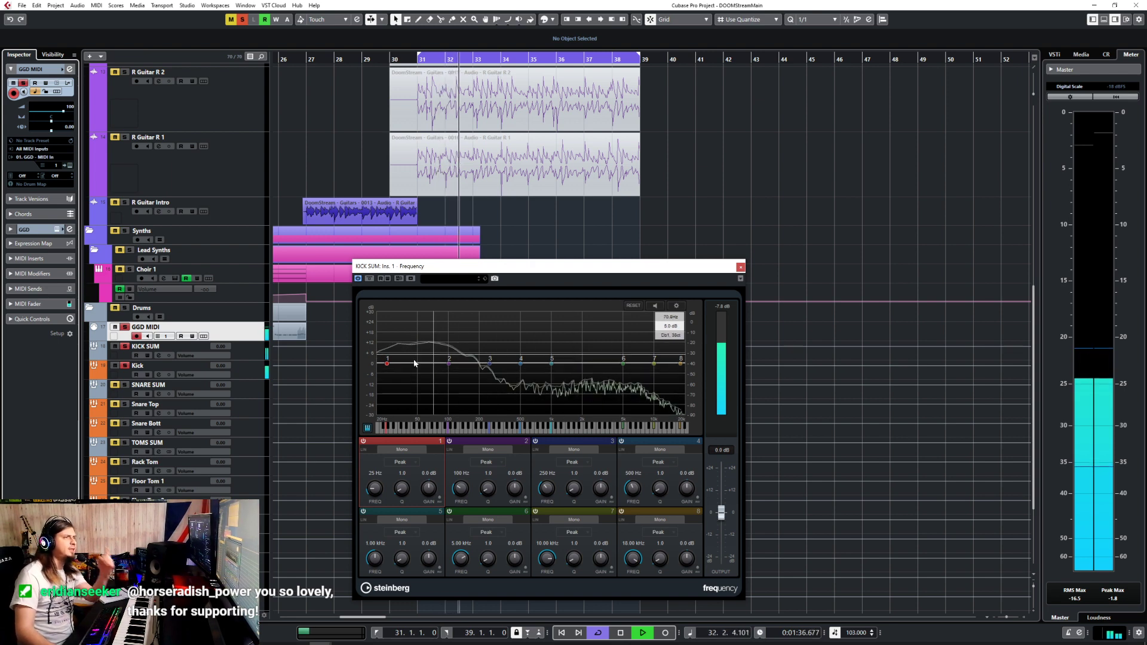
# Set band 1 of the KICK SUM Frequency EQ to a Cut 24 filter at about 46 Hz.
pyautogui.click(400, 463)
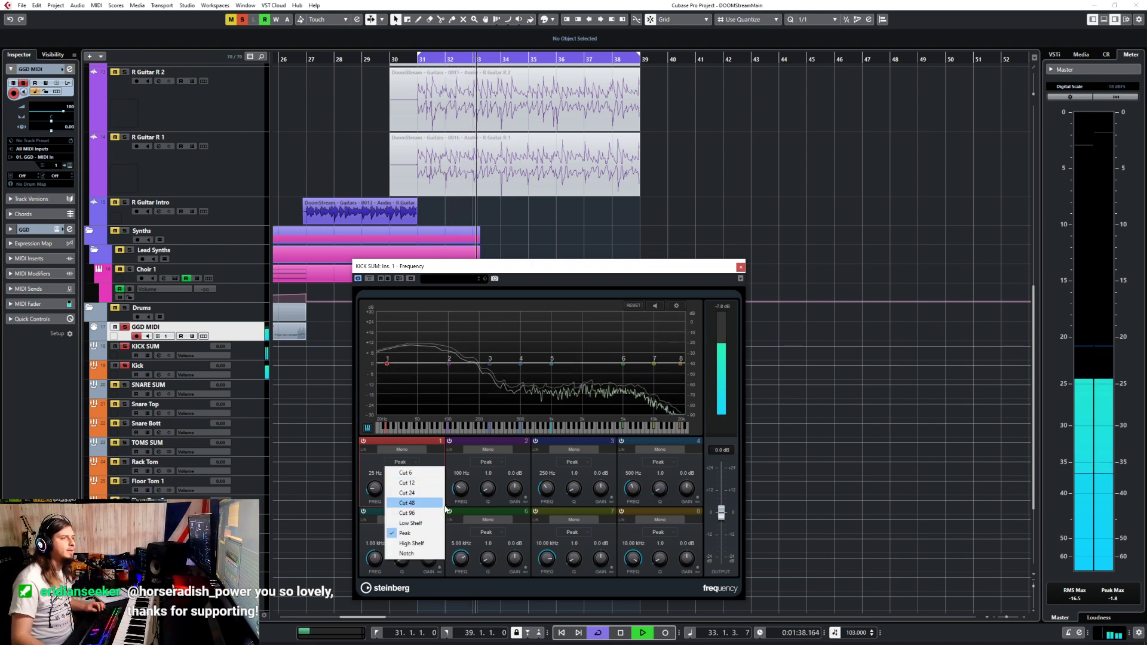
pyautogui.click(418, 484)
pyautogui.moveTo(377, 487)
pyautogui.mouseDown()
pyautogui.moveTo(381, 475)
pyautogui.moveTo(375, 485)
pyautogui.mouseUp()
pyautogui.click(400, 463)
pyautogui.click(397, 490)
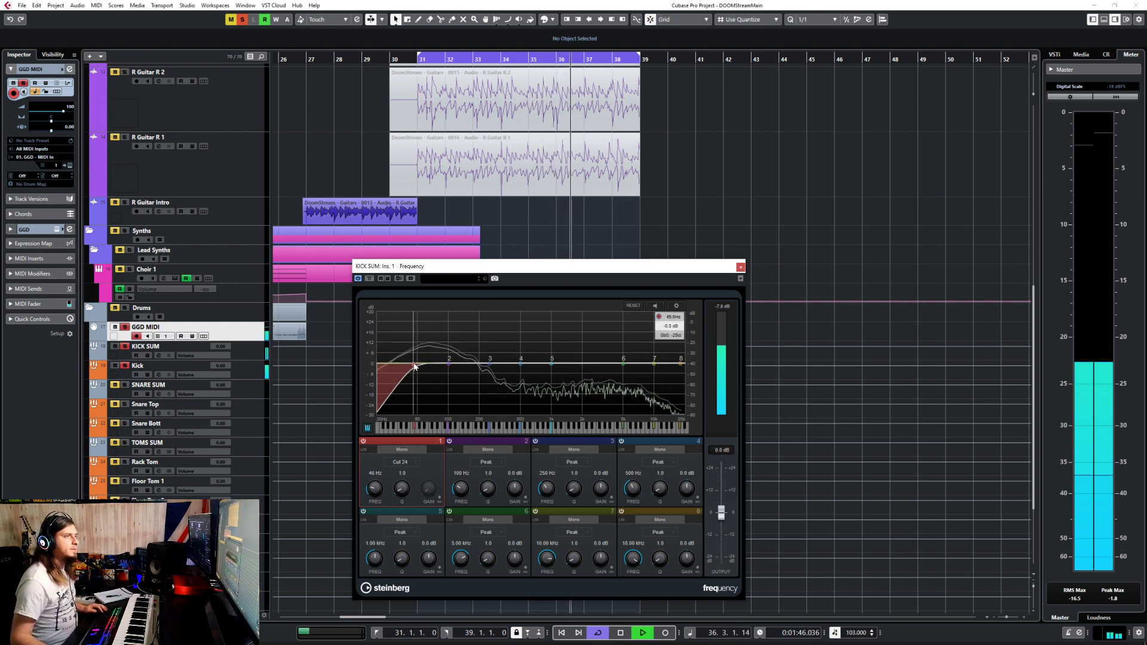
# Cut EQ band 2 by 4.2 dB at 101 Hz, band 3 by 7.2 dB and band 4 by 7.7 dB at 436 Hz, then close Frequency.
pyautogui.moveTo(417, 363); pyautogui.dragTo(473, 392)
pyautogui.scroll(4, 450, 373)
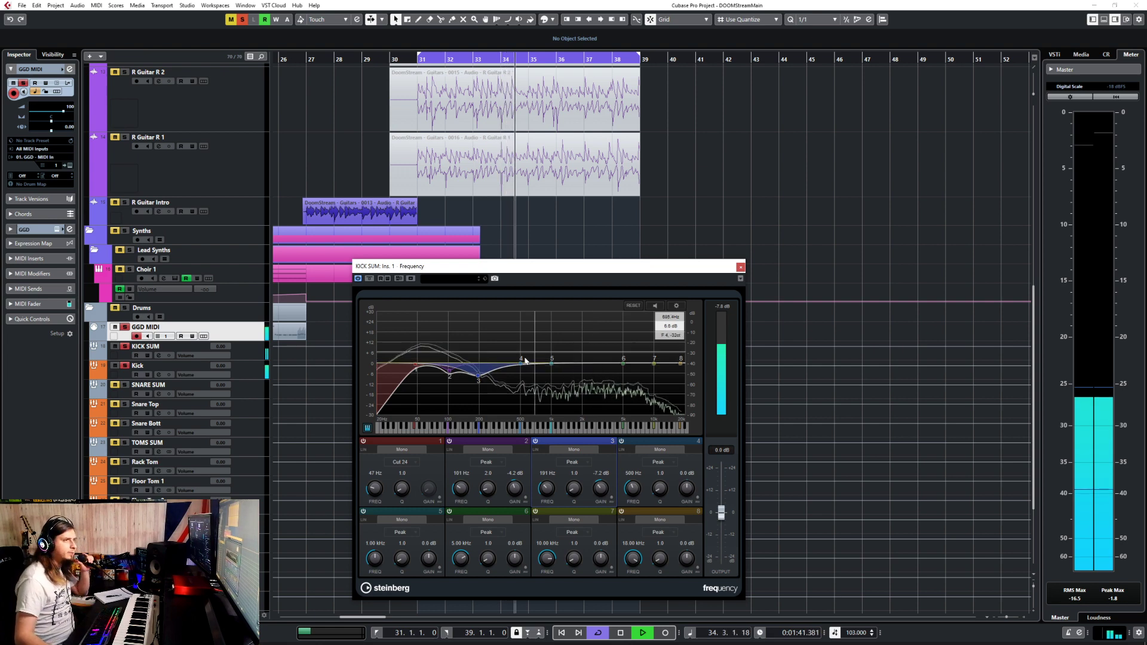
pyautogui.moveTo(521, 362); pyautogui.dragTo(515, 379)
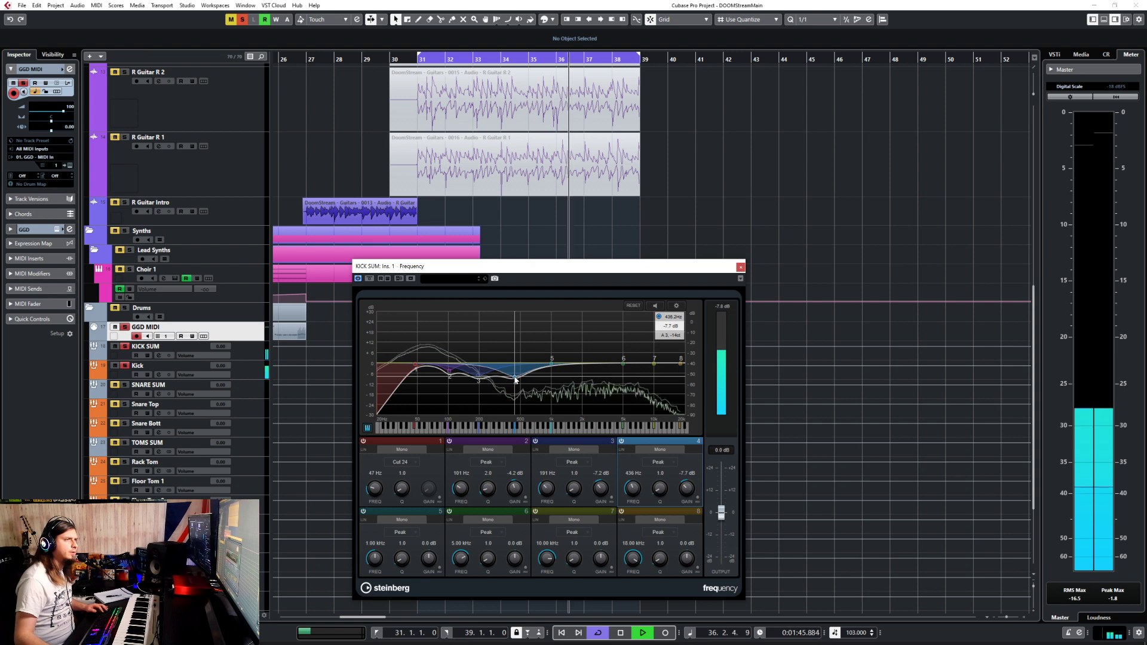
pyautogui.click(740, 267)
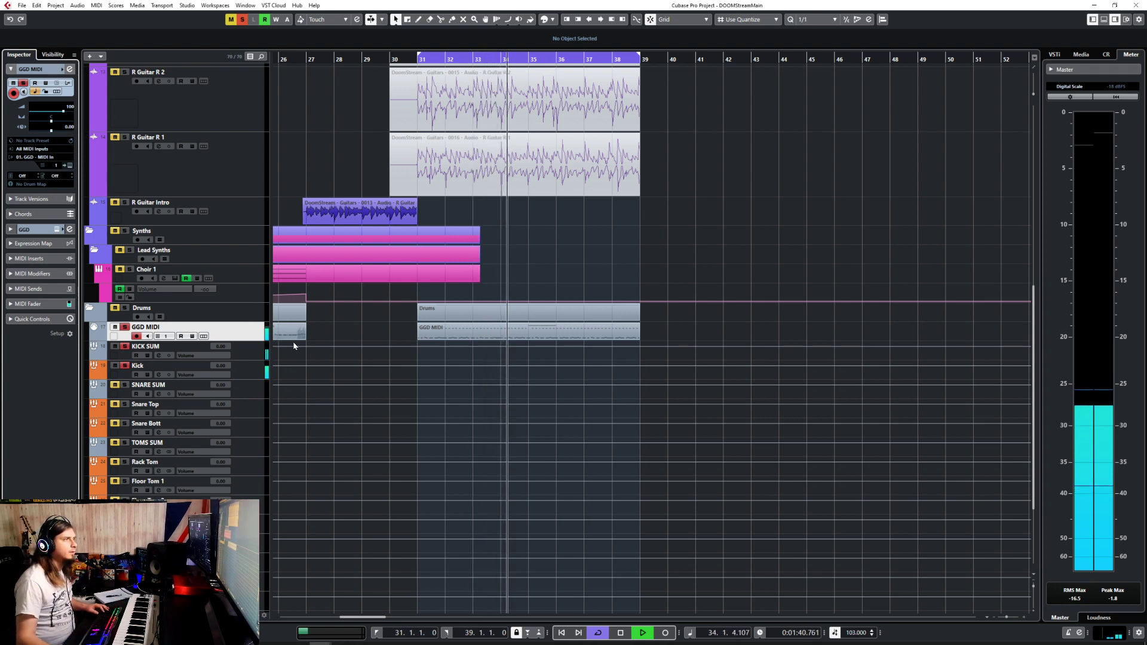
# Reopen the KICK SUM Frequency EQ from the MixConsole and compare the kick with band 4 off and on.
pyautogui.click(69, 165)
pyautogui.click(943, 51)
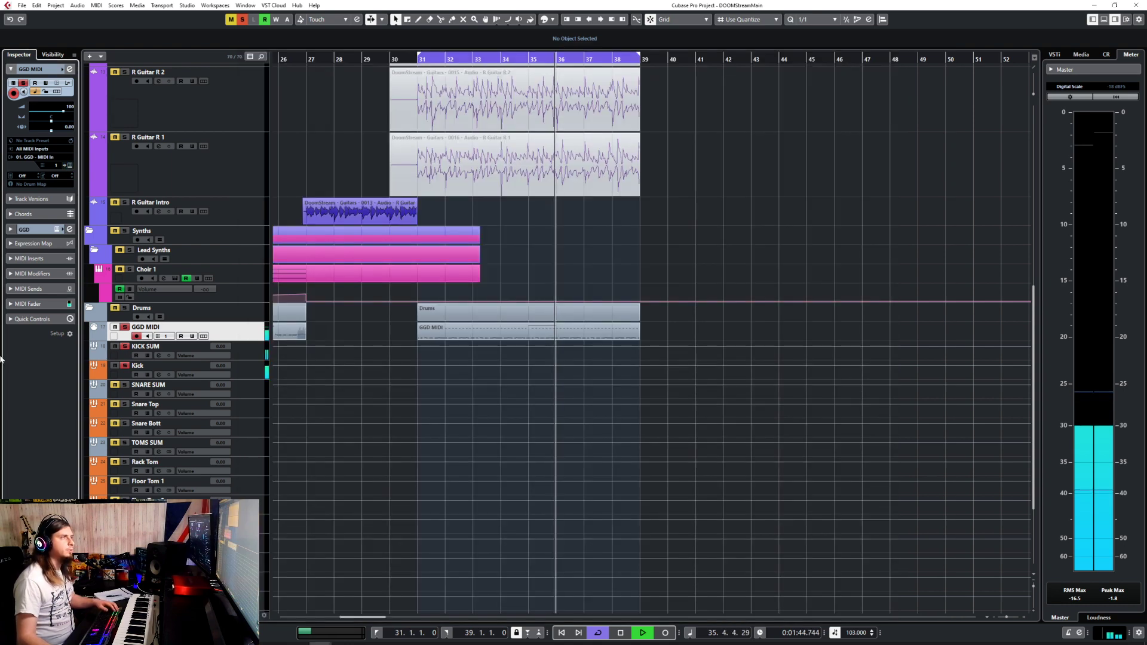
pyautogui.press('F3')
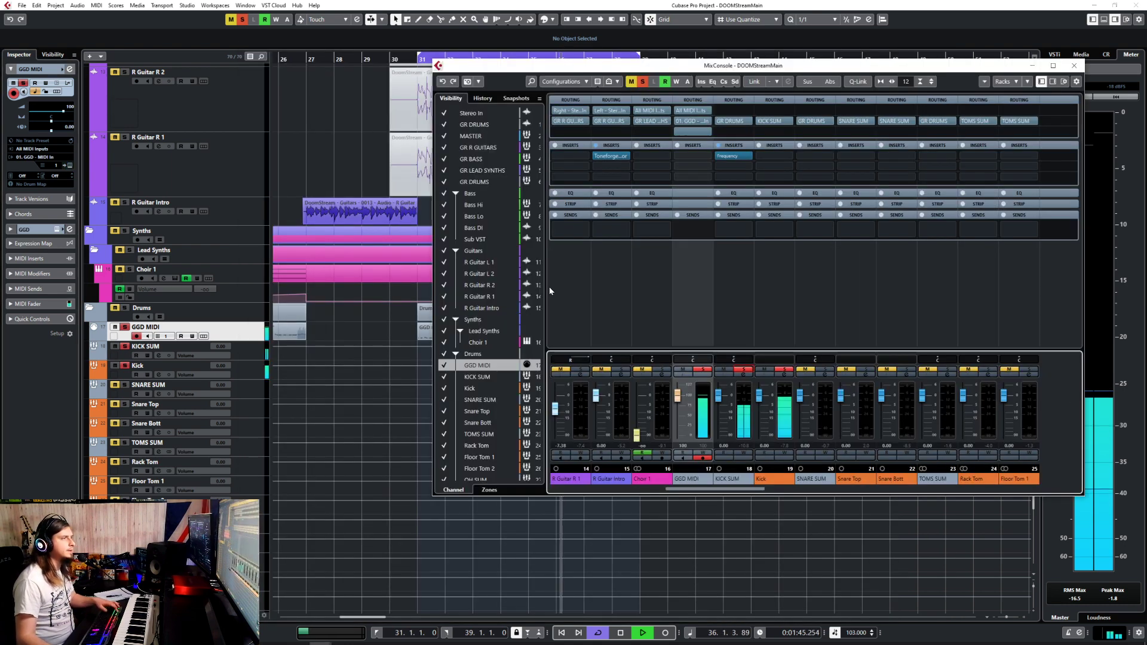
pyautogui.click(727, 158)
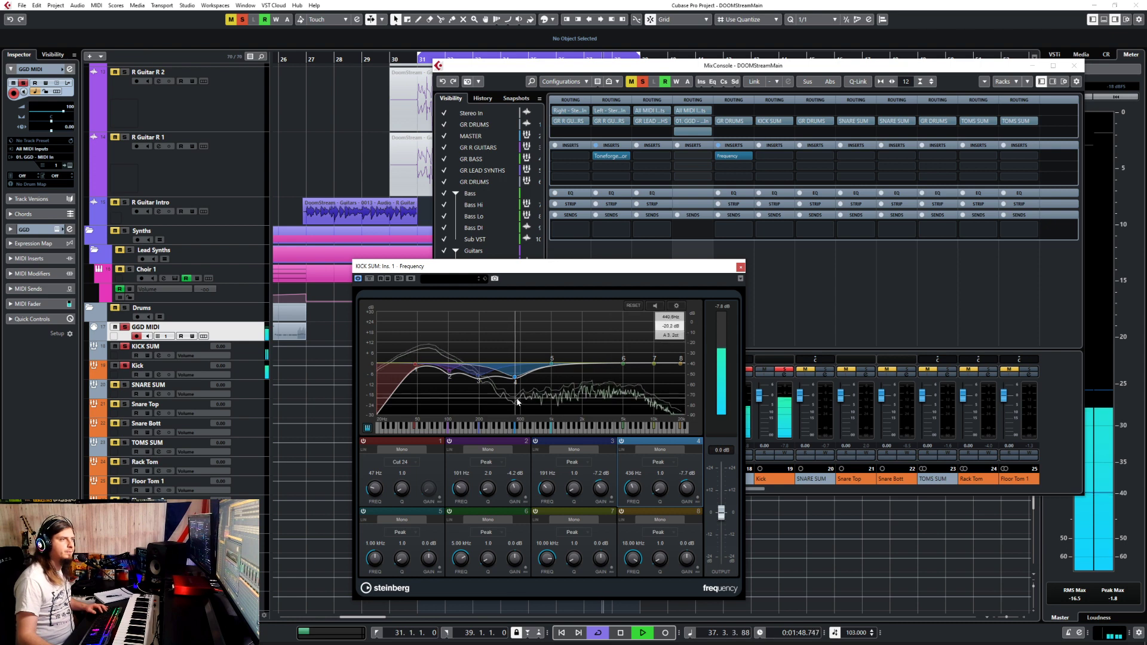
pyautogui.click(622, 442)
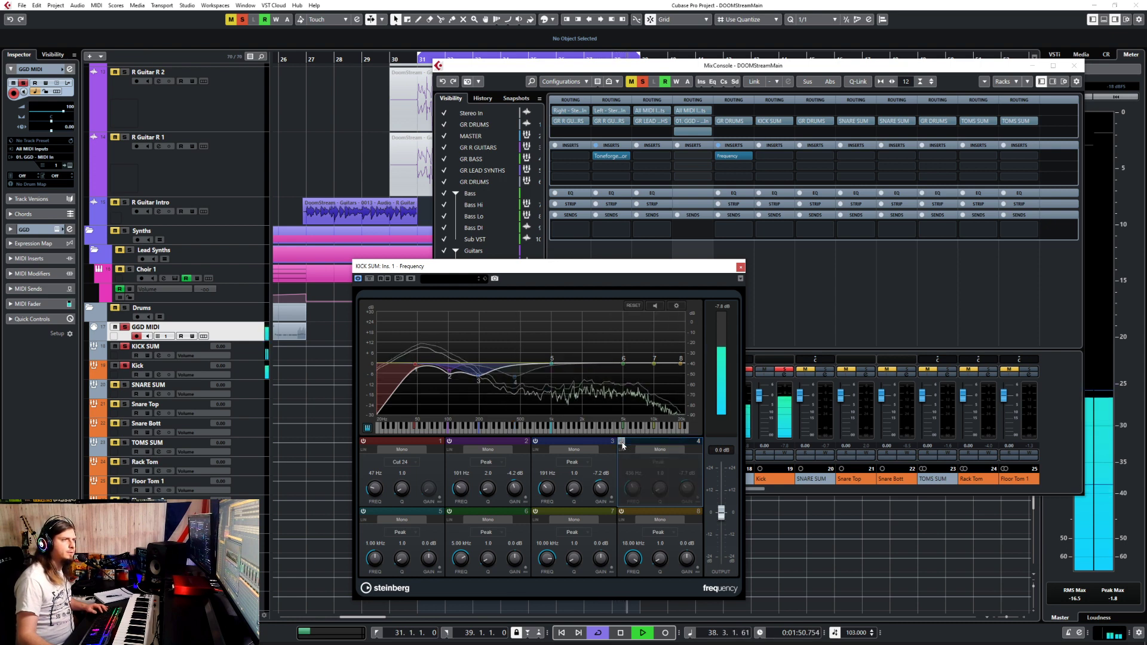
pyautogui.click(621, 441)
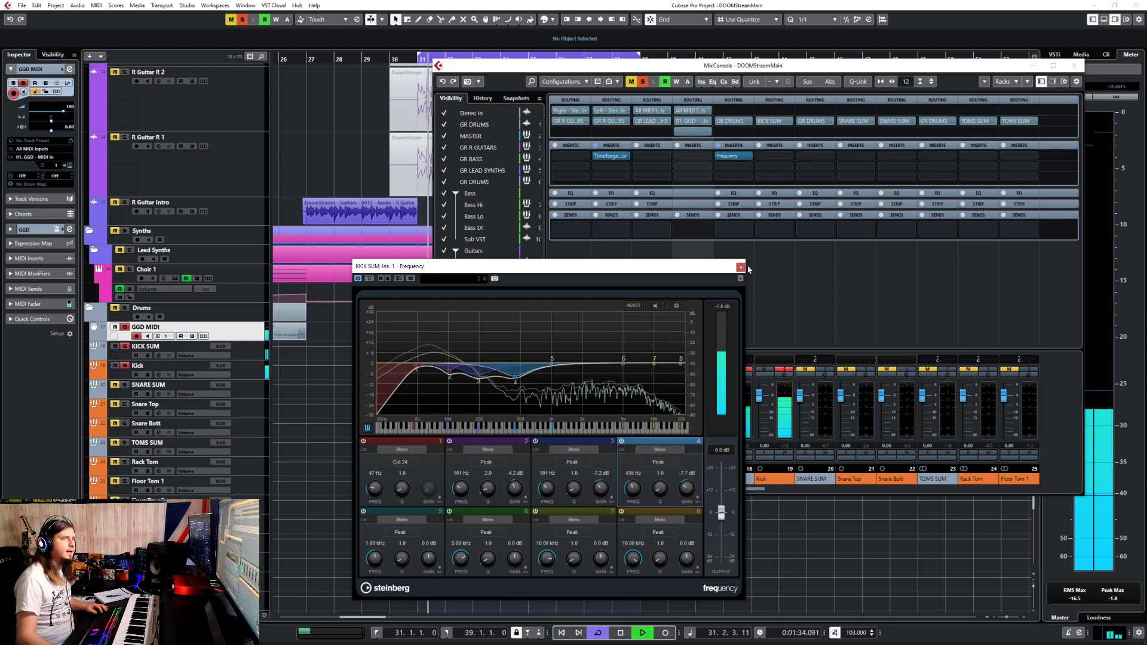
# Deepen the EQ band 4 cut to about 13.8 dB at 487 Hz and close Frequency.
pyautogui.moveTo(515, 377); pyautogui.dragTo(519, 402)
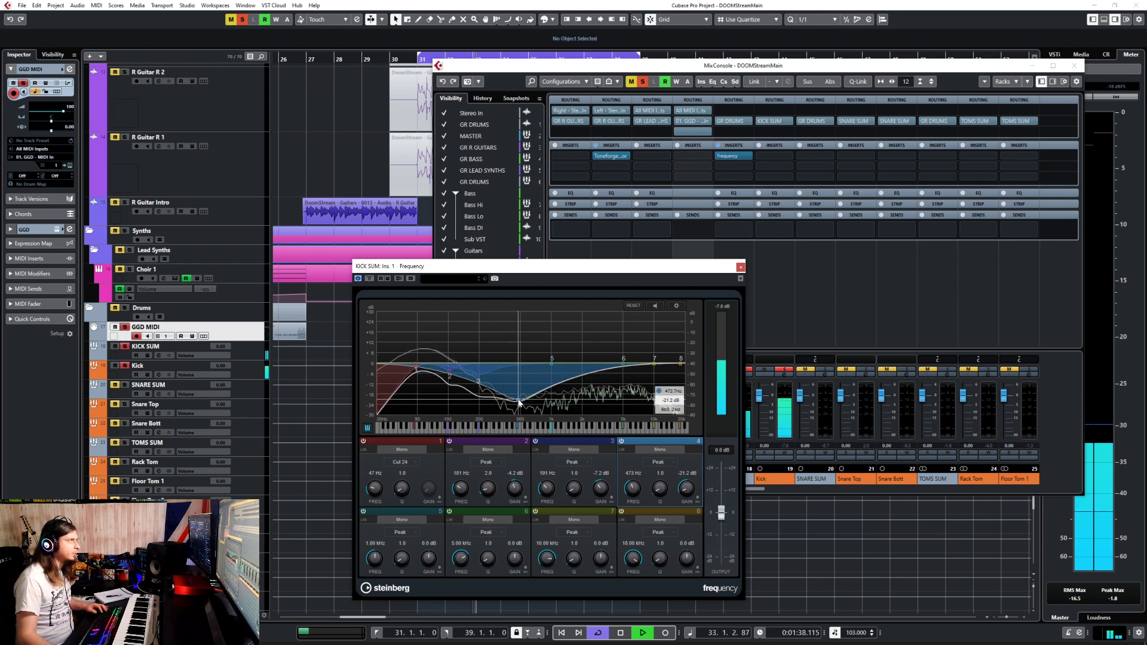
pyautogui.moveTo(519, 402); pyautogui.dragTo(521, 390)
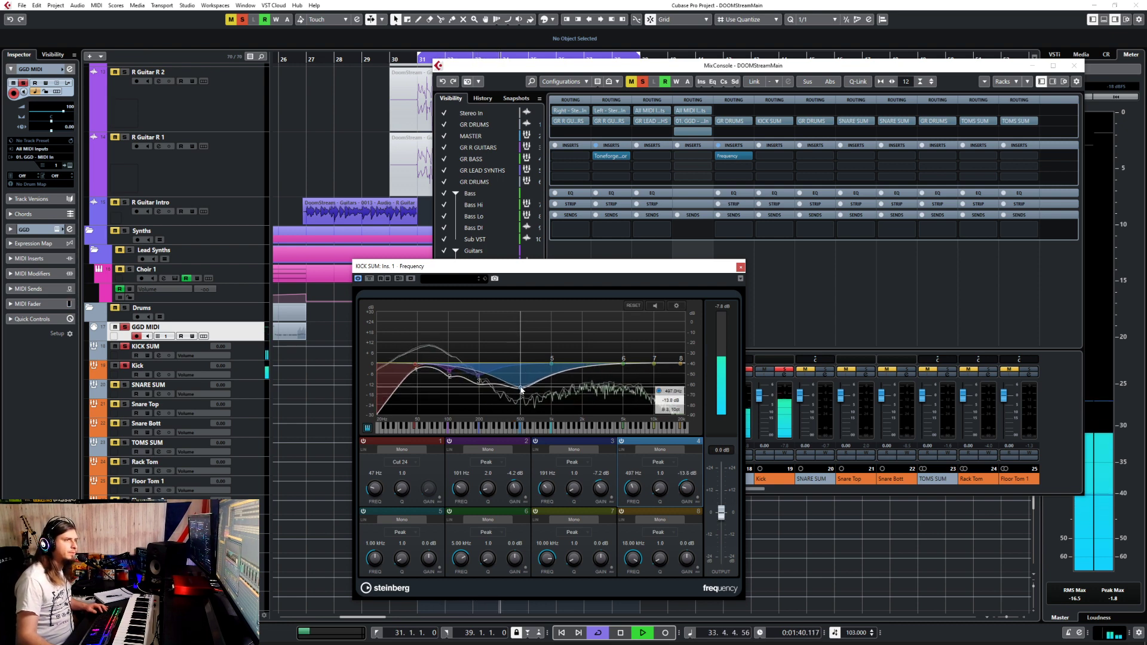
pyautogui.click(740, 267)
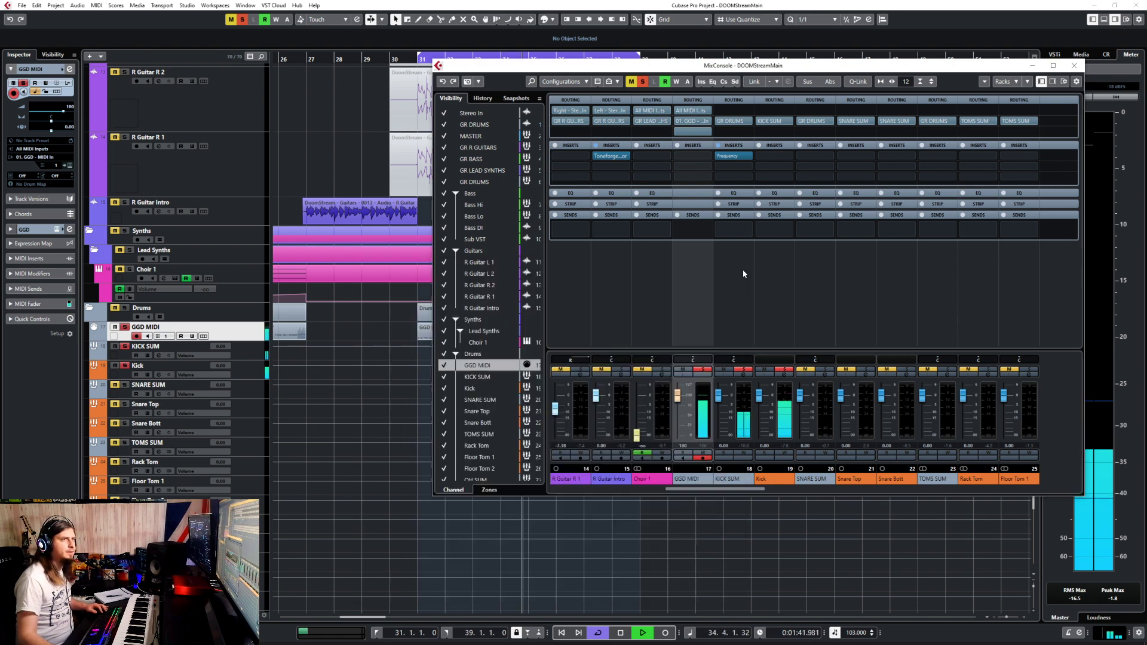
# Insert the kHs Transient Shaper in the second insert slot of KICK SUM and close its window.
pyautogui.click(740, 167)
pyautogui.write('vir')
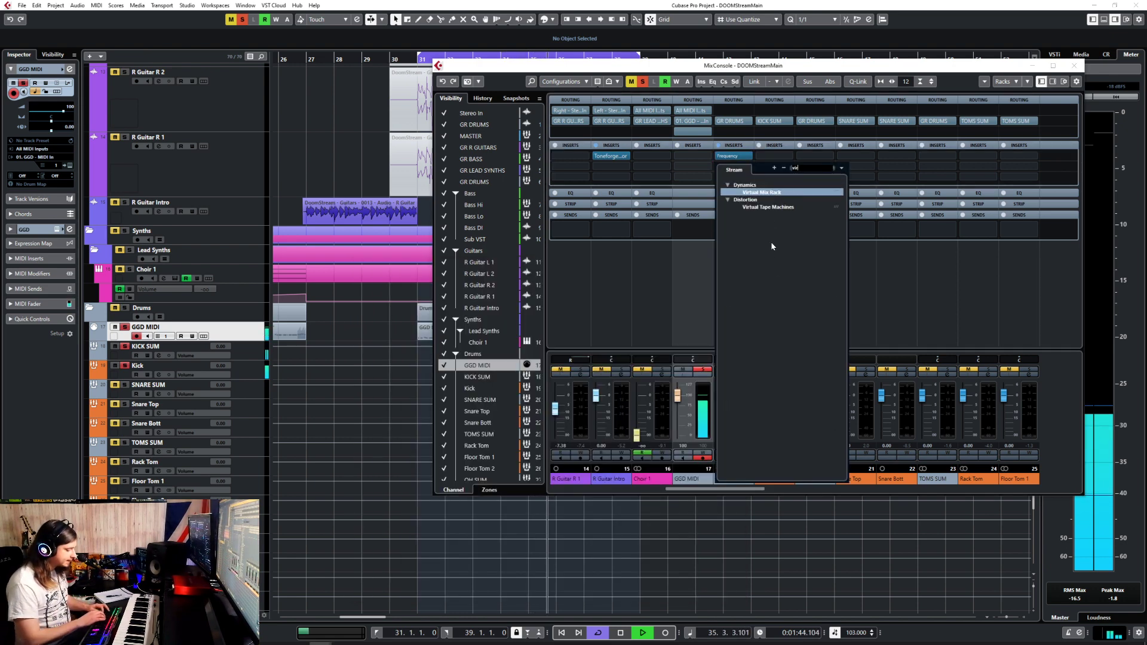
pyautogui.write('tual')
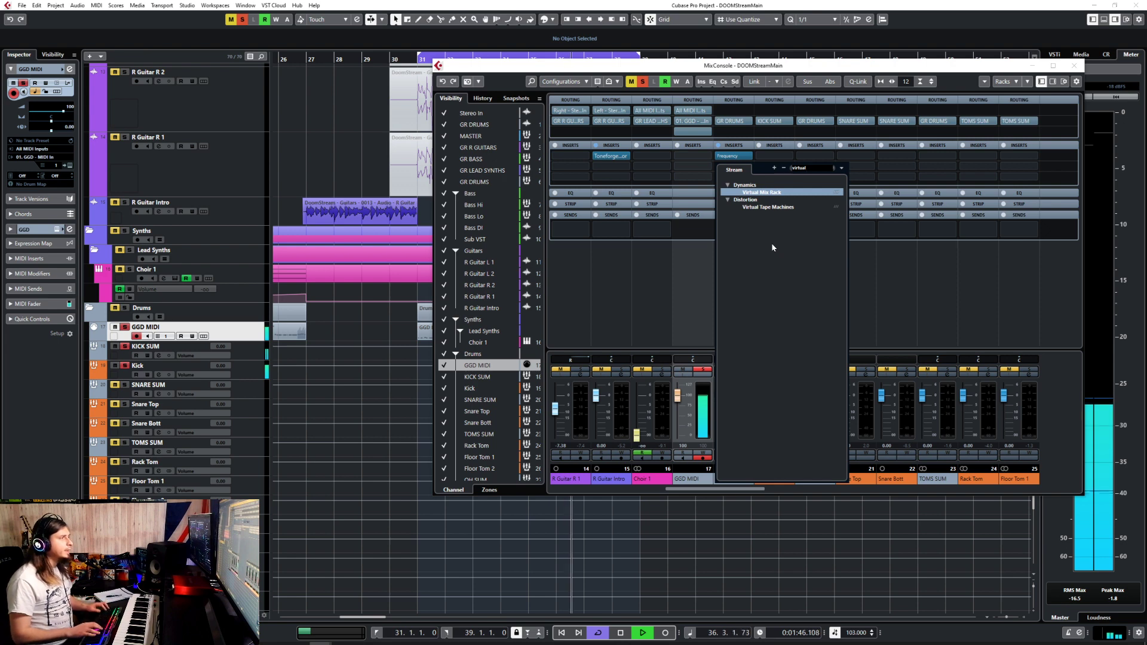
pyautogui.hotkey('ctrl', 'a')
pyautogui.press('BackSpace')
pyautogui.write('trans')
pyautogui.press('Escape')
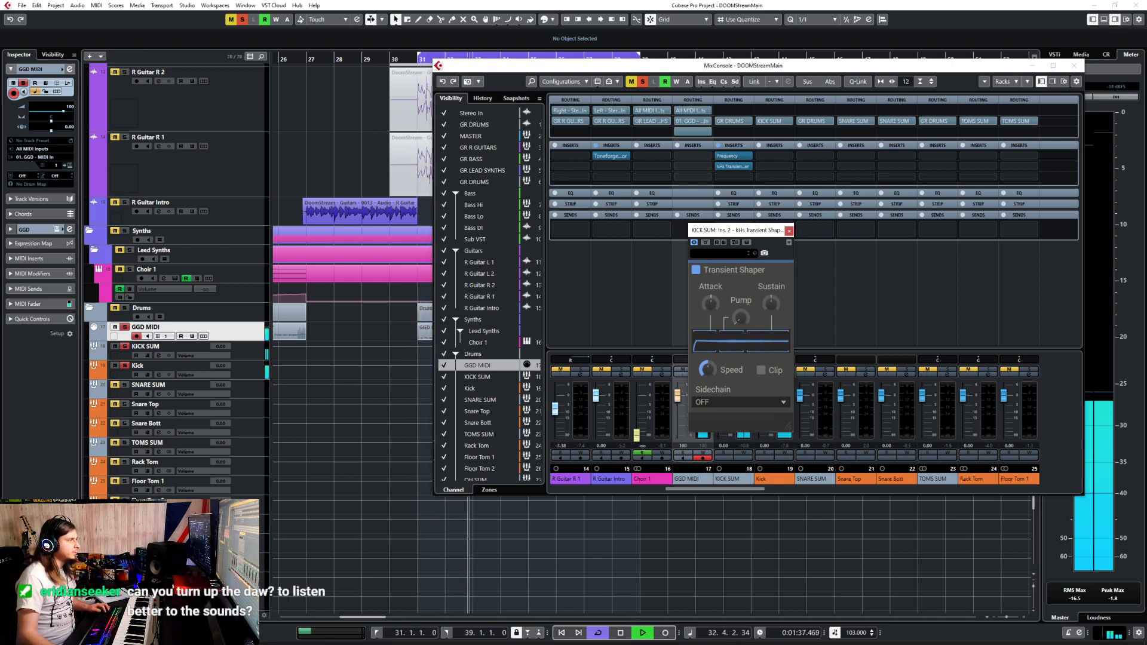
pyautogui.click(789, 230)
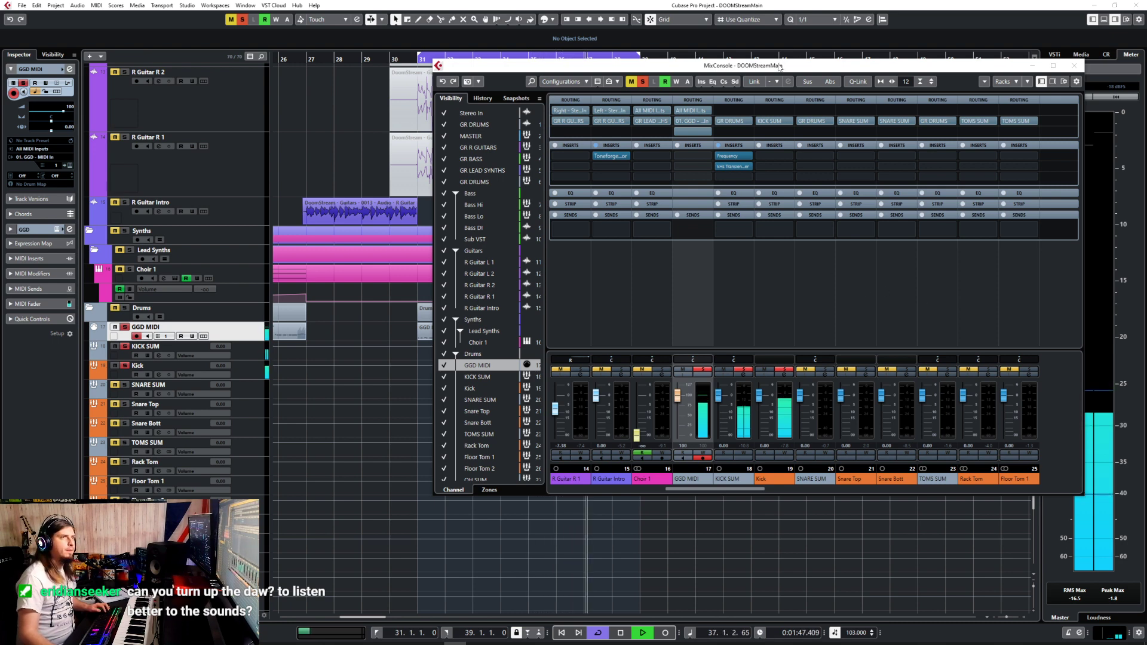
# Reposition the MixConsole, check the Attack and Sustain controls of the KICK SUM Transient Shaper, and close it.
pyautogui.moveTo(775, 66); pyautogui.dragTo(662, 118)
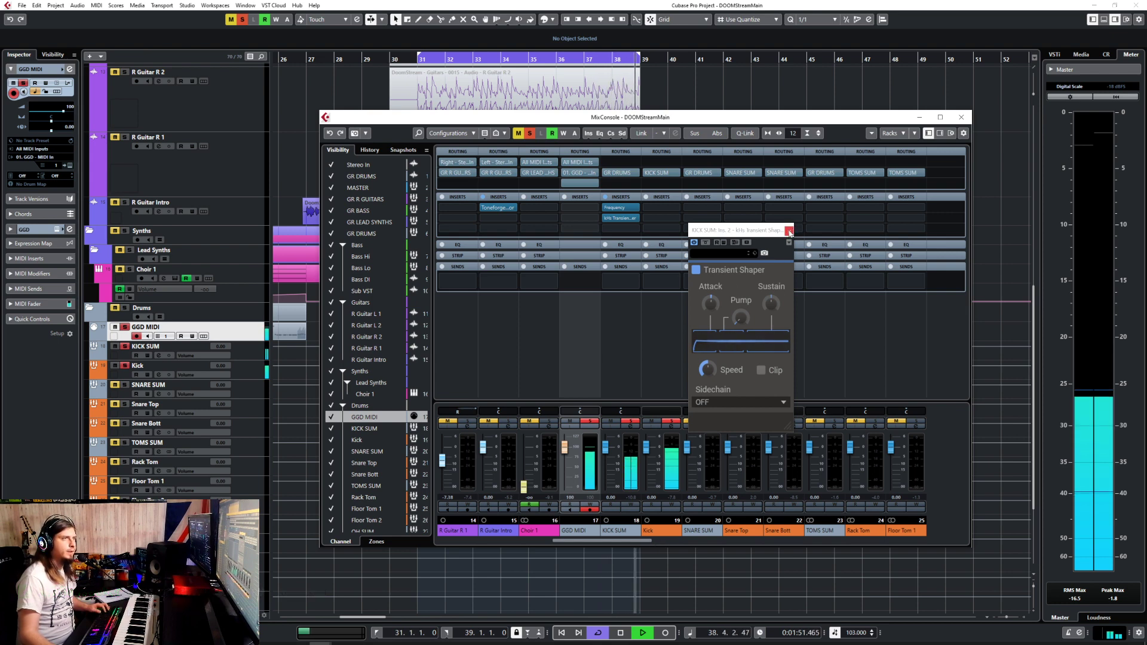
pyautogui.click(711, 302)
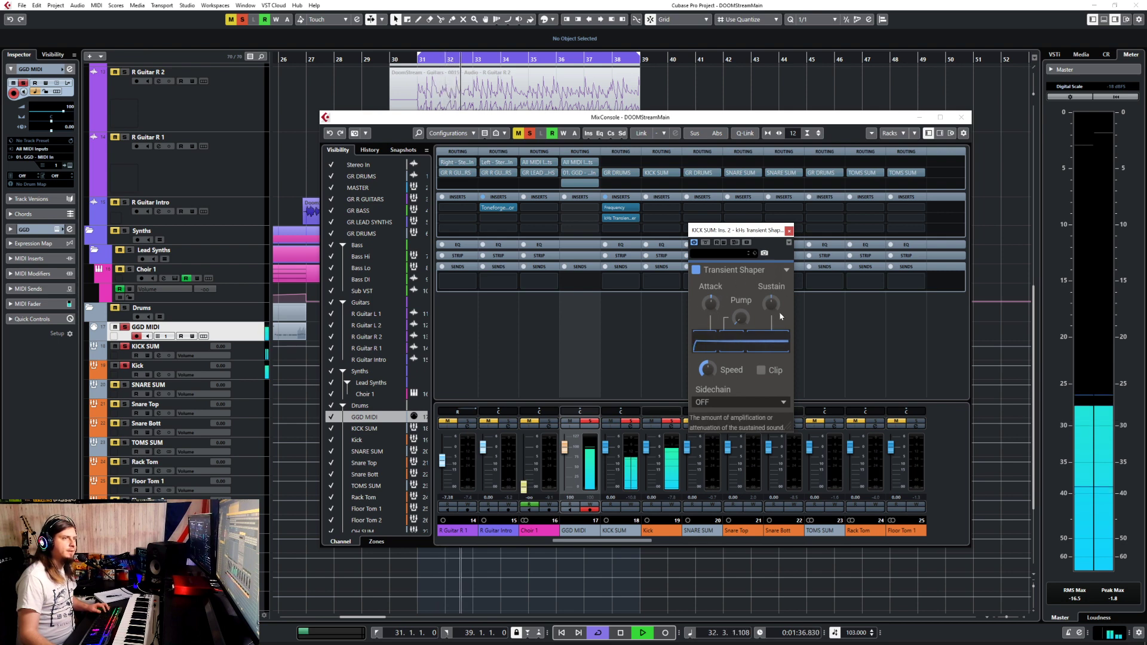
pyautogui.click(789, 231)
# Insert Virtual Mix Rack in the third insert slot of KICK SUM and move its window fully into view.
pyautogui.click(609, 229)
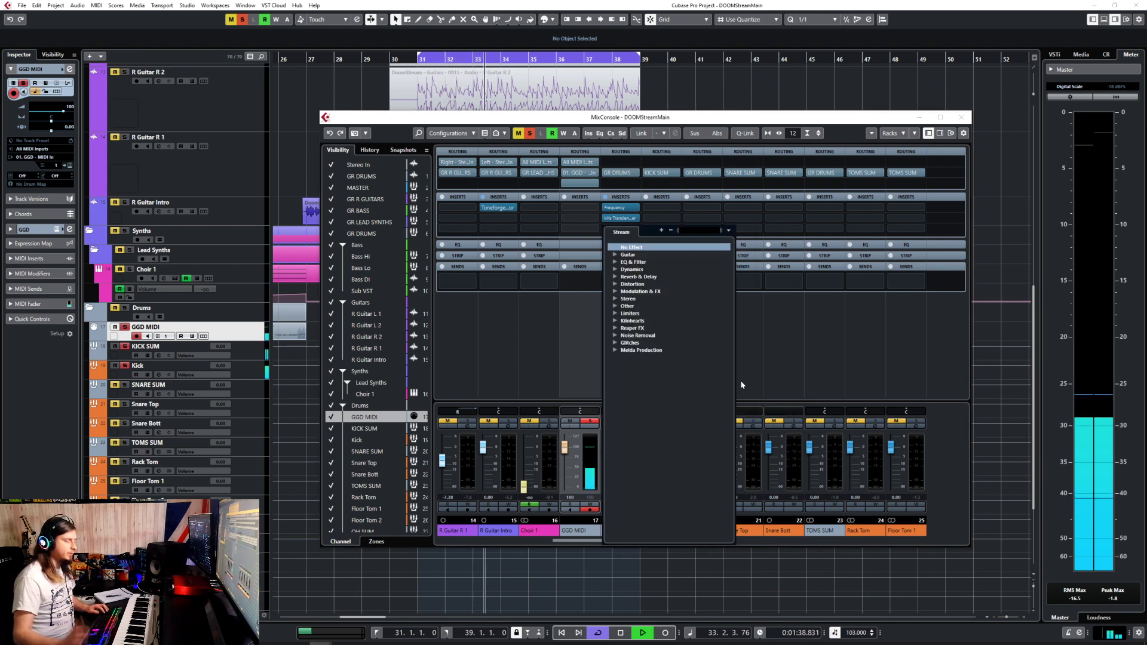
pyautogui.write('virtual')
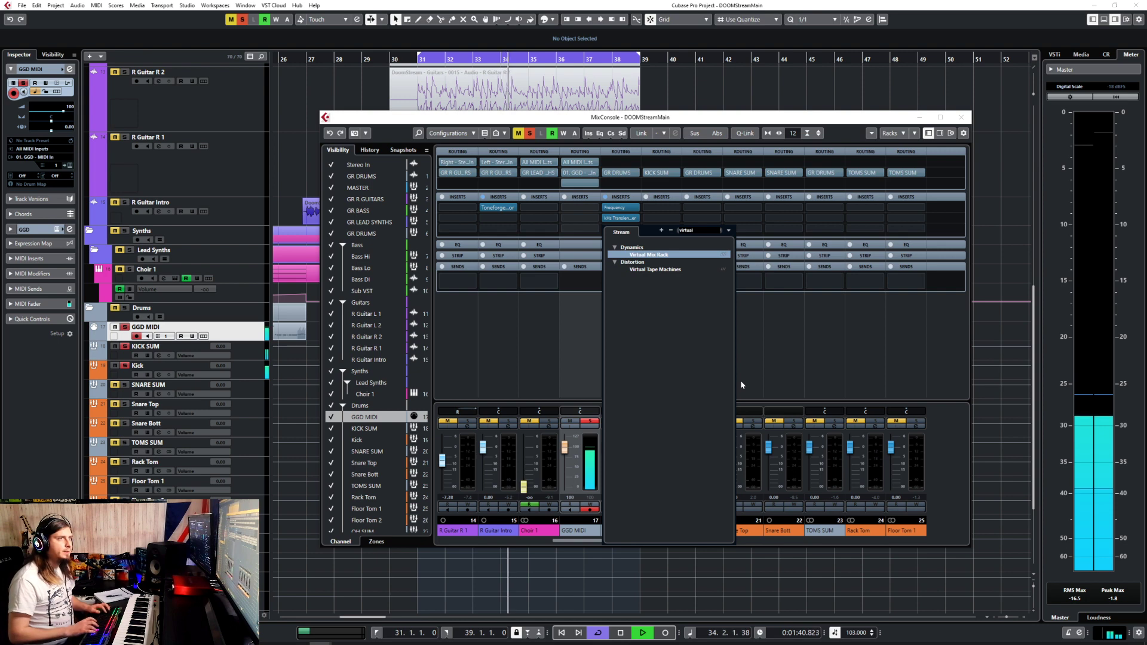
pyautogui.press('Escape')
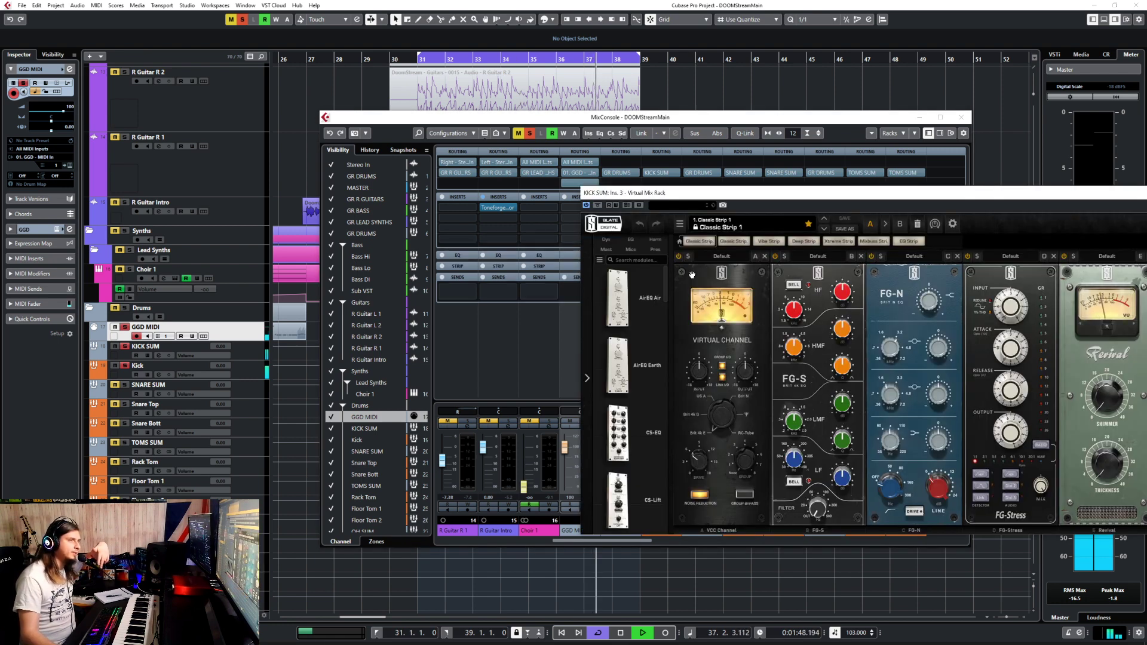
pyautogui.moveTo(726, 204); pyautogui.dragTo(459, 280)
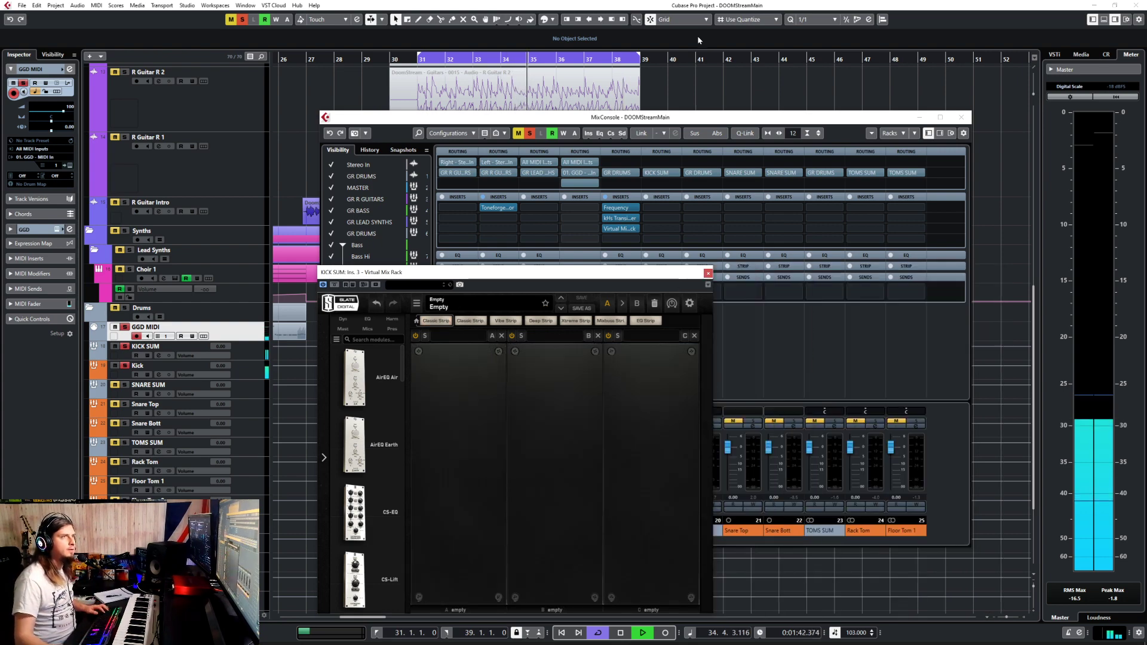
# Stop playback and move the Virtual Mix Rack window so the KICK SUM inserts stay visible in the MixConsole.
pyautogui.press('F3')
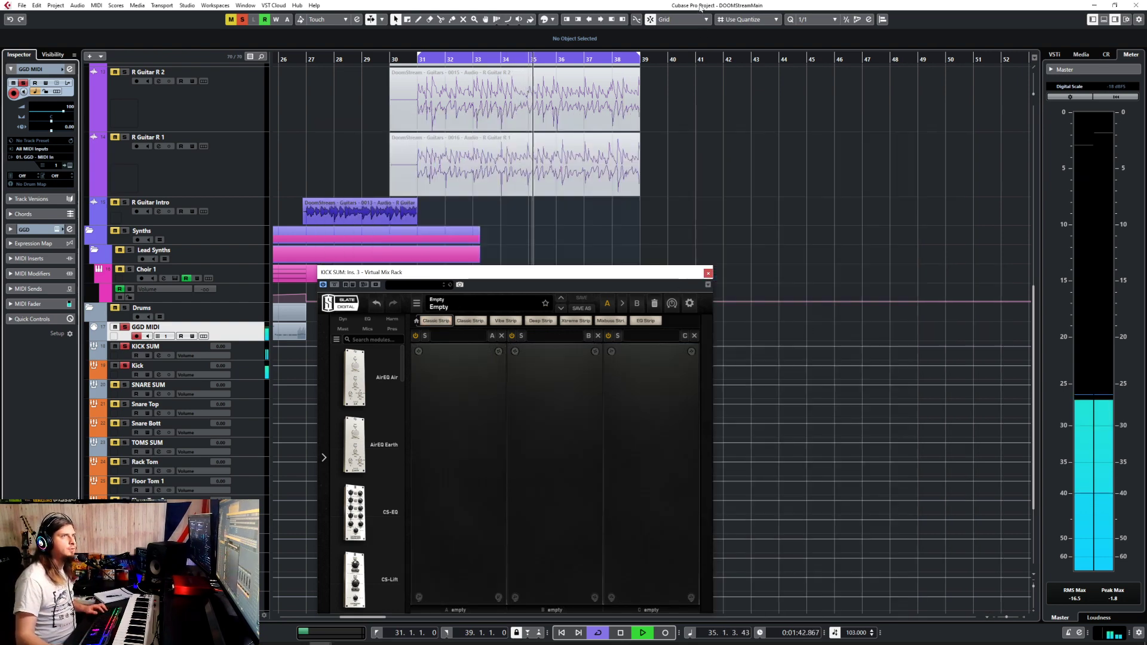
pyautogui.press('space')
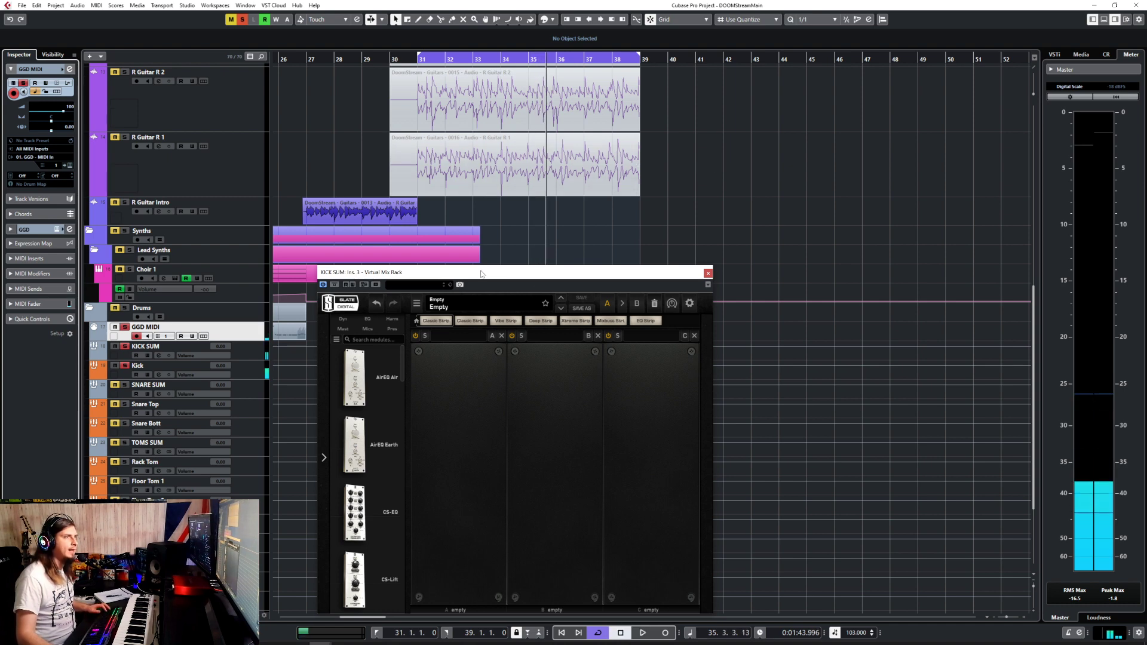
pyautogui.moveTo(481, 272); pyautogui.dragTo(385, 264)
pyautogui.press('F3')
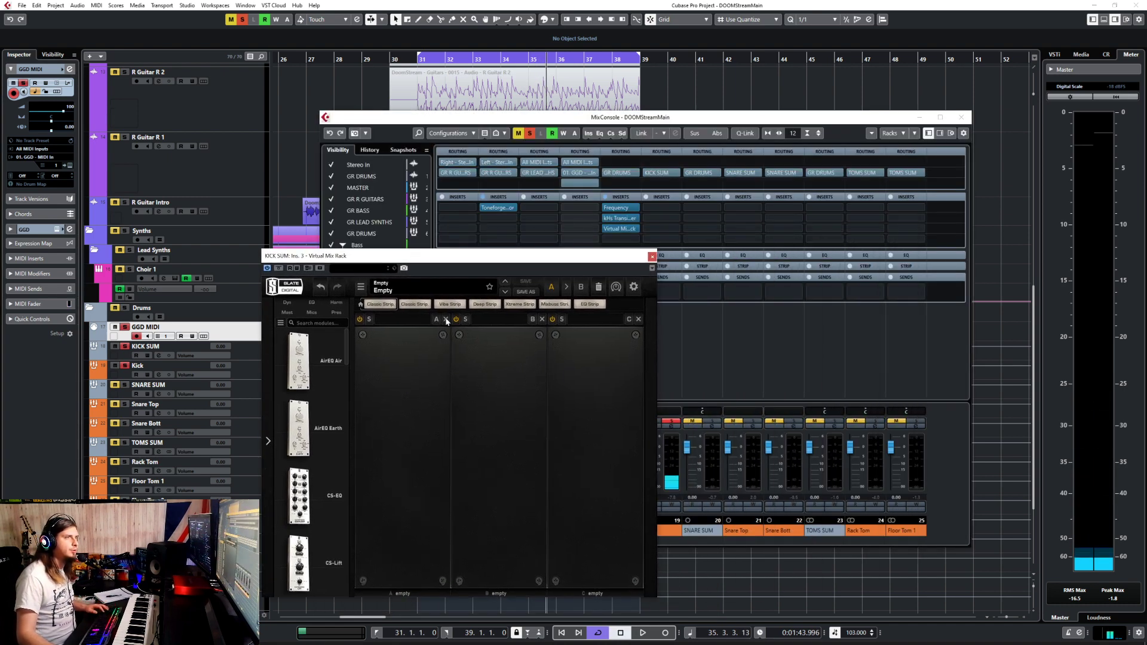
# Load the FG-N EQ module into the first slot of Virtual Mix Rack and adjust its uppermost gain knob.
pyautogui.scroll(-8, 343, 472)
pyautogui.scroll(-4, 343, 472)
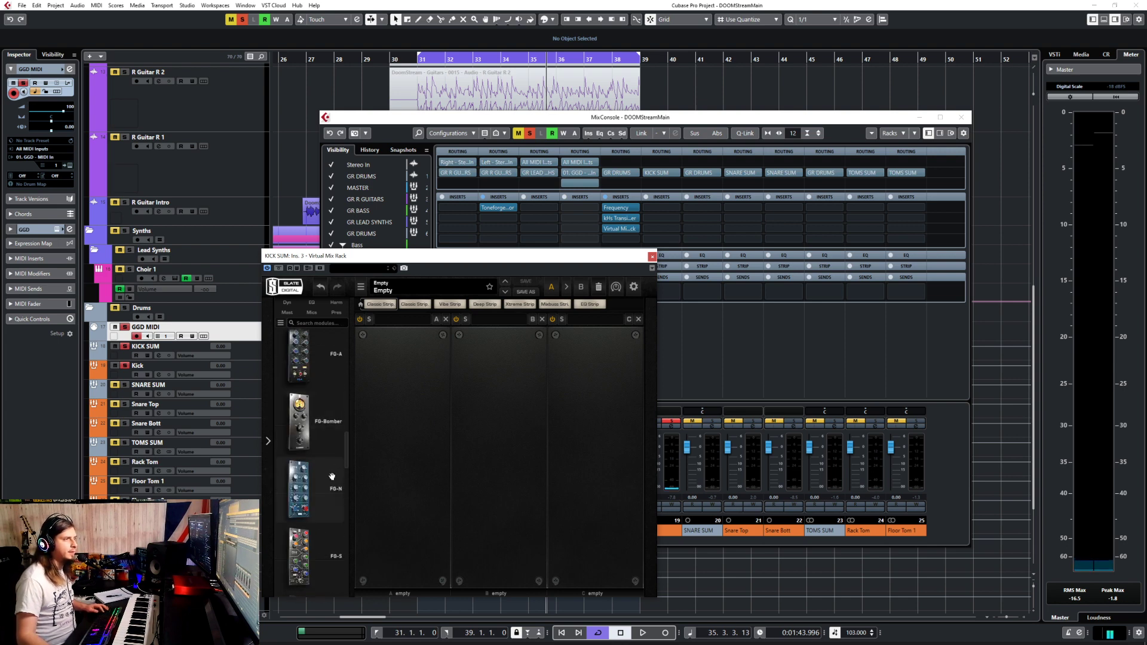
pyautogui.moveTo(331, 485); pyautogui.dragTo(395, 454)
pyautogui.moveTo(417, 368); pyautogui.dragTo(439, 397)
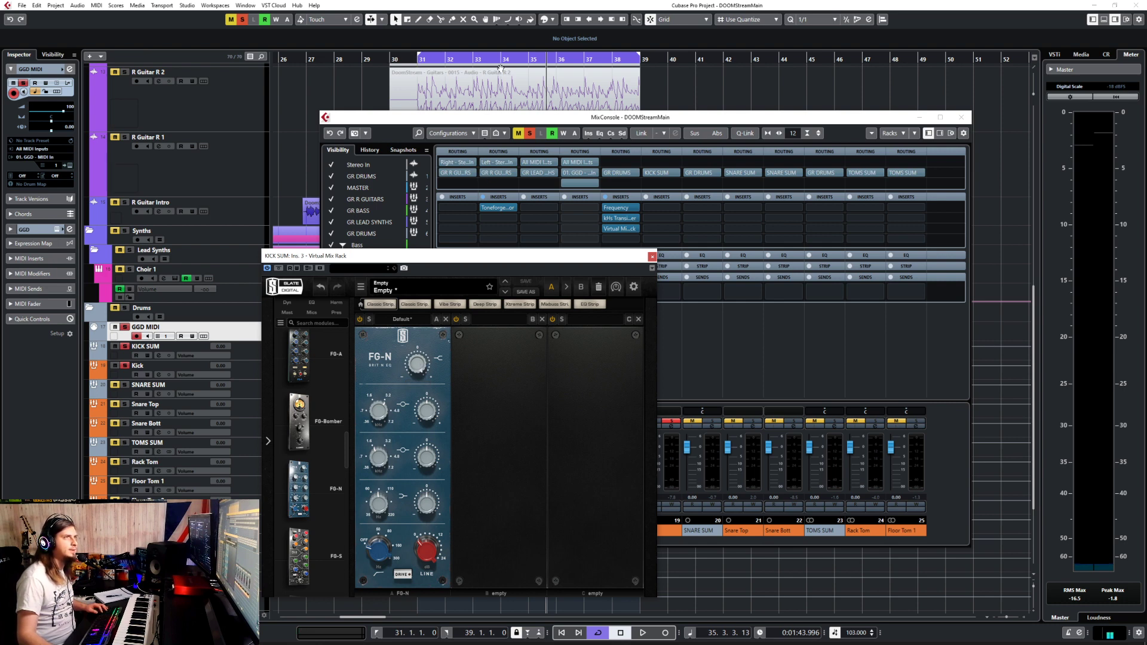
# Minimize all windows to show the Windows desktop.
pyautogui.click(502, 262)
pyautogui.press('super+d')
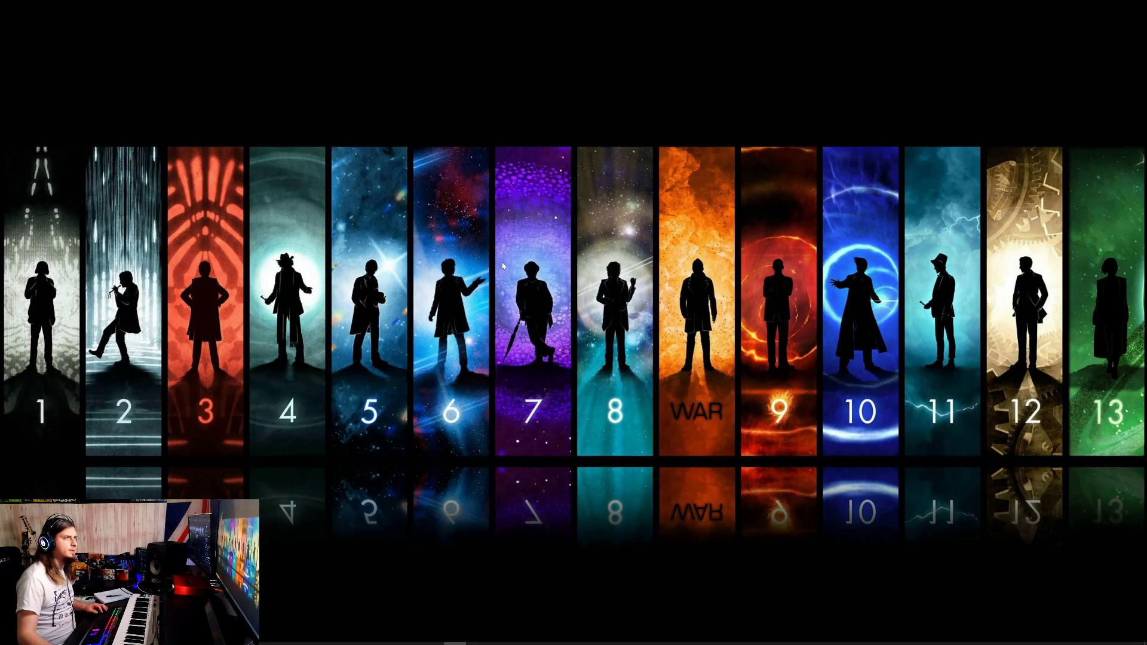